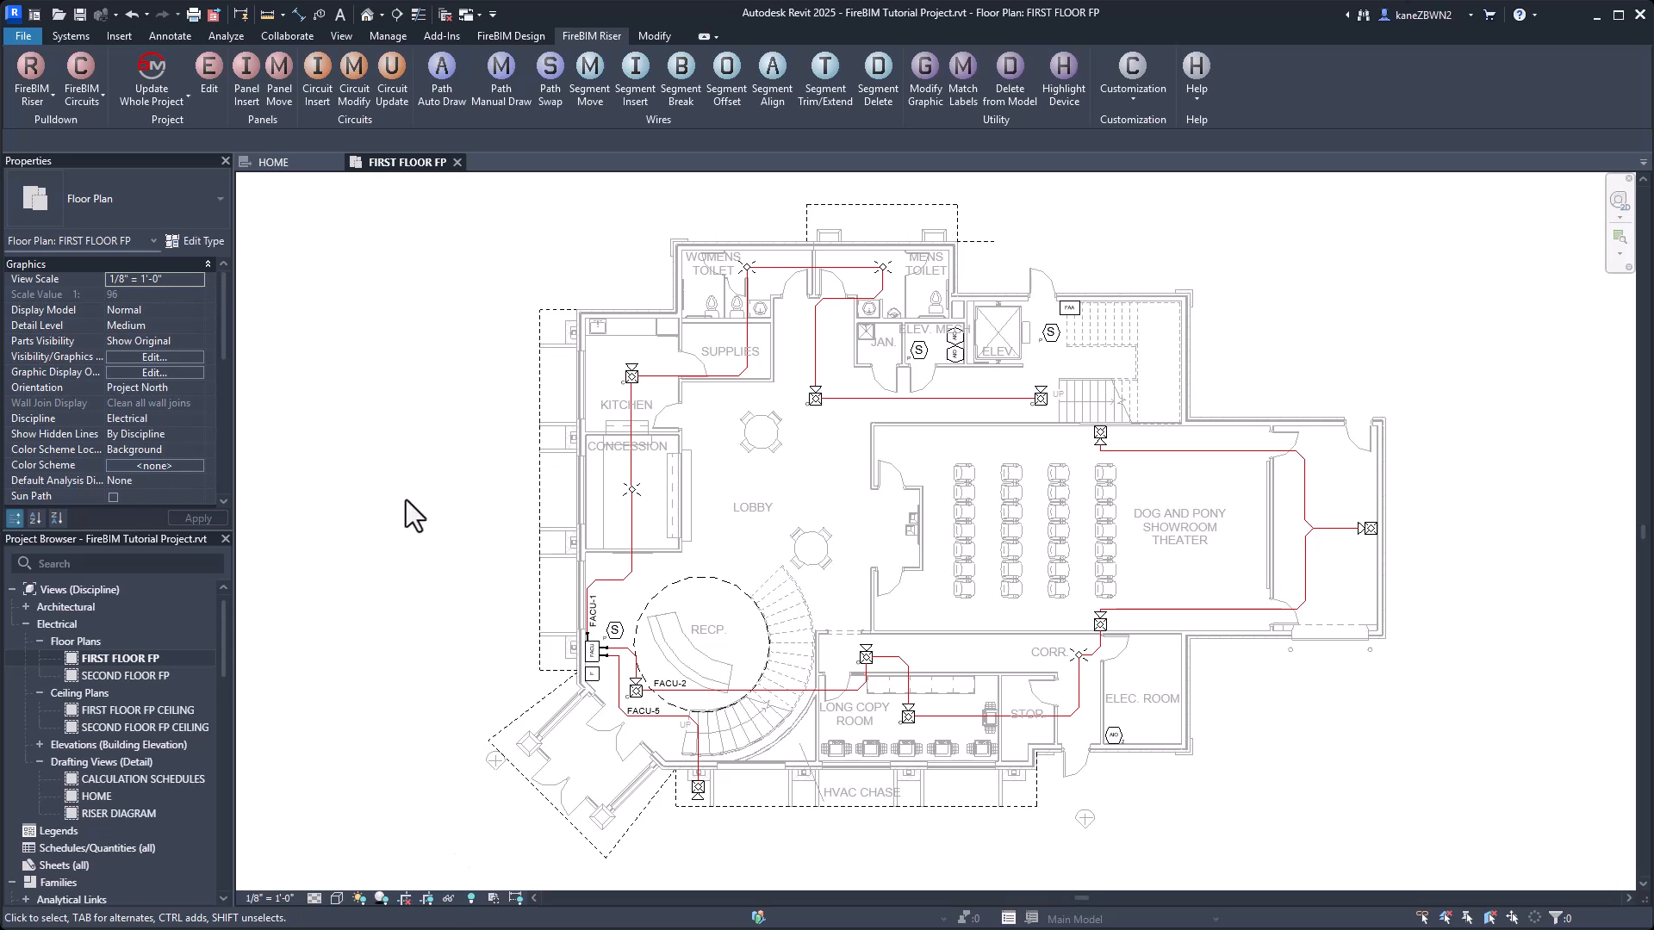
Edit the wall pull station device to use the Manual Fire Alarm Box riser group and the Pull Station riser graphic.
left_click(519, 36)
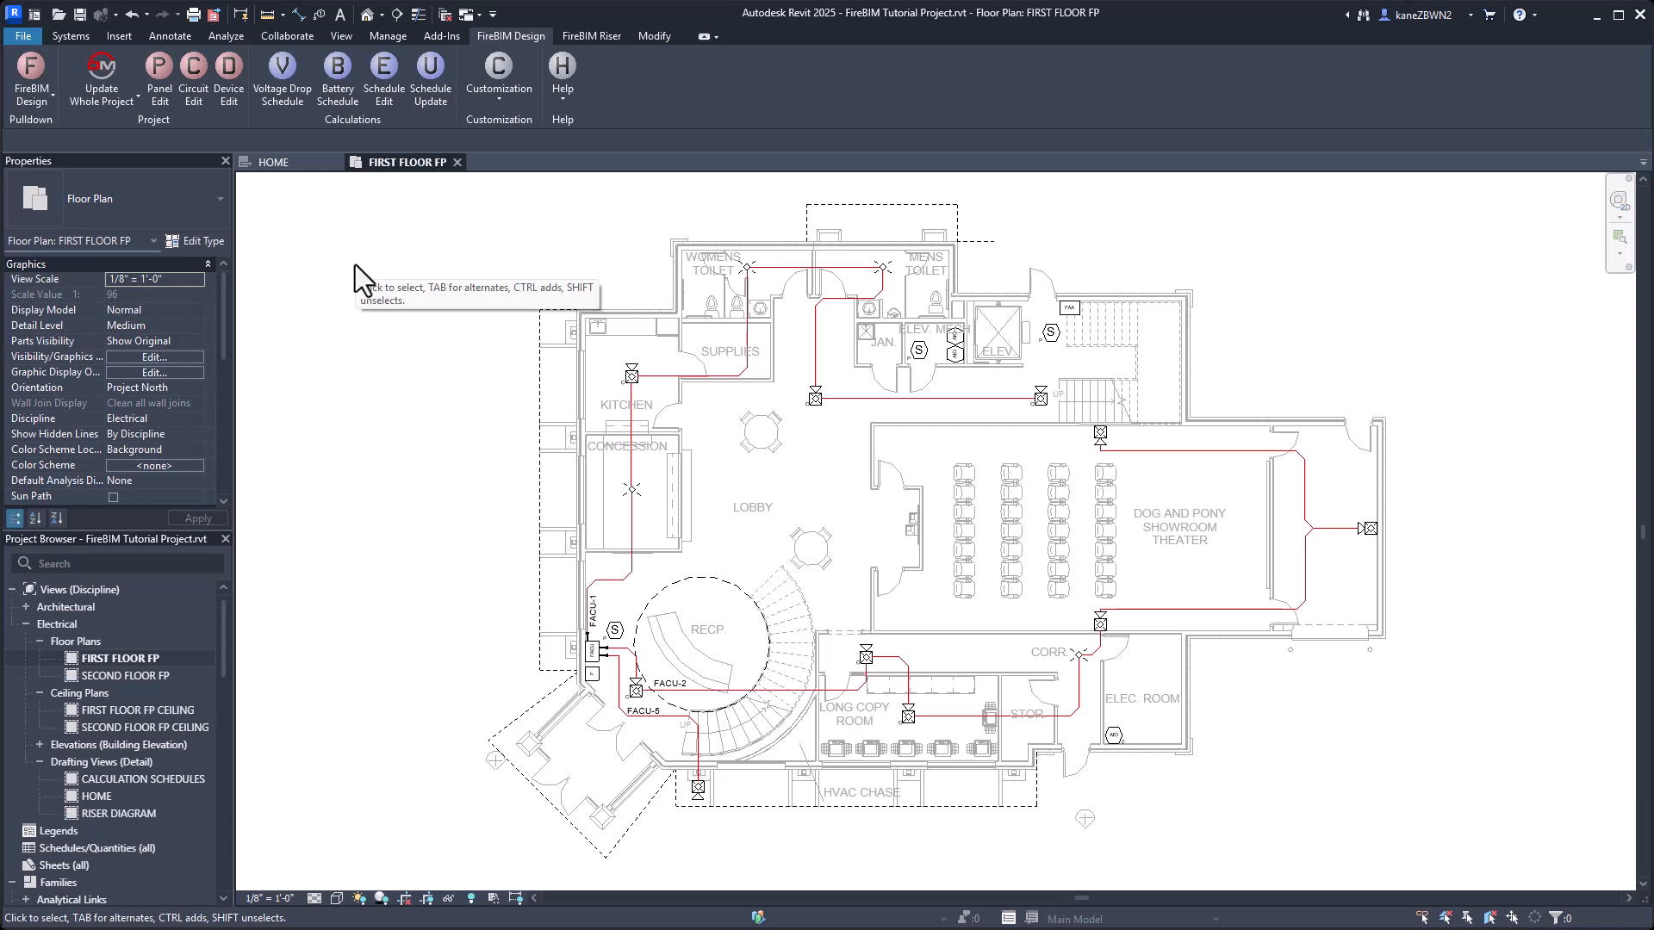
left_click(231, 72)
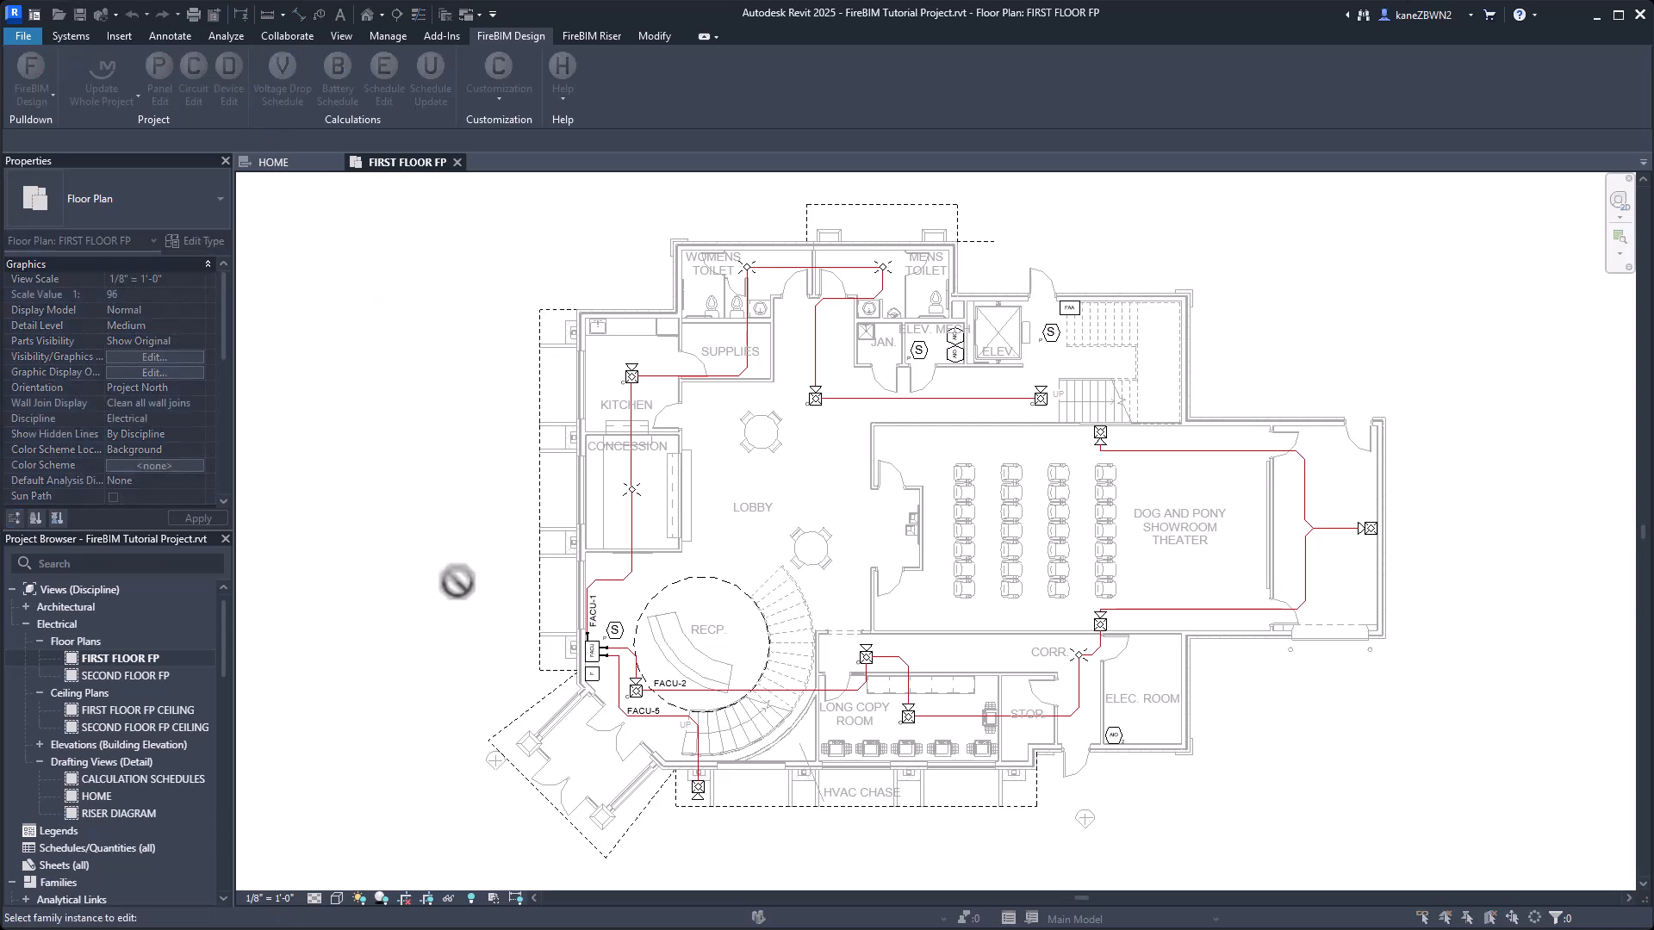
left_click(593, 680)
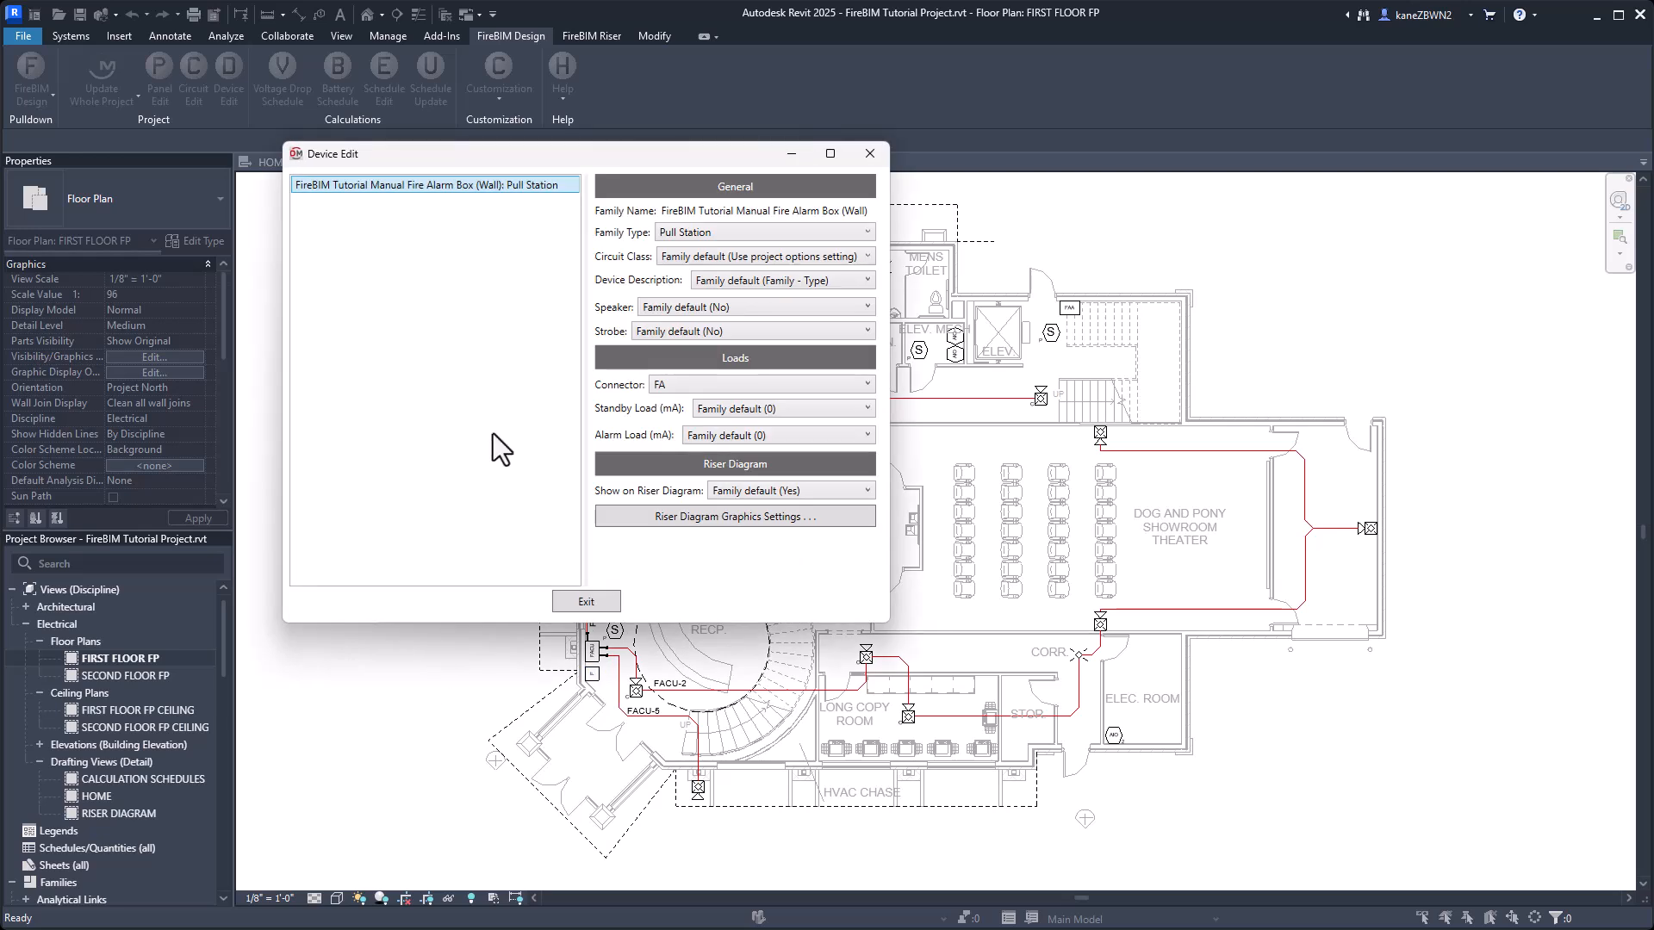
left_click(680, 516)
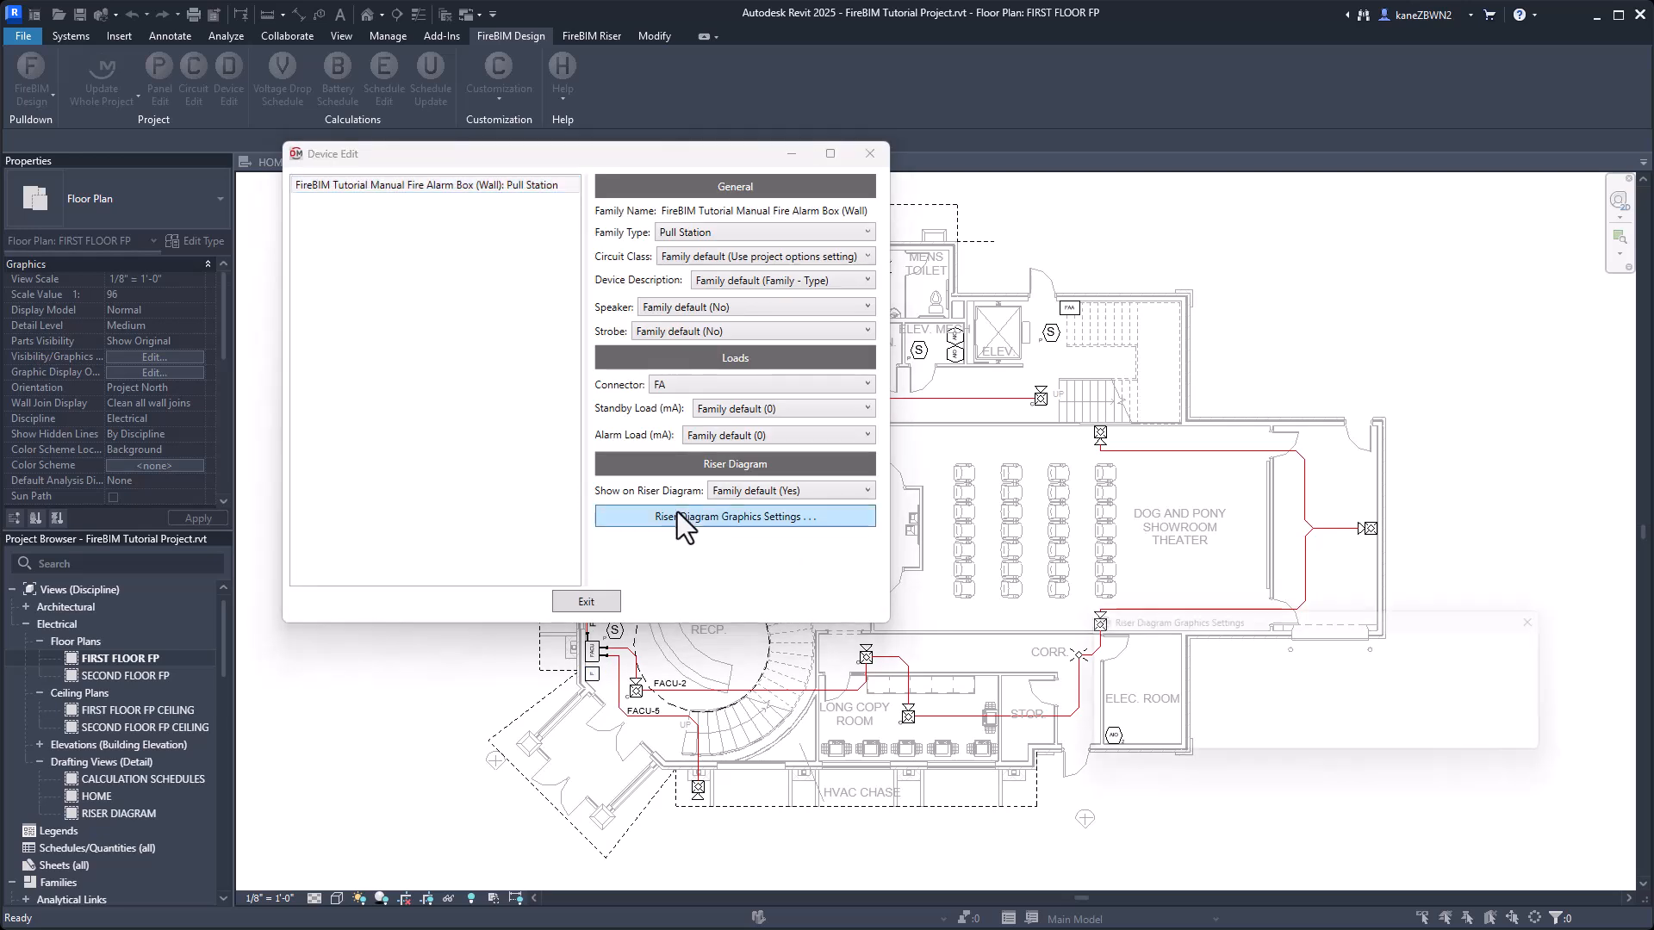
left_click(1397, 648)
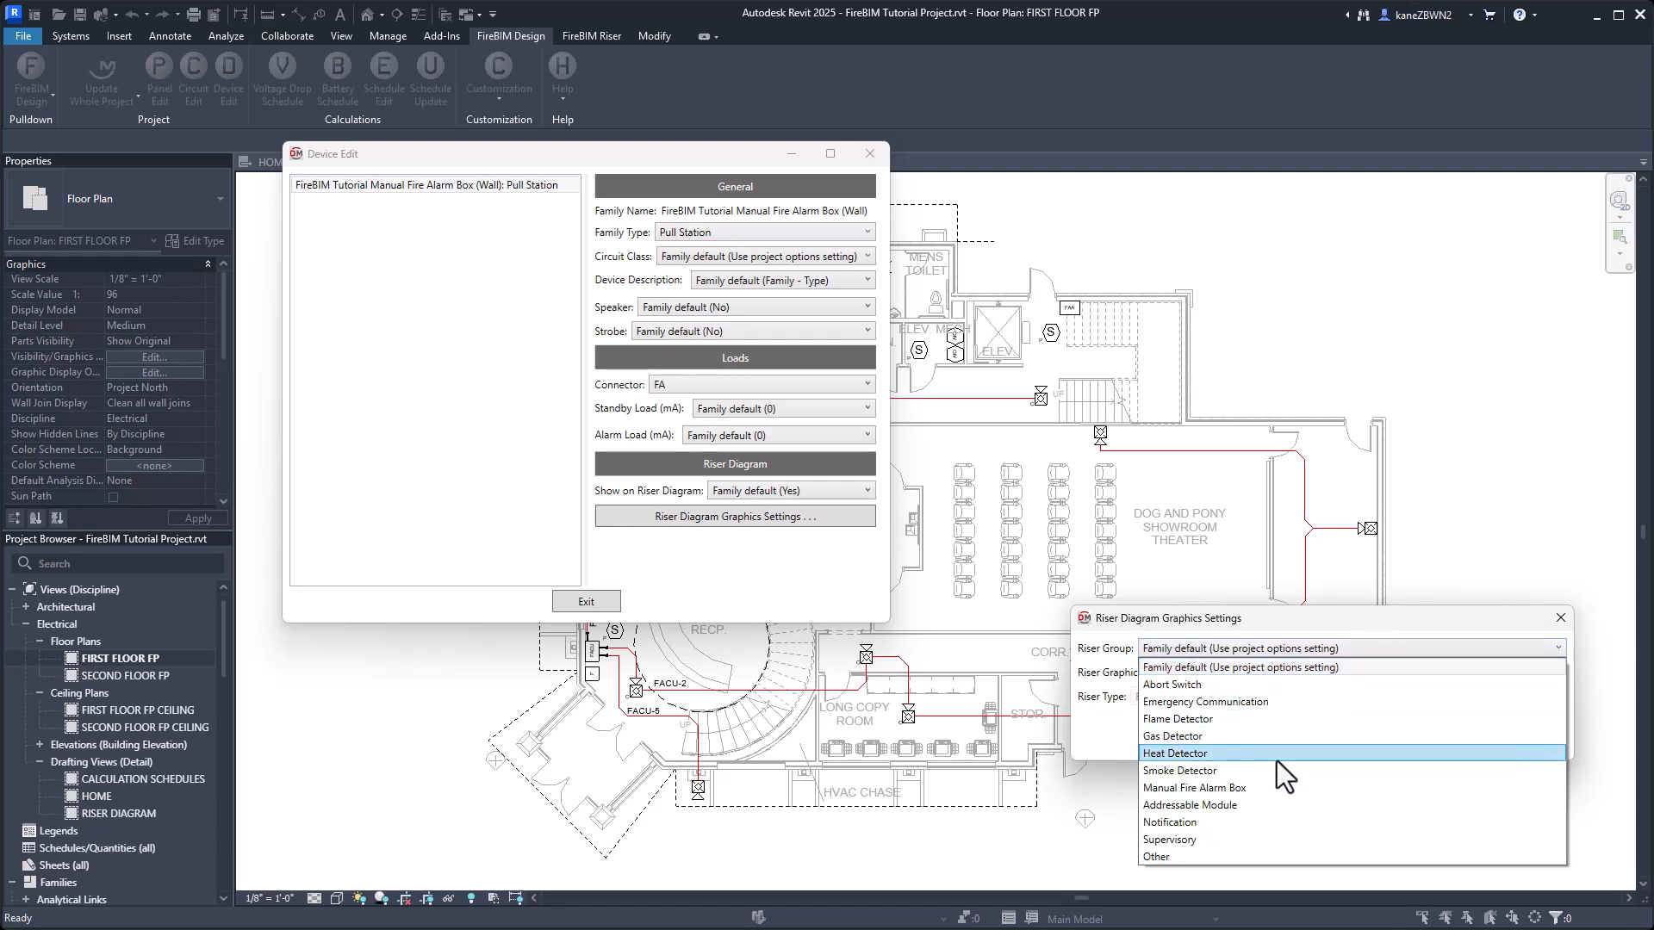
left_click(1249, 787)
left_click(1321, 672)
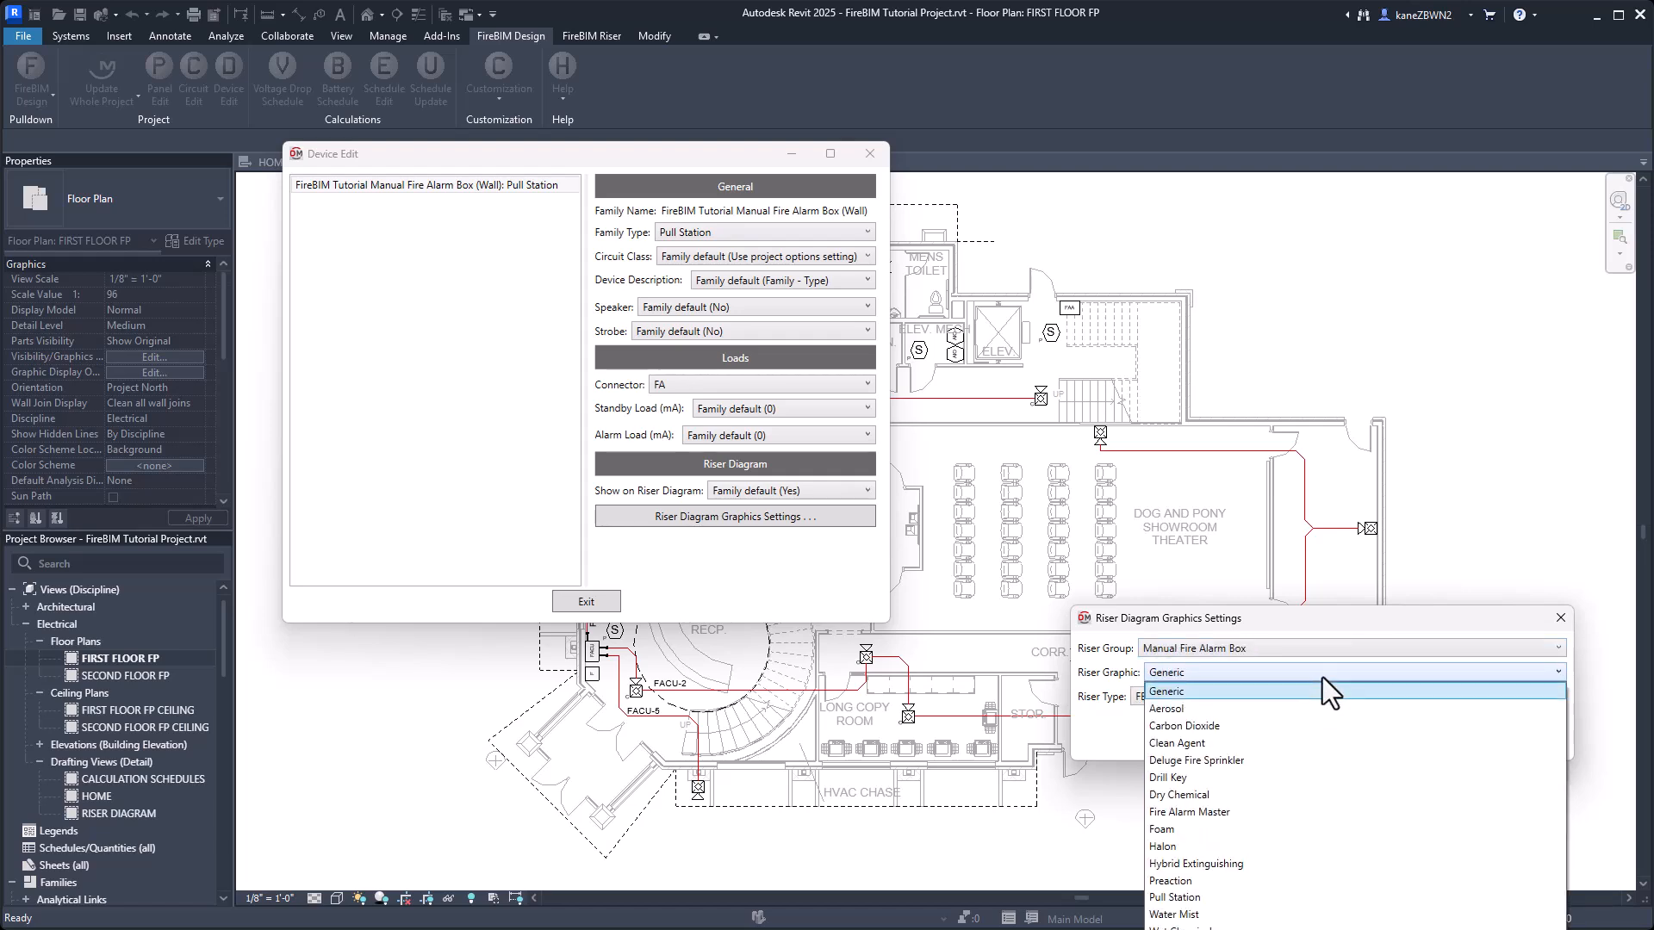
left_click(1206, 896)
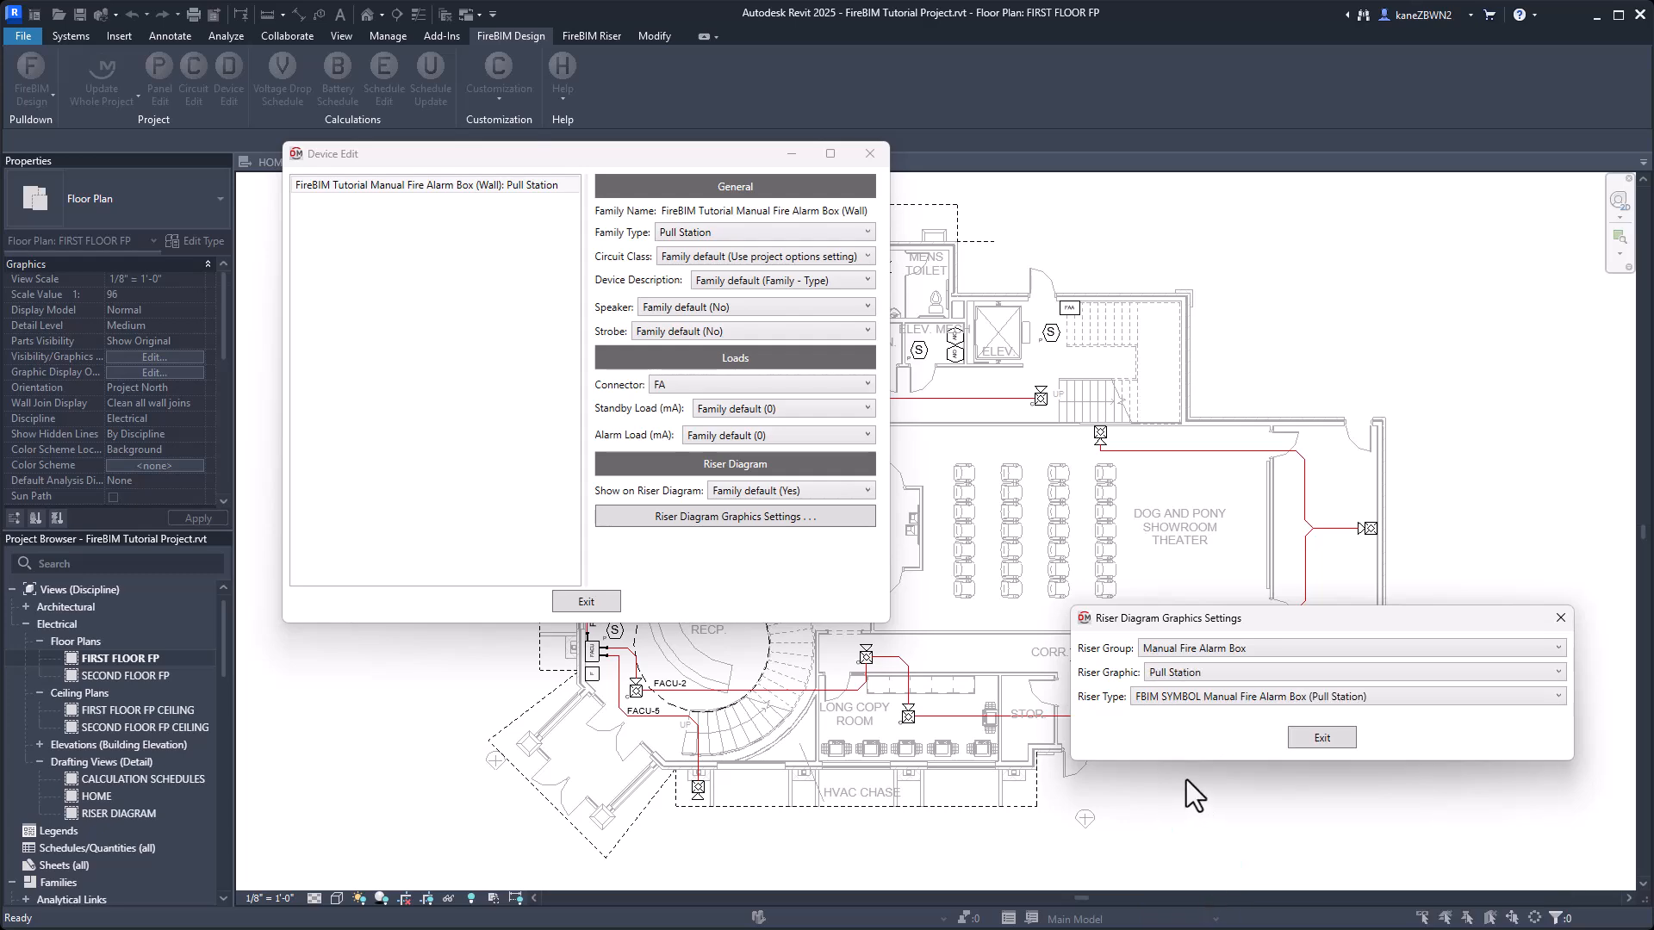
left_click(1327, 735)
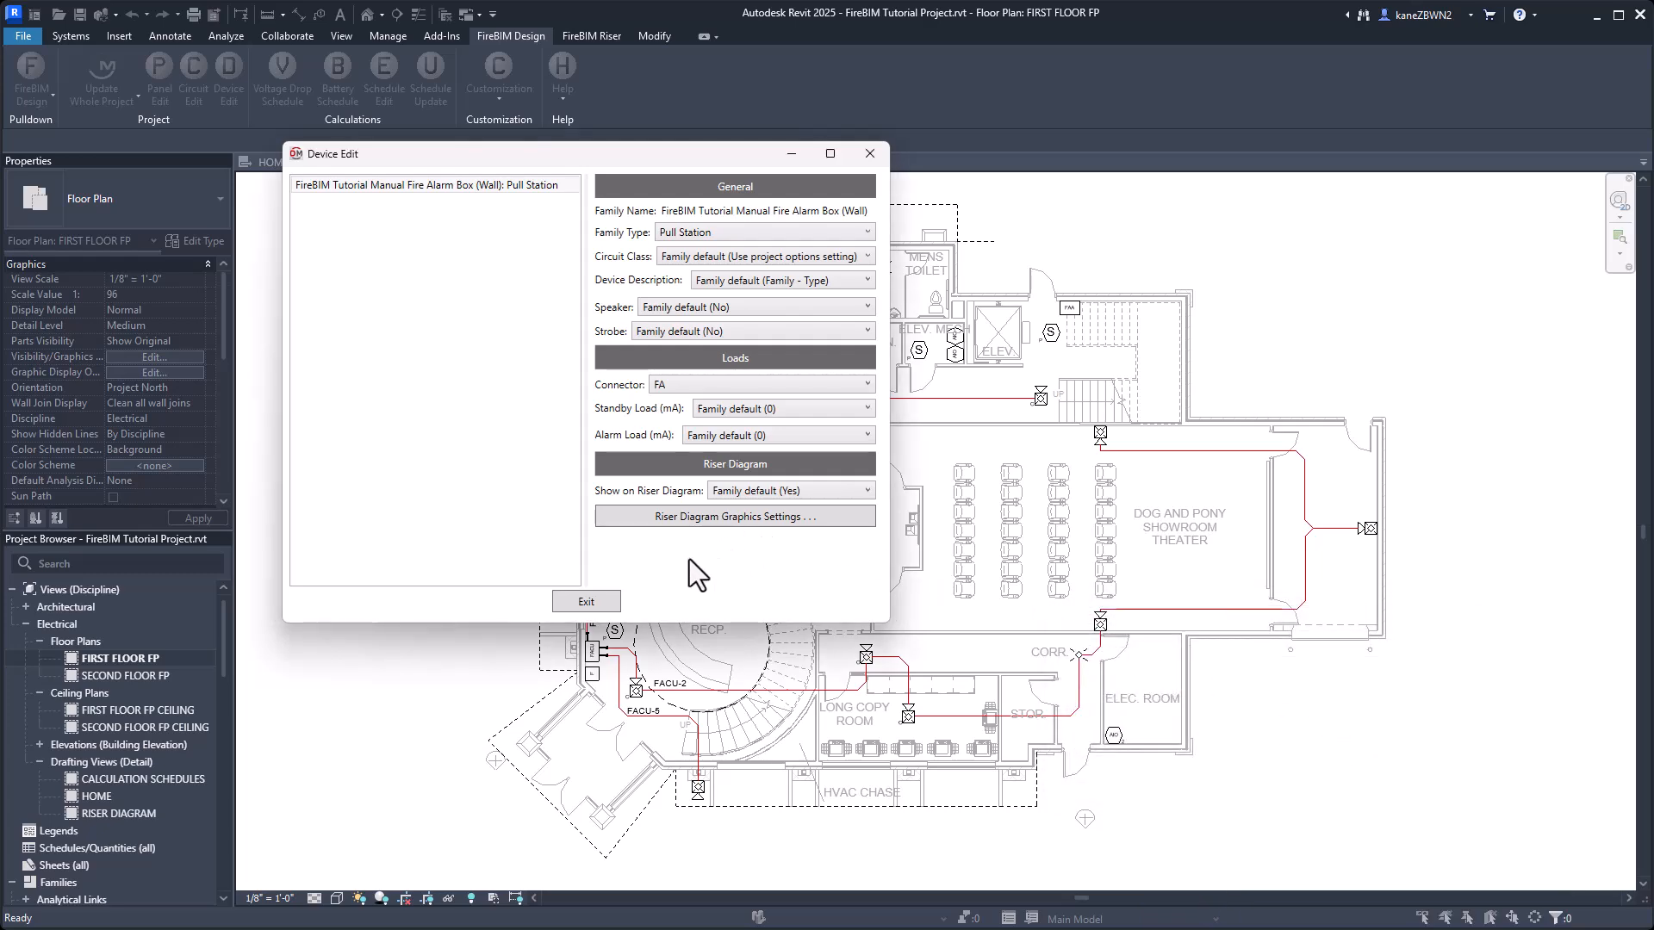
left_click(586, 601)
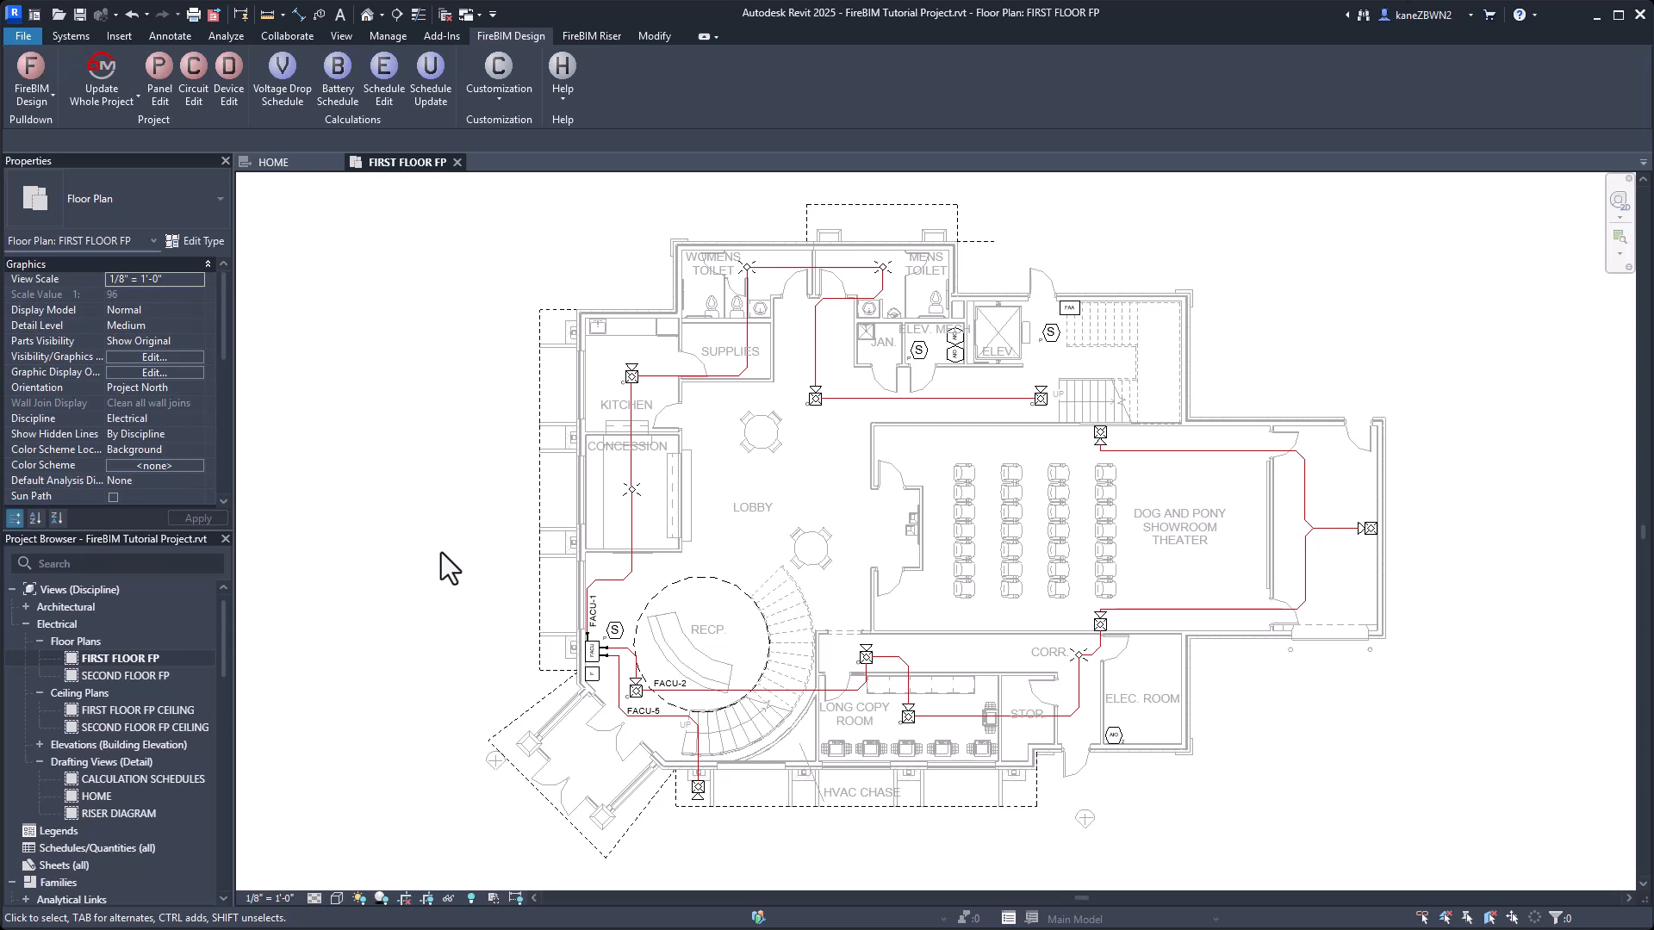
Select all instances of the photoelectric ceiling smoke detector in the entire project and open them in Device Edit.
right_click(918, 353)
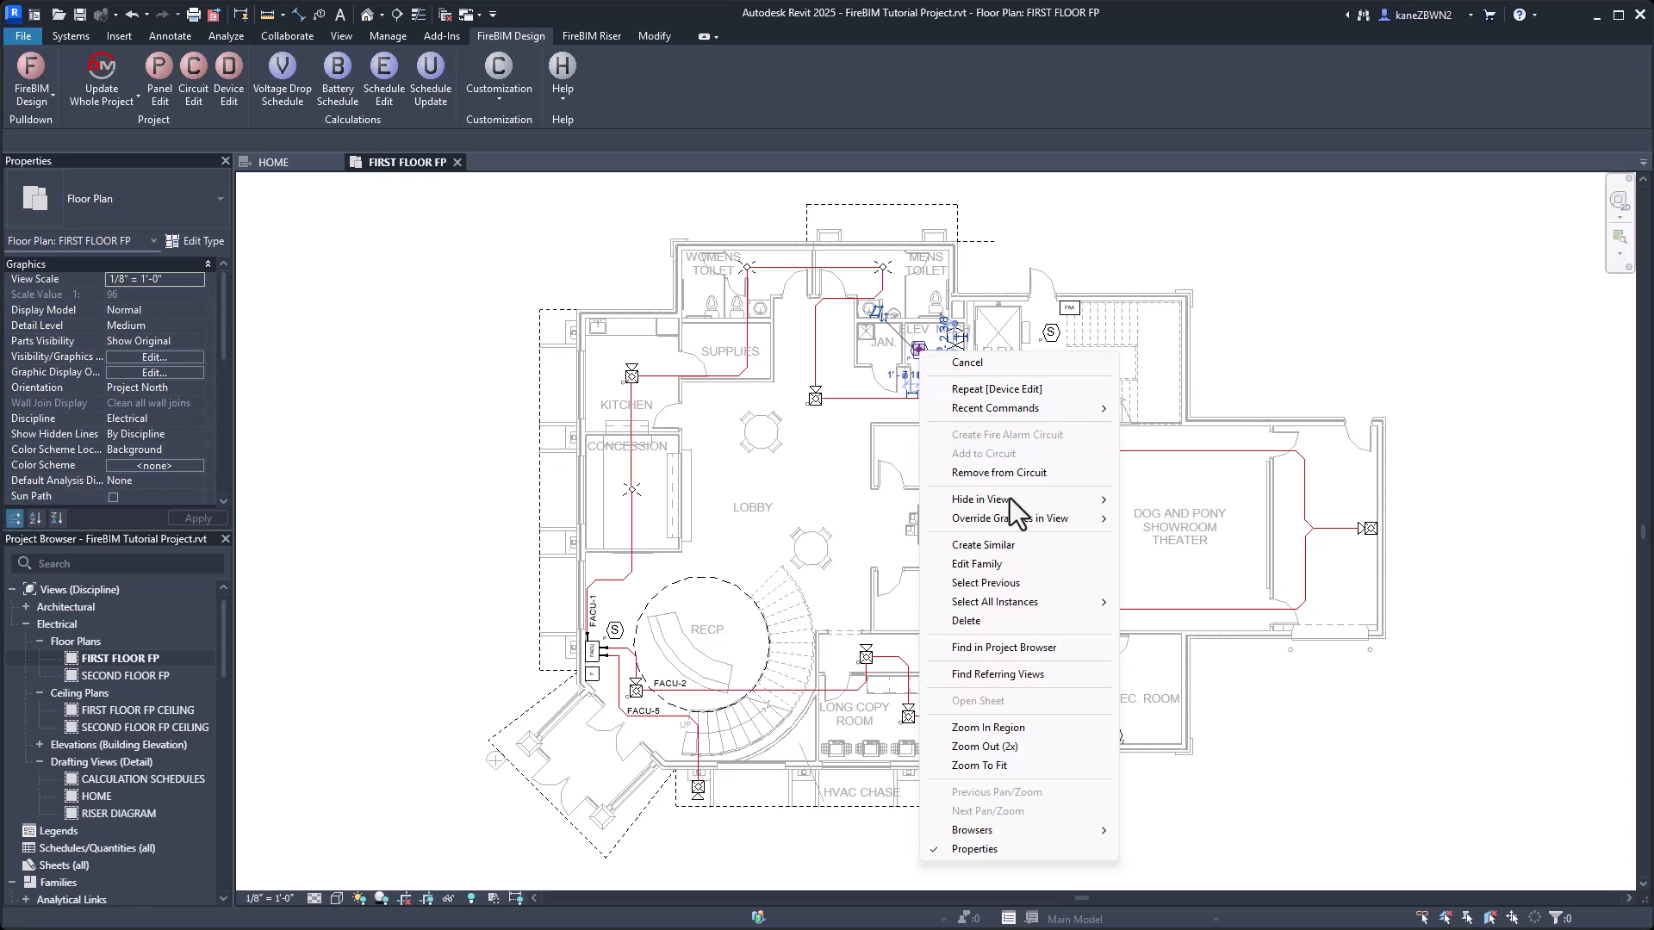
mouse_move(1071, 605)
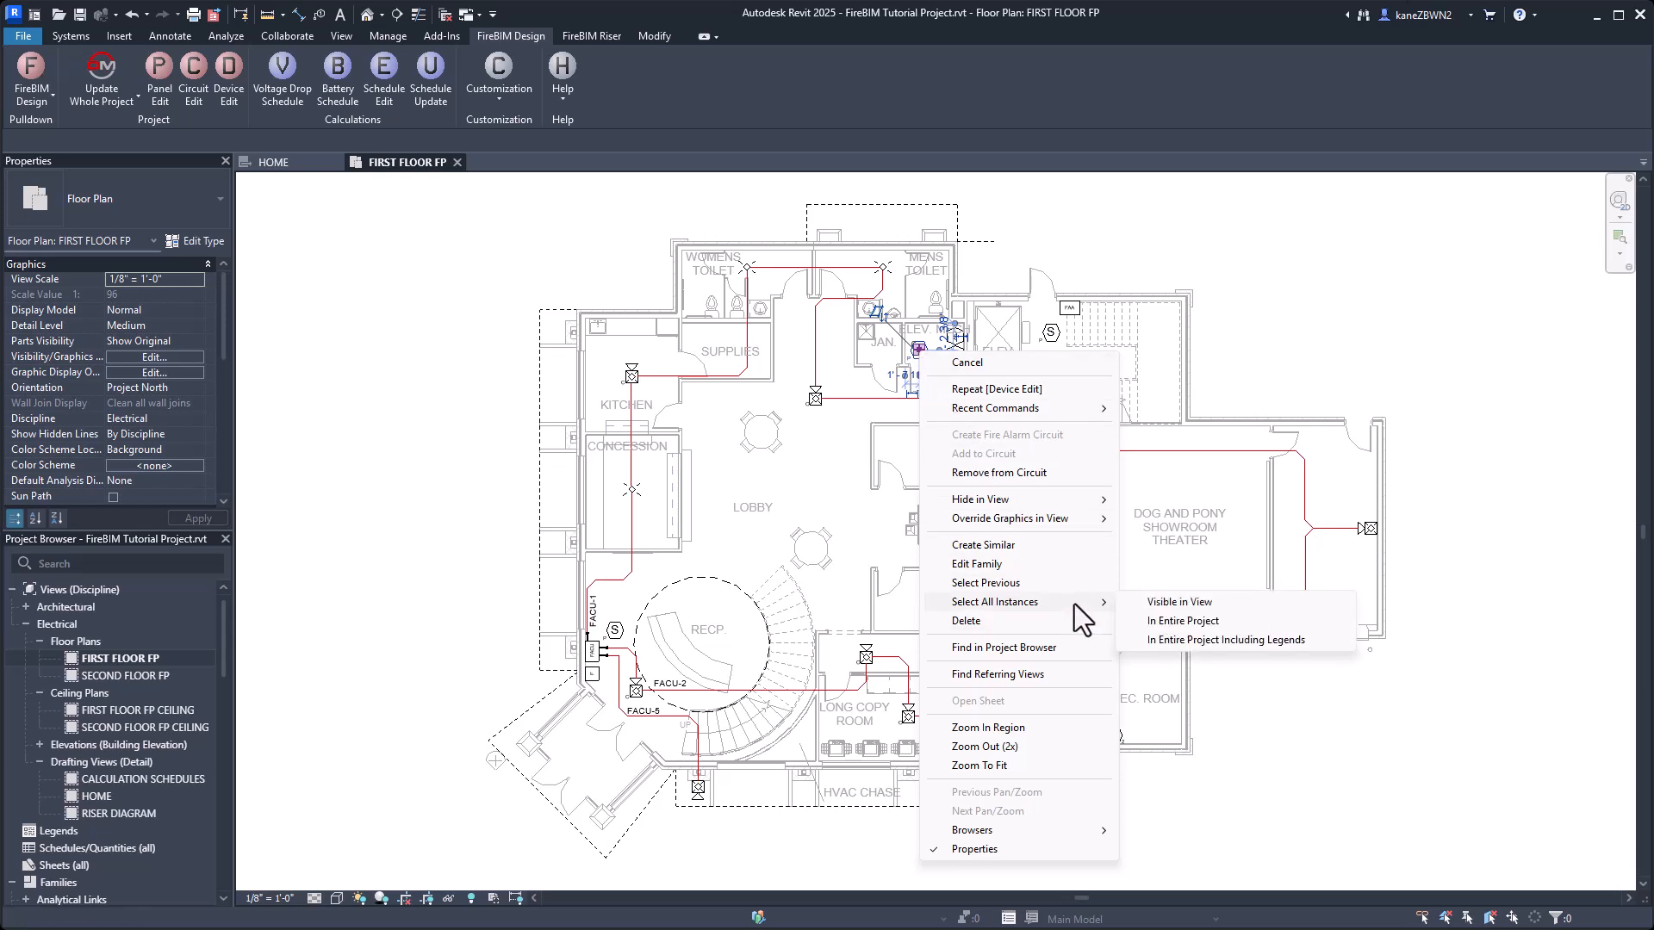
left_click(1192, 622)
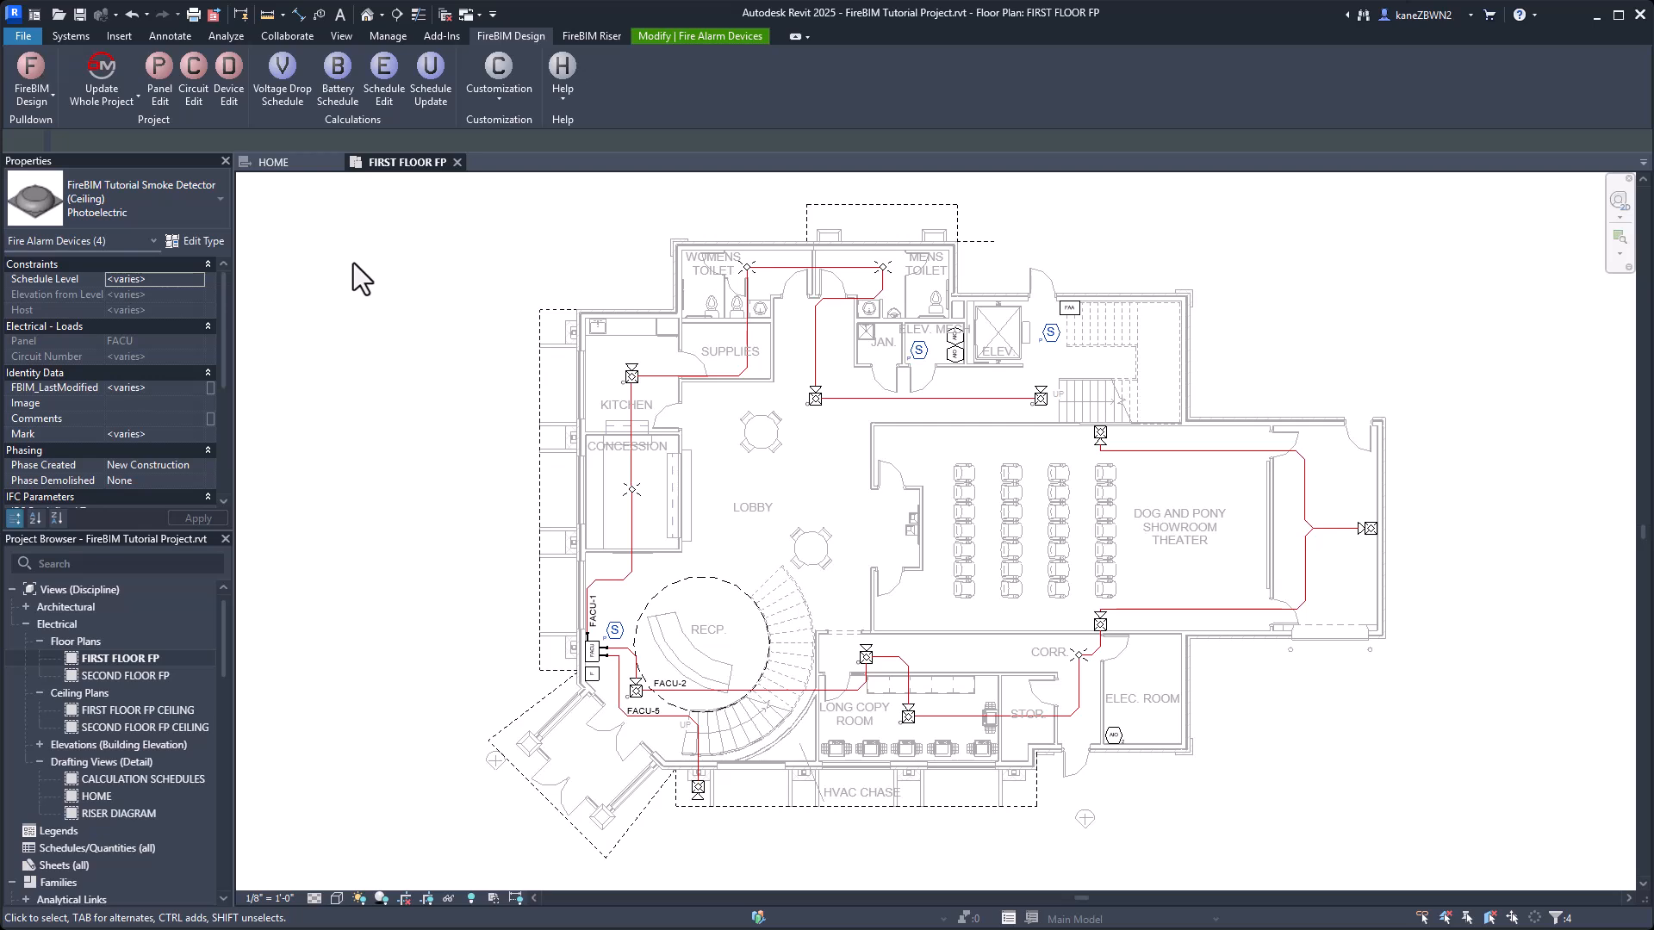
left_click(229, 89)
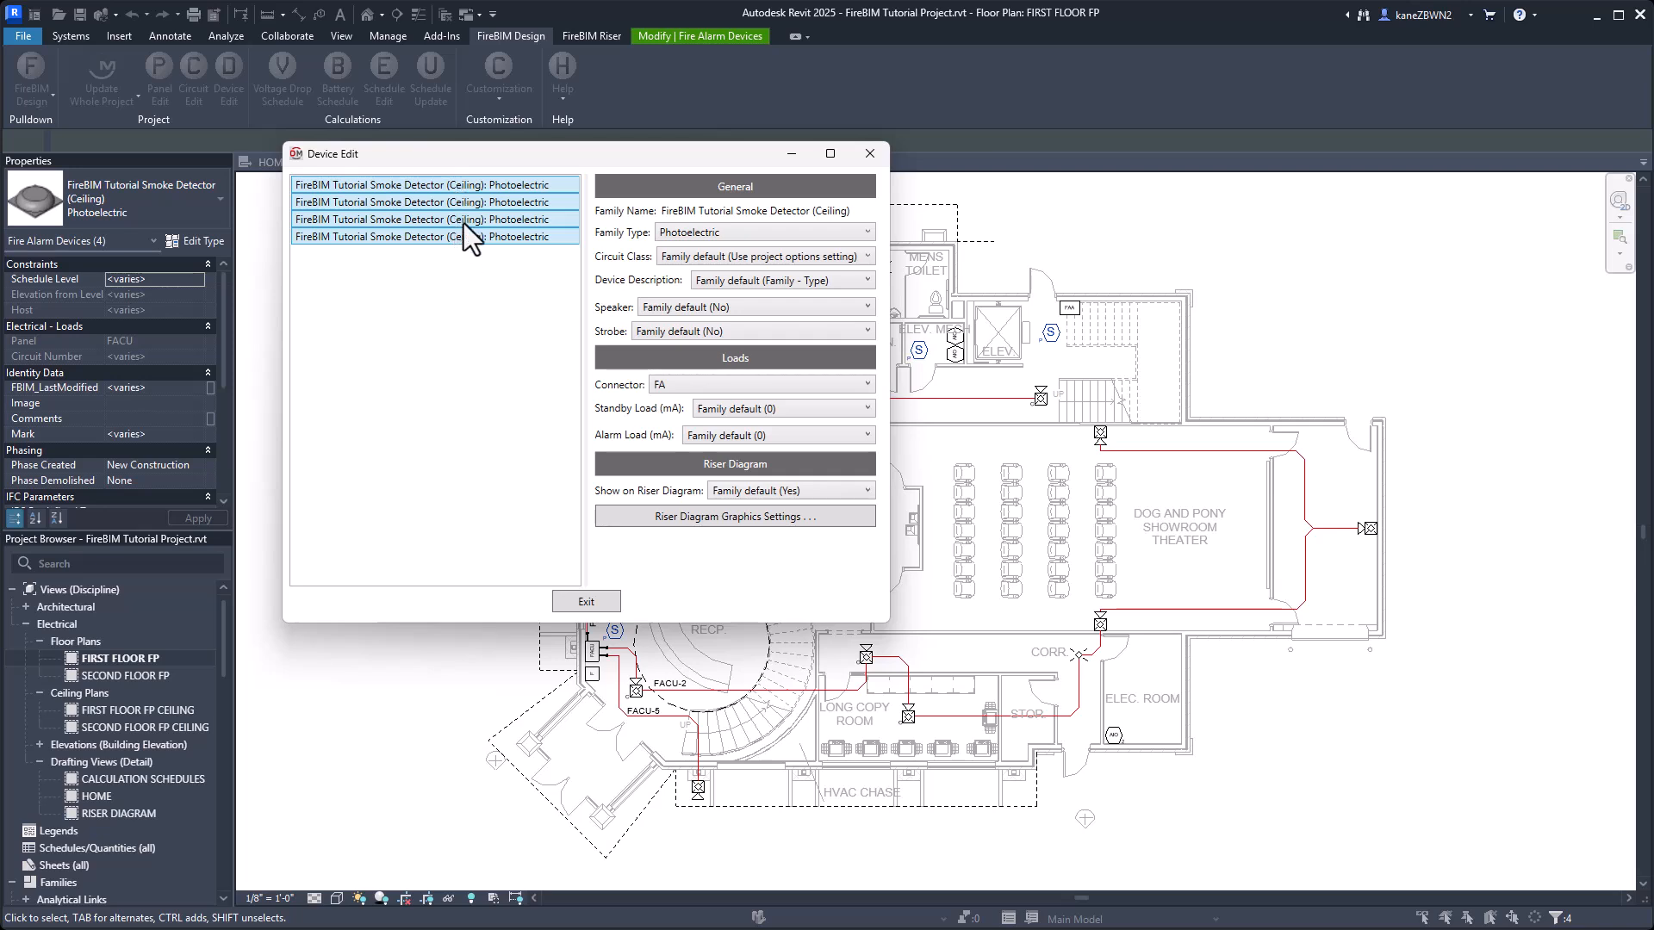
Set the listed smoke detectors' riser group to Smoke Detector with the Generic riser graphic, and finish the device edit.
left_click(463, 188)
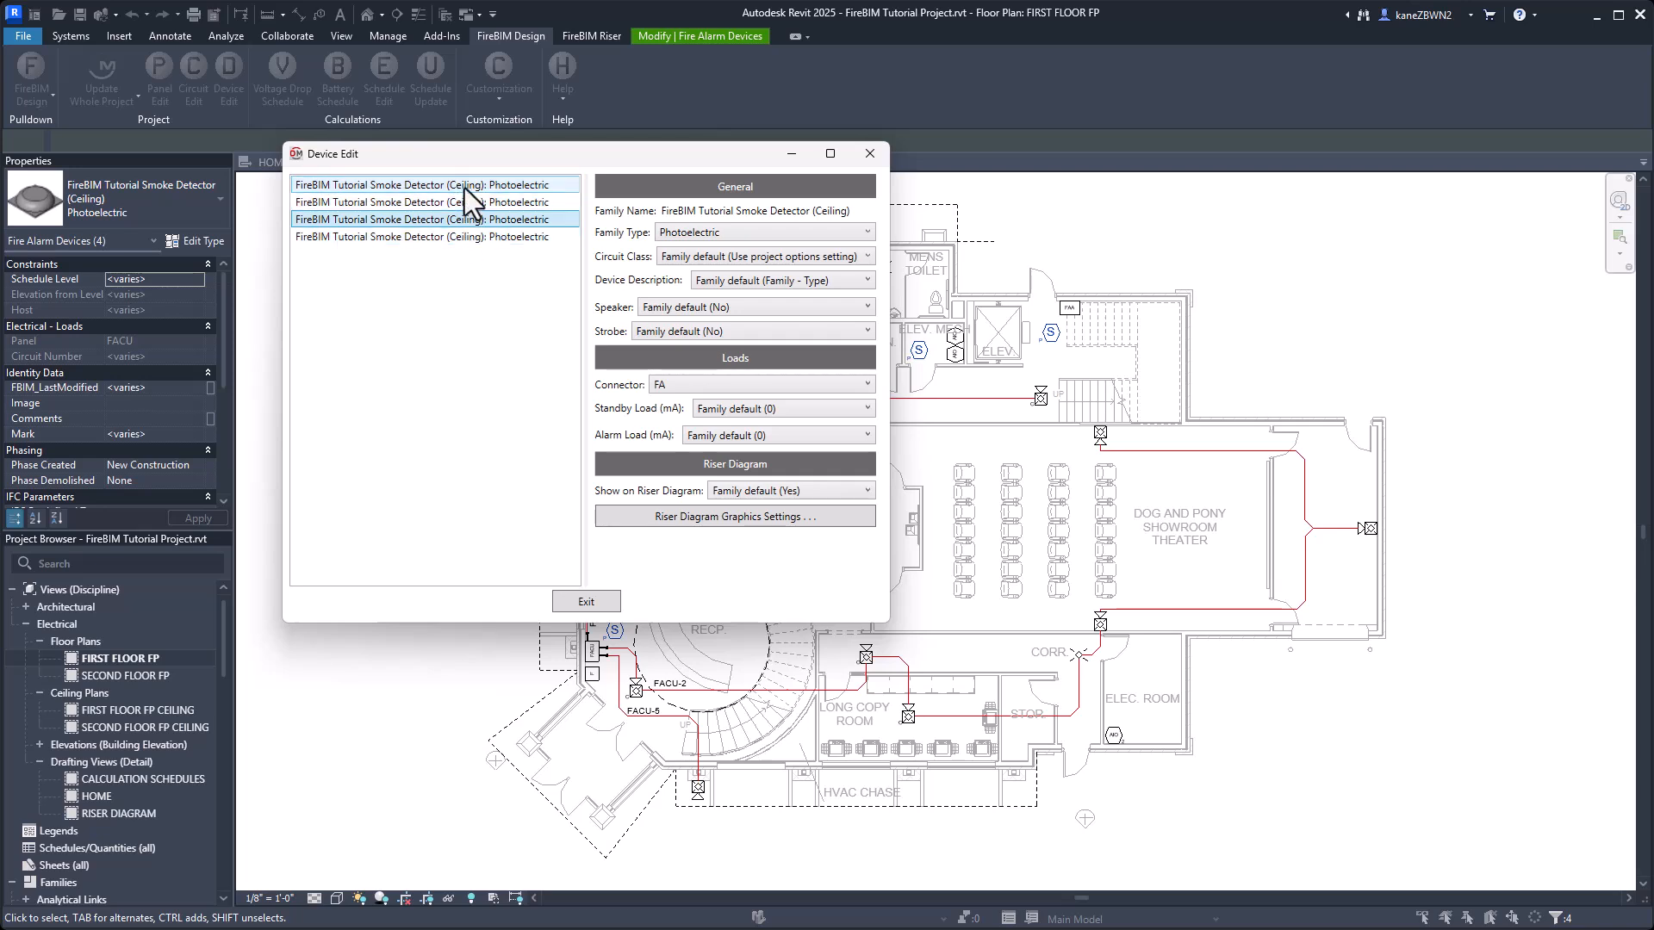
left_click(484, 244, "shift")
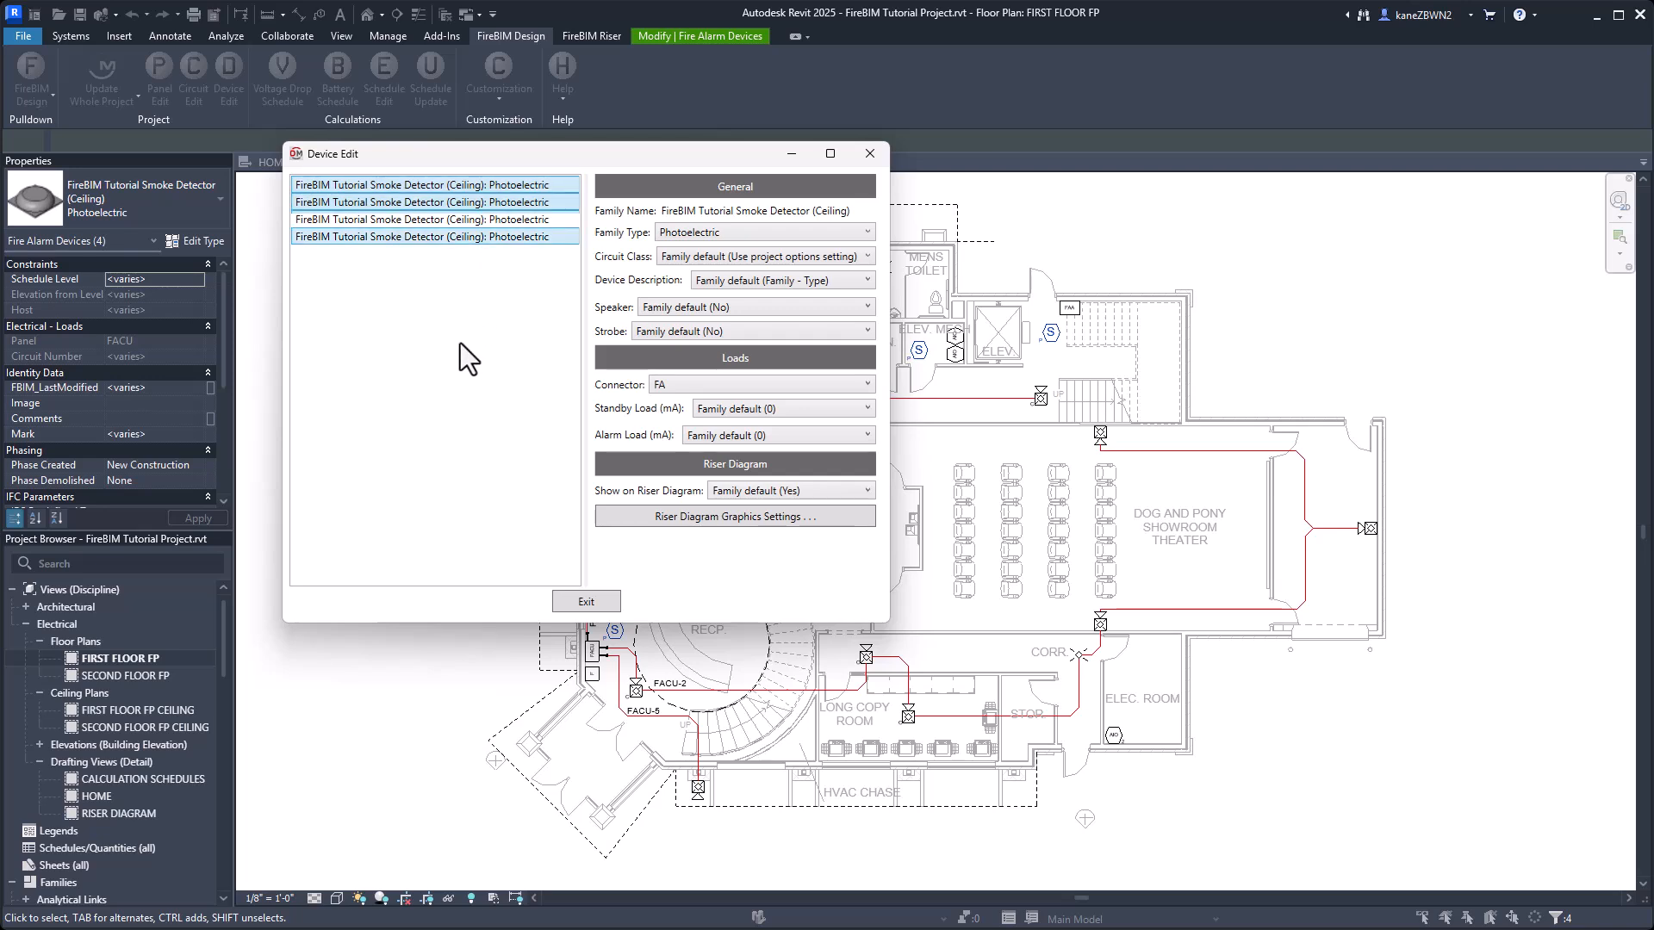
left_click(750, 520)
left_click(1303, 651)
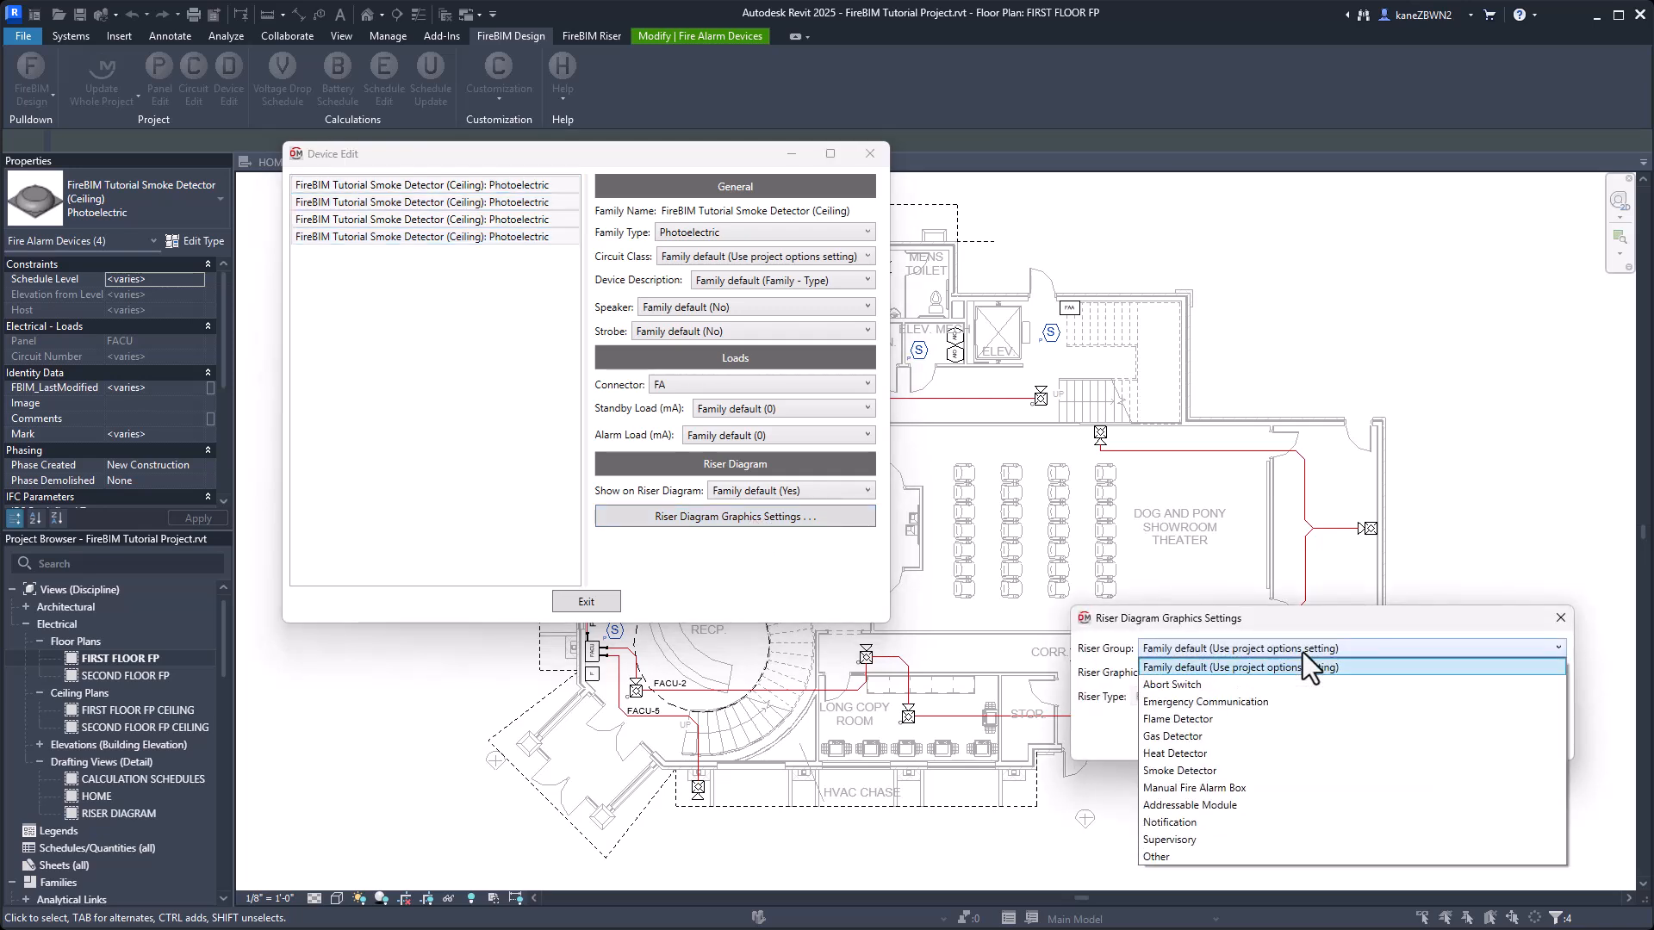
left_click(1243, 772)
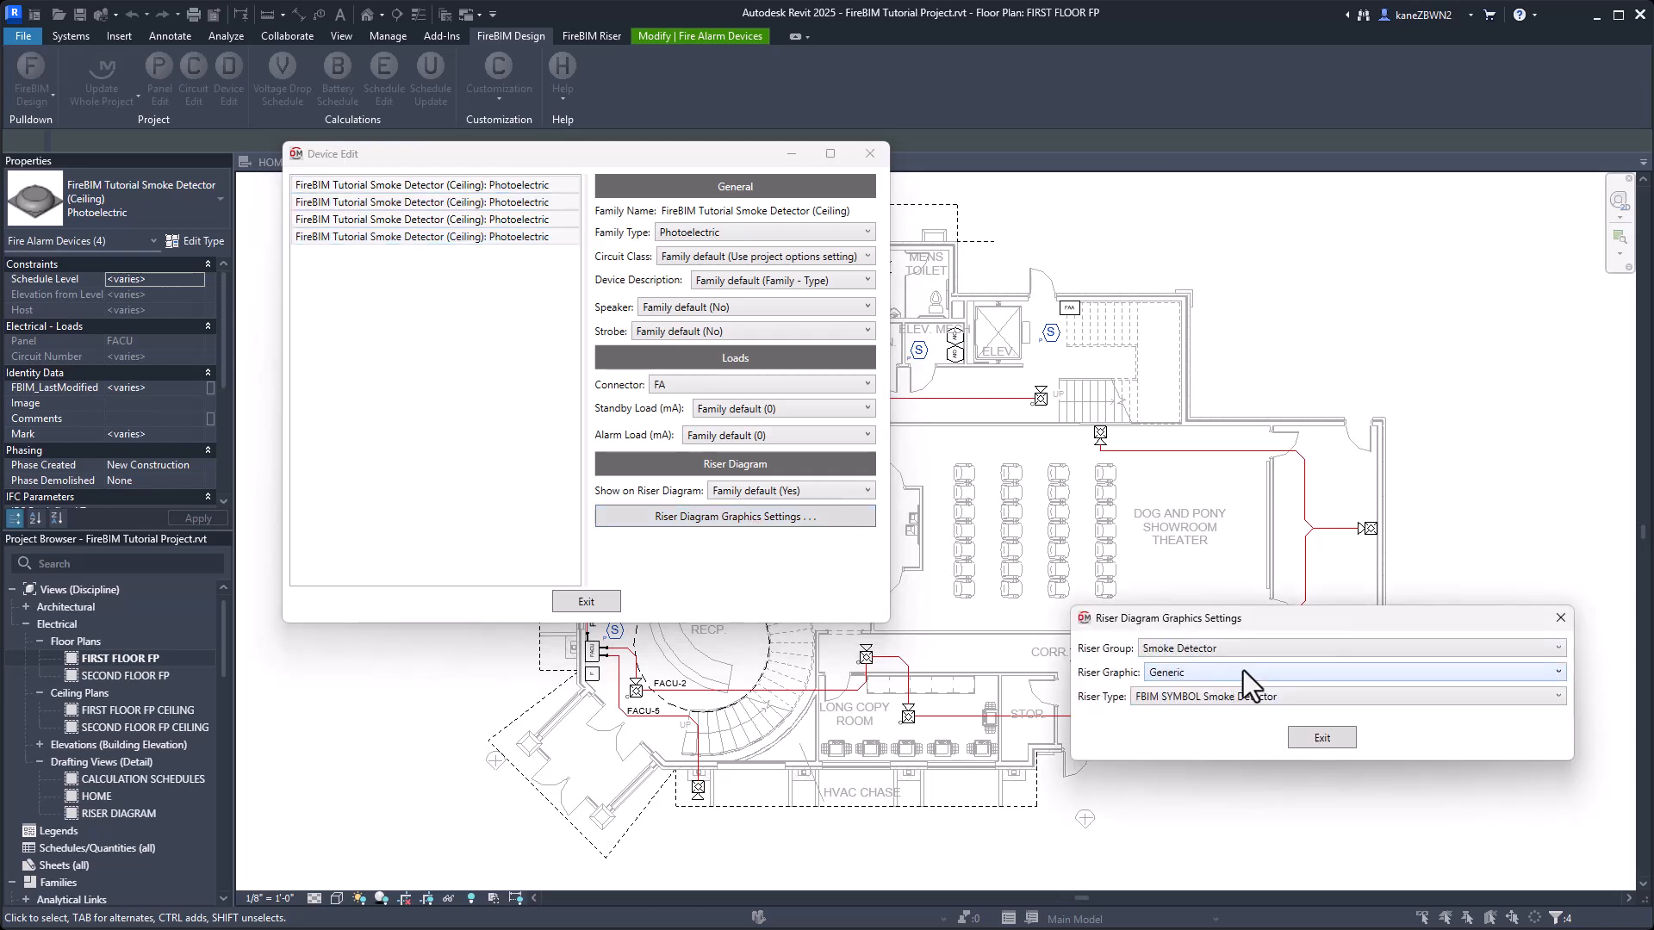
left_click(1244, 671)
left_click(1320, 738)
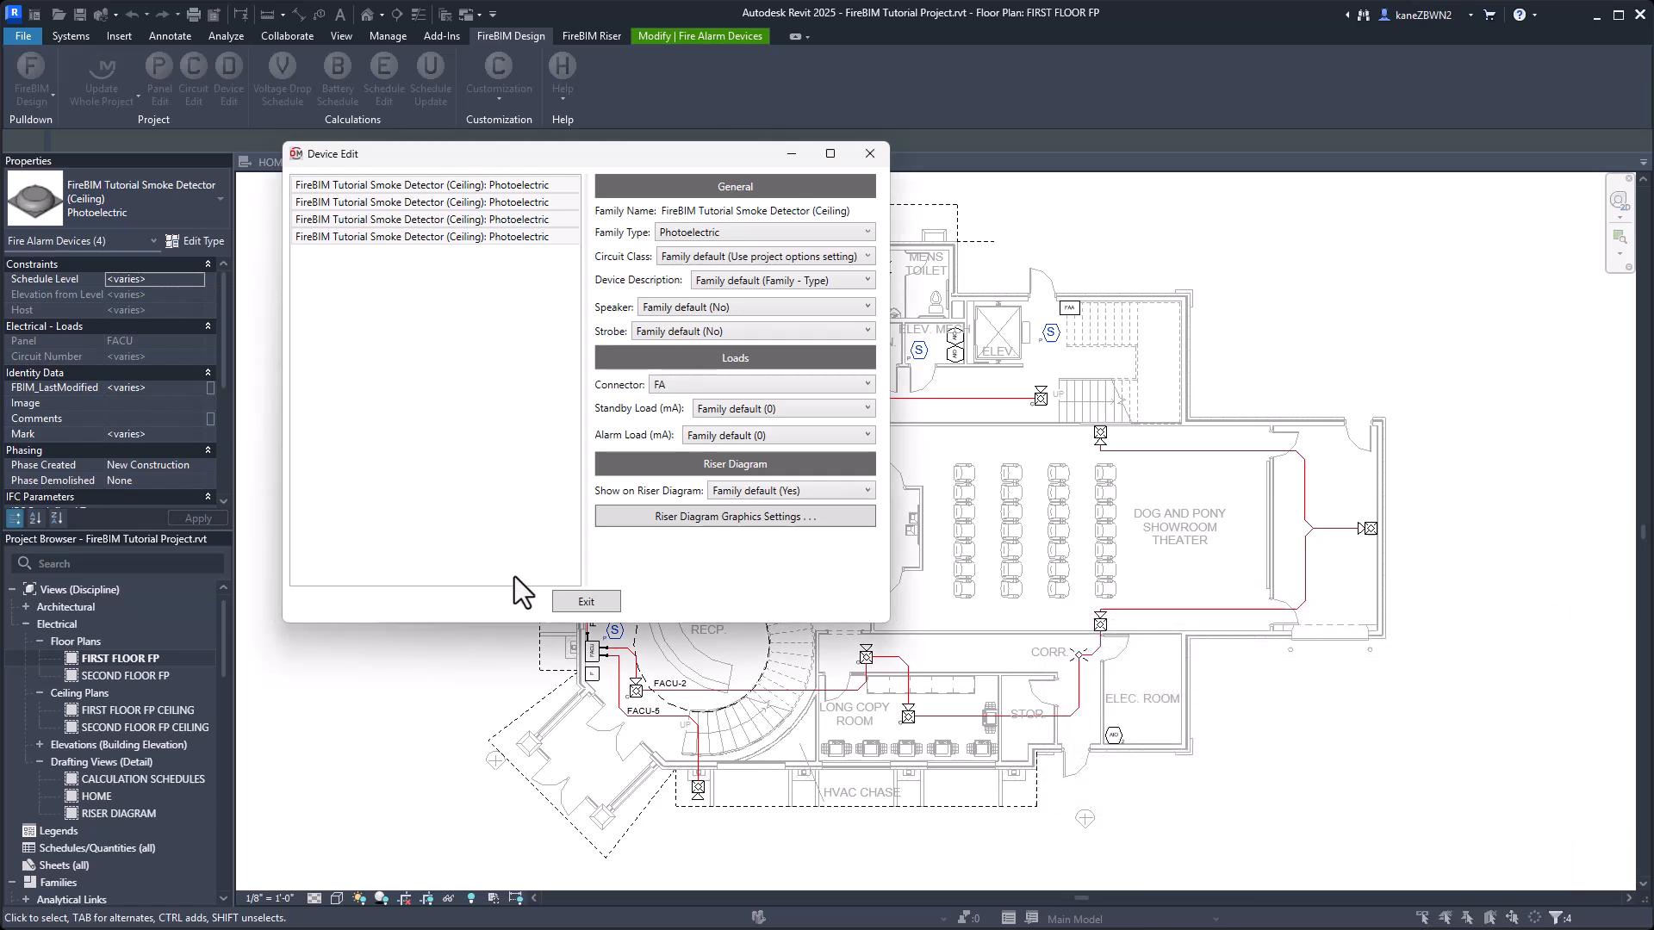
left_click(585, 602)
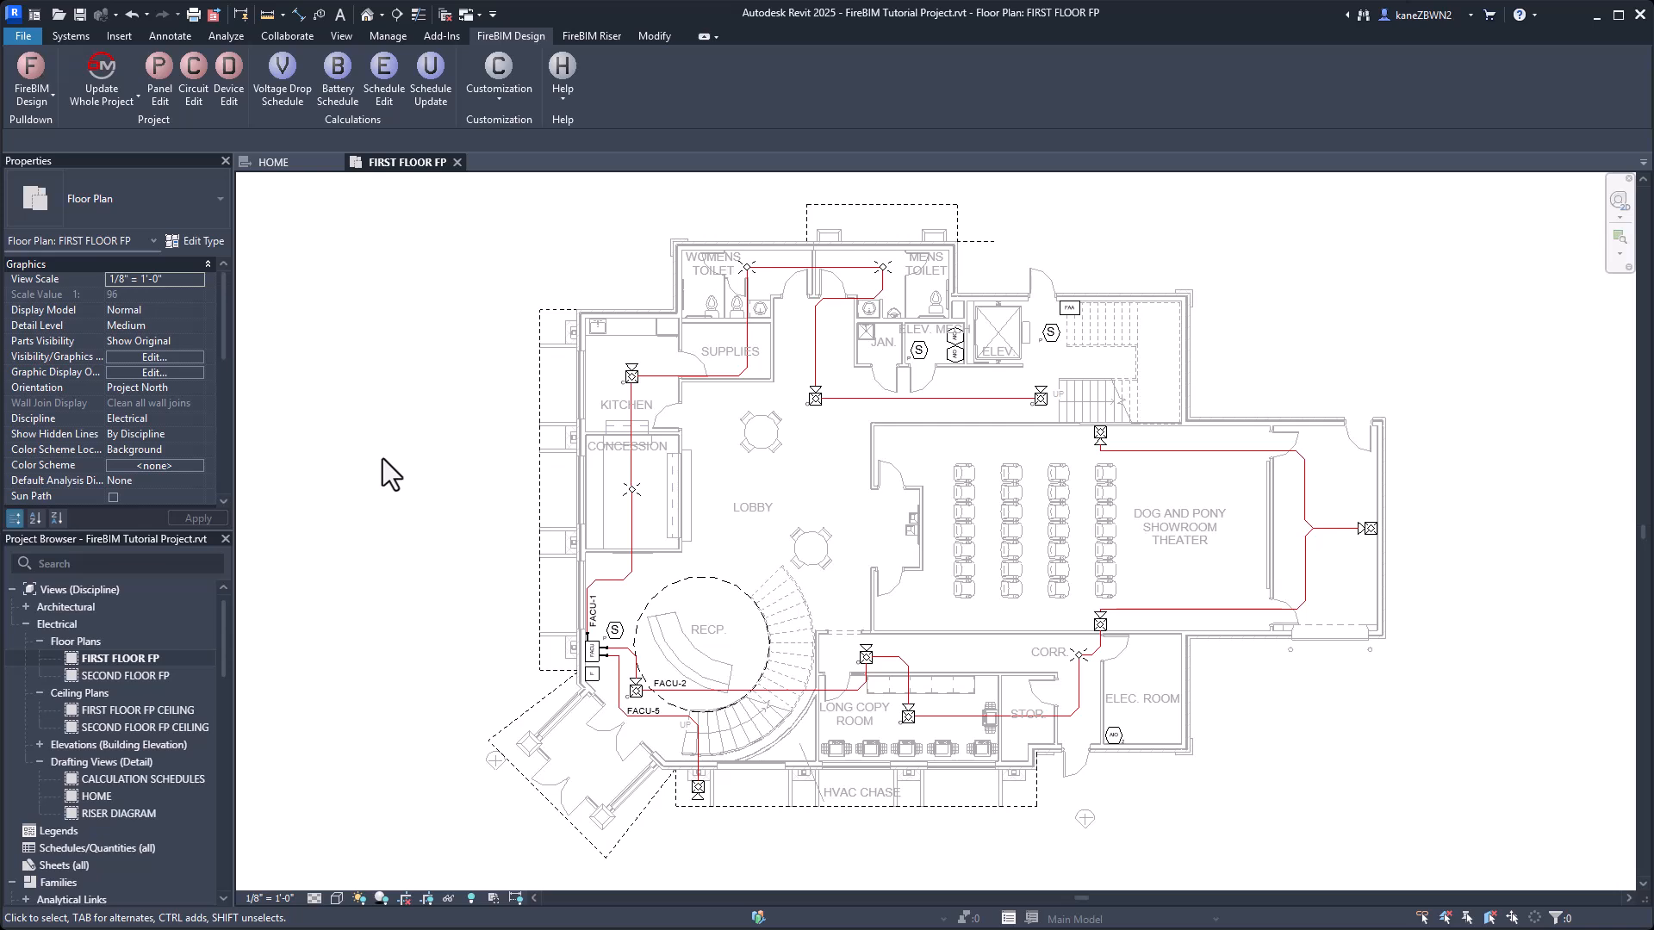
Open the family of the kitchen's ceiling horn-strobe for editing.
left_click(631, 375)
left_click(735, 35)
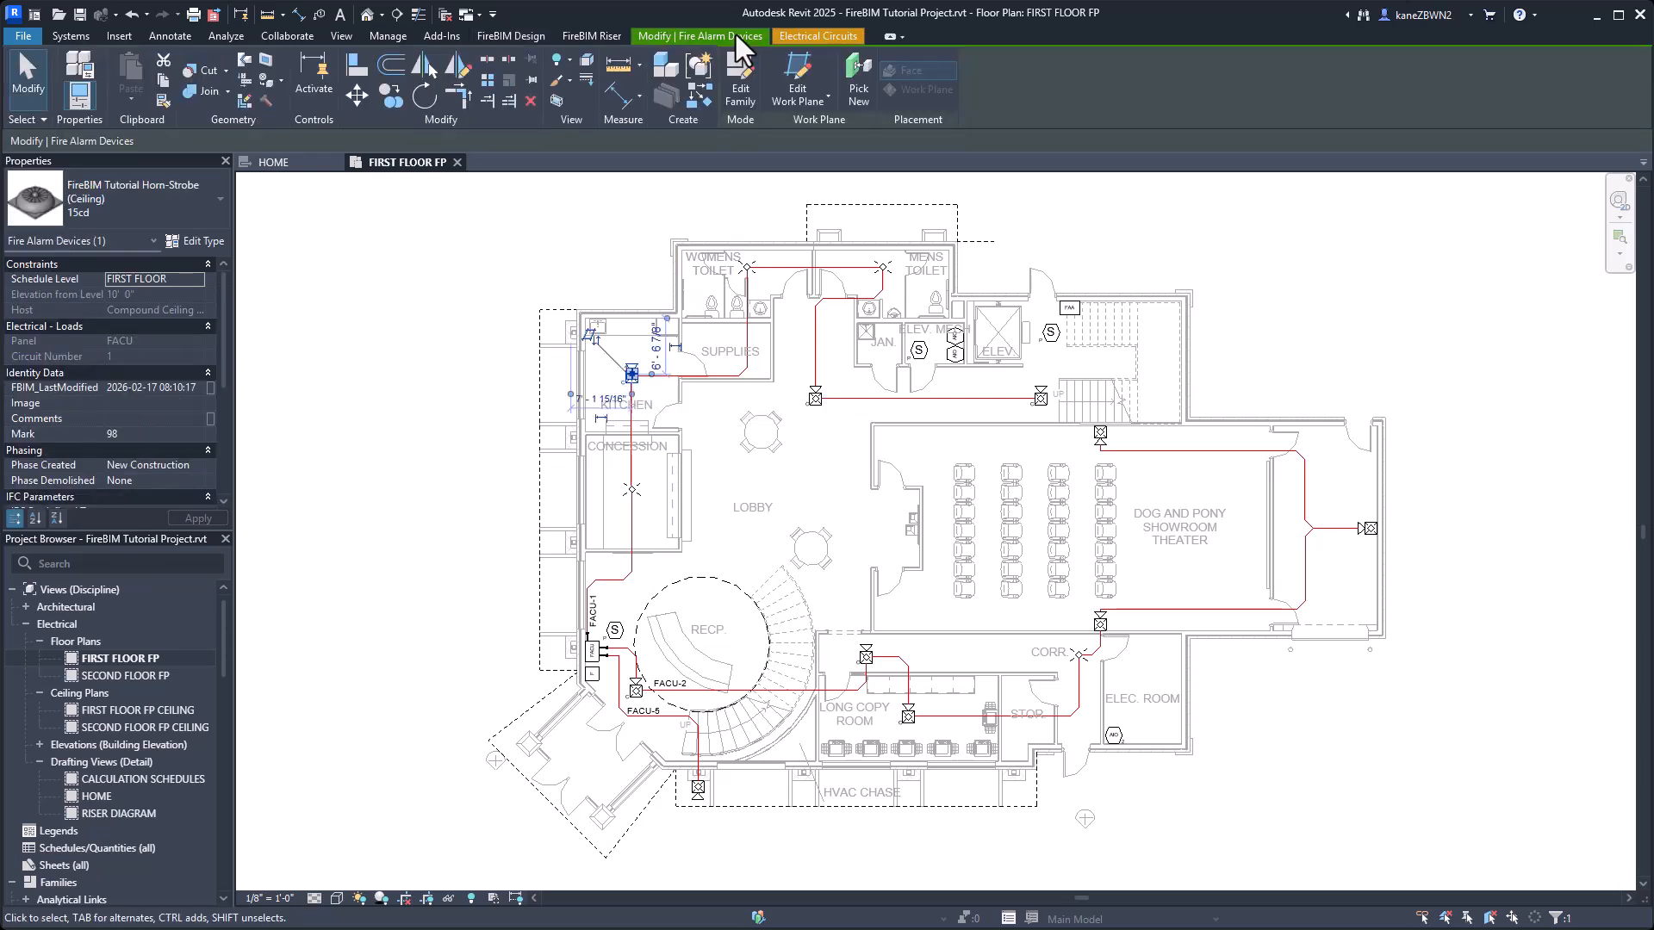
left_click(739, 77)
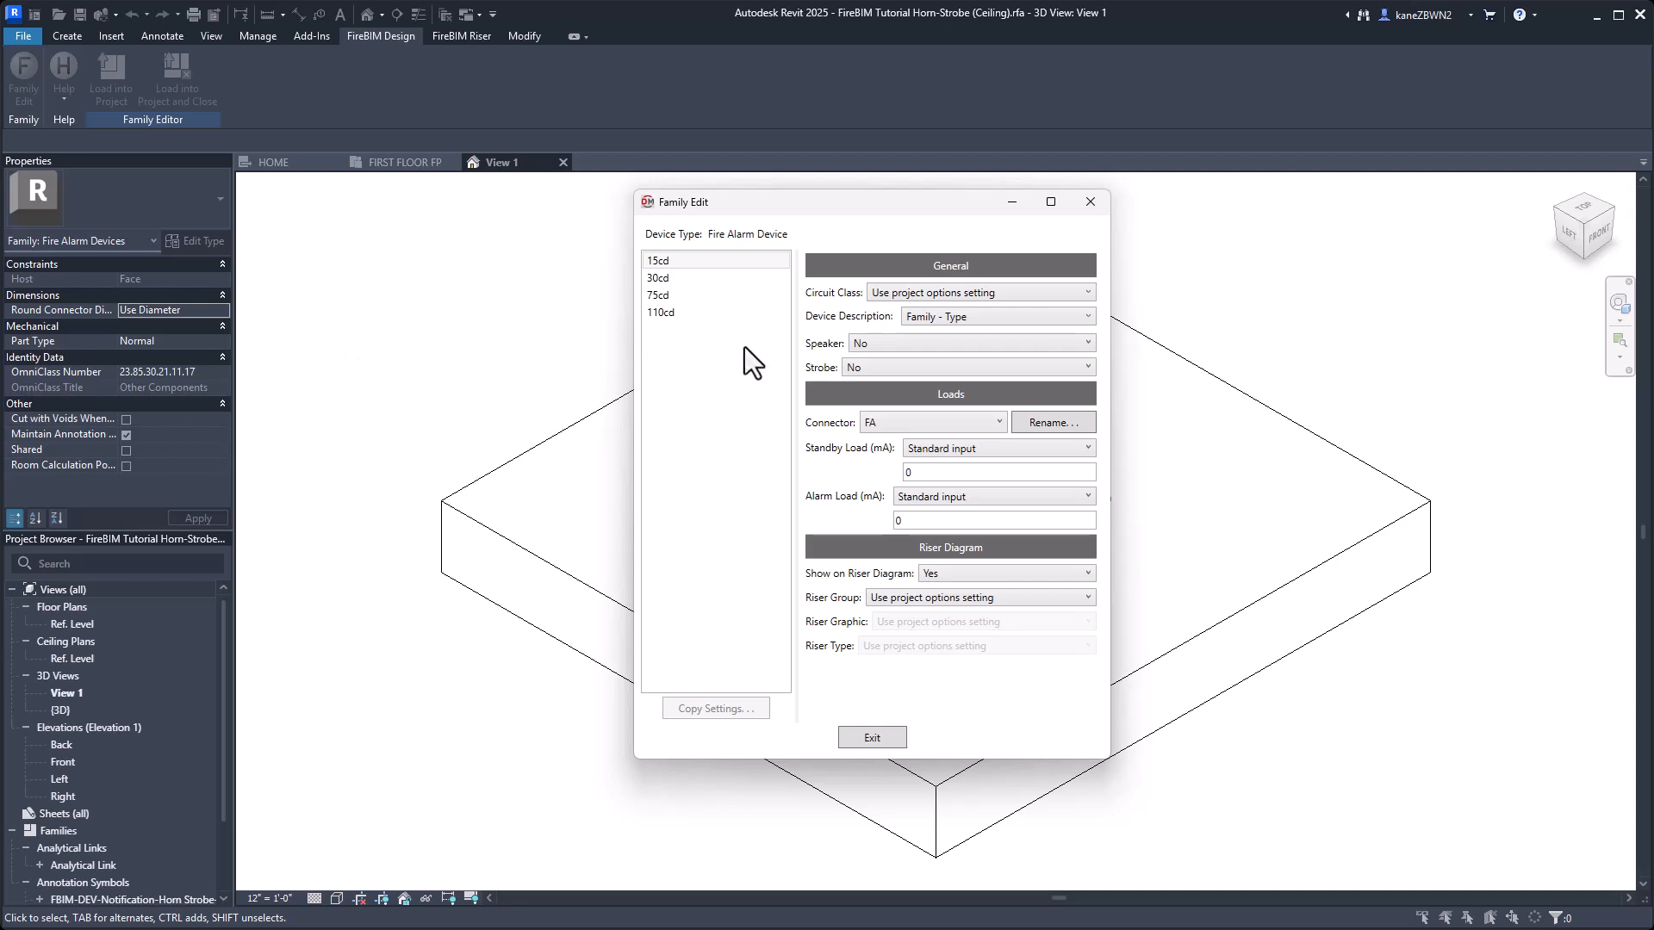
For all horn-strobe types, set riser group Notification, riser graphic Horn/Strobe, Ceiling-Mounted, and Strobe to Yes.
left_click(717, 315)
left_click(680, 279)
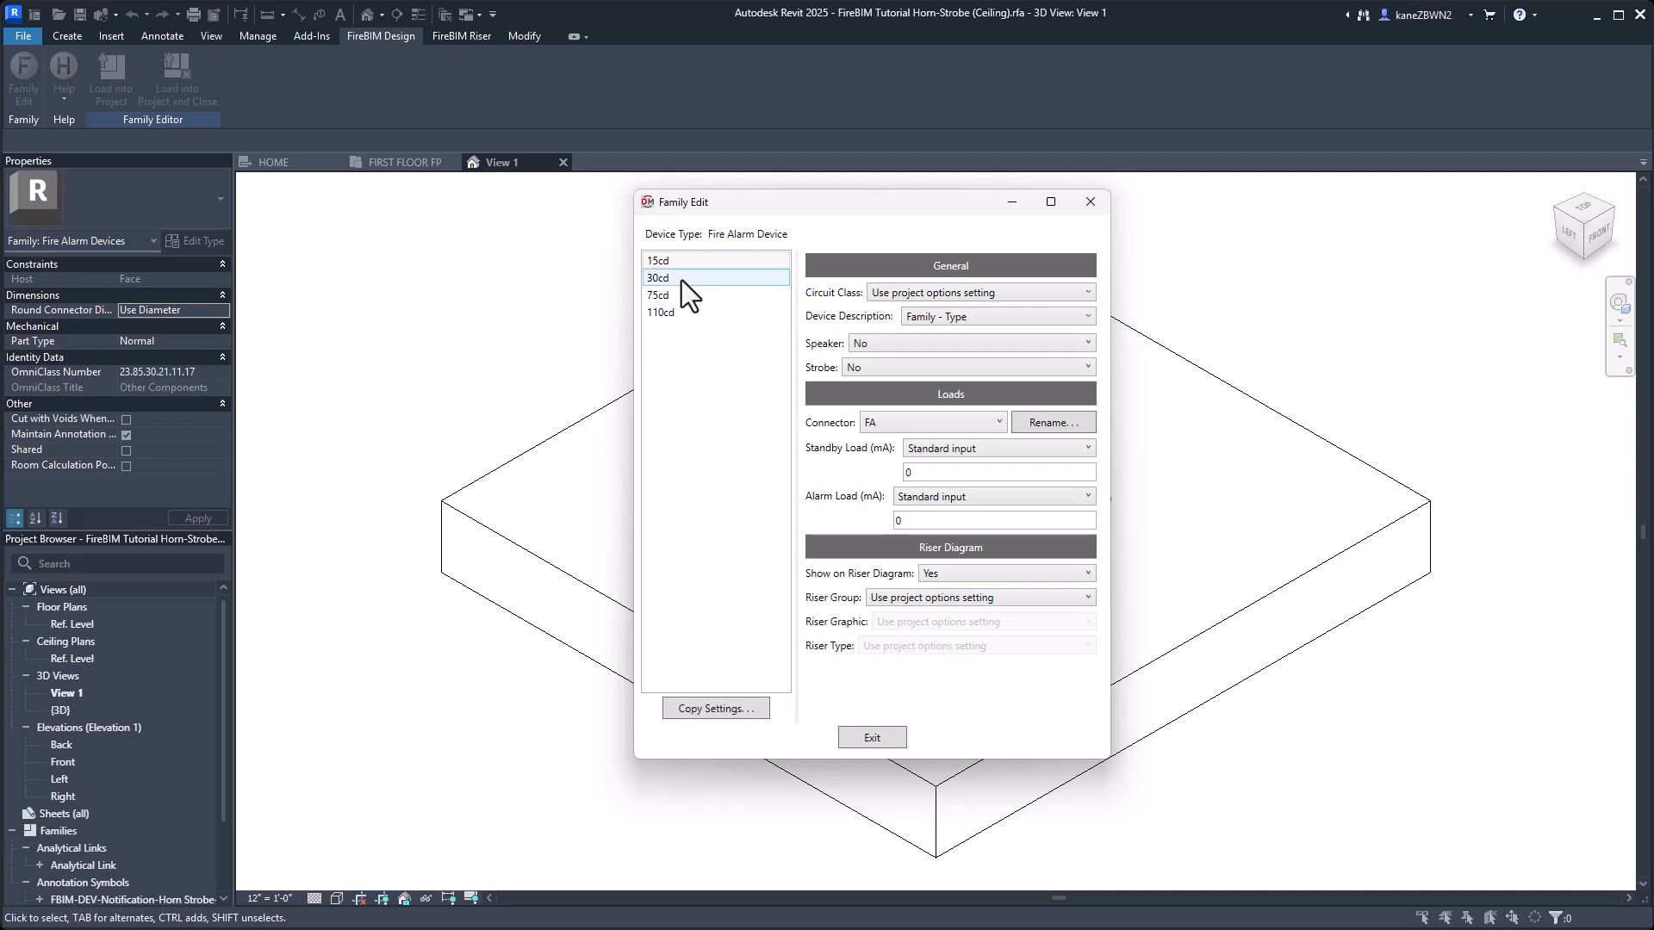
left_click(689, 295)
left_click(701, 279)
key("ctrl+a")
left_click(911, 600)
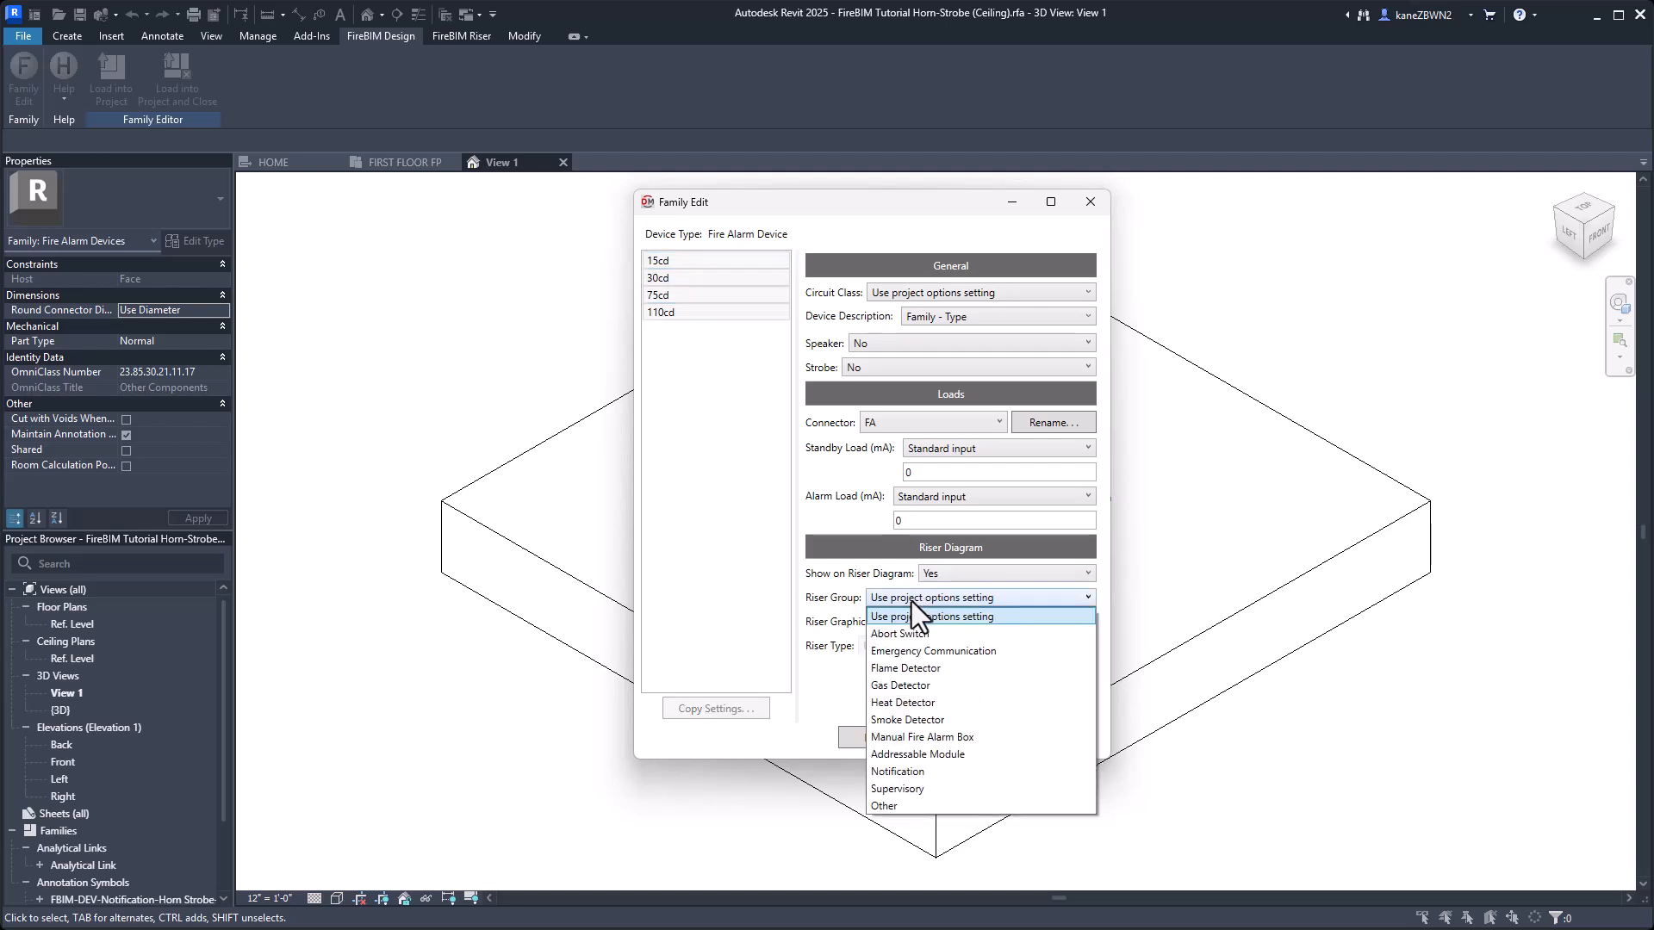
left_click(960, 773)
left_click(992, 622)
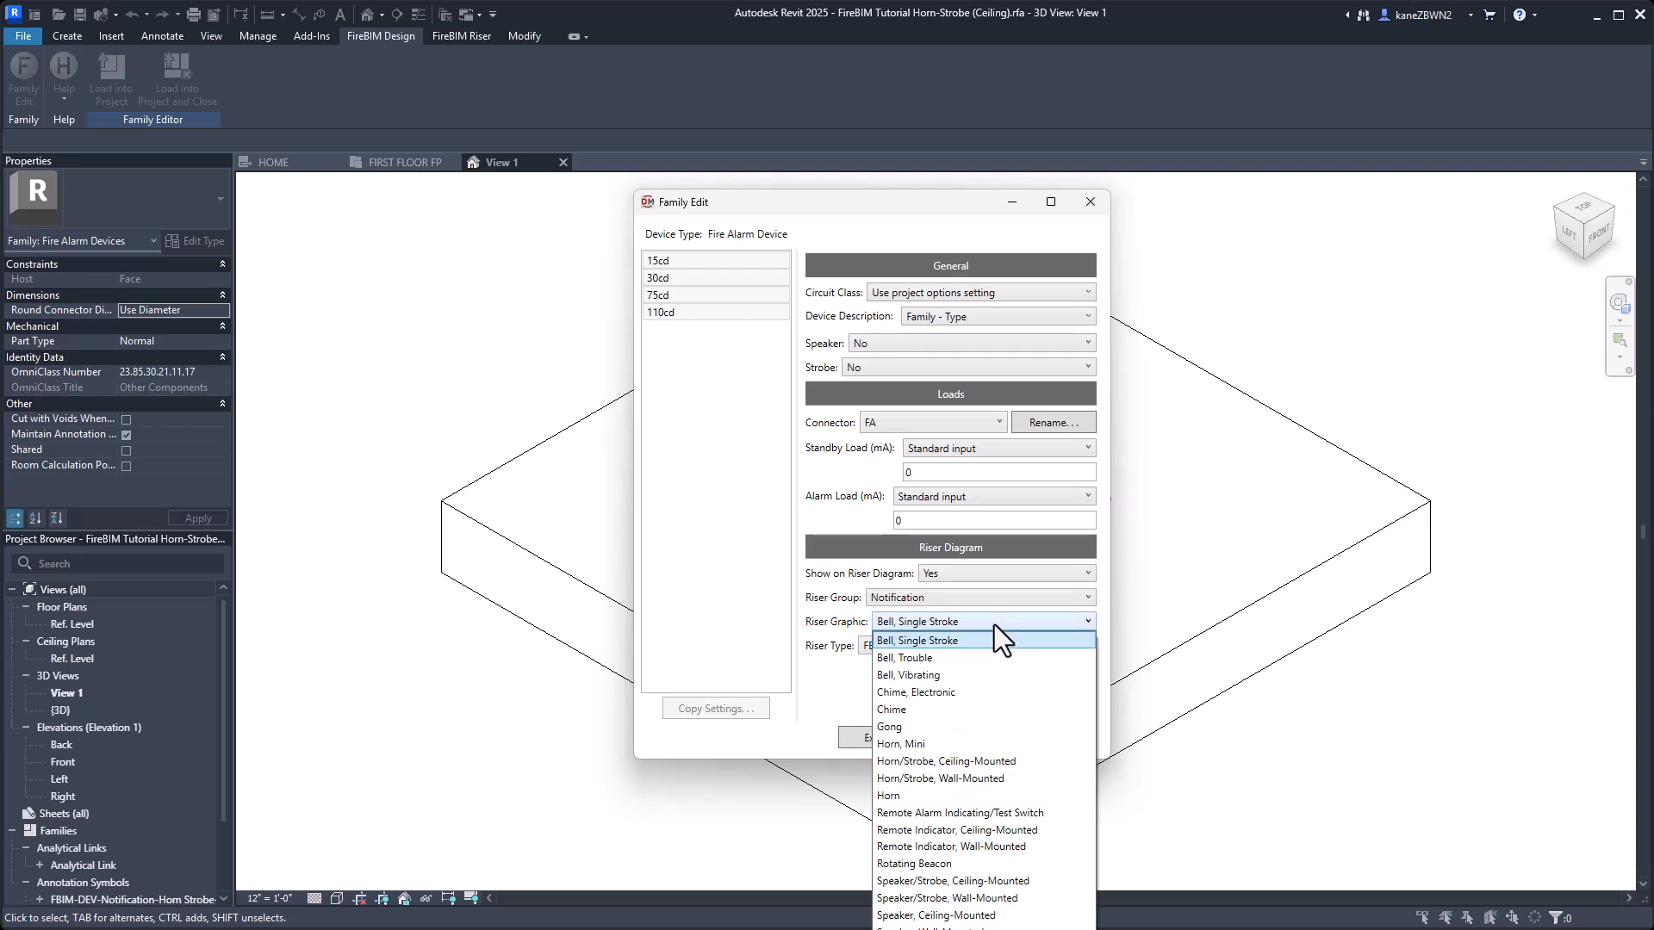
left_click(1000, 763)
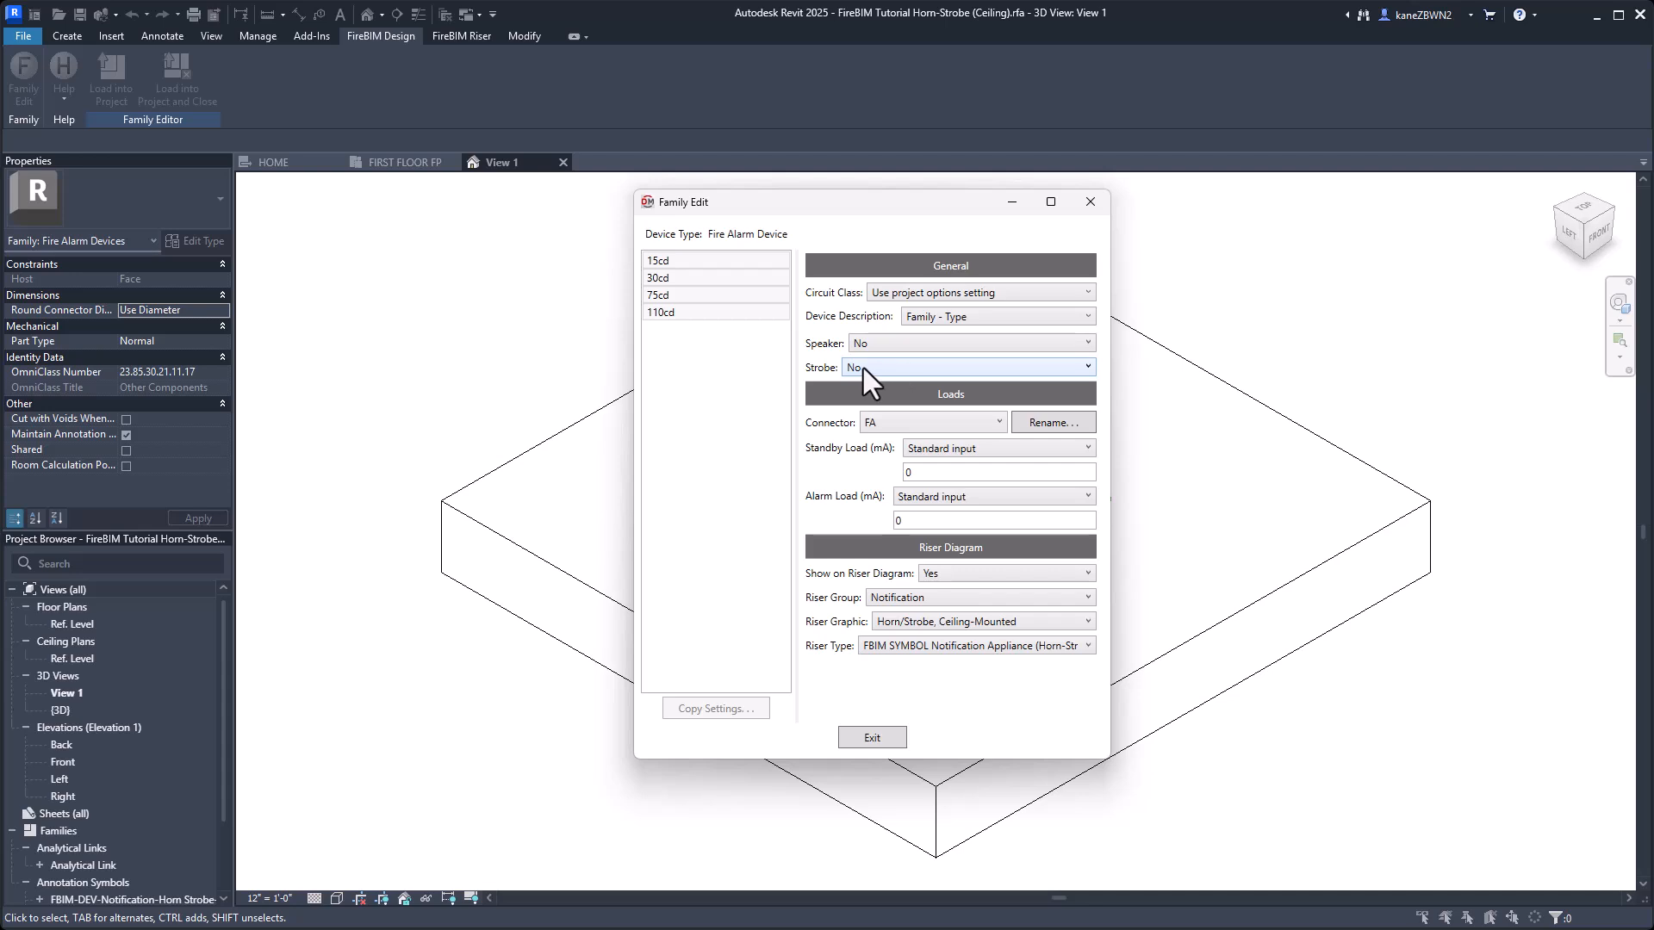
left_click(889, 364)
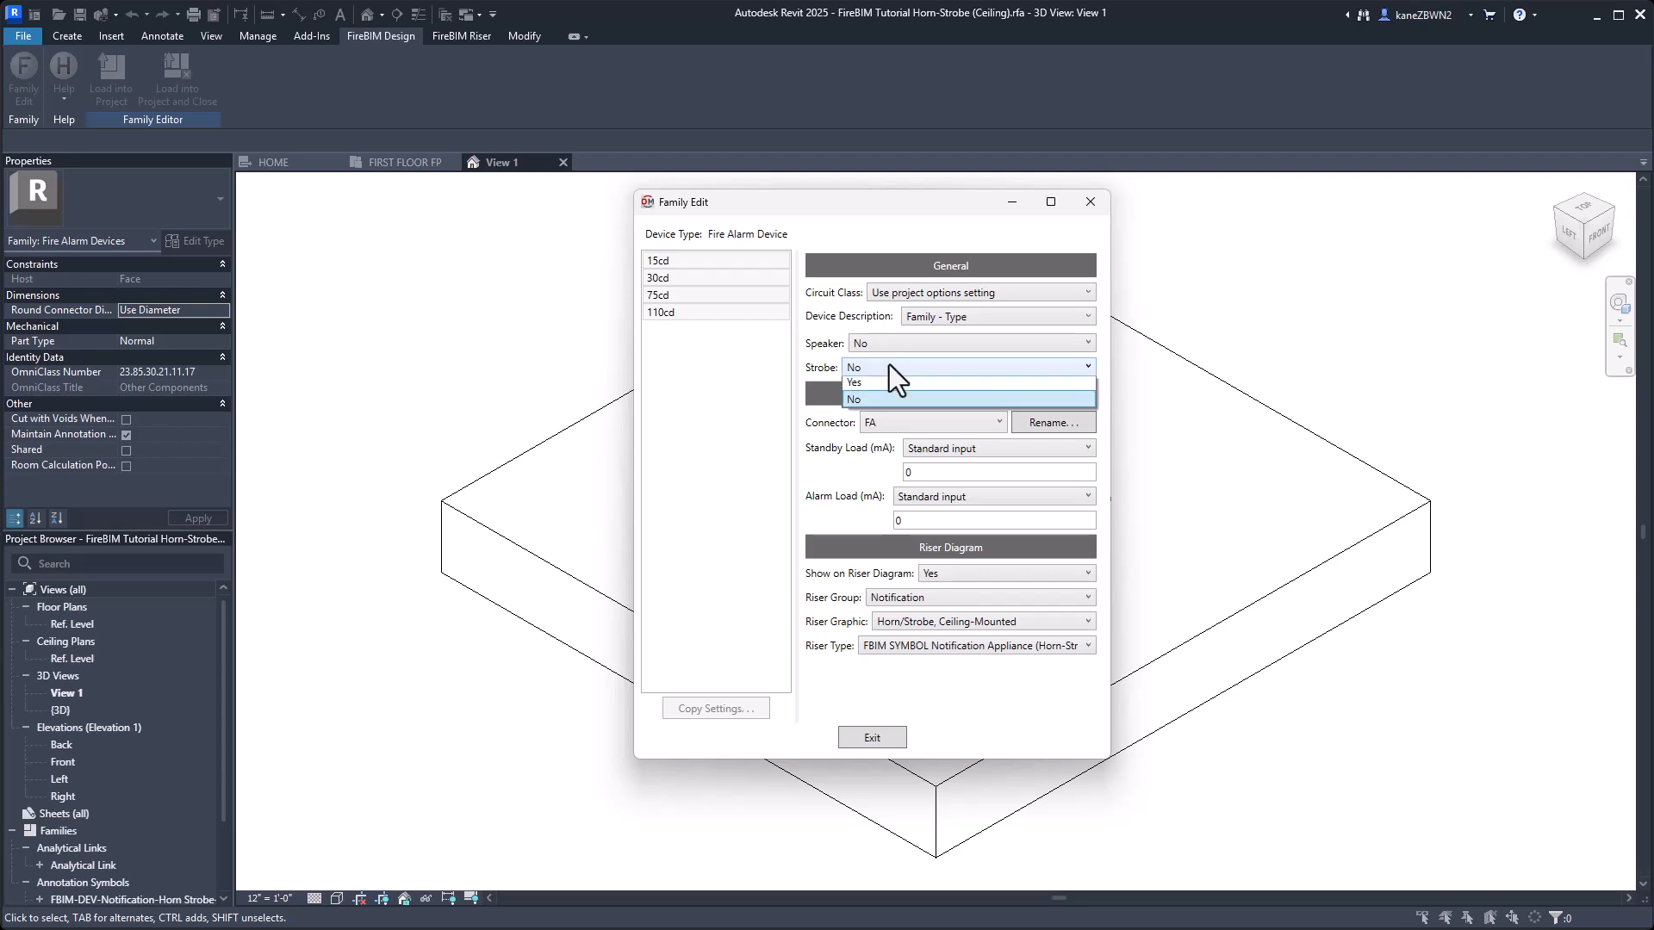
left_click(898, 390)
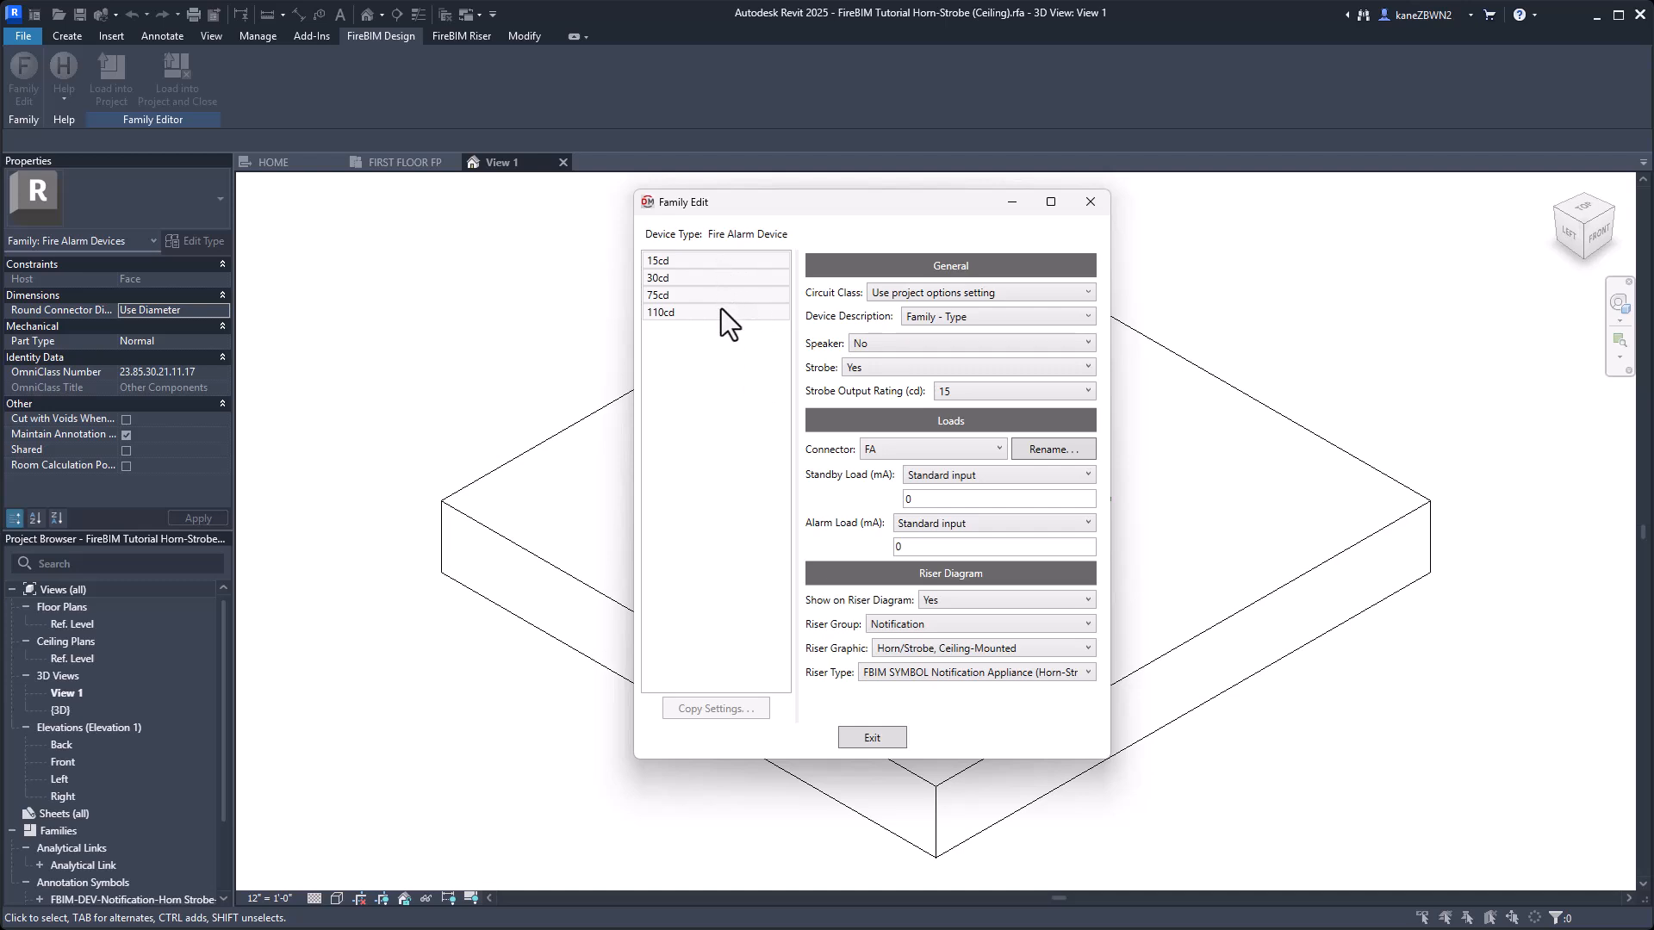
Set the strobe output ratings of the 30cd and 75cd types to match the candela values in their names.
left_click(670, 261)
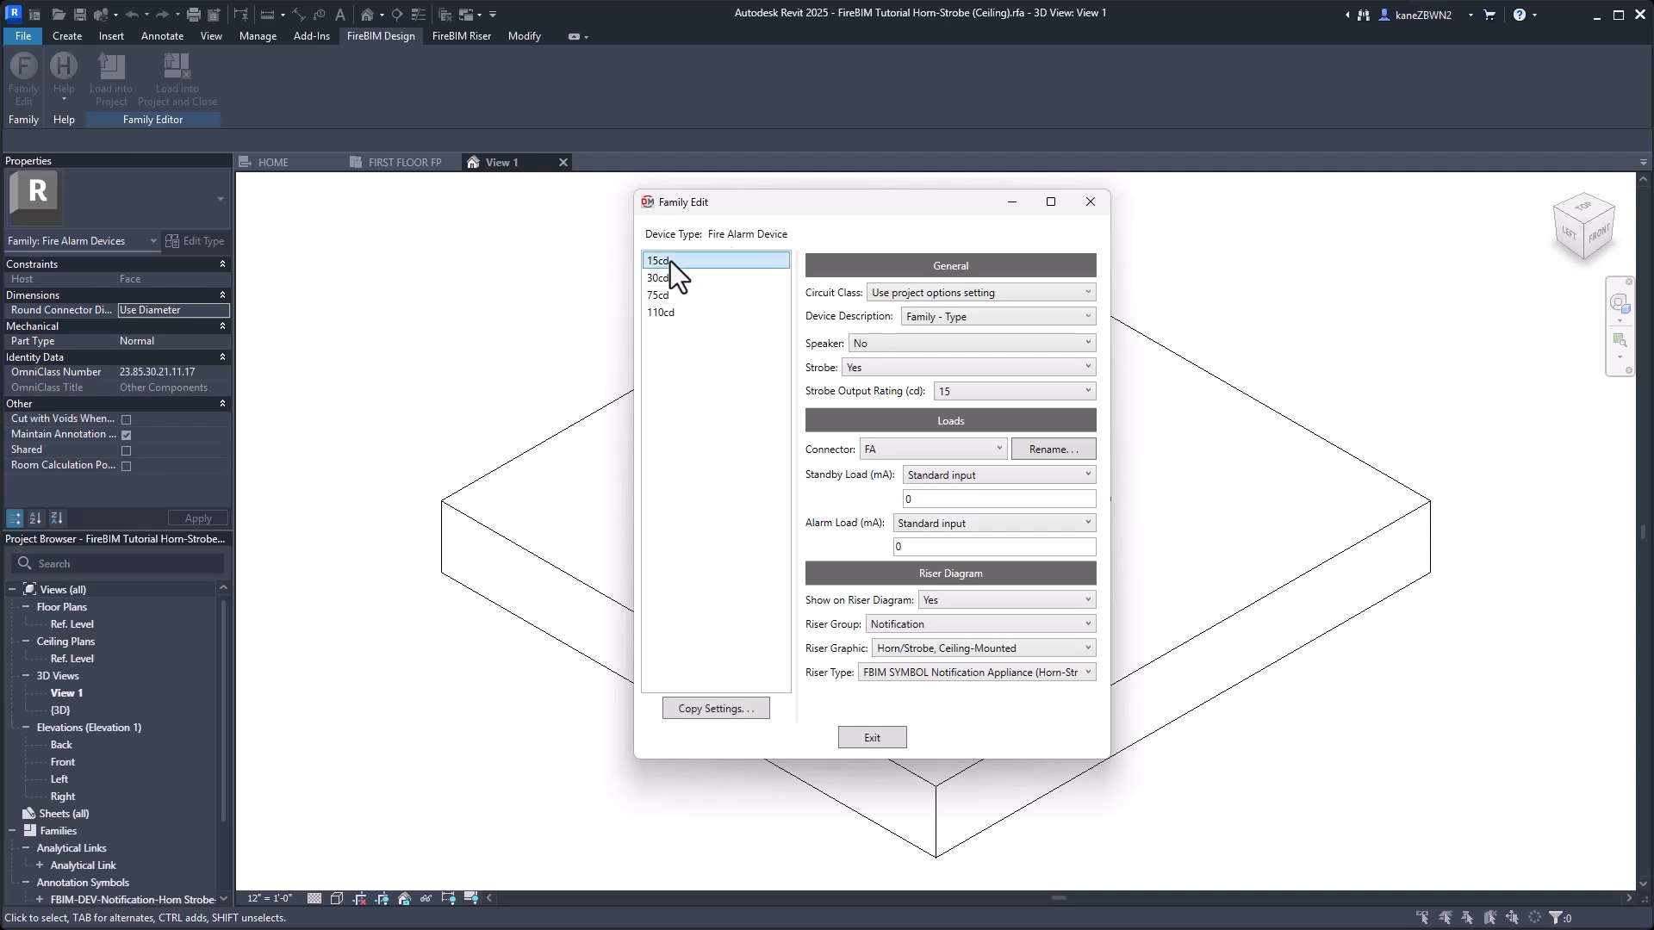
left_click(699, 282, "shift")
left_click(706, 277)
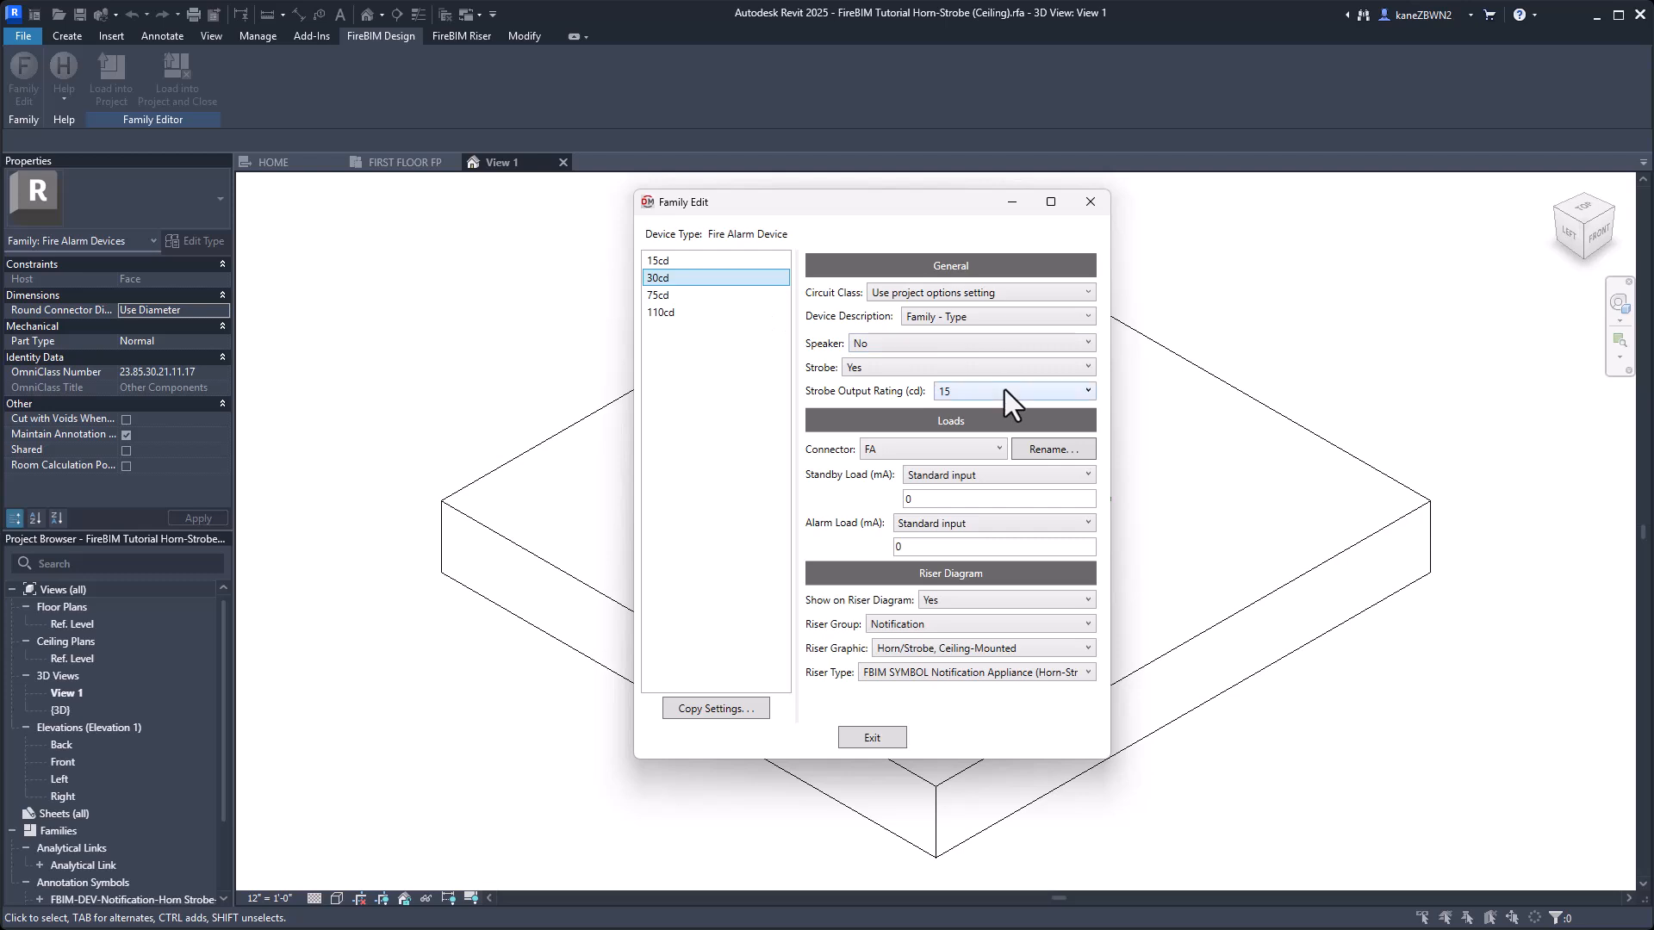
left_click(1005, 392)
key("Down")
key("Return")
left_click(761, 298)
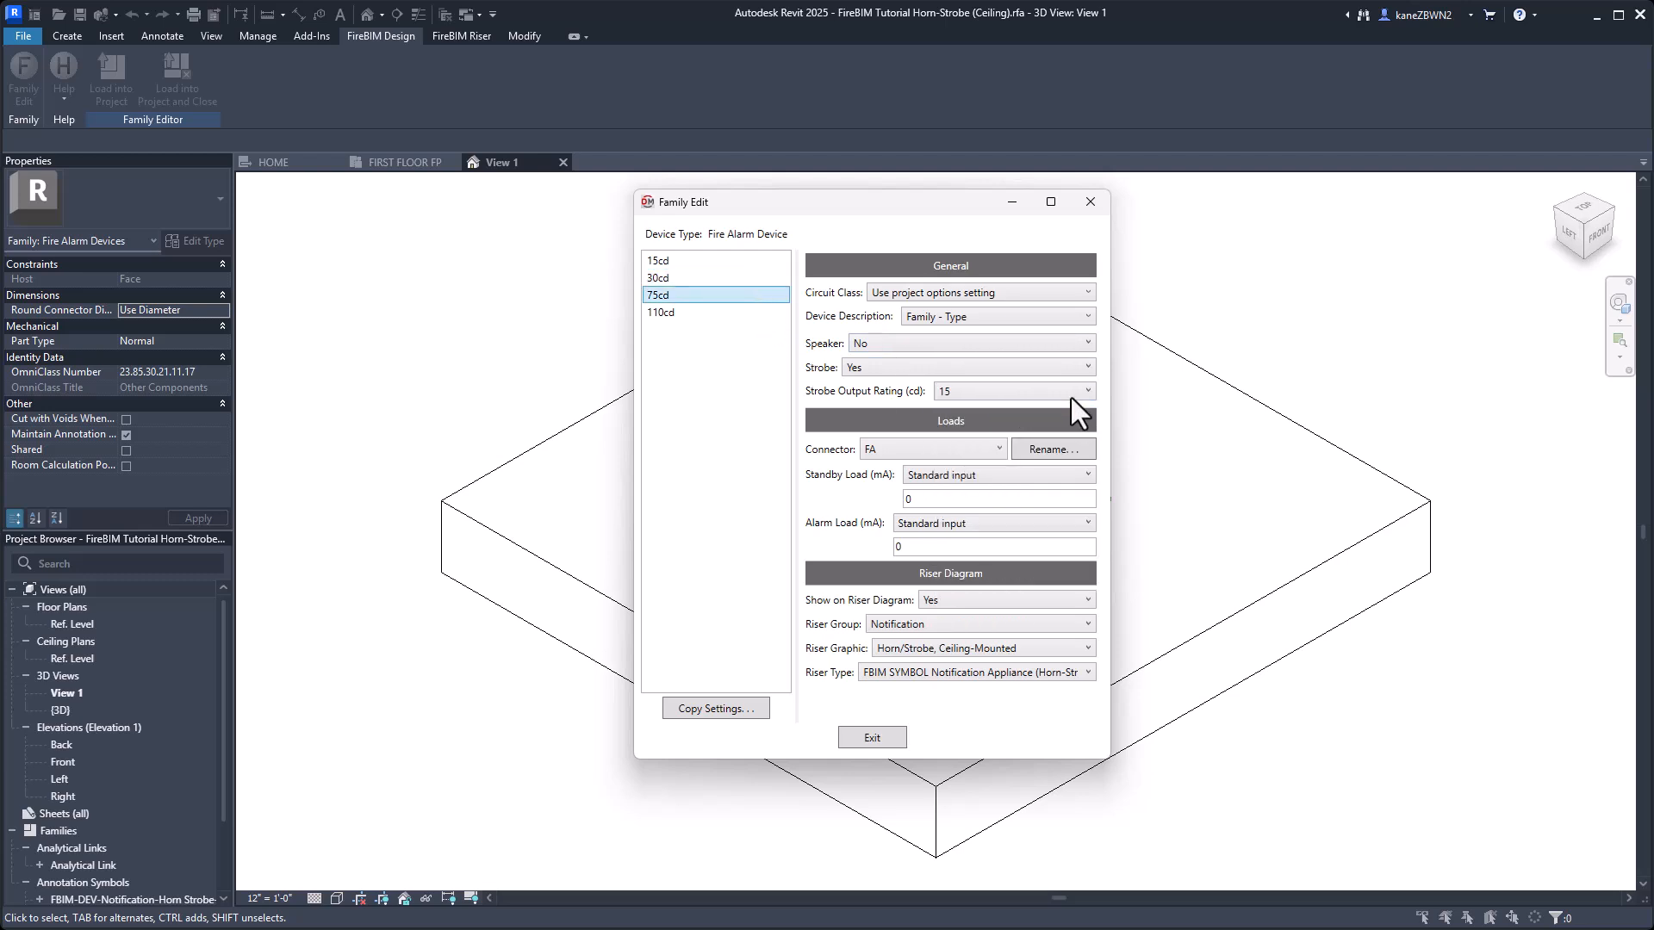
left_click(1068, 395)
key("Down")
key("Down")
key("Down")
key("Return")
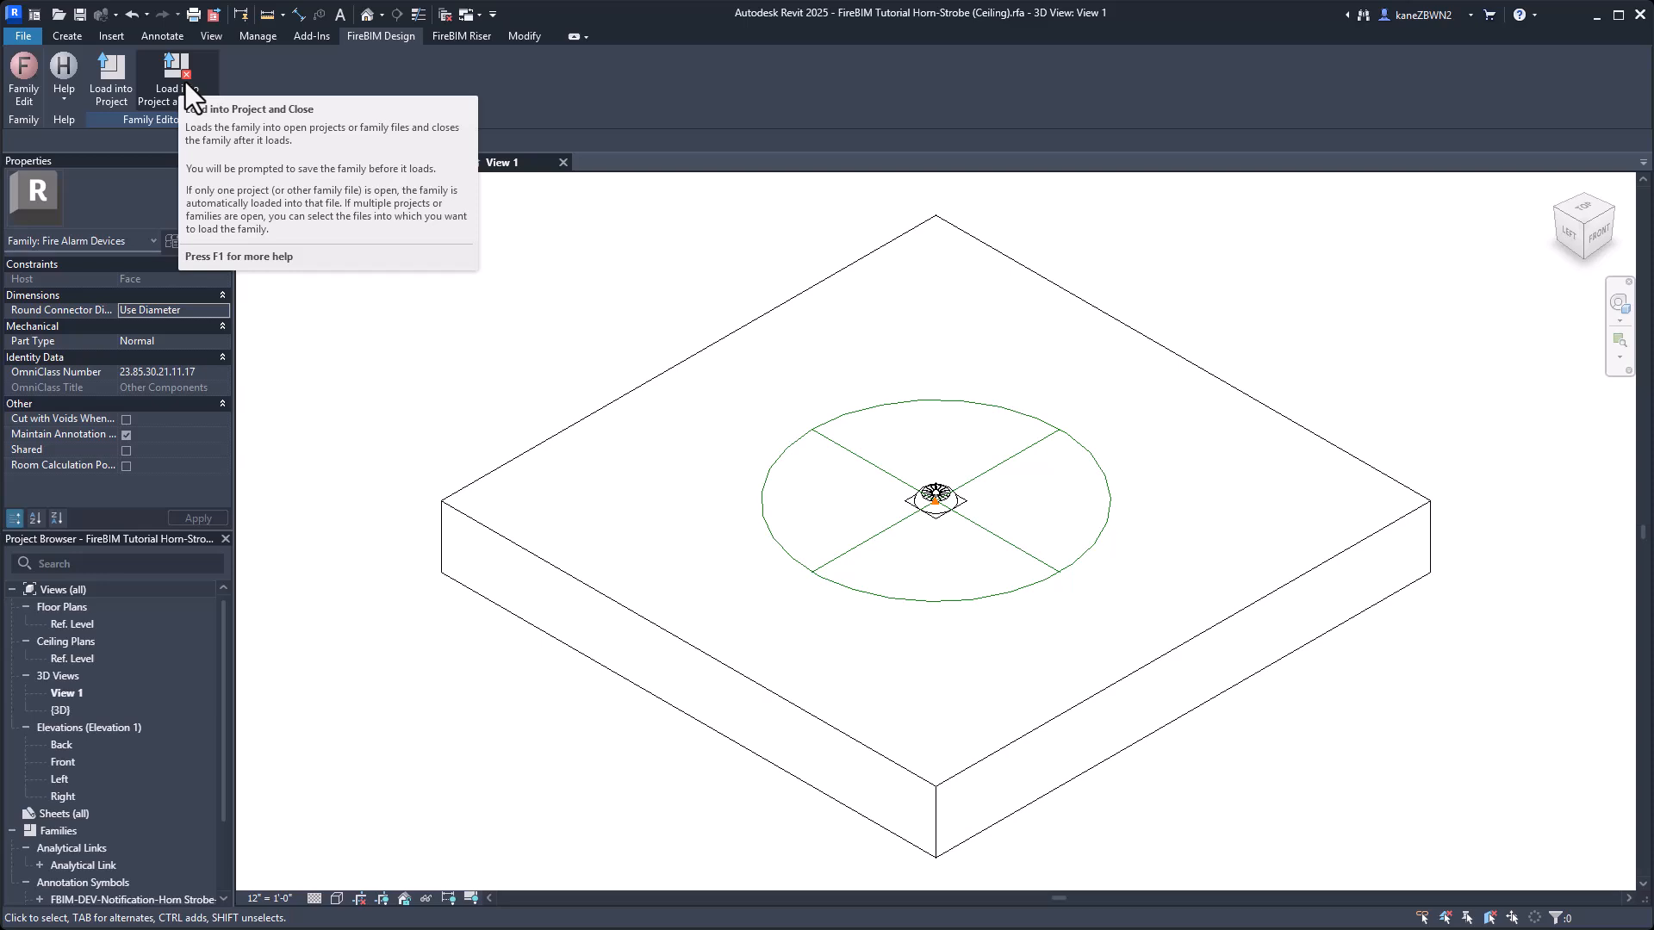
Load the horn-strobe family into the project and close it, overwriting the existing version and its parameter values.
left_click(184, 81)
left_click(982, 544)
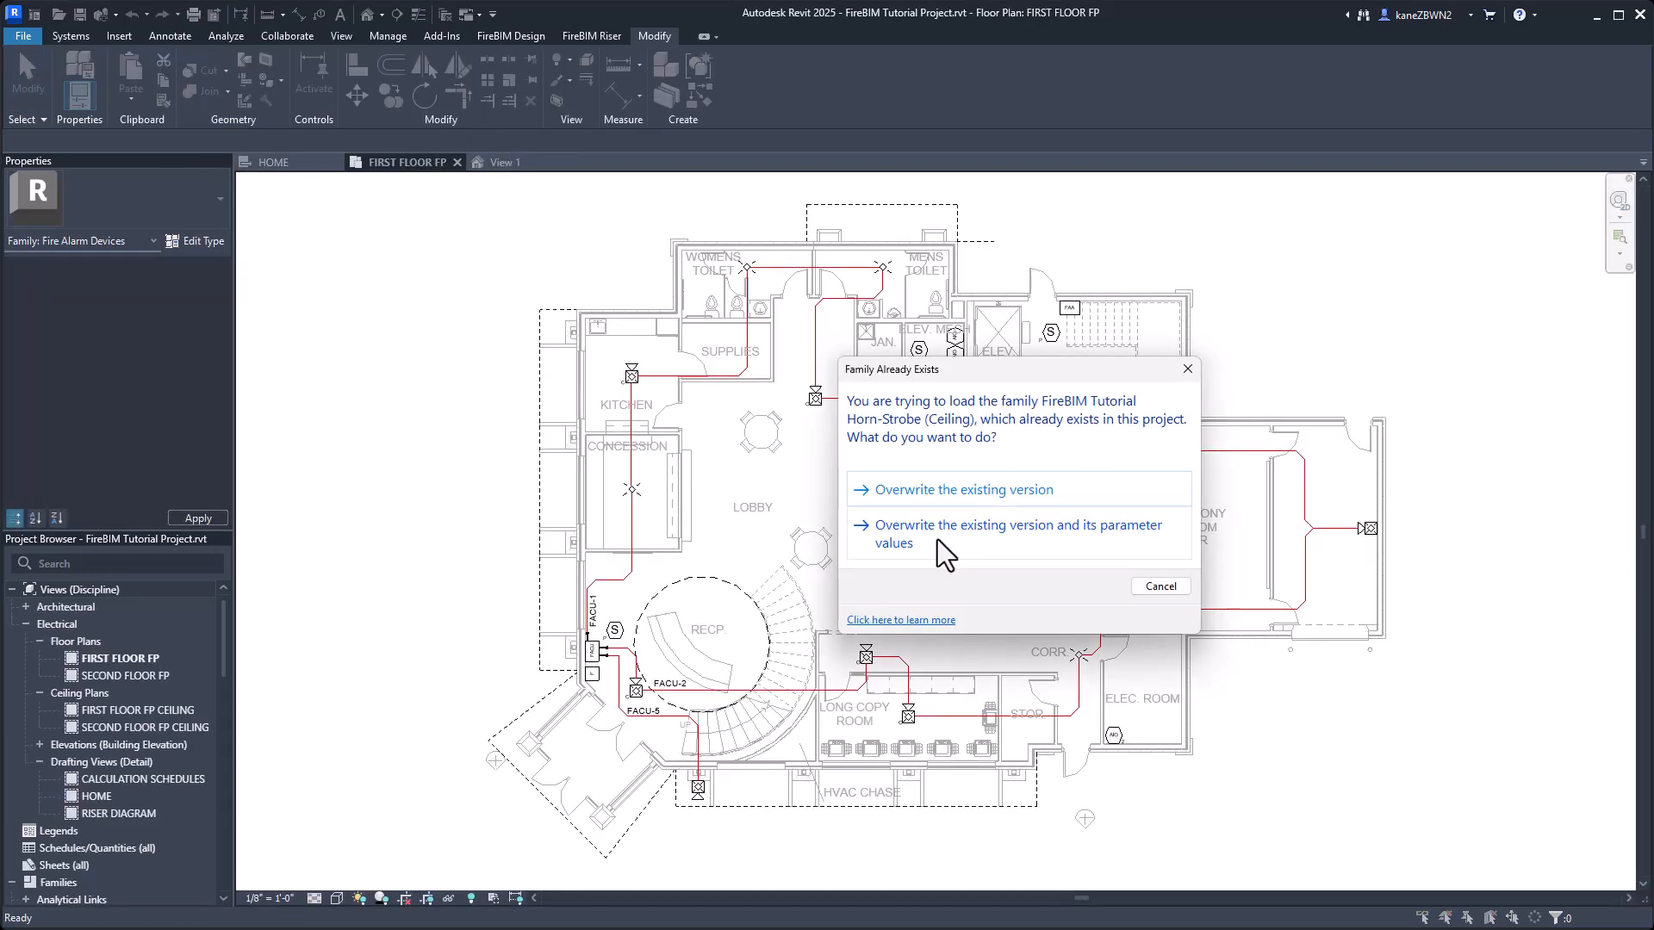
left_click(1032, 535)
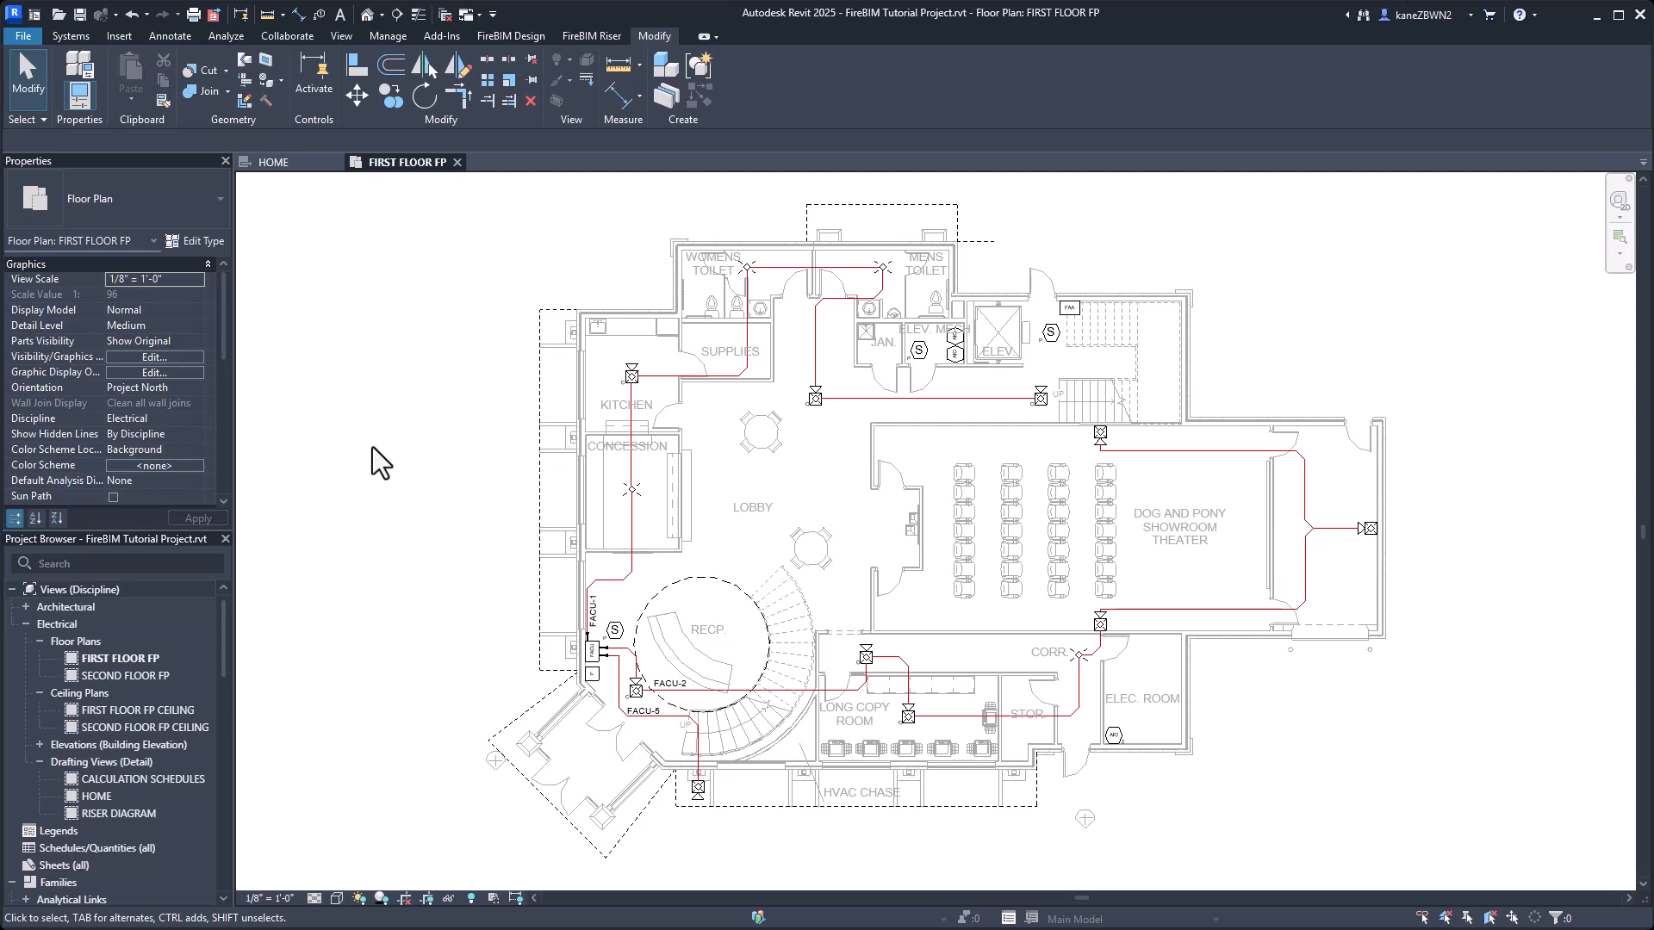
Open the family of the concession area's ceiling strobe for editing.
left_click(629, 492)
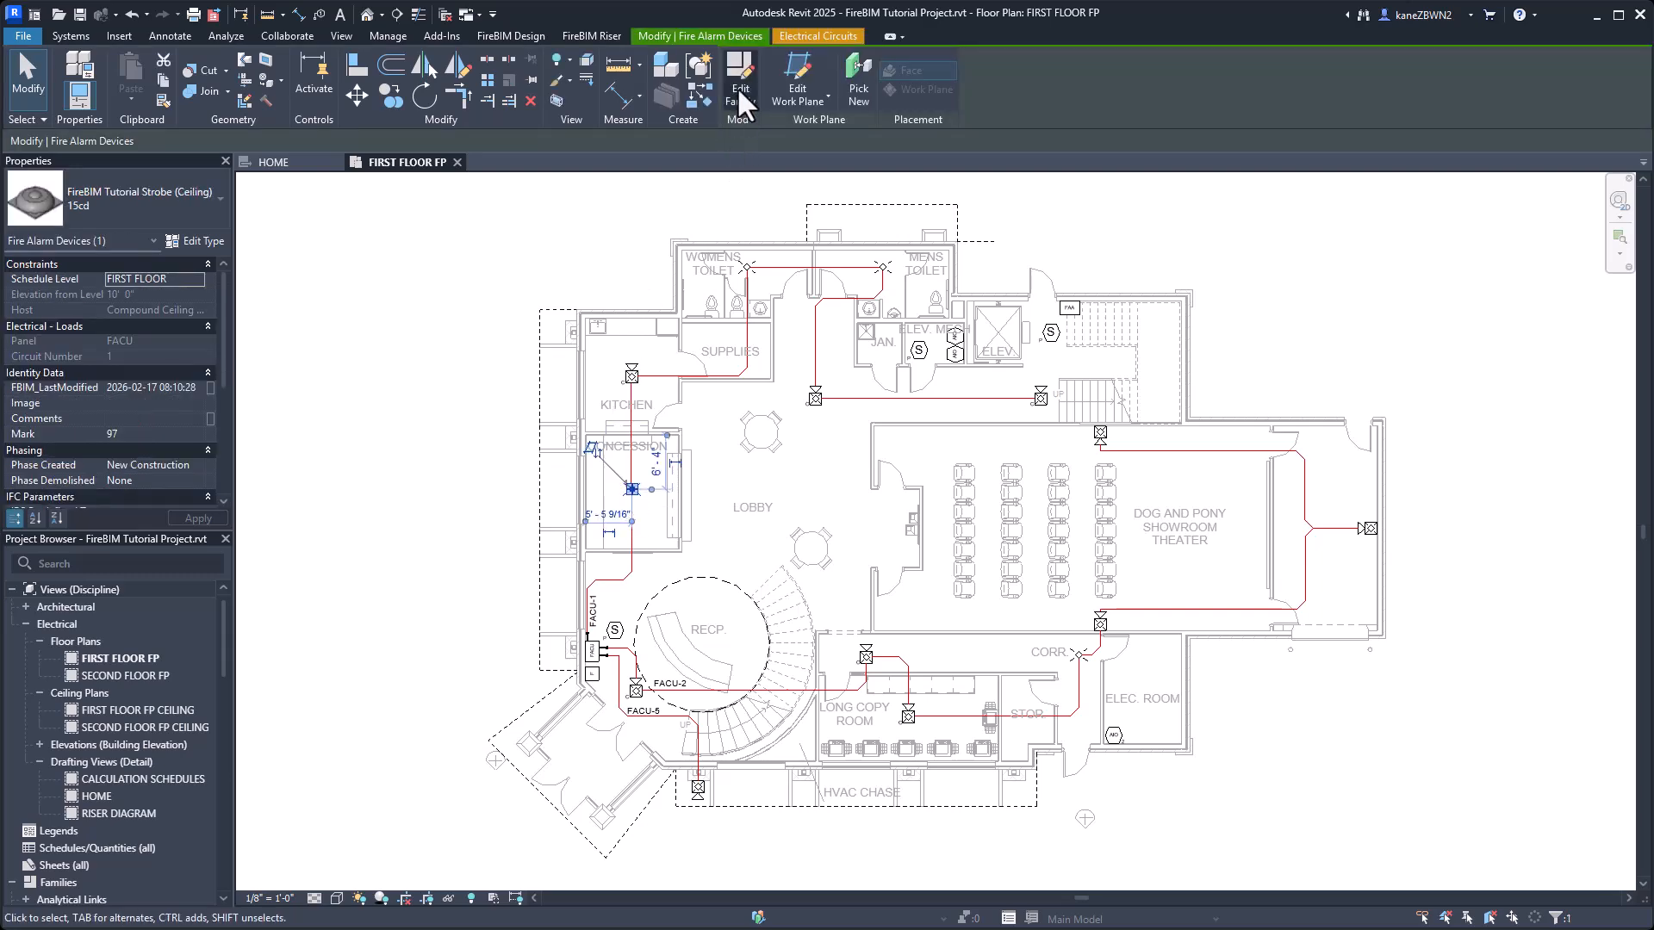
left_click(744, 83)
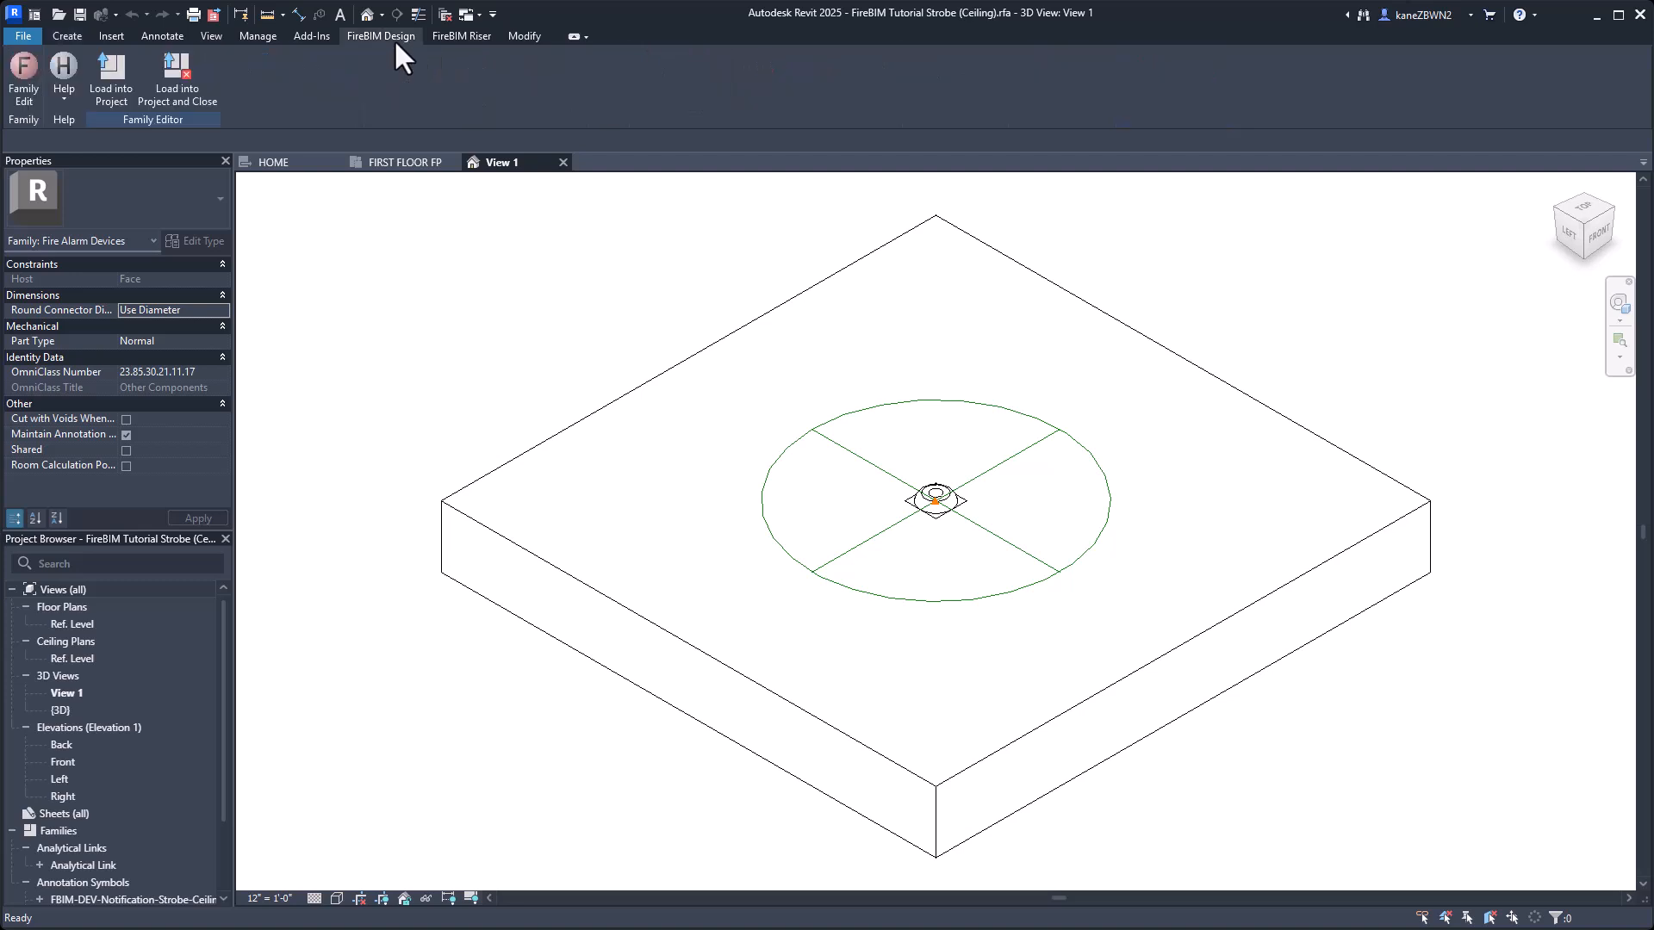
For all strobe types, set riser group Notification, riser graphic Strobe, Ceiling-Mounted, and Strobe to Yes.
left_click(27, 90)
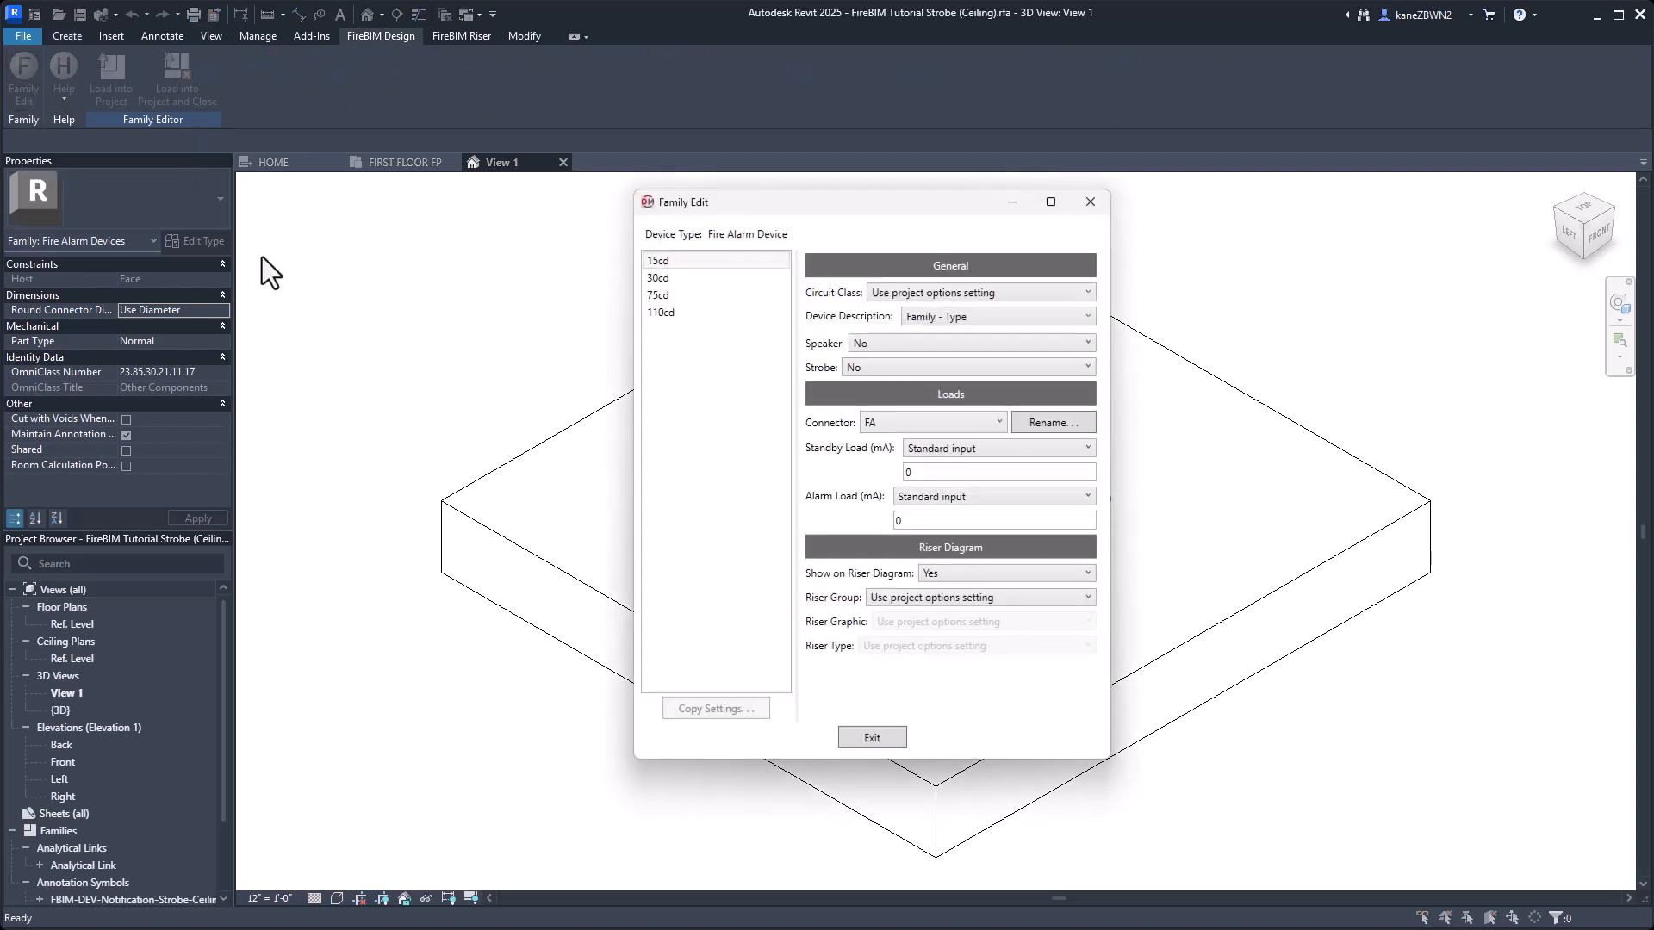
key("ctrl+a")
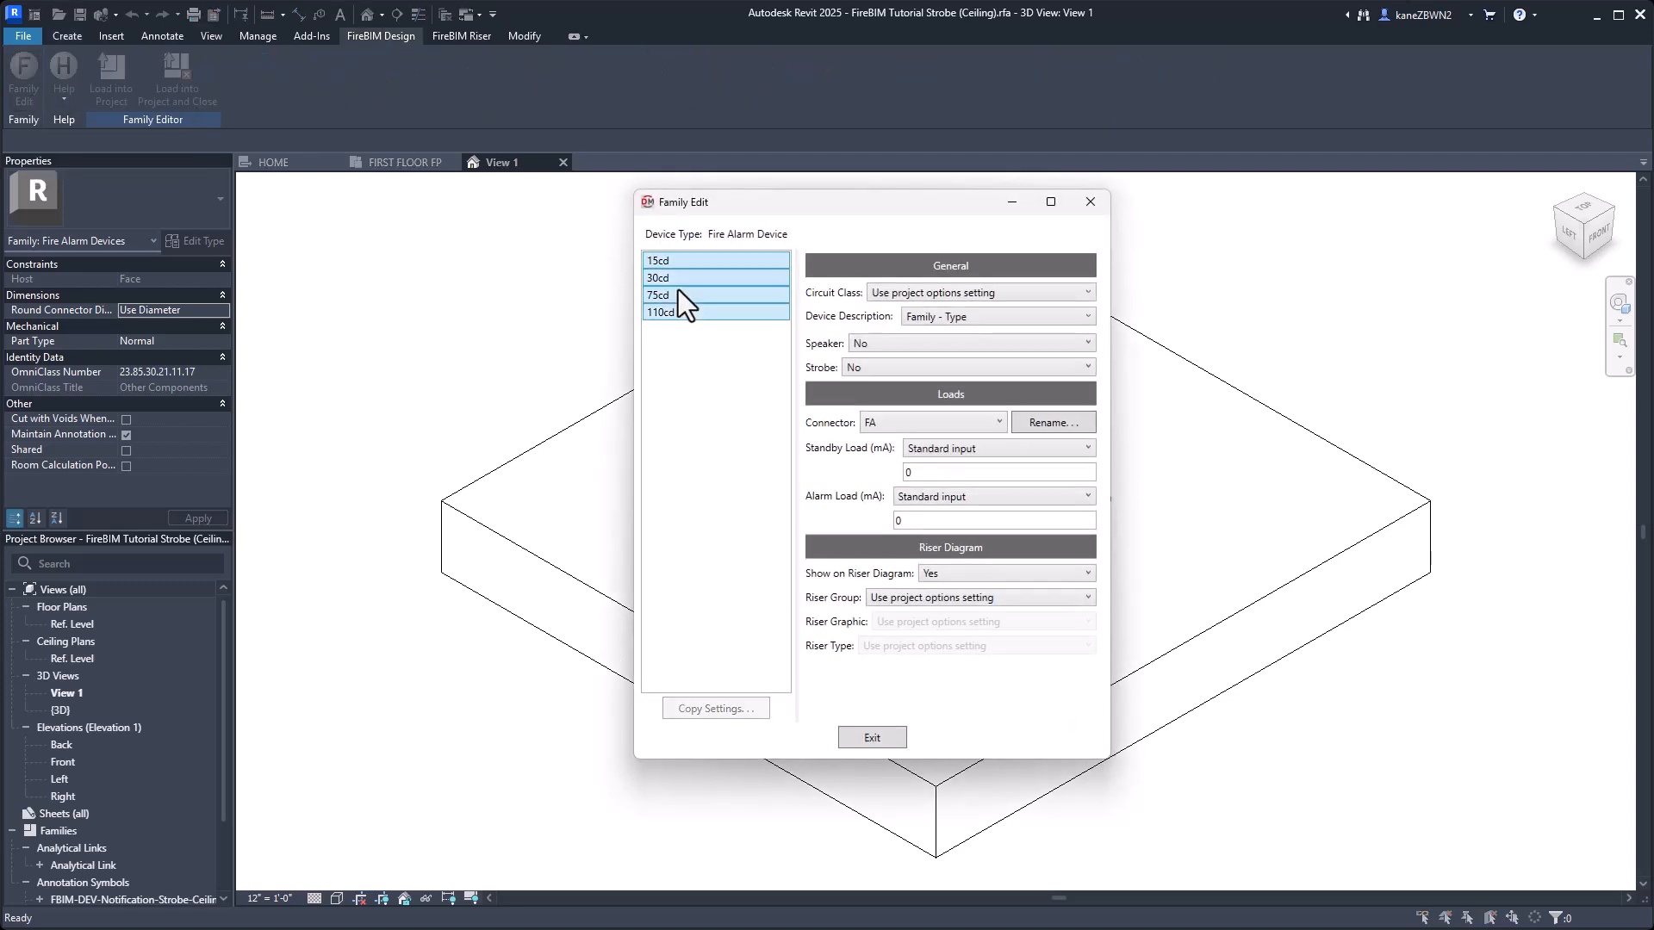
left_click(965, 598)
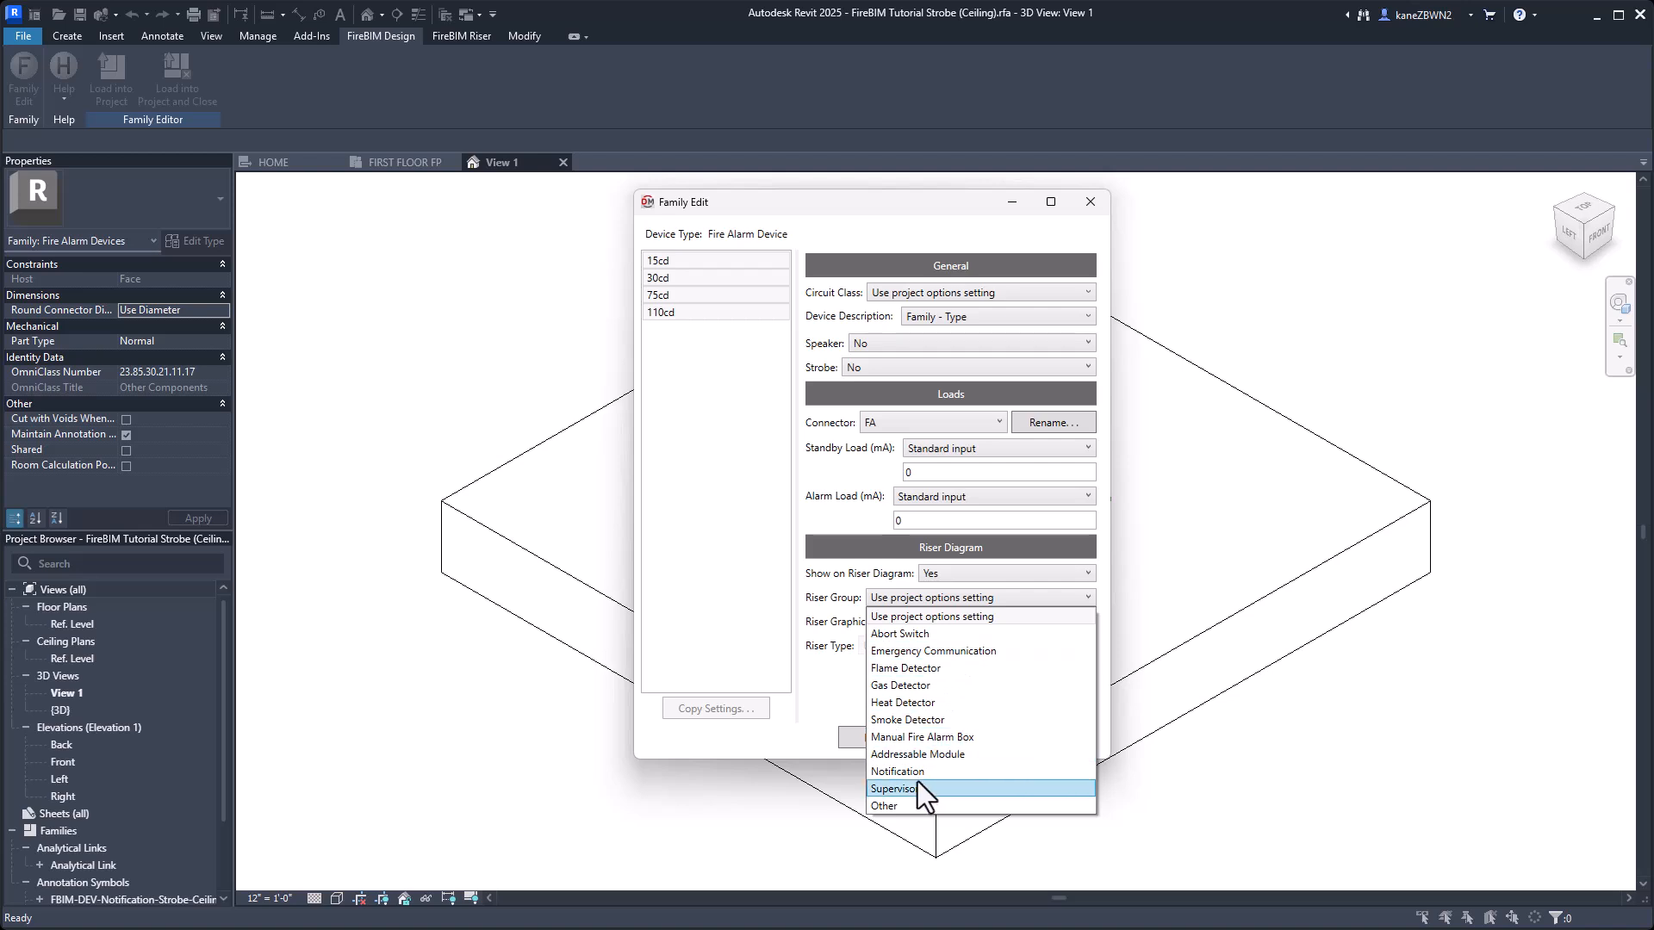
left_click(916, 772)
left_click(944, 621)
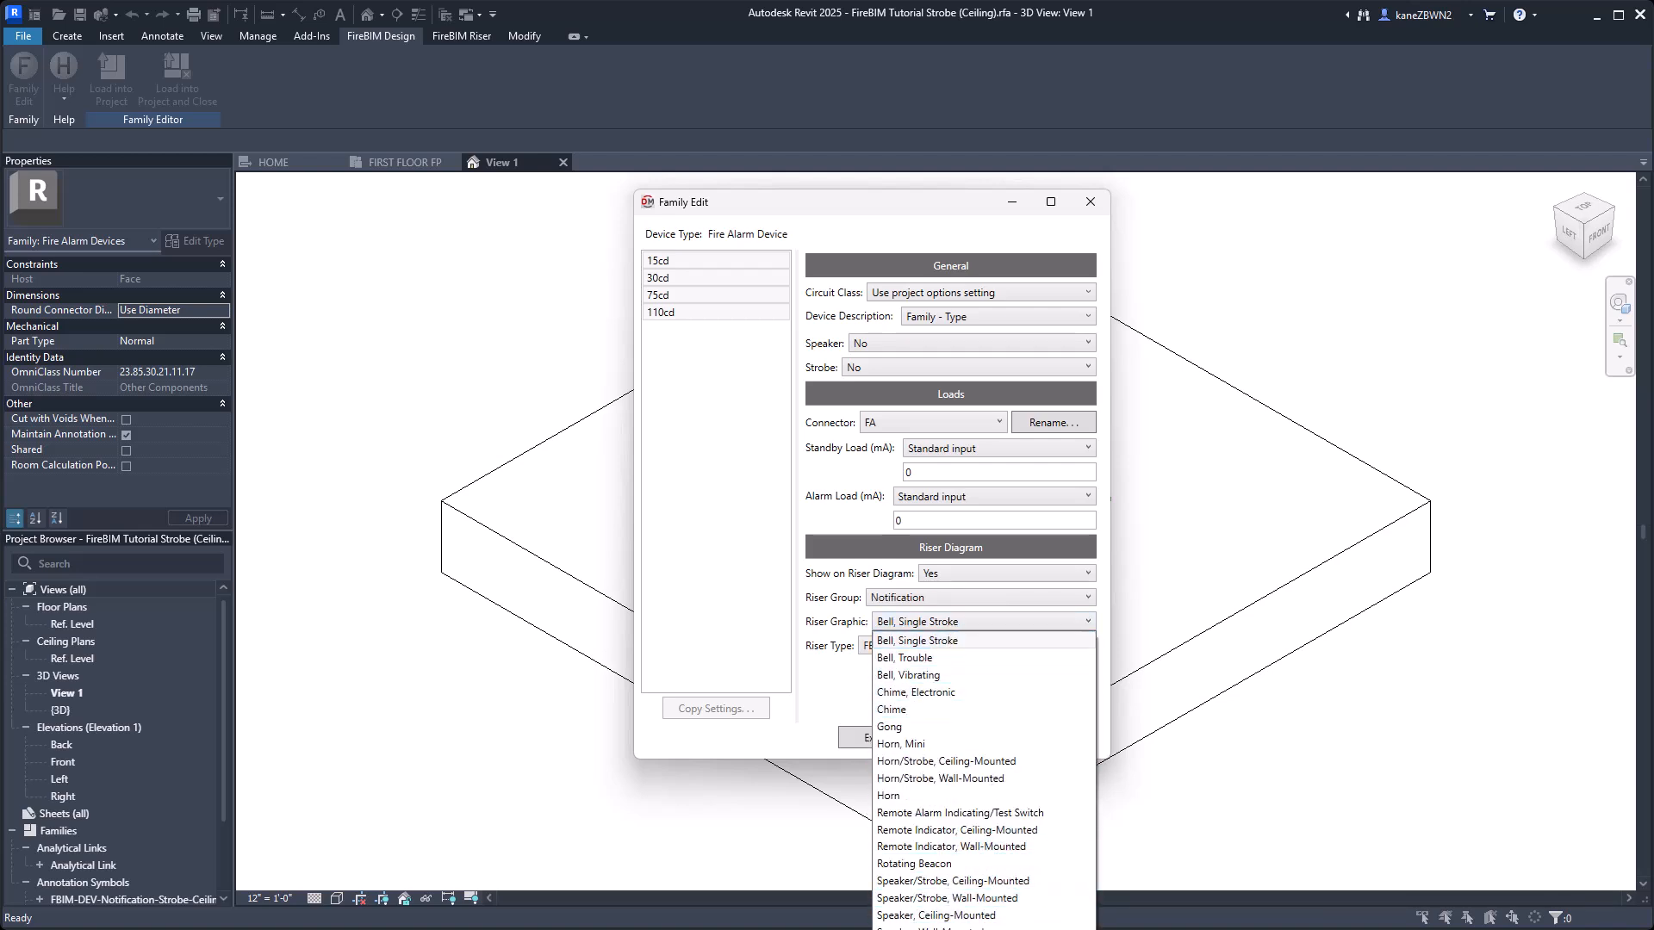
left_click(937, 929)
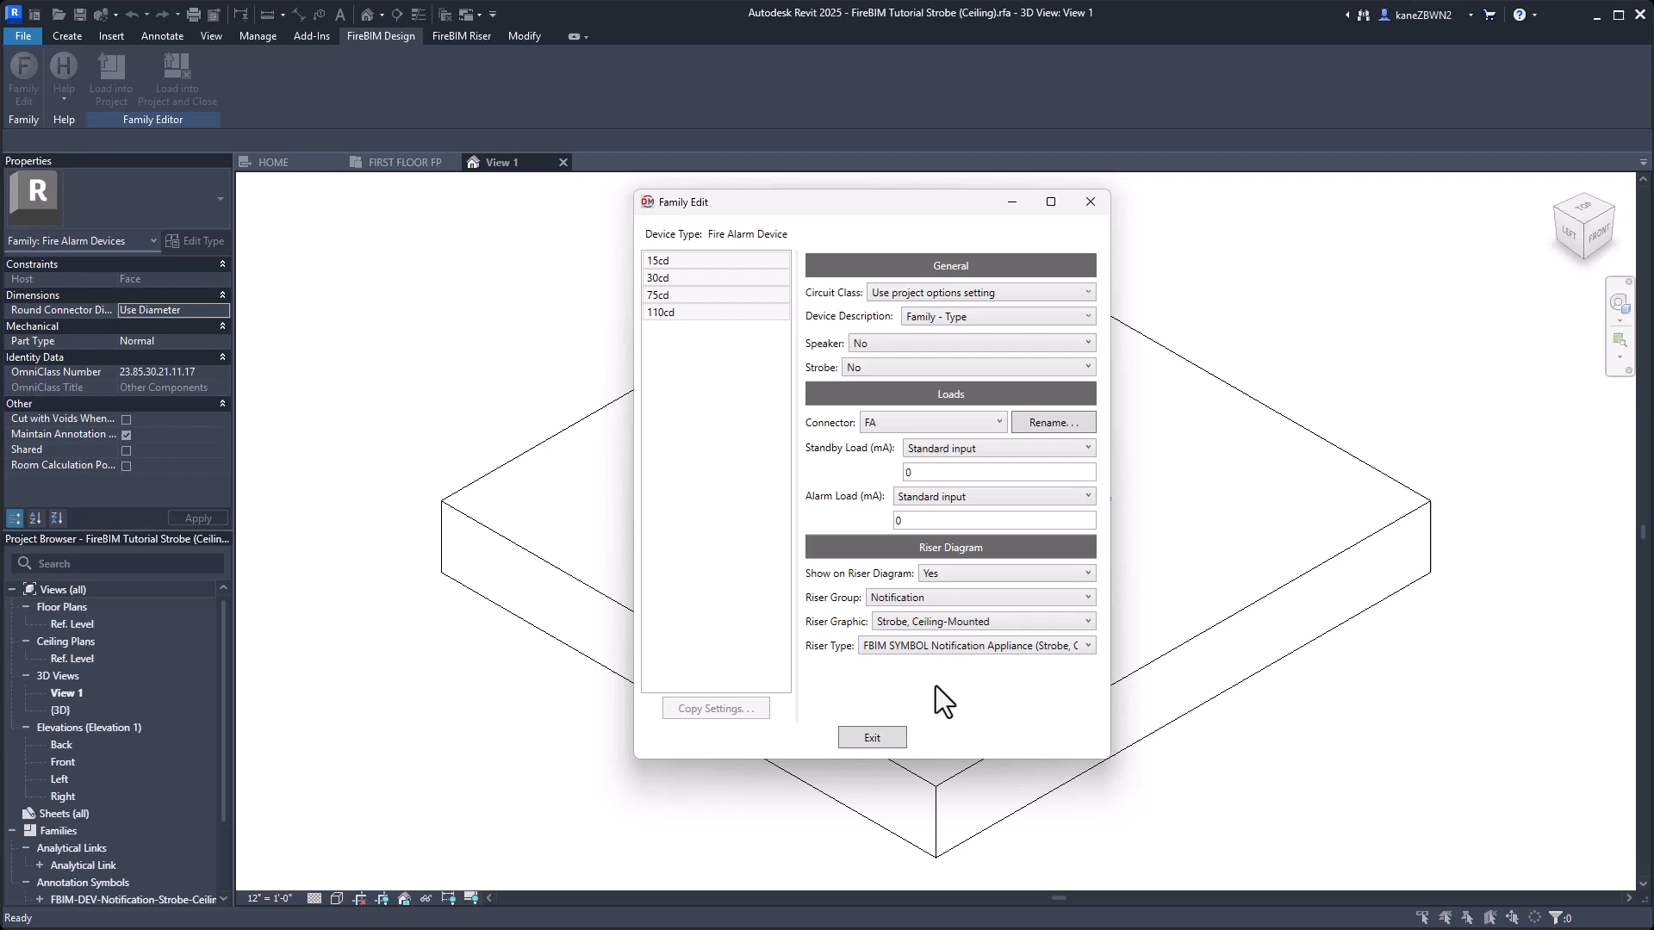
left_click(882, 365)
left_click(880, 384)
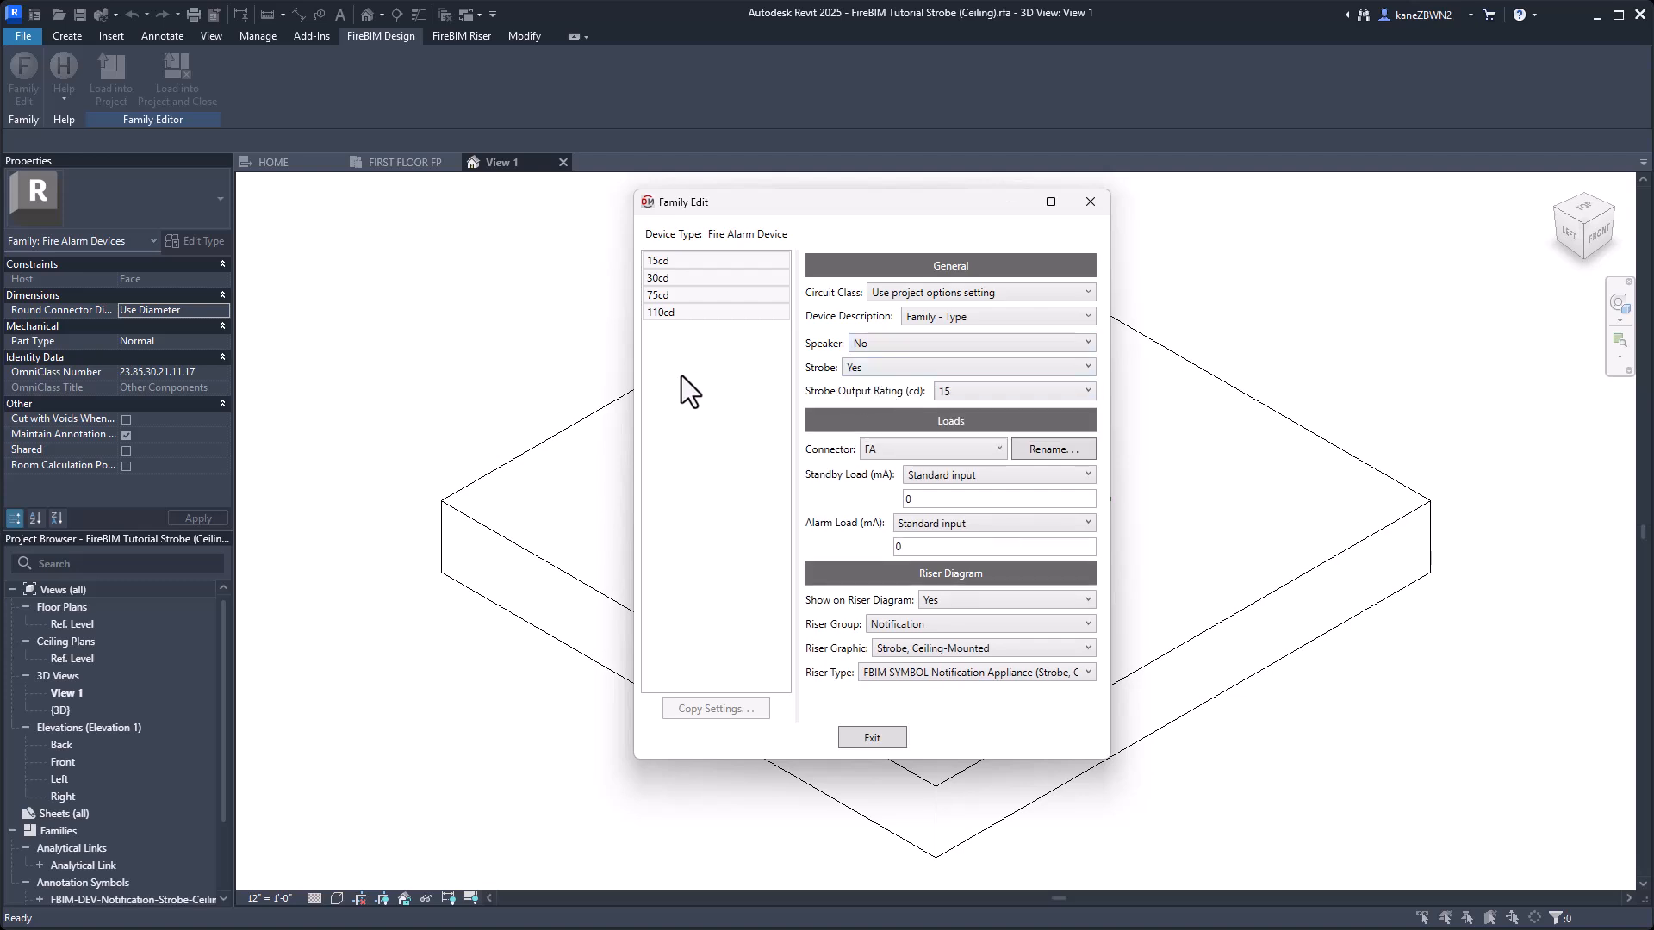
Match the strobe output ratings of the 30cd and 75cd strobe types to their names and close the family settings.
left_click(715, 278)
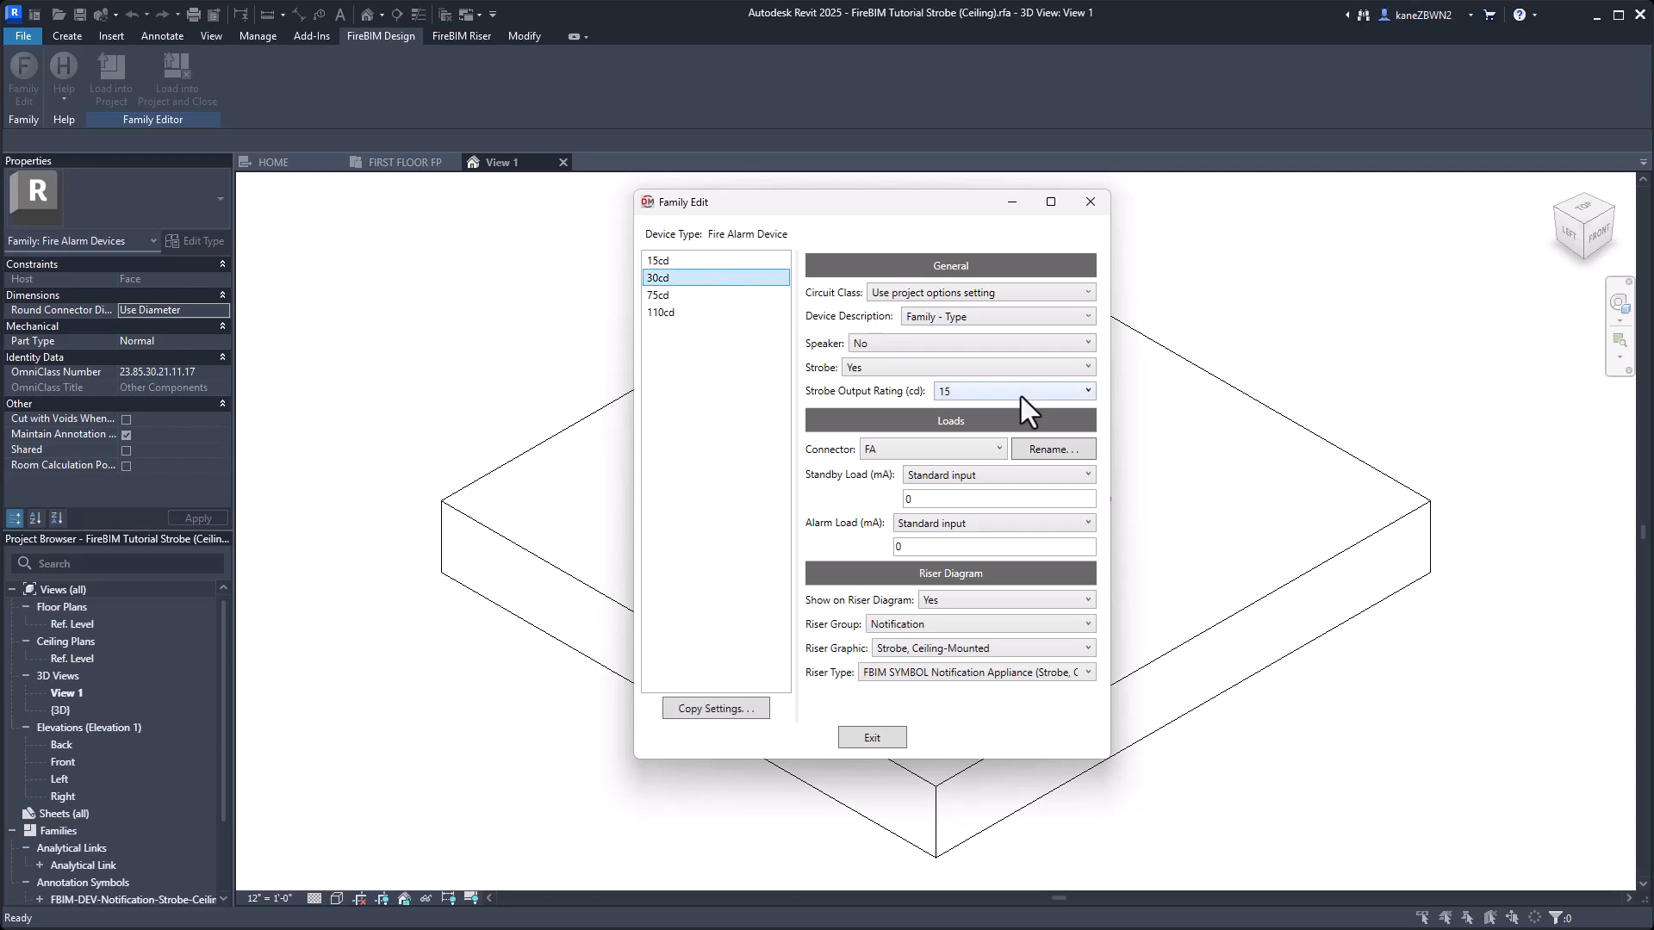
left_click(670, 295)
left_click(1032, 393)
left_click(1032, 393)
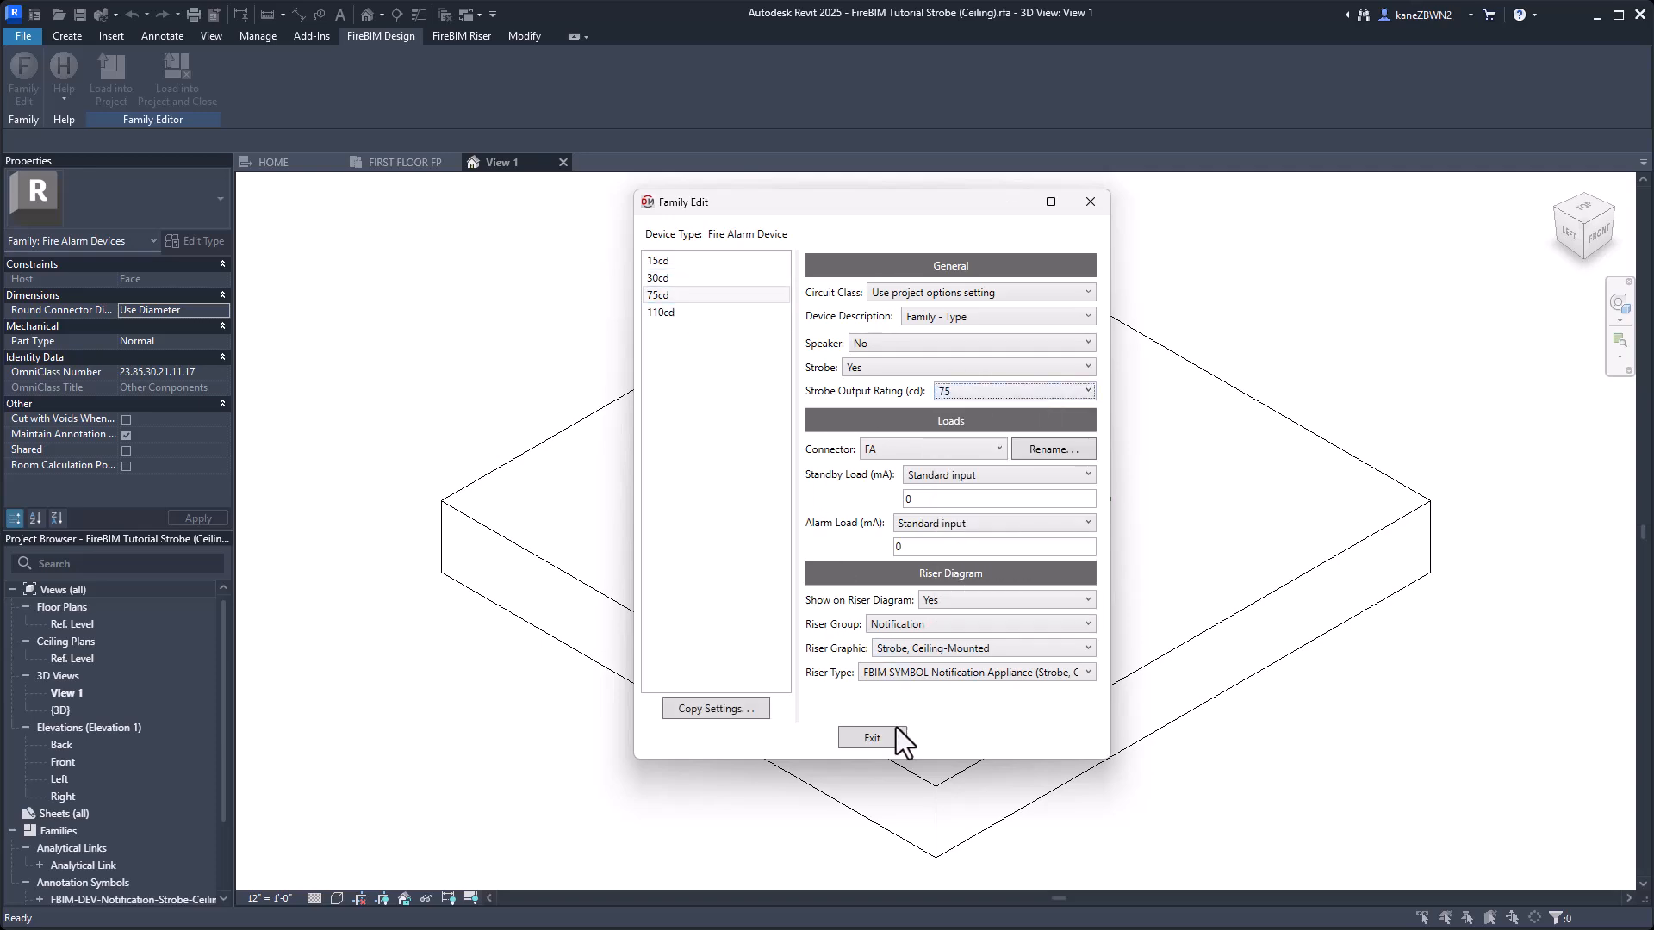
left_click(872, 737)
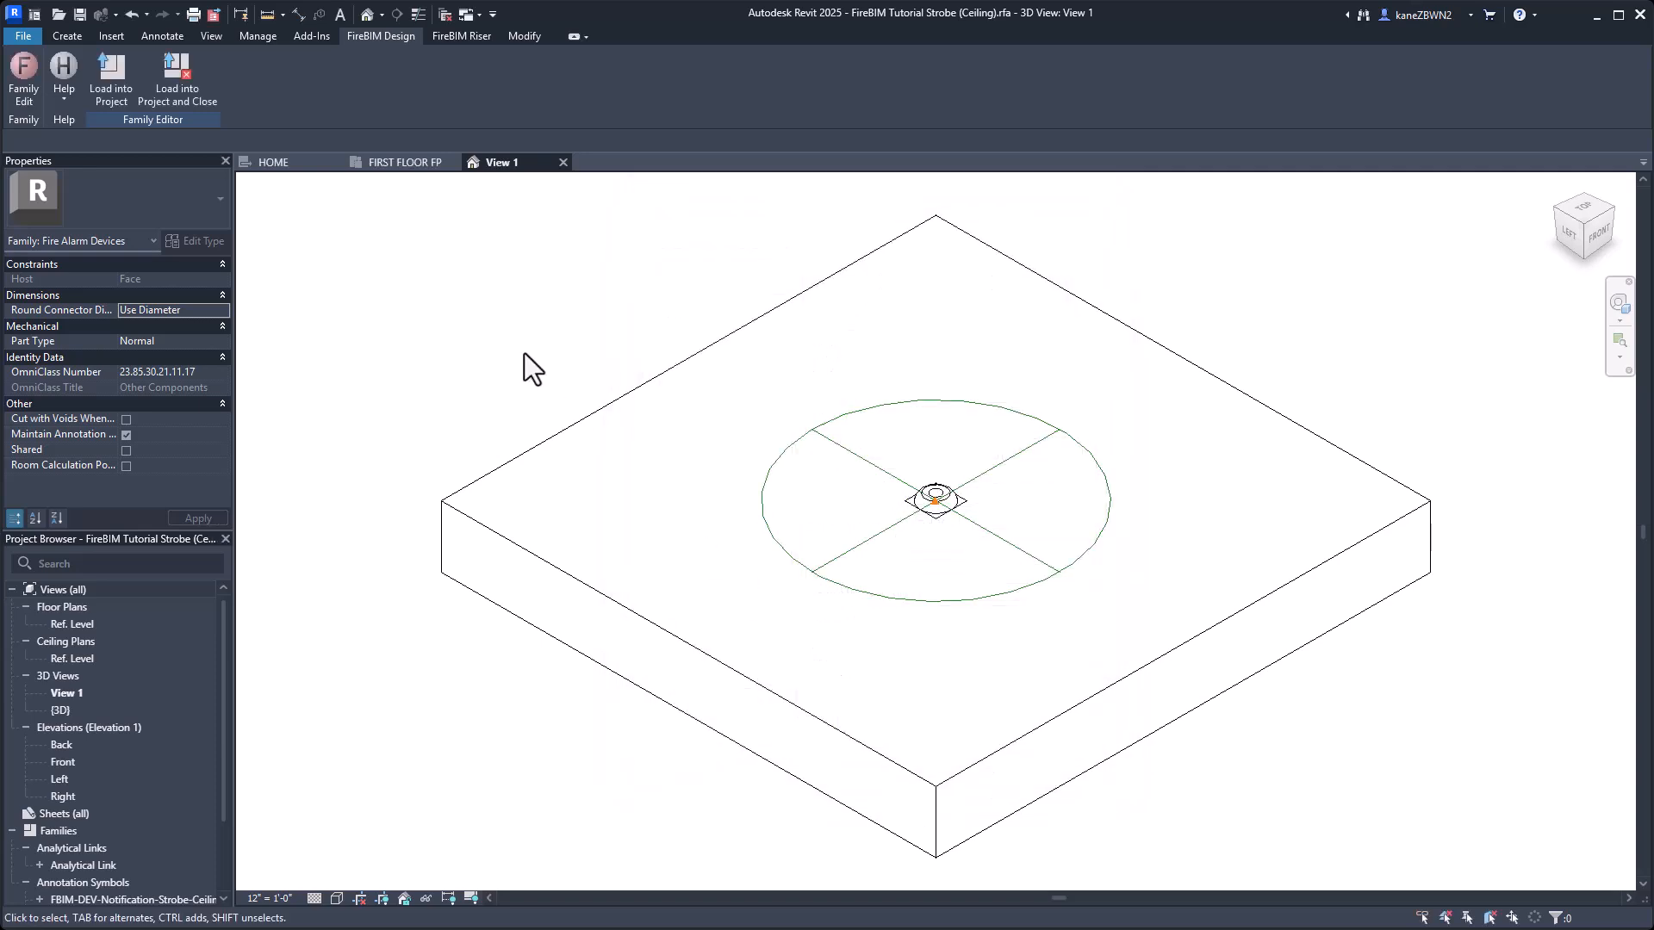
Load the ceiling strobe family into the project and close it, overwriting the existing version and its parameter values.
left_click(177, 80)
left_click(991, 545)
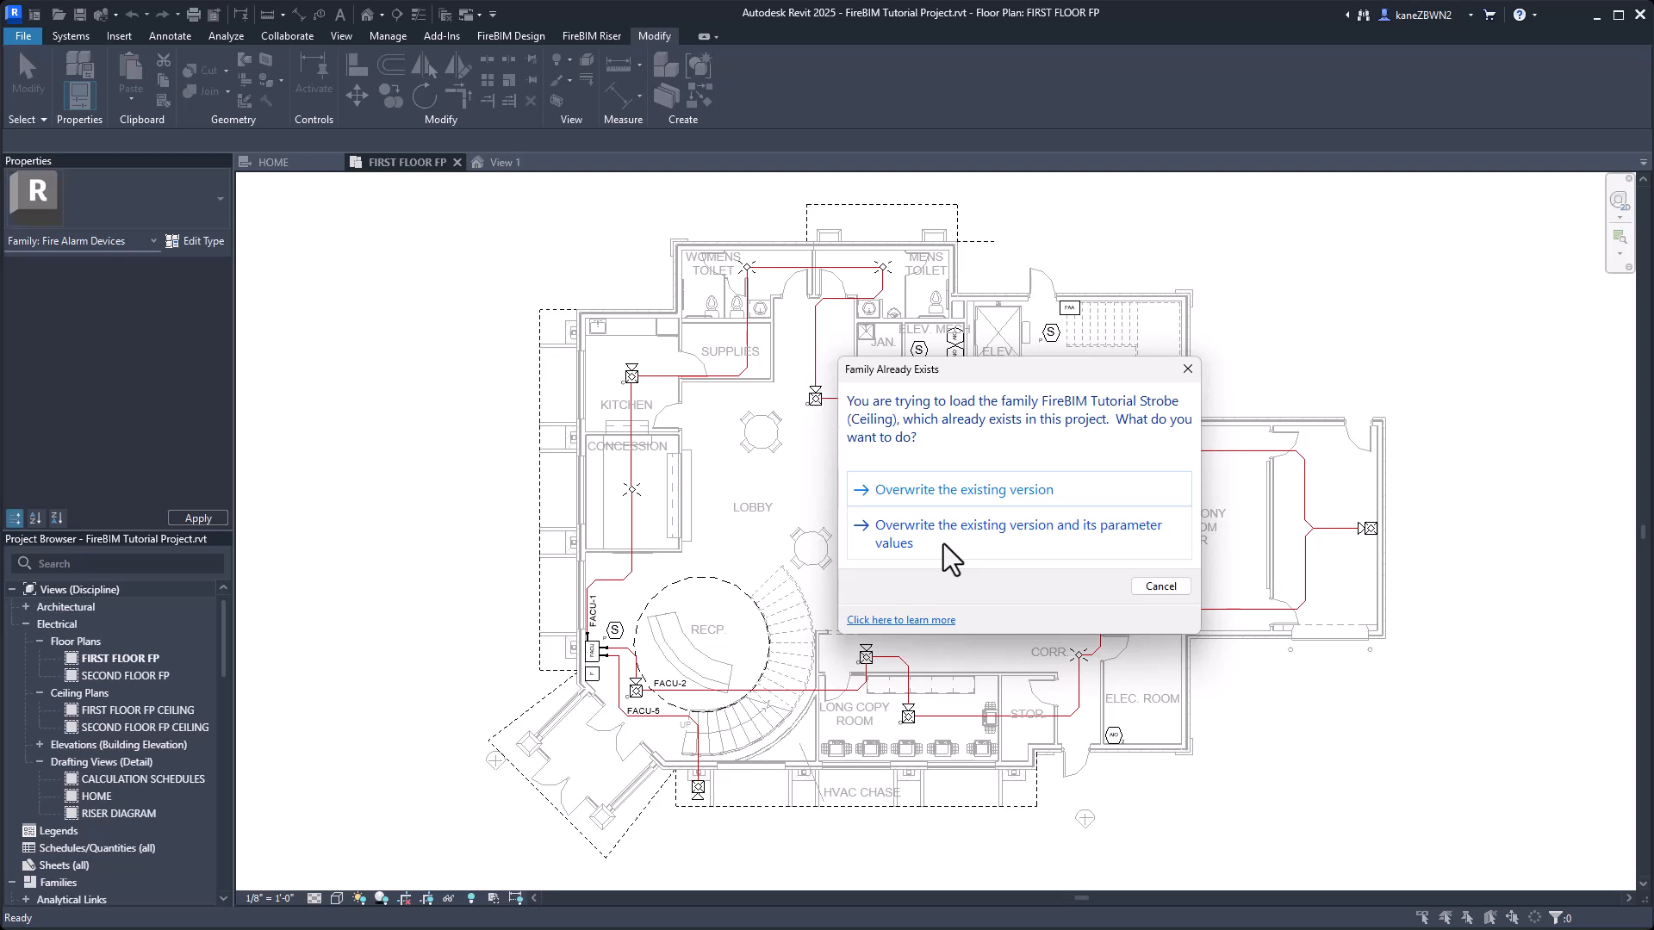
left_click(943, 545)
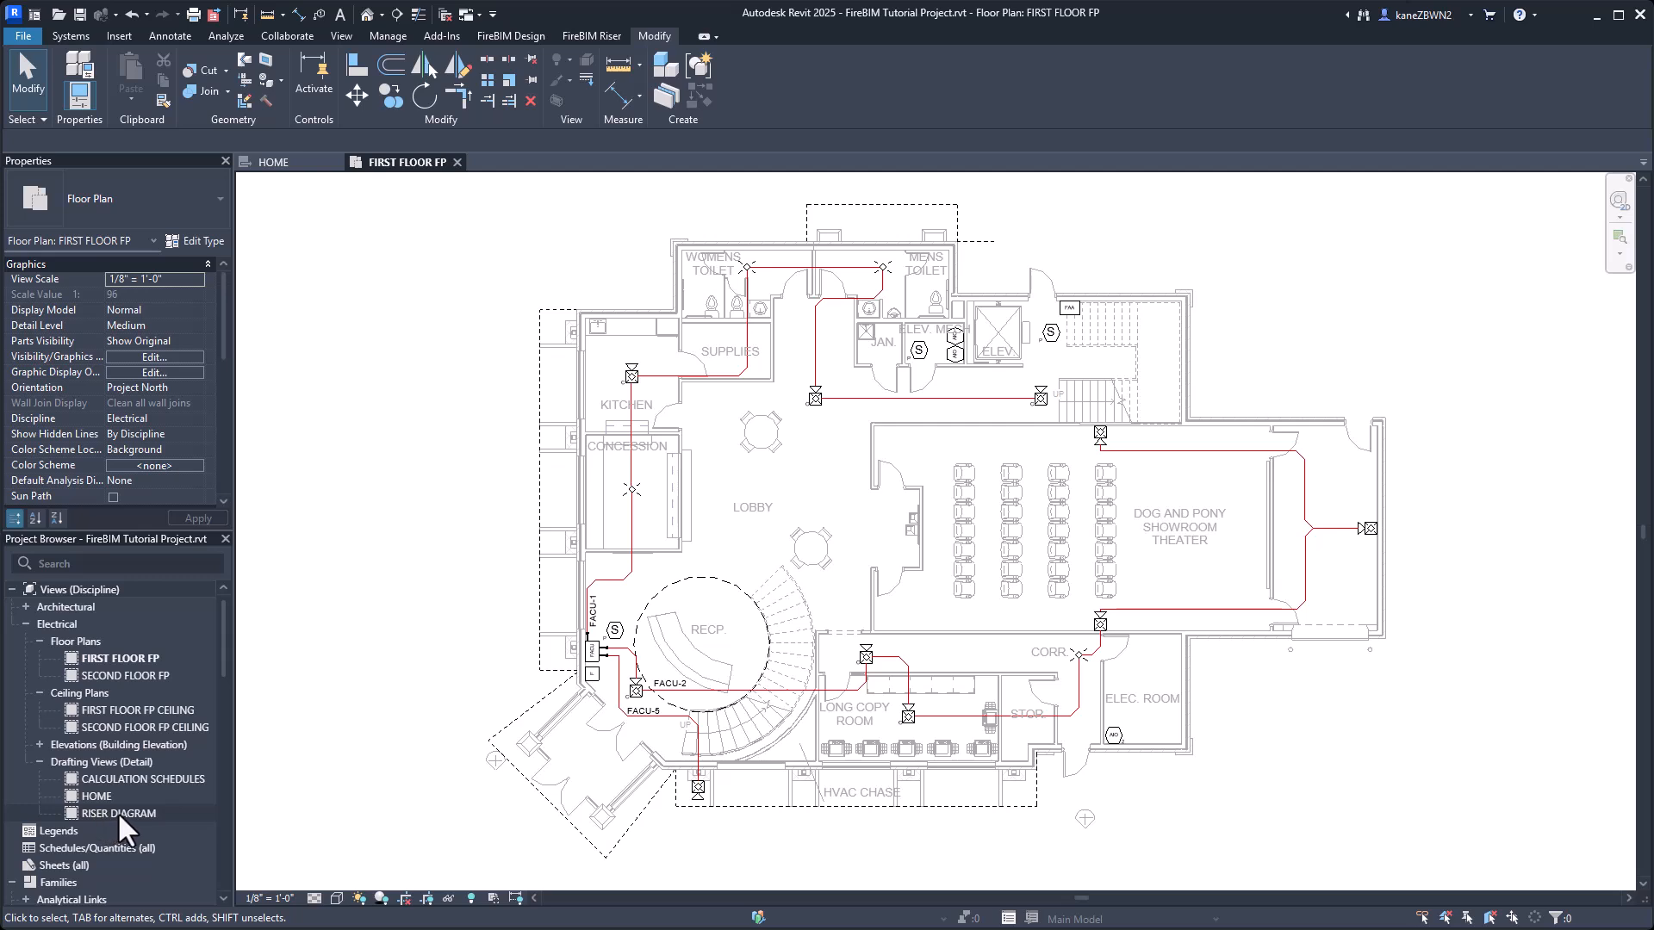
Open the RISER DIAGRAM drafting view.
left_click(111, 814)
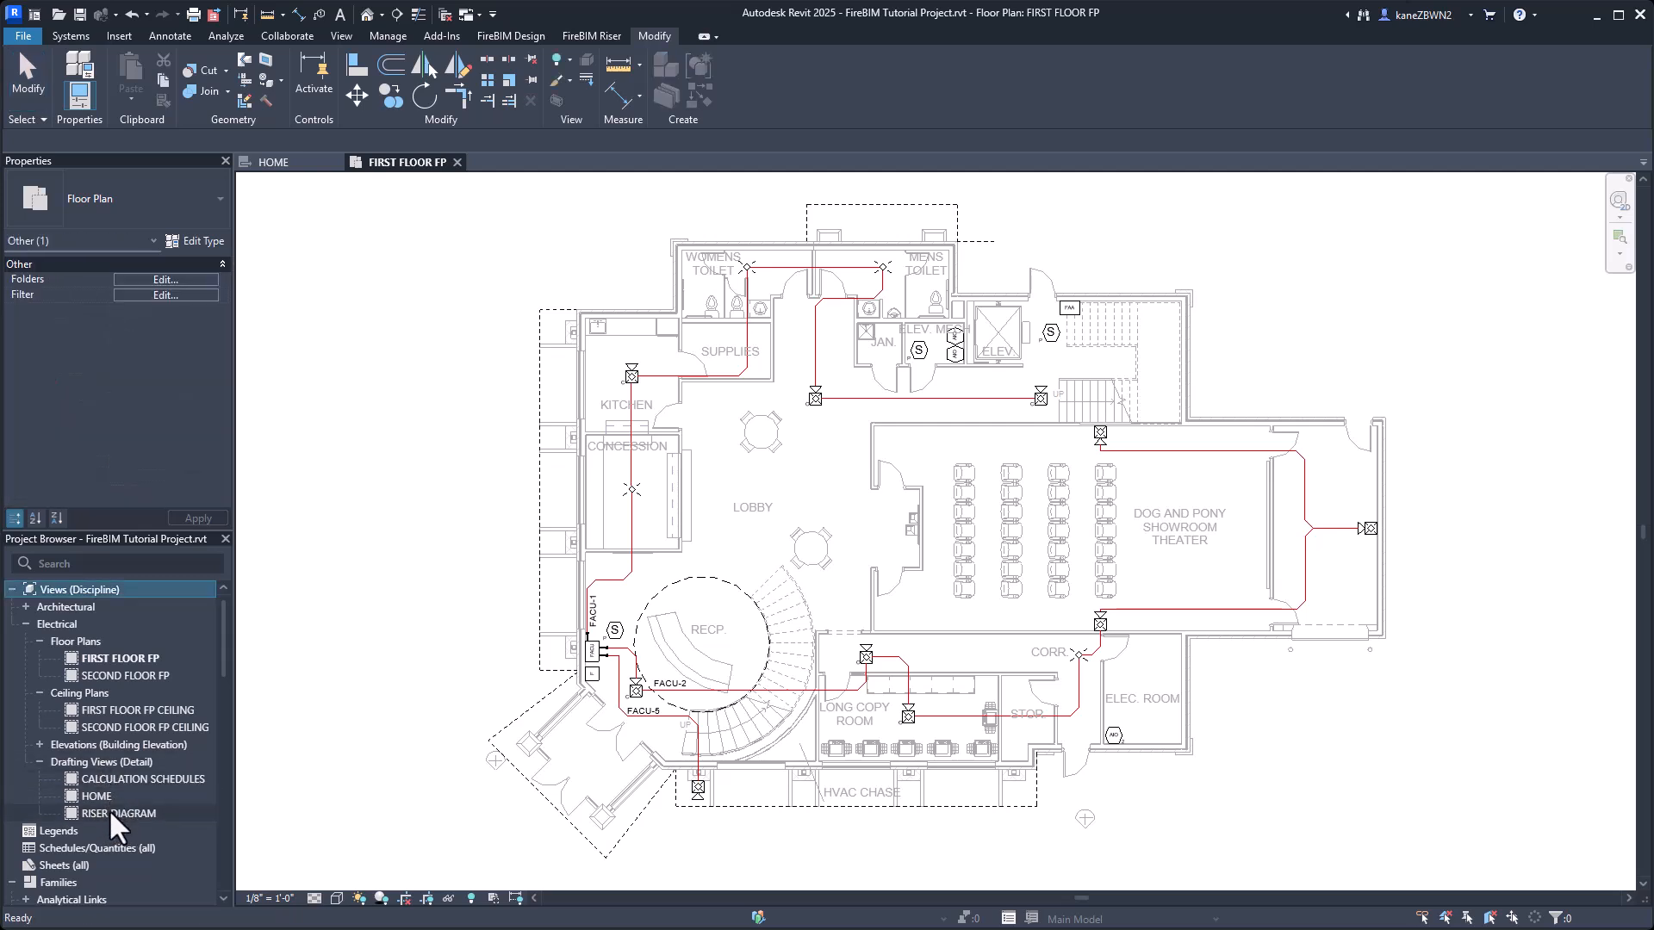
double_click(112, 814)
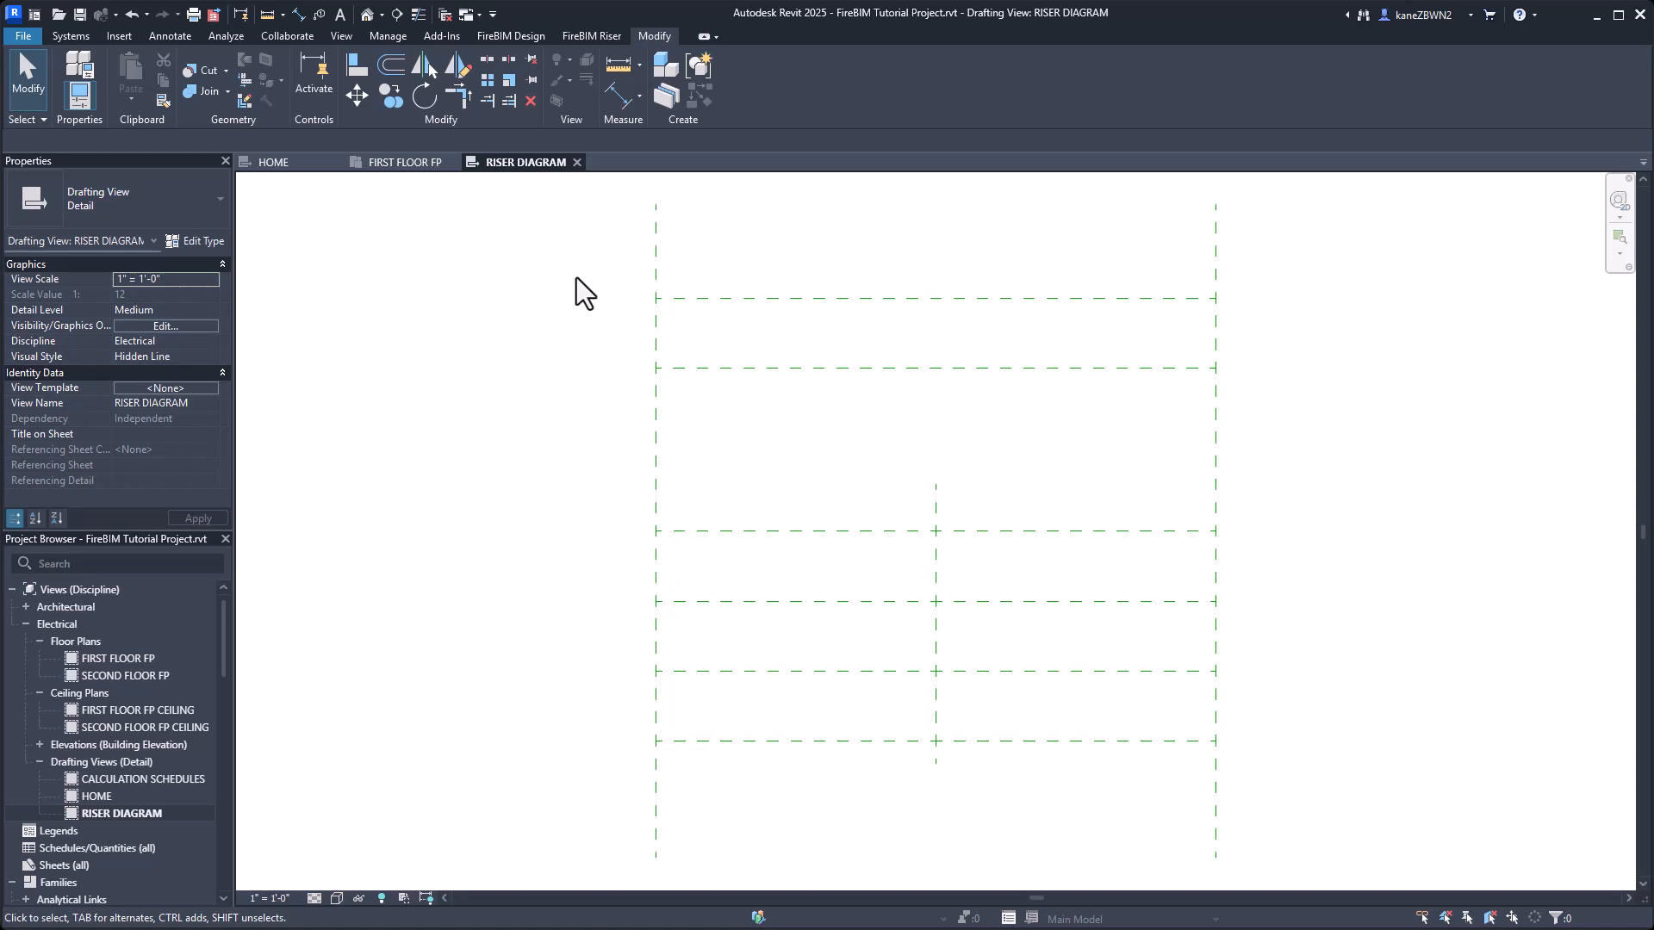
Draw a diagonal detail line in the Hidden Lines style, about 3'-8 5/8" long, ending on the outer vertical guide line.
left_click(164, 36)
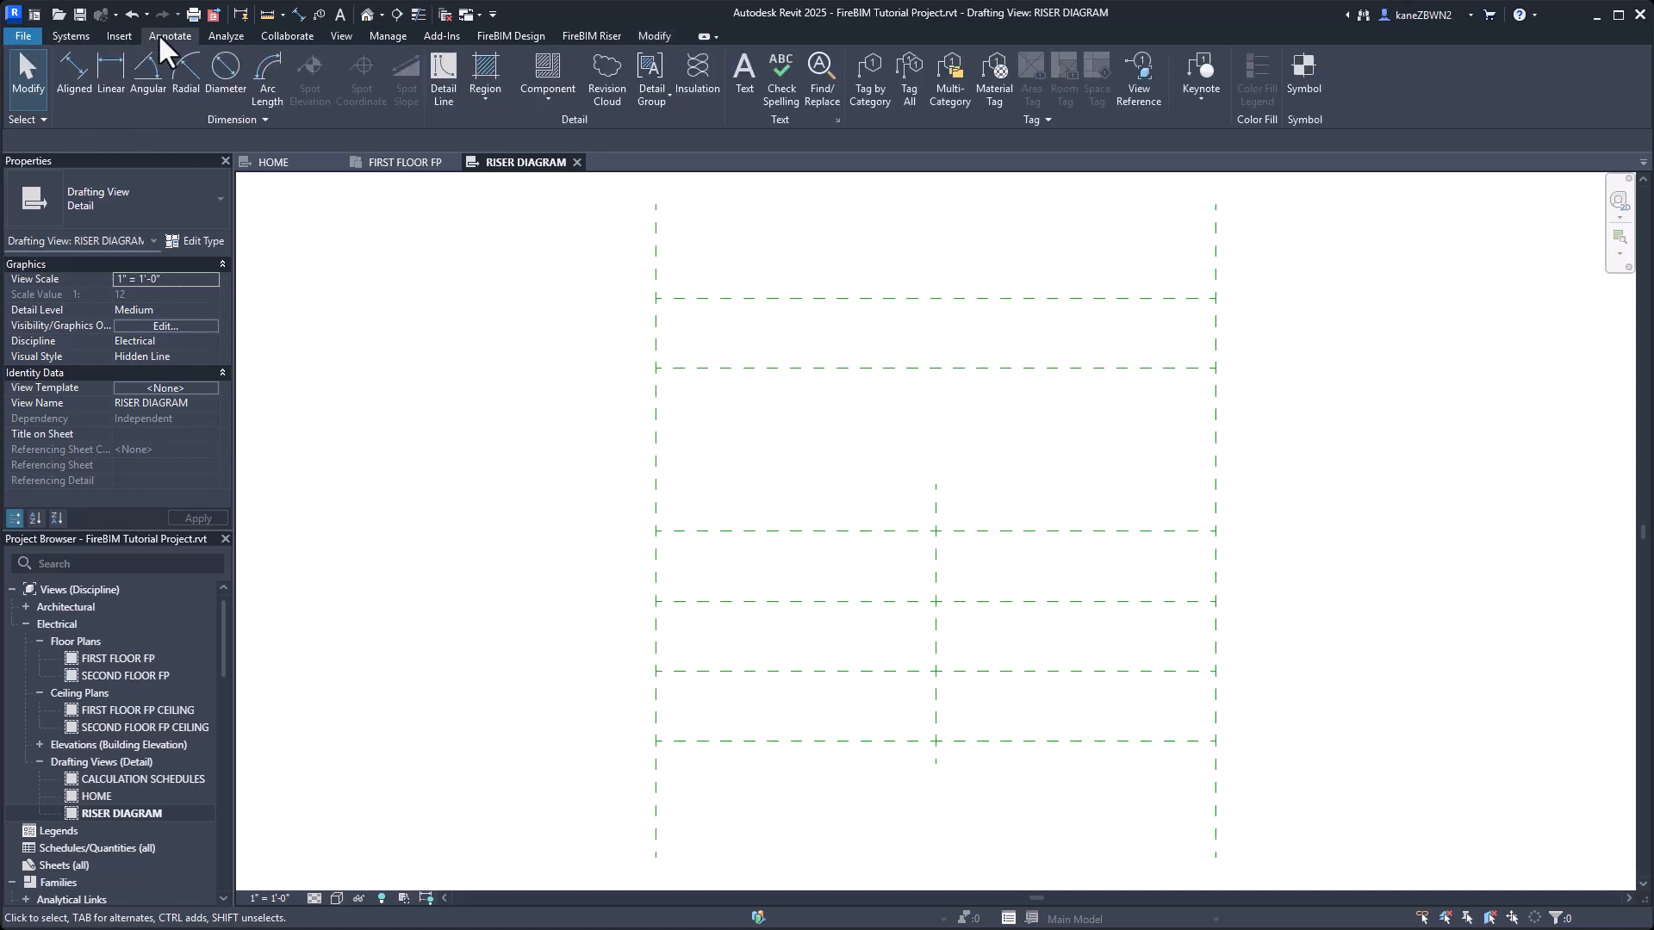
left_click(446, 79)
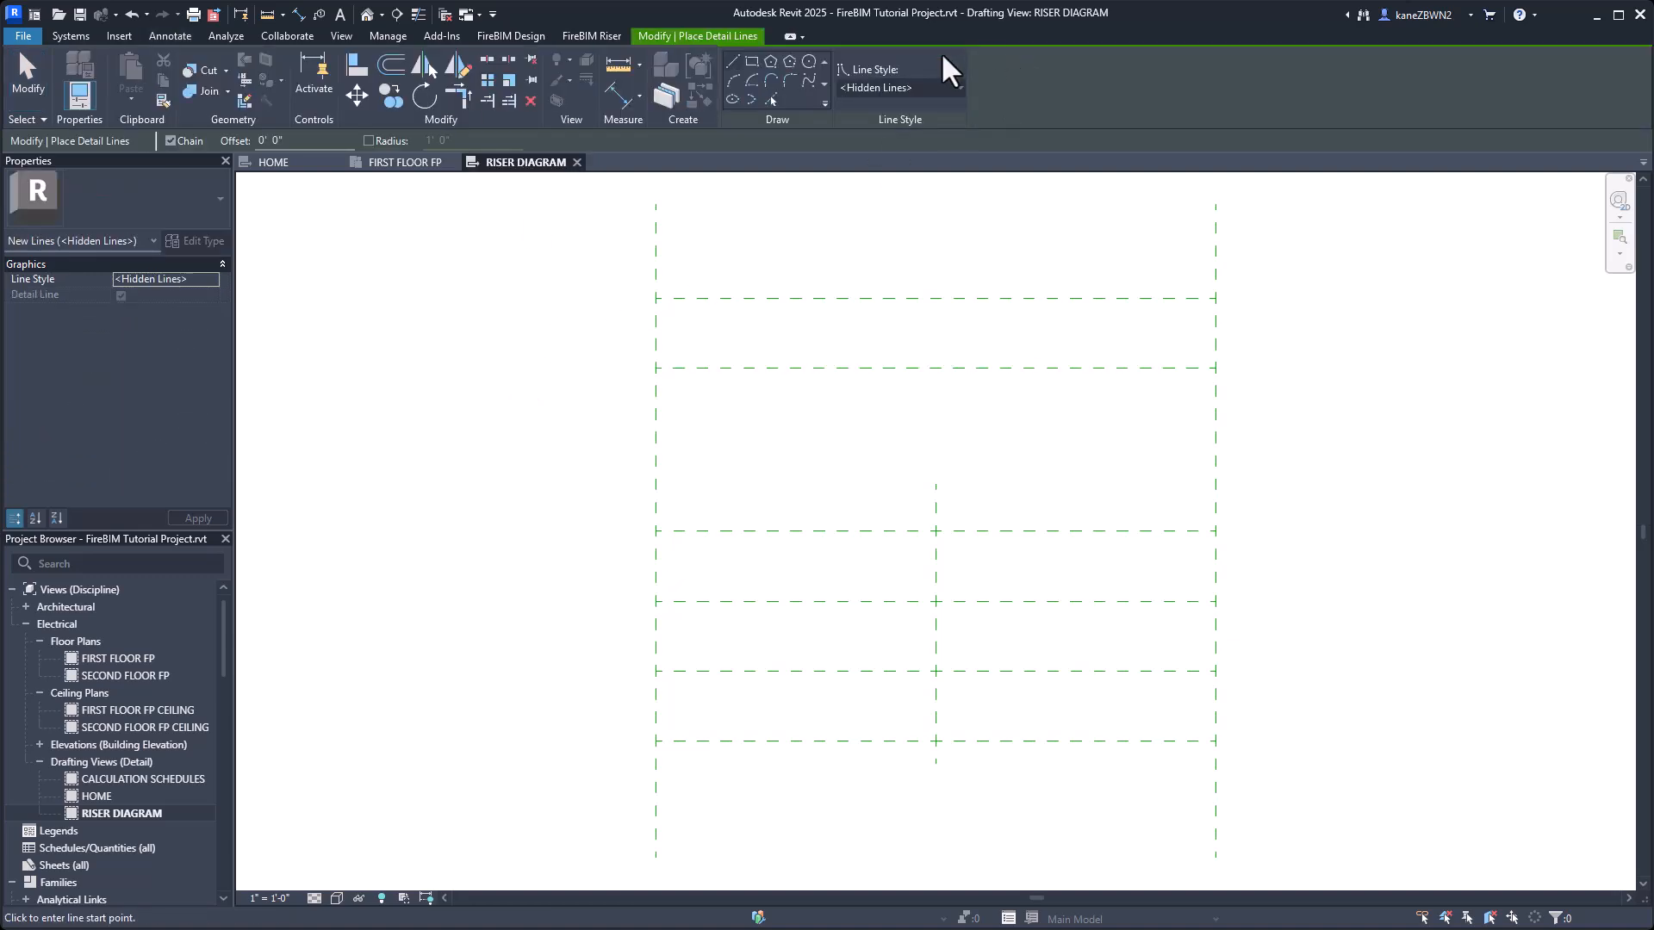
left_click(367, 361)
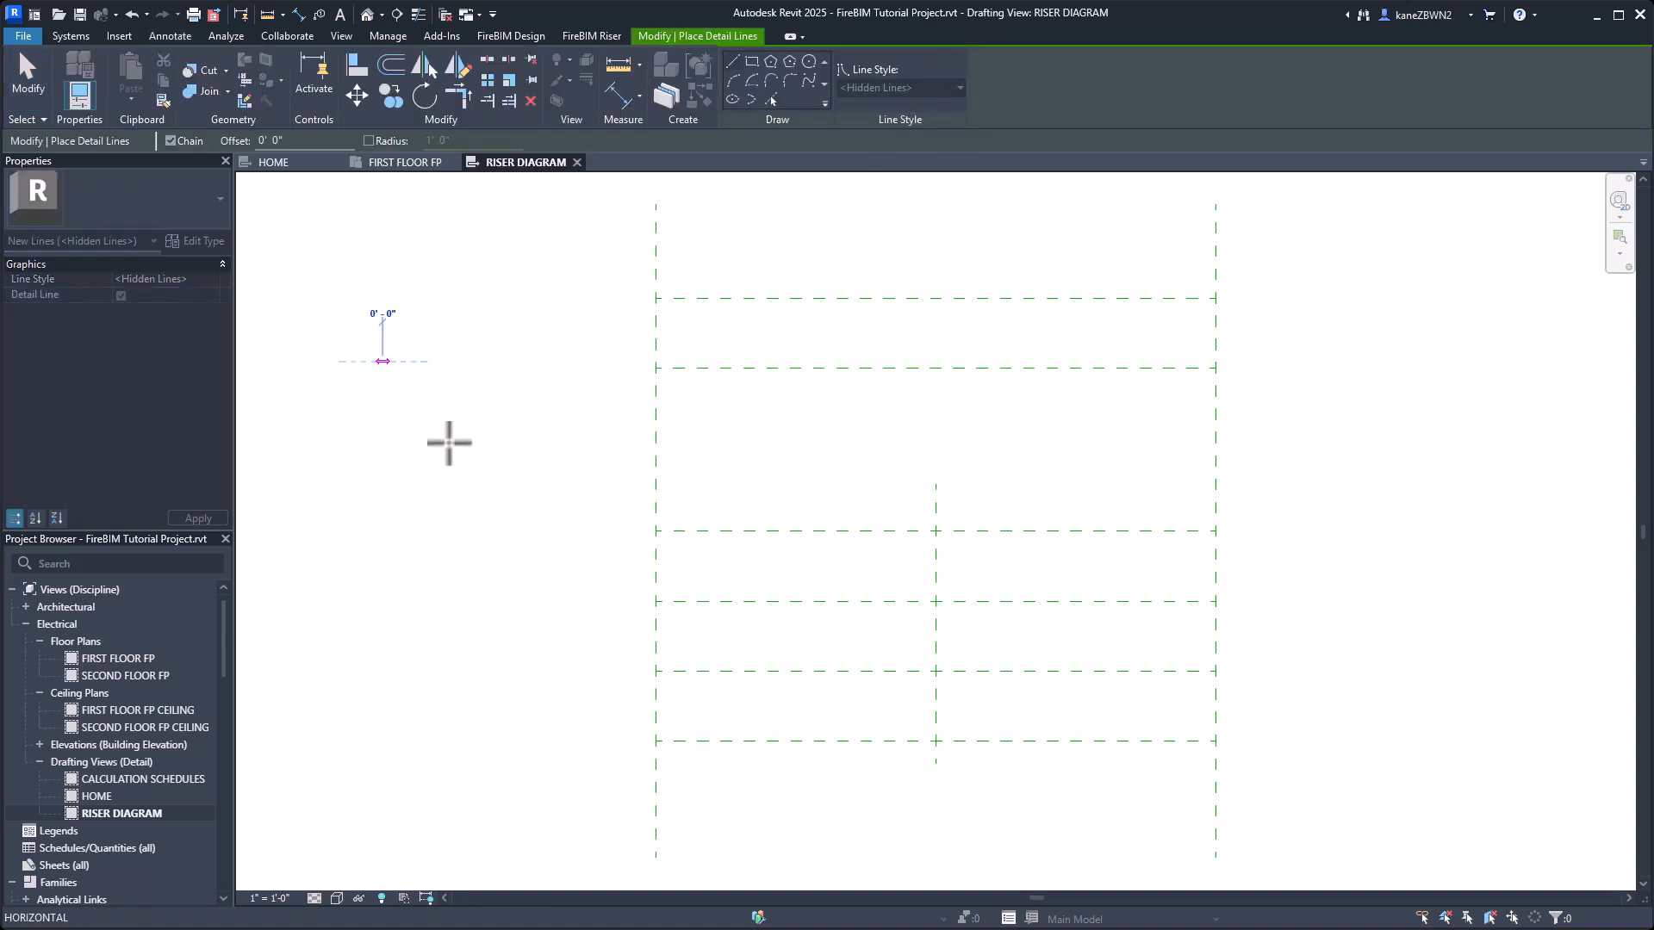
left_click(655, 576)
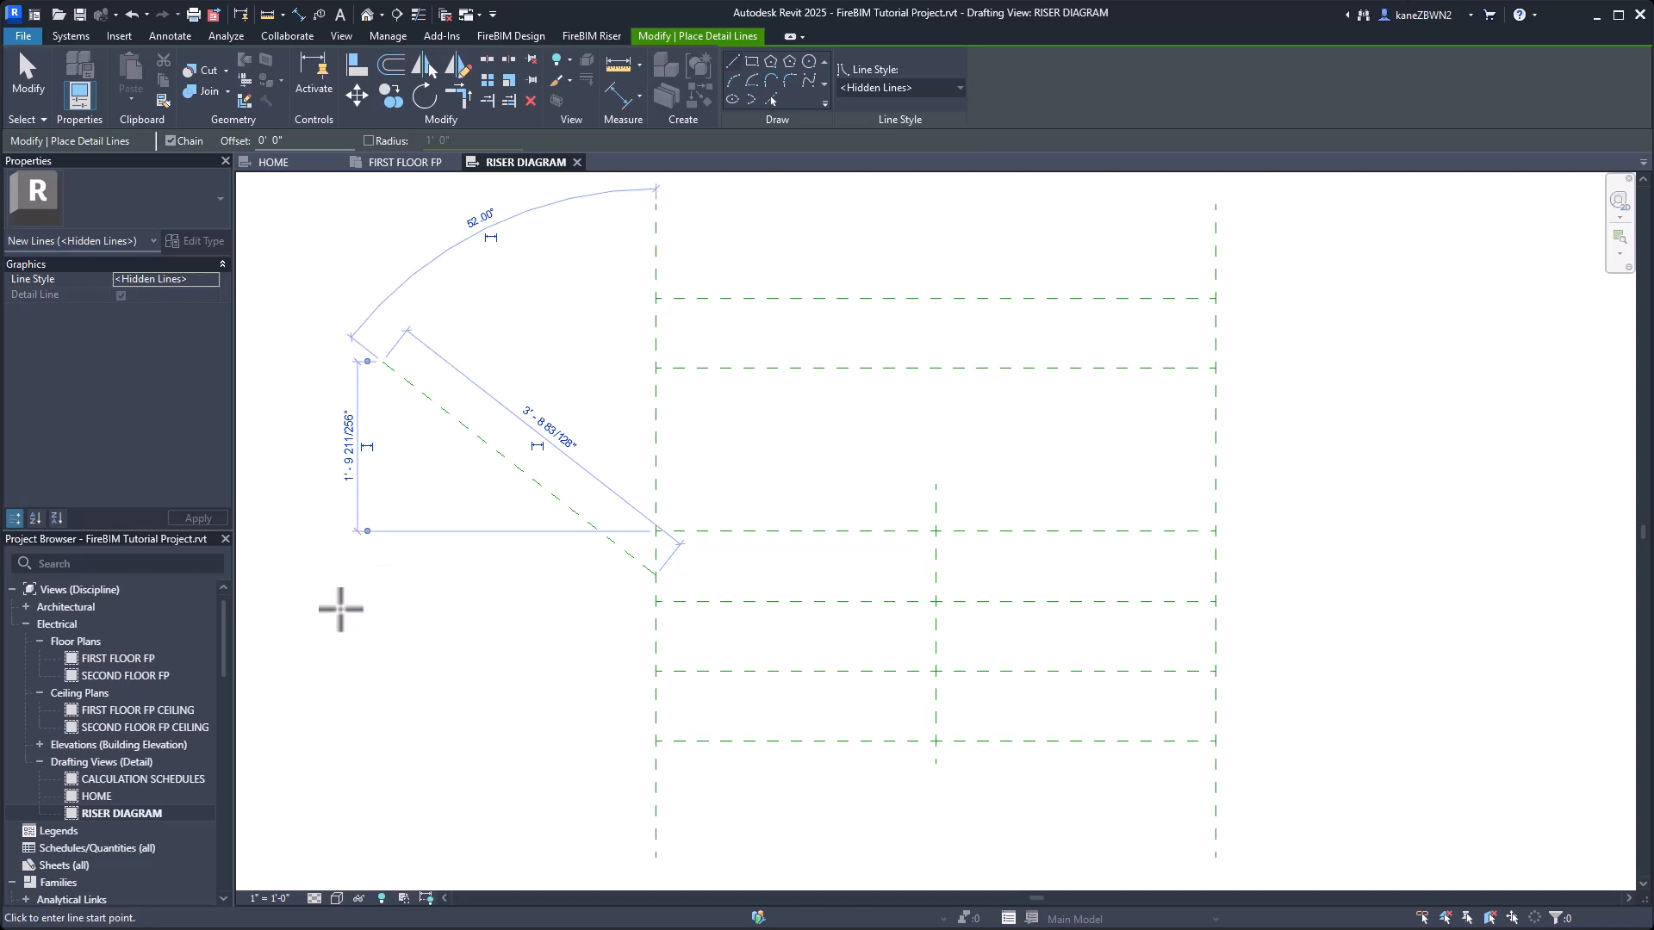
key("Escape")
key("Escape")
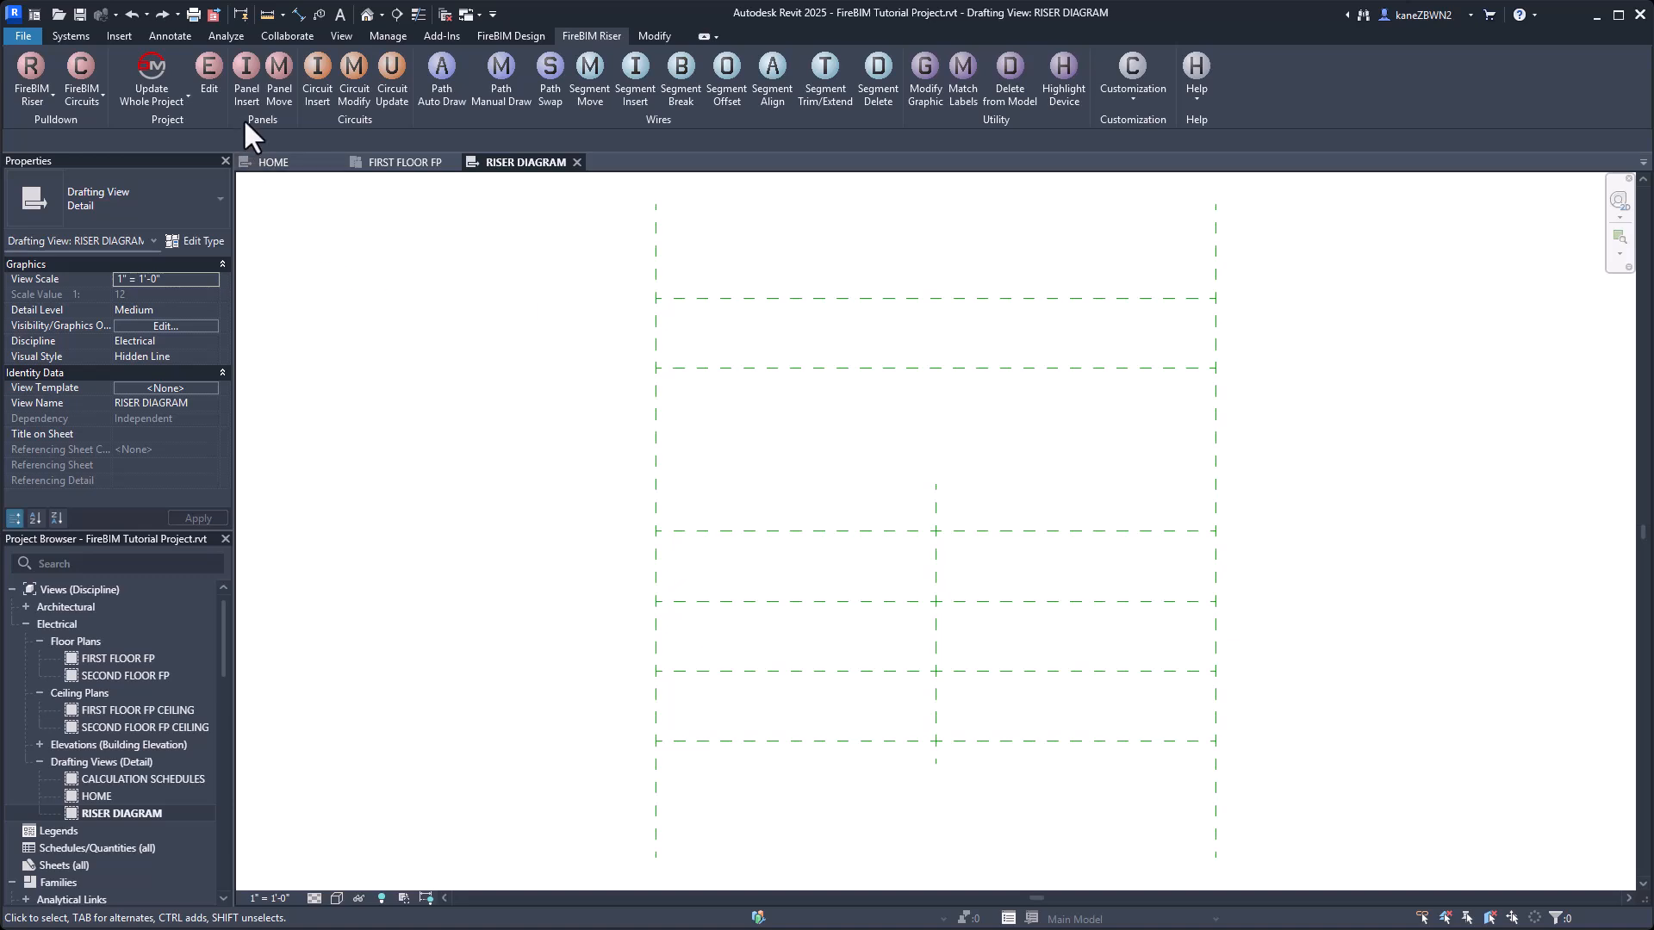
Insert the FACU panel as a solid Panel, Fed from Top, where the short vertical centreline crosses the third horizontal guide line from the top.
left_click(241, 76)
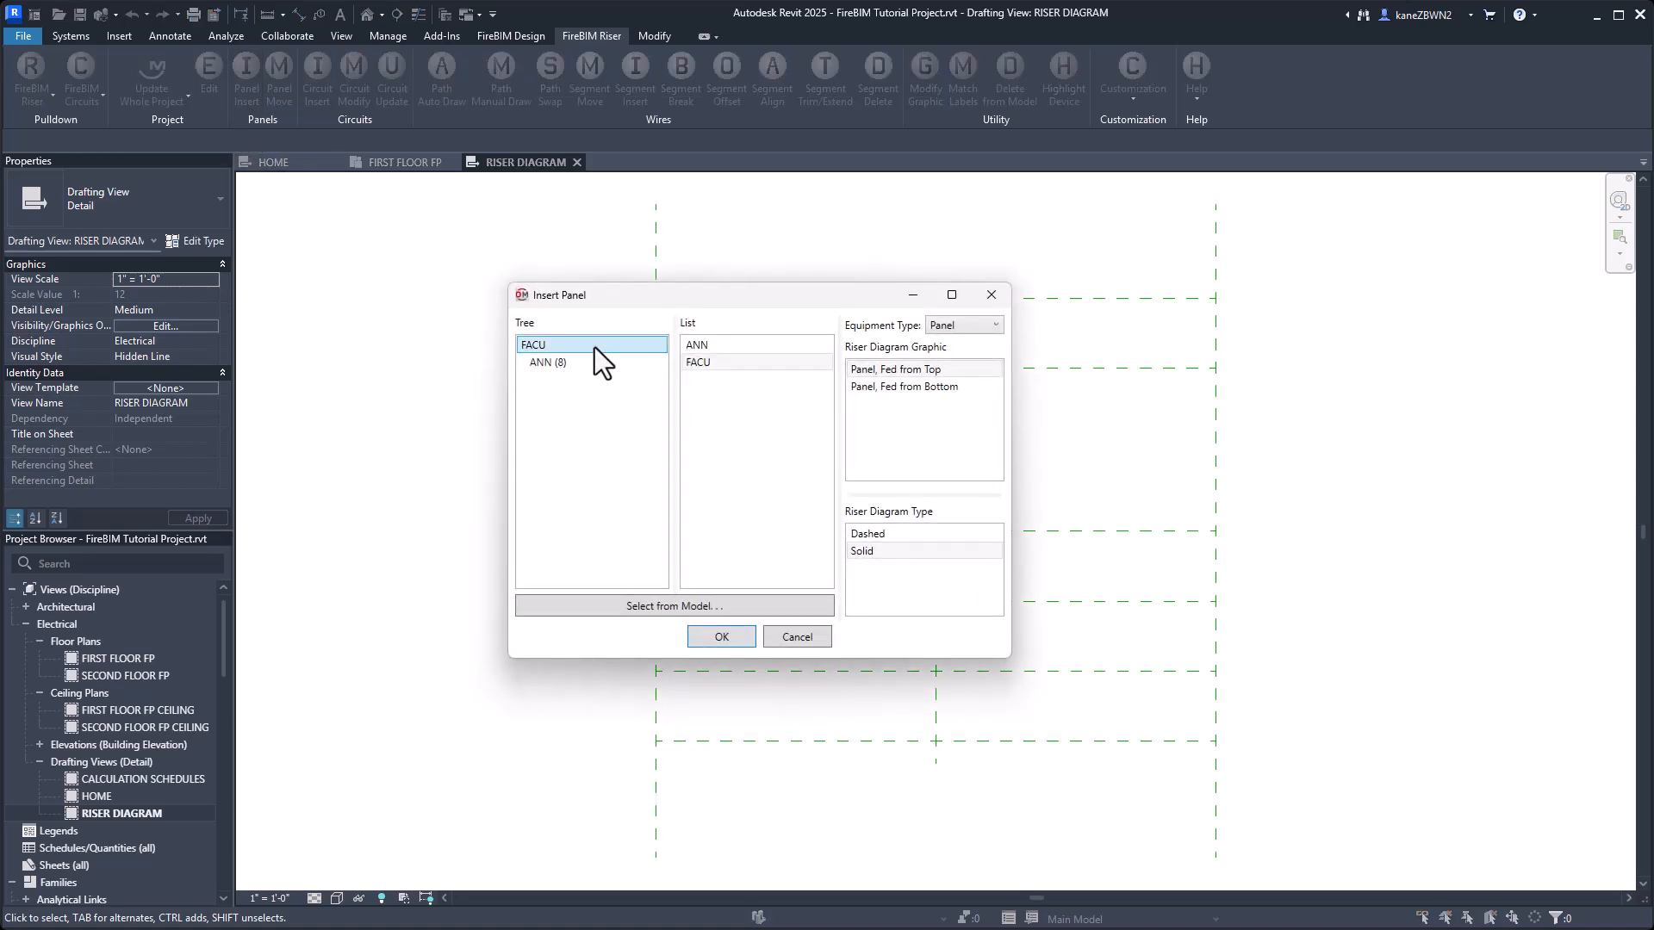
left_click(722, 636)
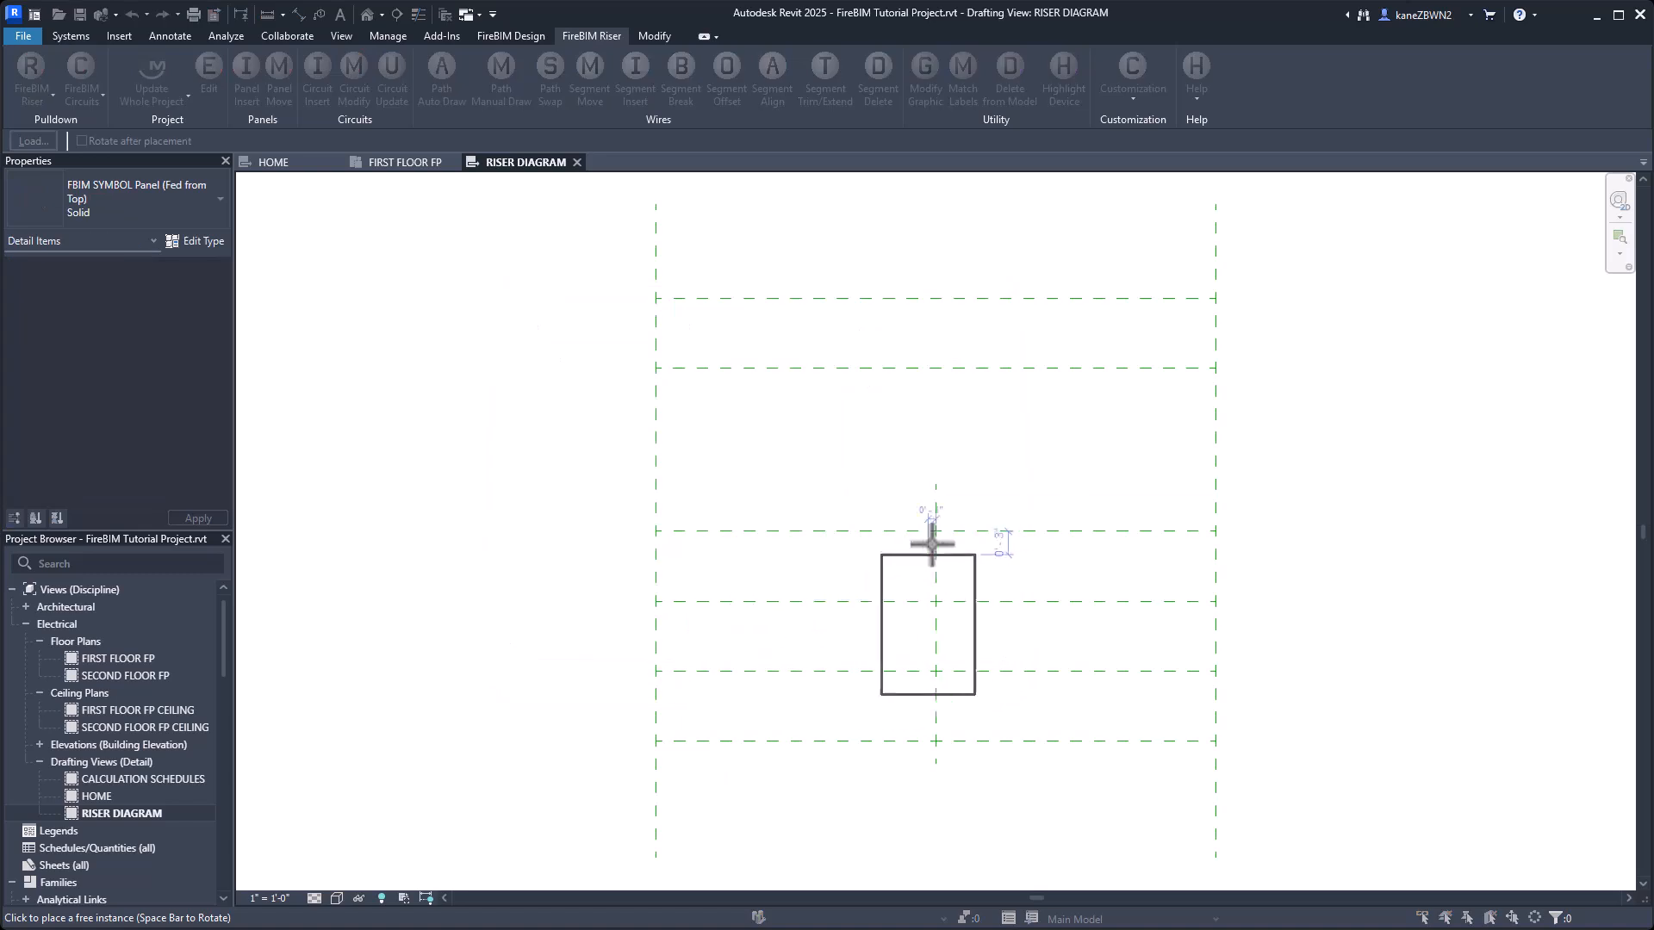
left_click(936, 532)
Insert the ANN panel as a solid Panel, Fed from Top, centred below FACU at the midpoint of the lowest horizontal guide line.
middle_click_drag(470, 649, 365, 483)
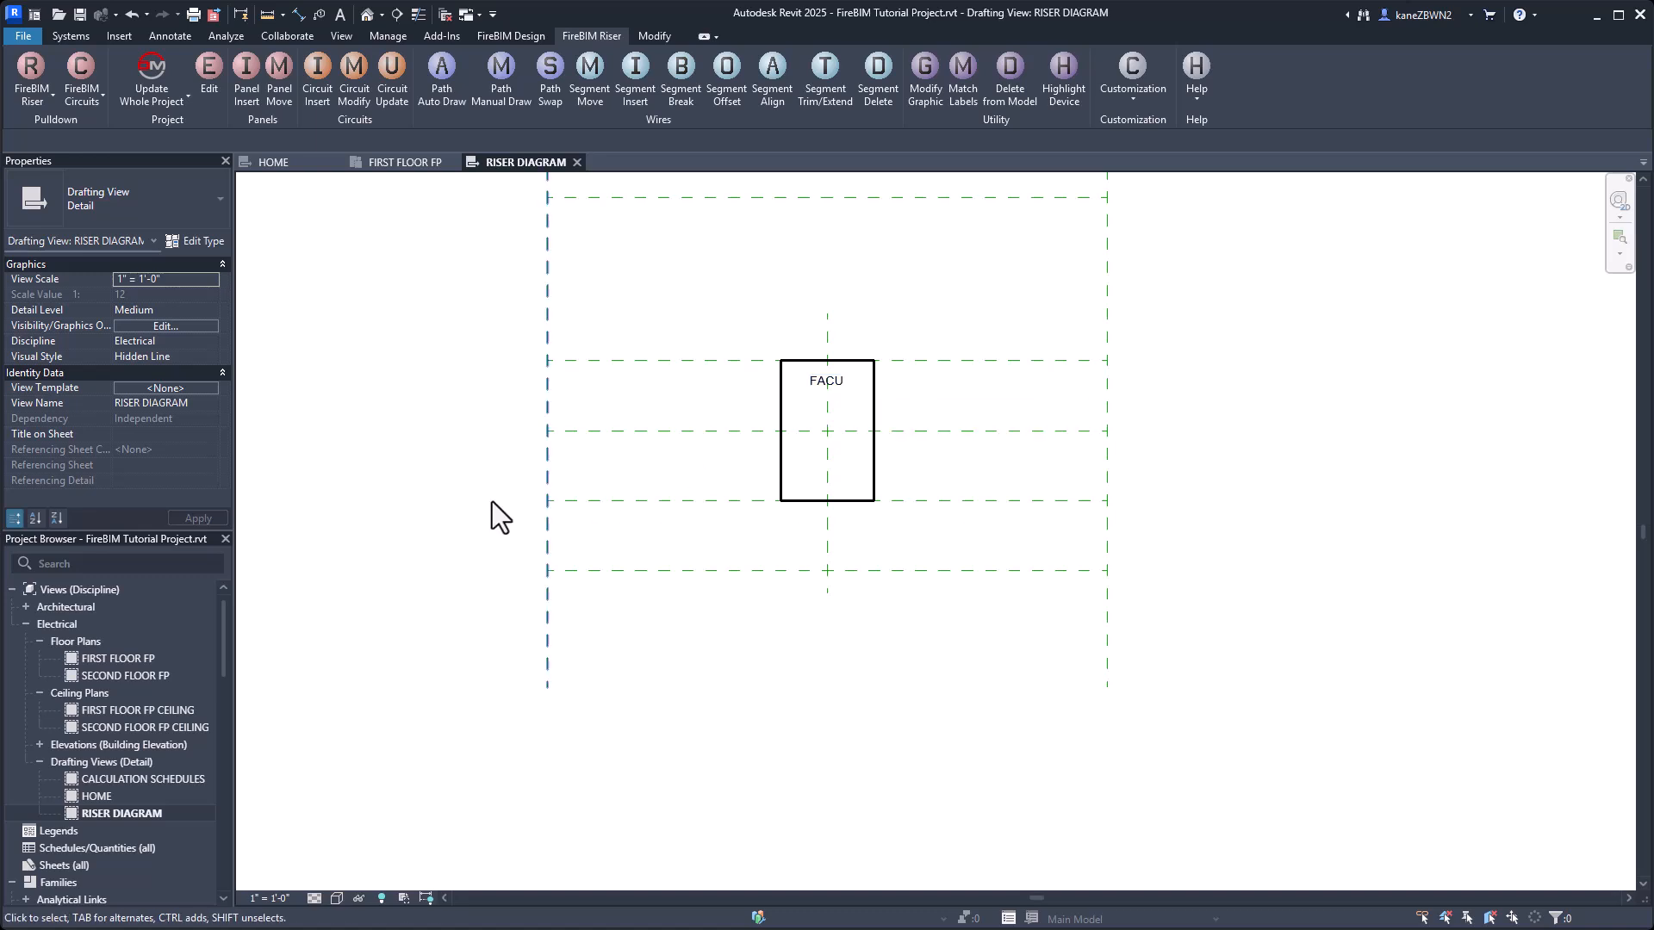
left_click(250, 88)
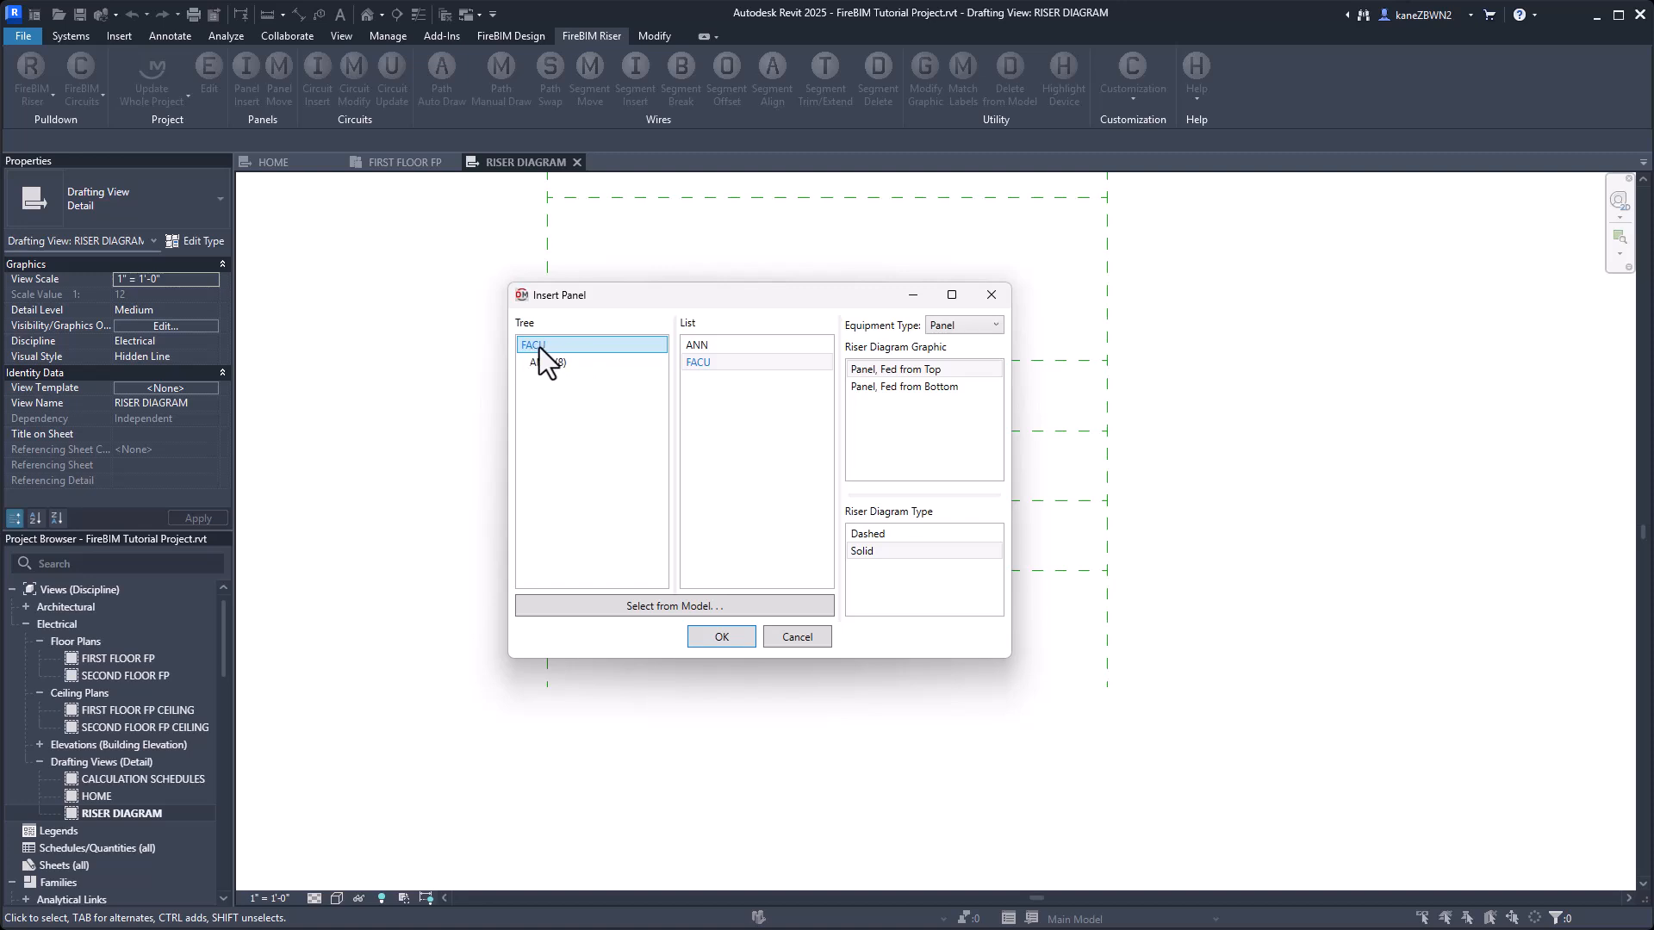
left_click_drag(699, 460, 595, 257)
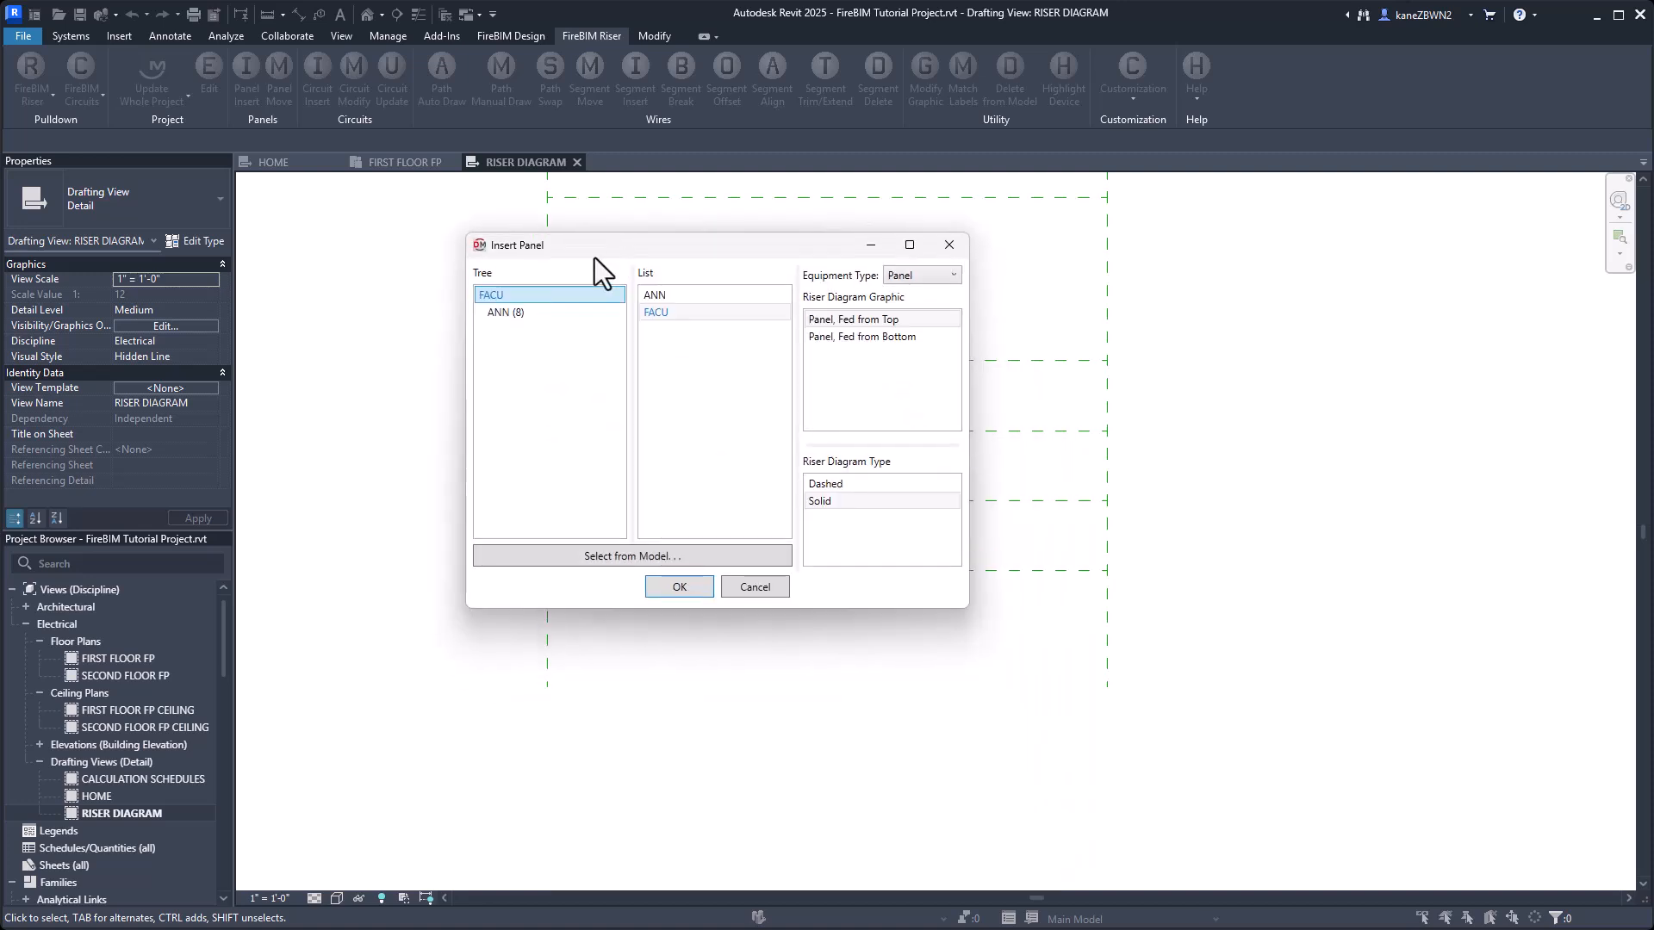
left_click(529, 315)
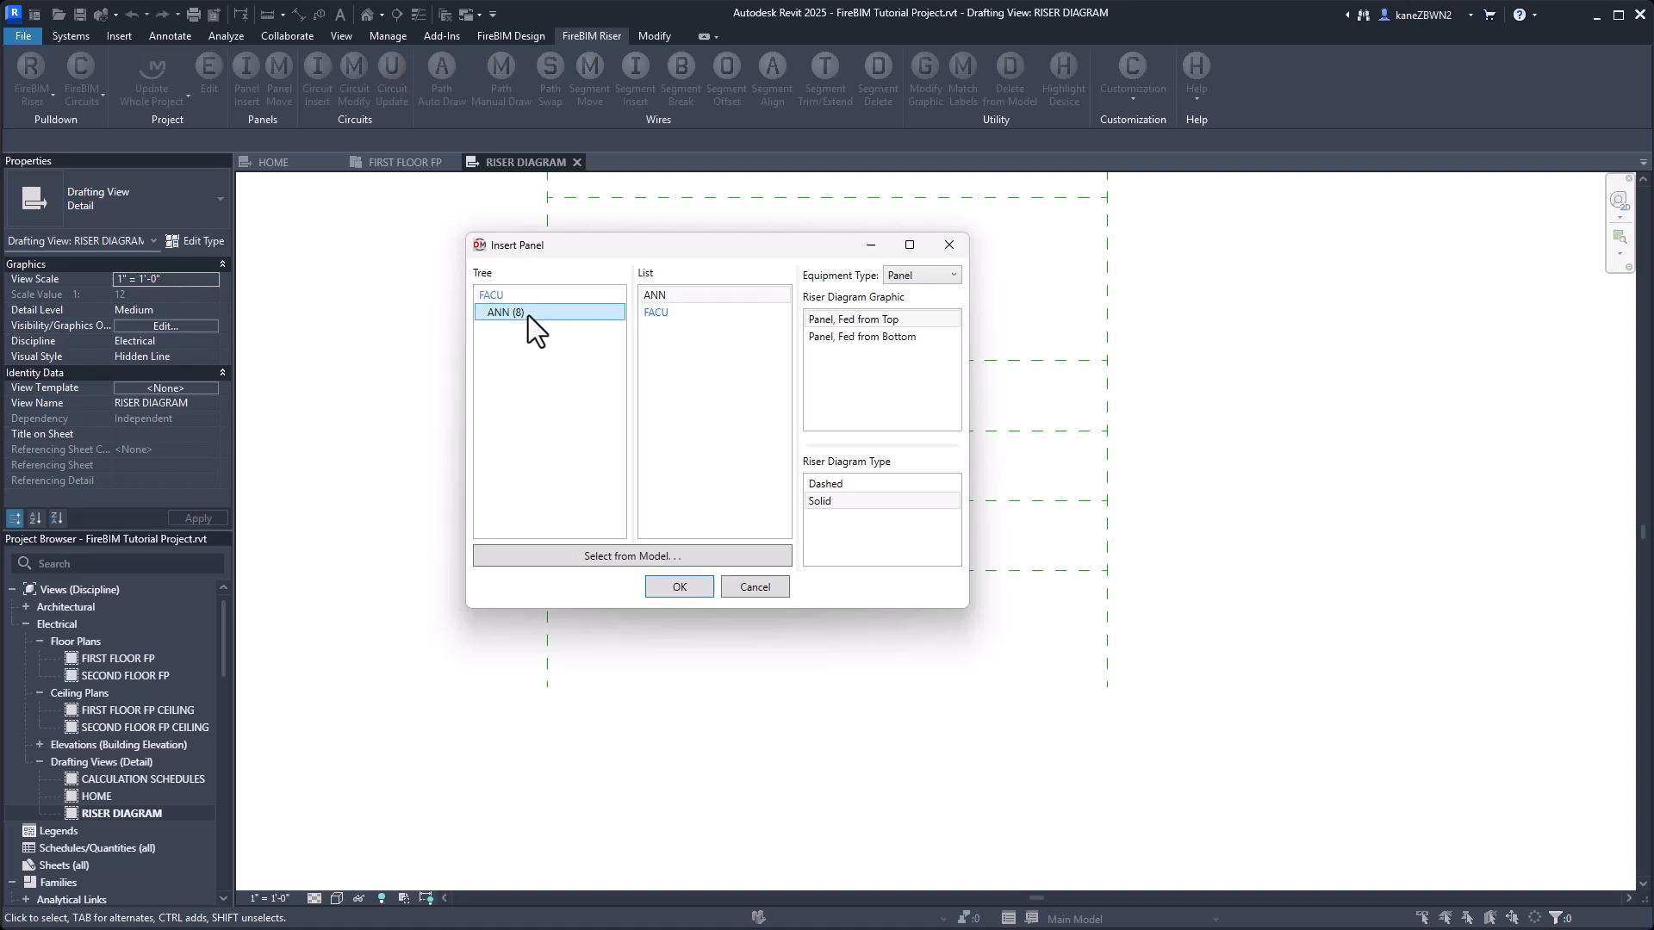
left_click(680, 586)
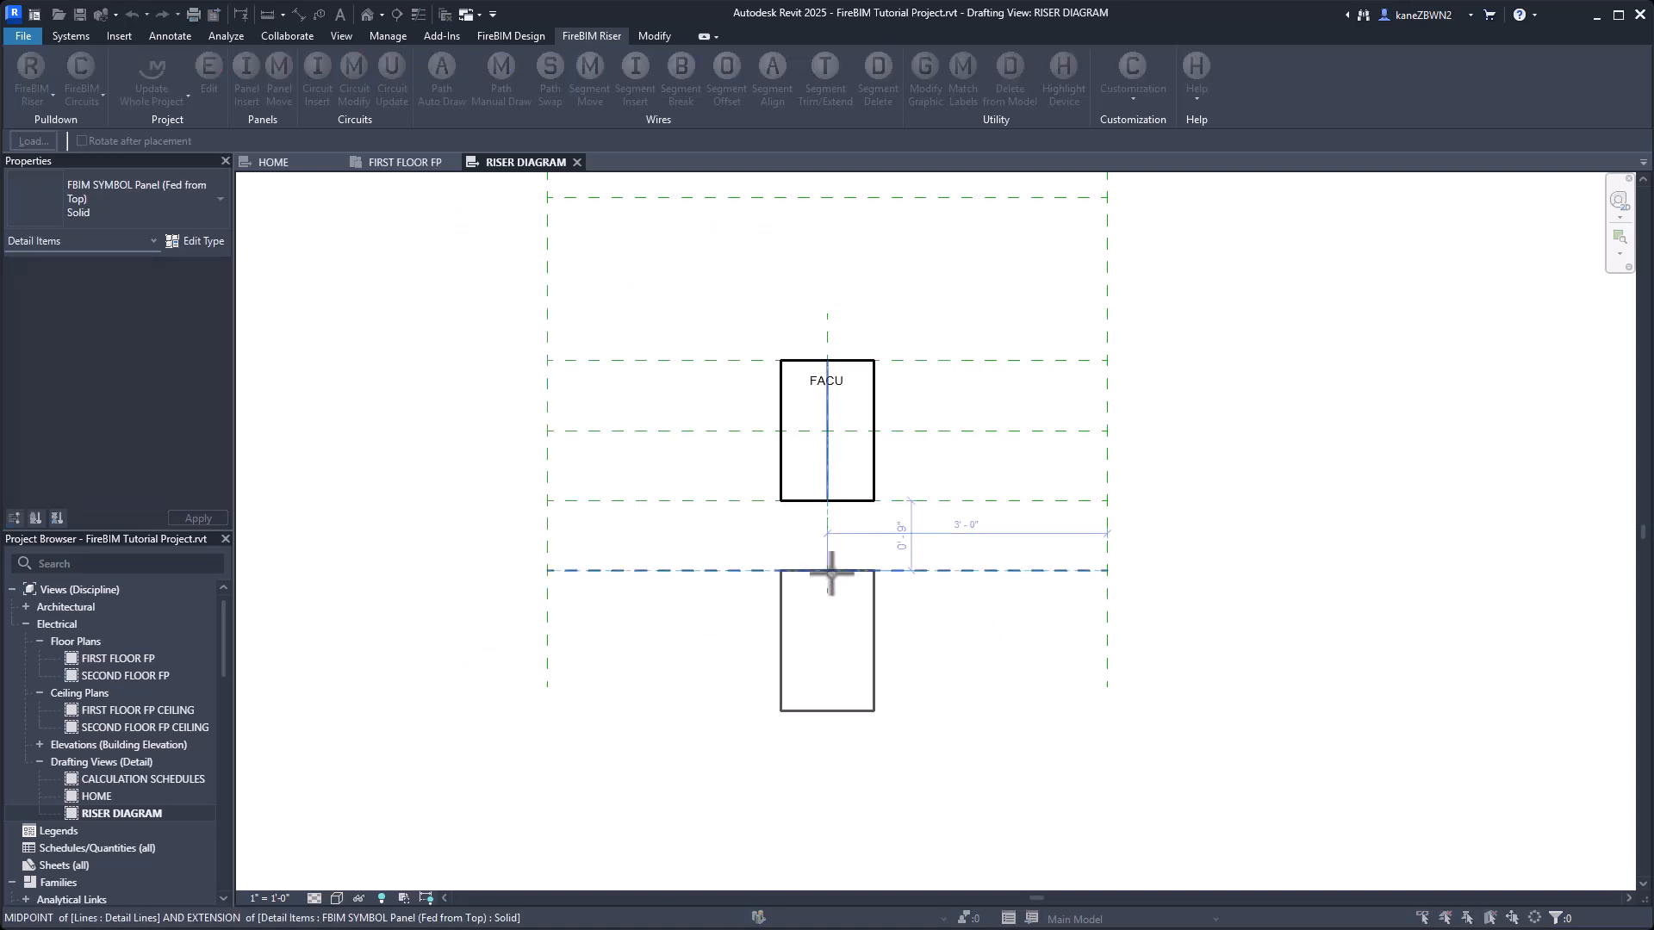
left_click(830, 571)
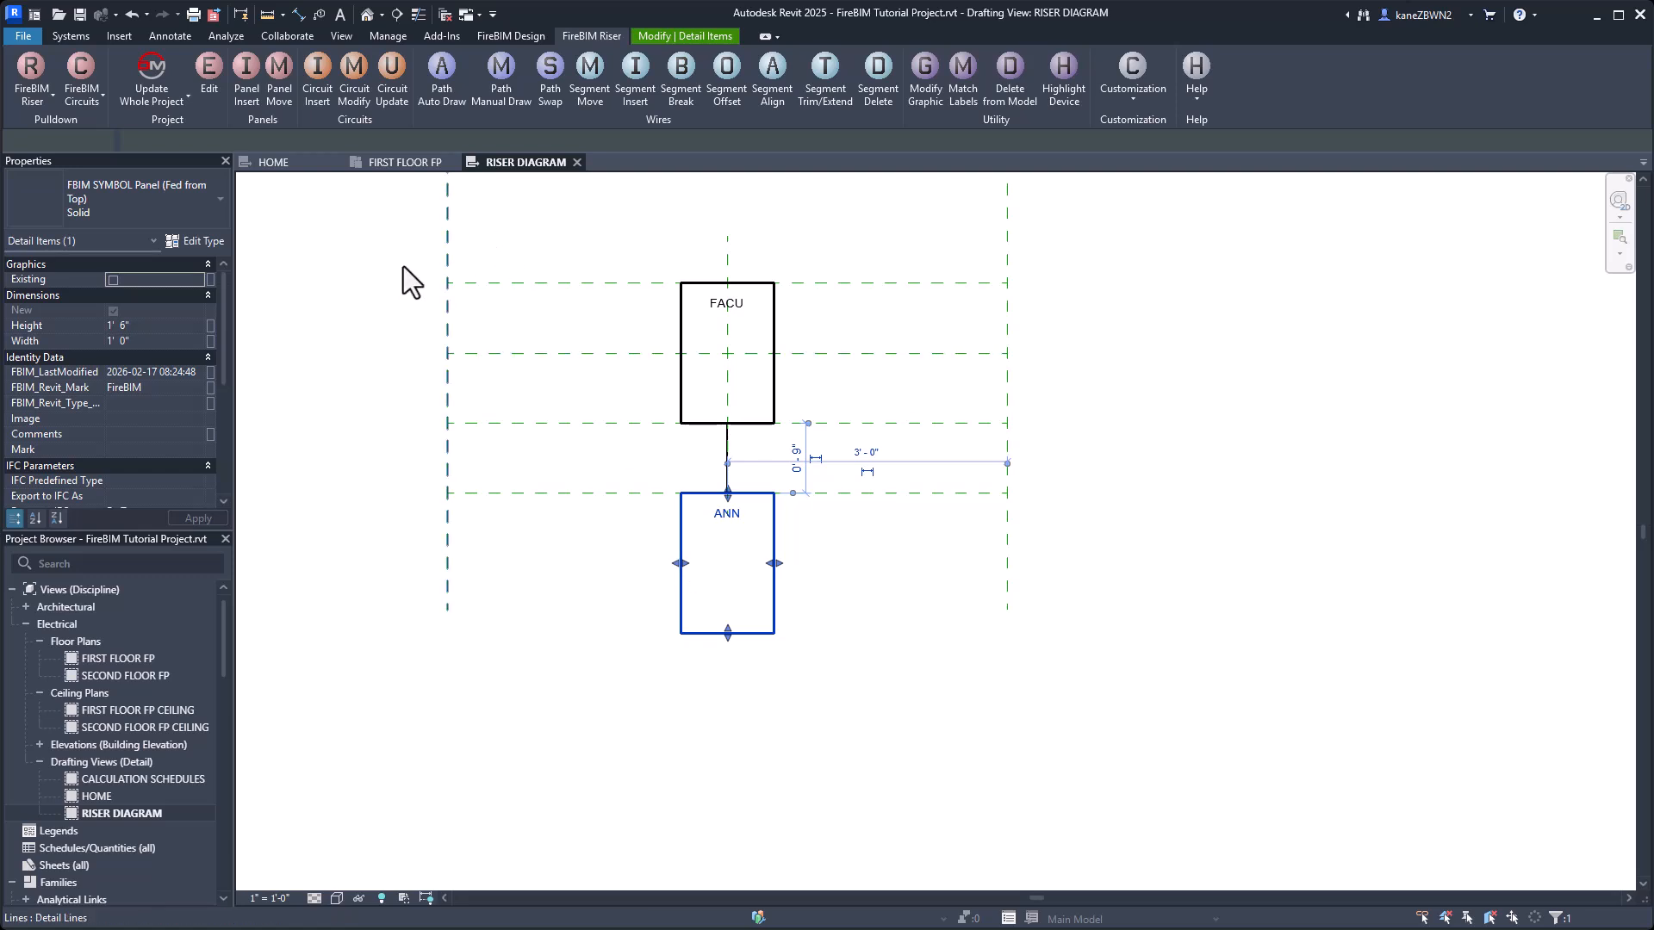
Set the ANN panel symbol's height to .5 feet.
left_click(141, 324)
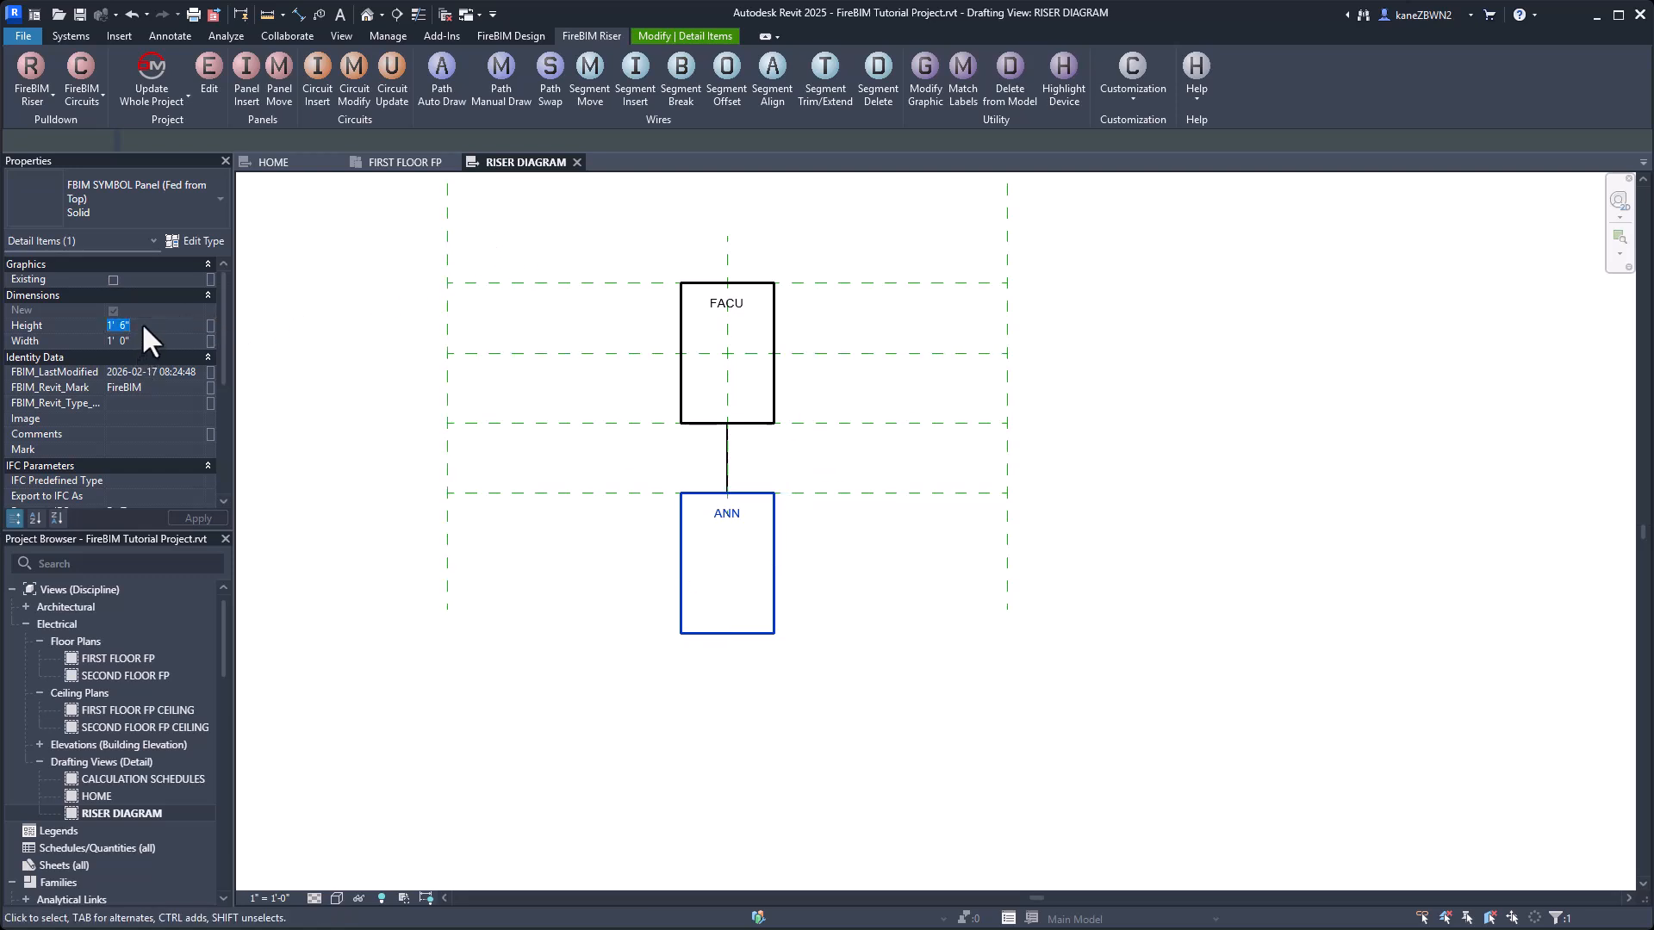
type(".5")
left_click(752, 617)
Start a circuit insert from the FACU panel, choosing NAC circuit 3 with wrap direction Down.
middle_click_drag(752, 617, 913, 682)
middle_click_drag(1254, 591, 1301, 773)
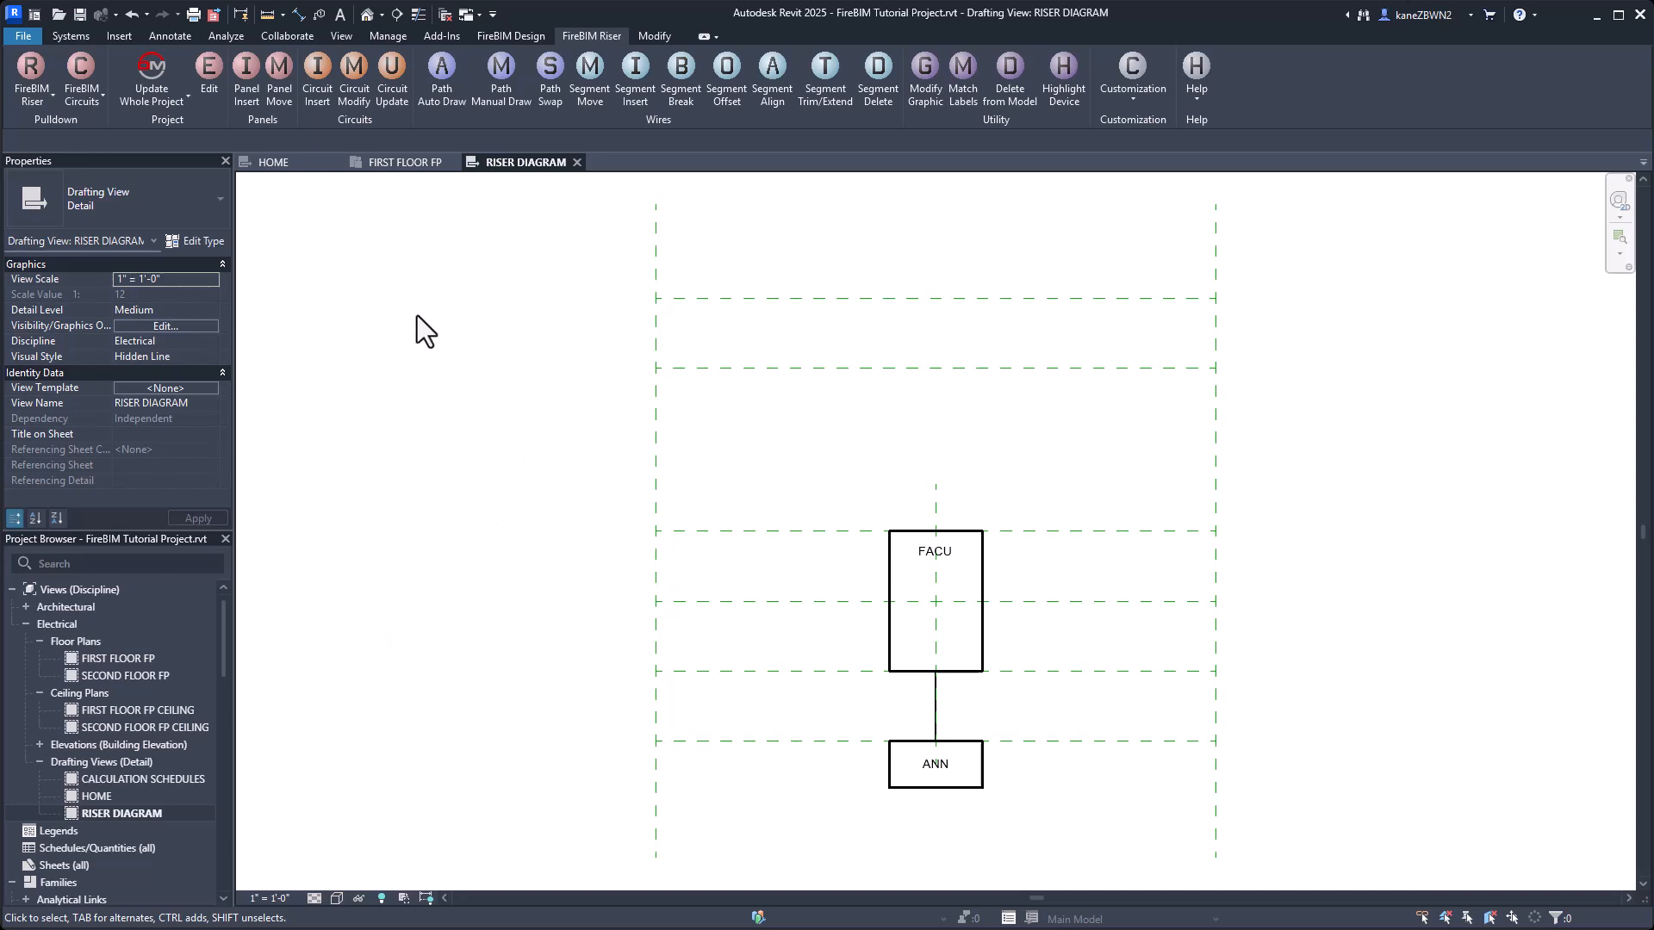
left_click(319, 86)
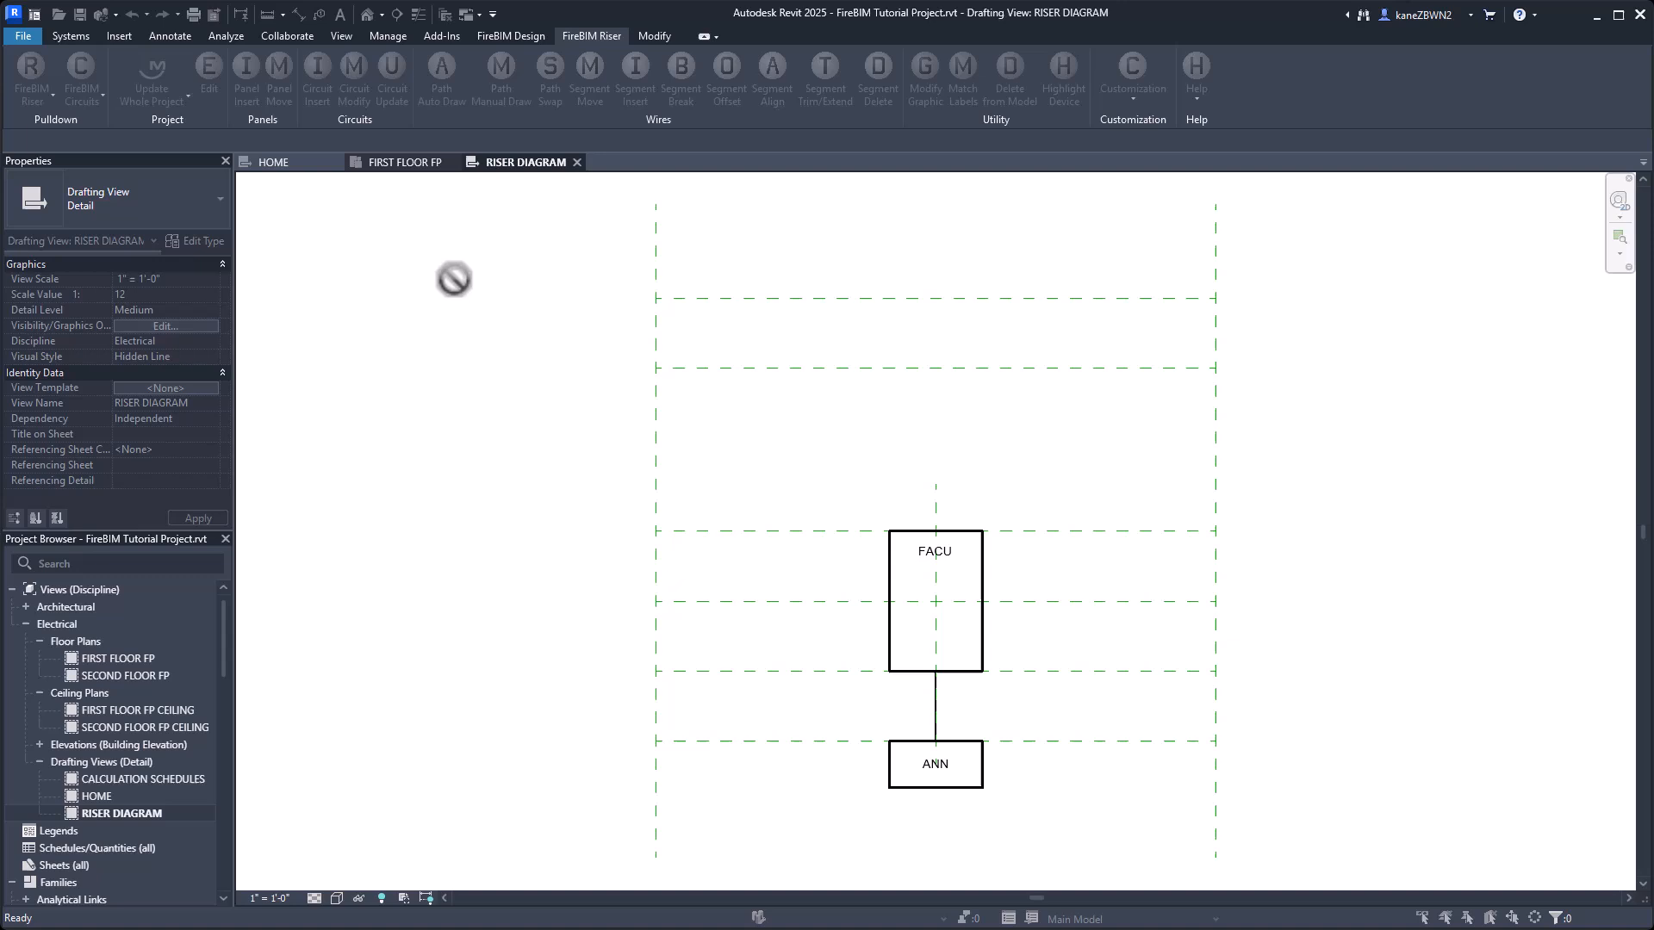
left_click(893, 572)
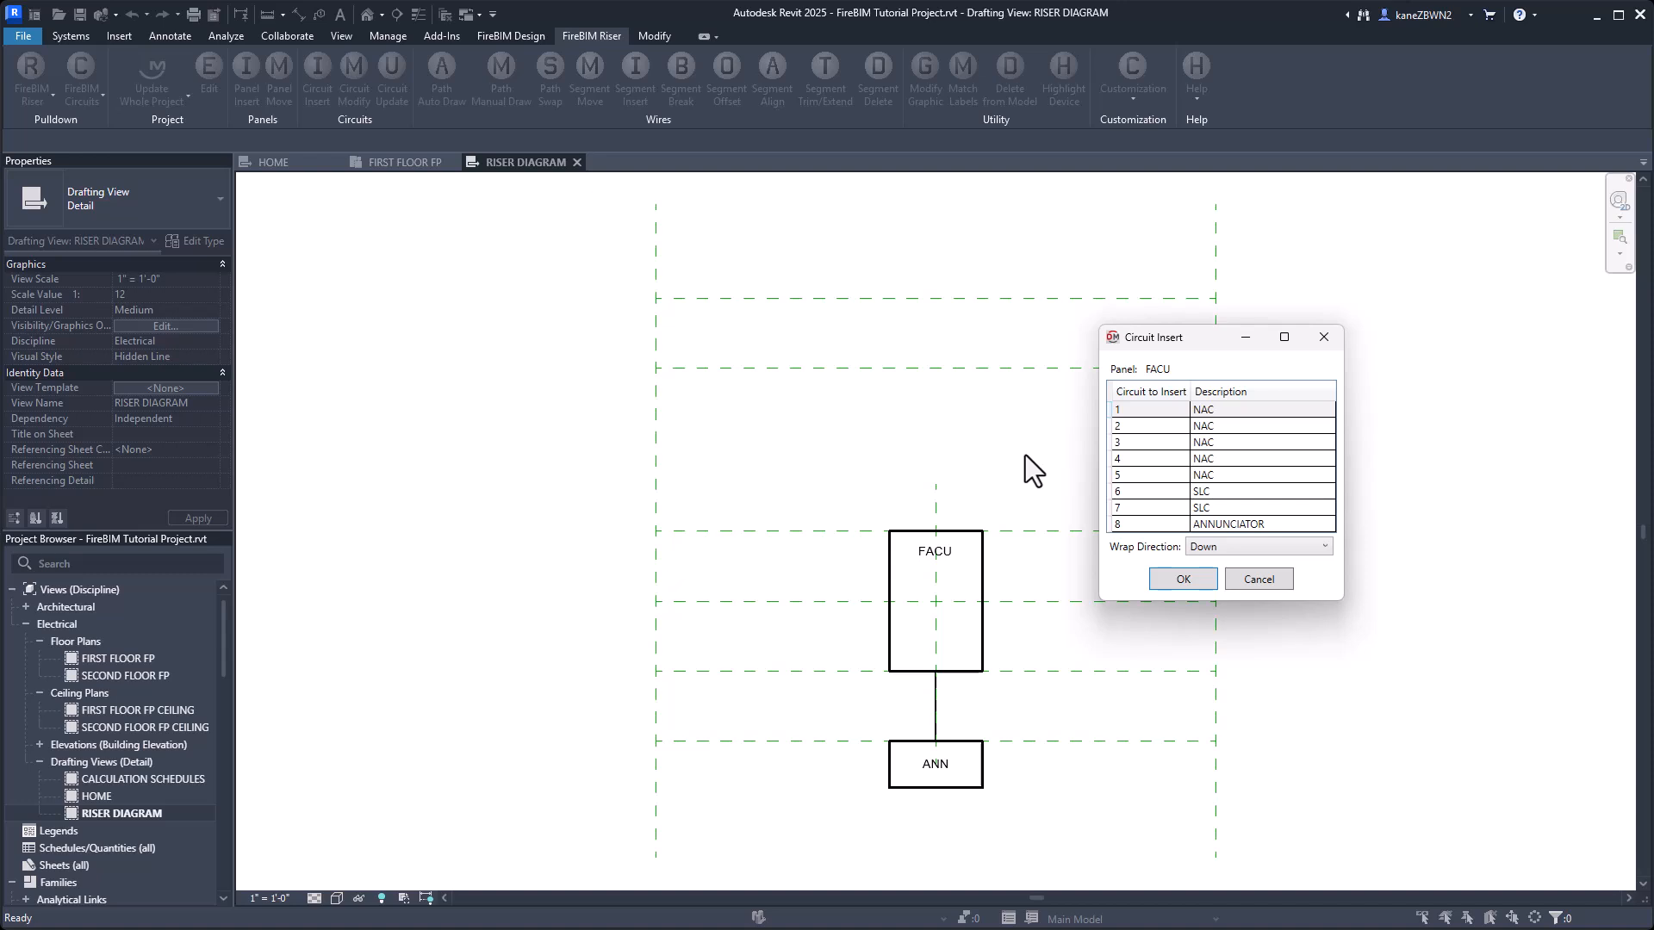
left_click(1218, 444)
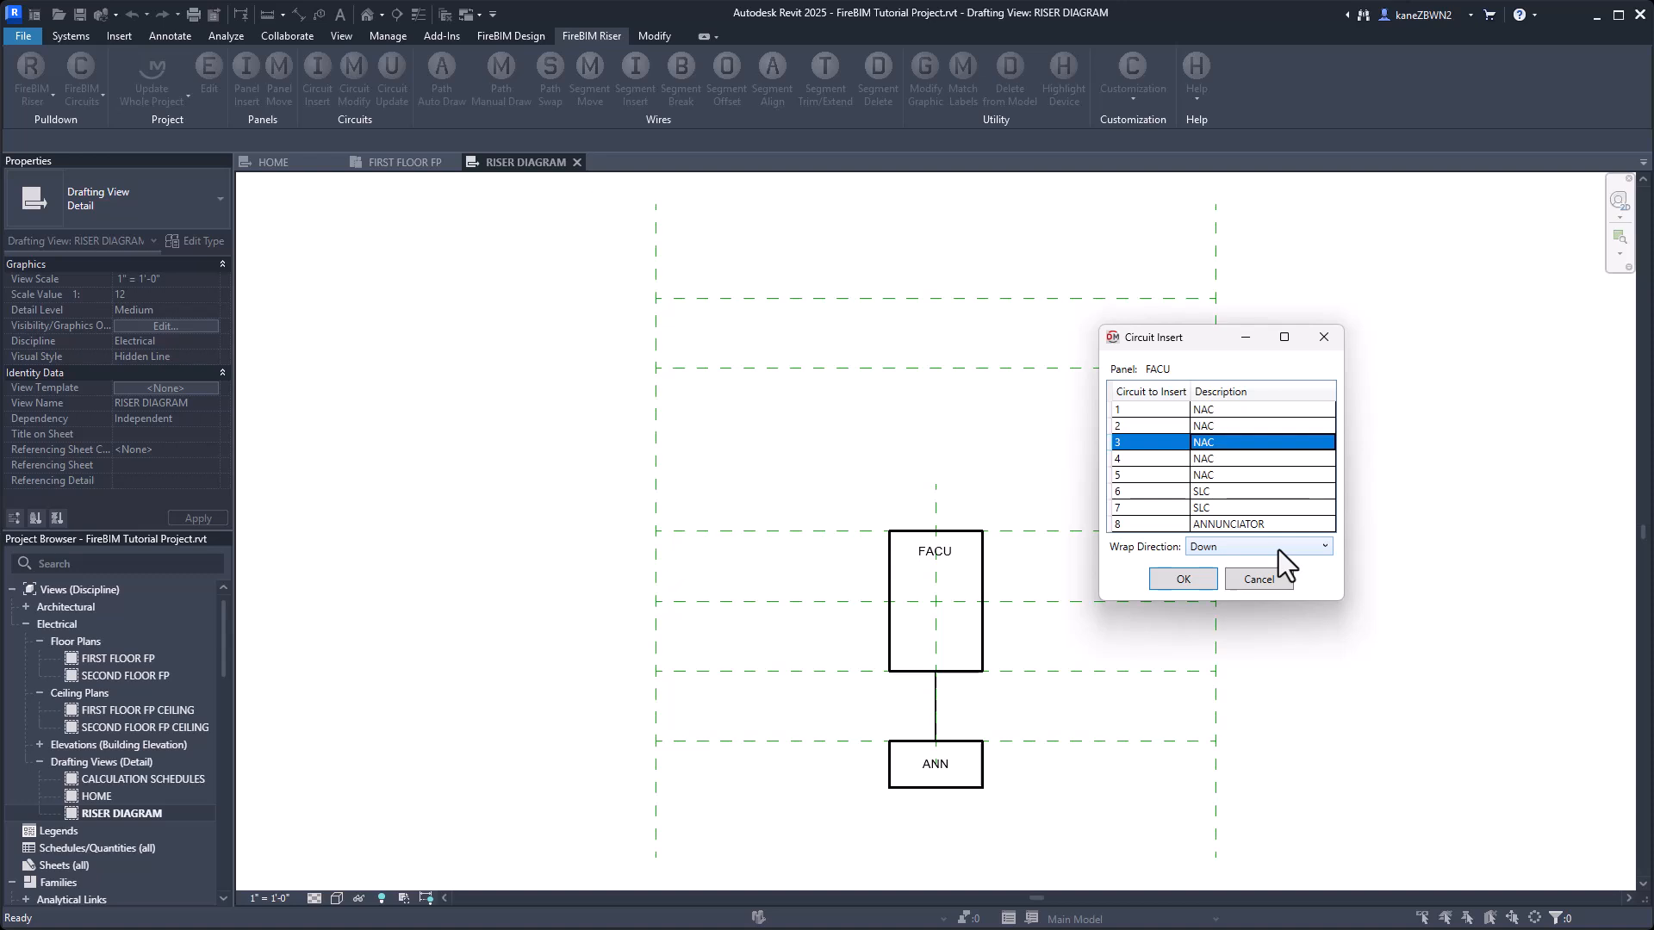
left_click(1189, 583)
Place circuit 3 at the right end of the topmost horizontal guide line, with its wrap point far out to the right.
middle_click_drag(1371, 414, 1160, 440)
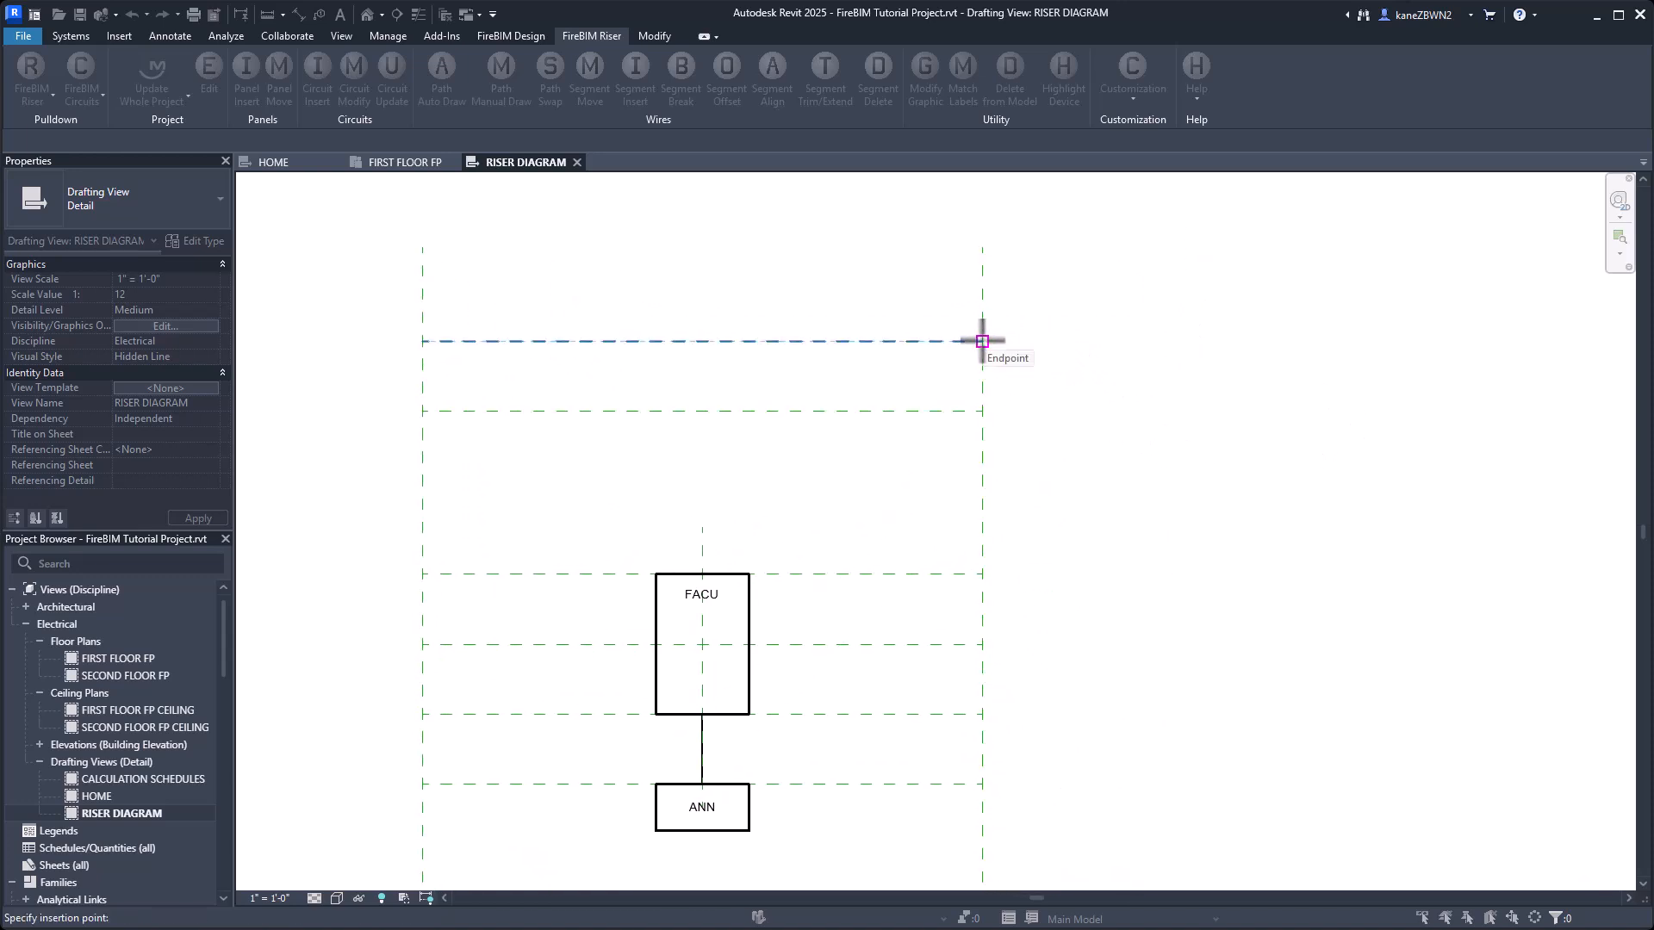
left_click(982, 341)
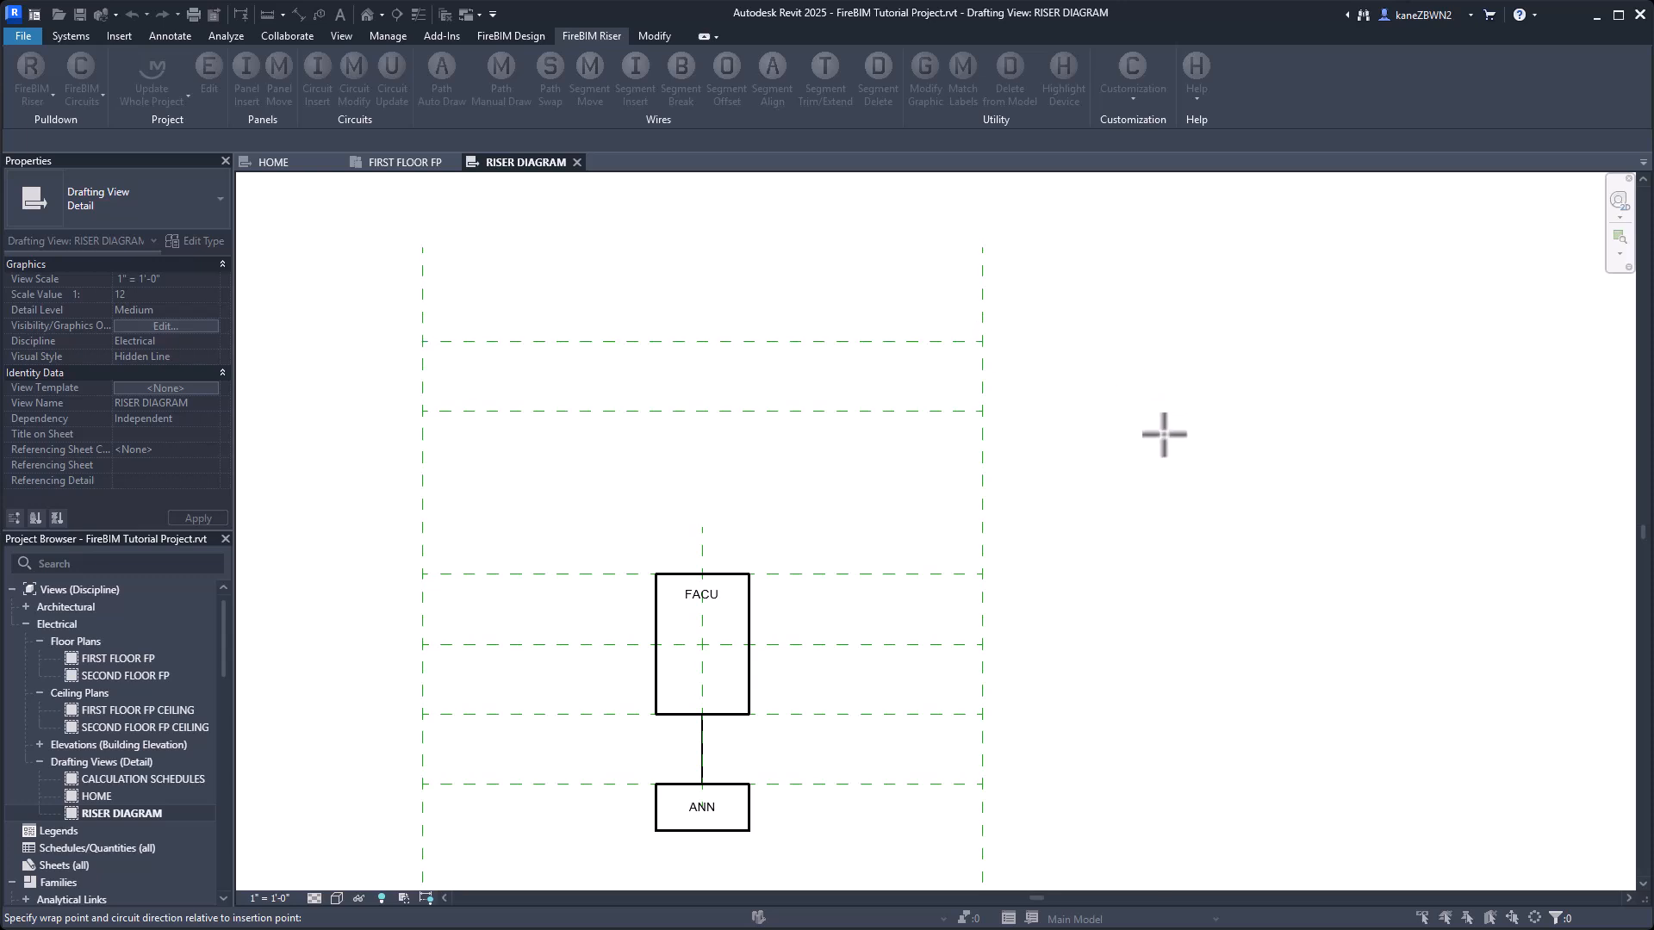
scroll(1163, 435, "down", 1)
scroll(1232, 412, "down", 1)
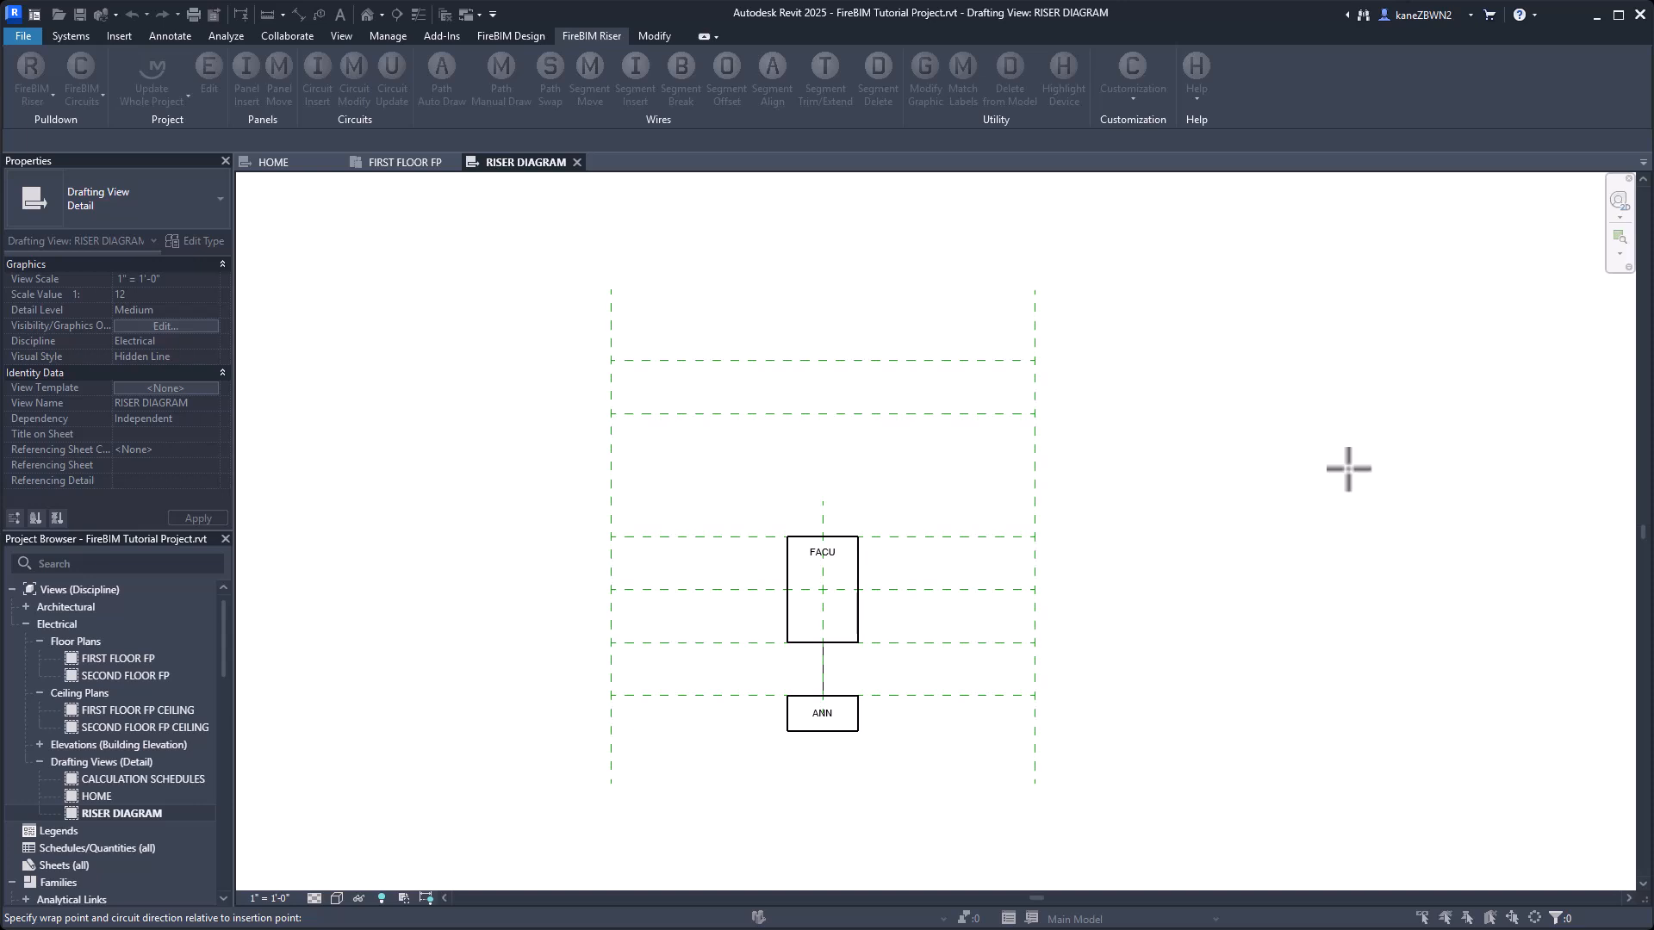
middle_click_drag(1364, 454, 1044, 466)
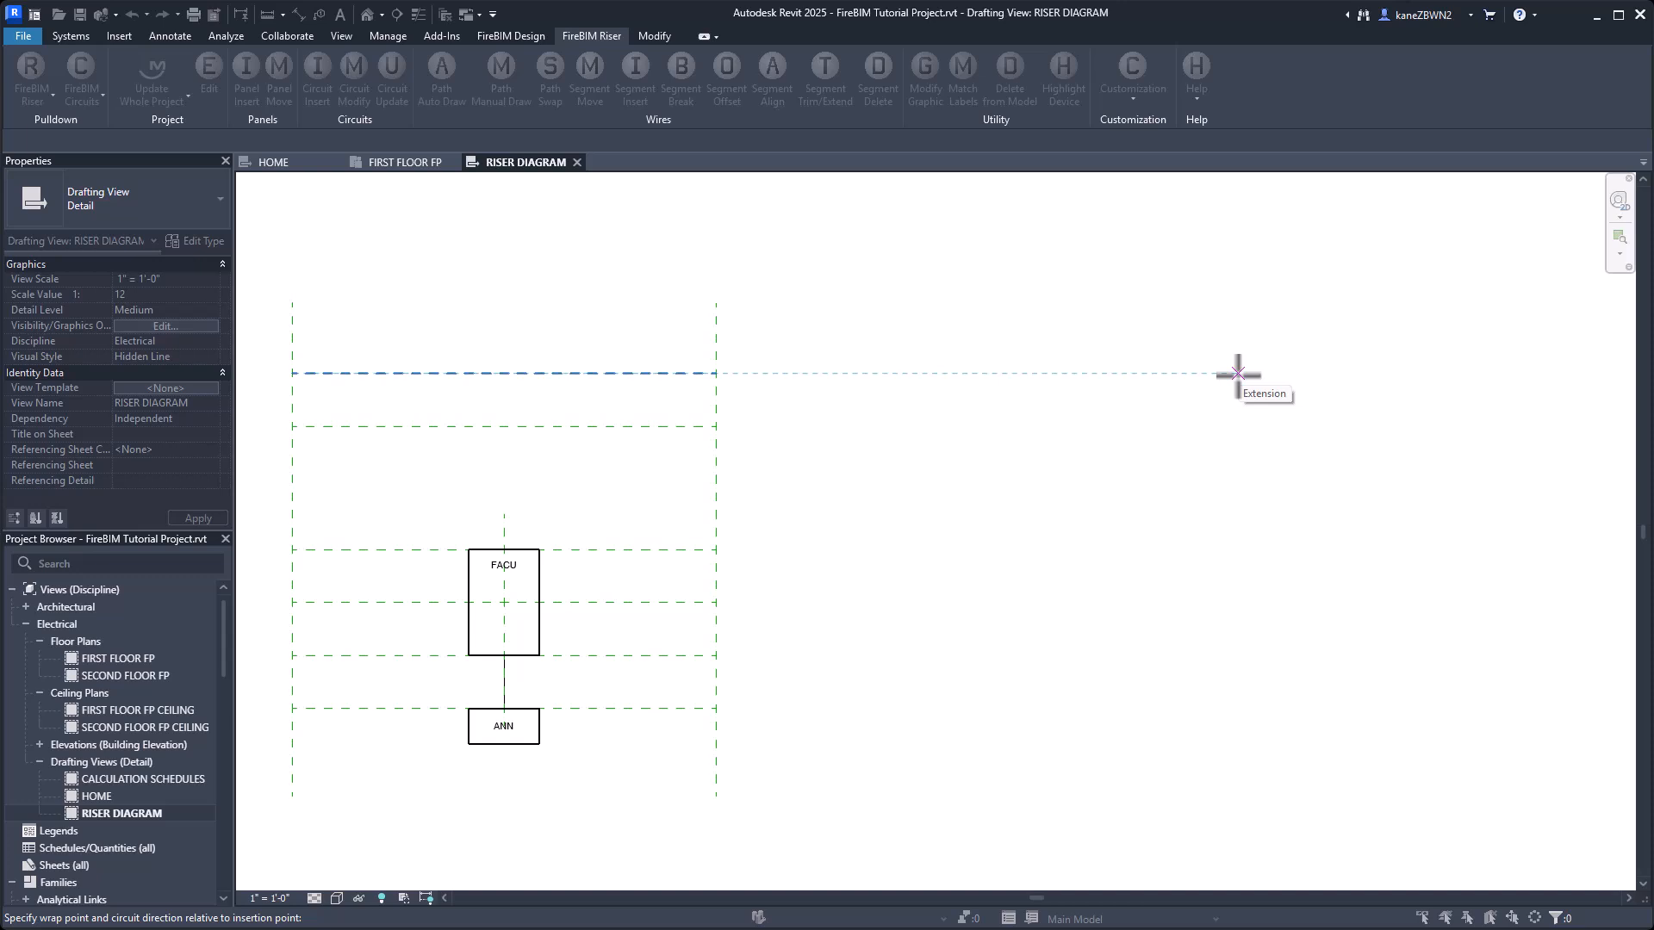
left_click(1542, 373)
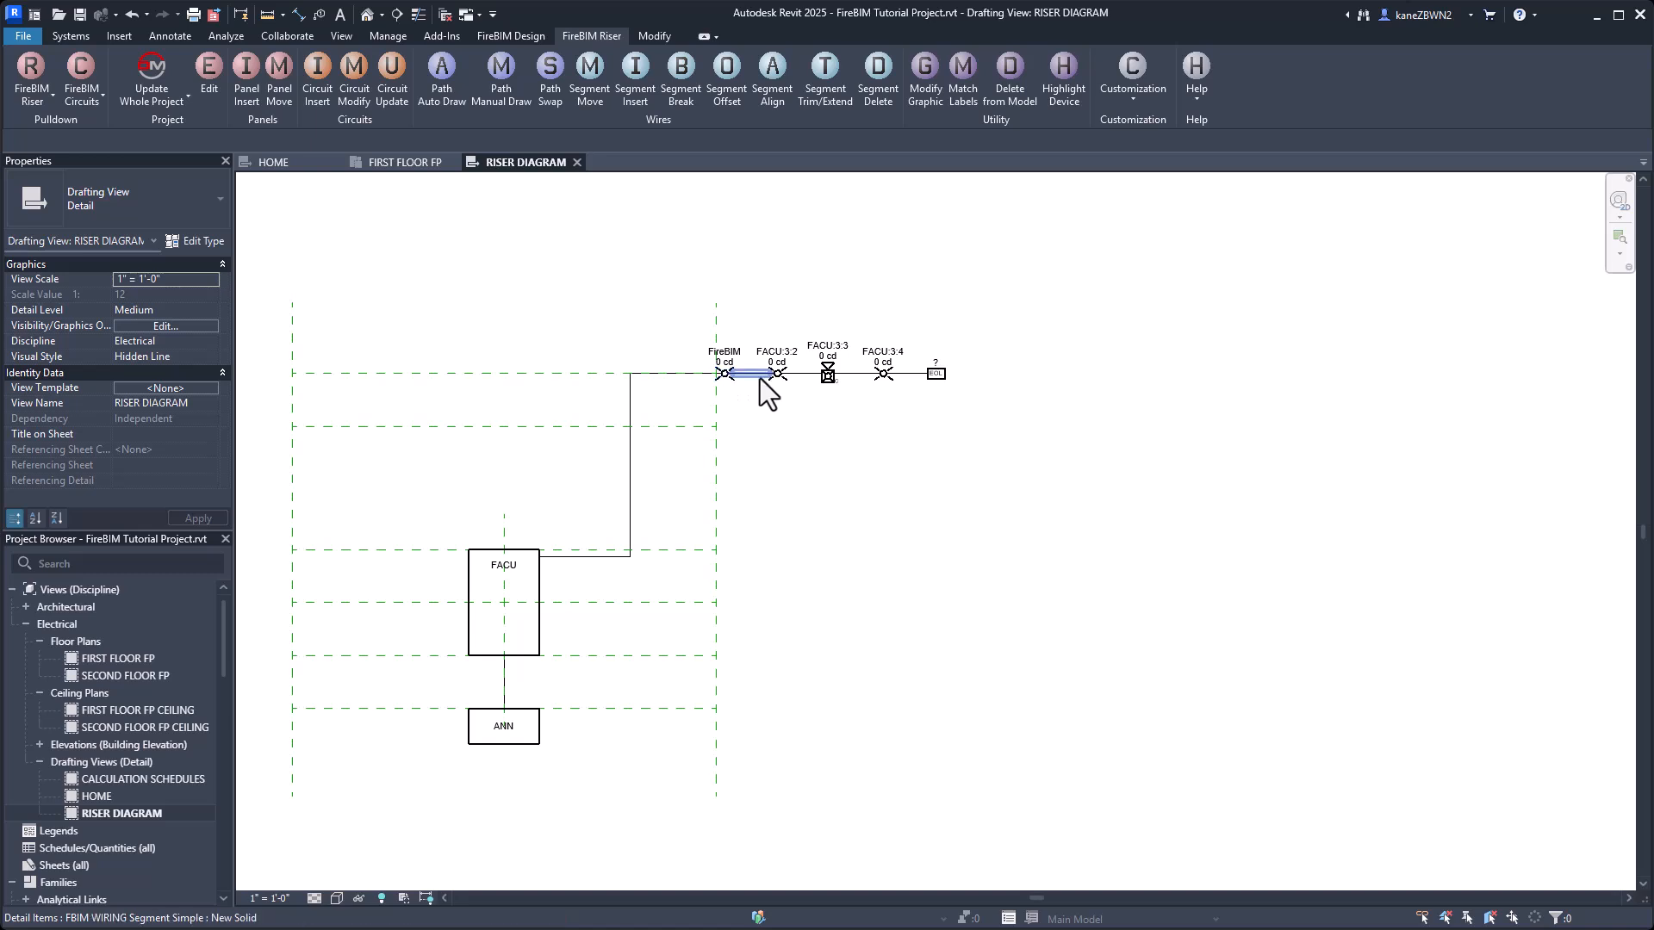
Insert FACU's NAC circuit 1 with wrap direction Down at the right end of the fourth guide line from the top, running right.
middle_click_drag(886, 617, 1010, 519)
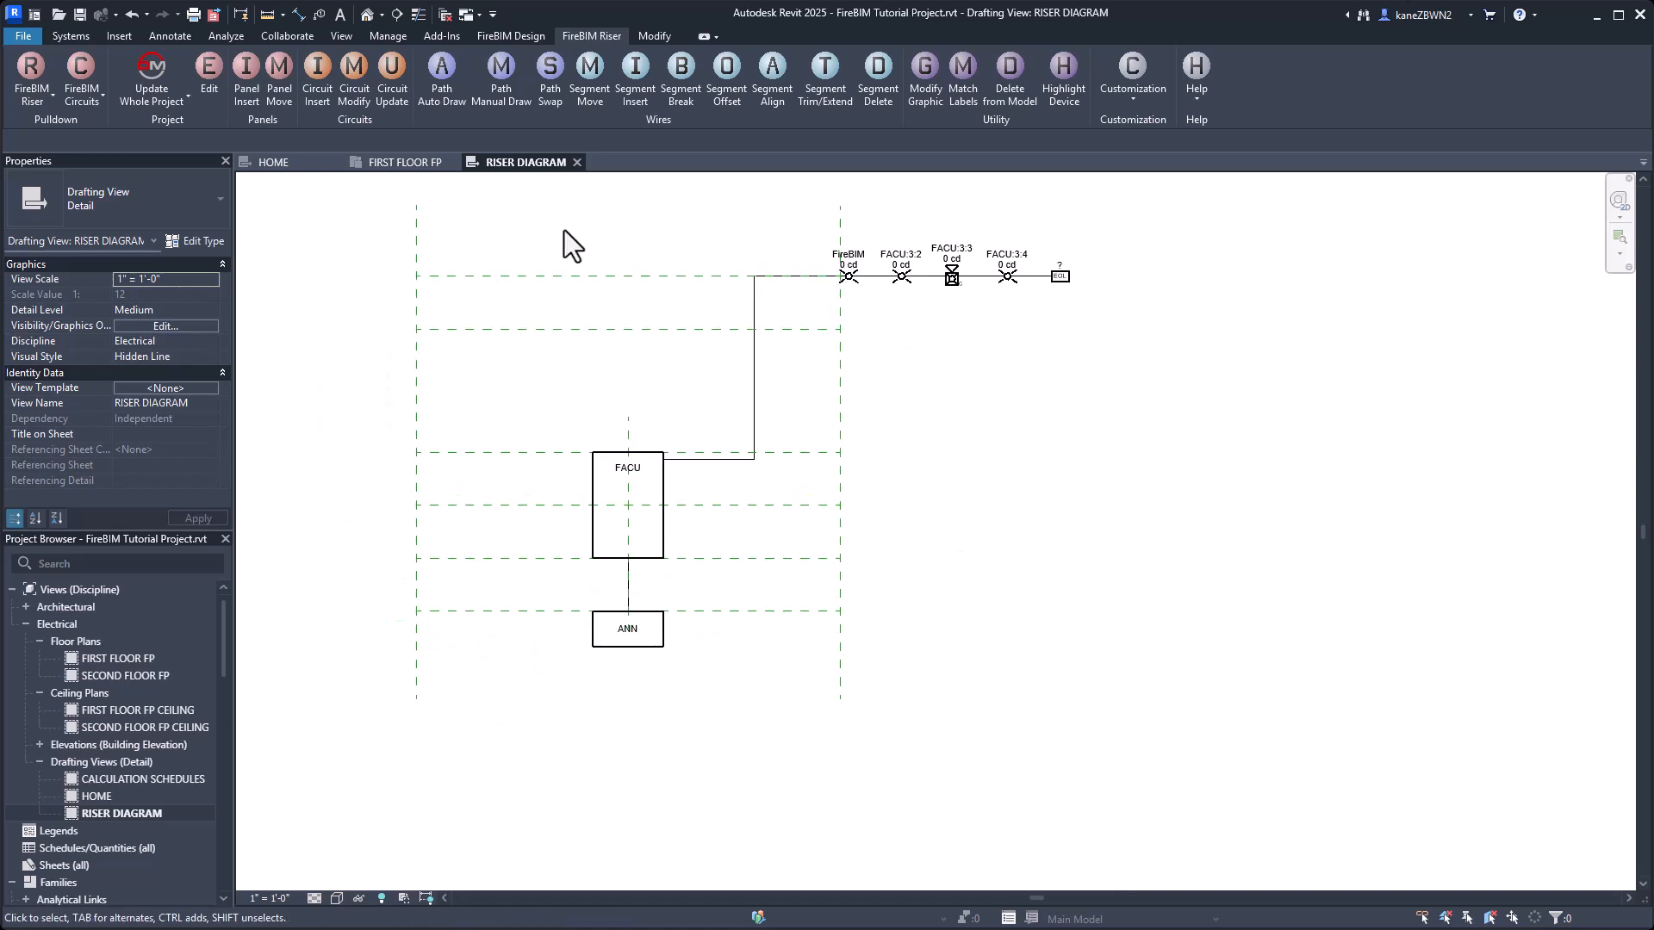
left_click(598, 484)
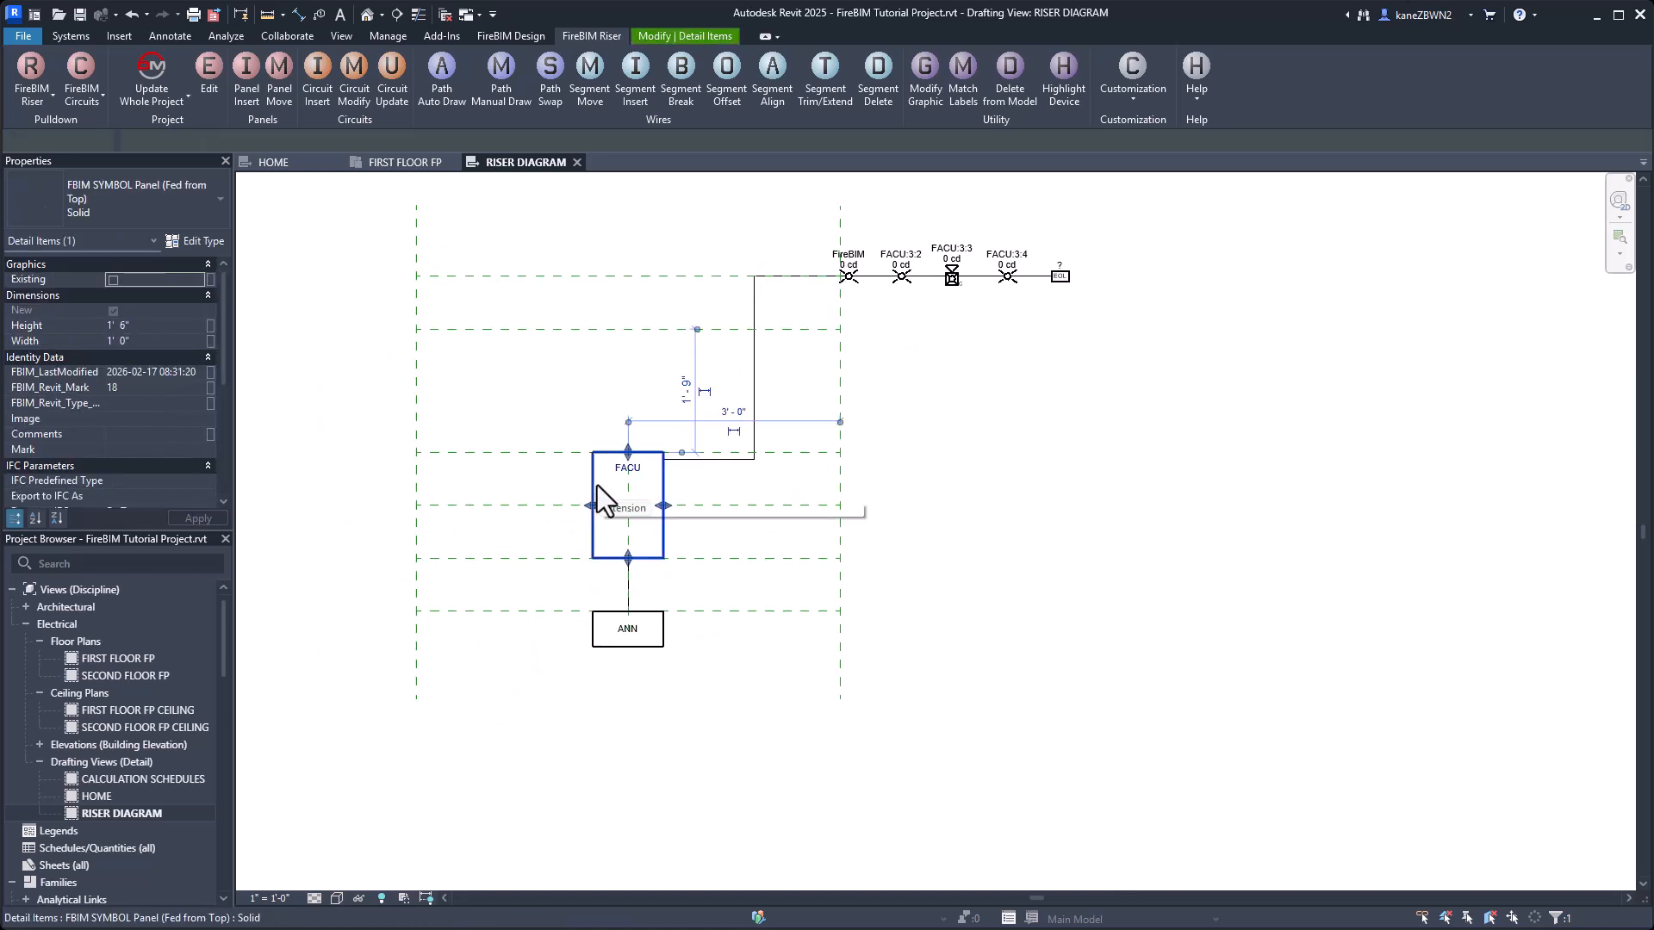
left_click(318, 85)
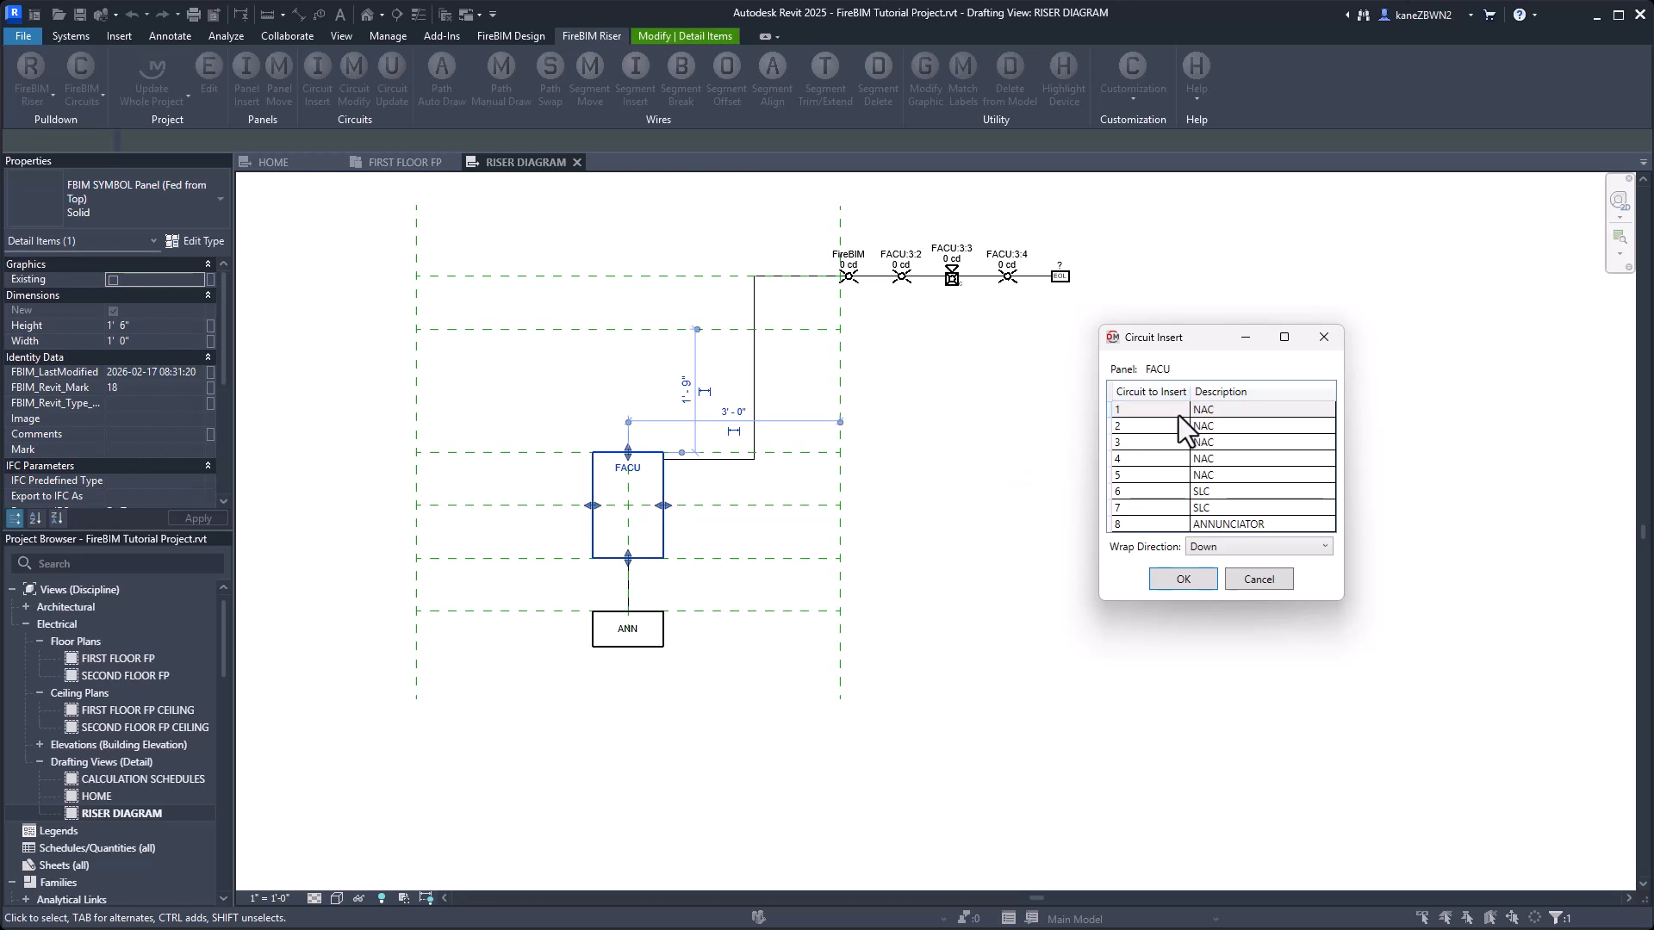
left_click(1187, 586)
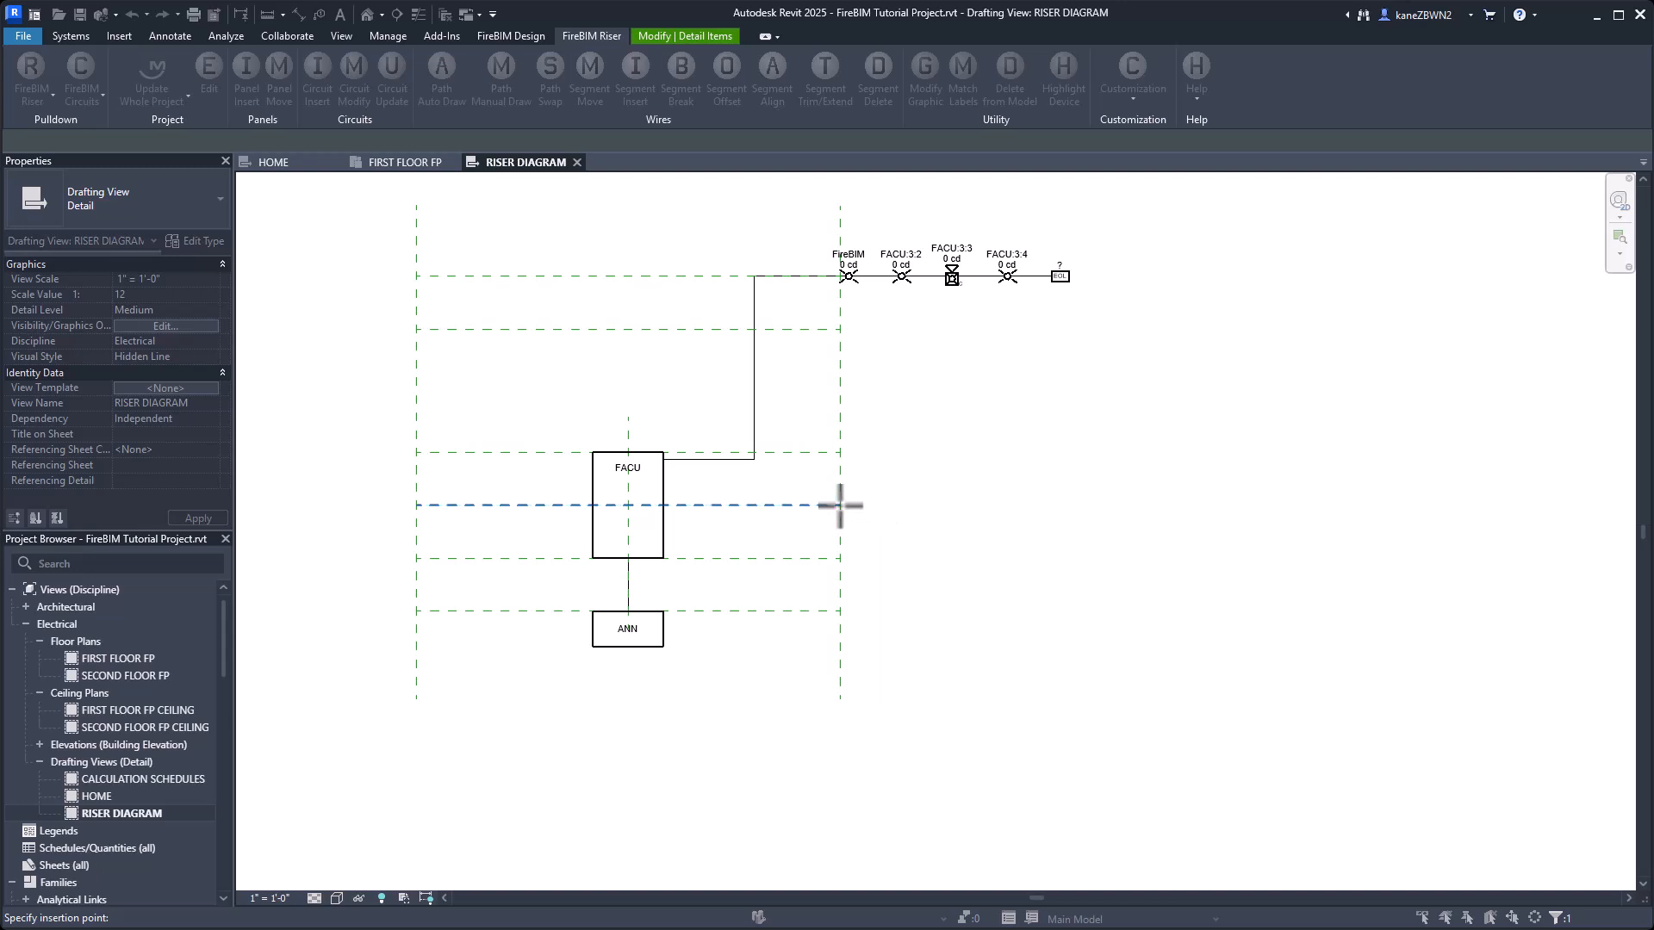
middle_click_drag(1421, 530, 1198, 524)
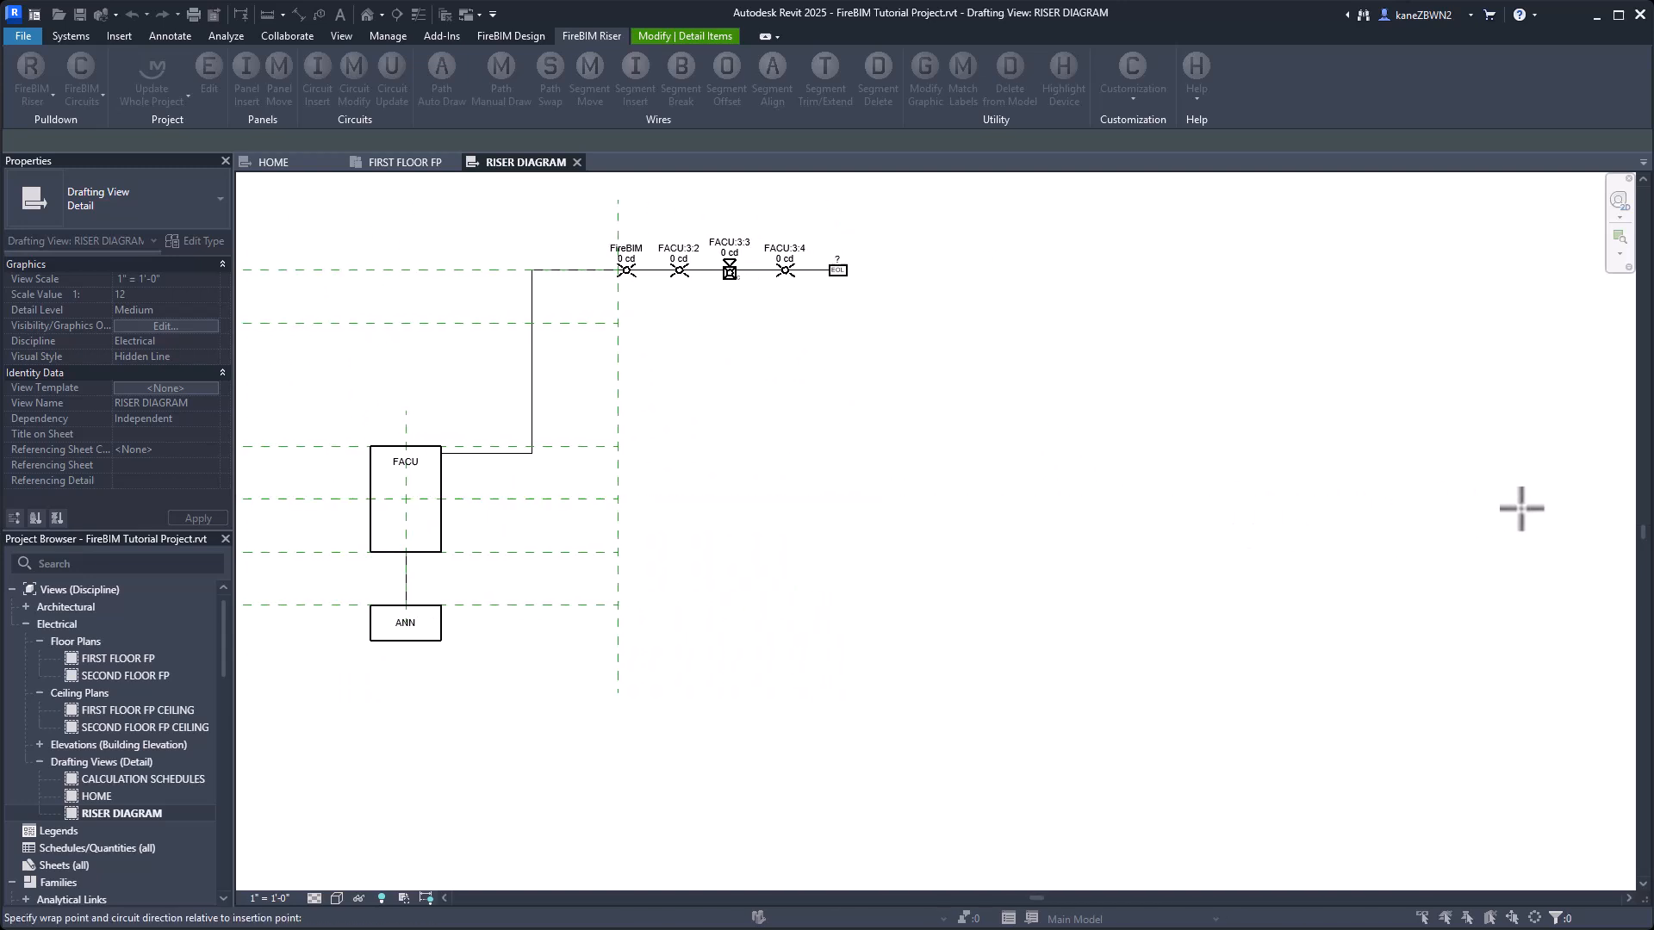
left_click(1606, 498)
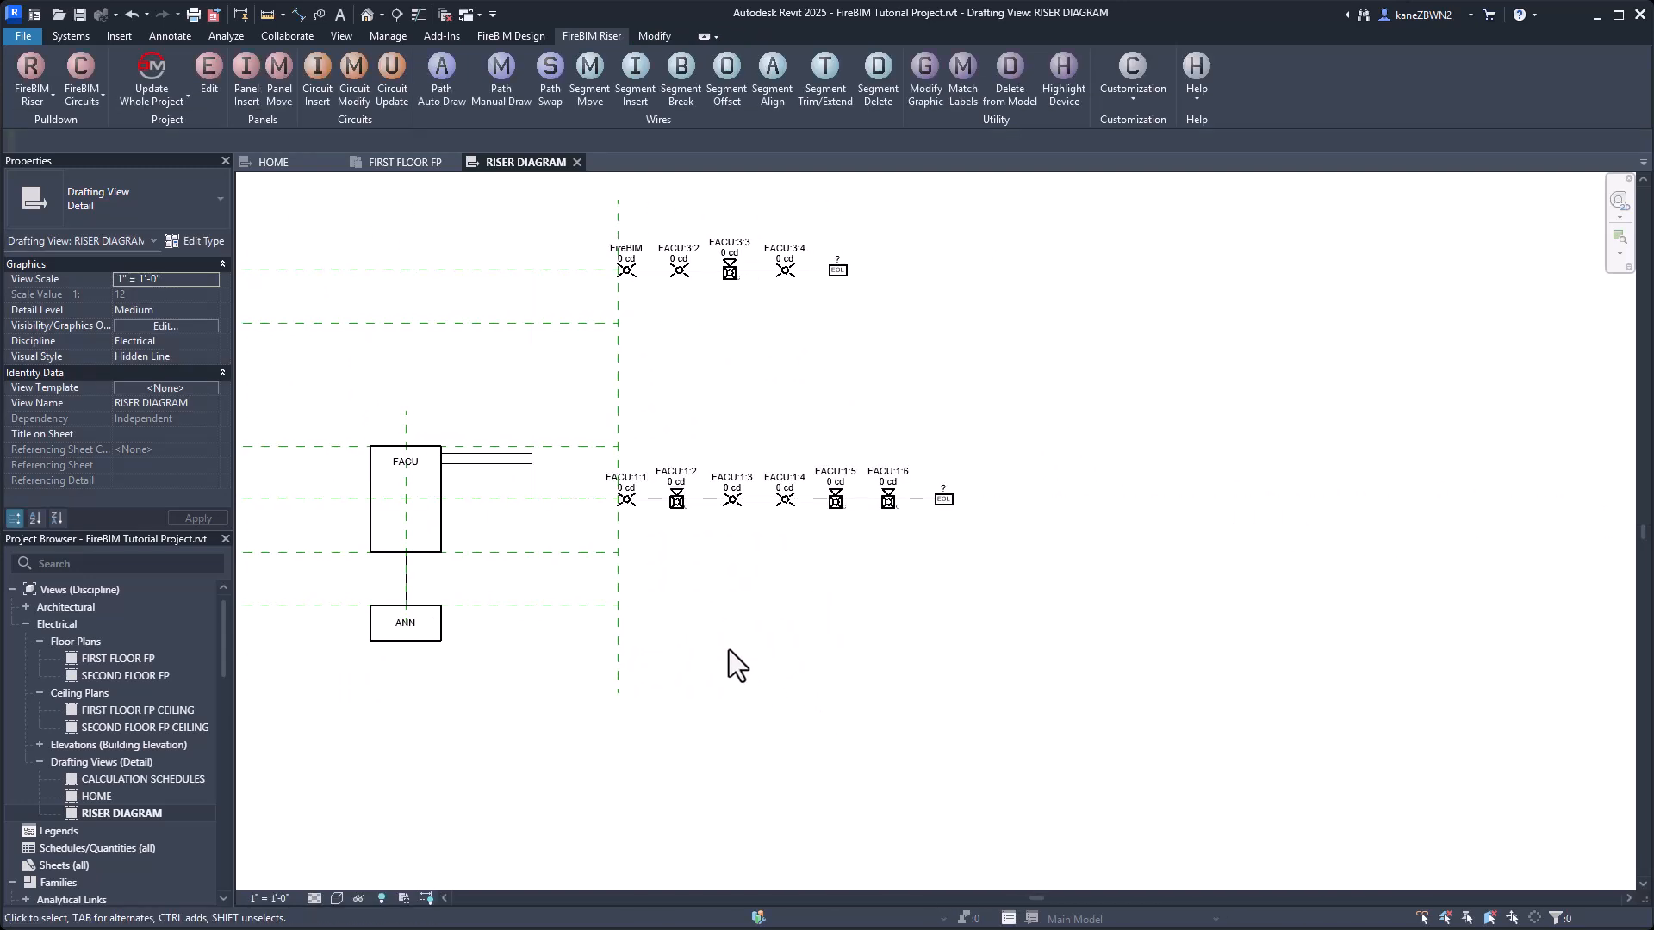
Insert FACU's SLC circuit 7 with wrap direction Down at the left end of the topmost guide line, running left.
middle_click_drag(812, 650, 1313, 677)
key("Return")
left_click(870, 528)
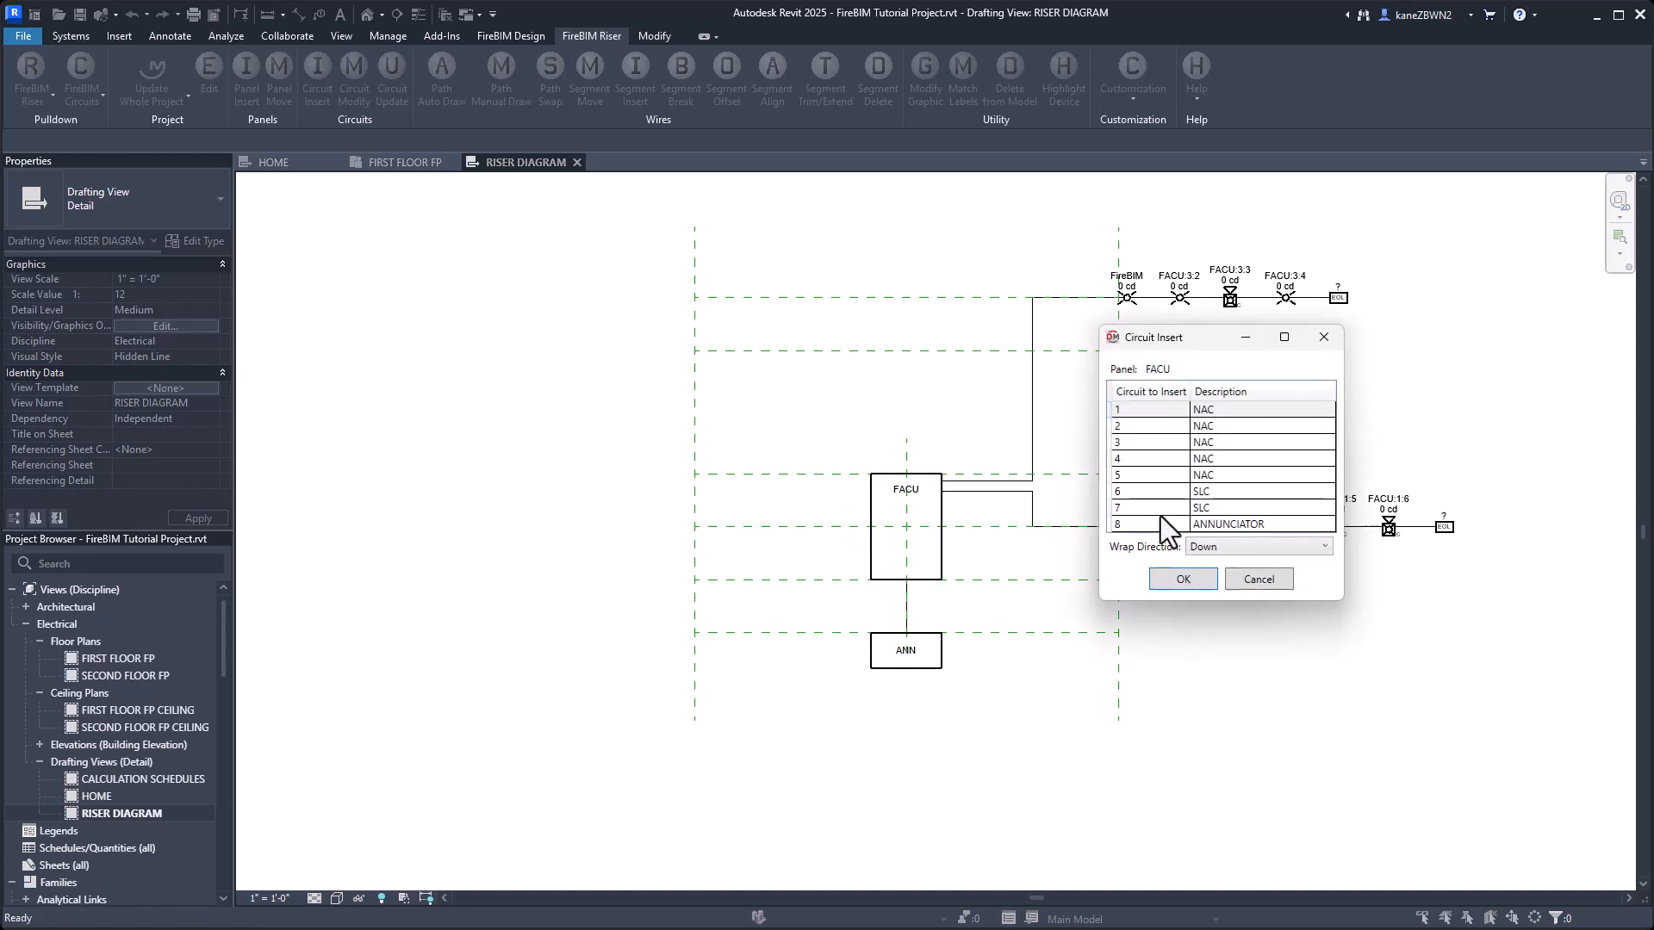
left_click(1175, 509)
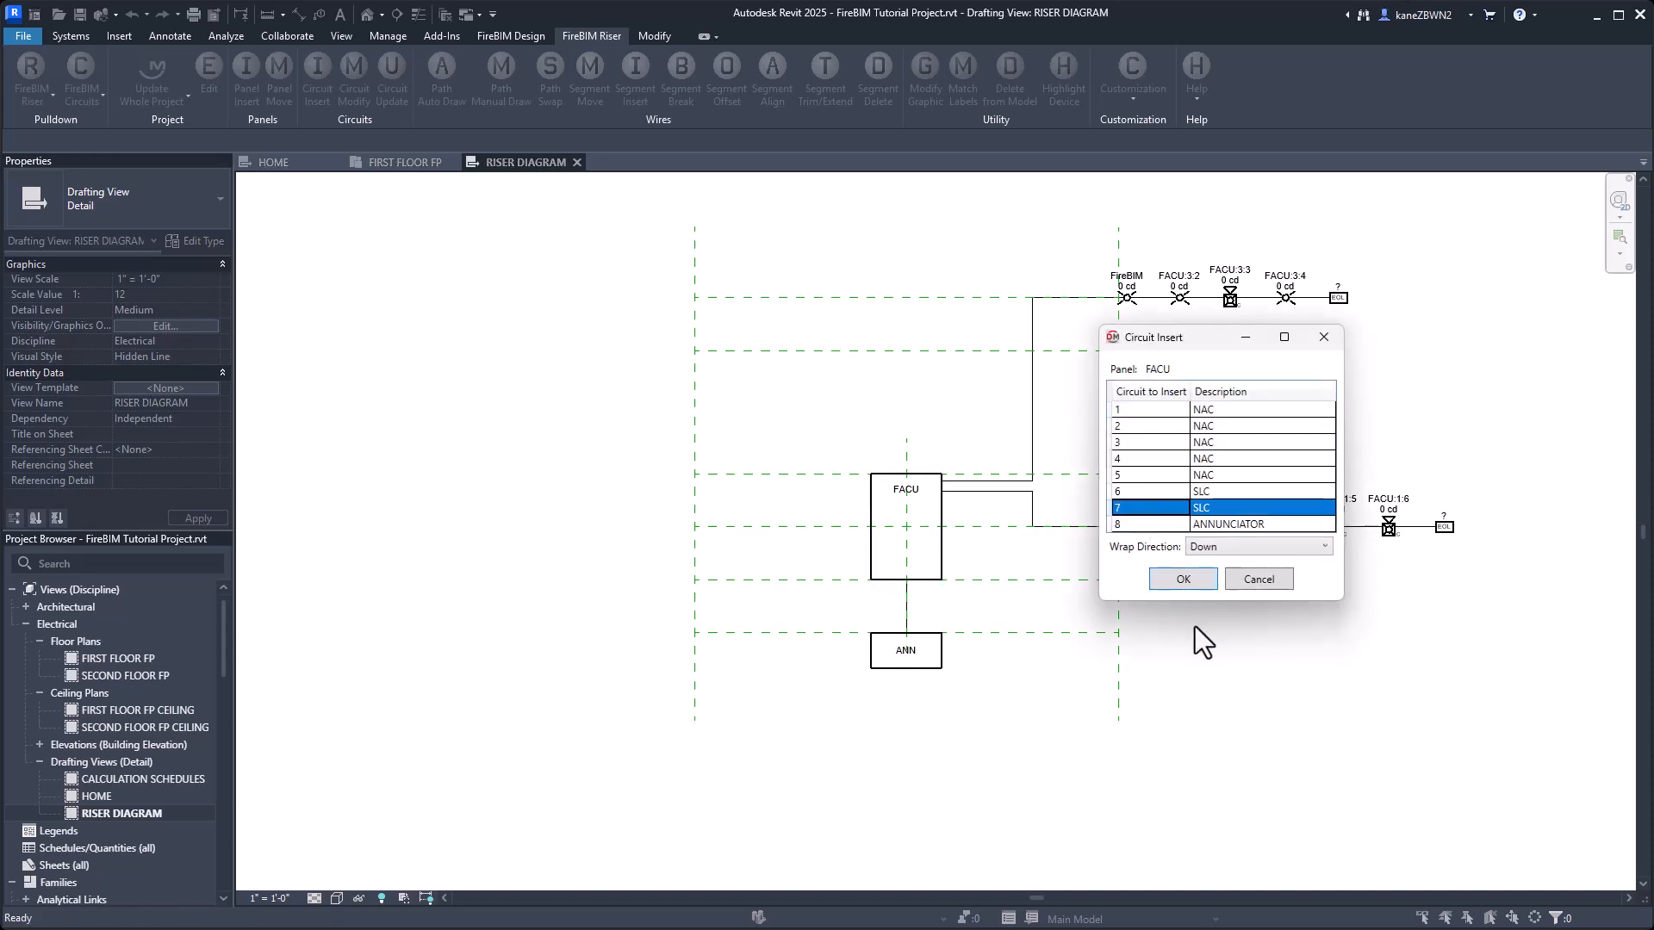
left_click(1185, 583)
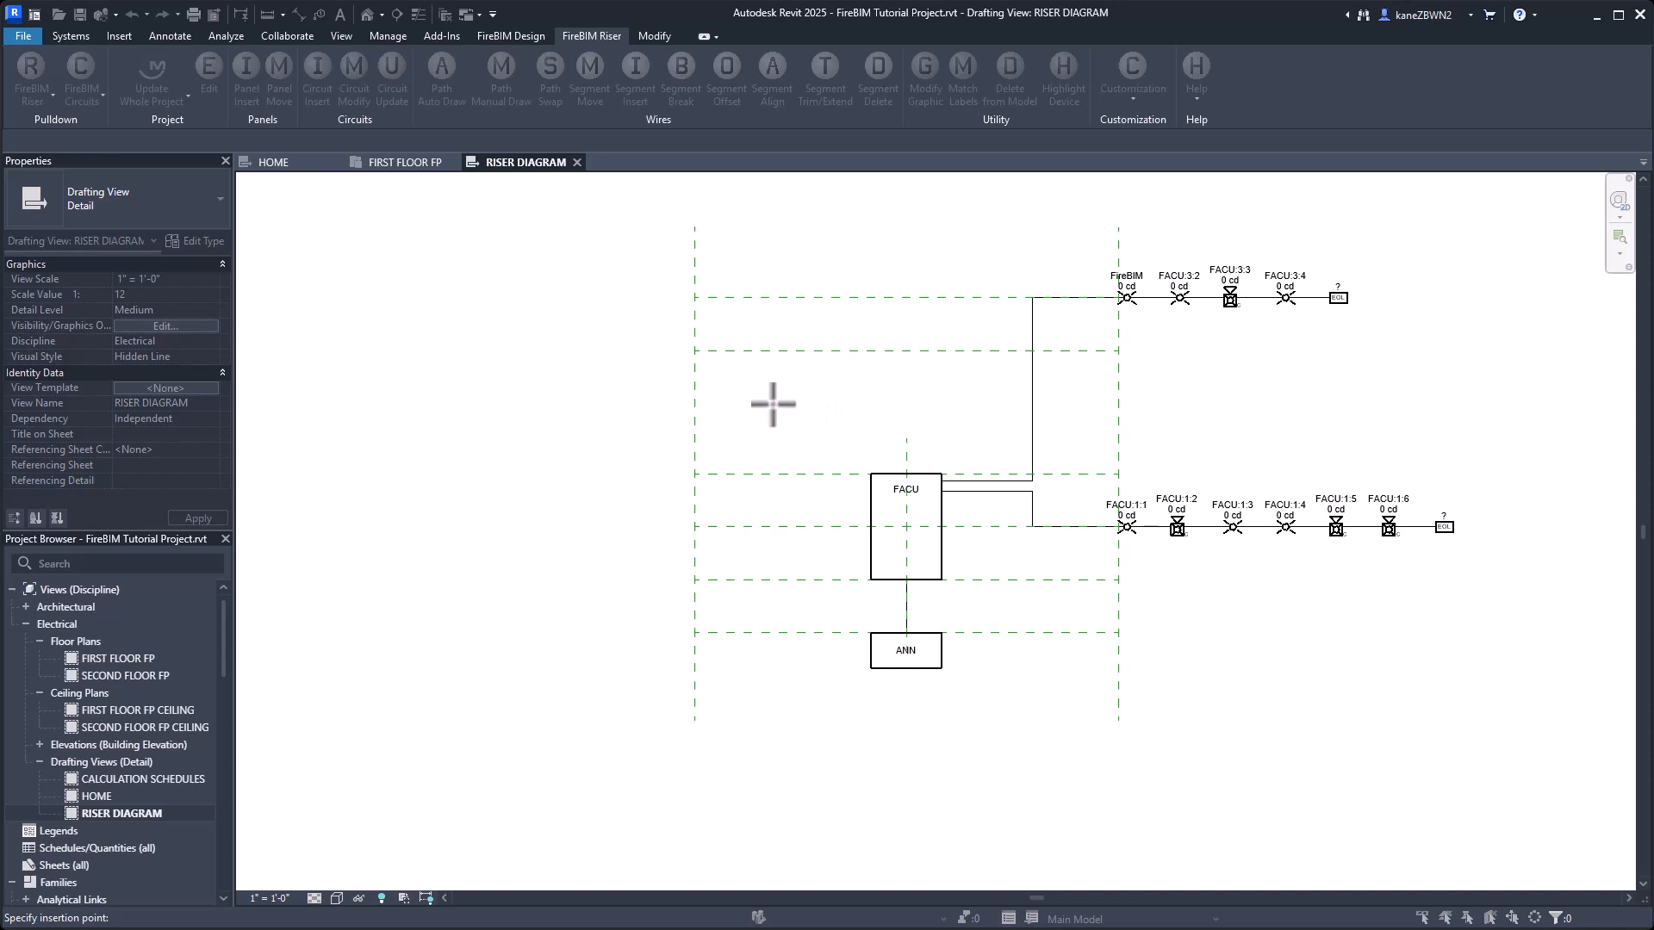
left_click(695, 298)
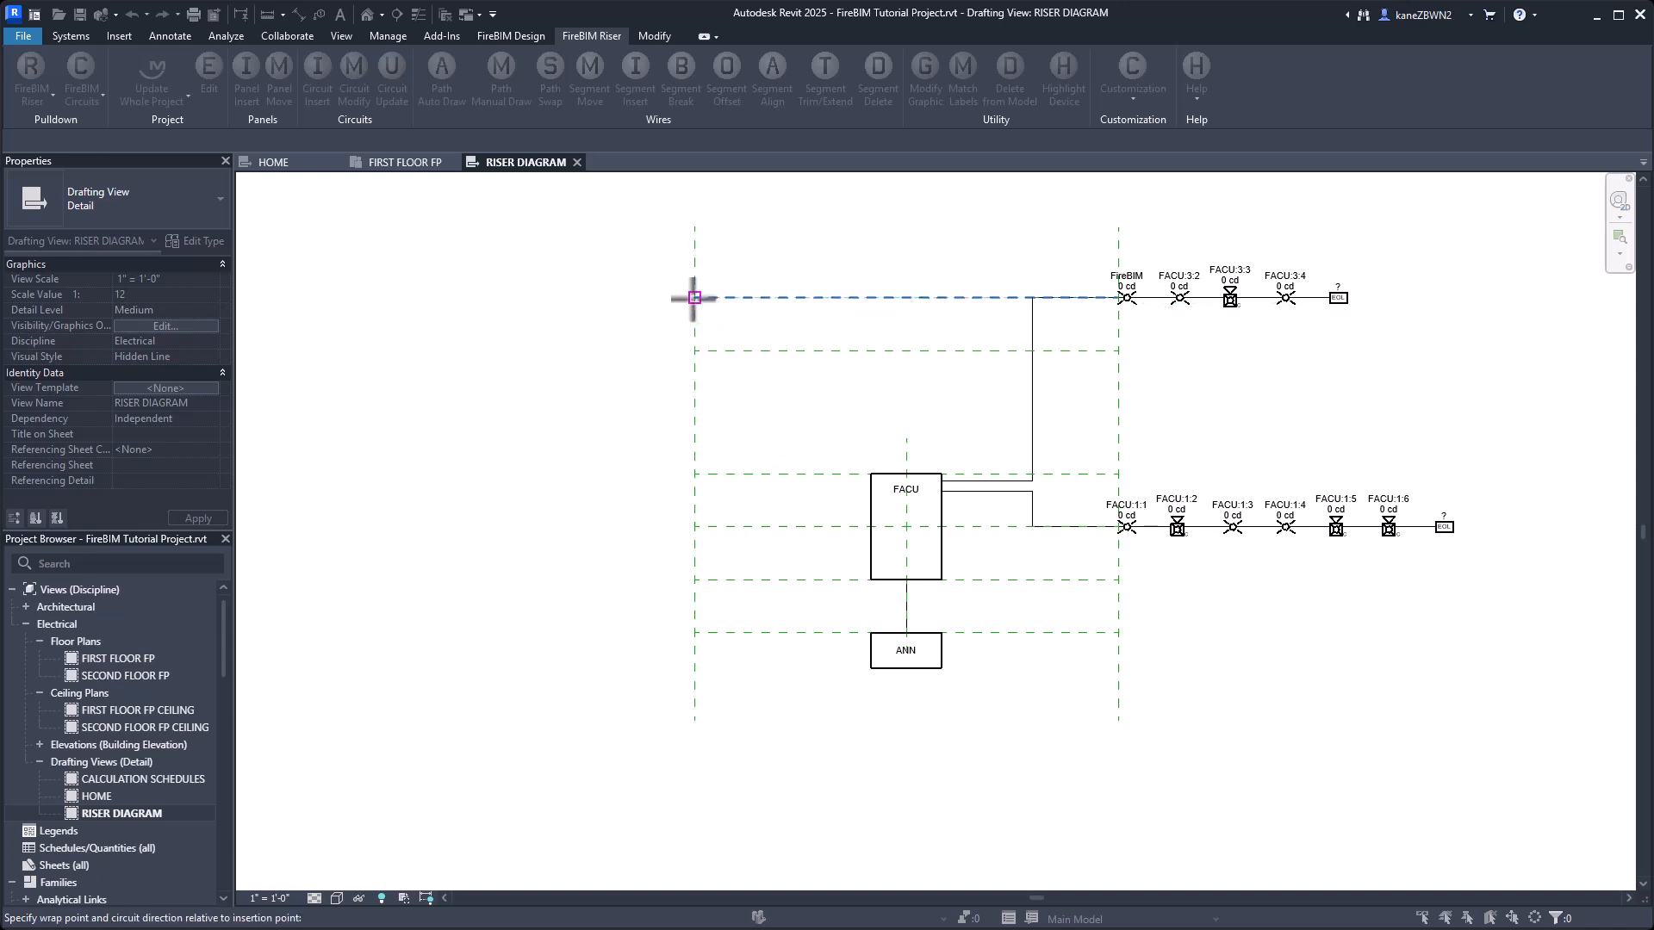
middle_click_drag(525, 328, 1059, 350)
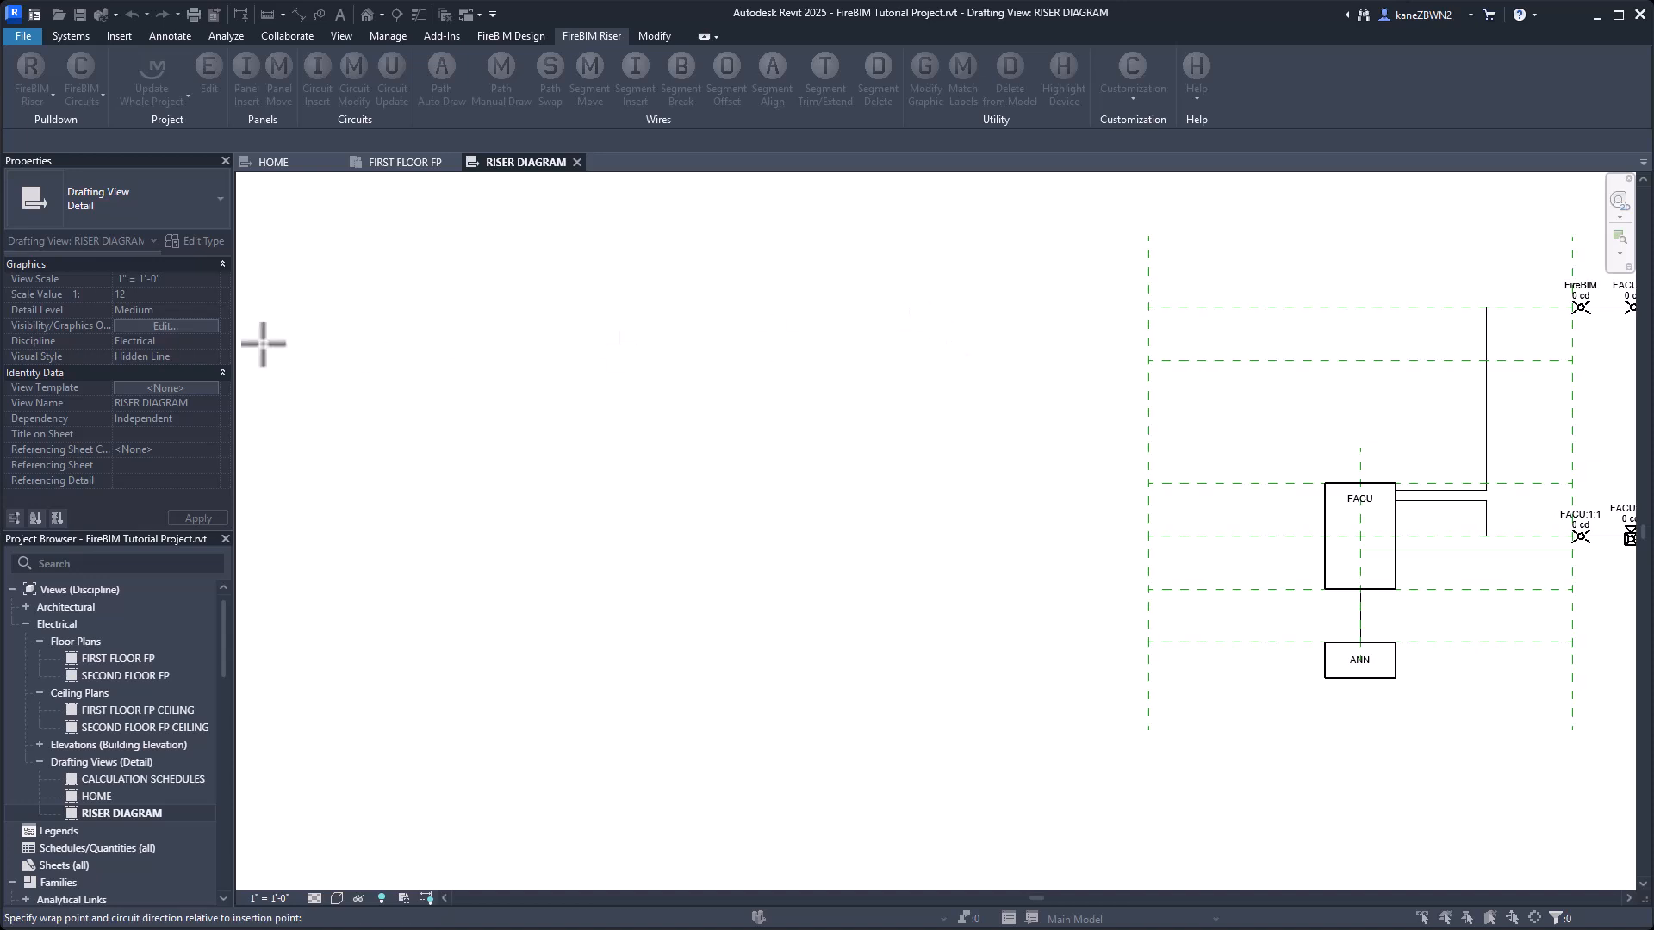
left_click(354, 281)
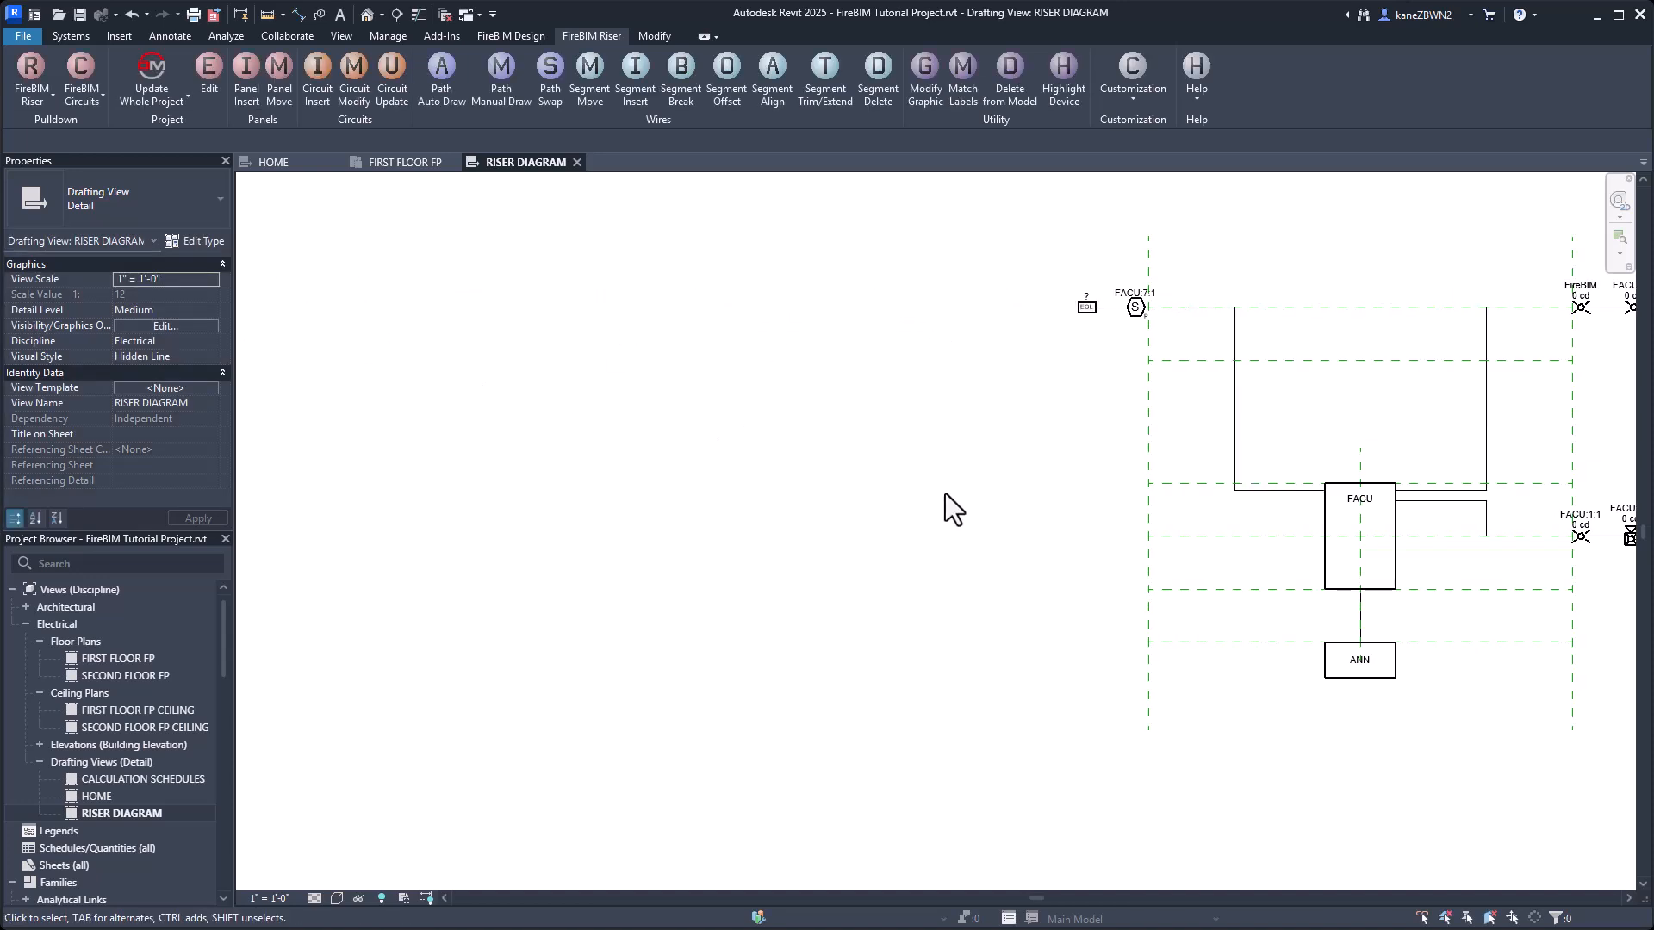
Insert FACU's SLC circuit 6 with wrap direction Down at the left end of the fourth guide line, running left.
left_click(1327, 572)
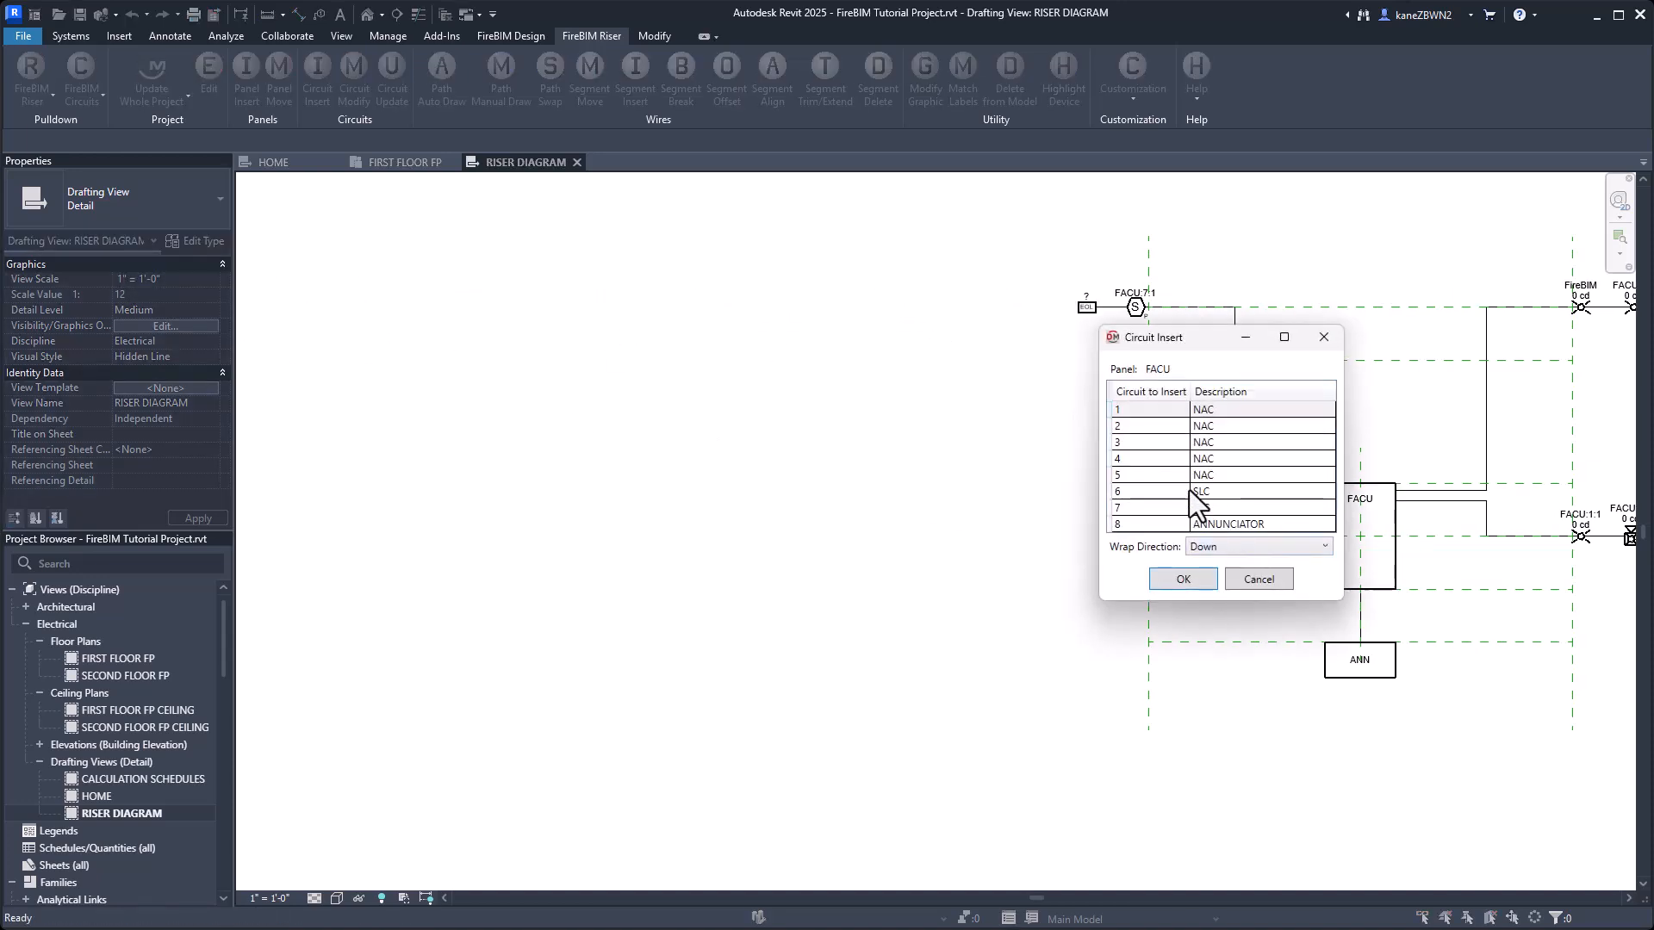
left_click(1137, 494)
left_click(1166, 580)
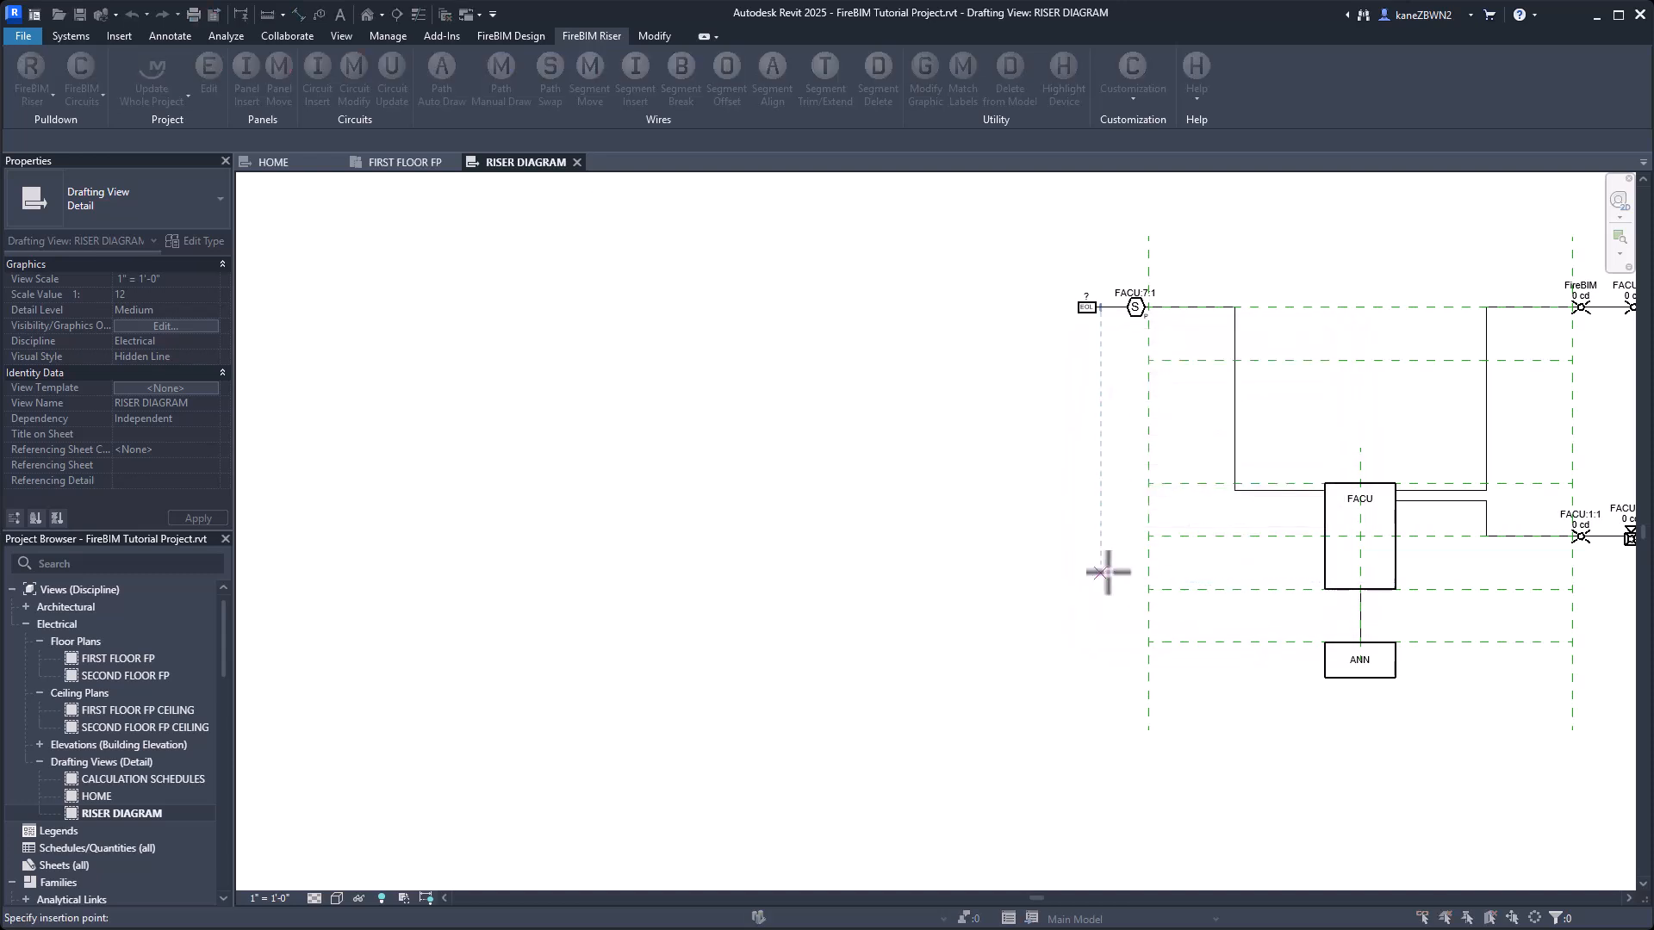
left_click(1140, 538)
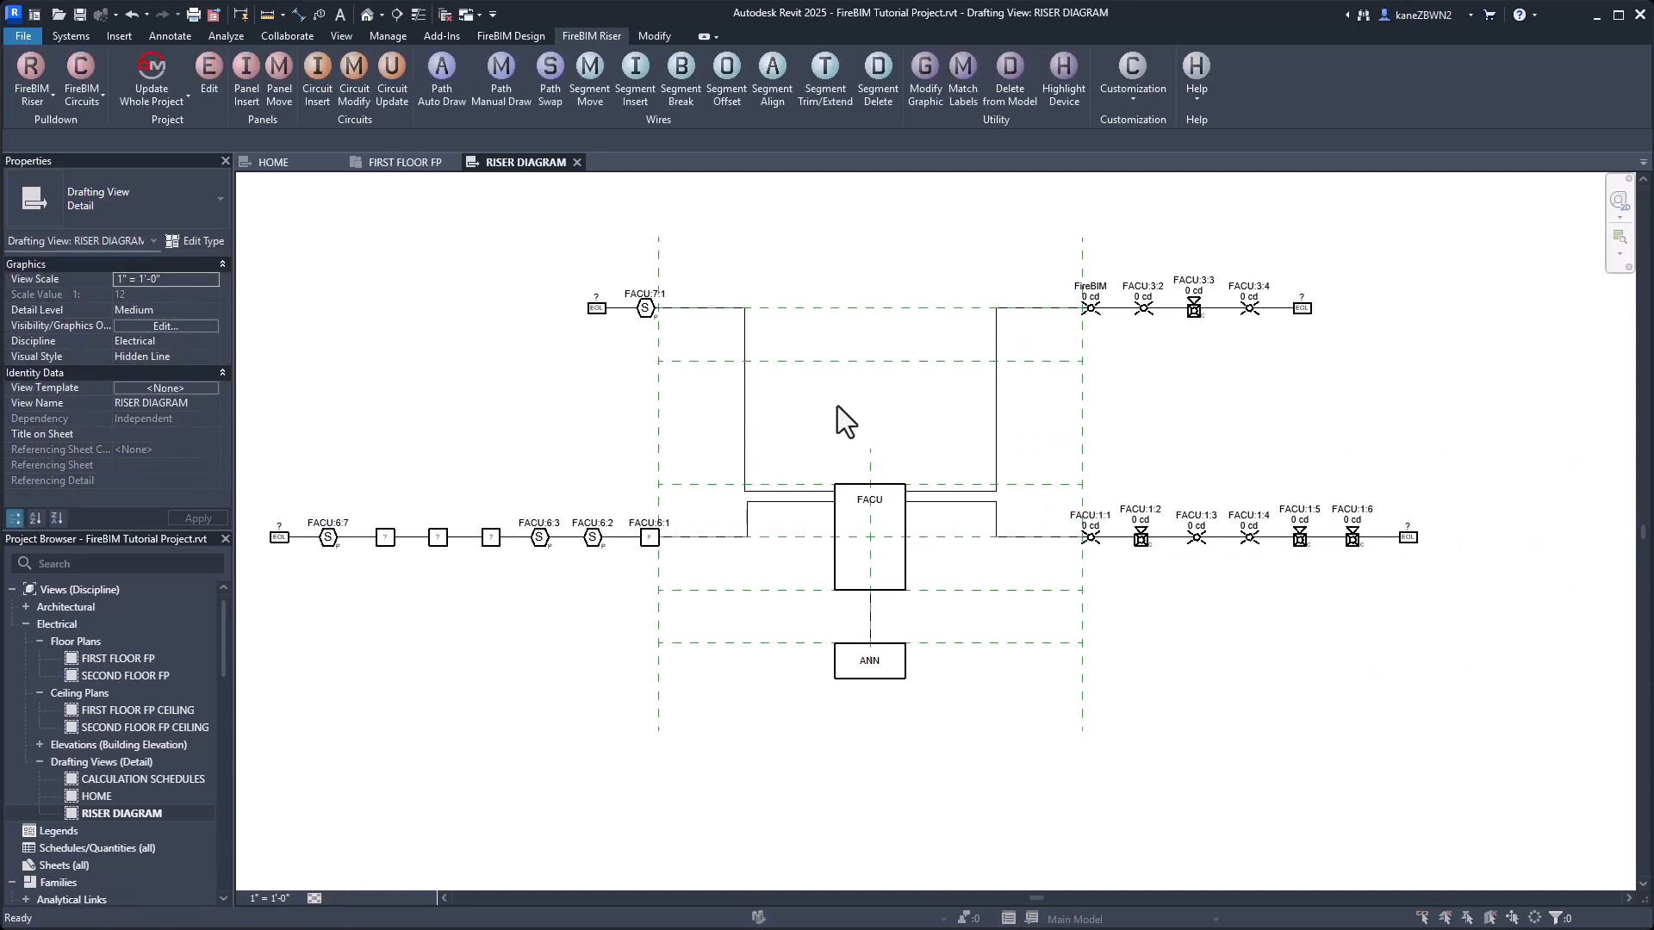
Insert FACU's NAC circuit 2 with wrap direction Down at the right end of the fifth guide line, running right.
left_click(837, 572)
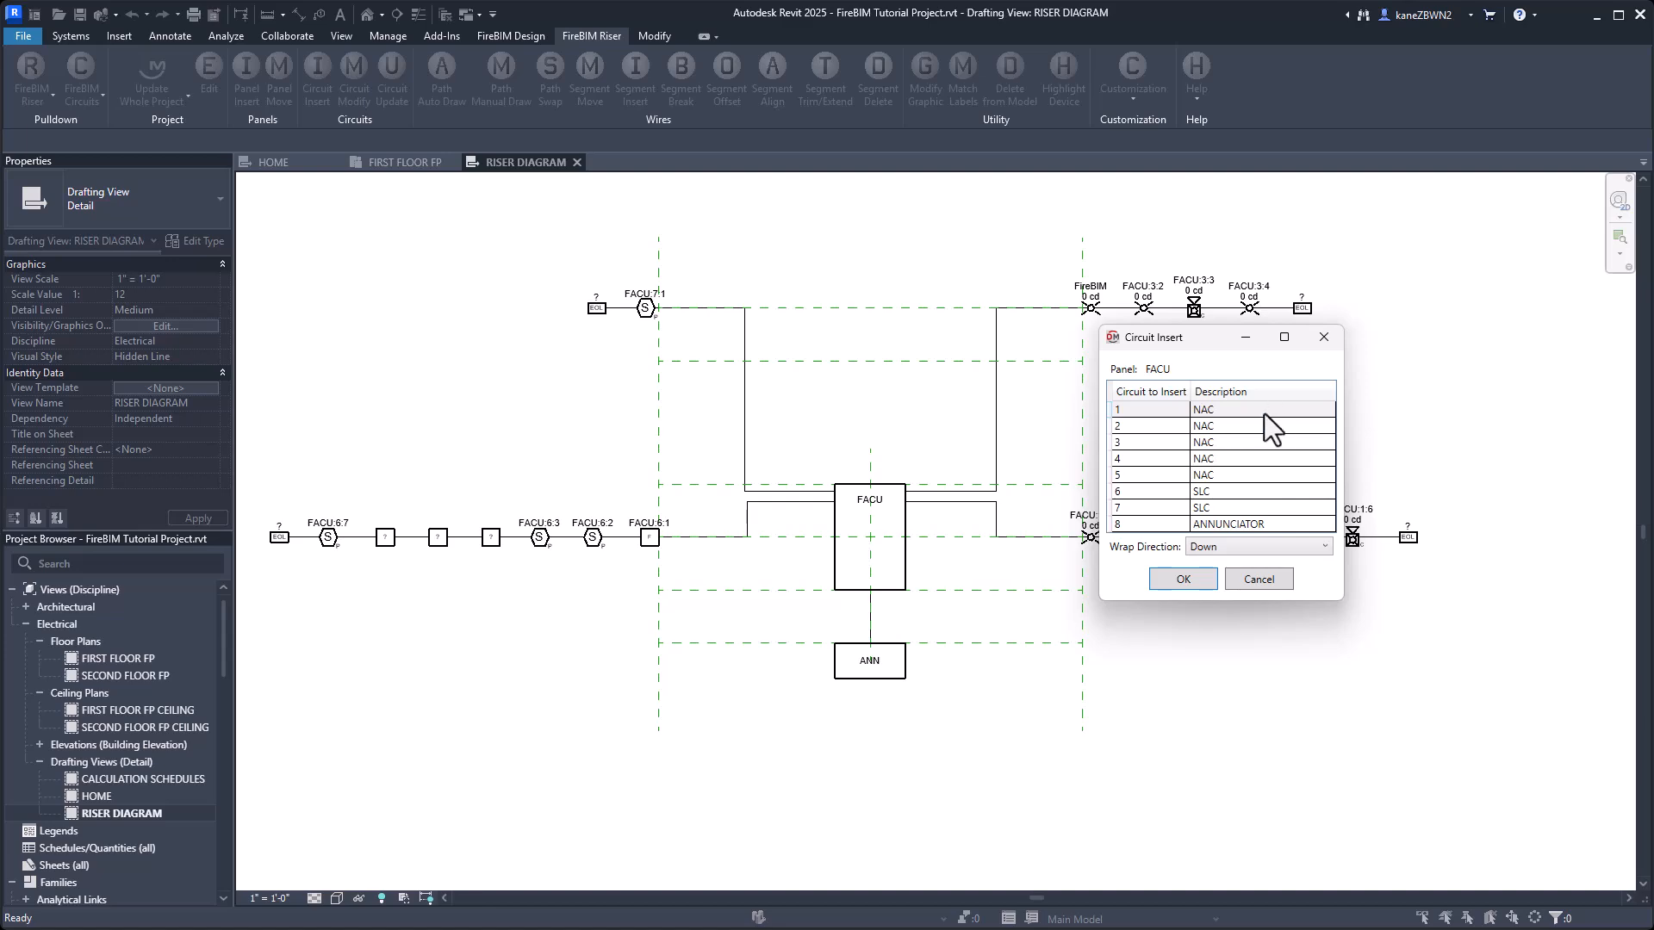
left_click(1233, 427)
left_click(1184, 578)
left_click(1083, 592)
middle_click_drag(1413, 603, 1105, 572)
left_click(1444, 586)
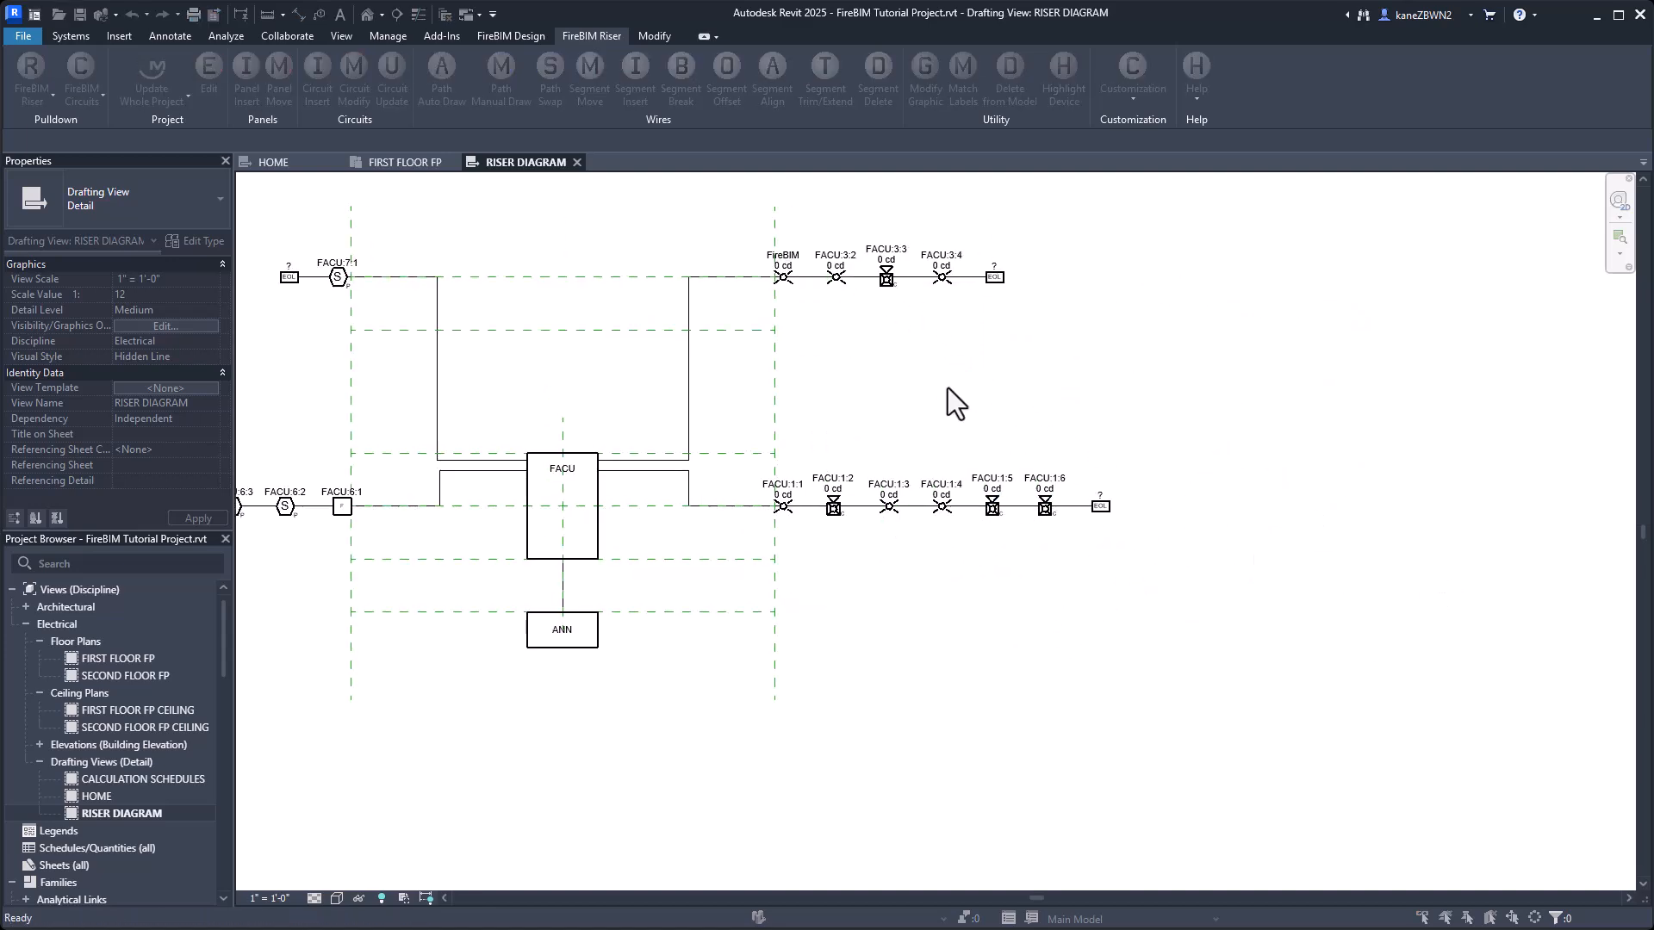
Insert FACU's NAC circuit 4 at the right end of the second guide line from the top, running right.
key("Return")
left_click(599, 505)
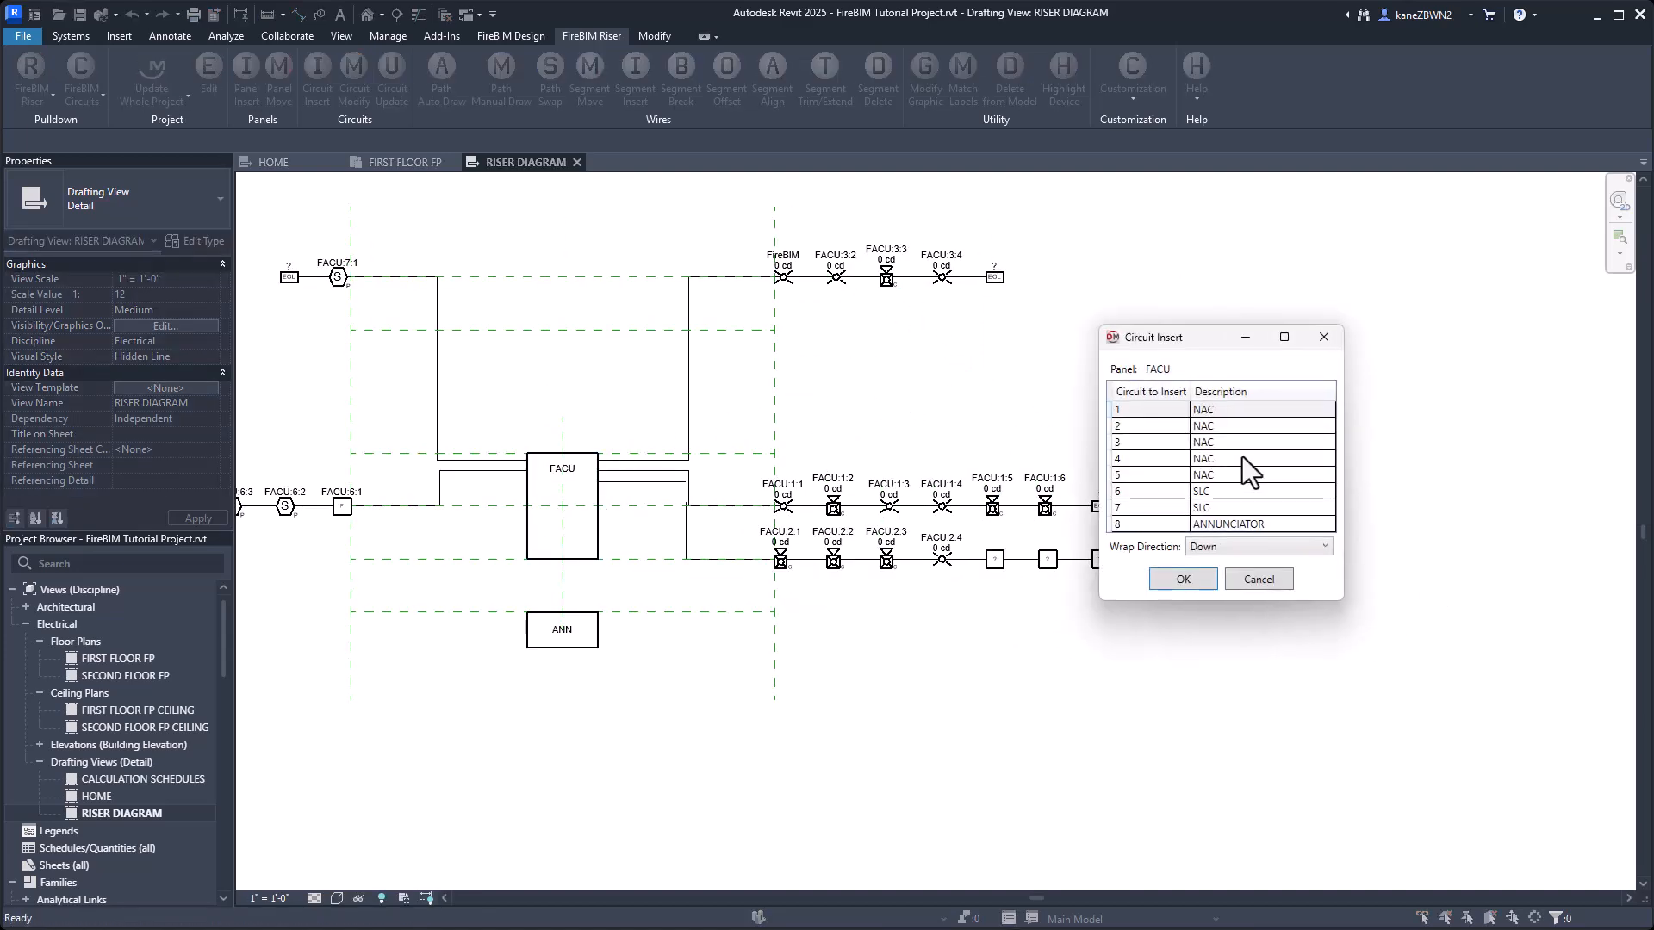
left_click(1242, 457)
left_click(1184, 578)
left_click(786, 348)
left_click(1532, 332)
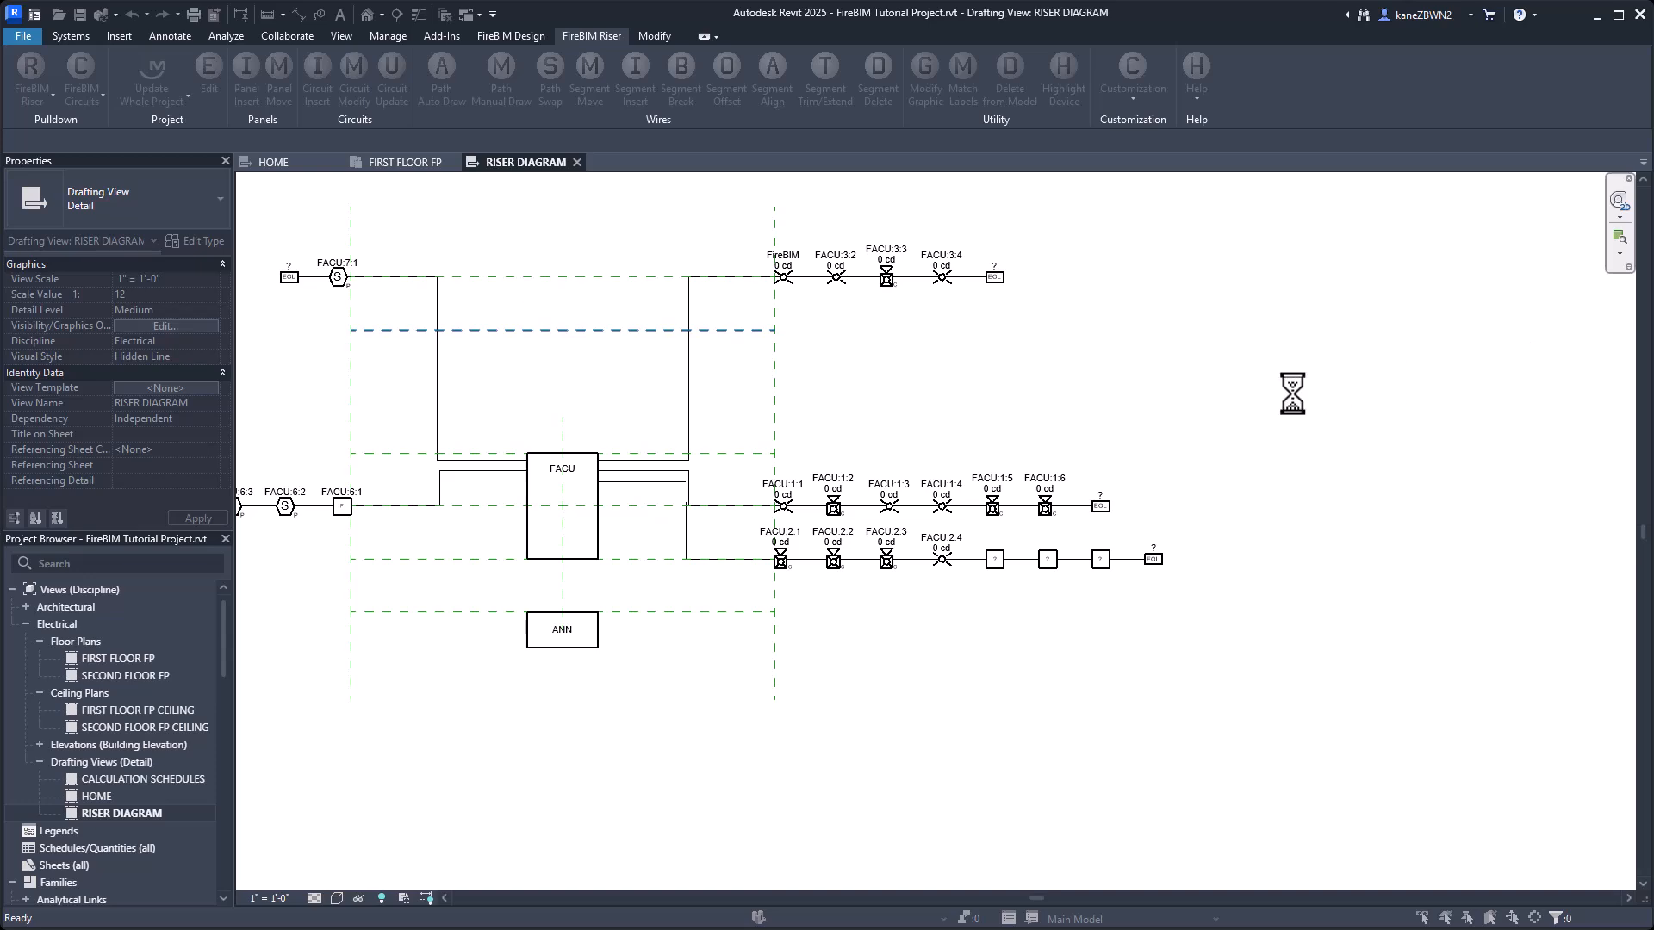
Insert FACU's NAC circuit 5 at the right end of the lowest guide line, running right.
key("Return")
left_click(596, 543)
double_click(1251, 479)
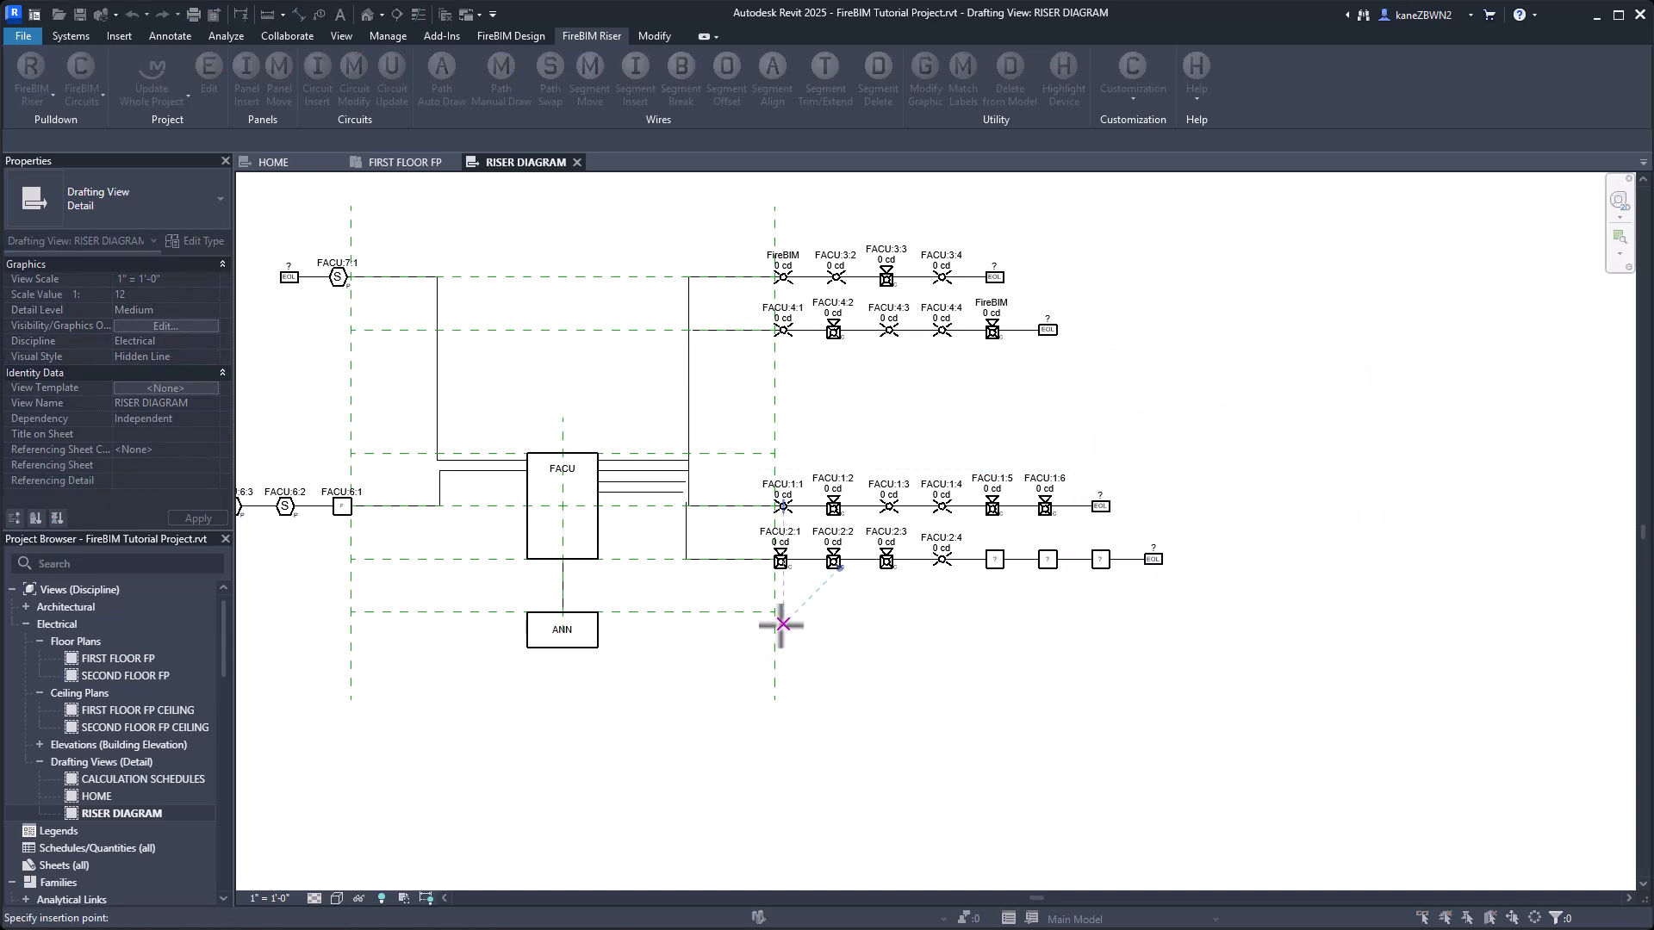
left_click(776, 614)
left_click(1425, 640)
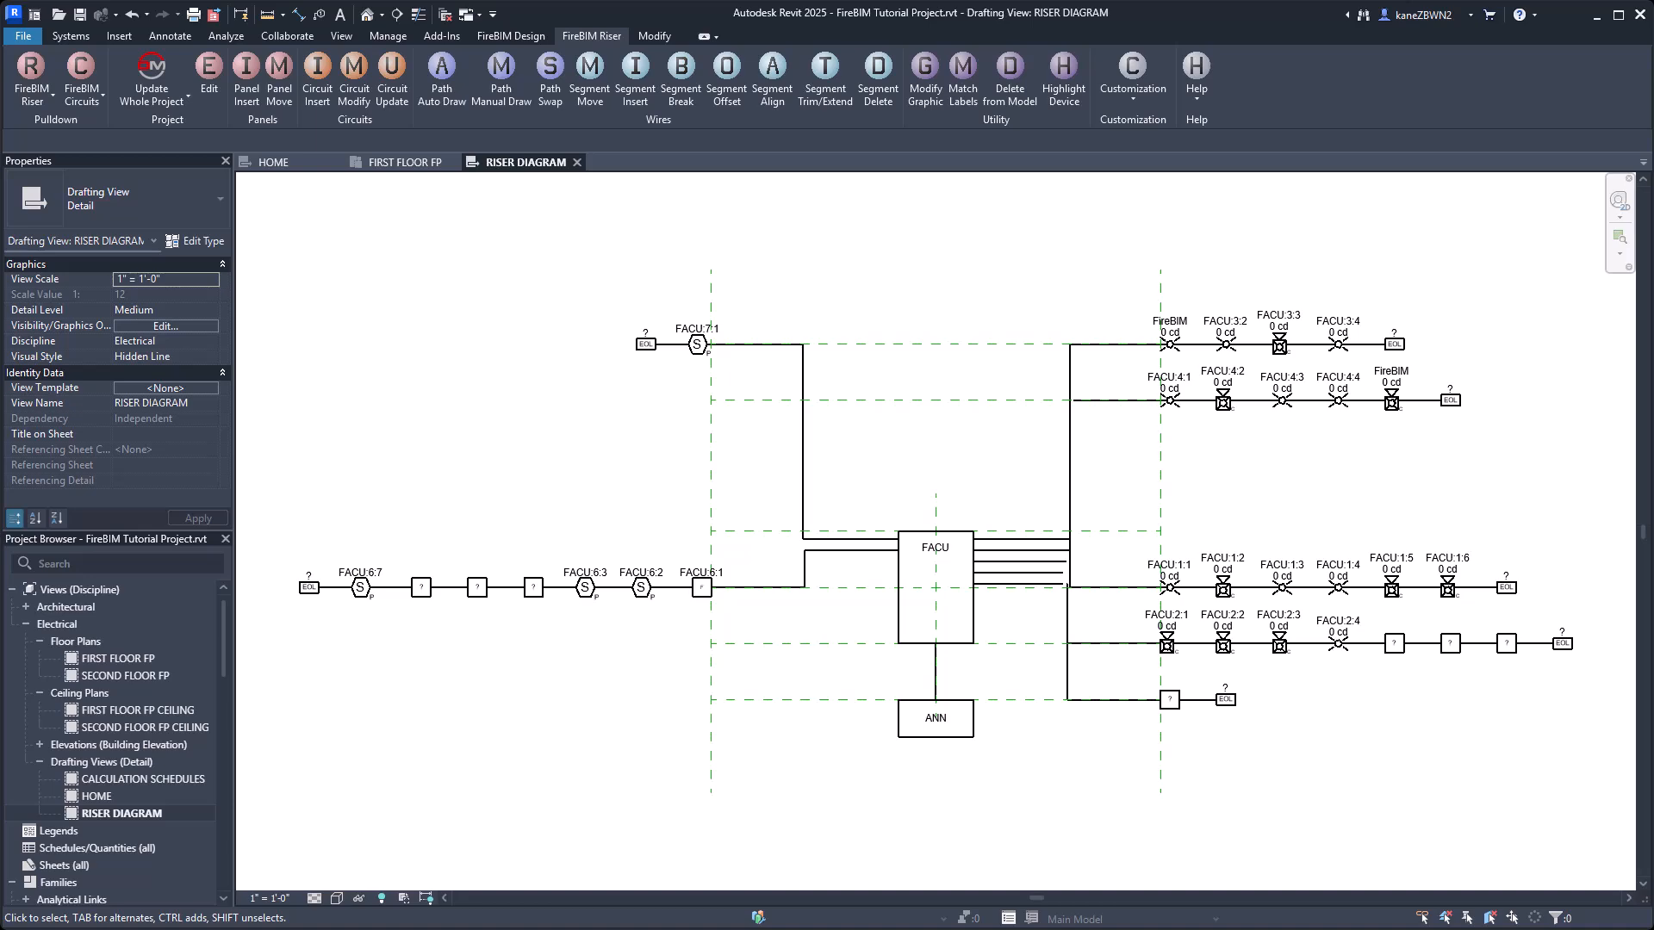
Offset circuit 4's vertical wire segment from circuit 3's vertical segment so the two risers run side by side.
scroll(1189, 517, "up", 3)
left_click(724, 80)
left_click(826, 372)
middle_click_drag(762, 450, 750, 386)
scroll(735, 577, "up", 3)
key("Escape")
Redraw circuit 1's wire path manually as a straight horizontal run from device FACU:1:1 to the FACU panel.
left_click(500, 79)
left_click(681, 442)
left_click(597, 541)
key("Escape")
Offset the circuit 2 and 5 wires below circuit 1 at FACU, and offset circuit 5's vertical segment from circuit 2's.
left_click(635, 79)
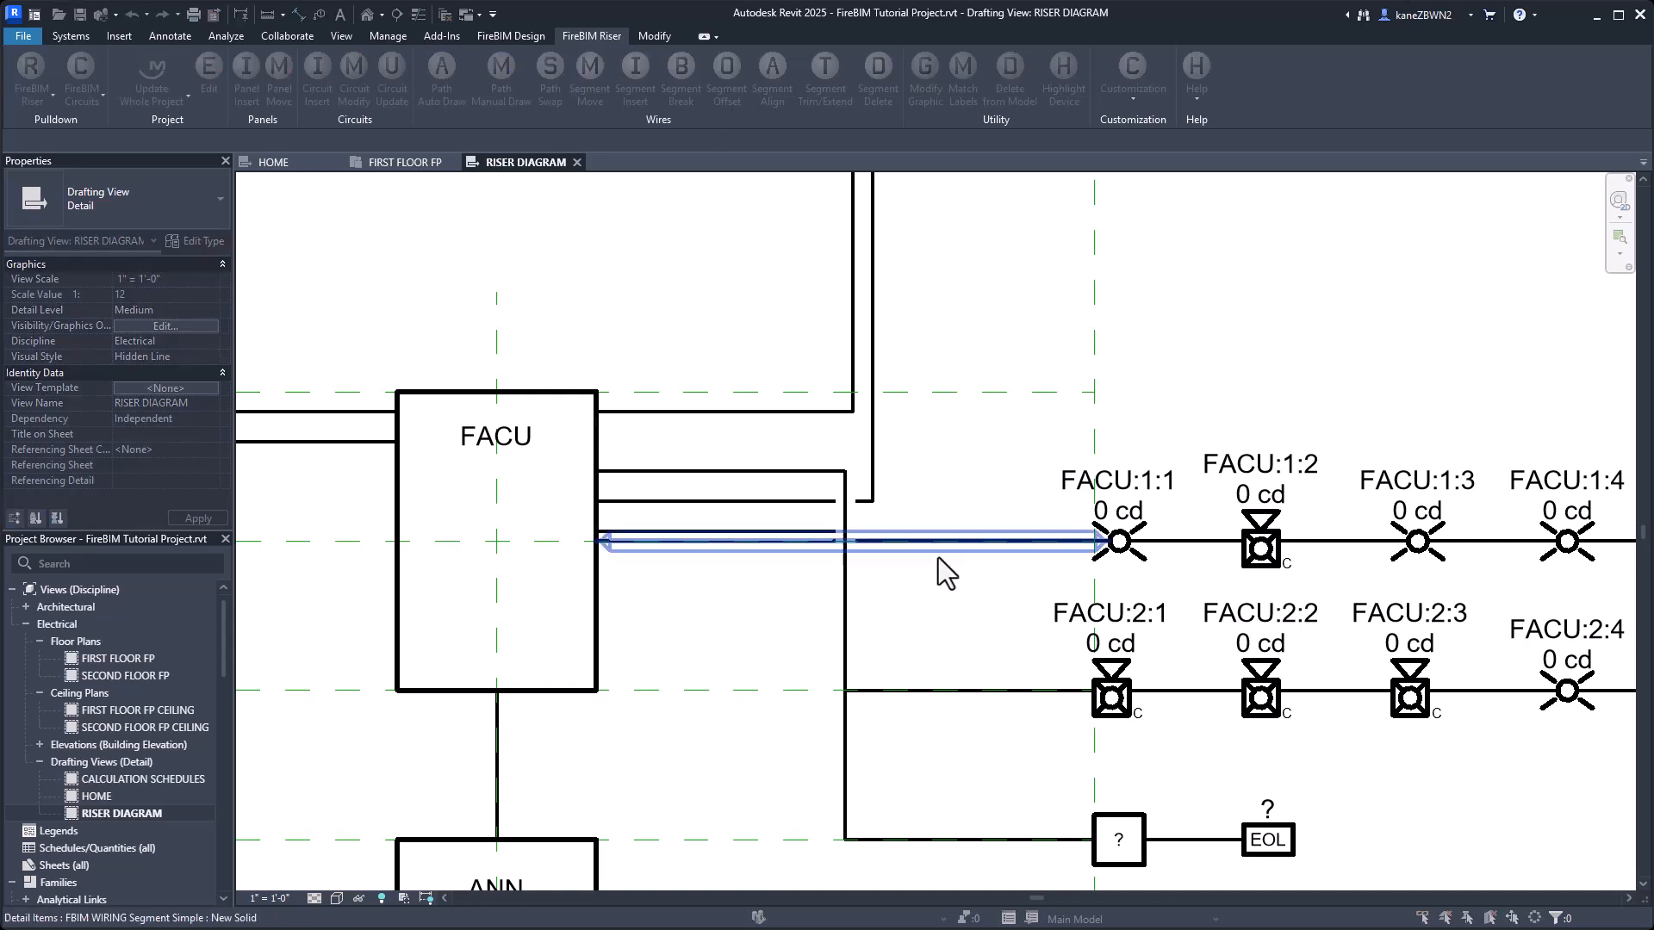
left_click(717, 553)
left_click(695, 641)
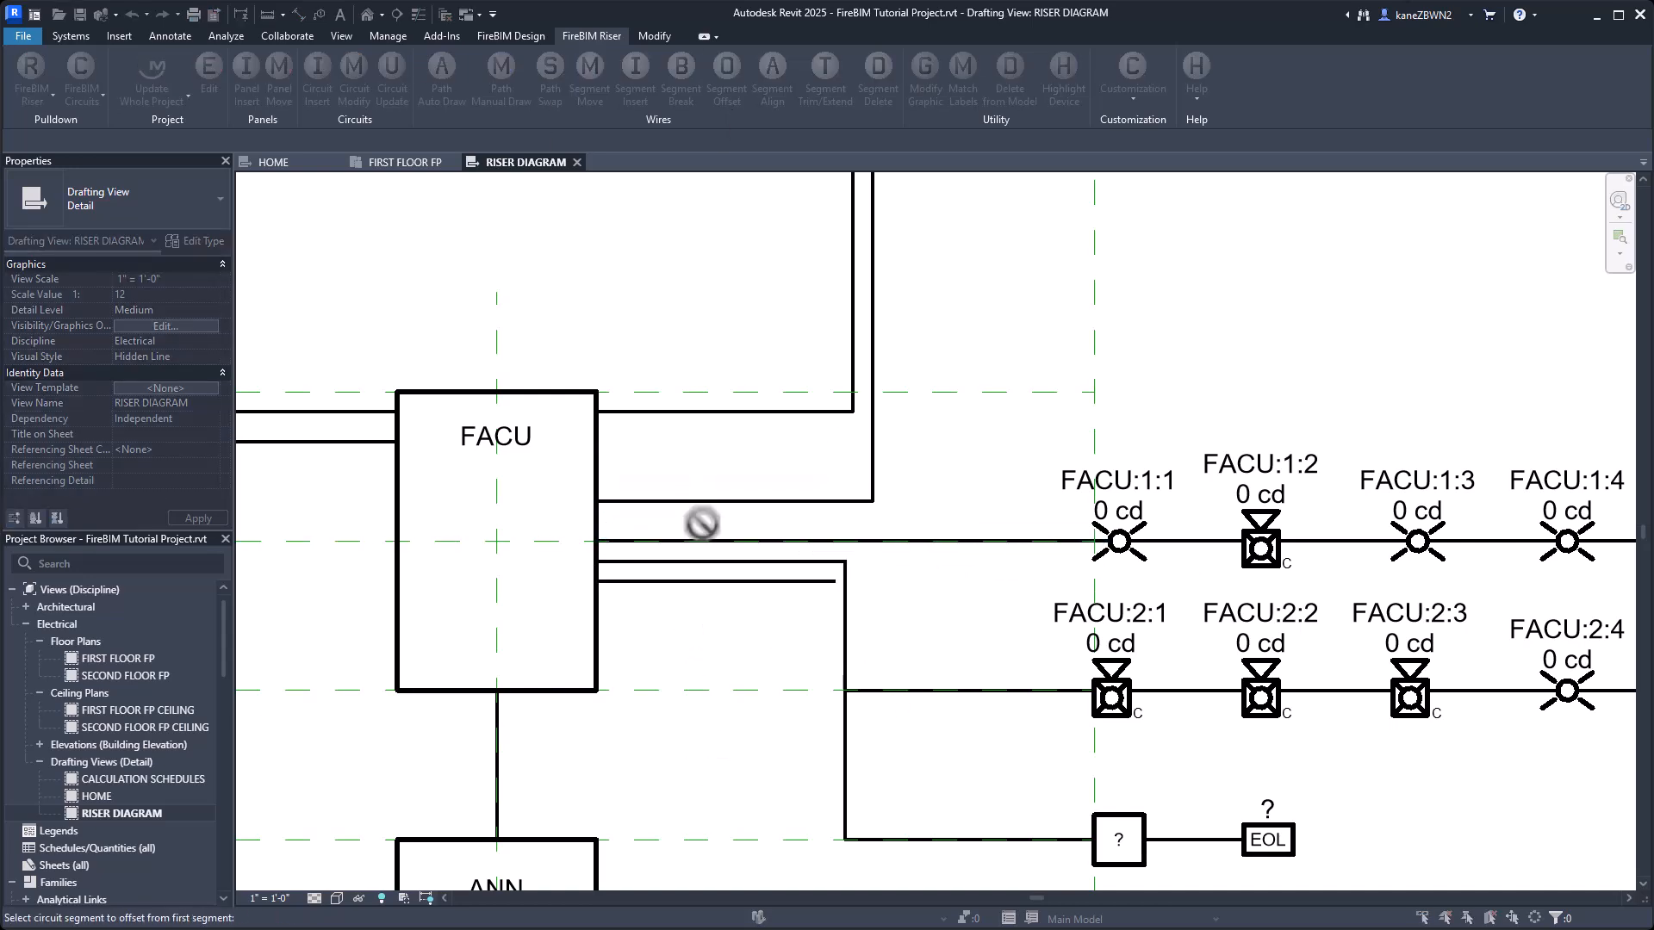
left_click(726, 80)
left_click(847, 677)
left_click(664, 775)
Offset circuit 4's horizontal wire segment at the FACU panel just below circuit 3's horizontal segment.
middle_click_drag(711, 328, 704, 512)
left_click(726, 79)
left_click(685, 594)
left_click(681, 685)
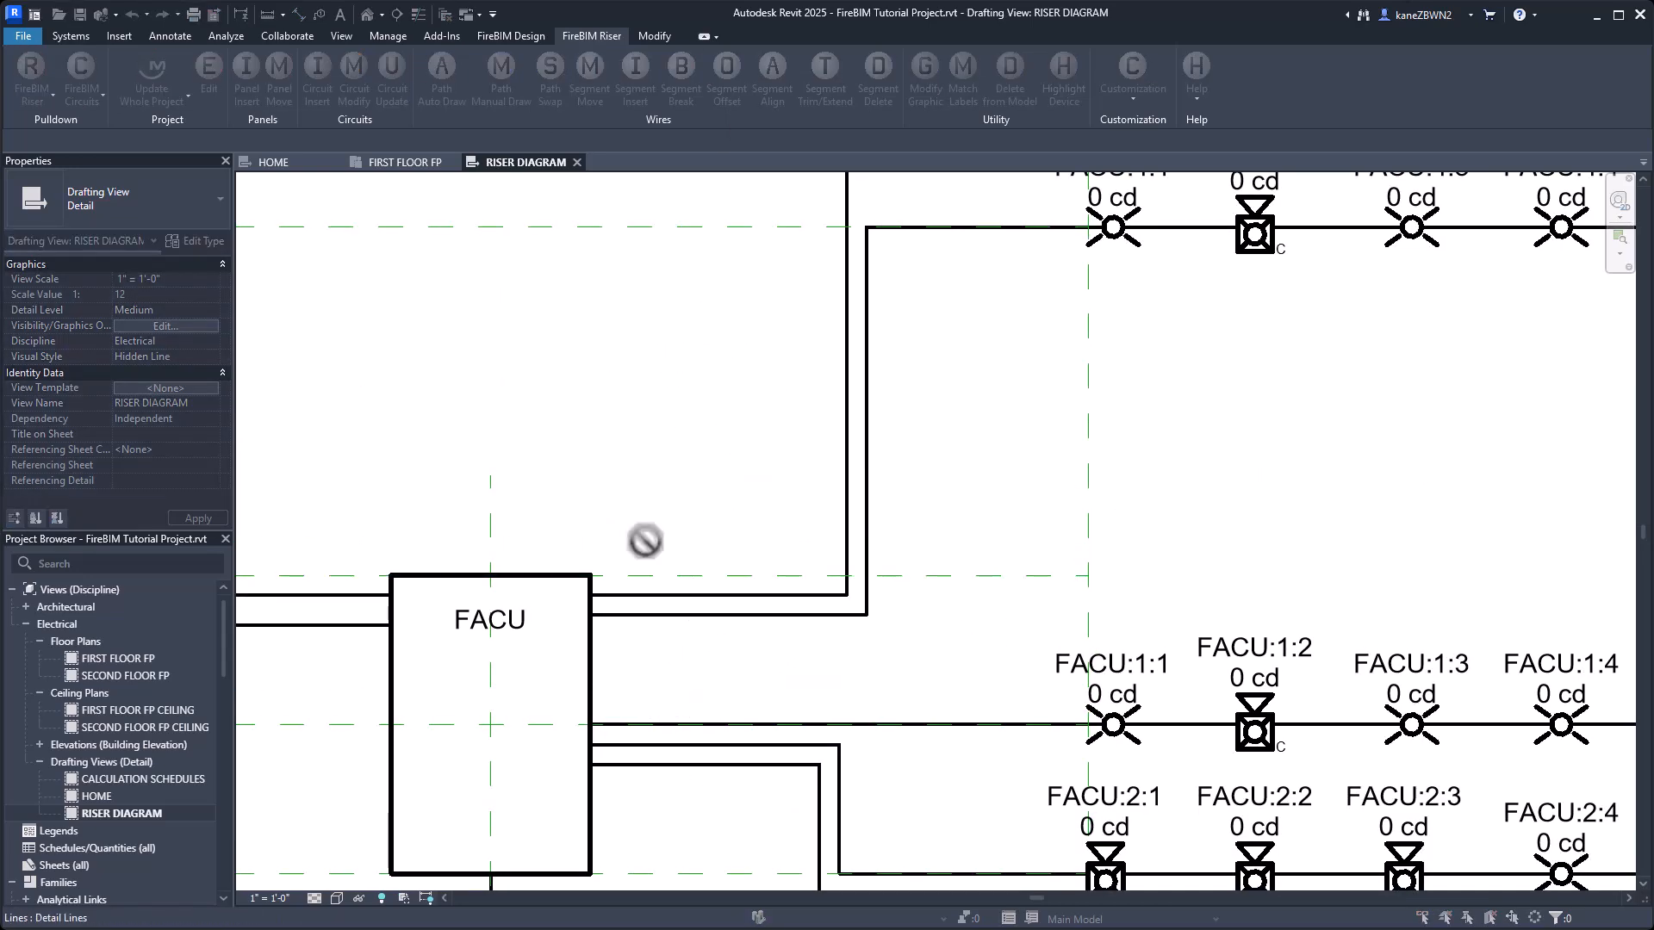
key("Escape")
Redraw circuit 6's wire path manually as a straight horizontal run into the FACU panel.
middle_click(651, 543)
left_click(501, 79)
left_click(801, 571)
left_click(912, 587)
Delete all the dashed green guide lines from the riser diagram.
left_click(710, 284)
key("Delete")
left_click(800, 401)
key("Delete")
left_click(935, 502)
key("Delete")
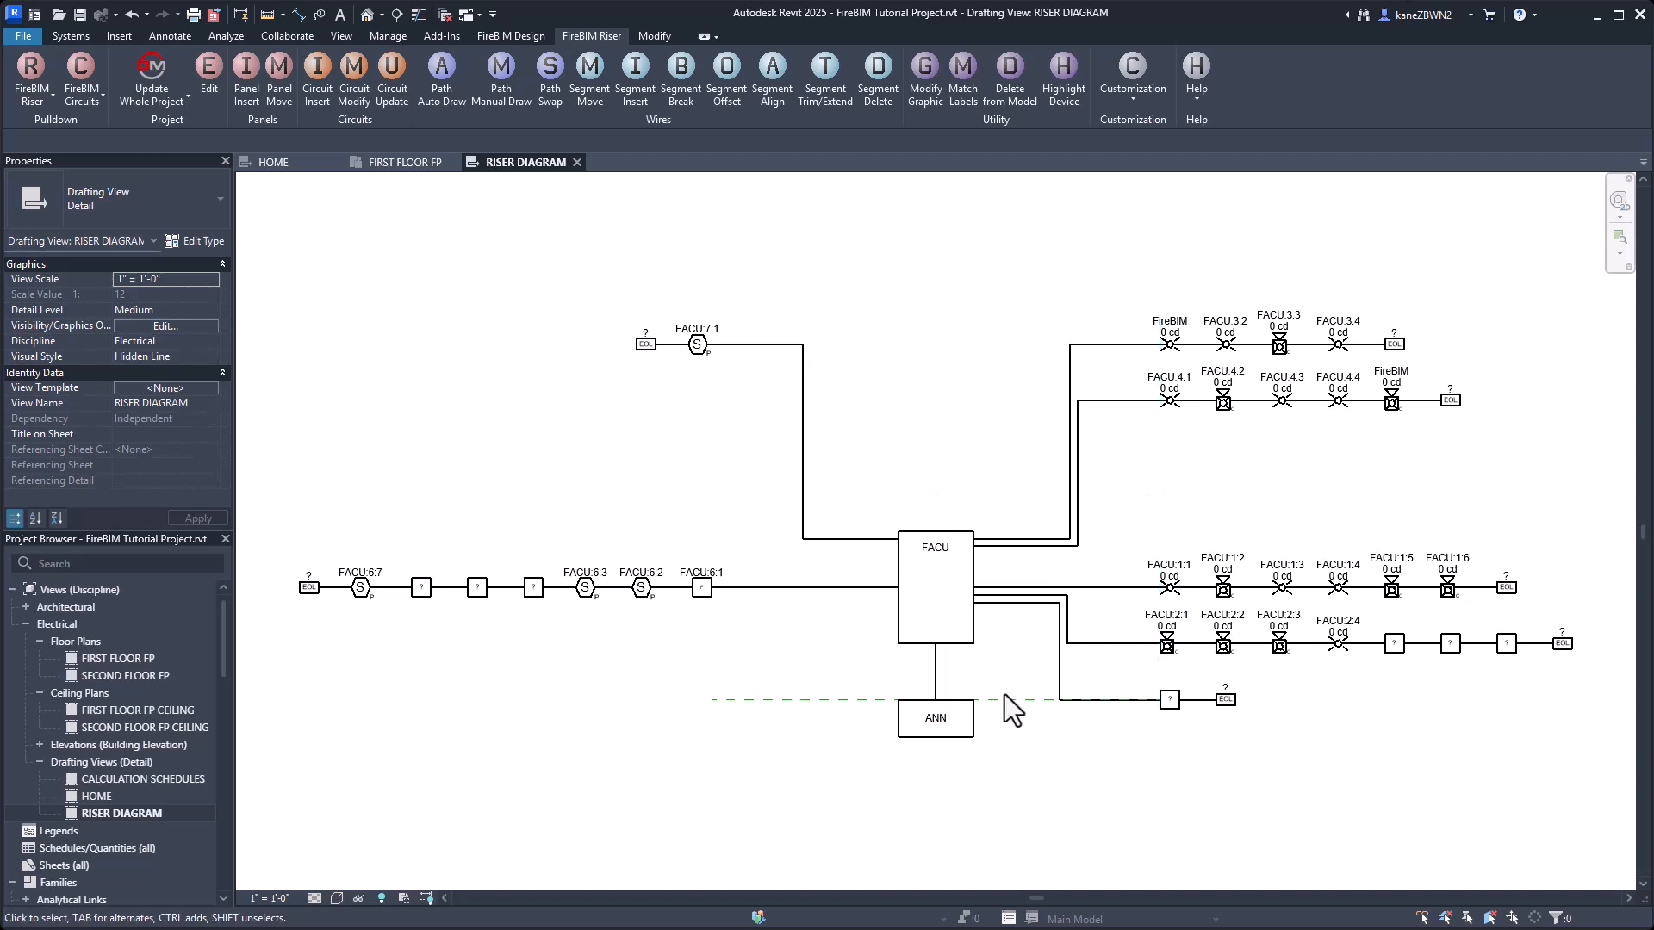
left_click(1006, 699)
key("Delete")
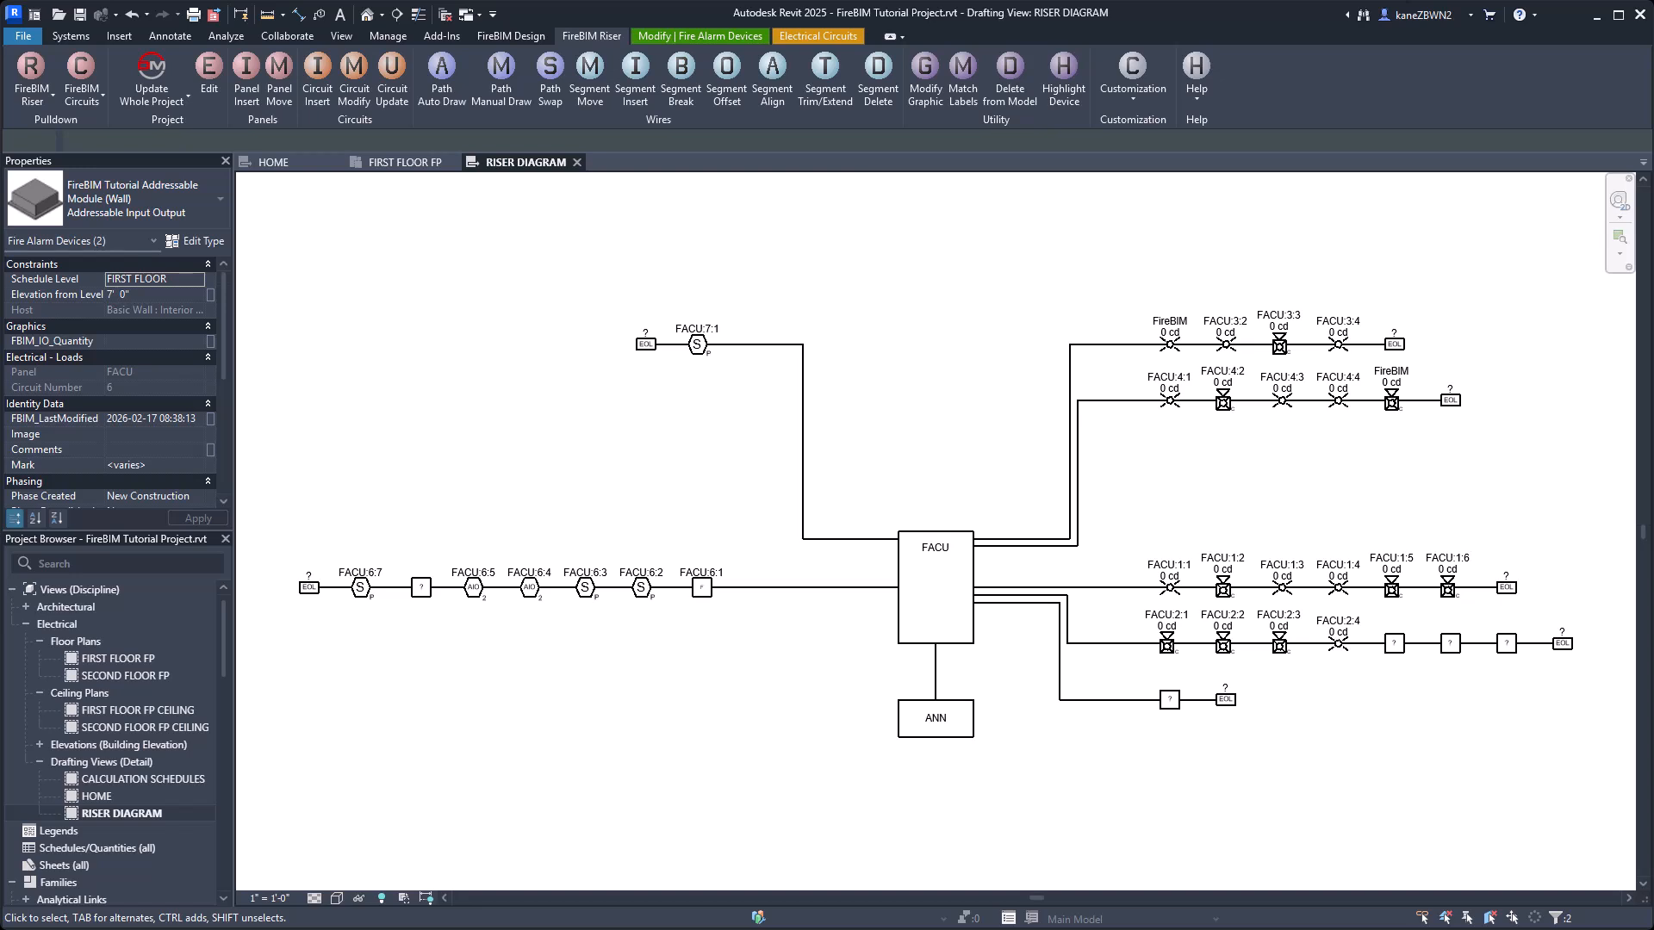
Edit the ceiling strobe FACU:1:1 and change its family type to 30cd.
key("Return")
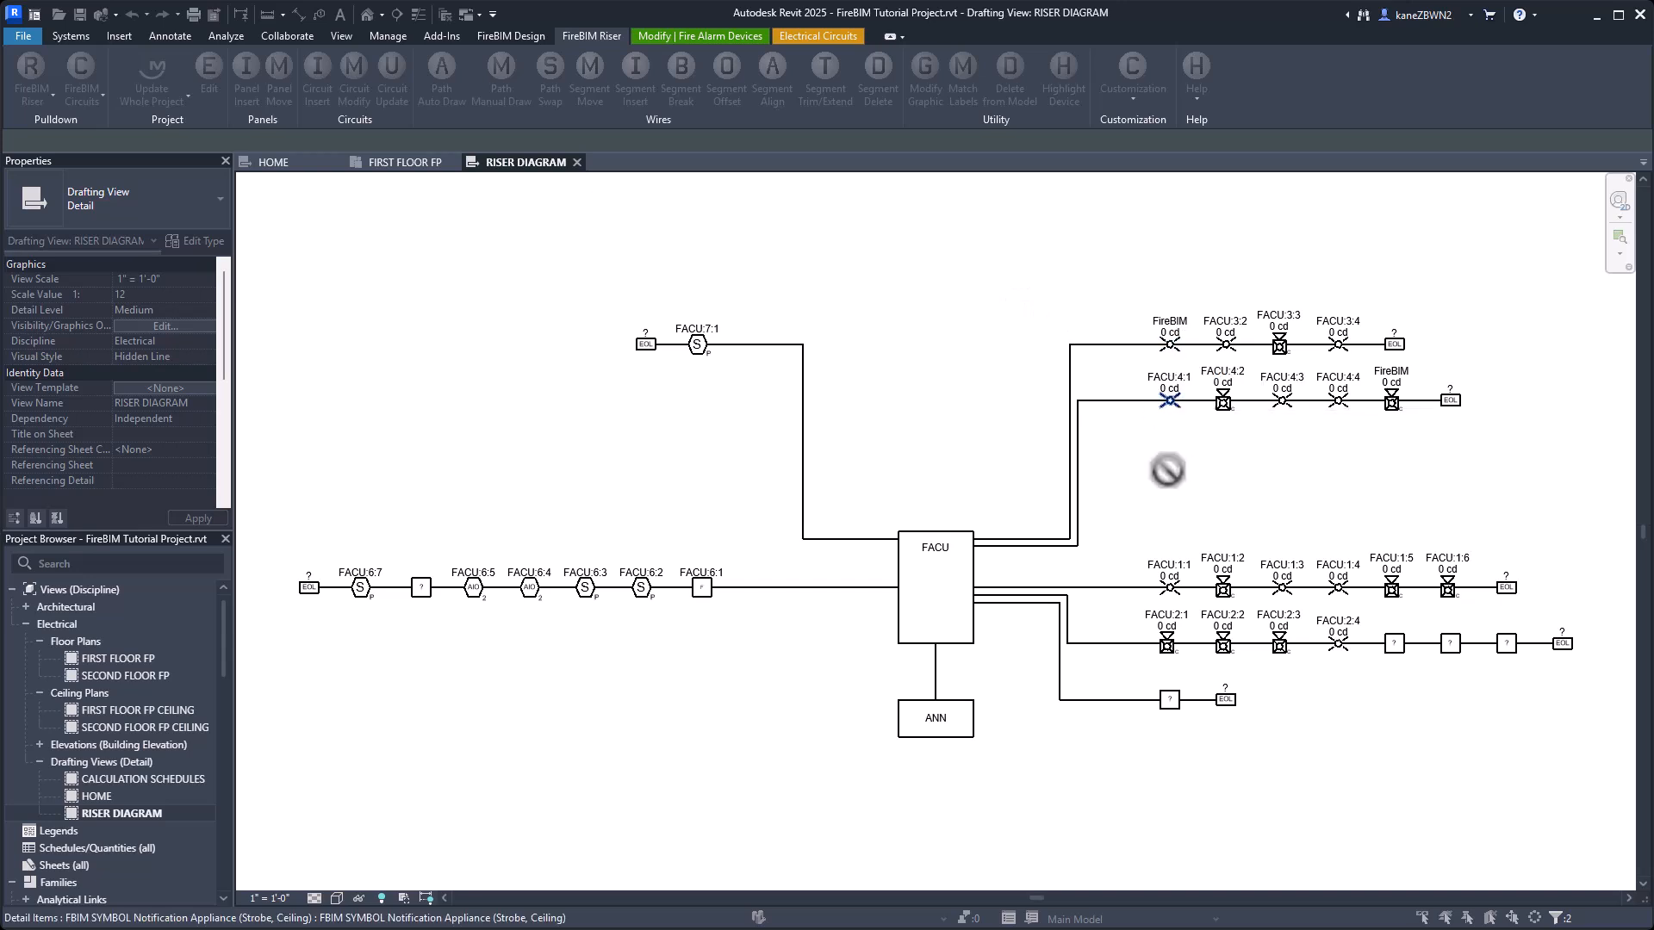
left_click(1169, 590)
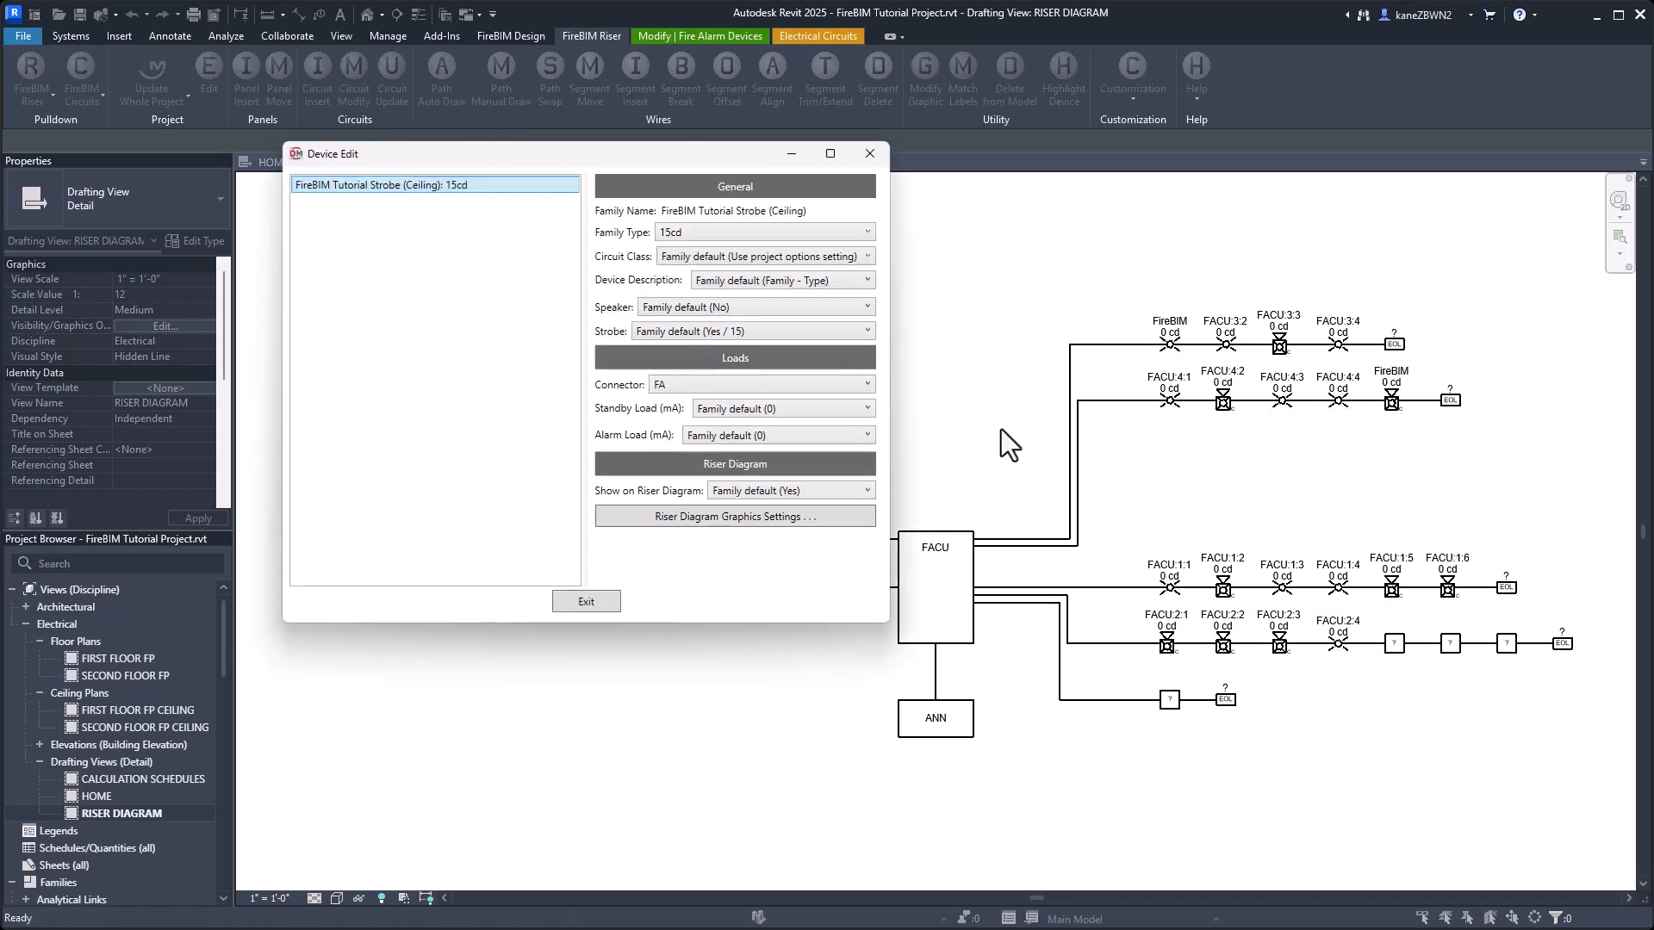
left_click(707, 235)
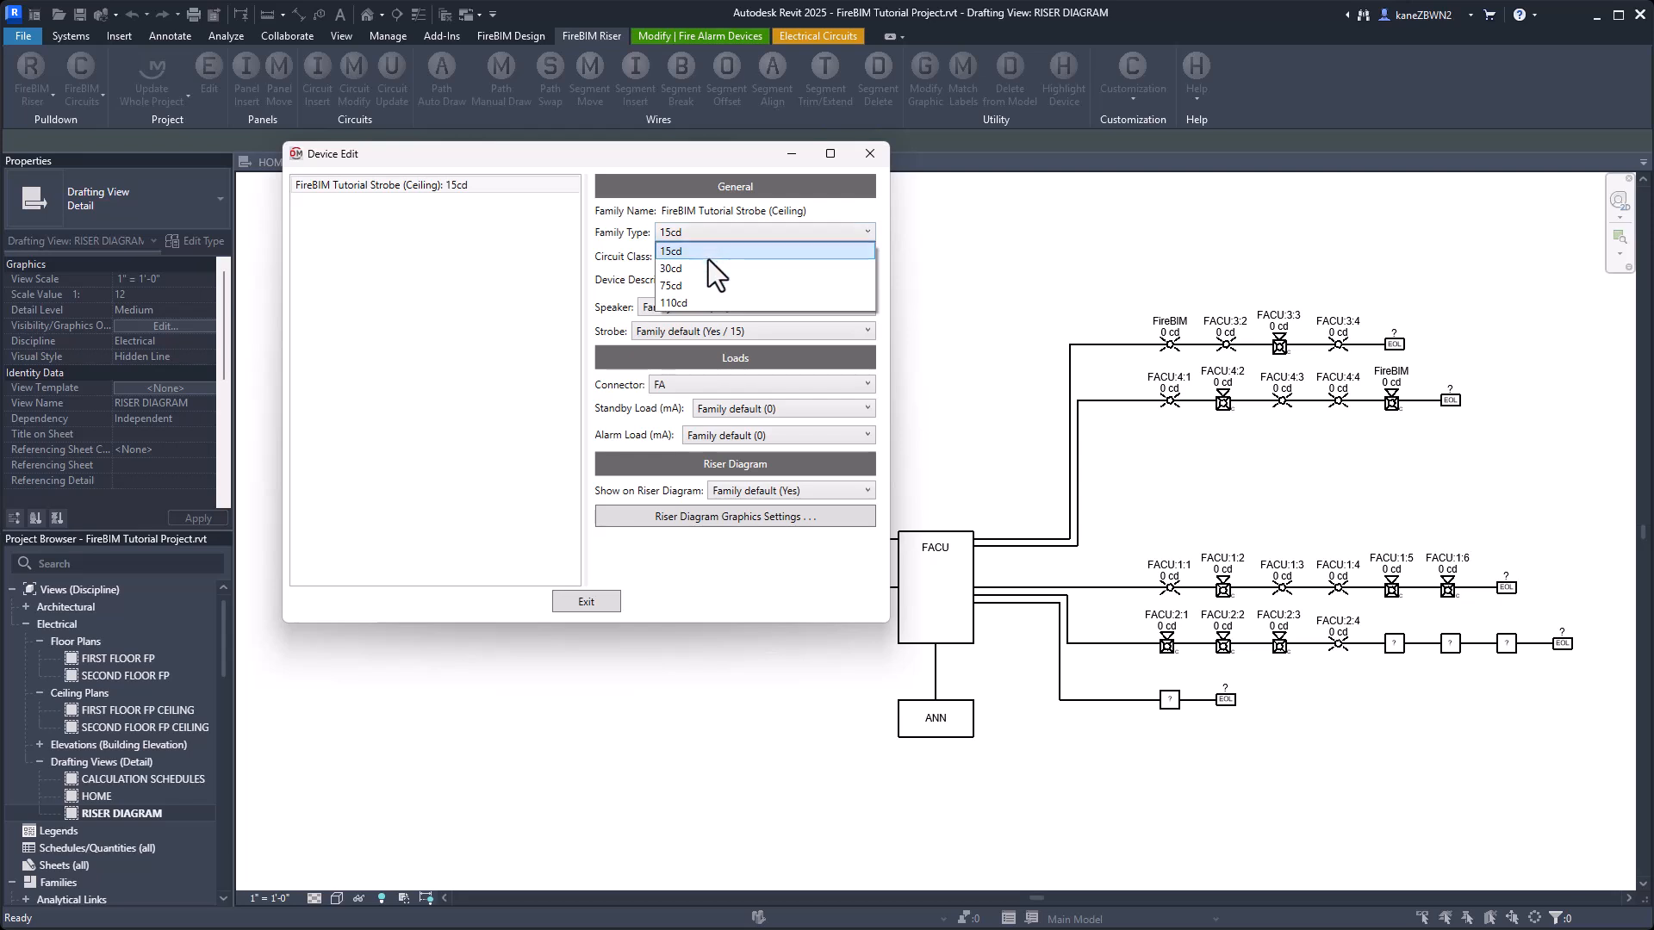
left_click(700, 269)
left_click(585, 601)
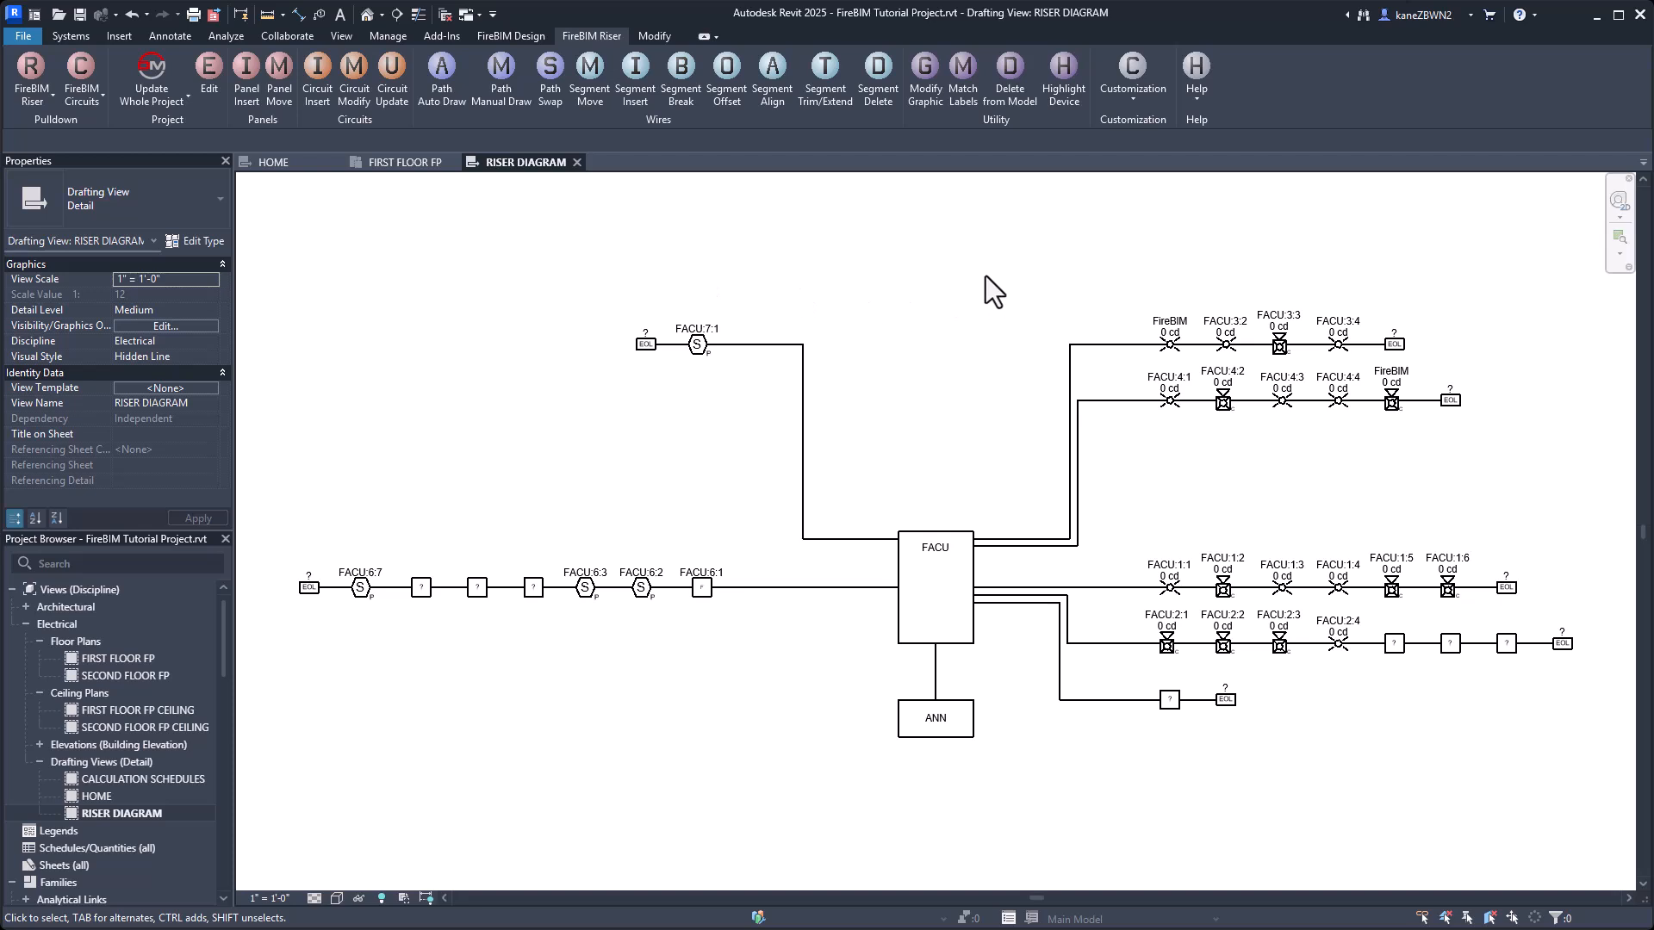
Highlight in the model the unknown device just before FACU:6:3 on circuit 6 of the riser diagram.
left_click(1077, 78)
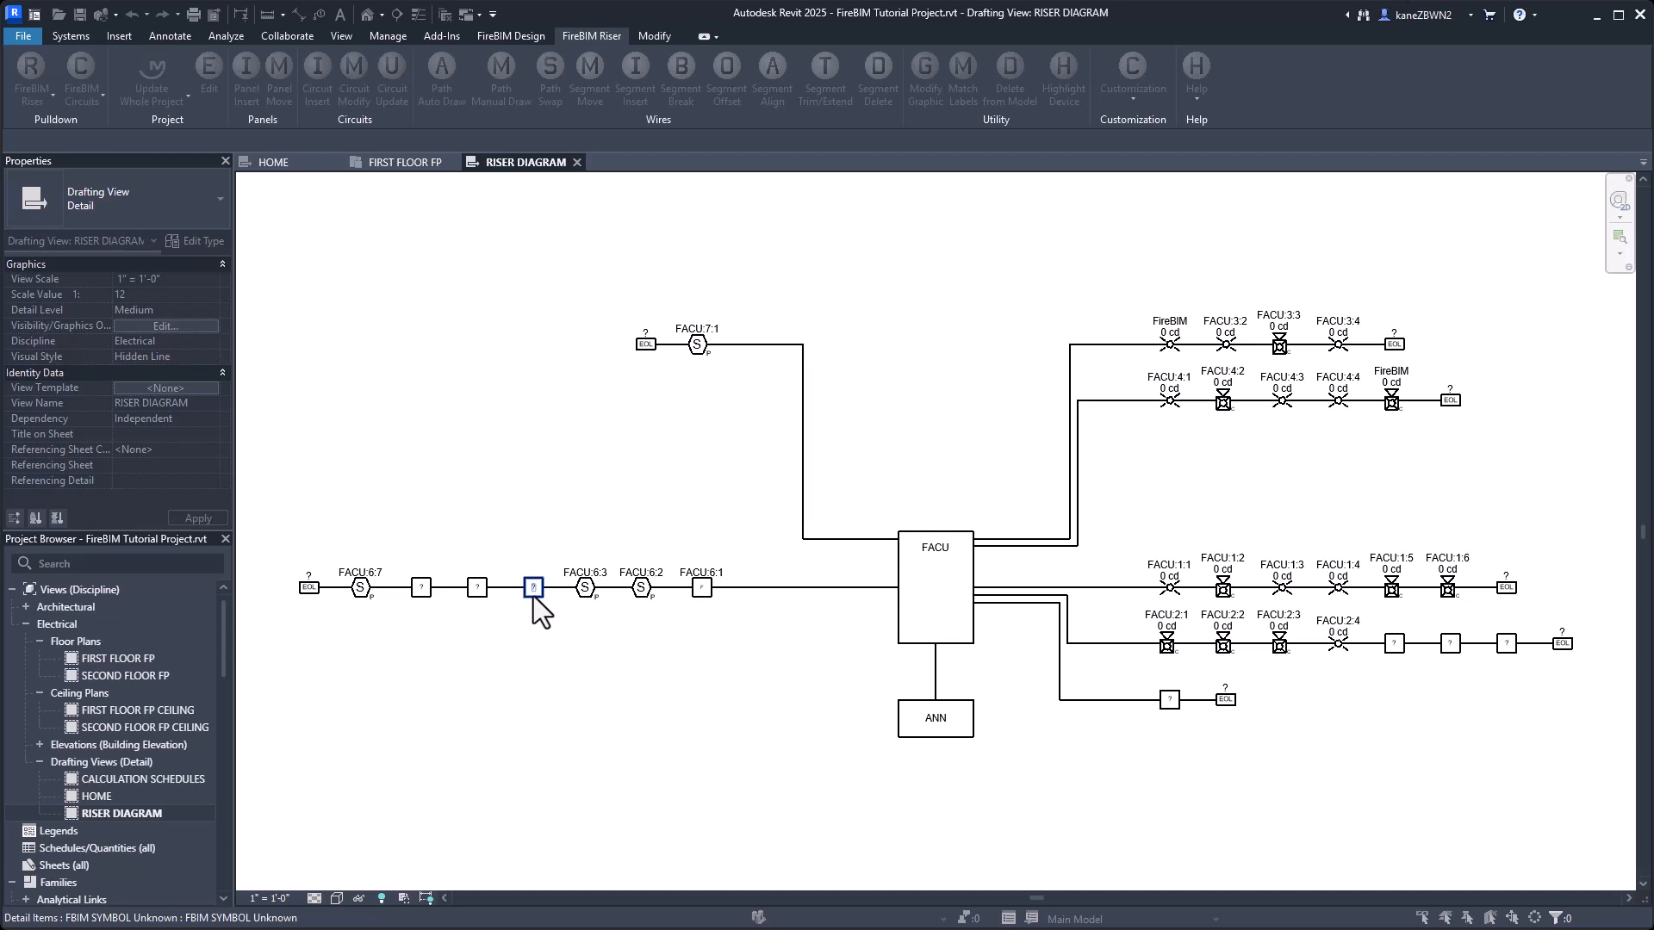
left_click(534, 589)
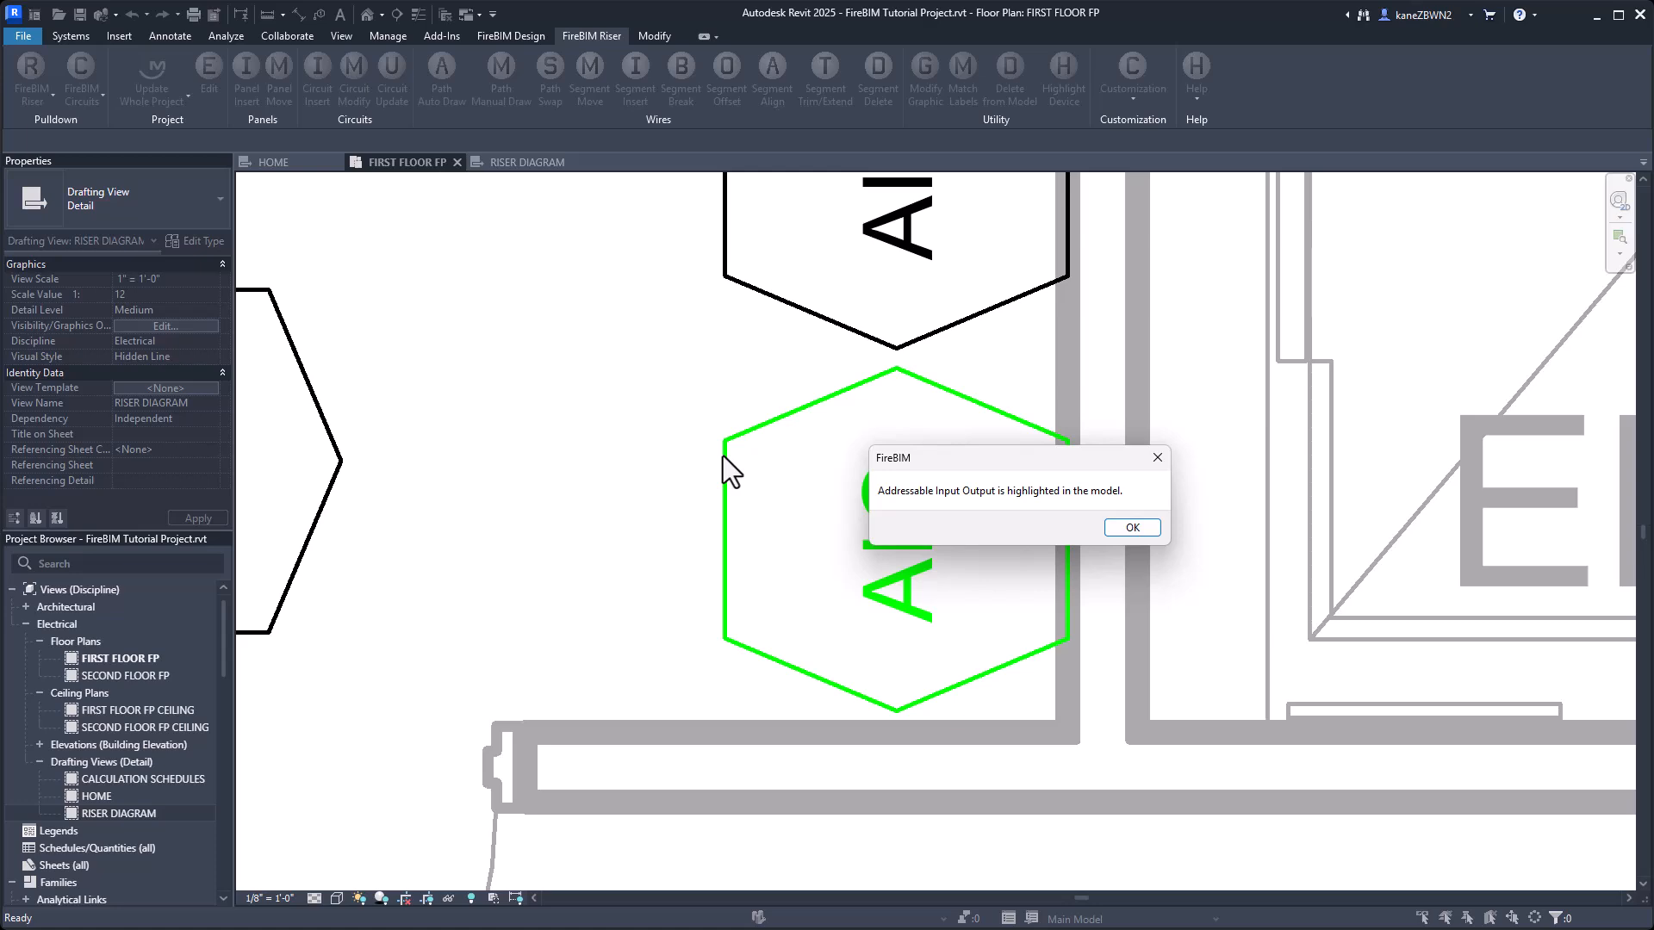
left_click(1130, 523)
Set the riser group of the two stacked AIO modules on the first floor plan to Addressable Module and return to the riser diagram.
middle_click_drag(497, 336, 469, 441)
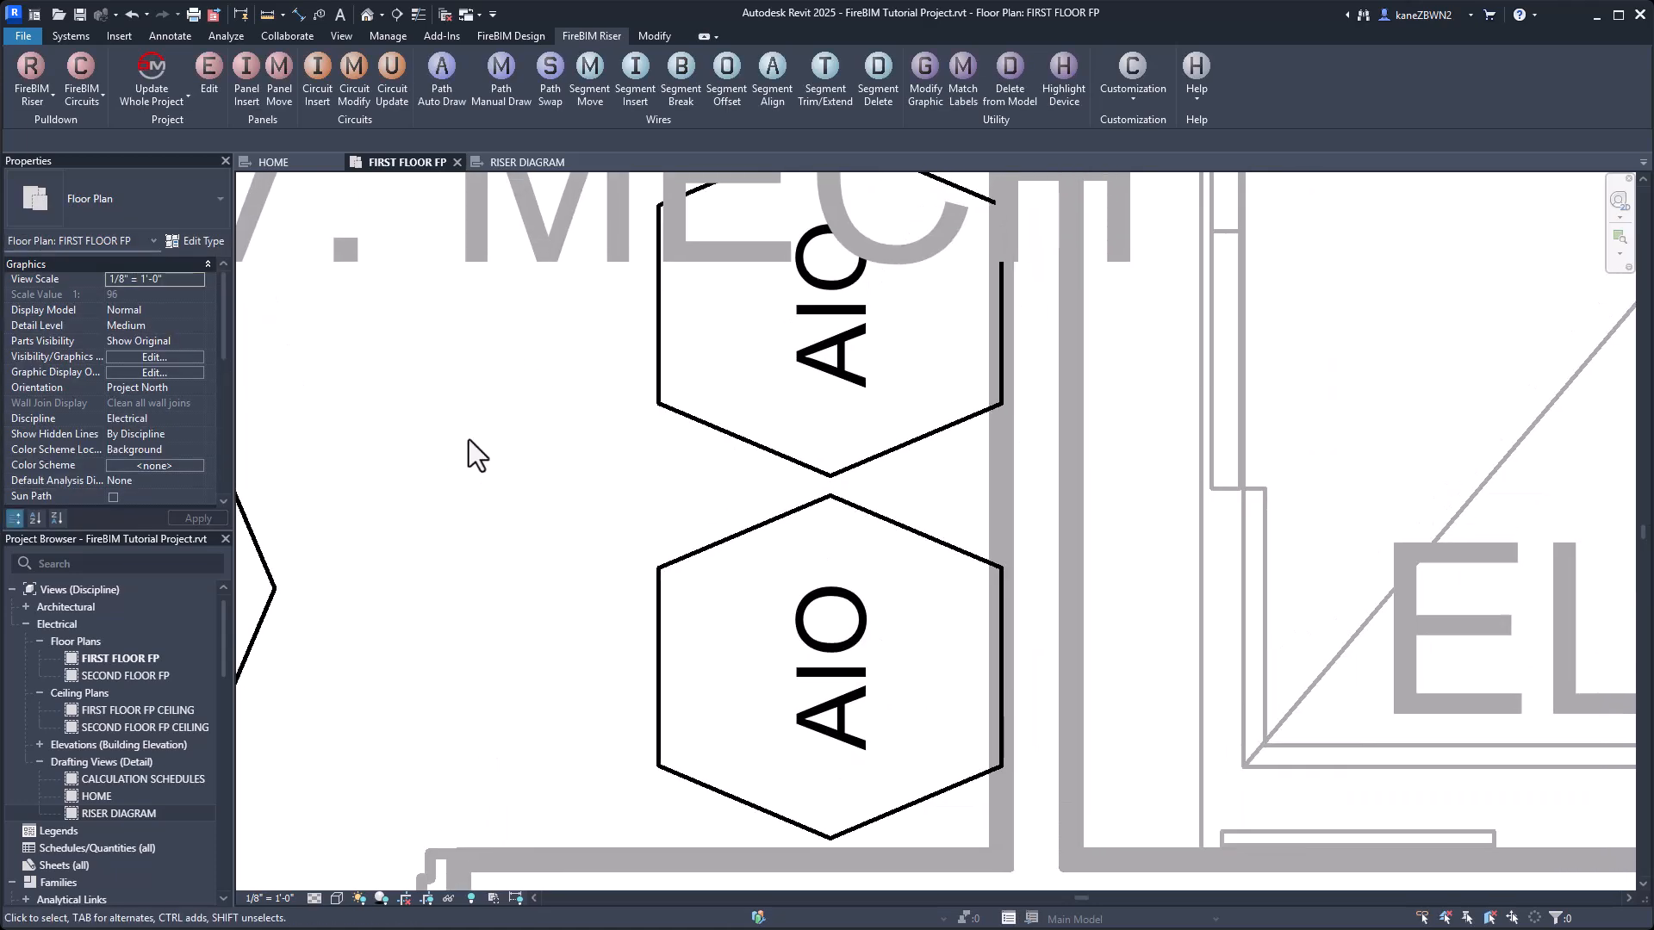
scroll(545, 441, "down", 1)
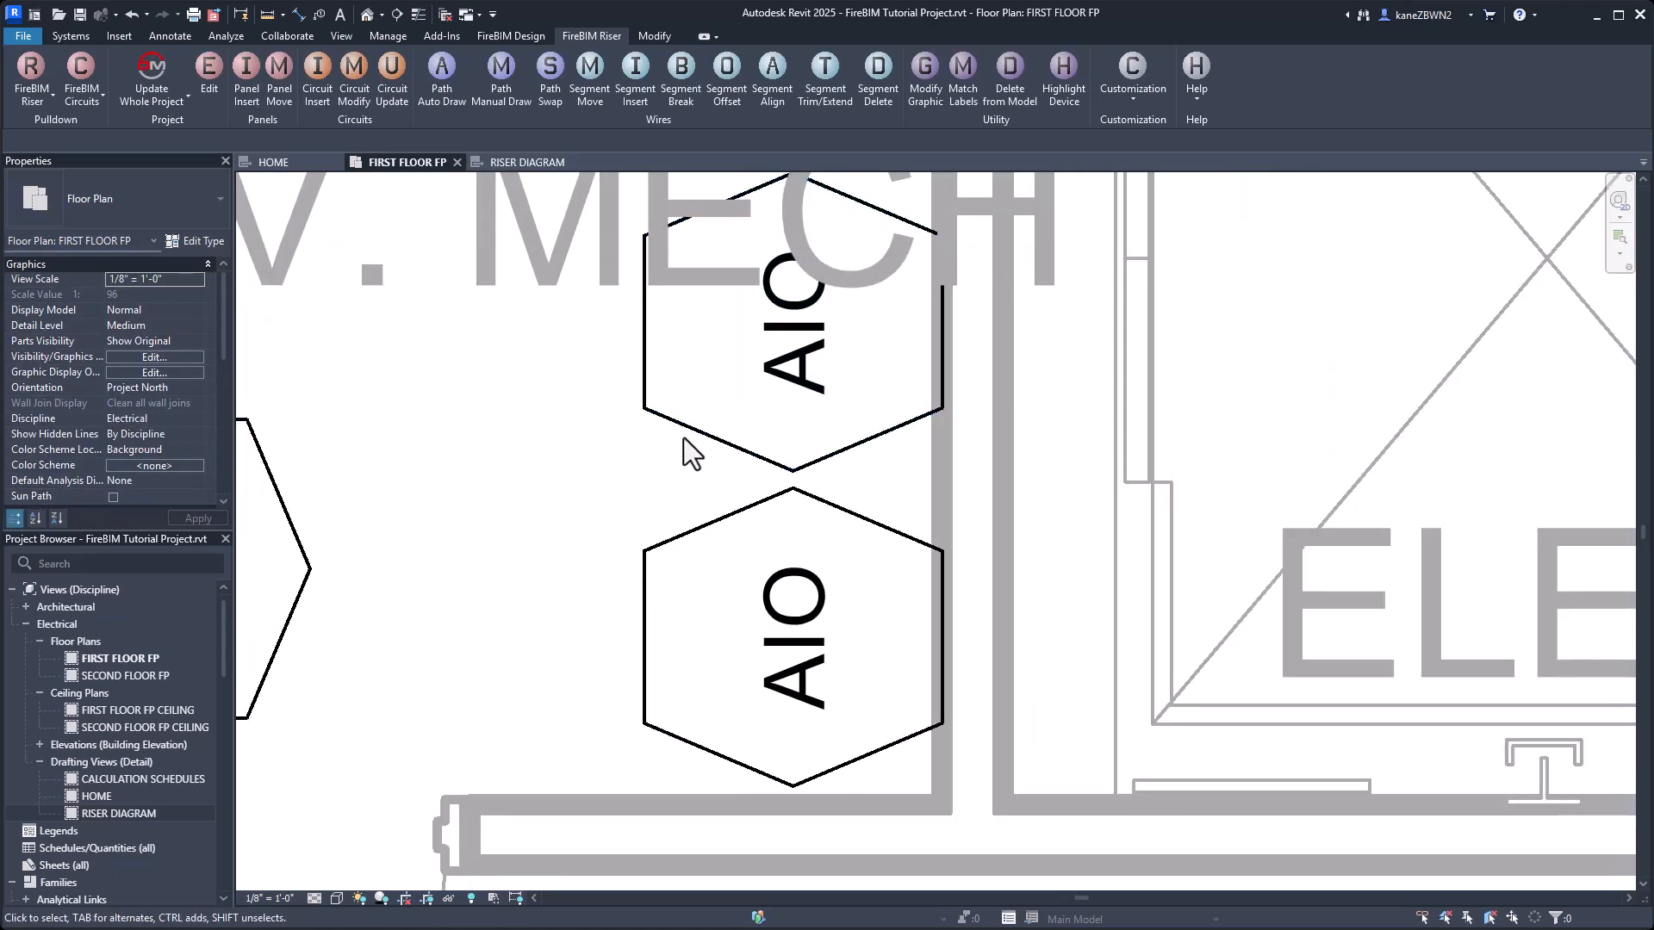
left_click_drag(1026, 688, 689, 443)
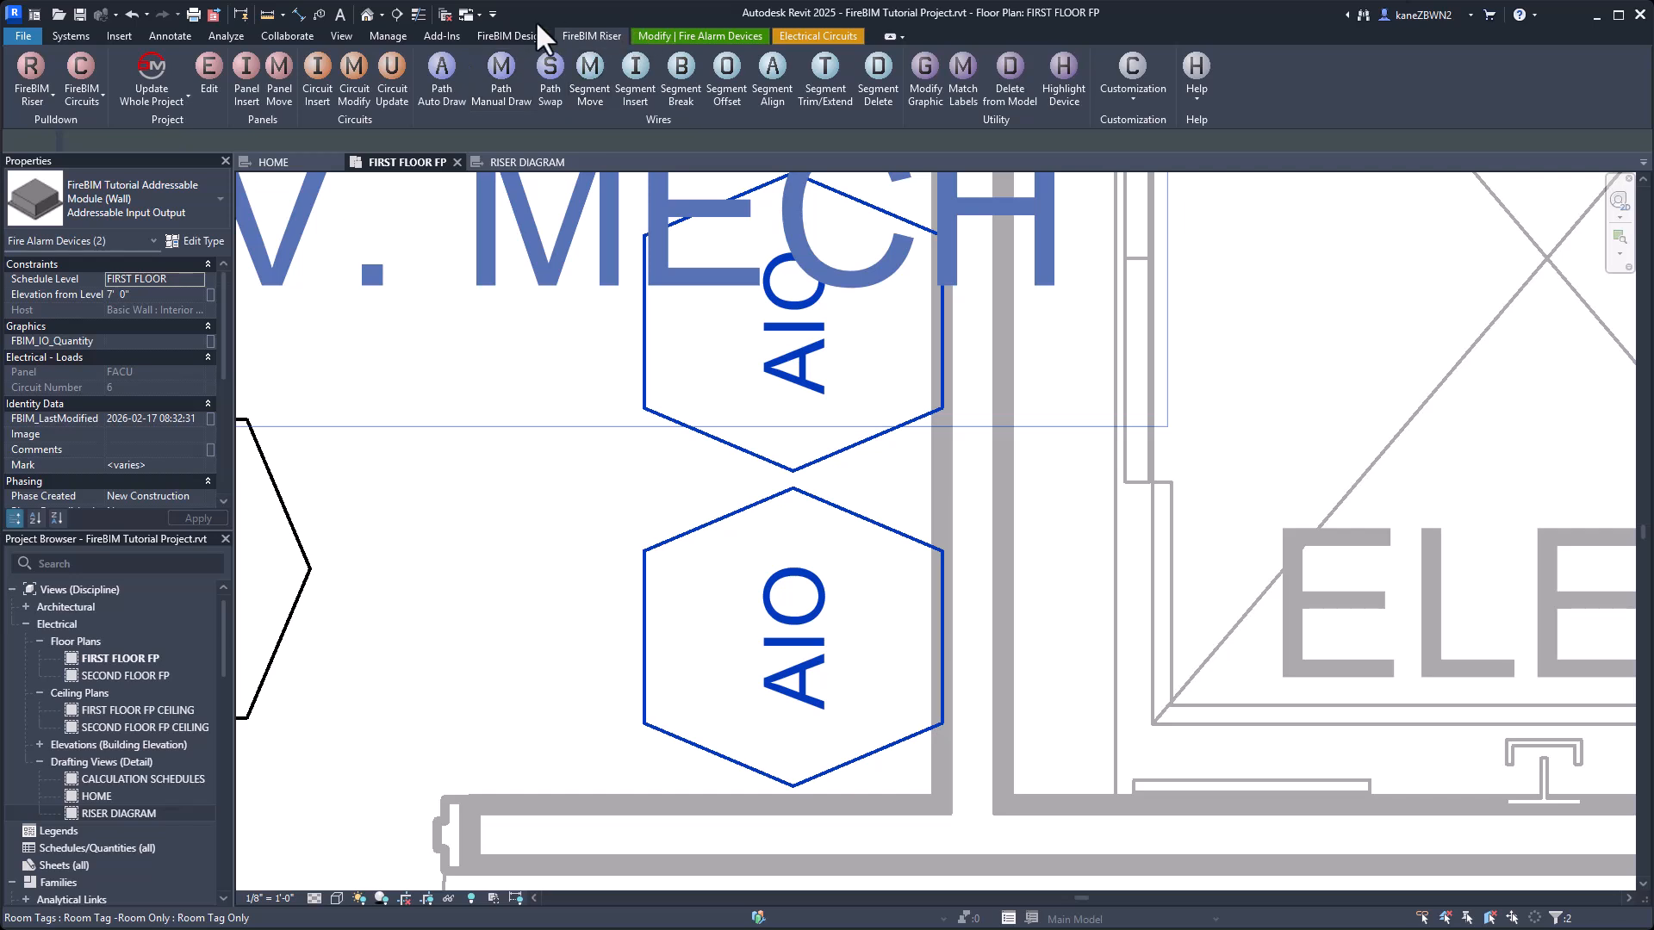
left_click(513, 35)
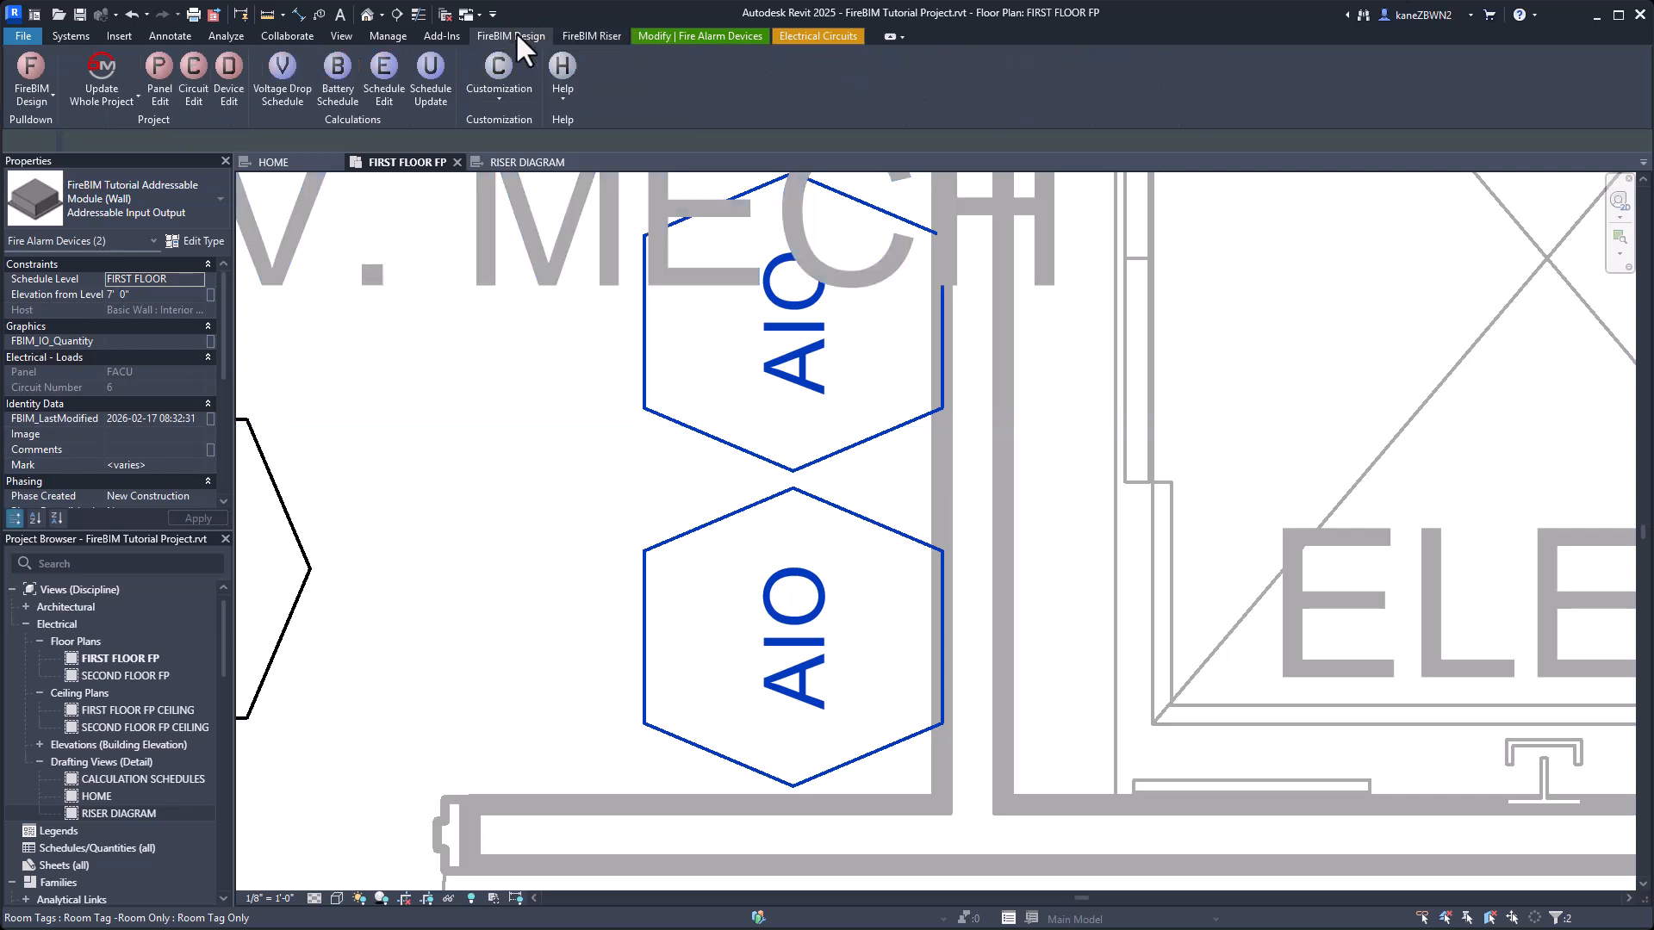
left_click(590, 35)
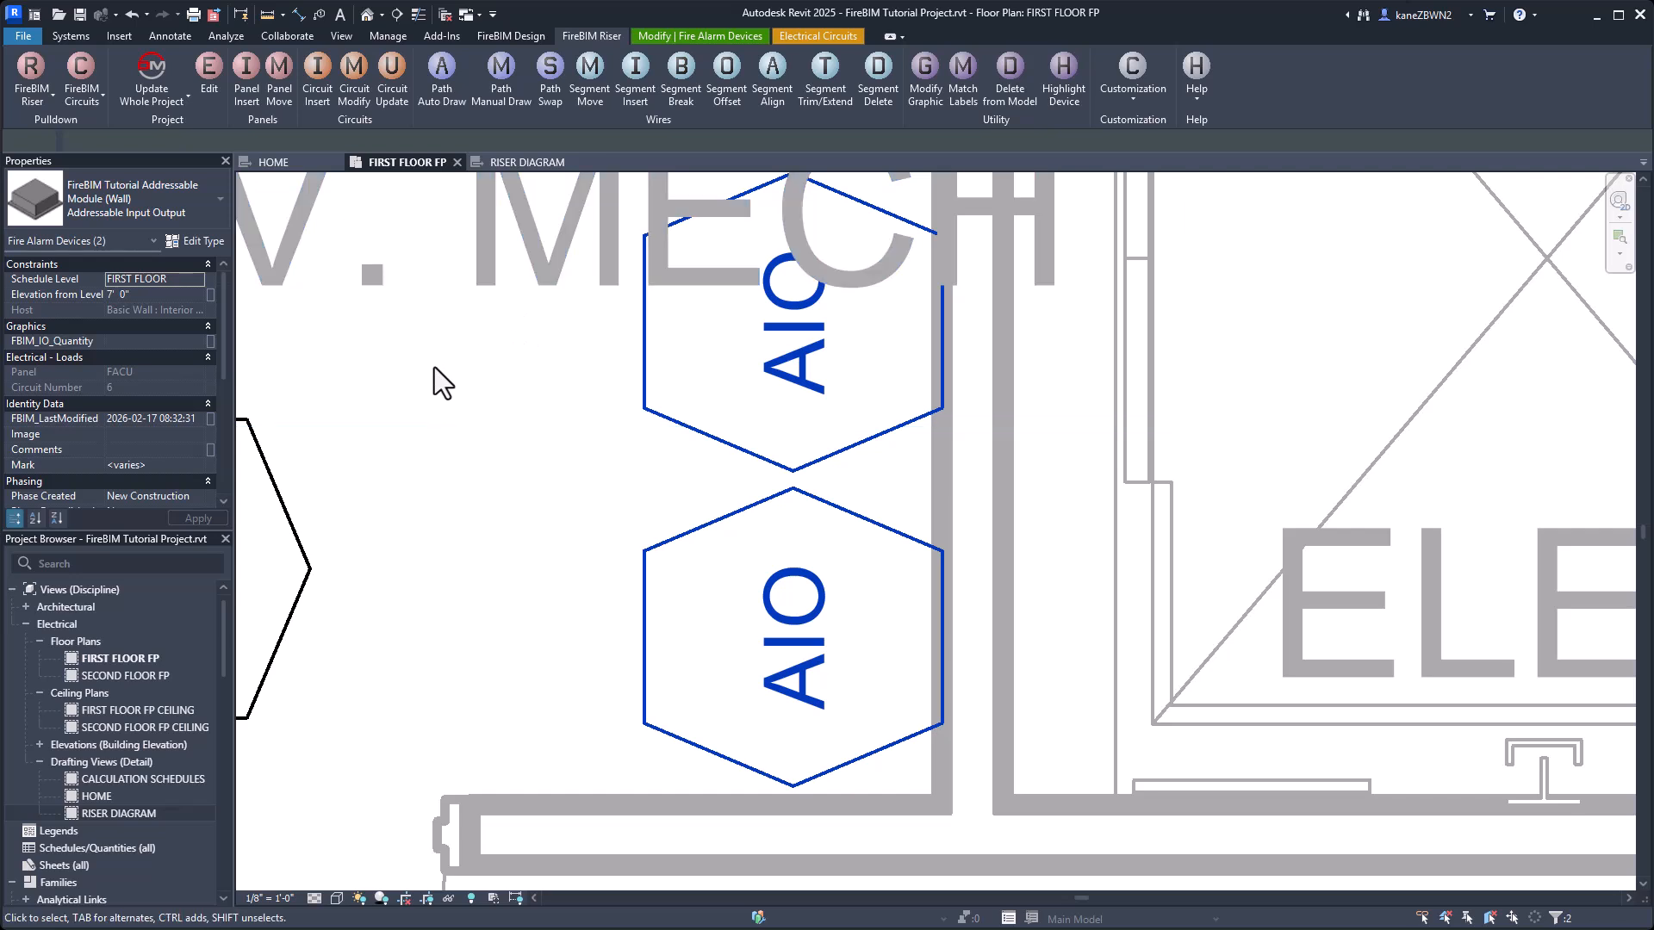
left_click(209, 95)
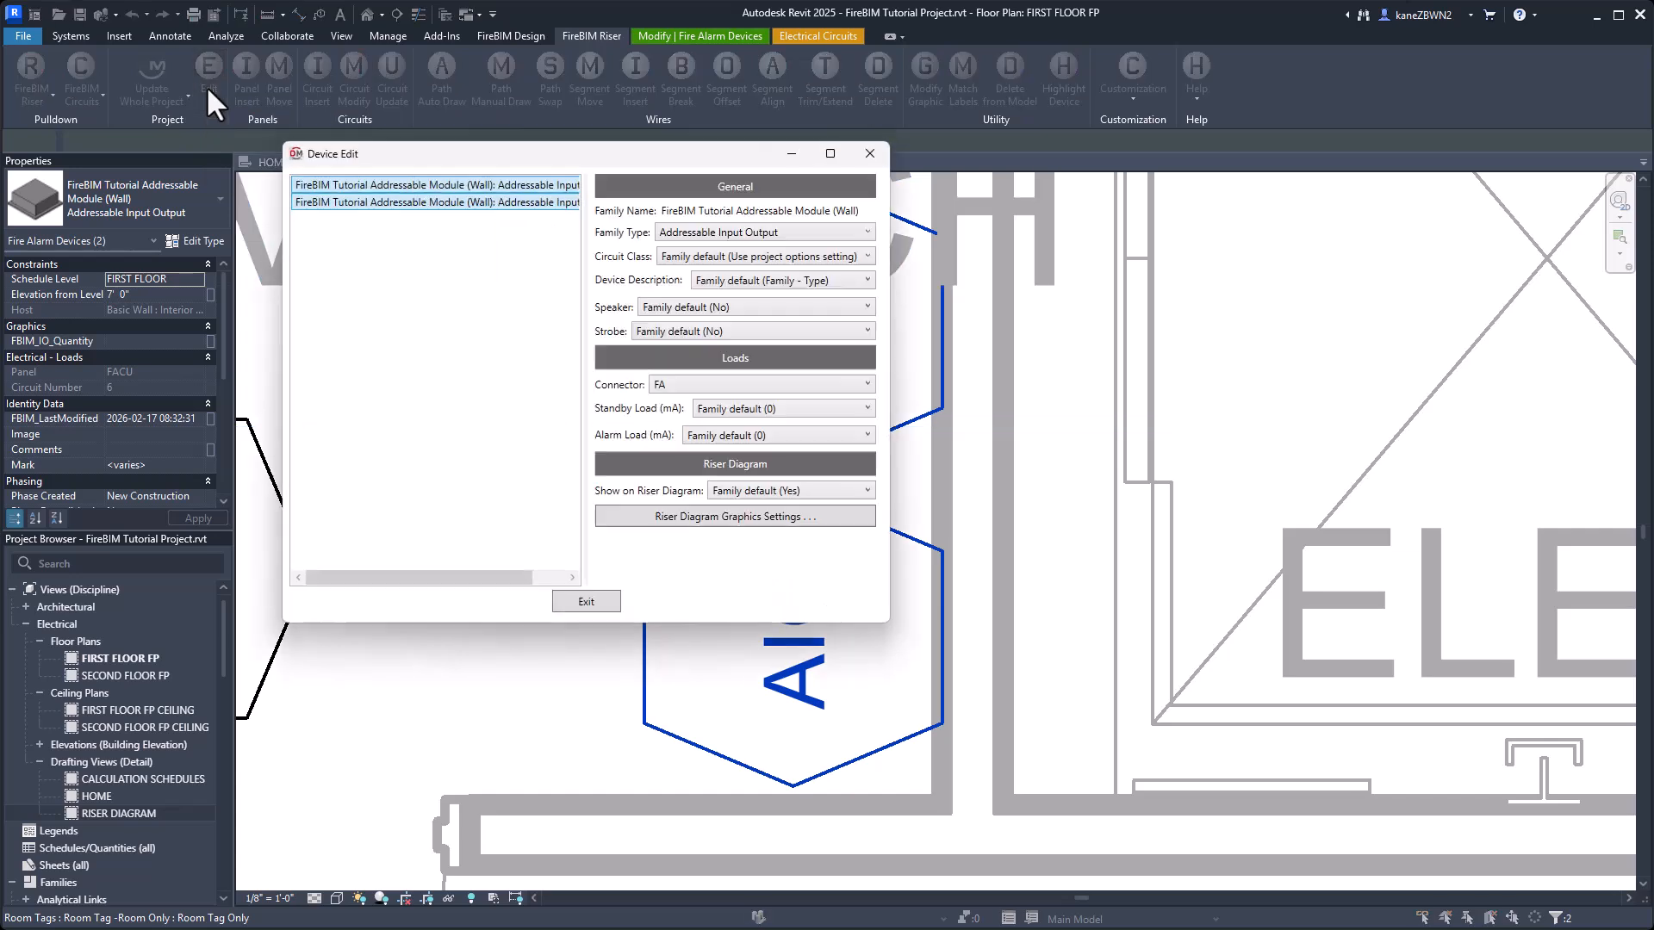
left_click(694, 519)
left_click(1320, 649)
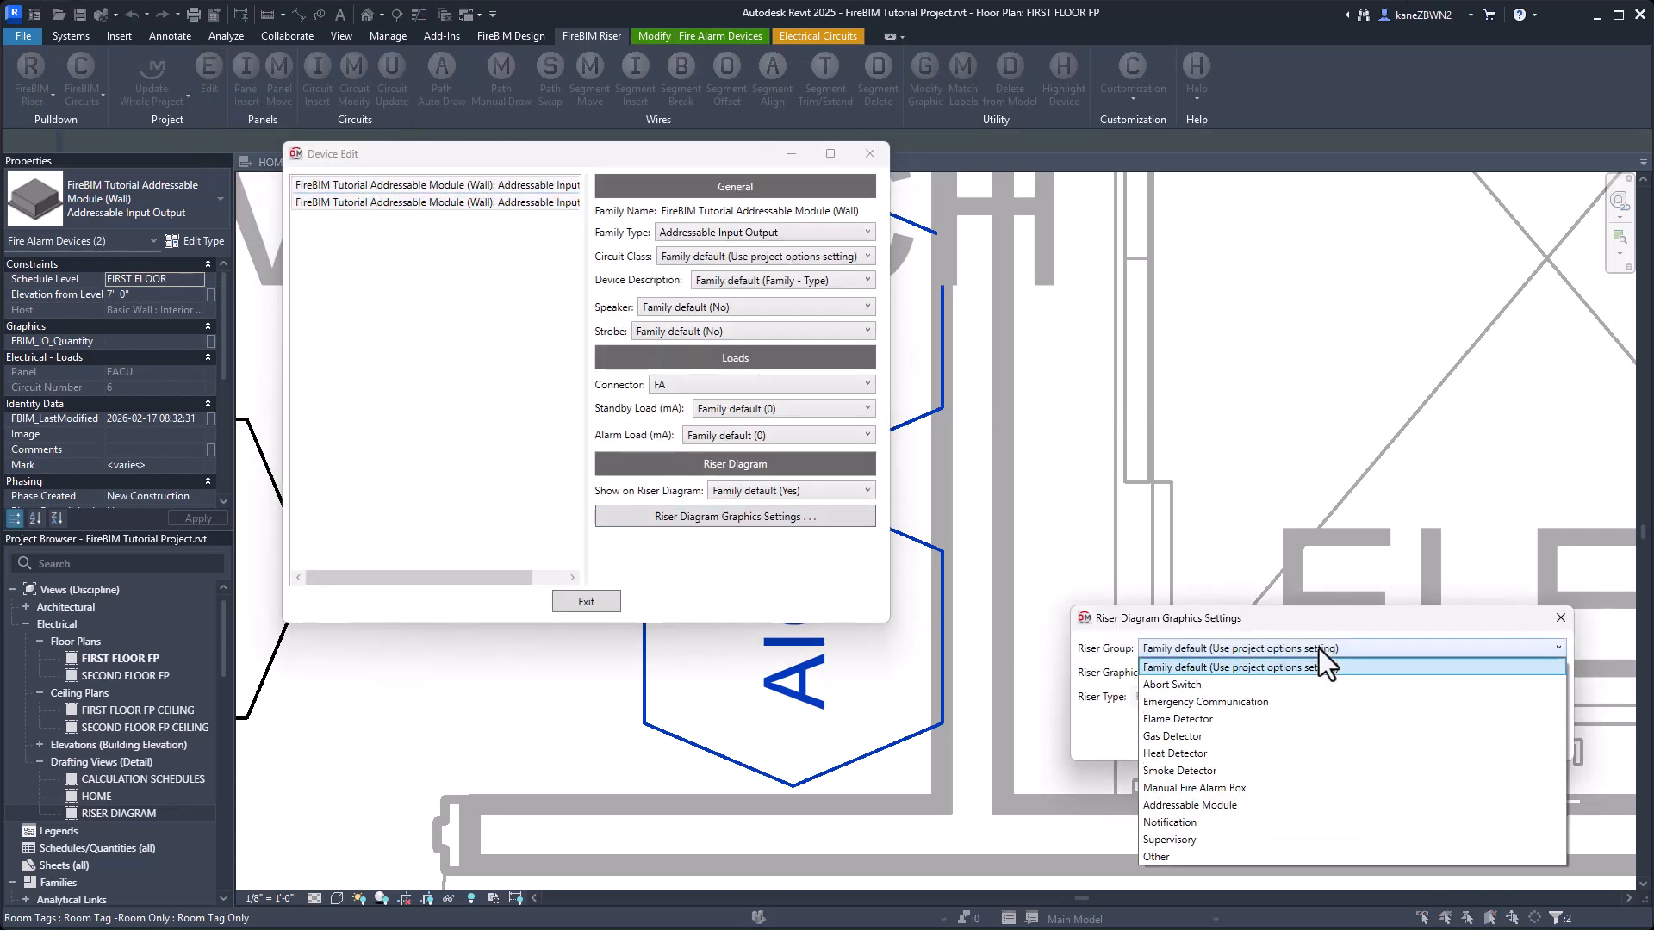
left_click(1235, 807)
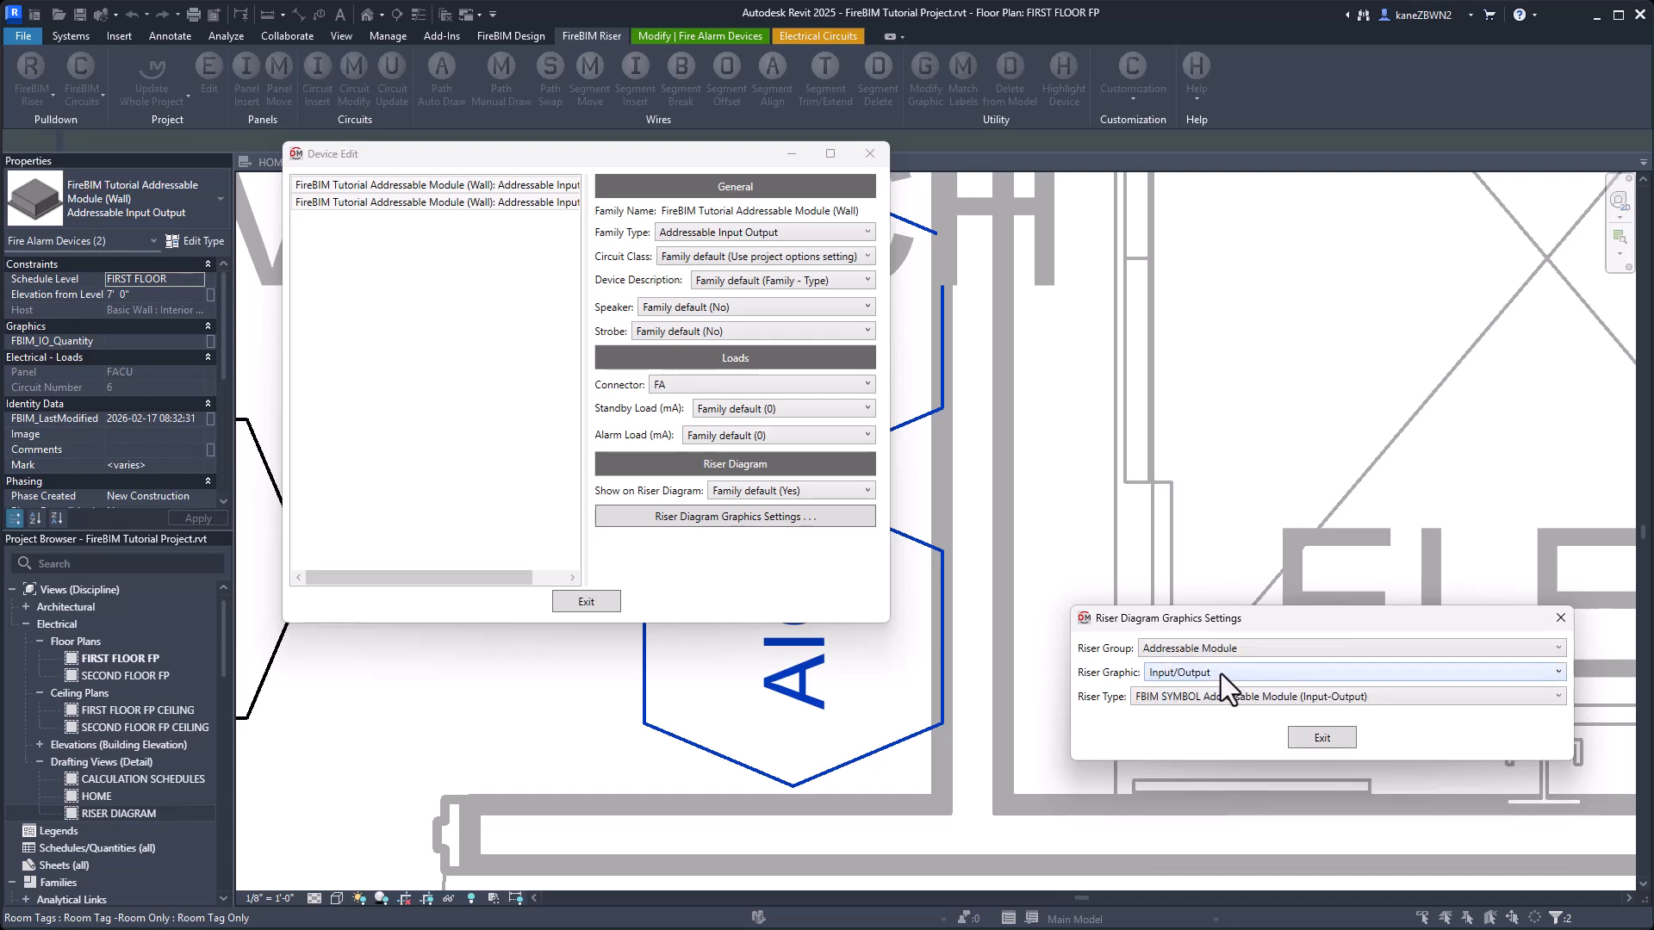
left_click(1342, 741)
left_click(585, 601)
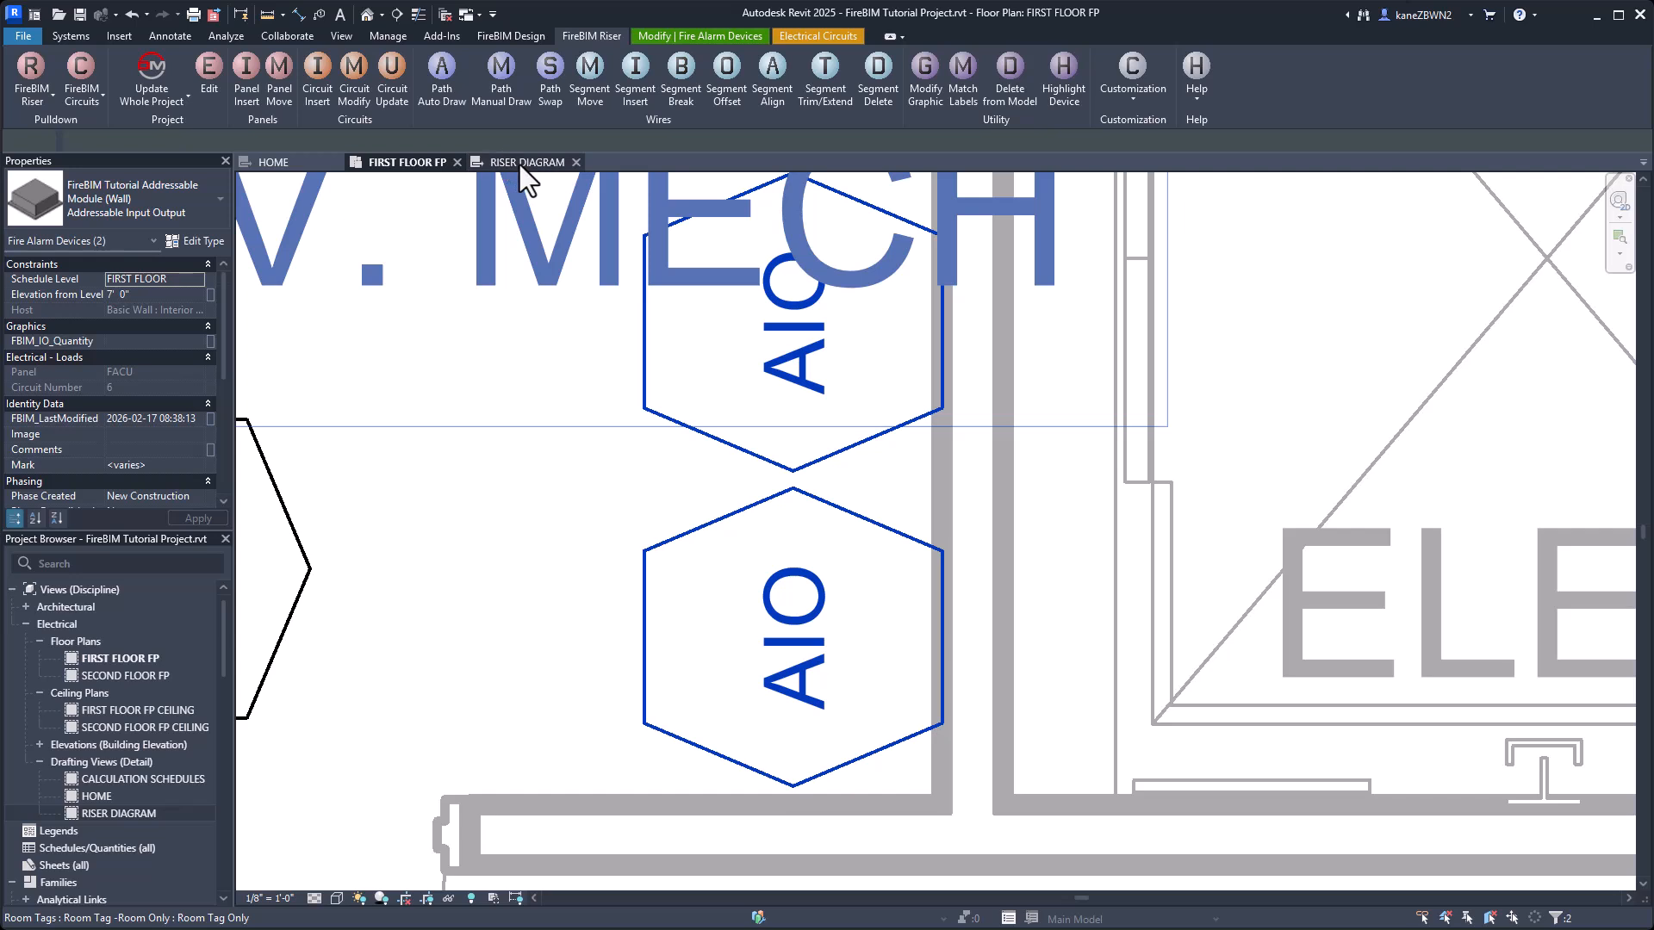
left_click(520, 164)
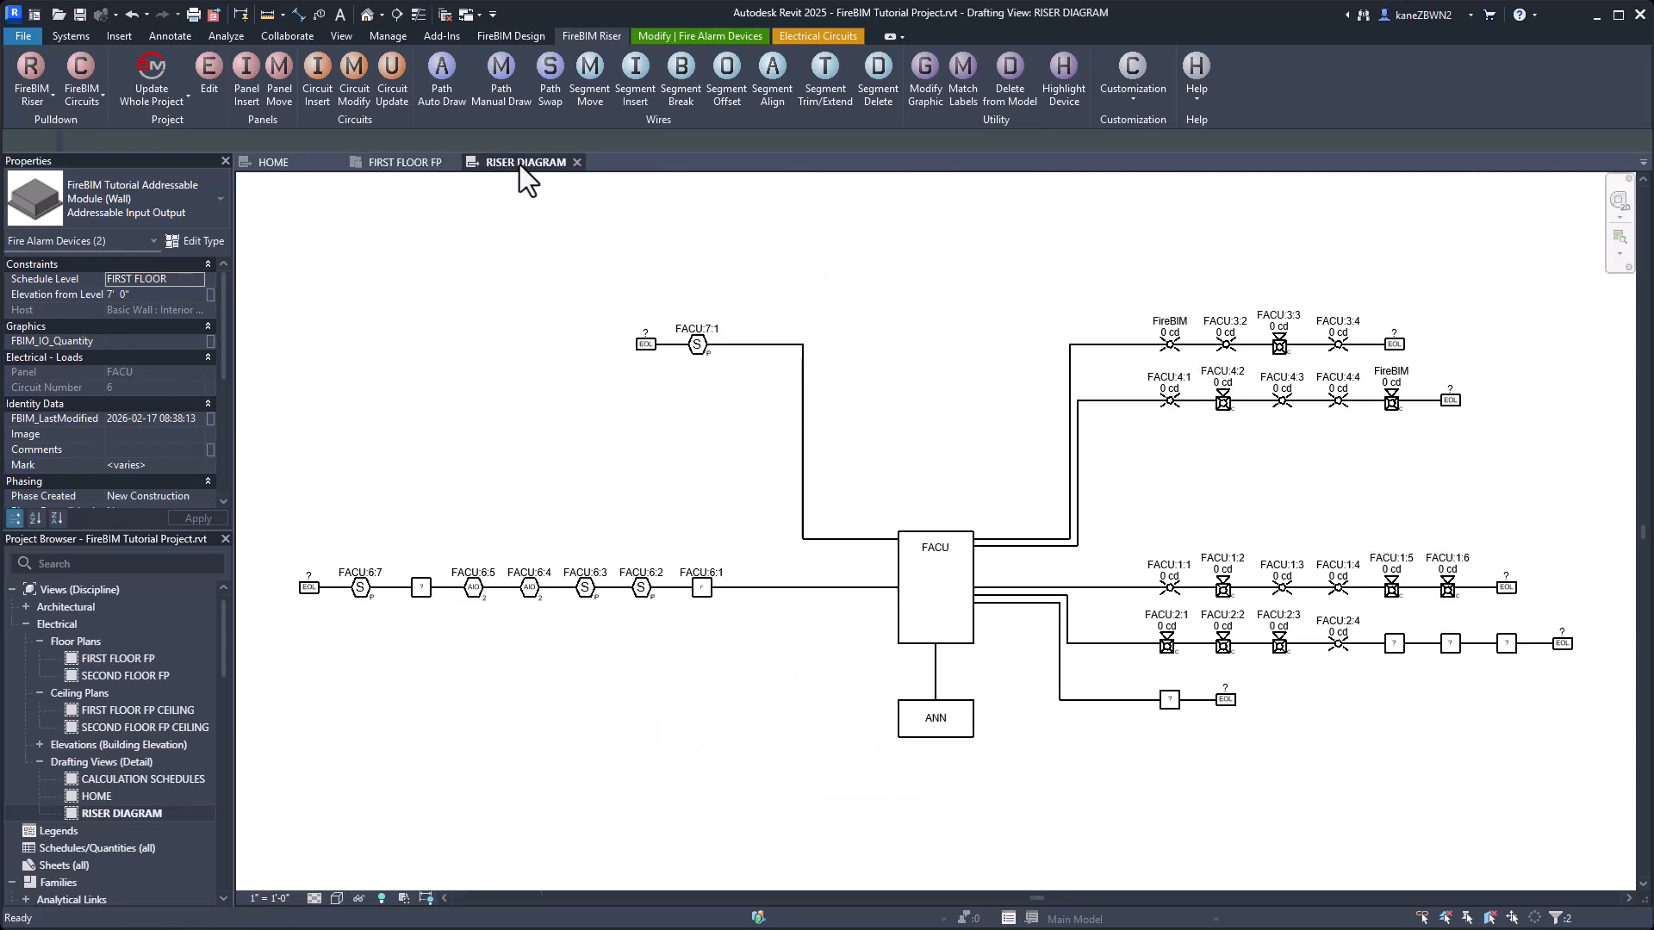
left_click(522, 411)
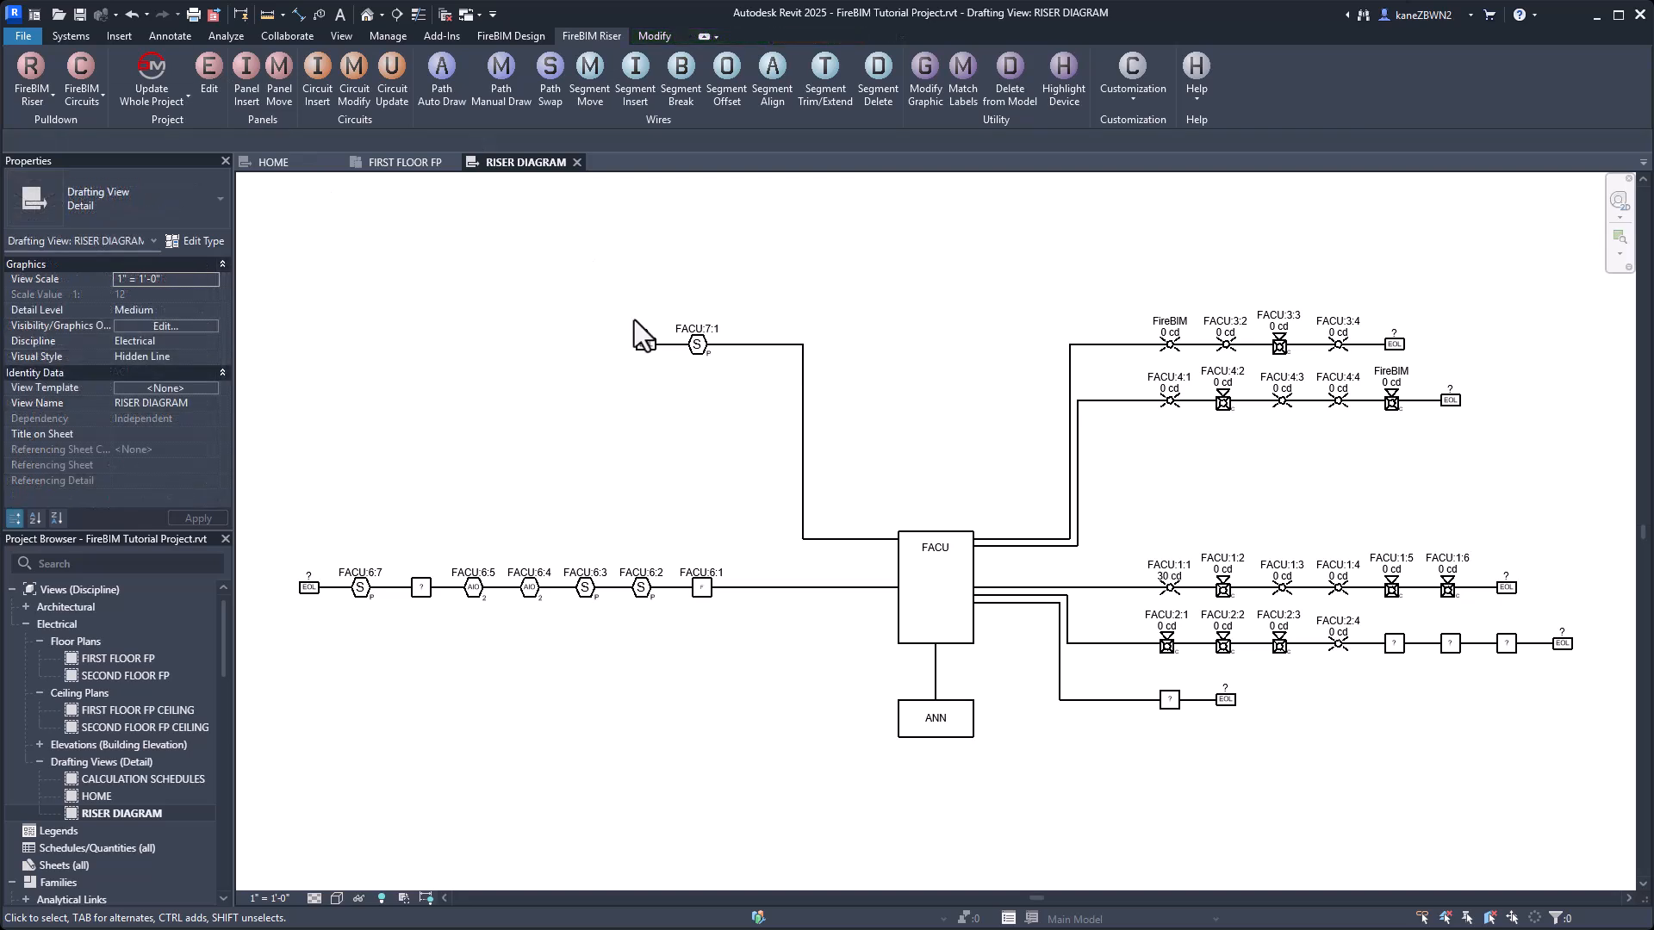
In the NAC circuit type, set the Class B end of line graphic to Resistor and the end of line device label to 15k.
left_click(1149, 86)
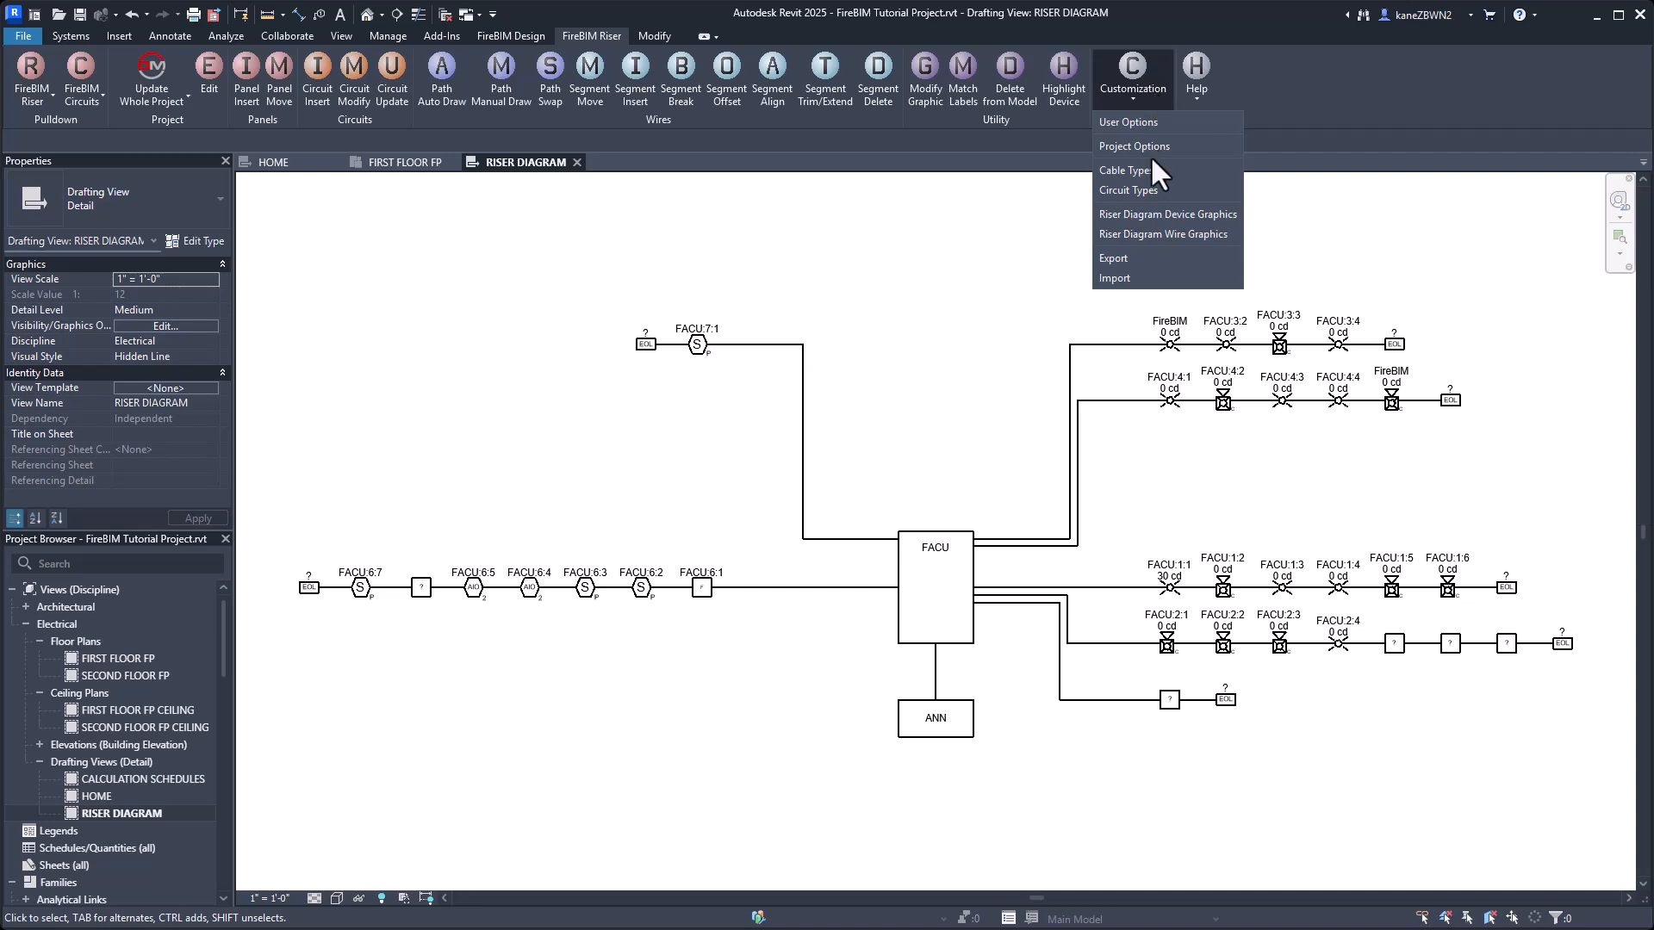
left_click(1141, 189)
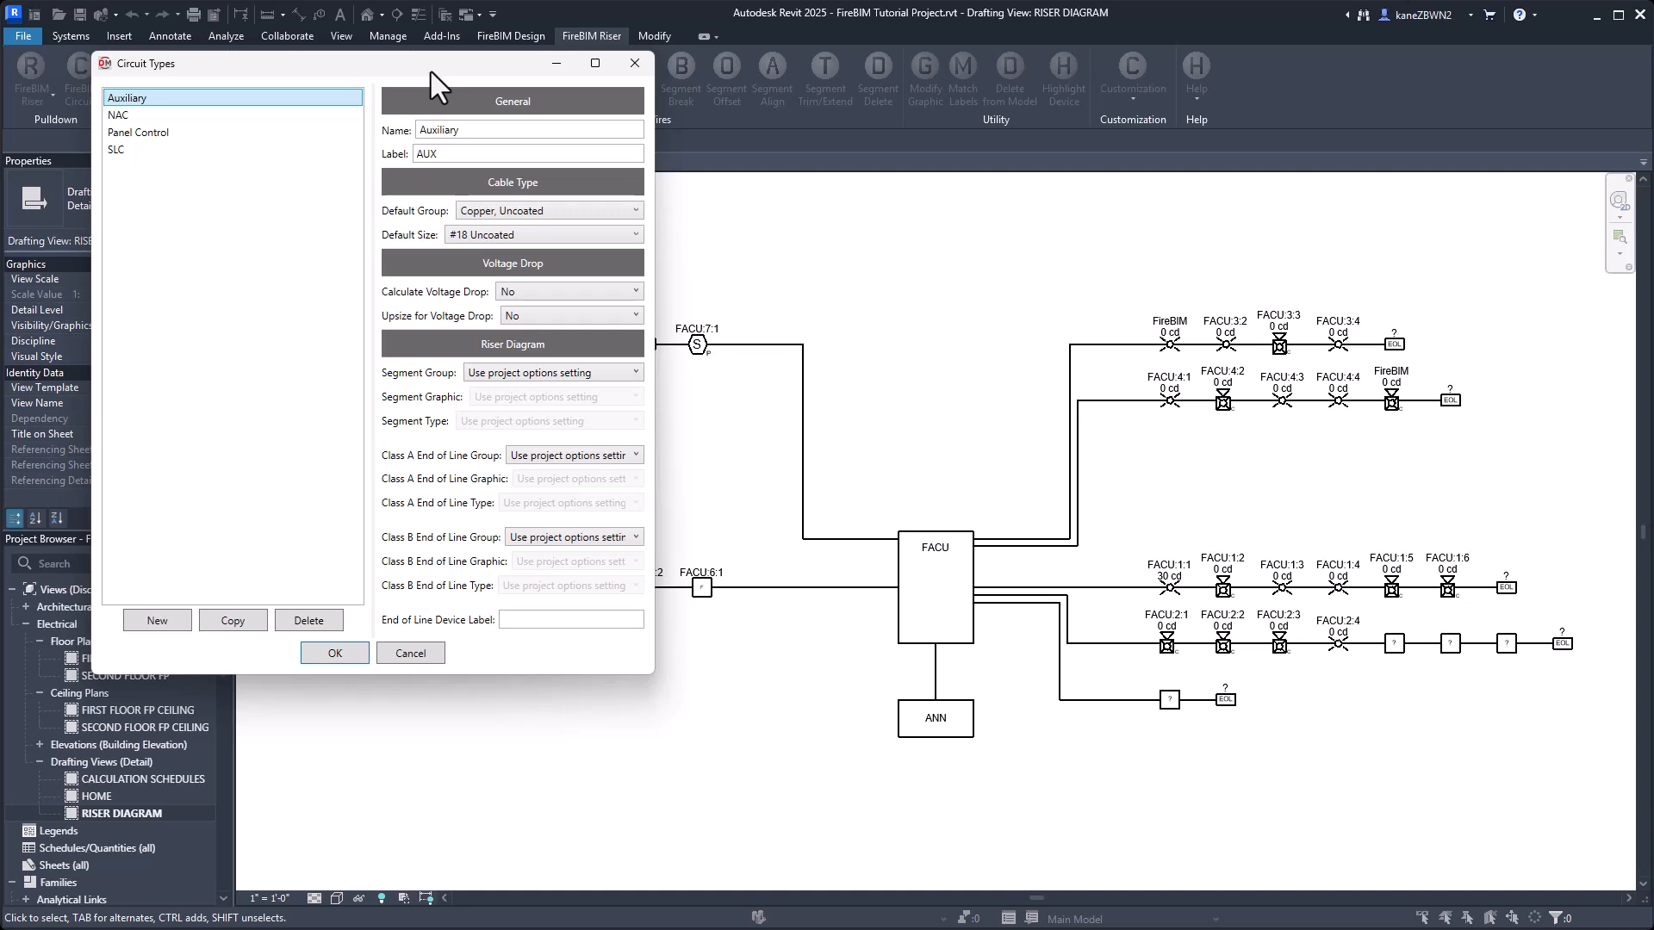
left_click(192, 121)
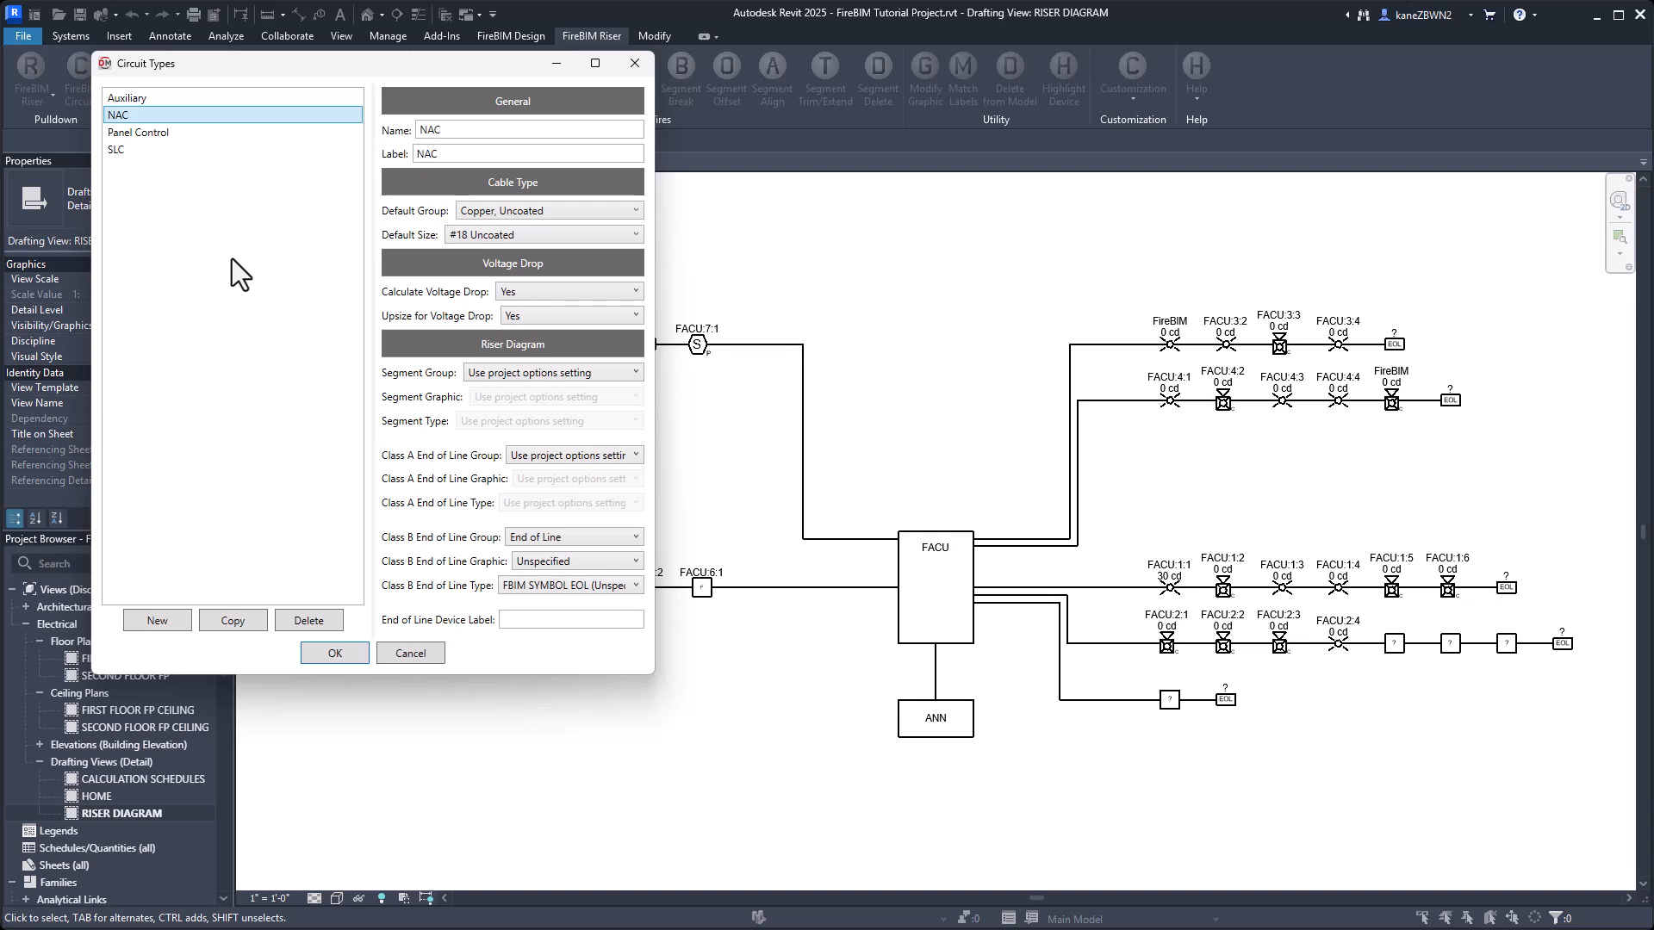
left_click(601, 563)
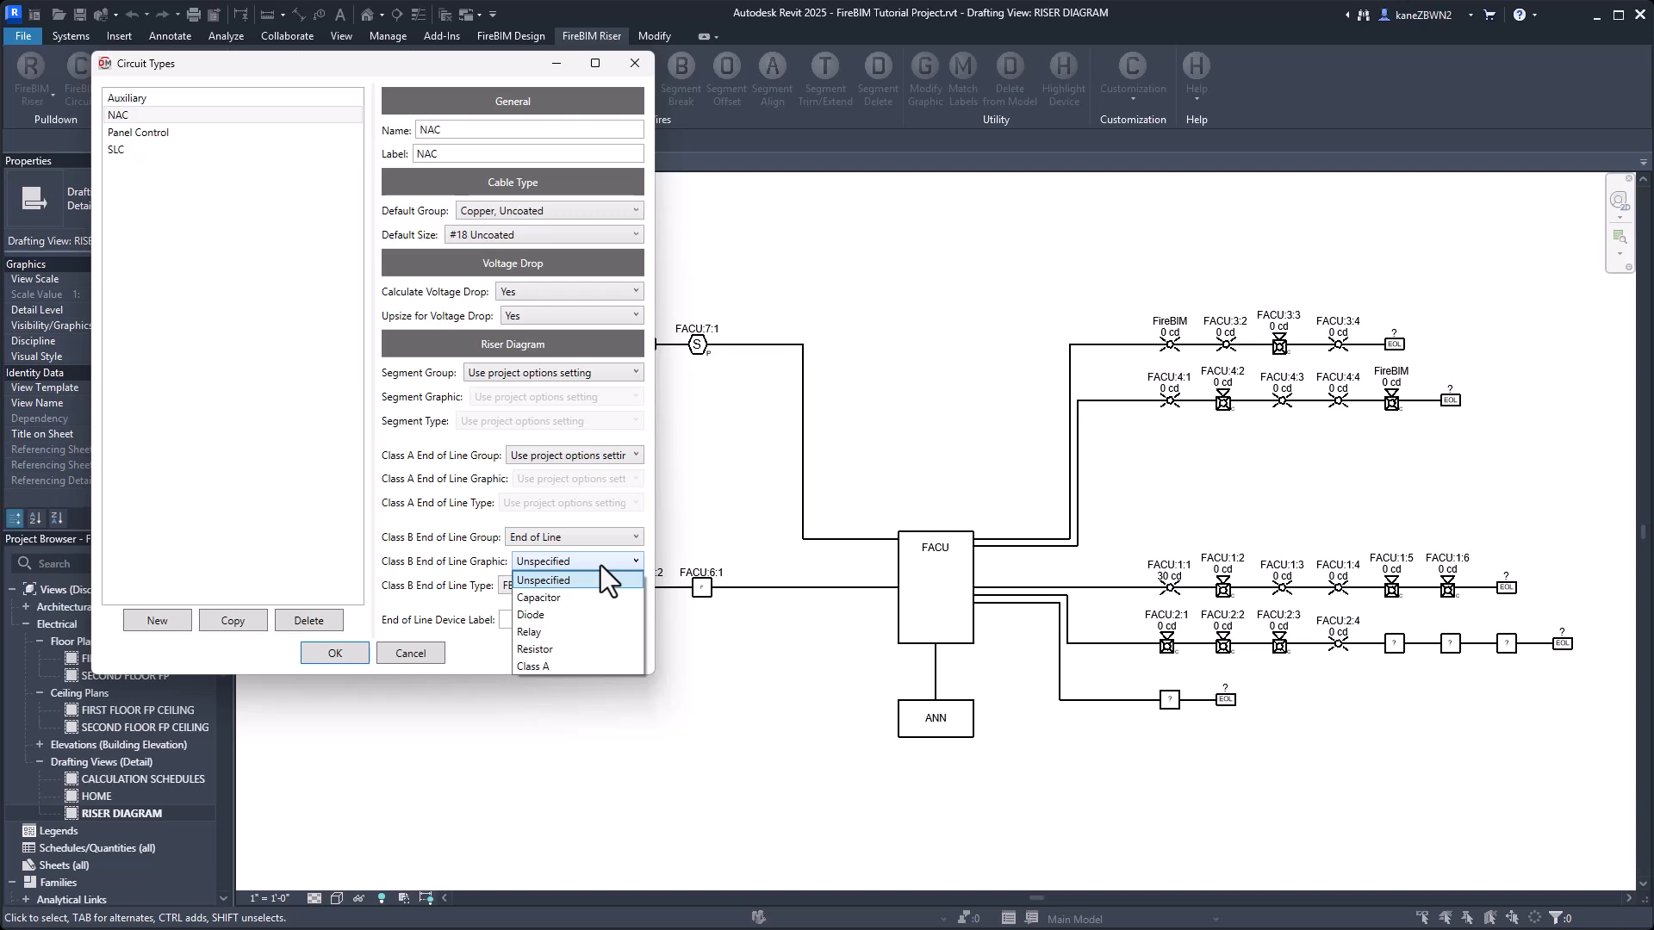
left_click(575, 648)
left_click(581, 621)
type("15k")
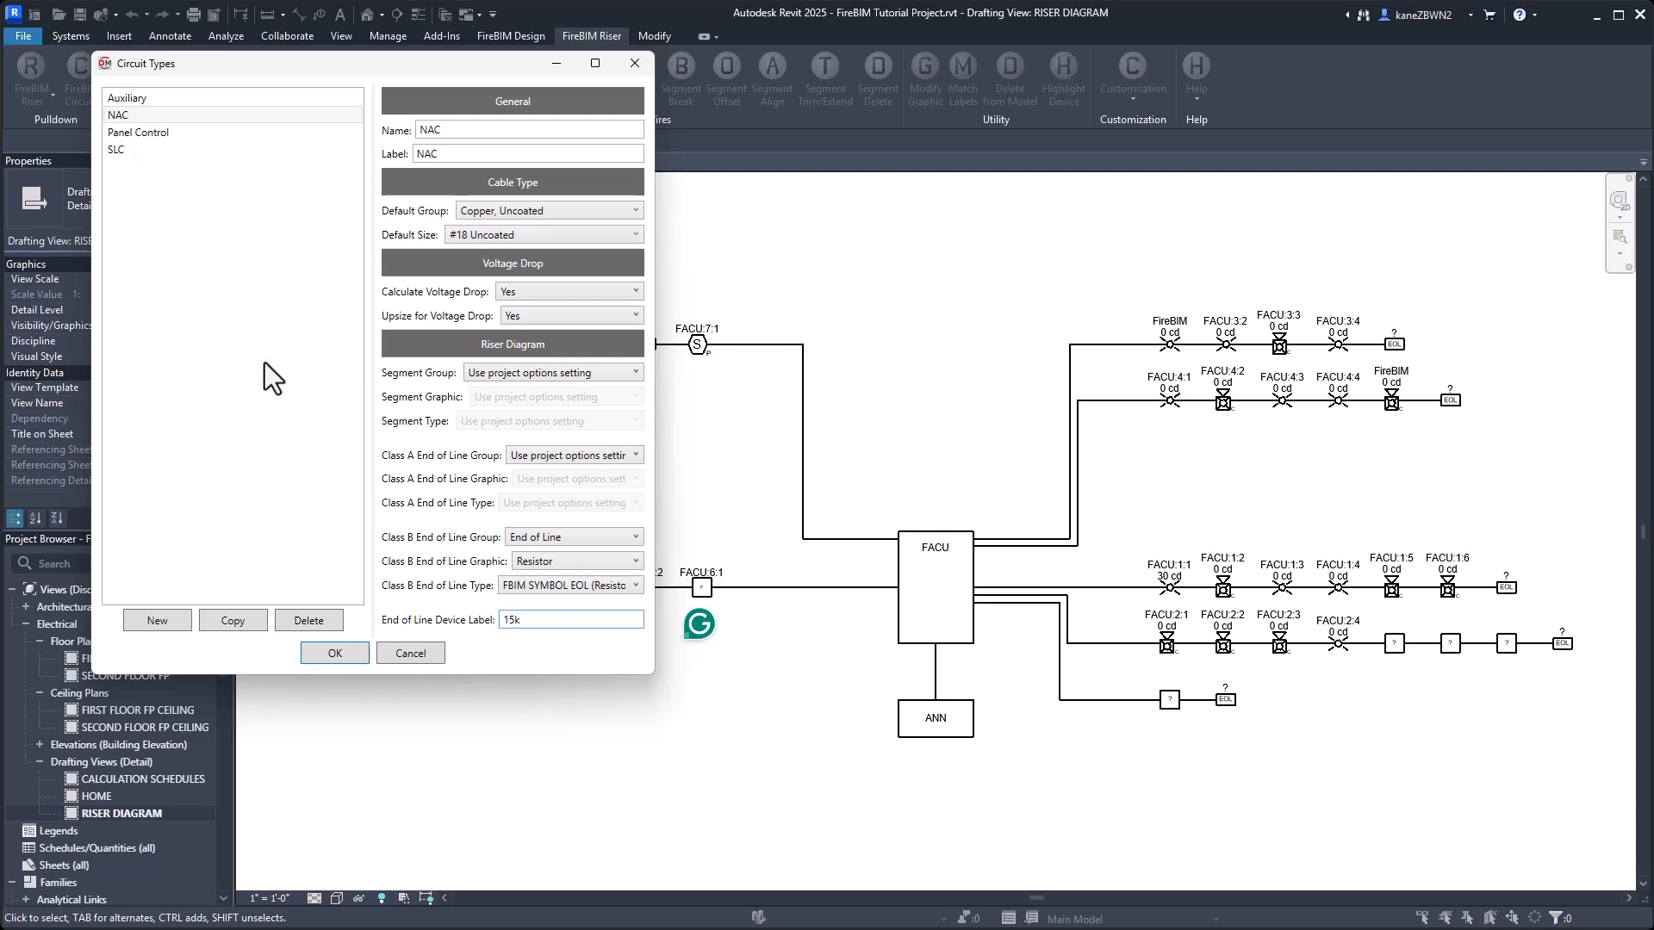
Set the Panel Control circuit type's segment group to Segment, graphic to Segment Text and type to New Solid.
left_click(163, 133)
left_click(565, 375)
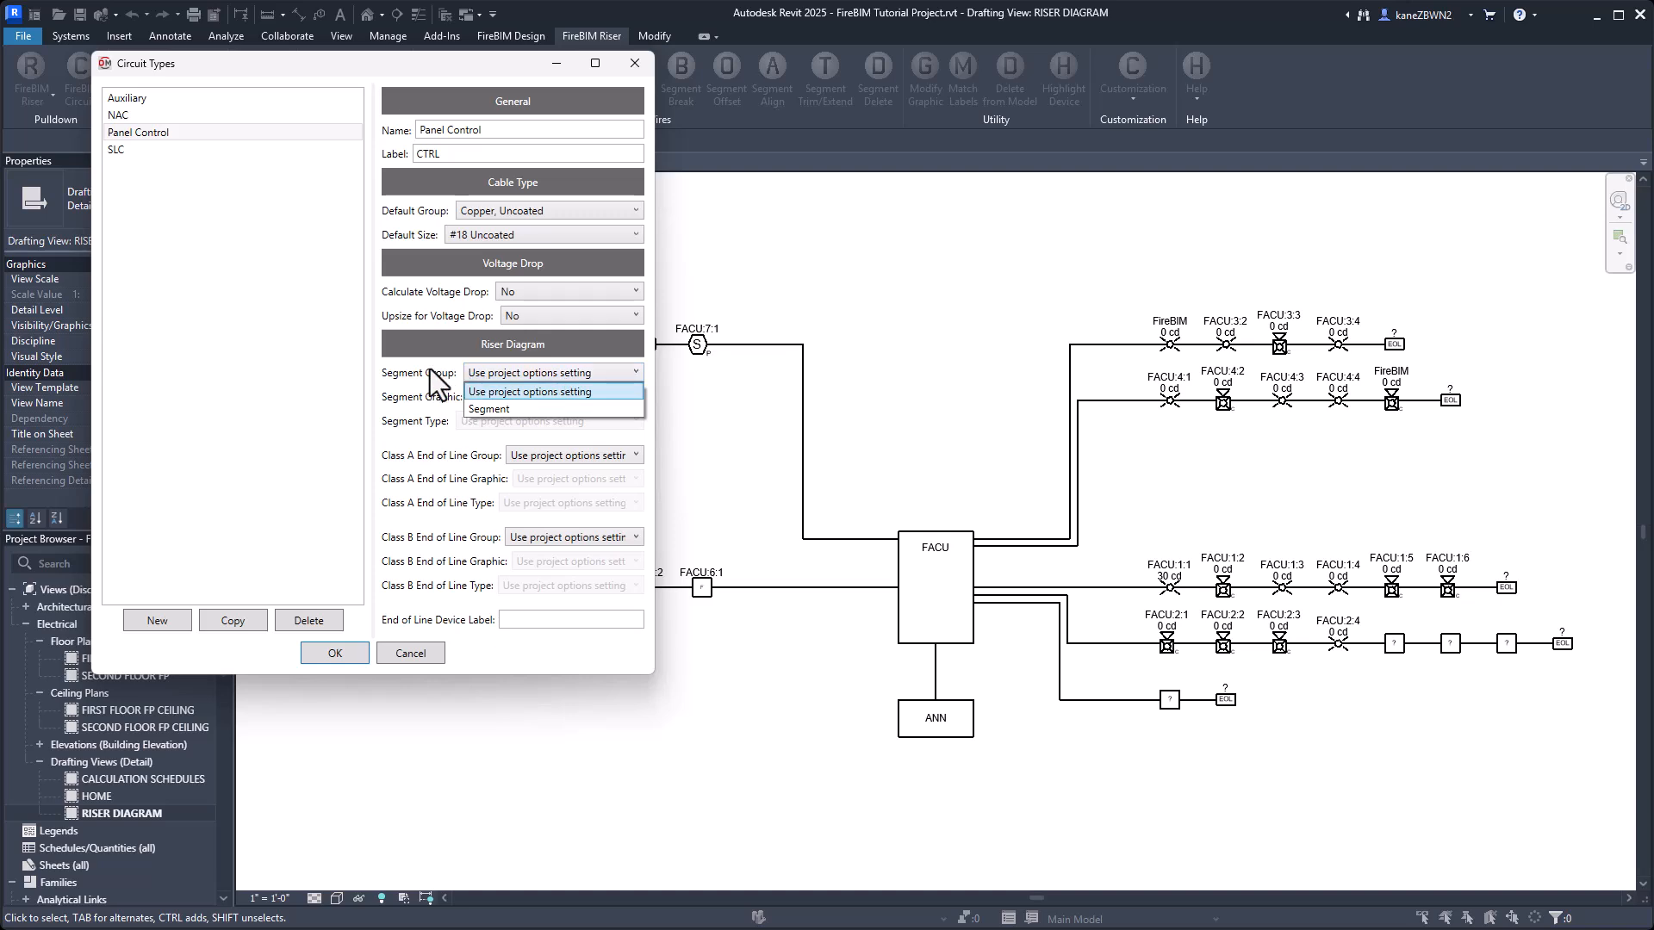
left_click(512, 410)
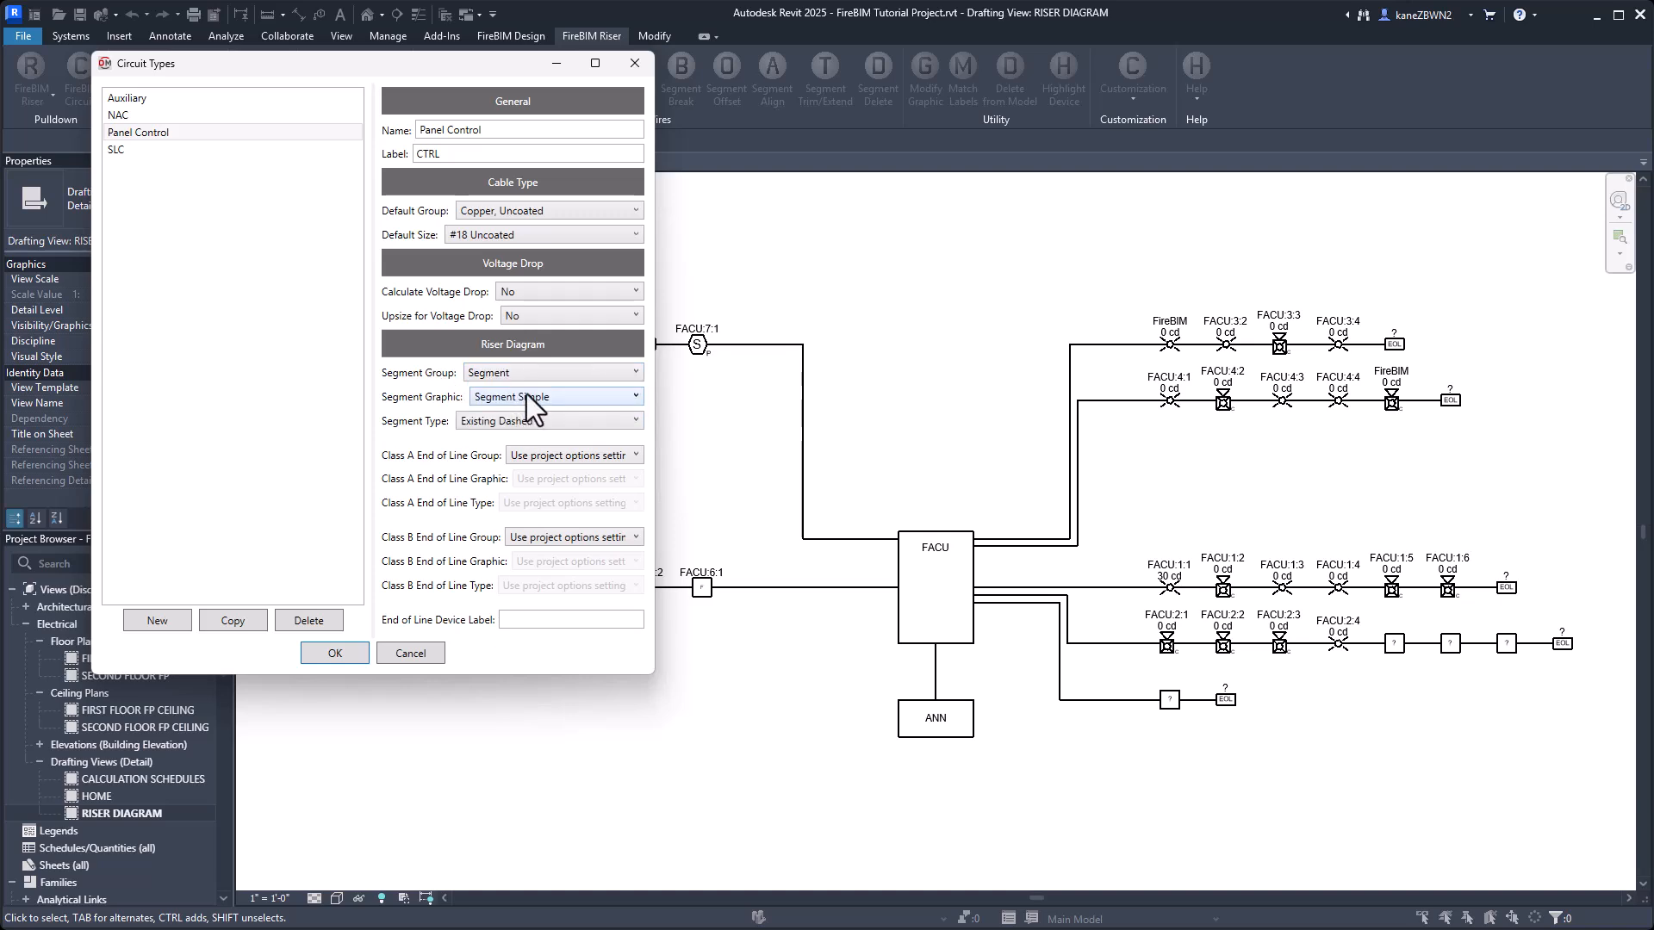
left_click(545, 374)
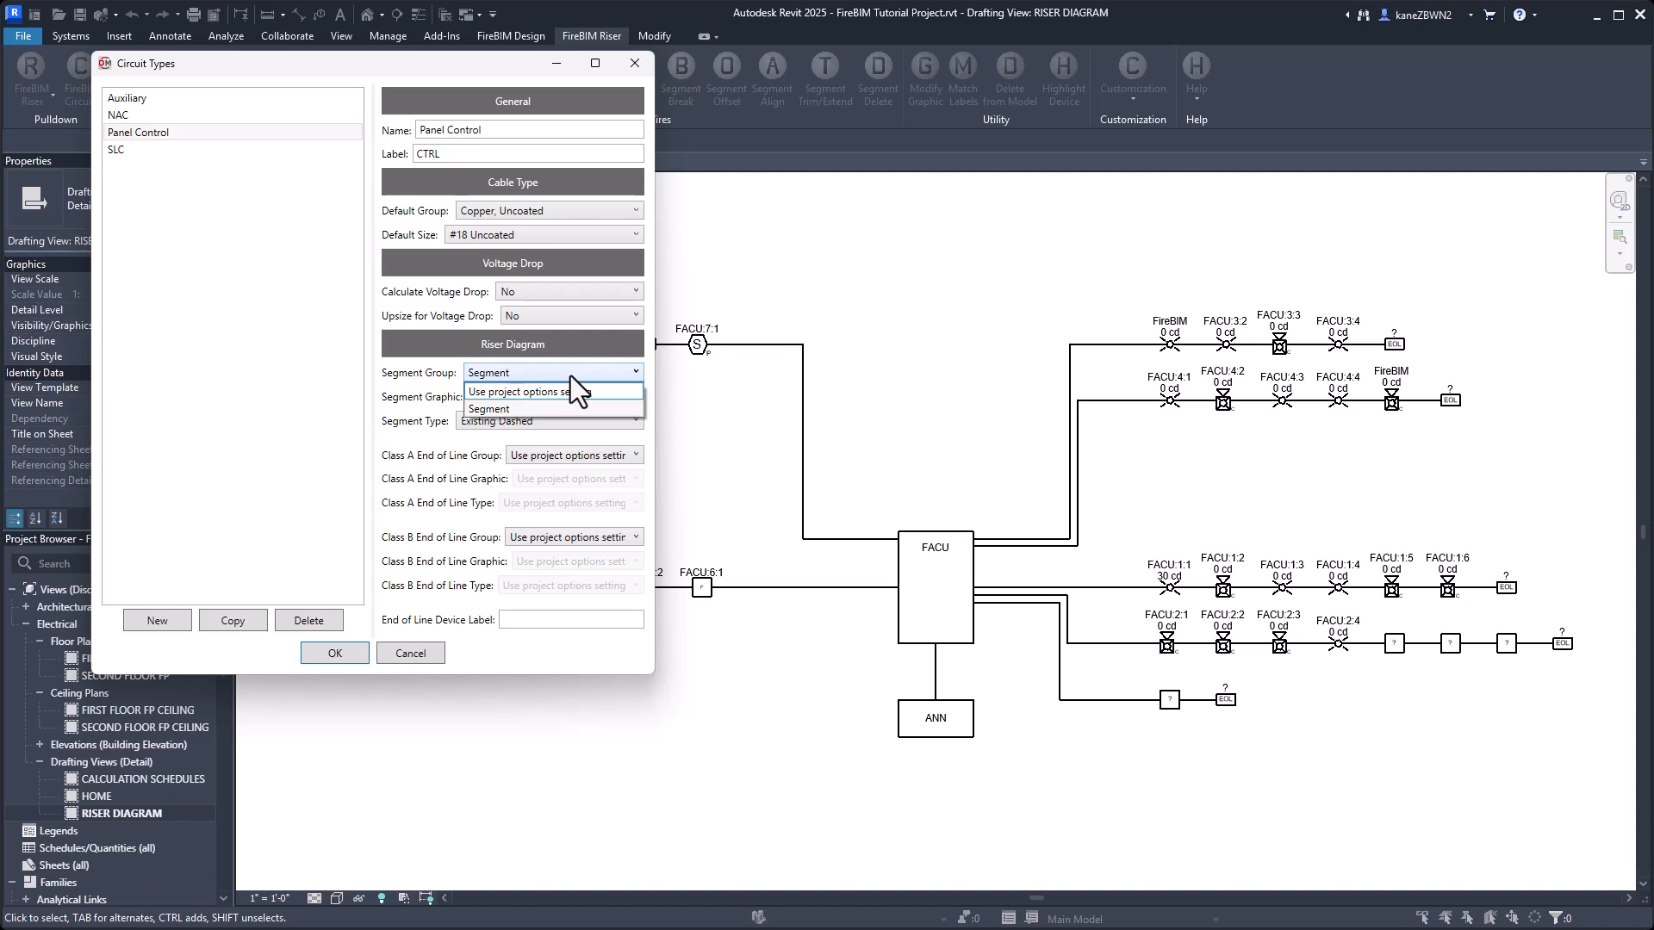
left_click(570, 376)
left_click(570, 397)
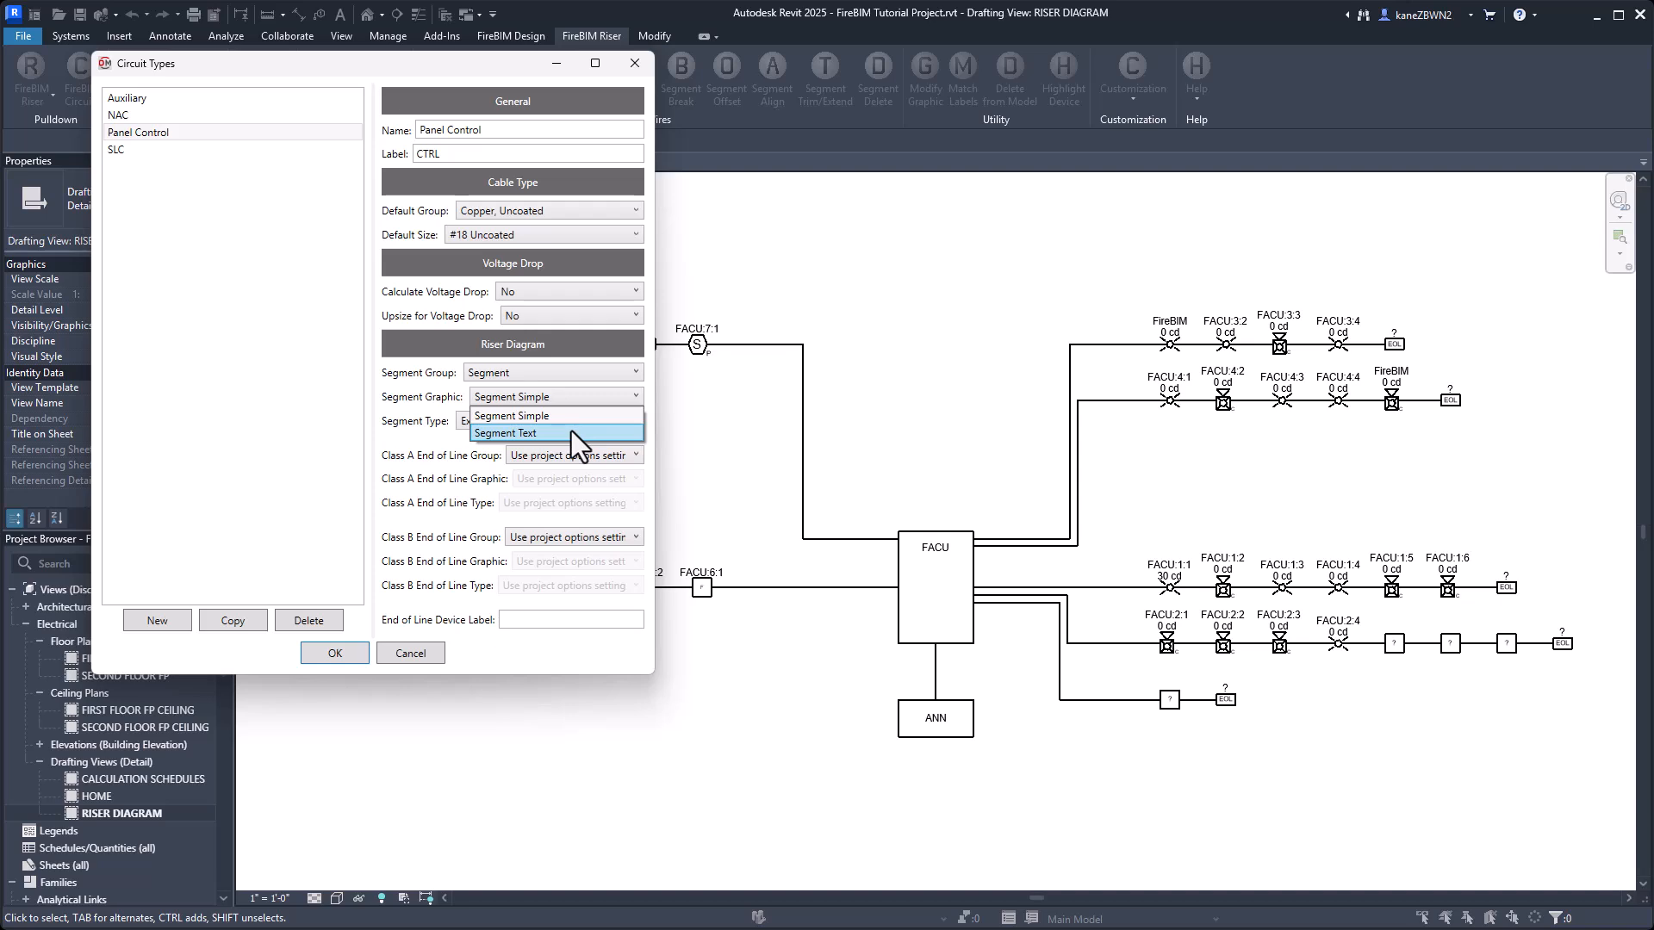
left_click(571, 432)
left_click(560, 421)
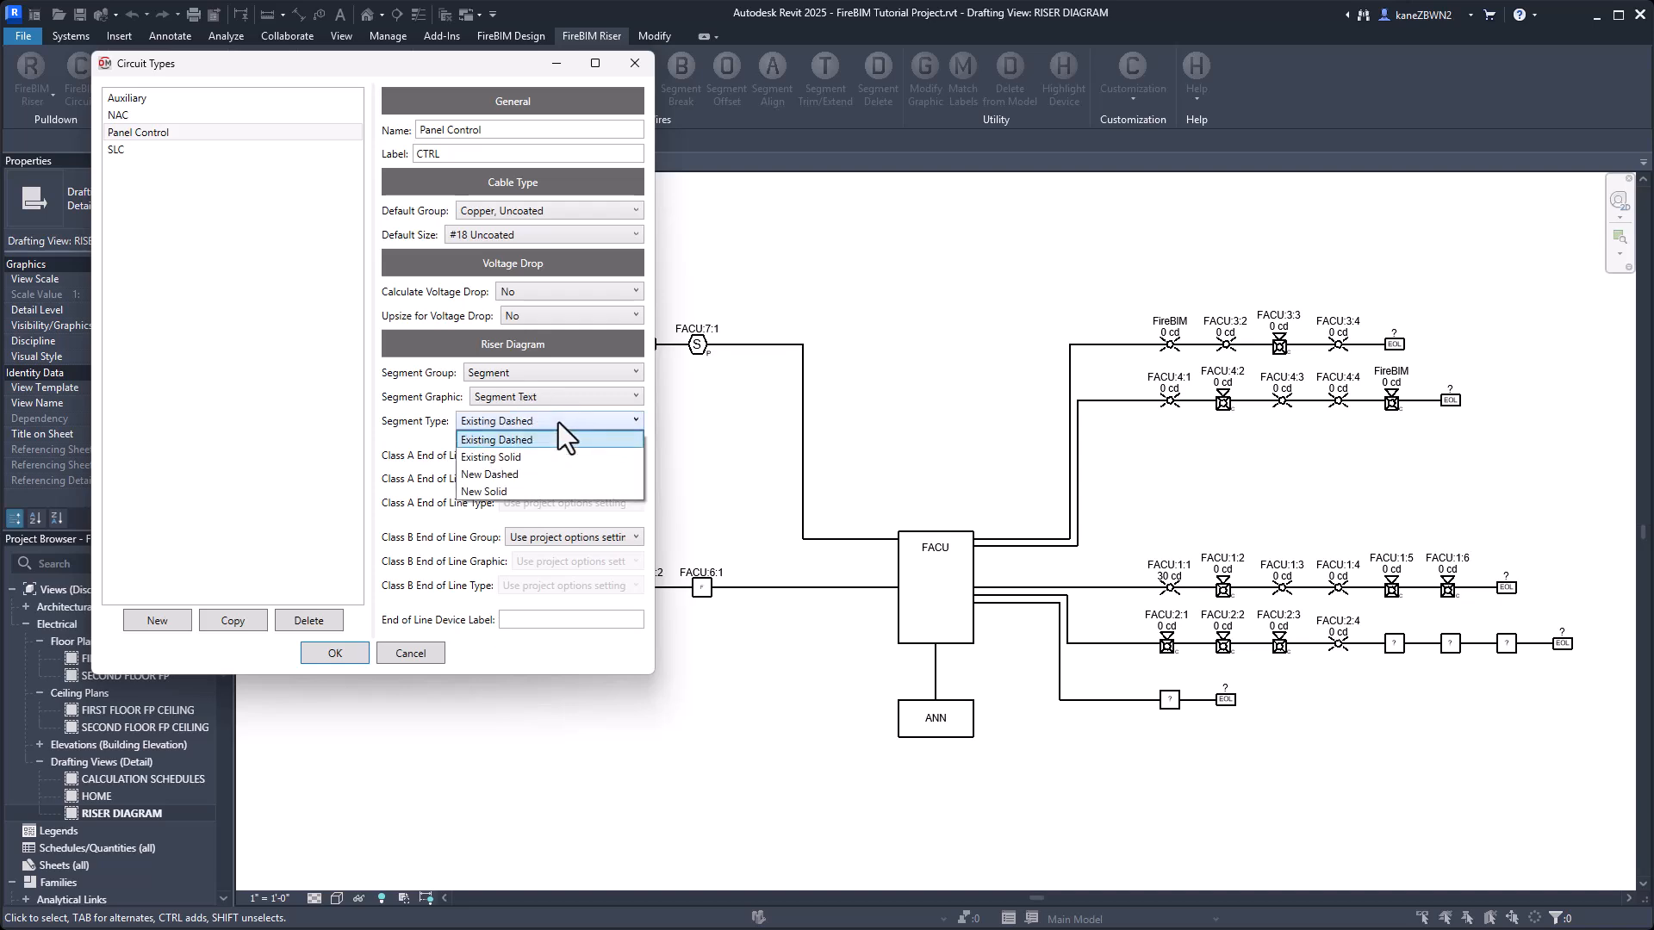
left_click(521, 490)
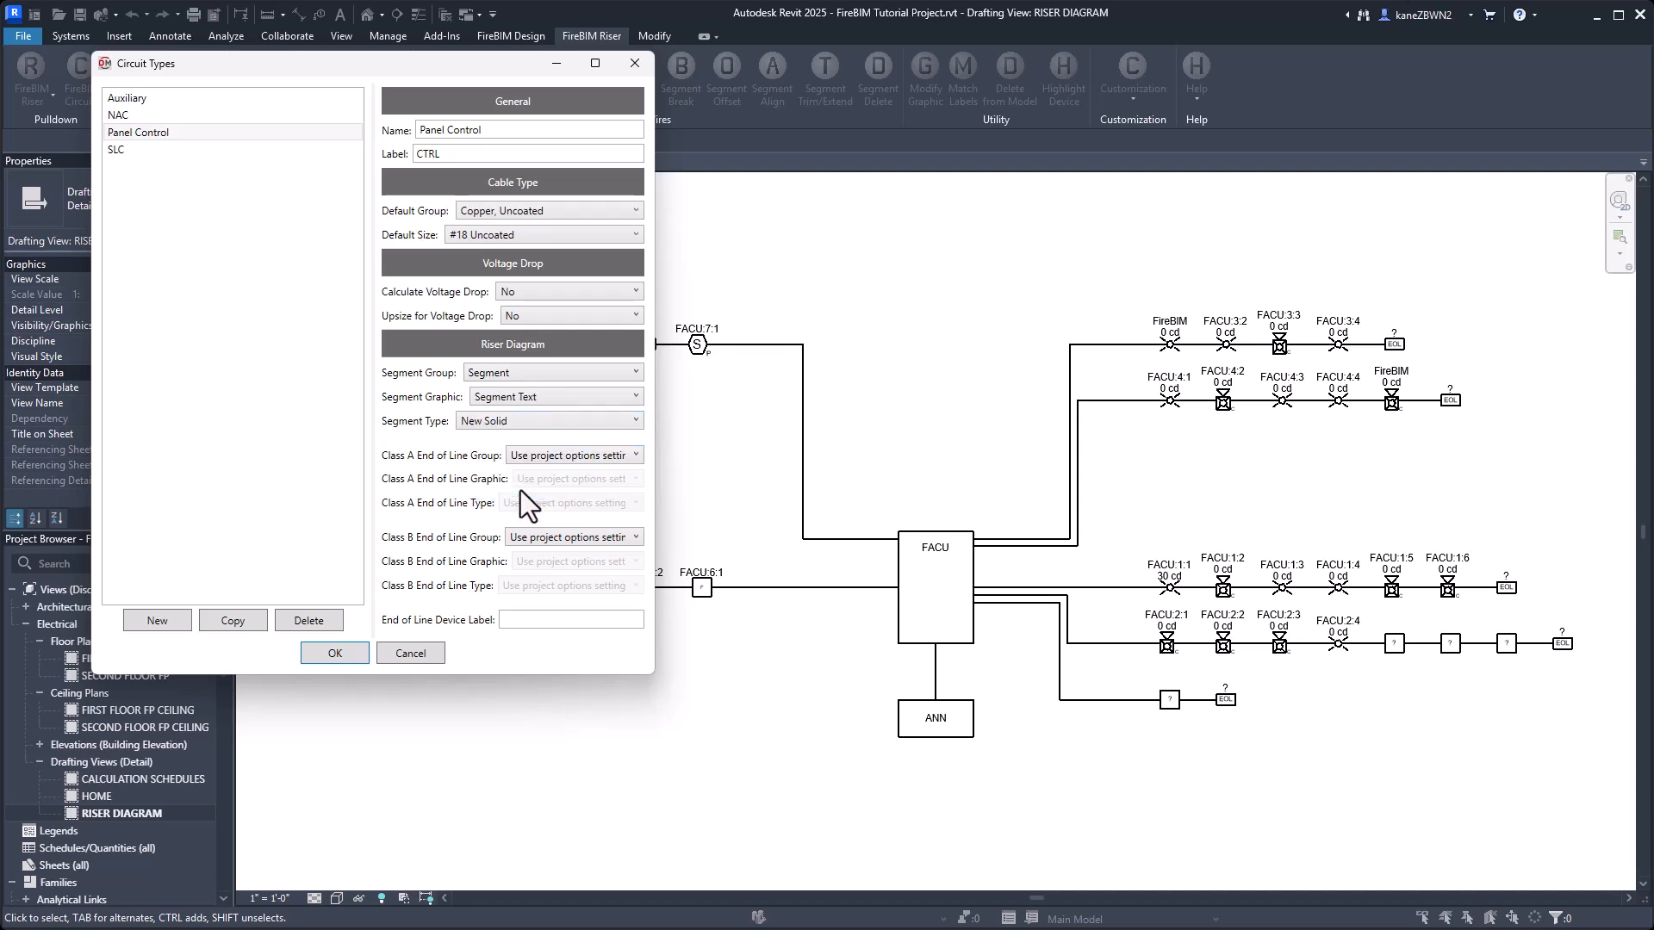
Set the SLC circuit type's segment group to Segment and segment type to New Dashed, and save the circuit types.
left_click(136, 150)
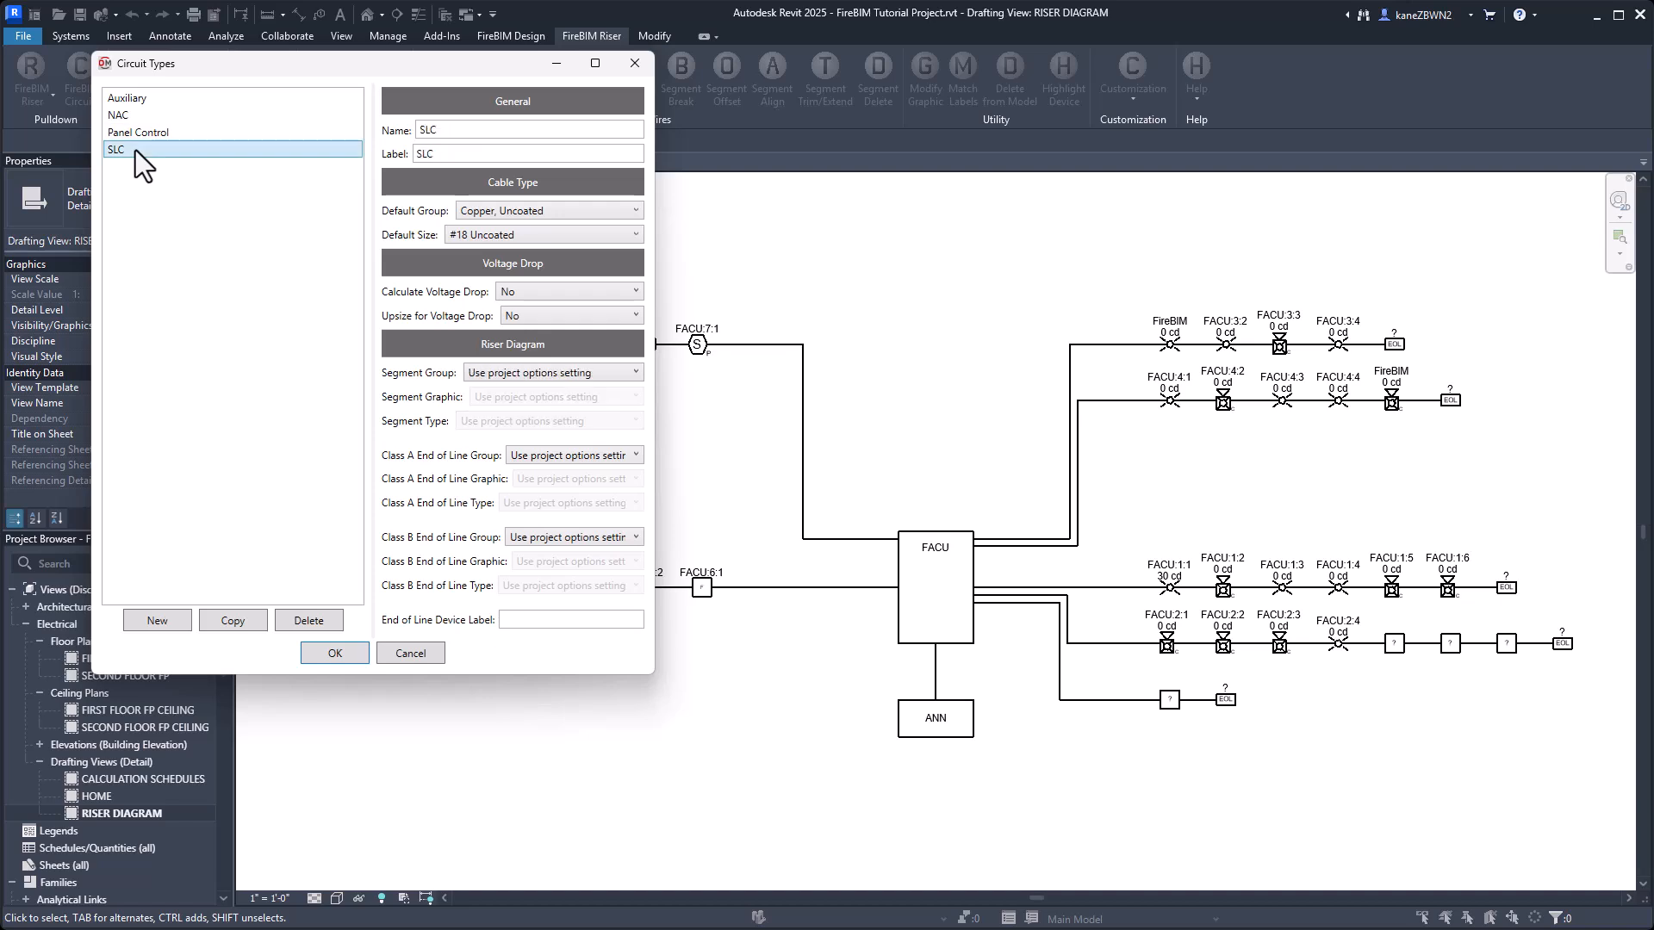
left_click(533, 373)
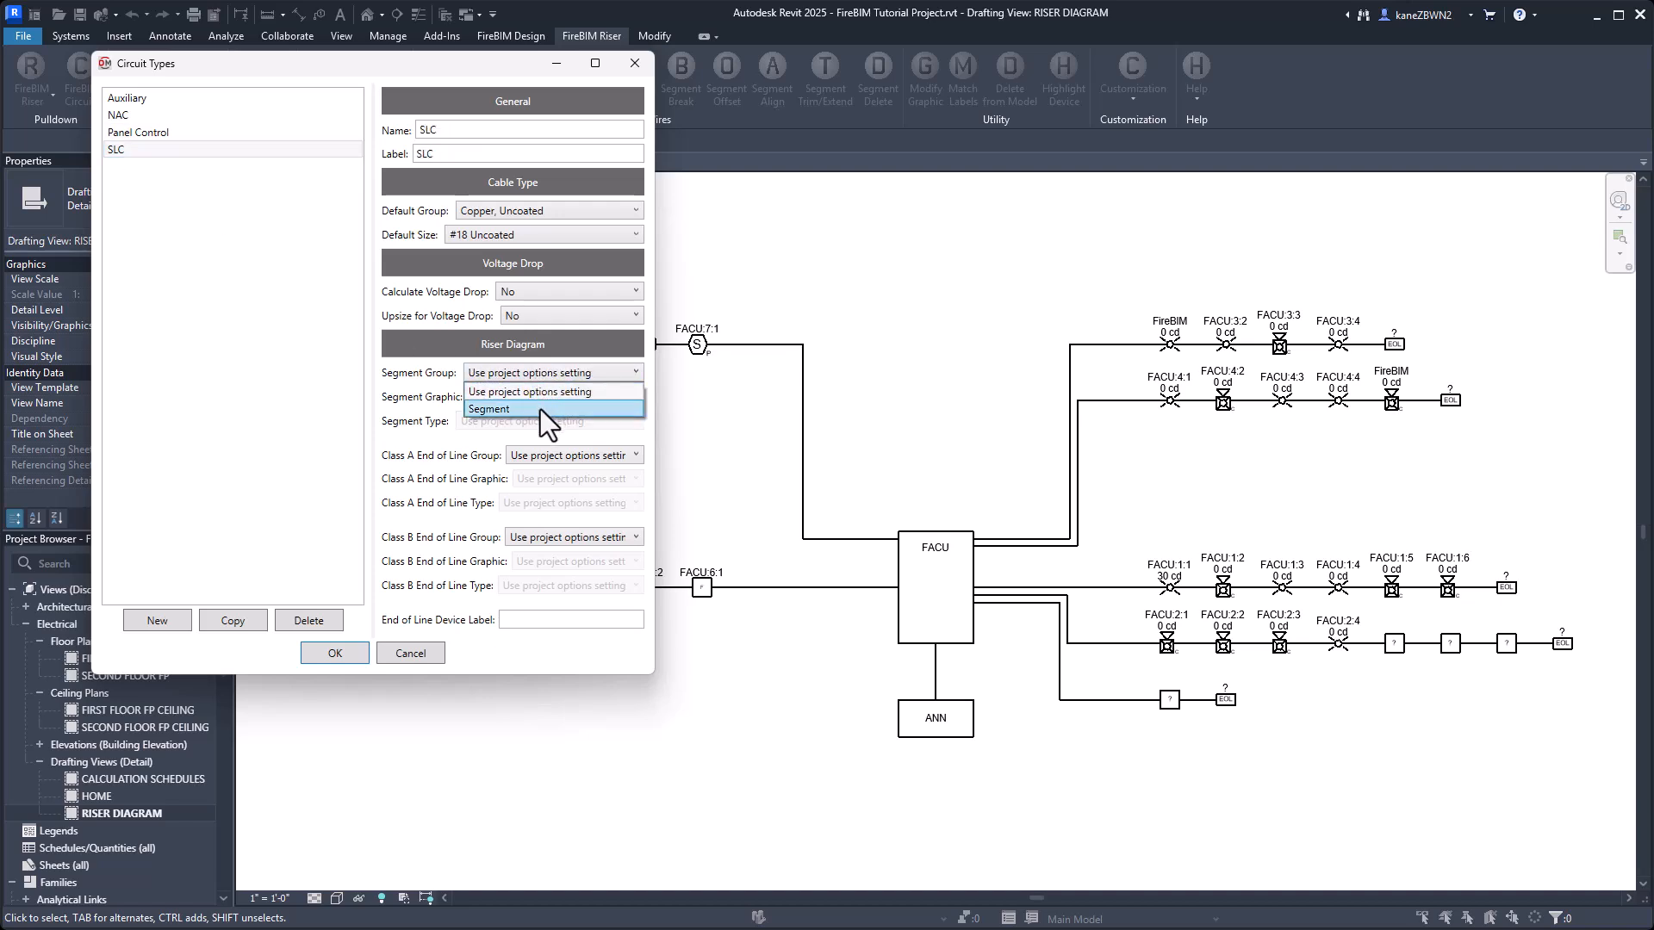
left_click(540, 410)
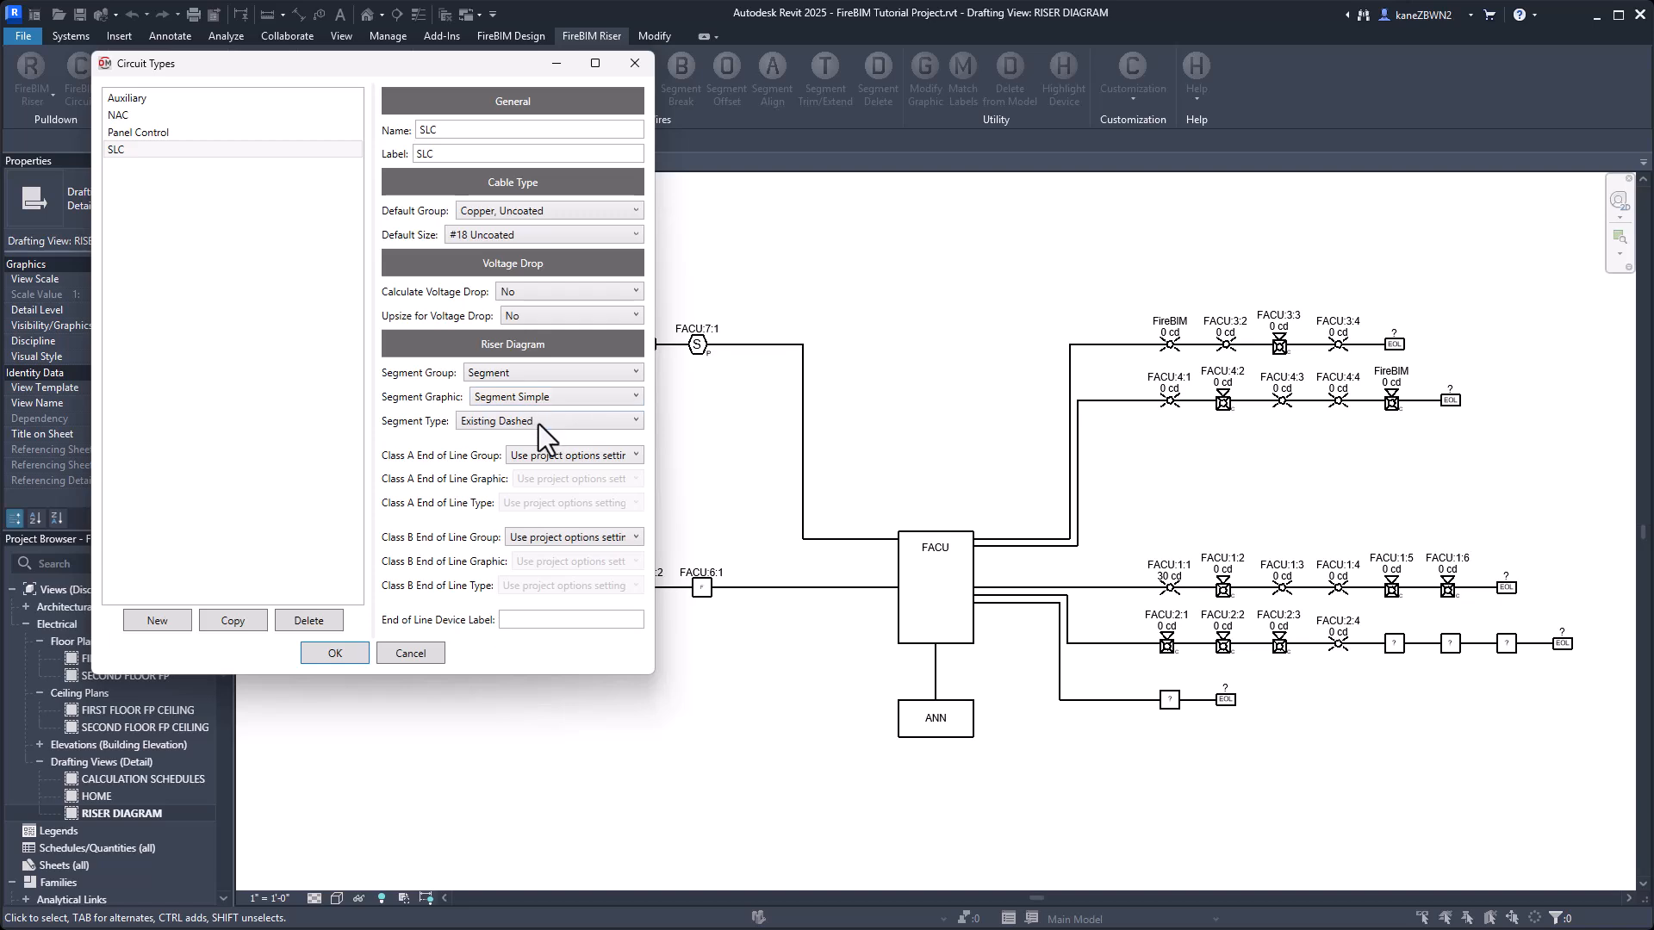
left_click(539, 422)
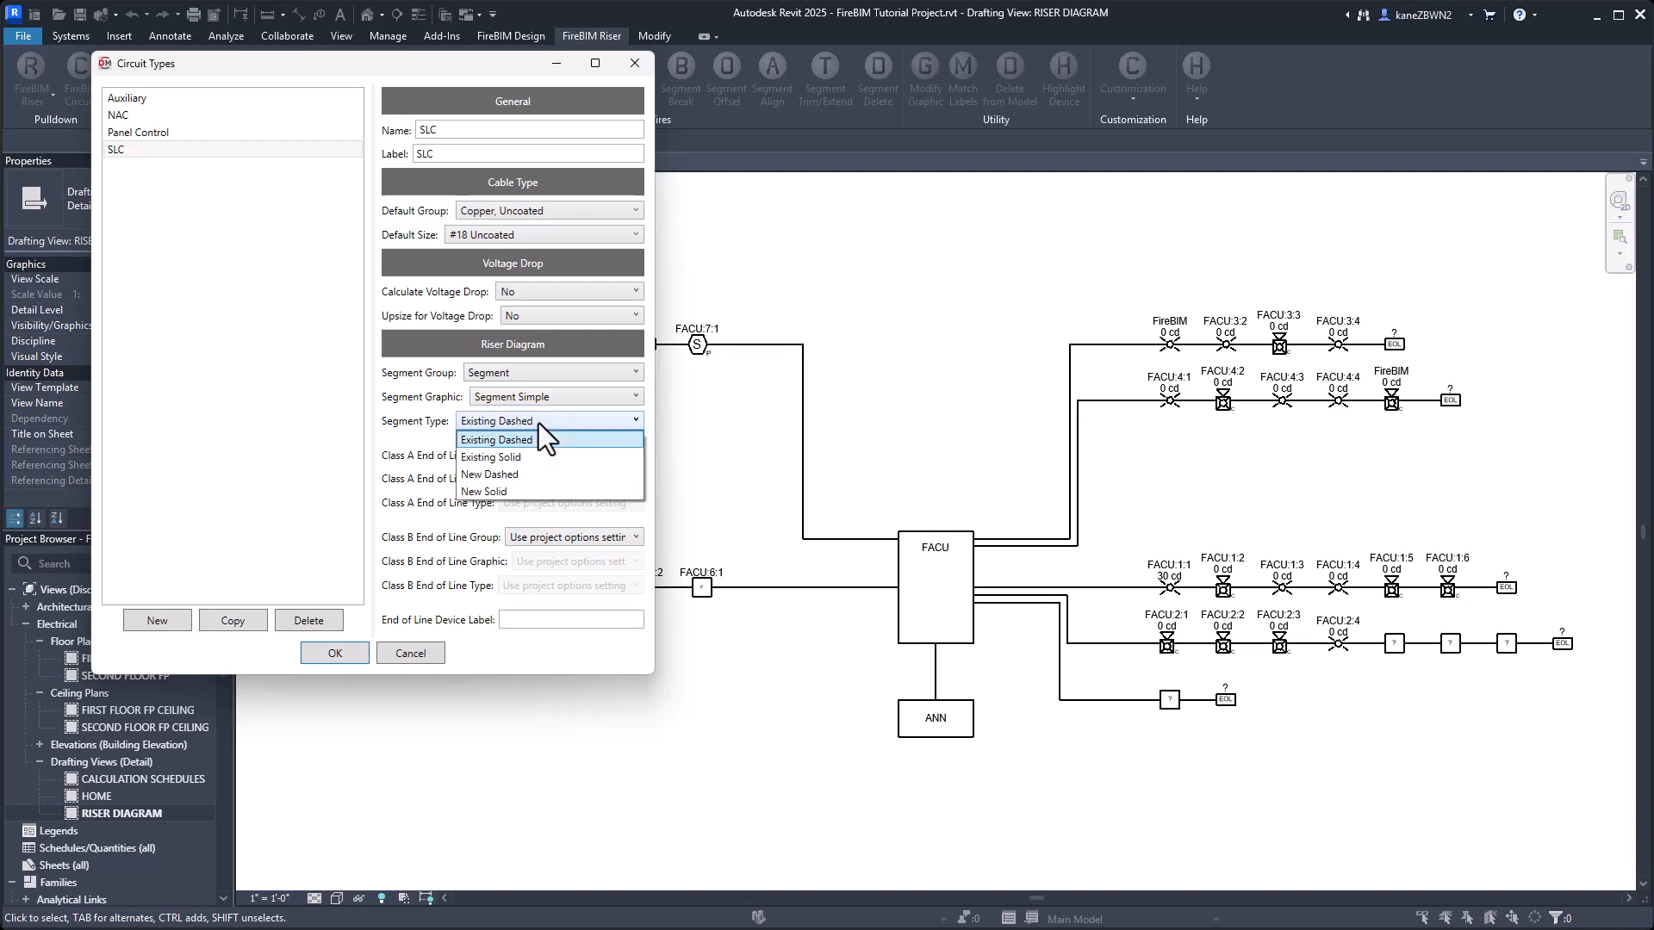
left_click(524, 472)
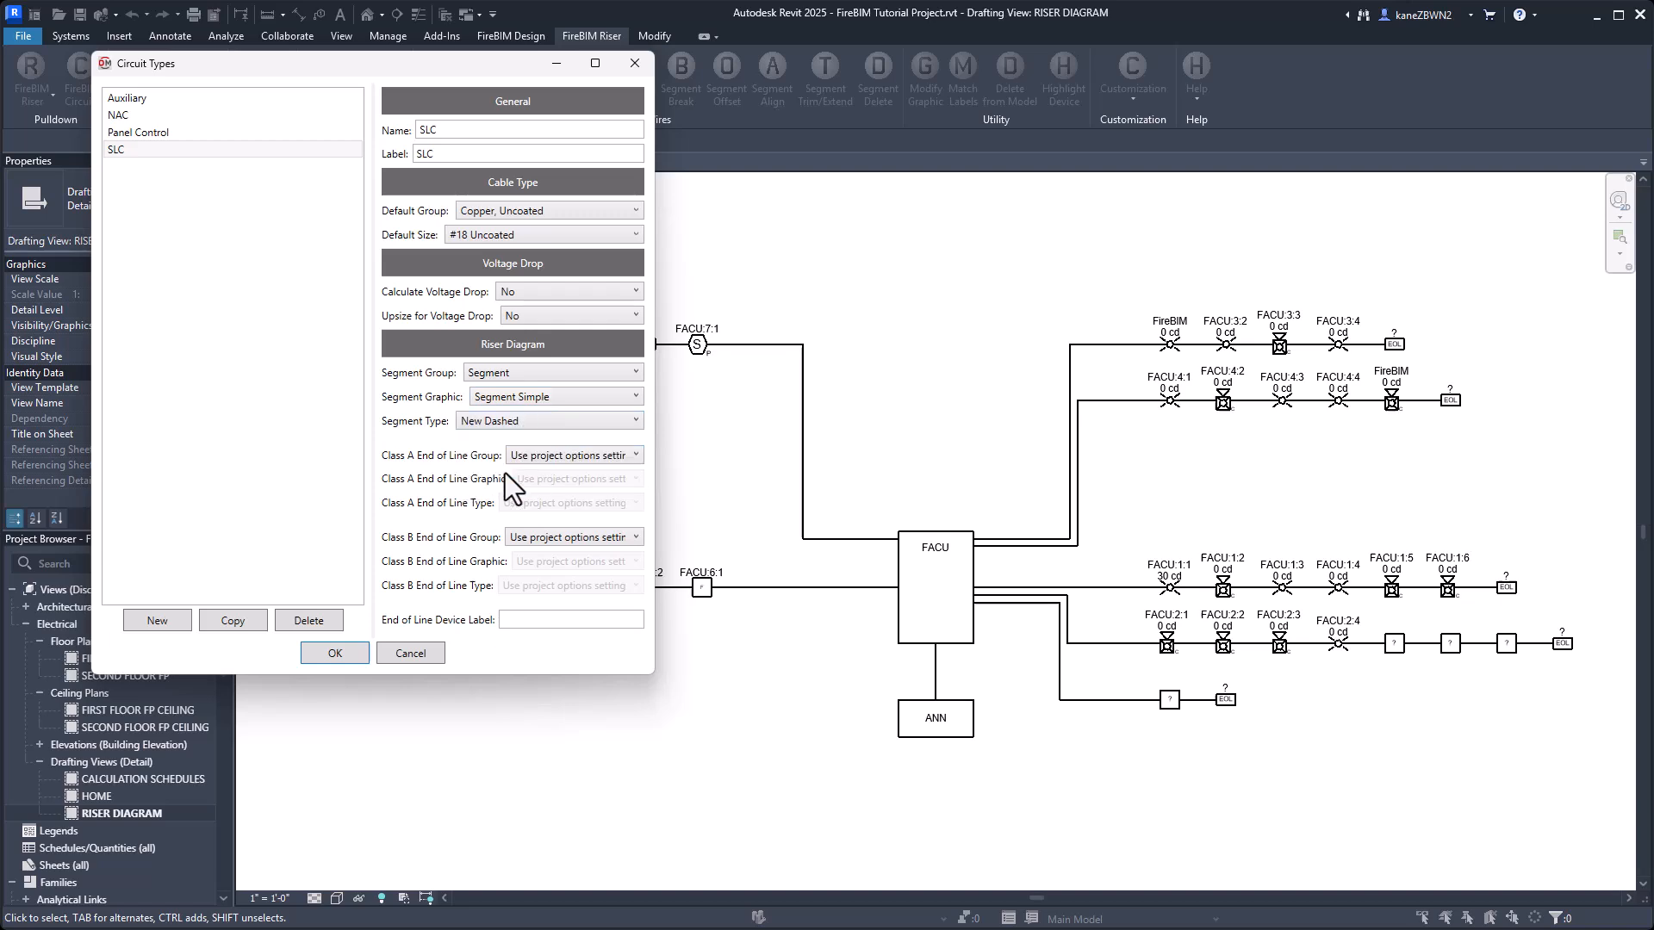
left_click(332, 653)
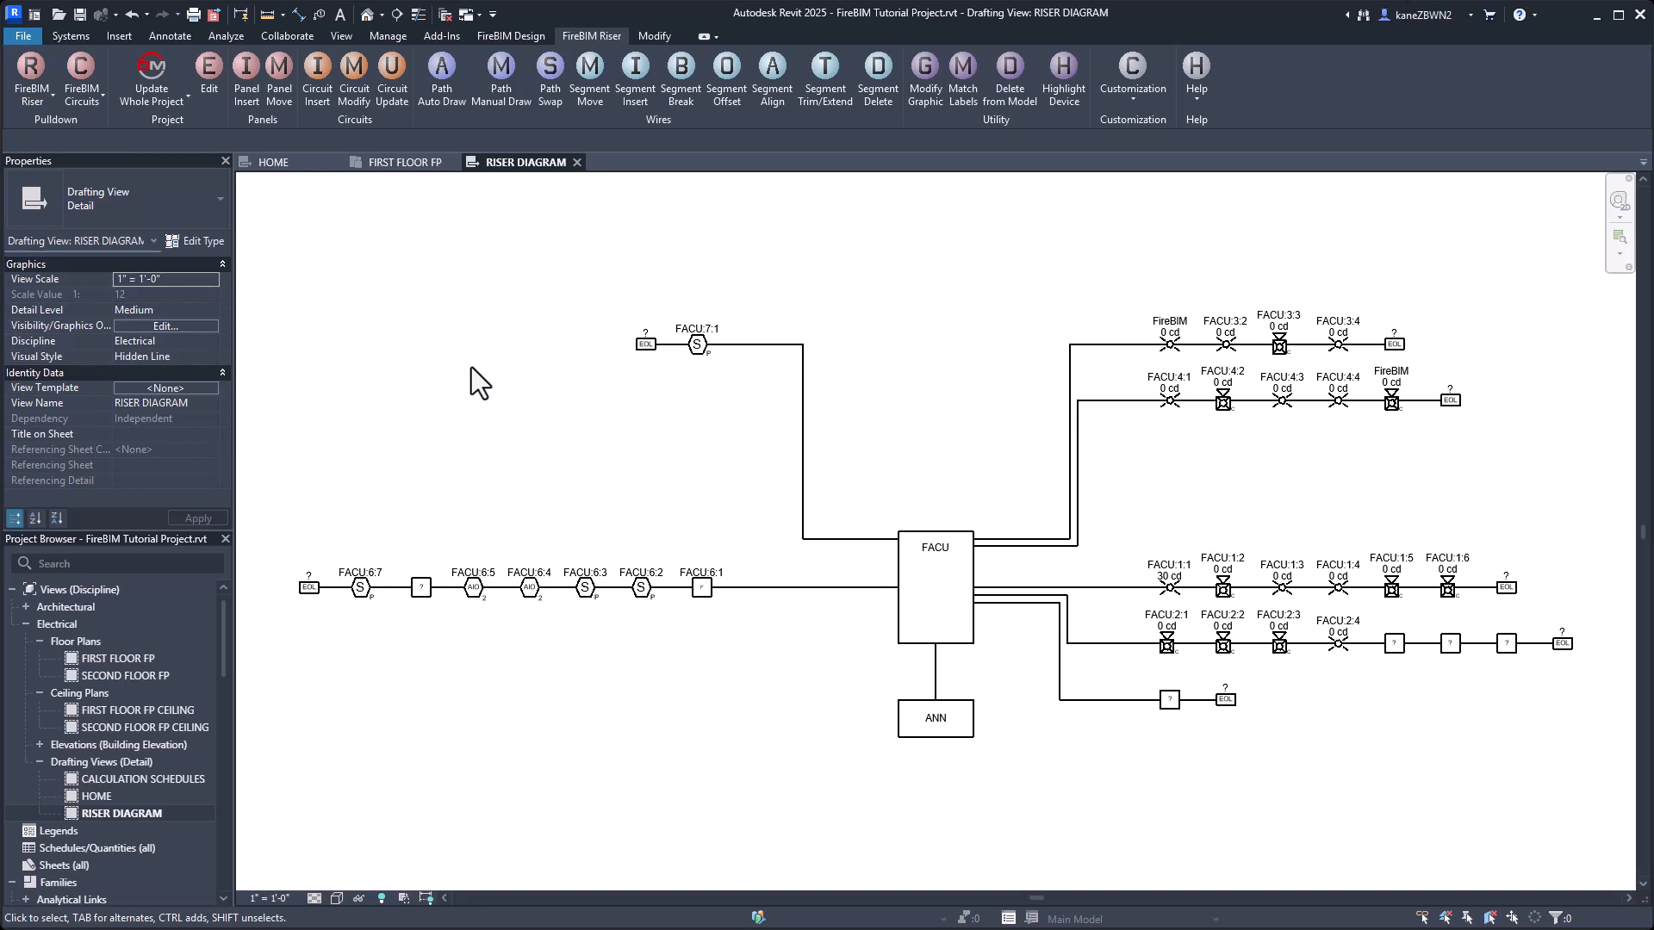
In the circuit editor, set the circuit type of FACU circuits 6 and 7 to SLC and their class to A.
left_click(508, 33)
left_click(582, 33)
left_click(521, 37)
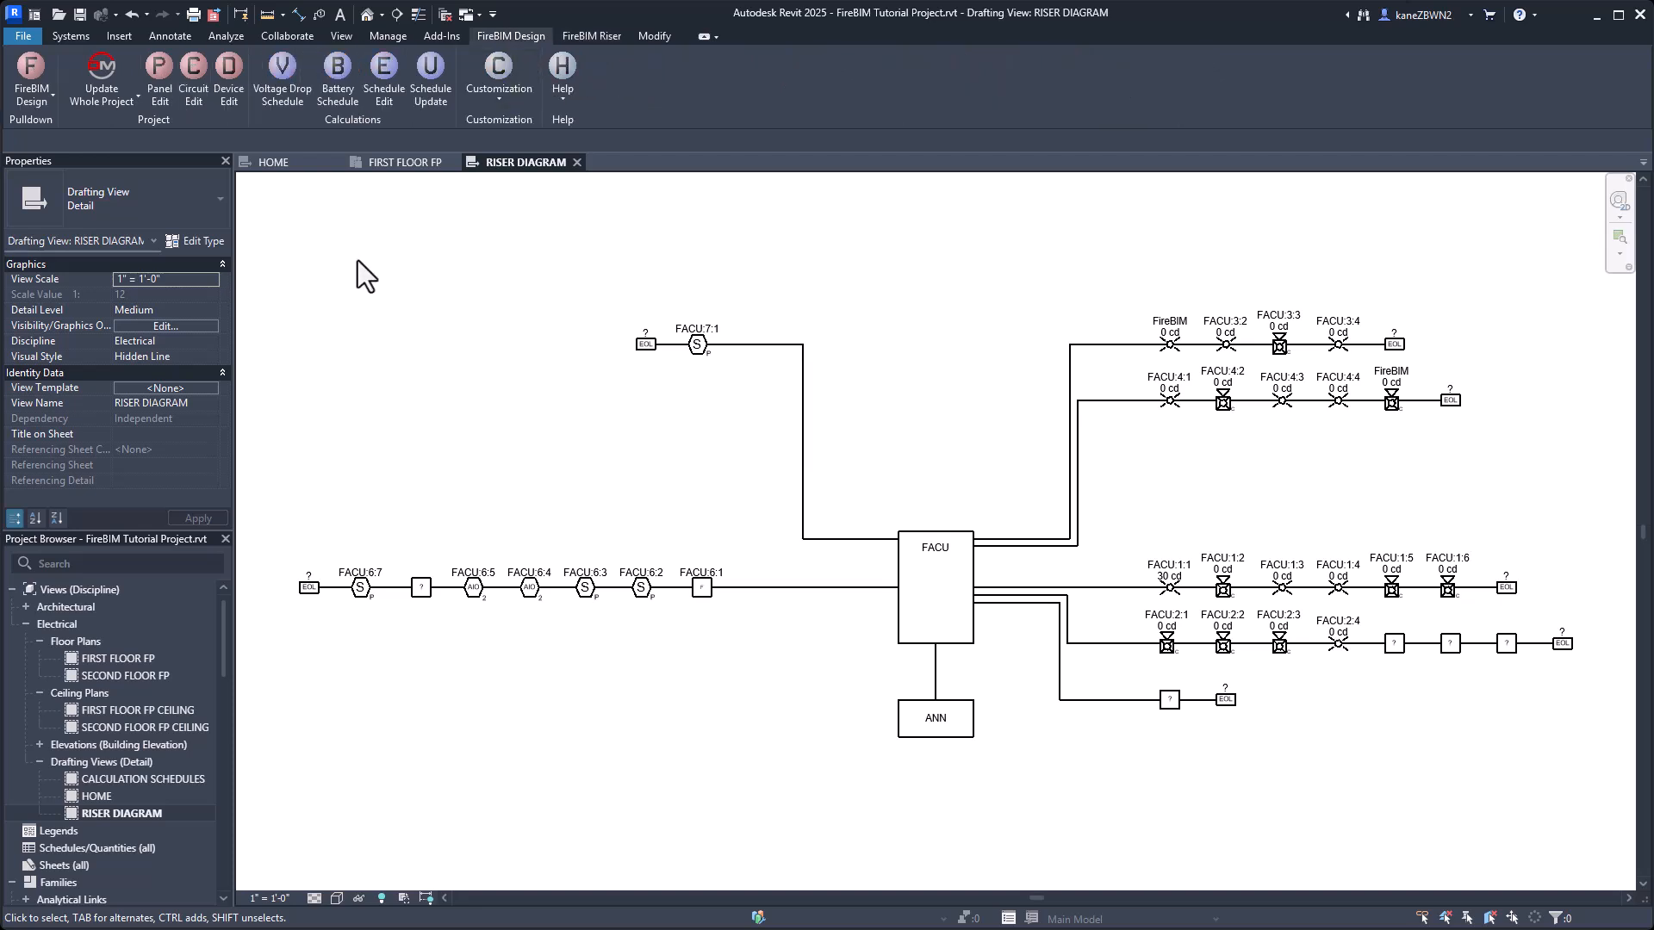
left_click(194, 77)
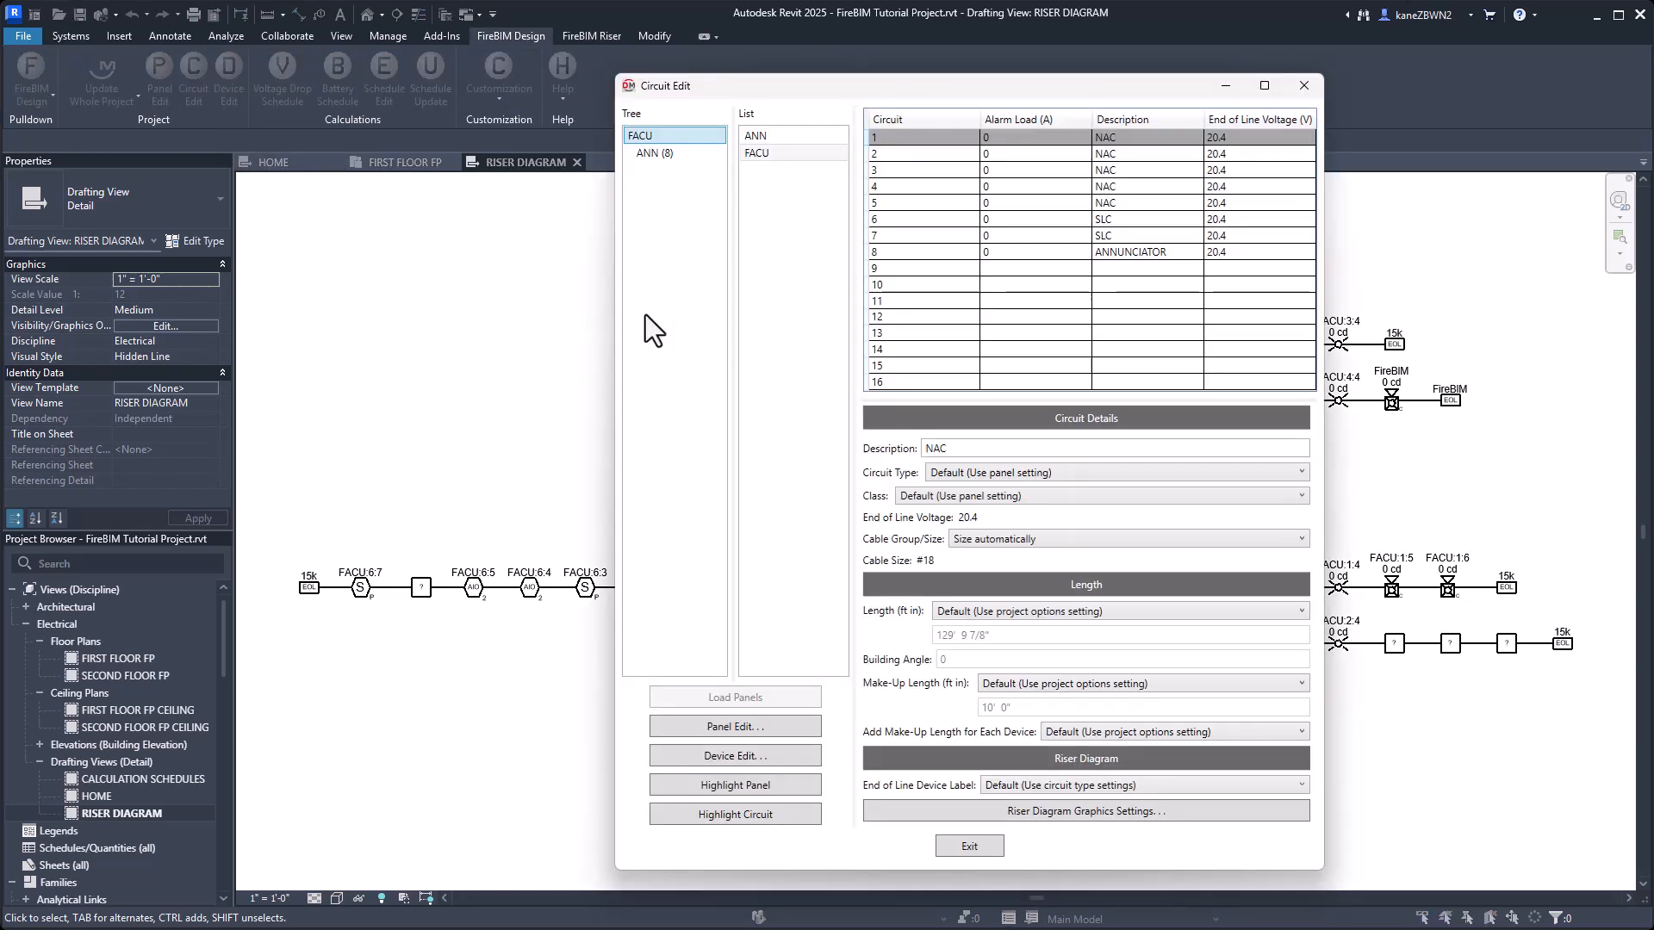
left_click(1011, 220)
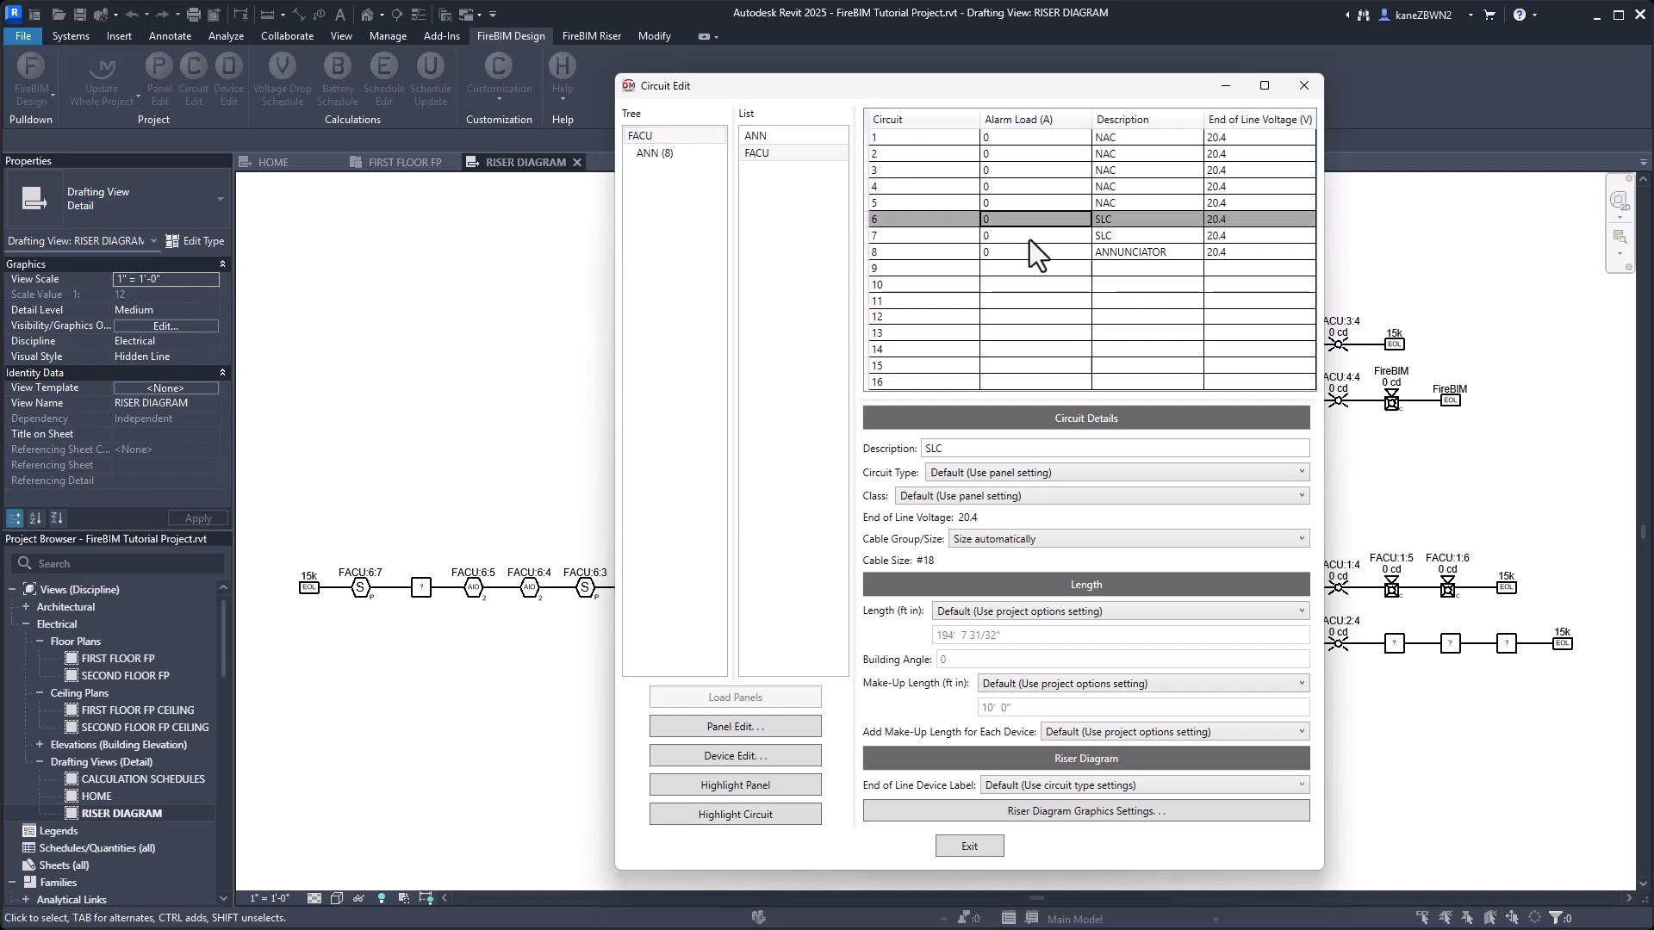
left_click(1030, 239, "shift")
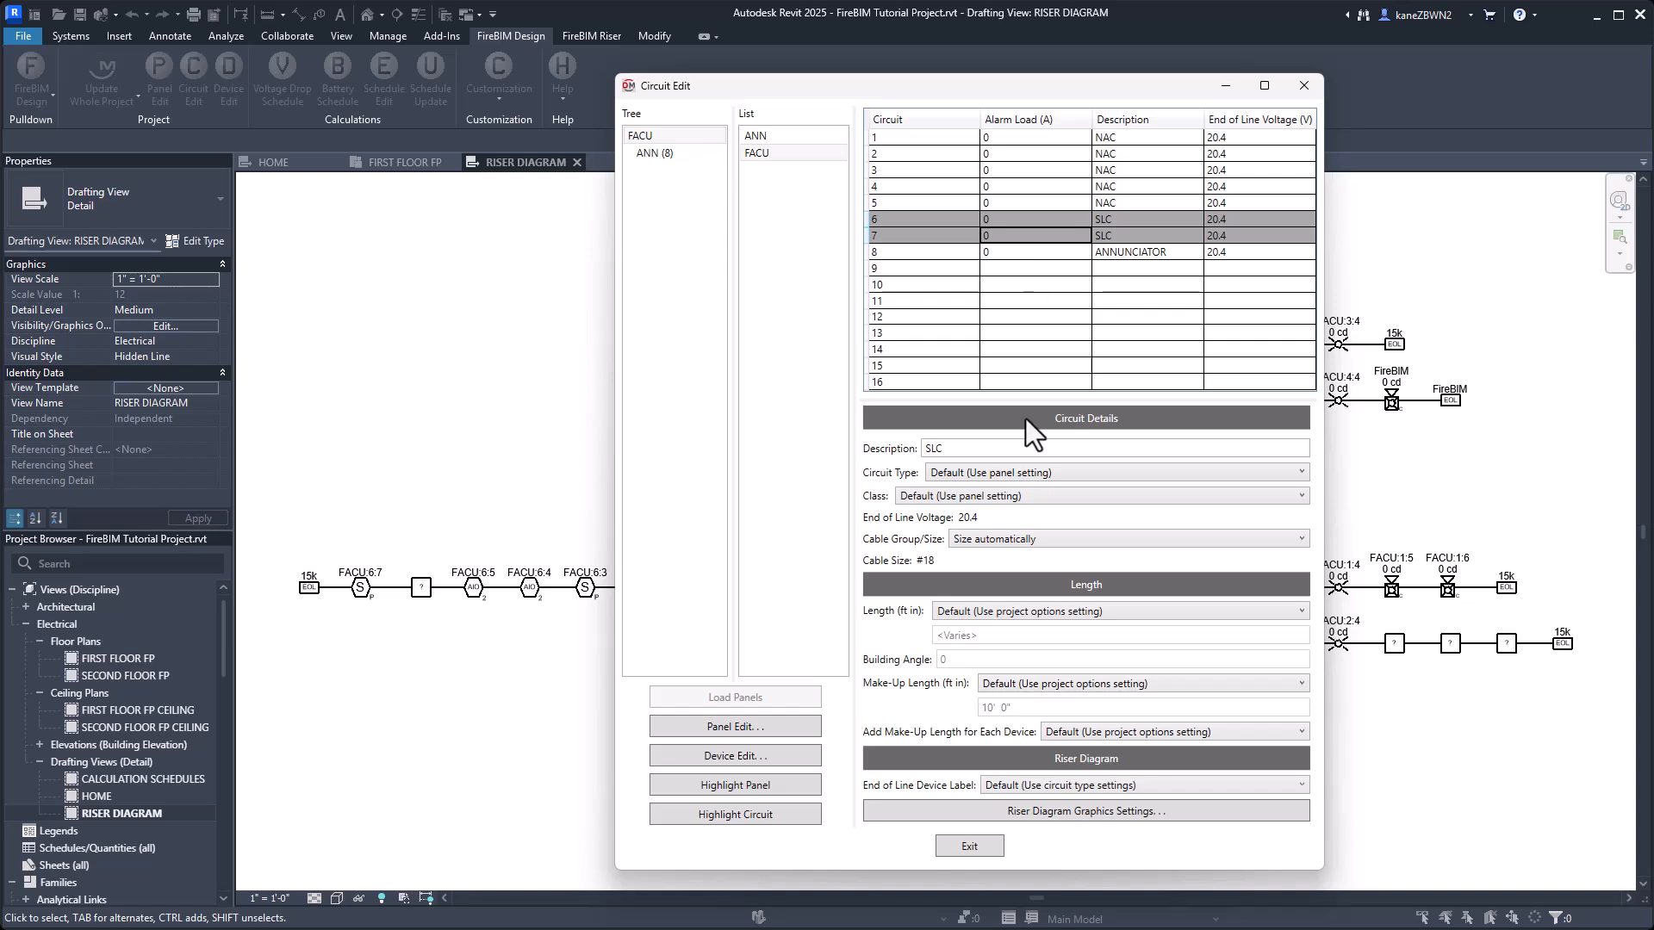
left_click(1000, 474)
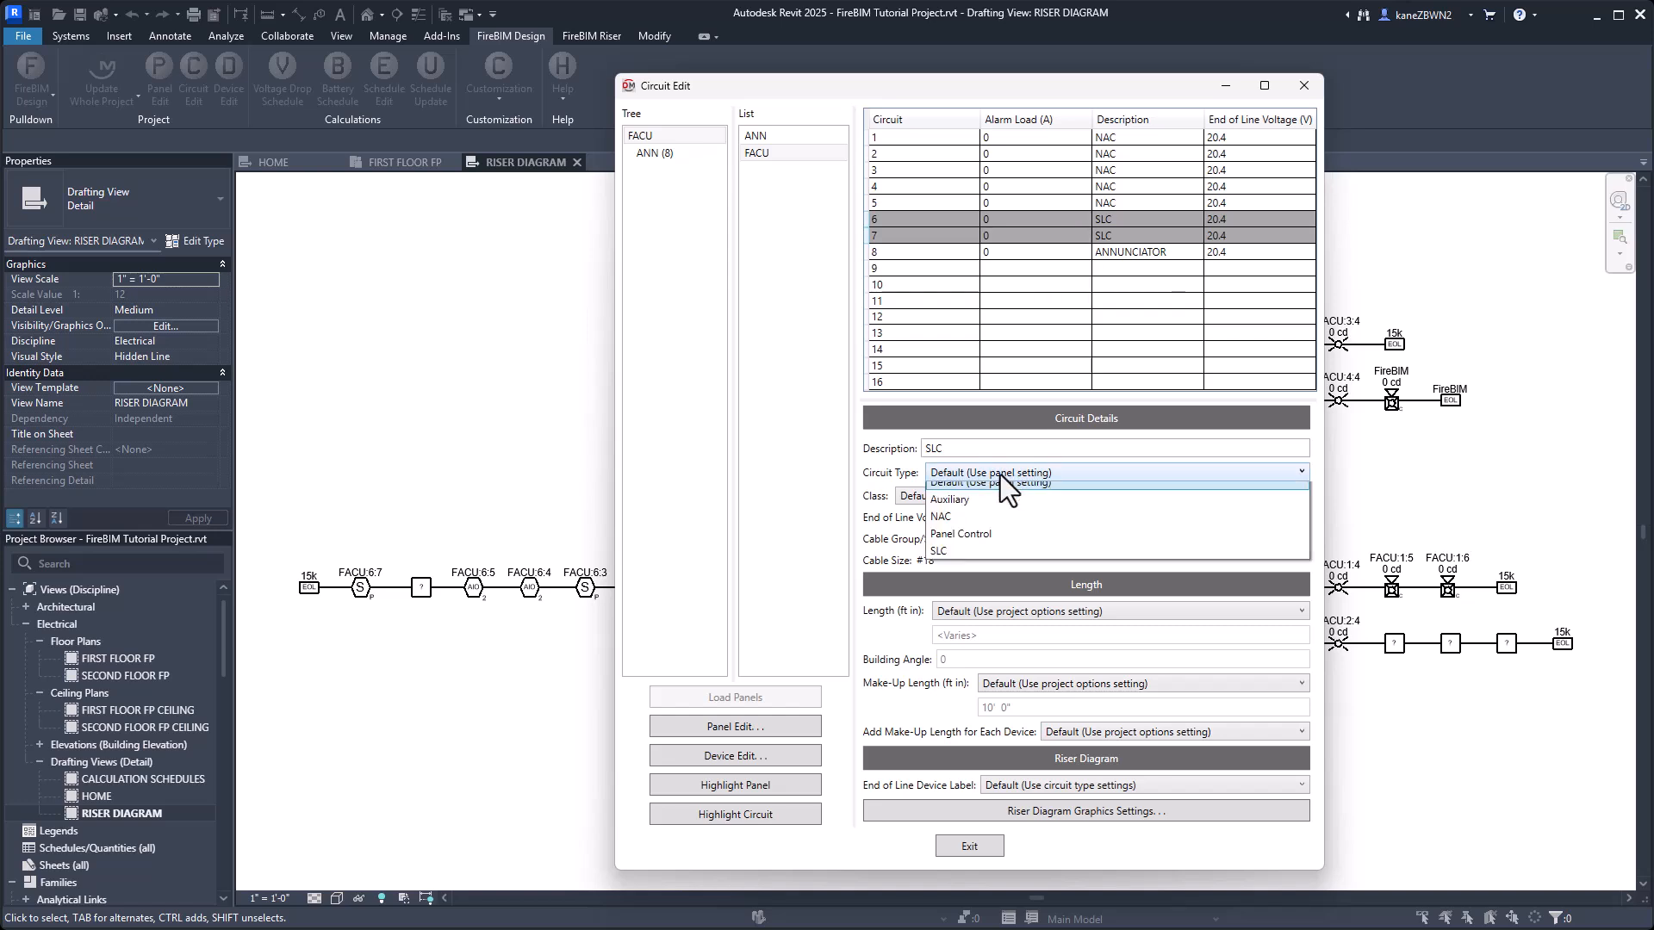
left_click(972, 564)
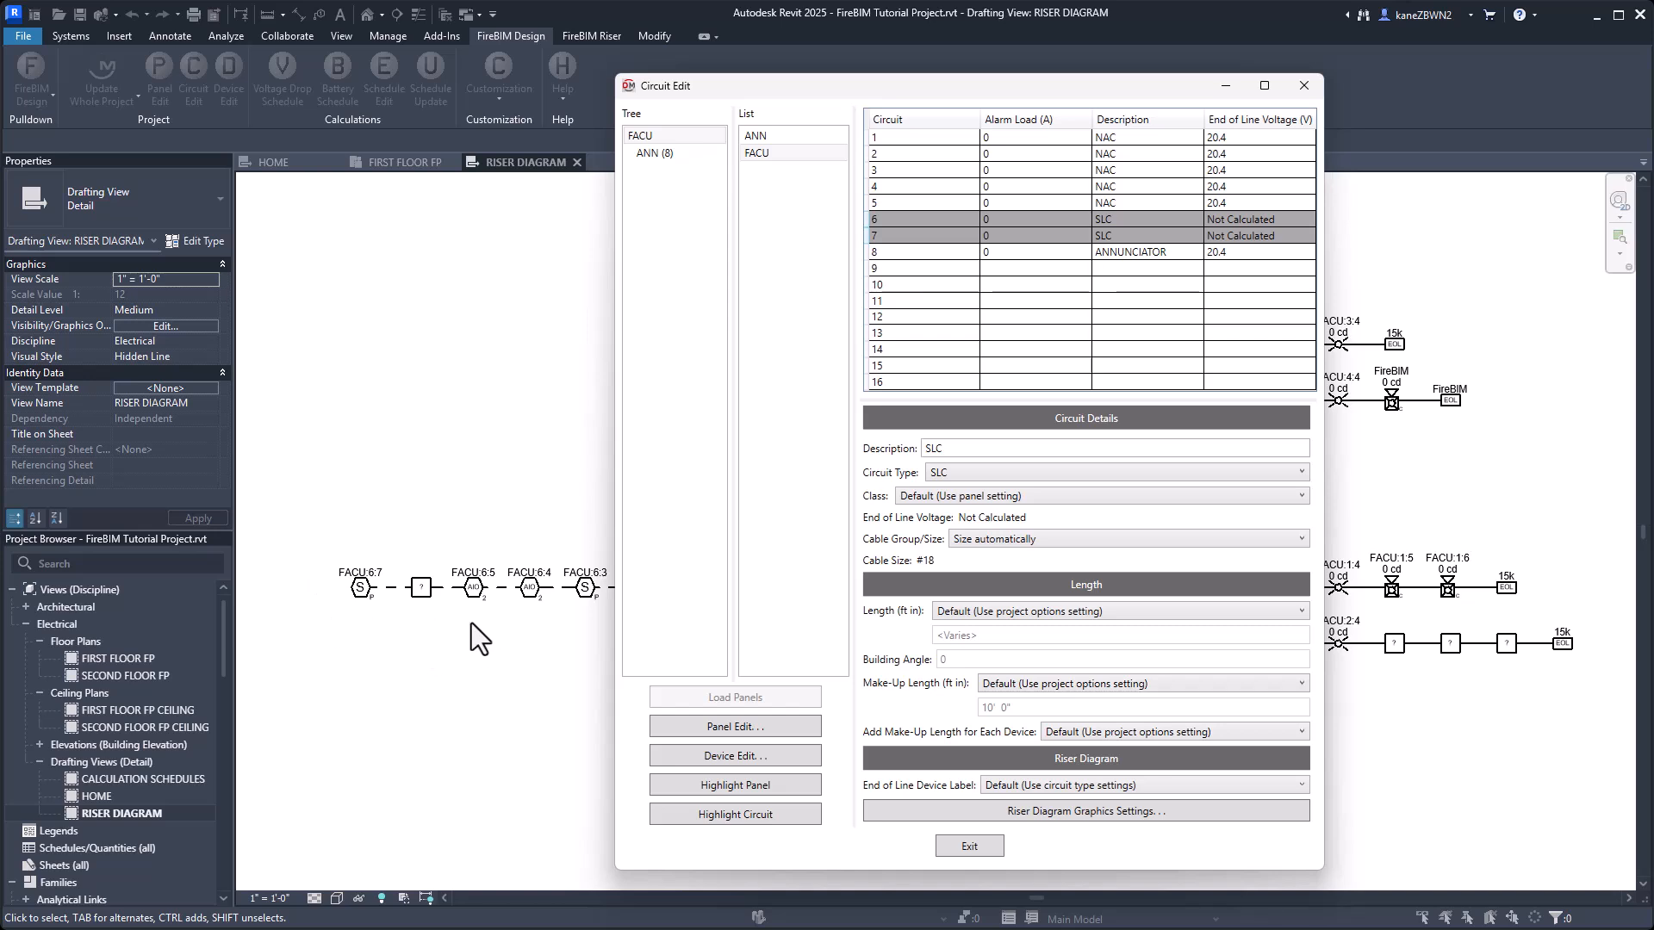
left_click(994, 497)
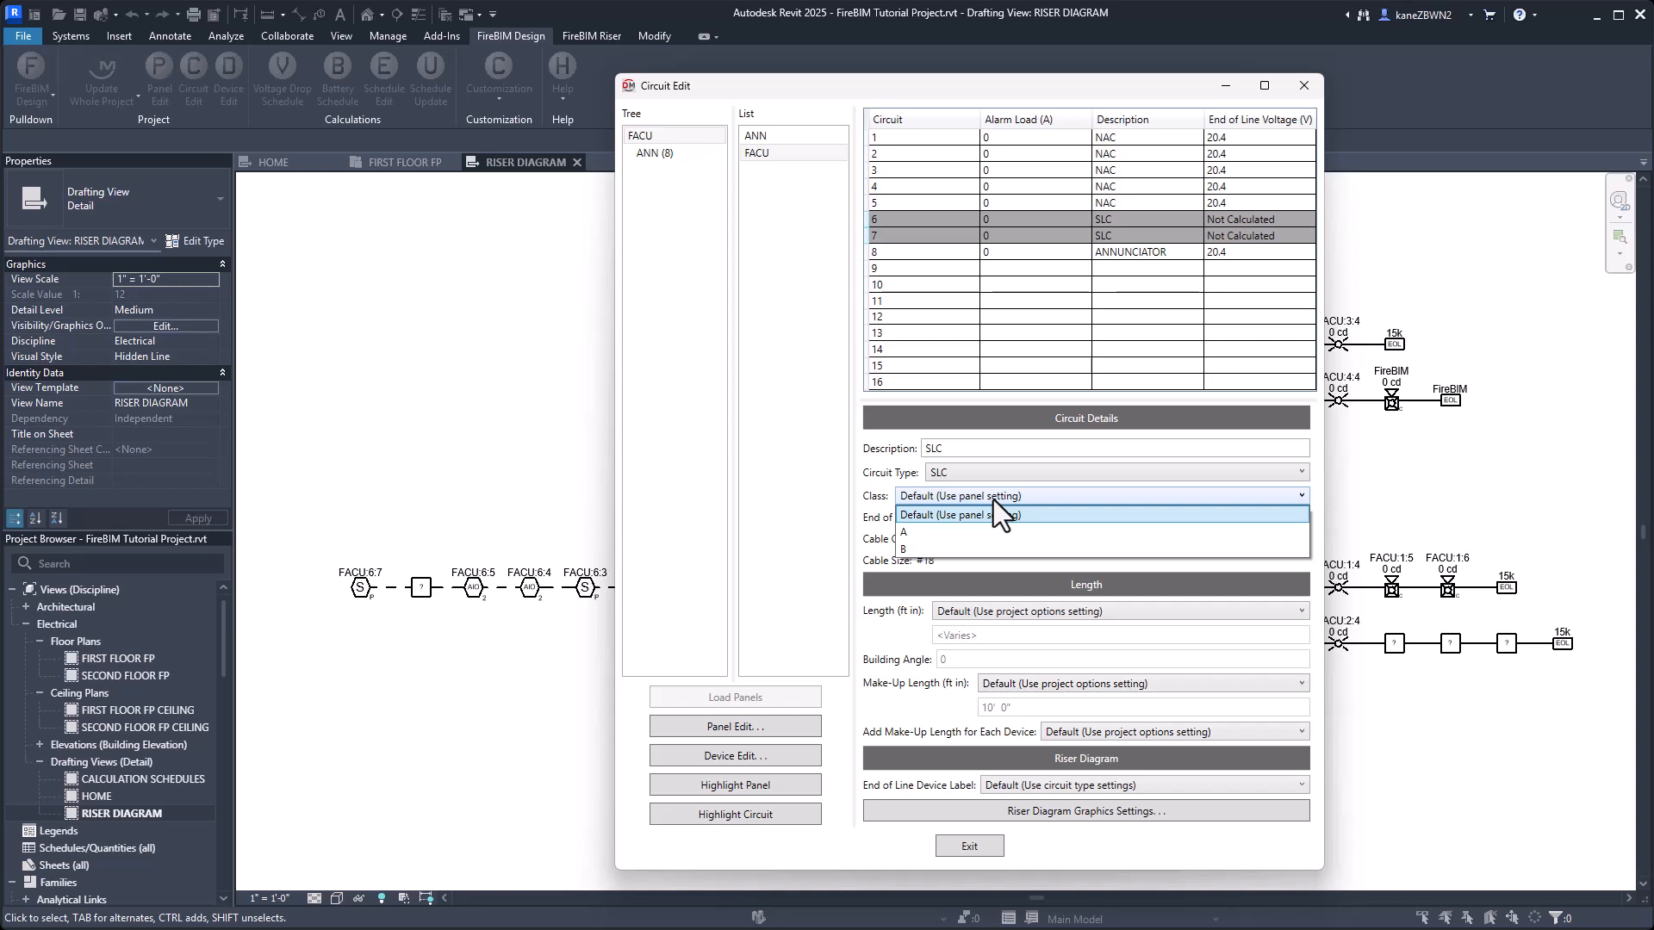
left_click(932, 534)
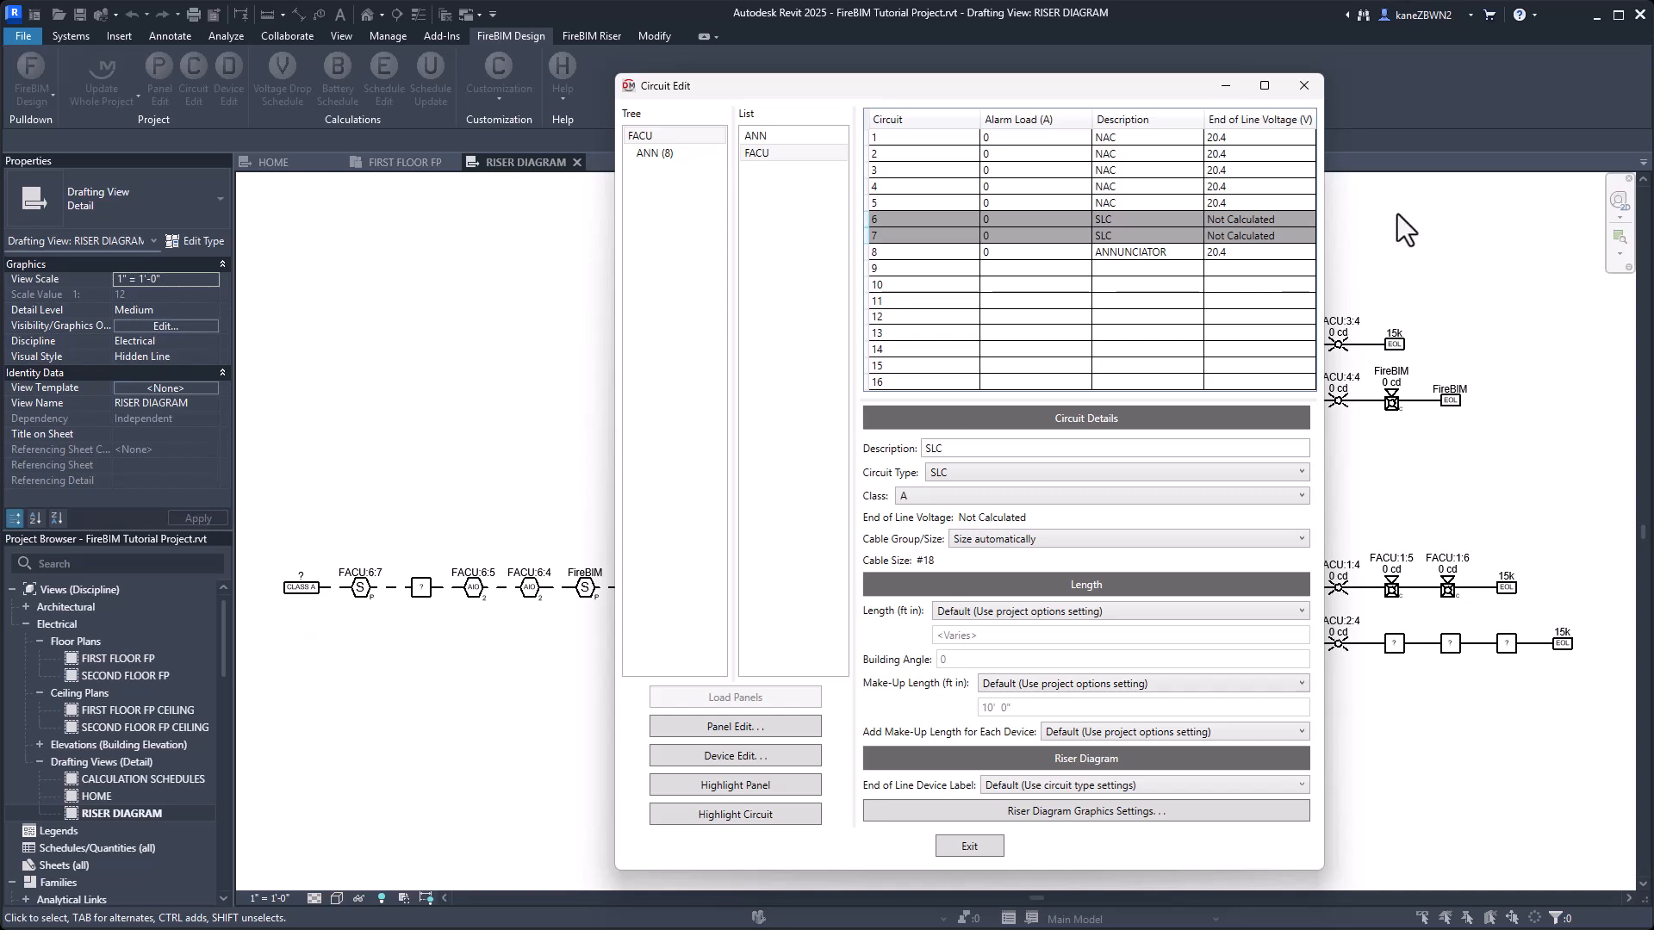
Set the circuit type of FACU's ANNUNCIATOR circuit 8 to Panel Control and close the circuit editor.
left_click(1030, 252)
left_click(964, 476)
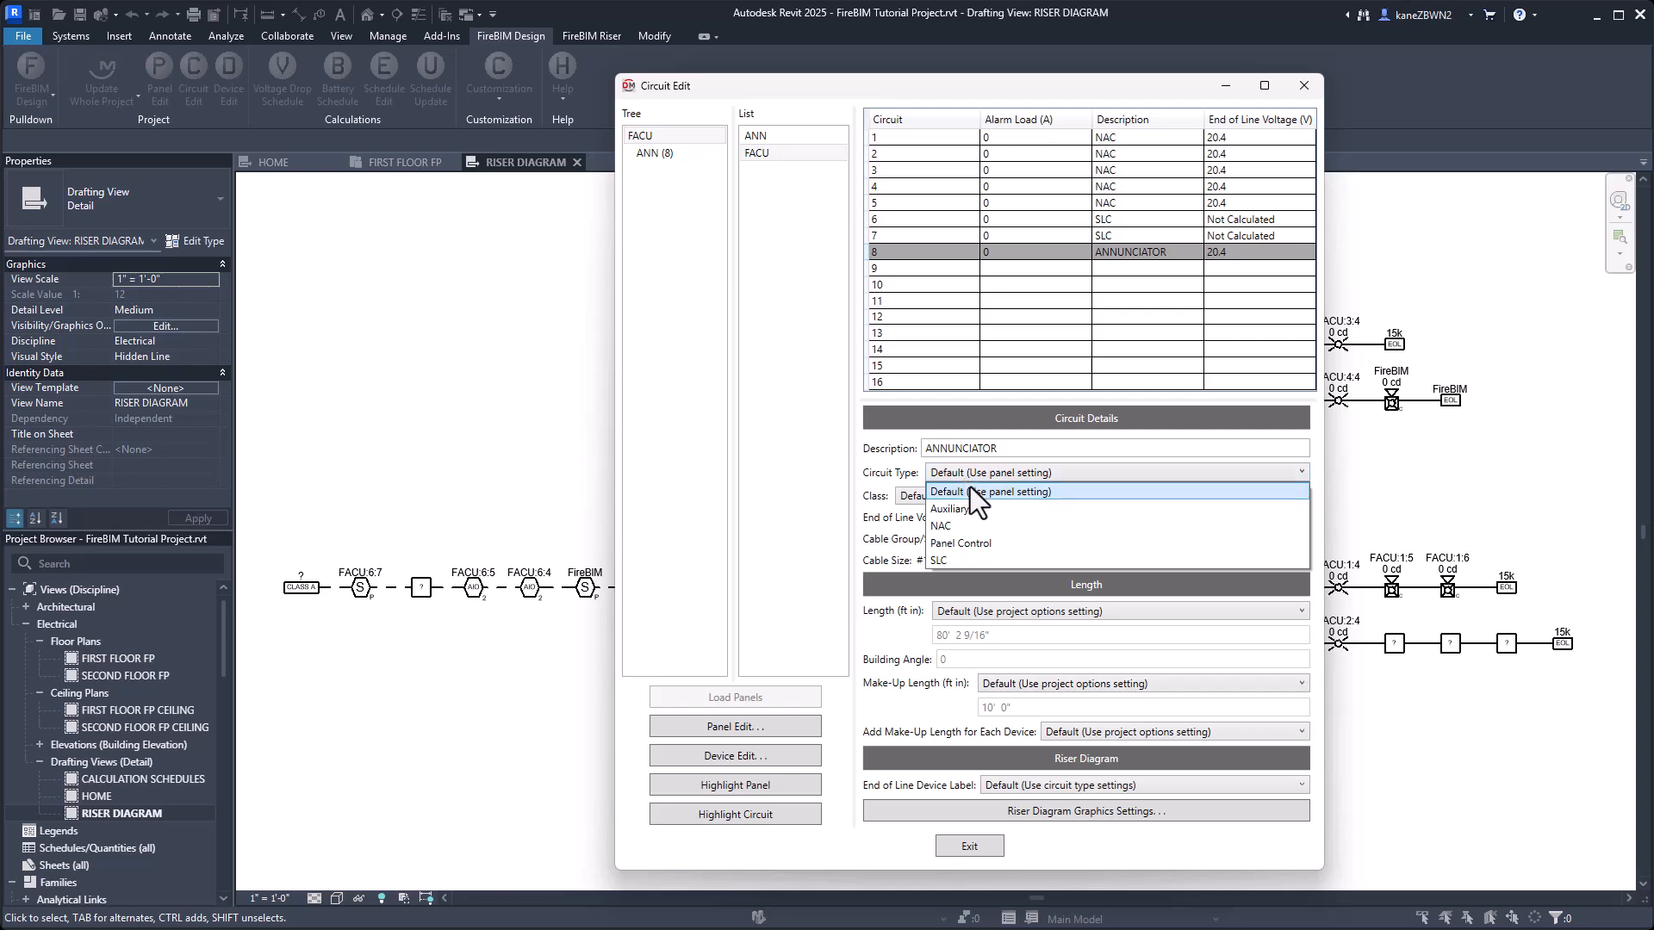
left_click(972, 543)
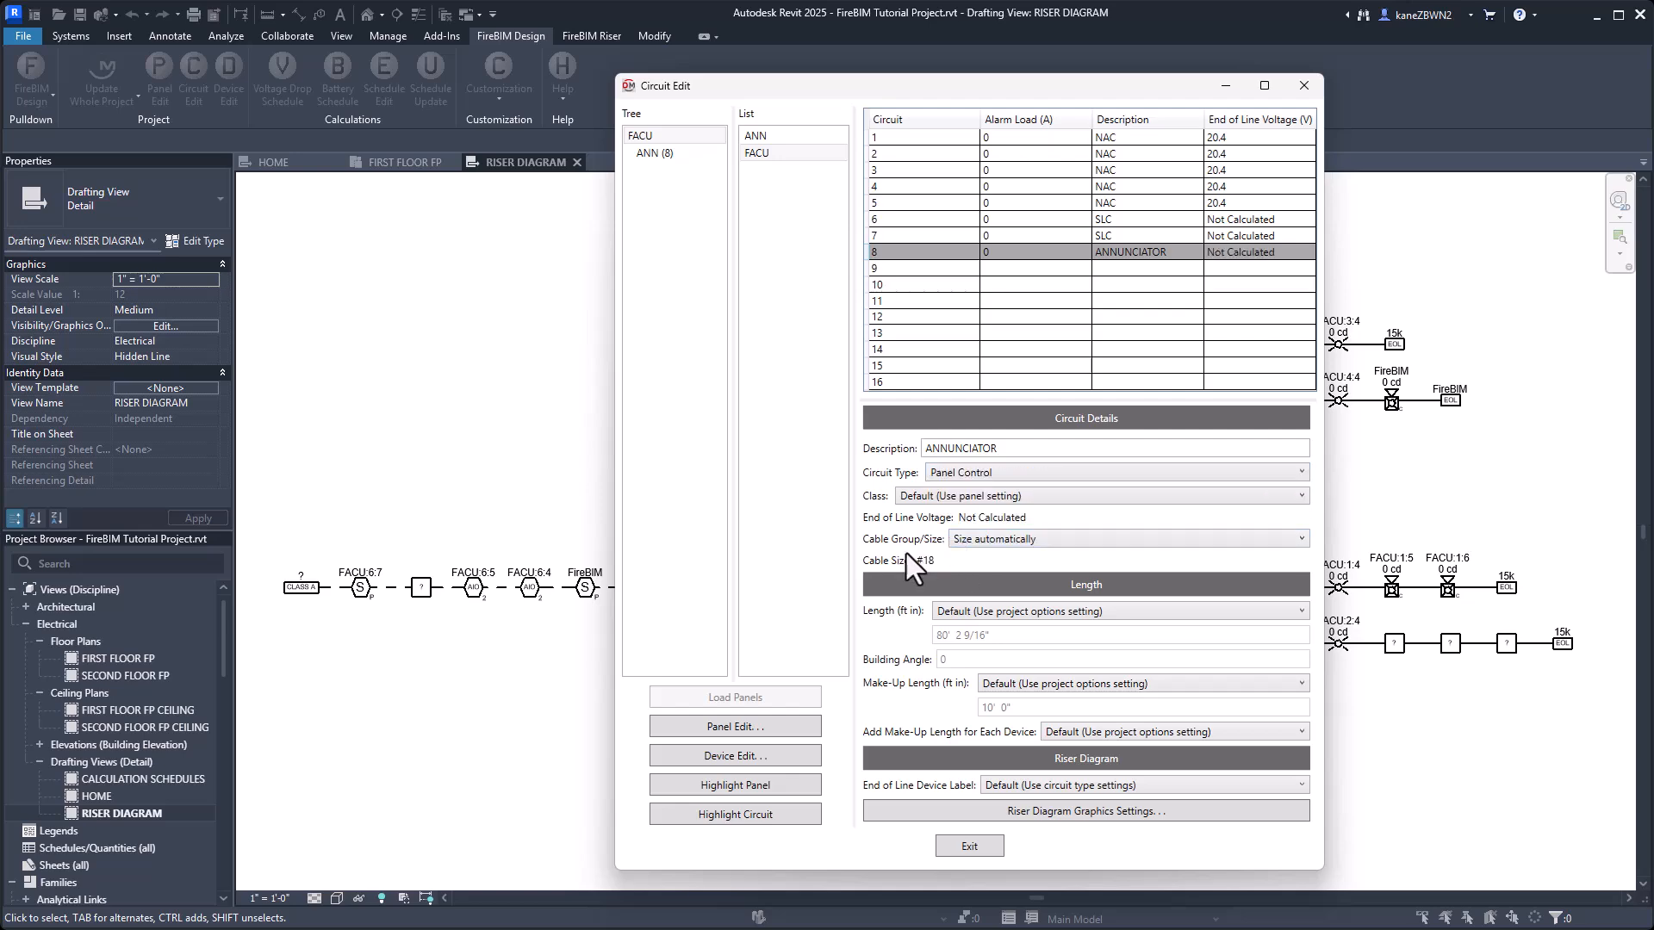
left_click(974, 845)
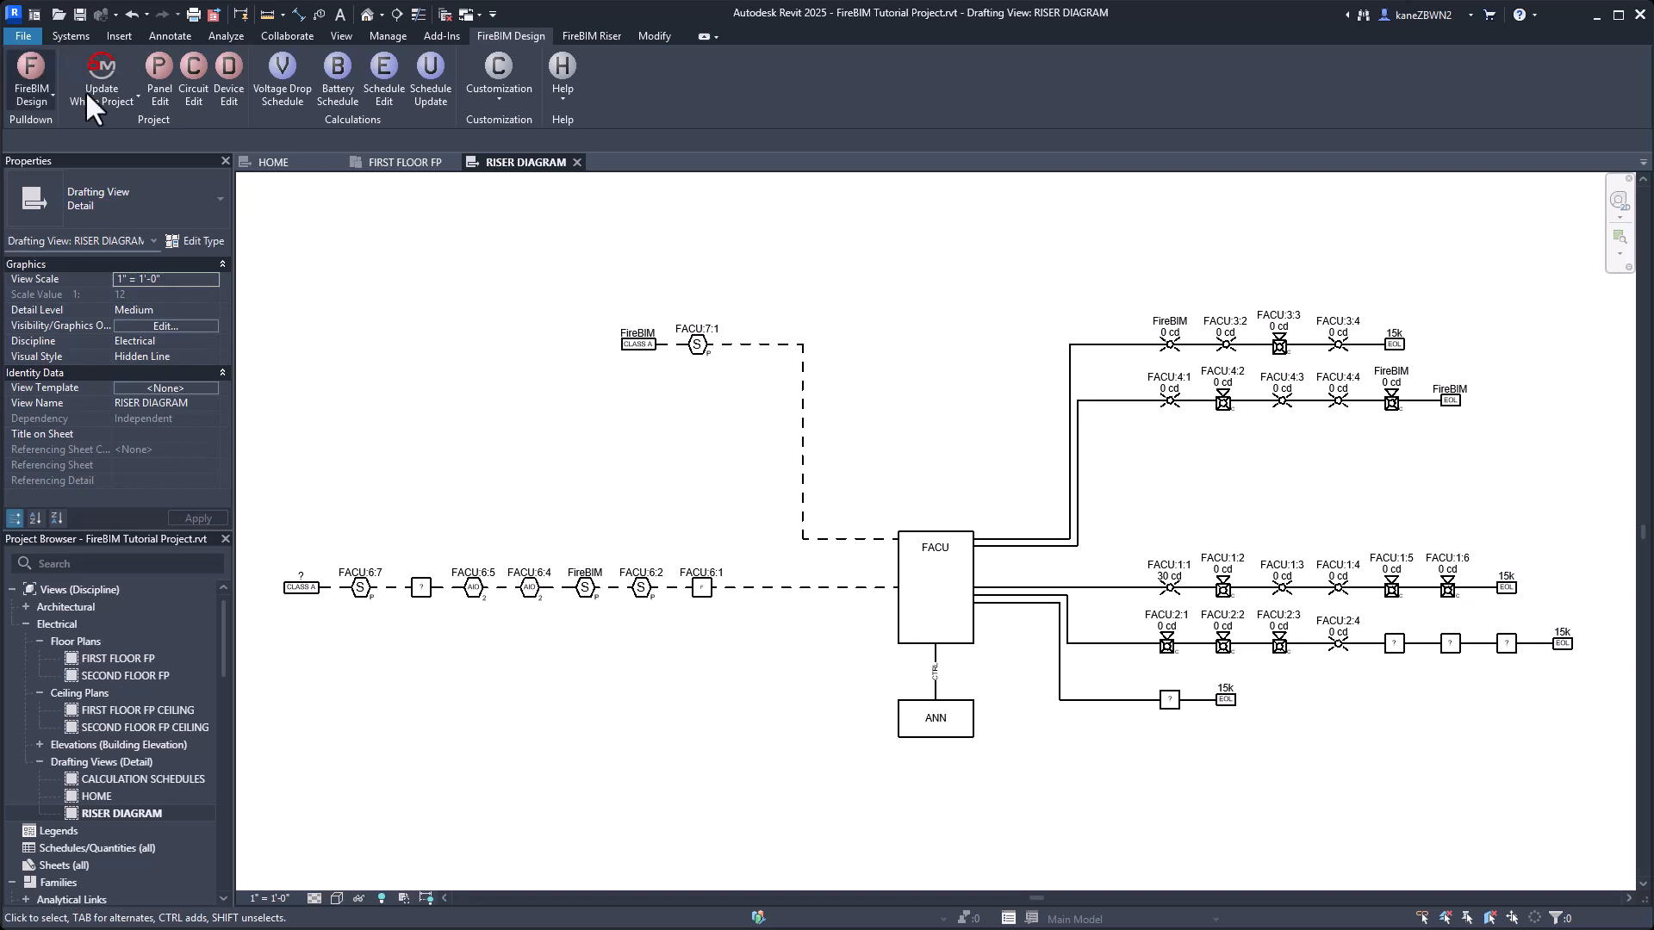
Run a whole-project update to recalculate the FireBIM values and refresh the riser diagram graphics.
left_click(136, 94)
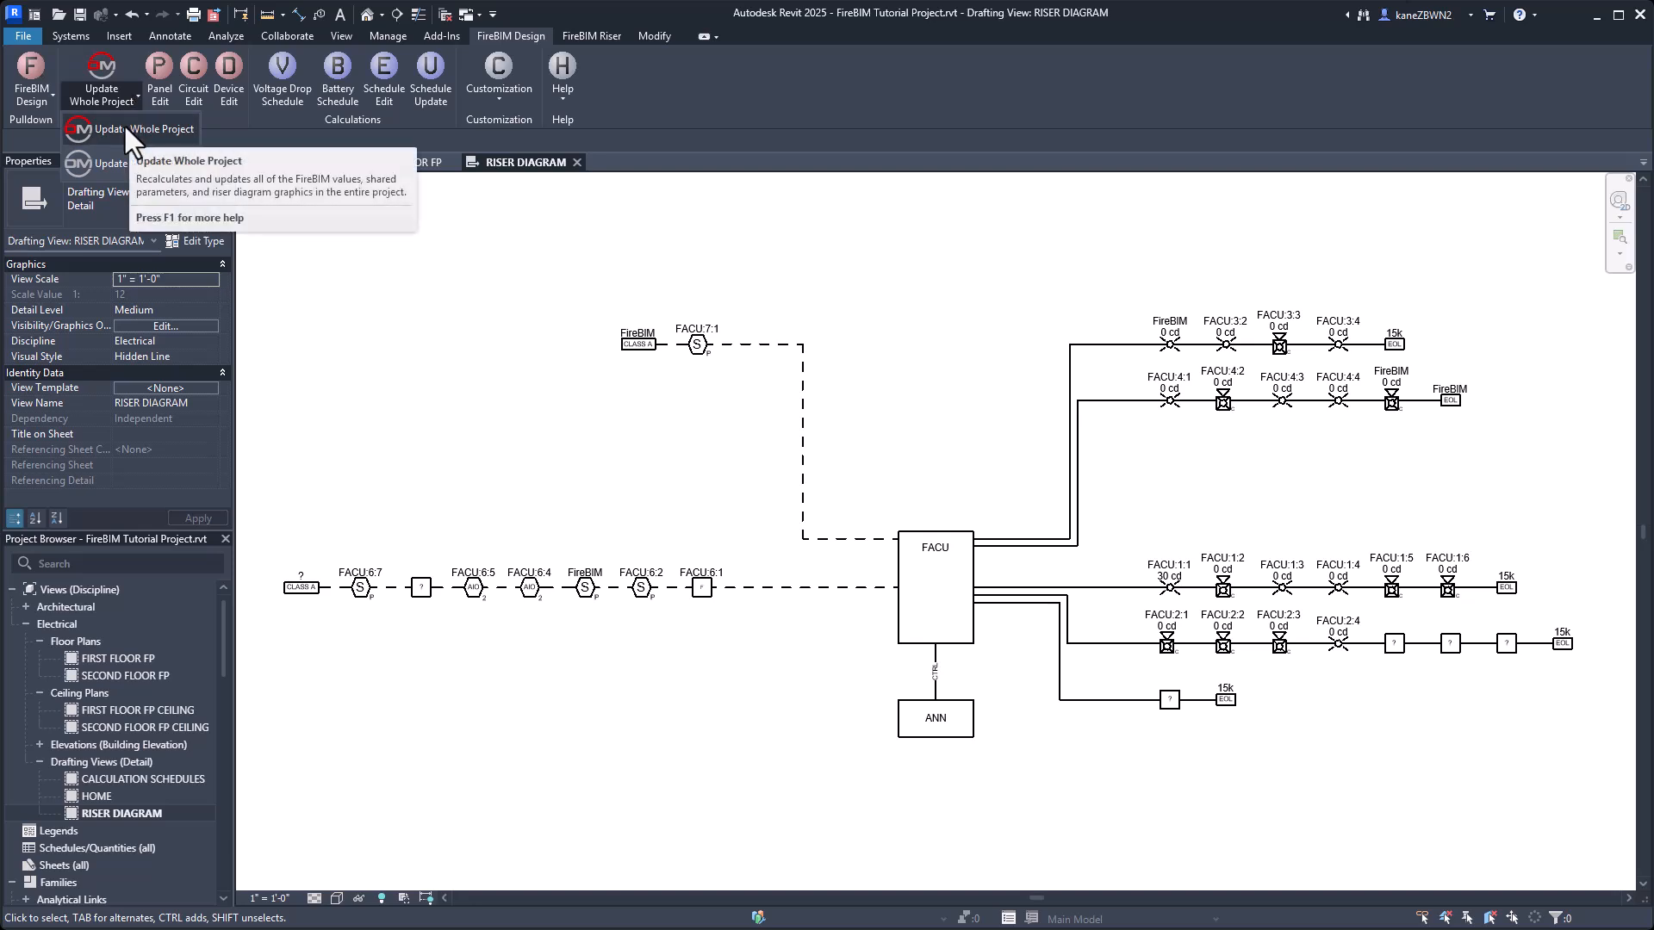
left_click(129, 129)
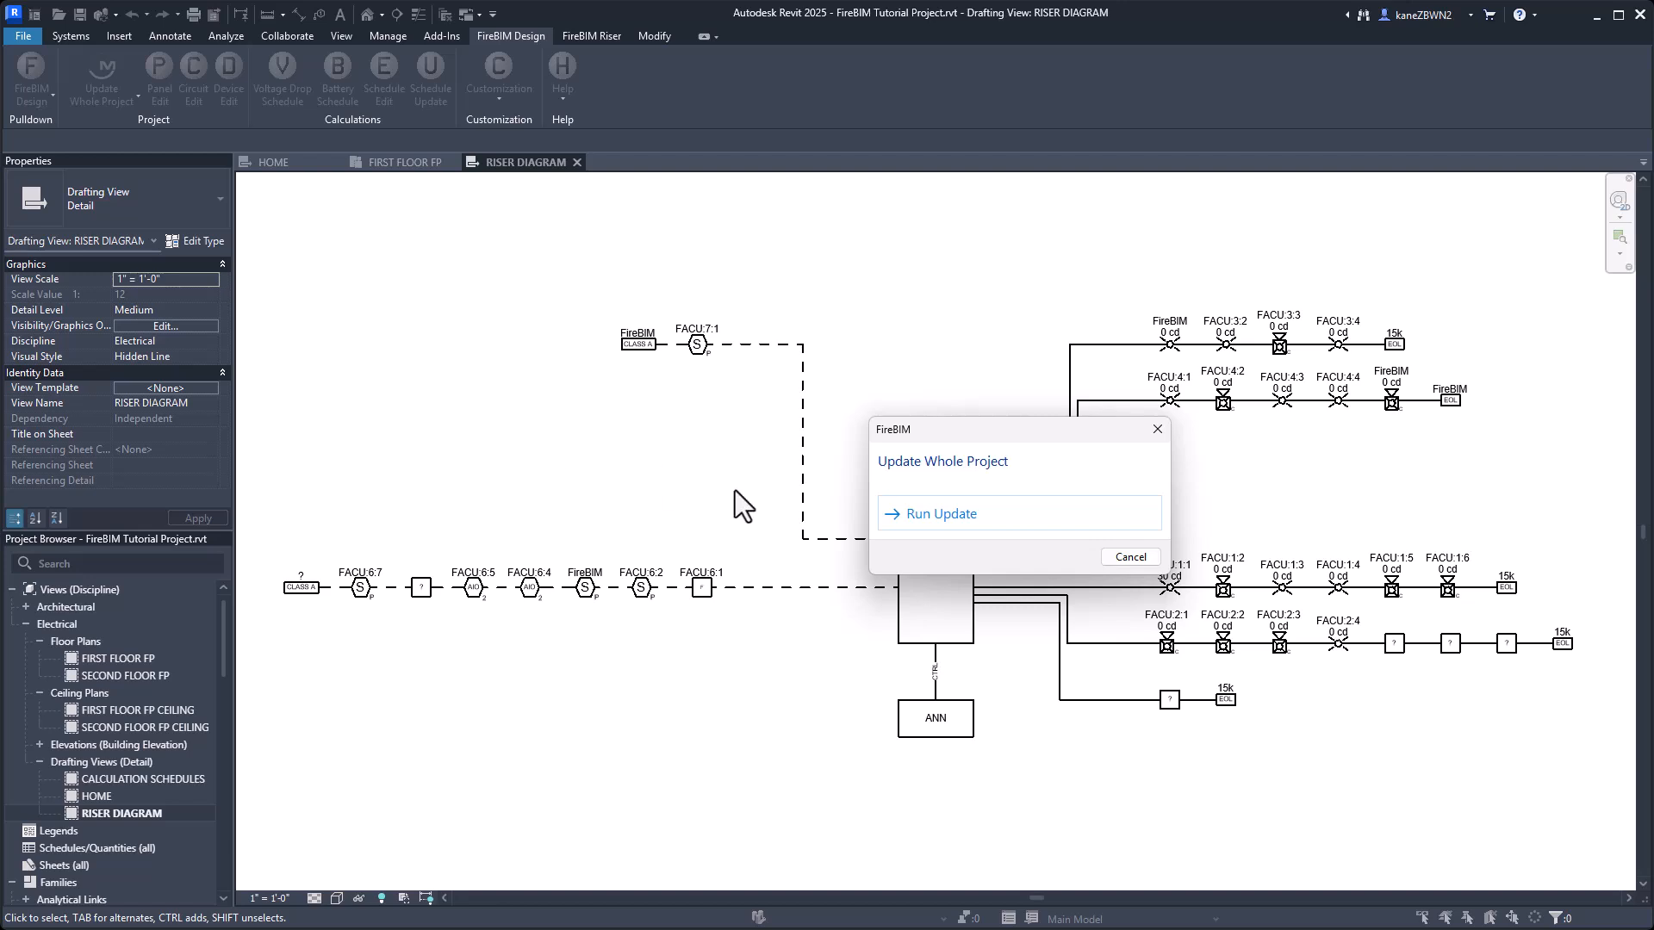
left_click(1022, 517)
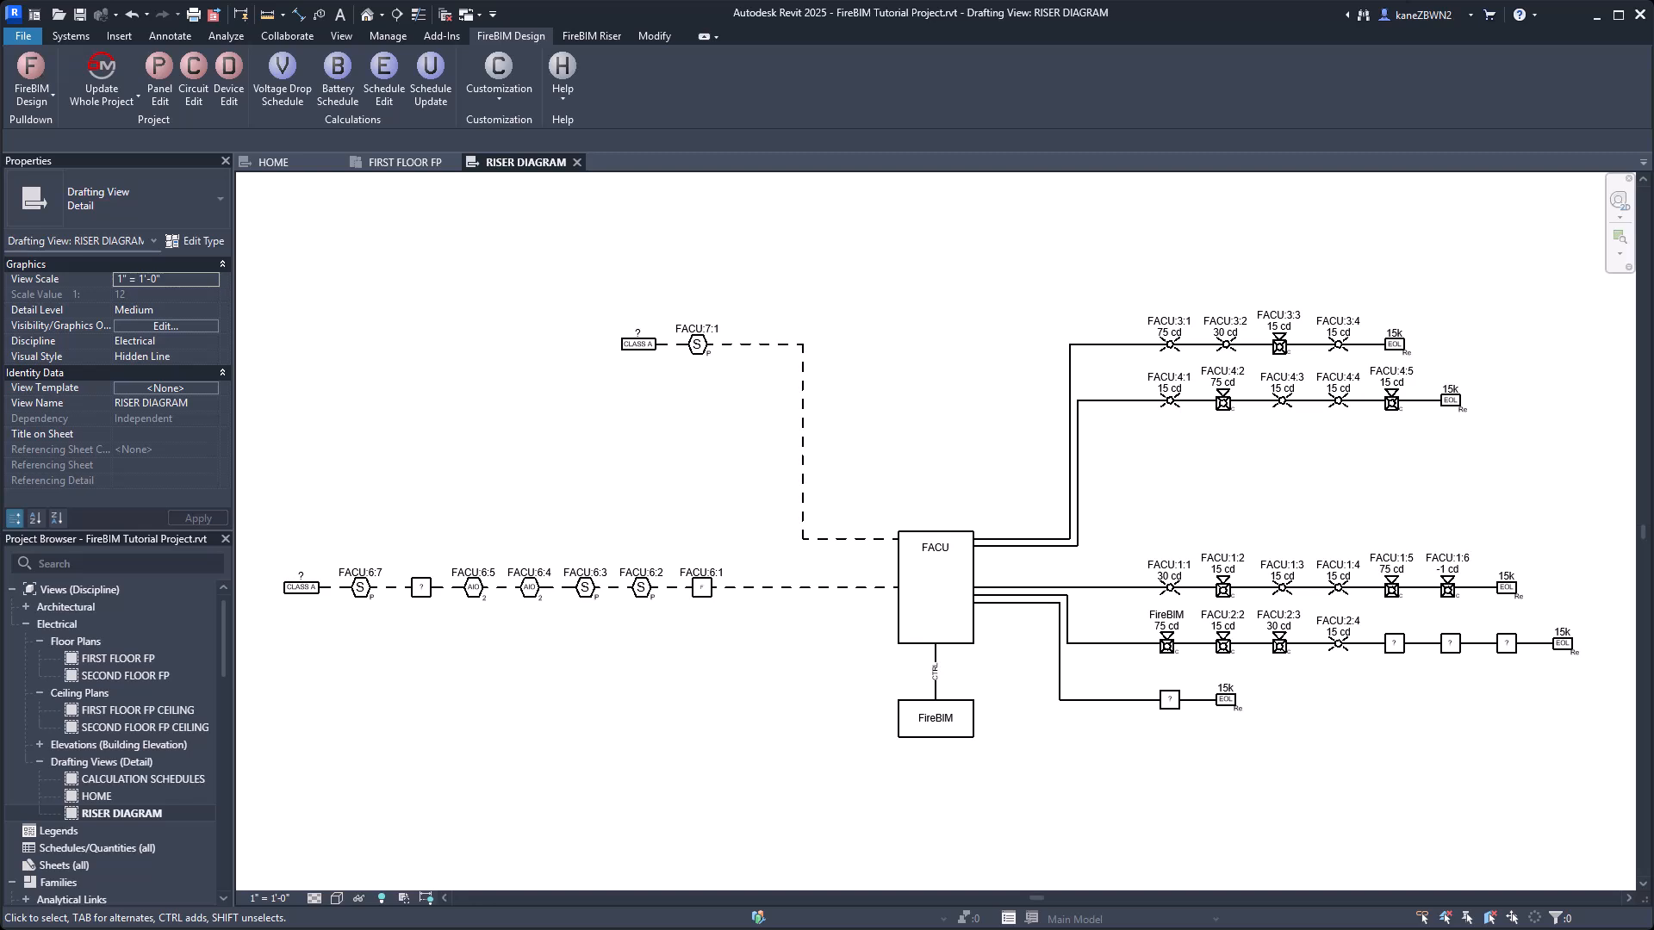
On the SECOND FLOOR FP CEILING plan, place a 30cd FireBIM Tutorial Horn-Strobe (Ceiling) in the corridor just beside the curved wall.
double_click(147, 727)
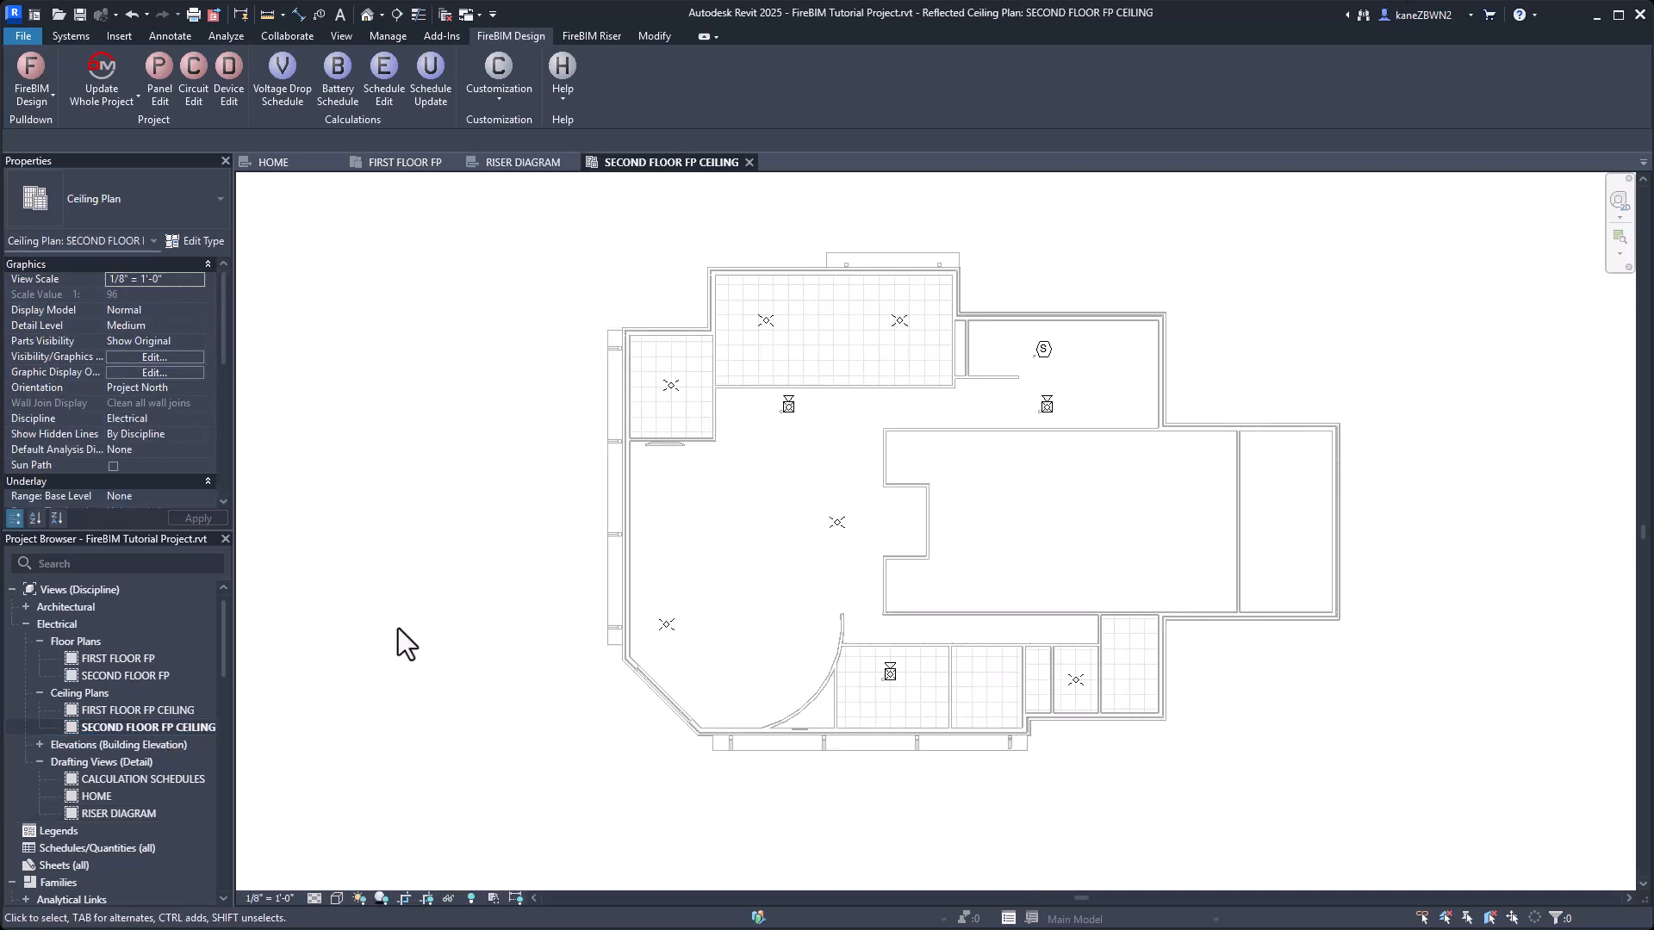
left_click(72, 37)
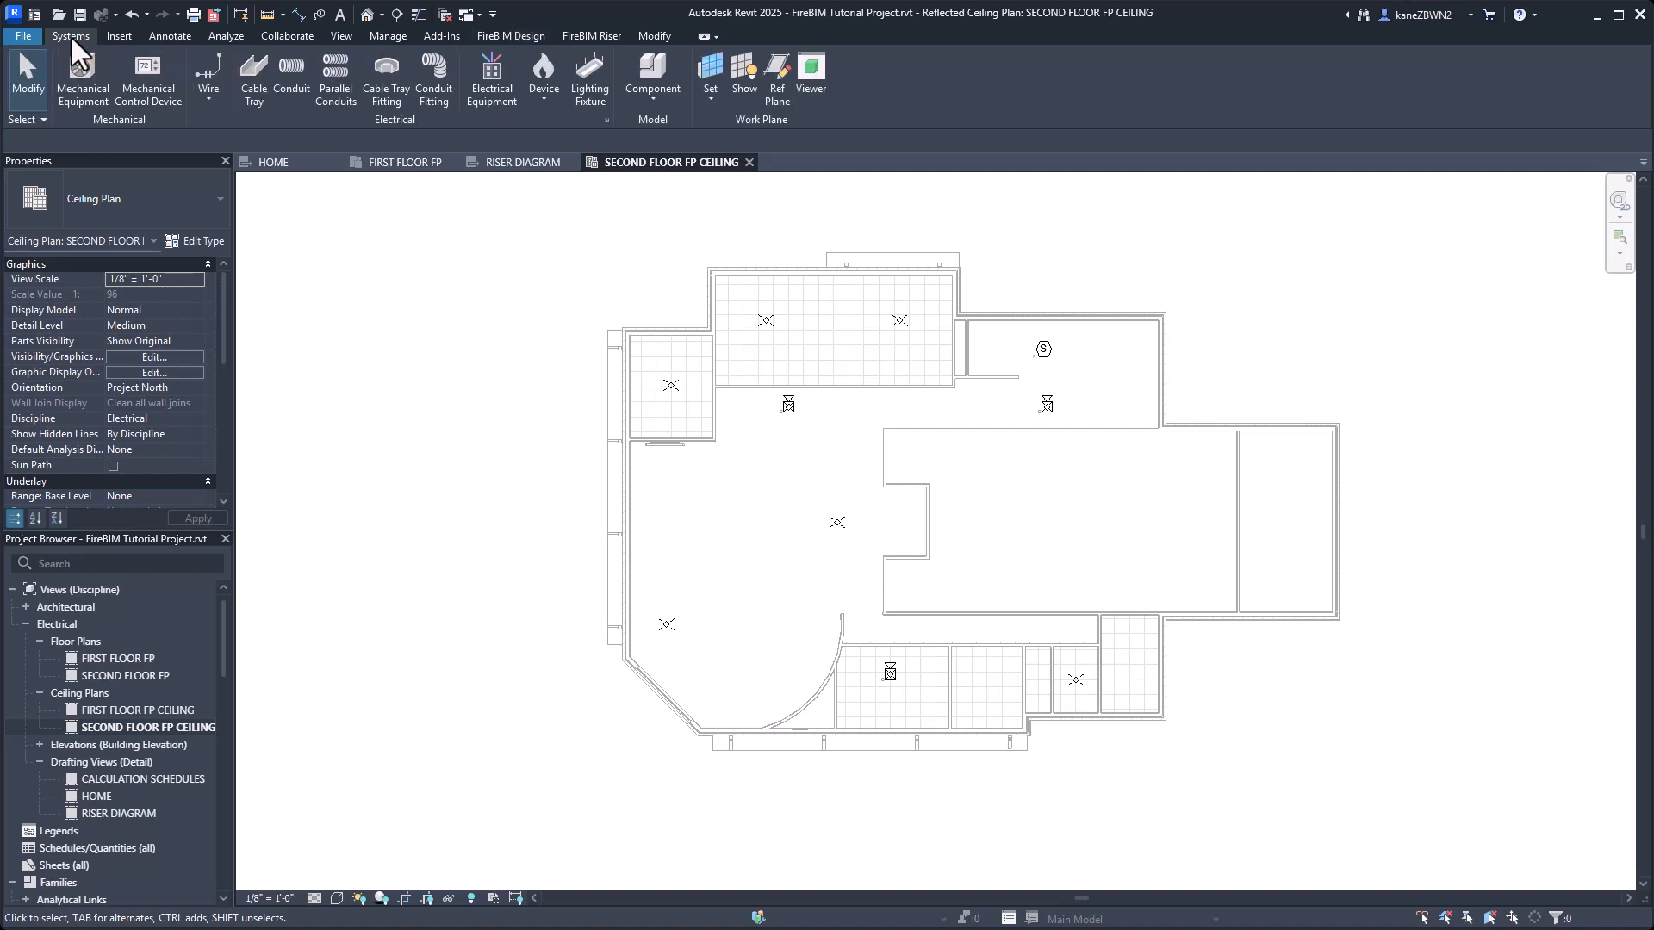
left_click(548, 66)
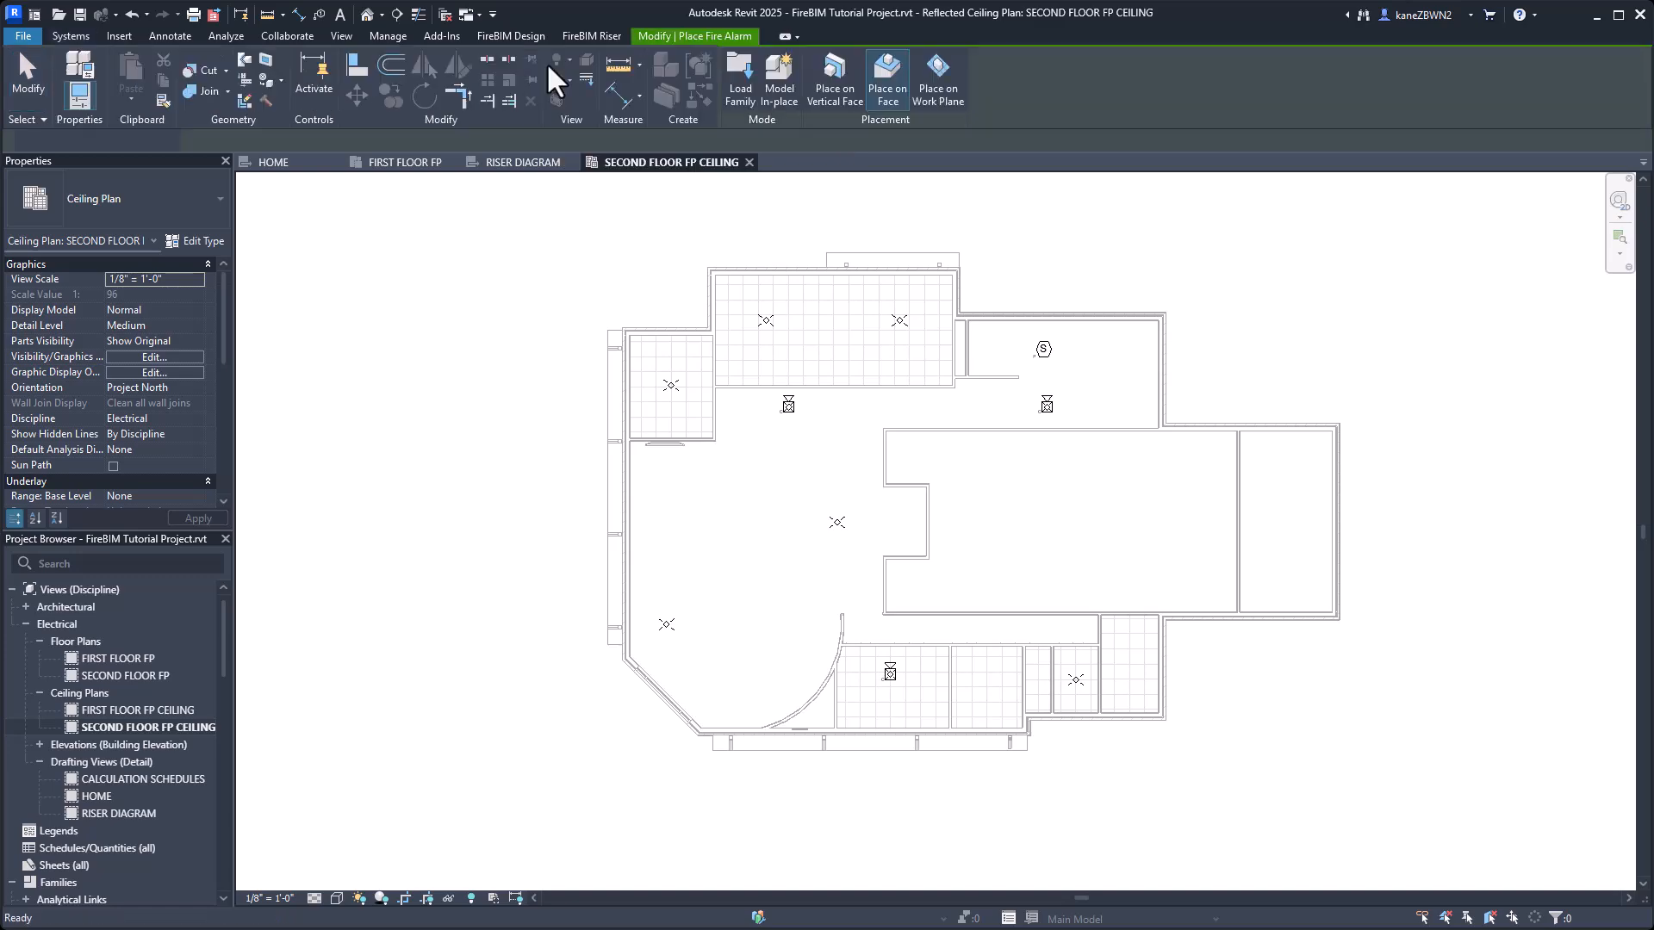
left_click(179, 214)
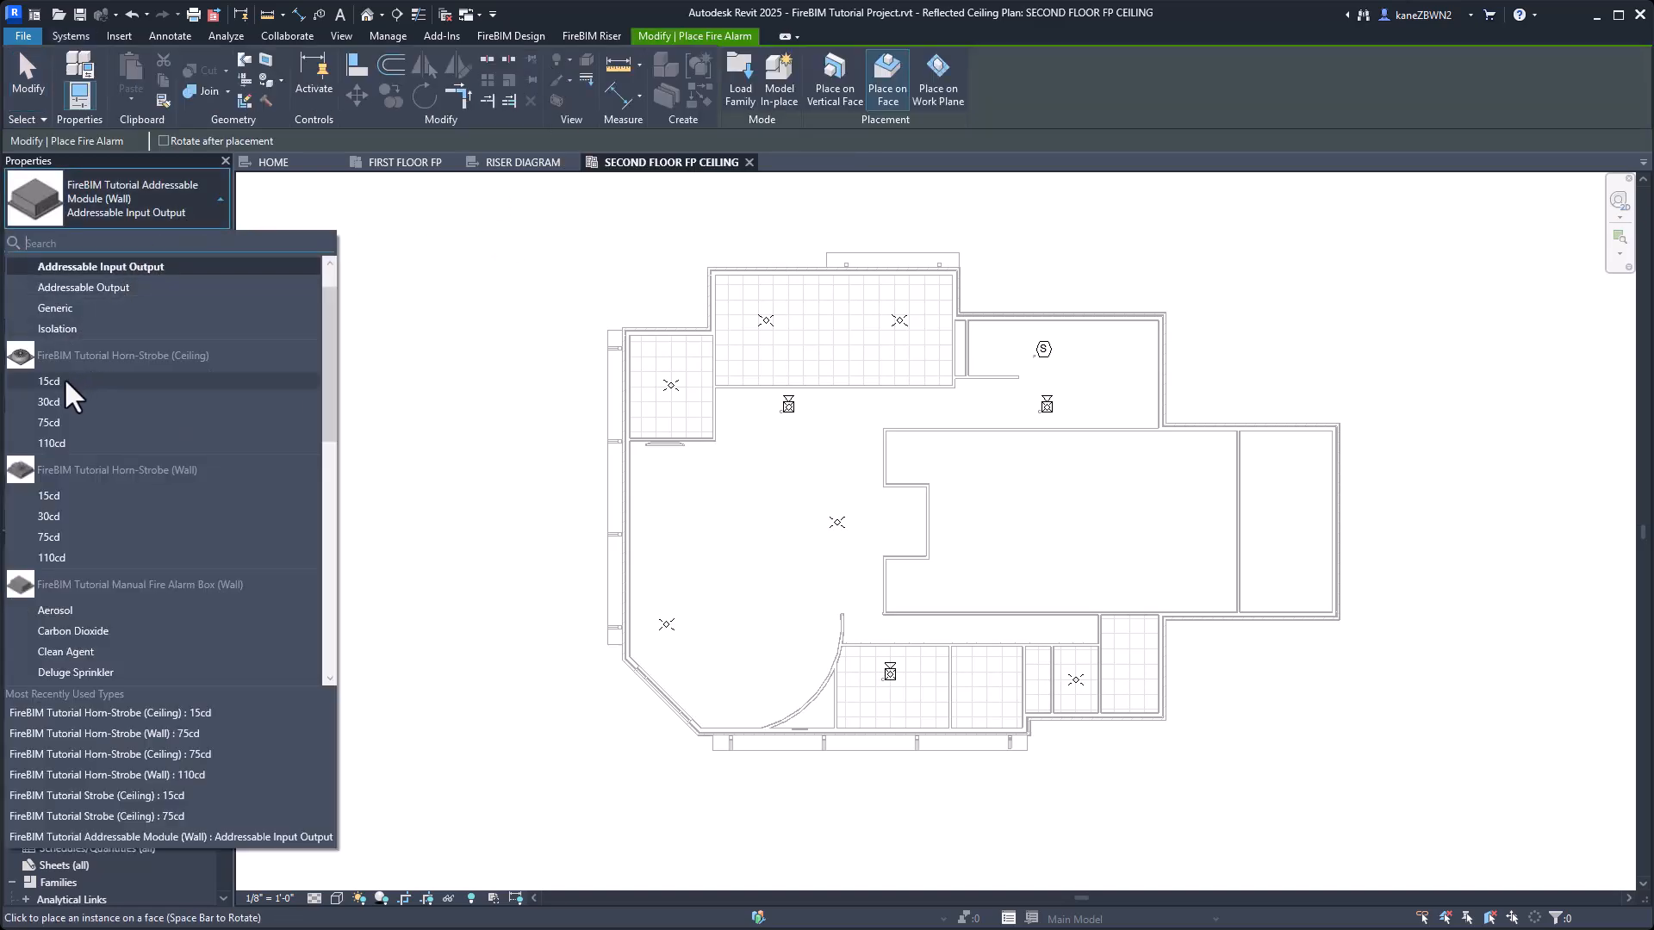
left_click(64, 402)
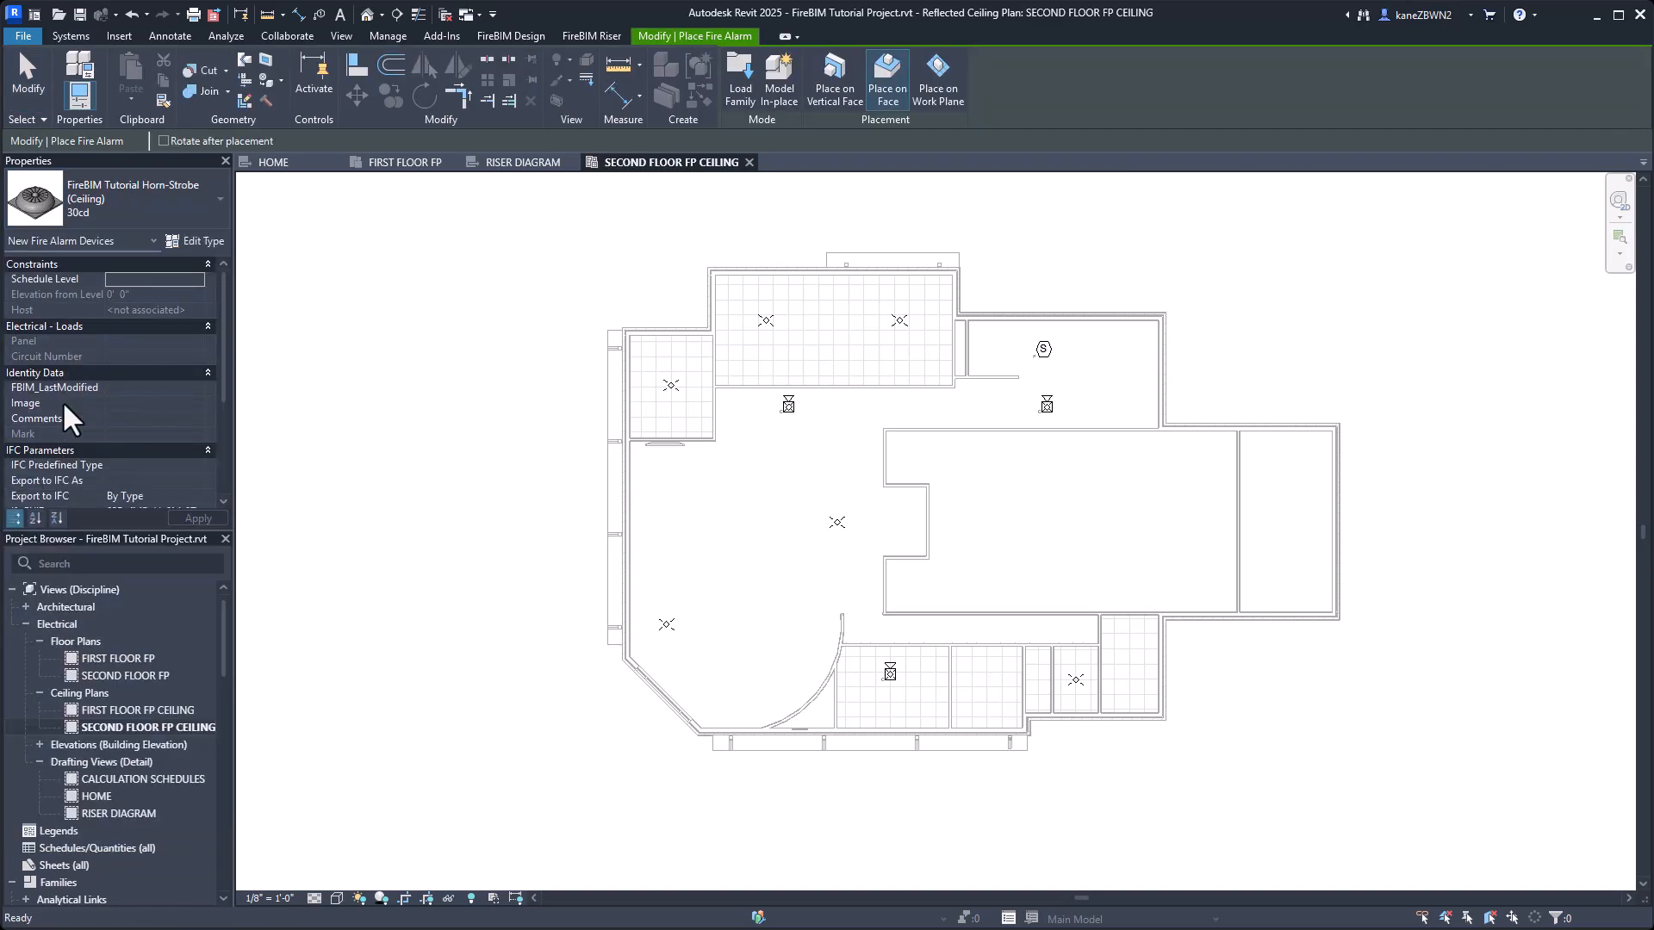
scroll(887, 631, "up", 5)
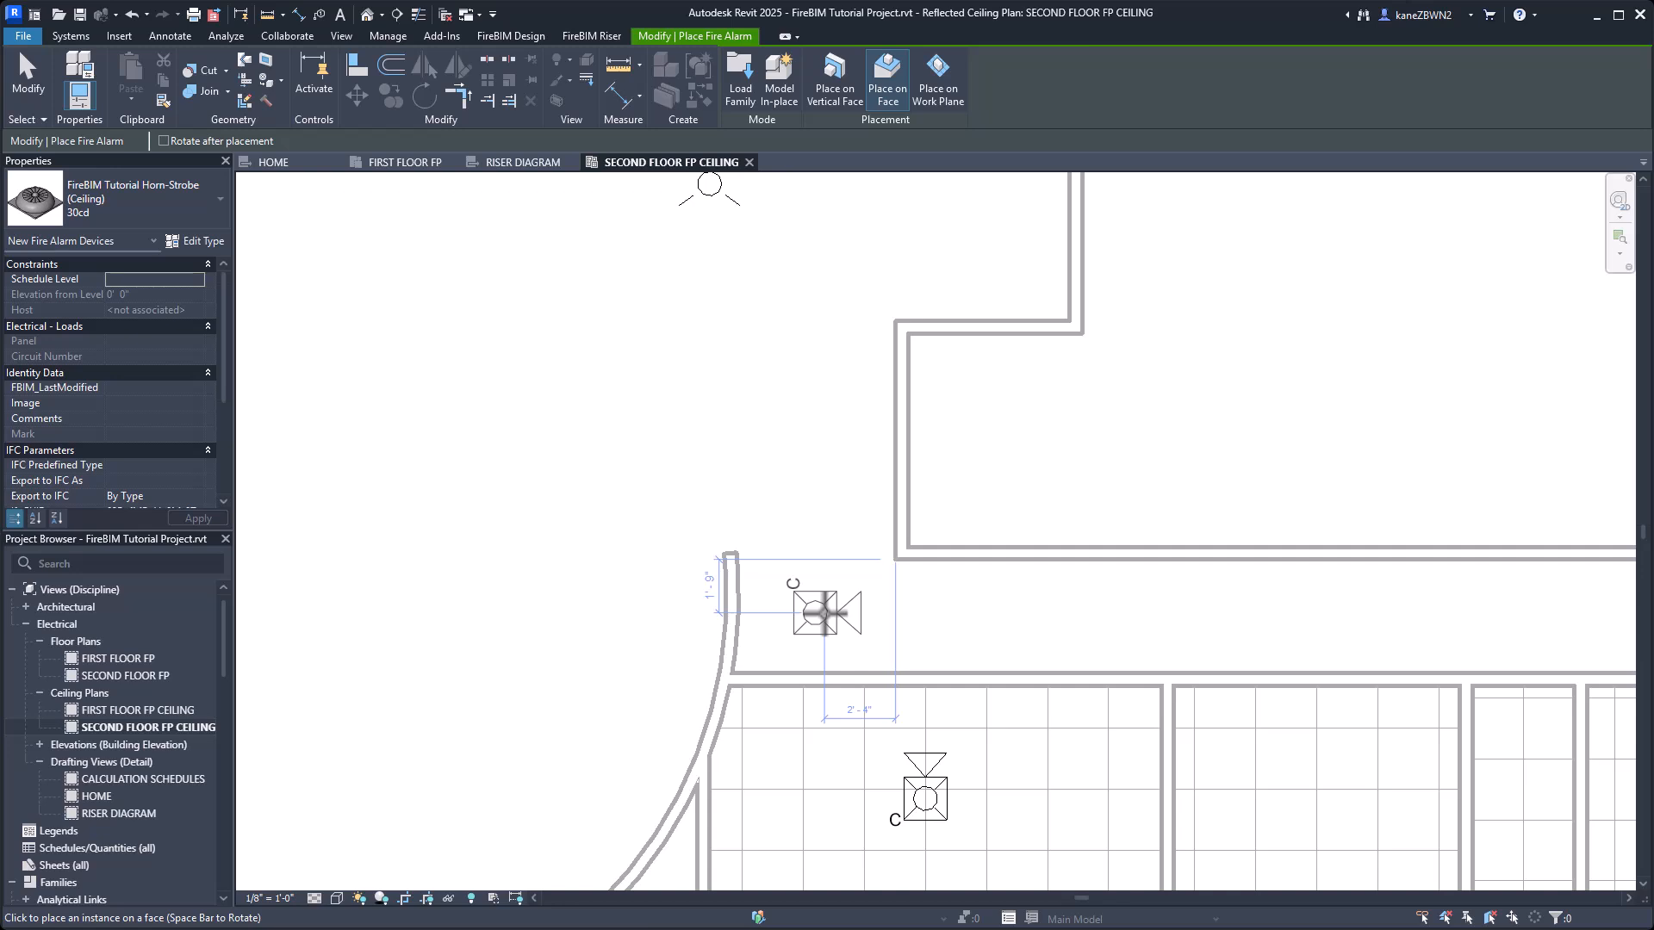
left_click(826, 612)
key("Escape")
key("Escape")
Add the new corridor horn-strobe to FACU circuit 3, the circuit of the 15cd ceiling horn-strobe in the room below it.
middle_click_drag(679, 495, 504, 355)
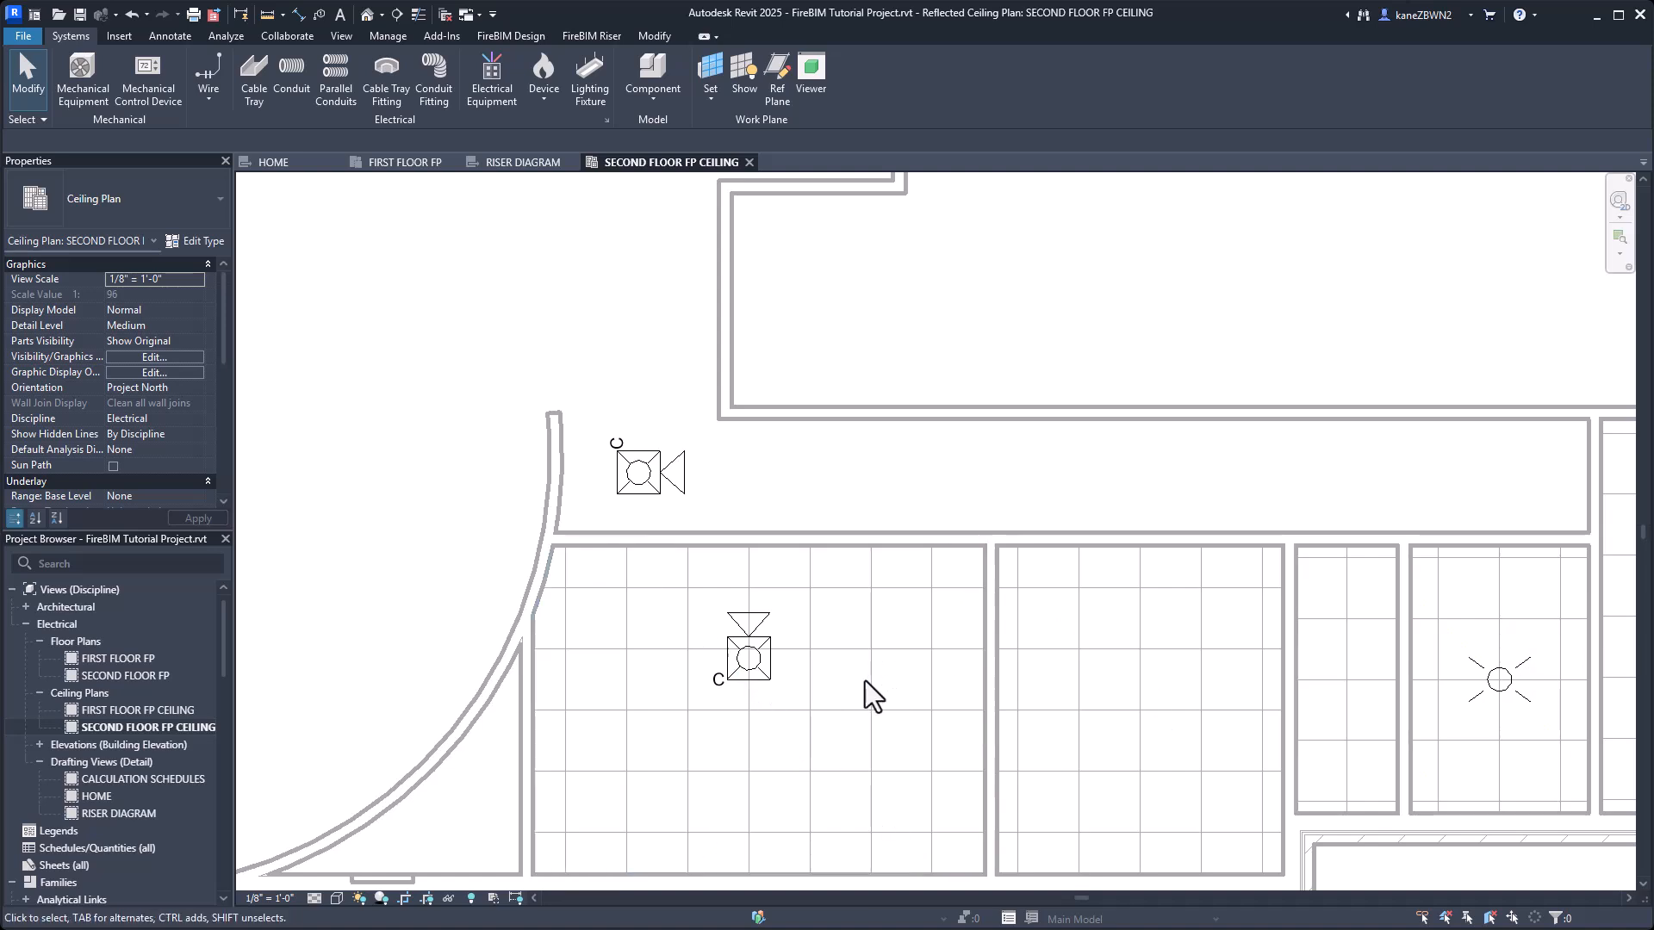
left_click(760, 619)
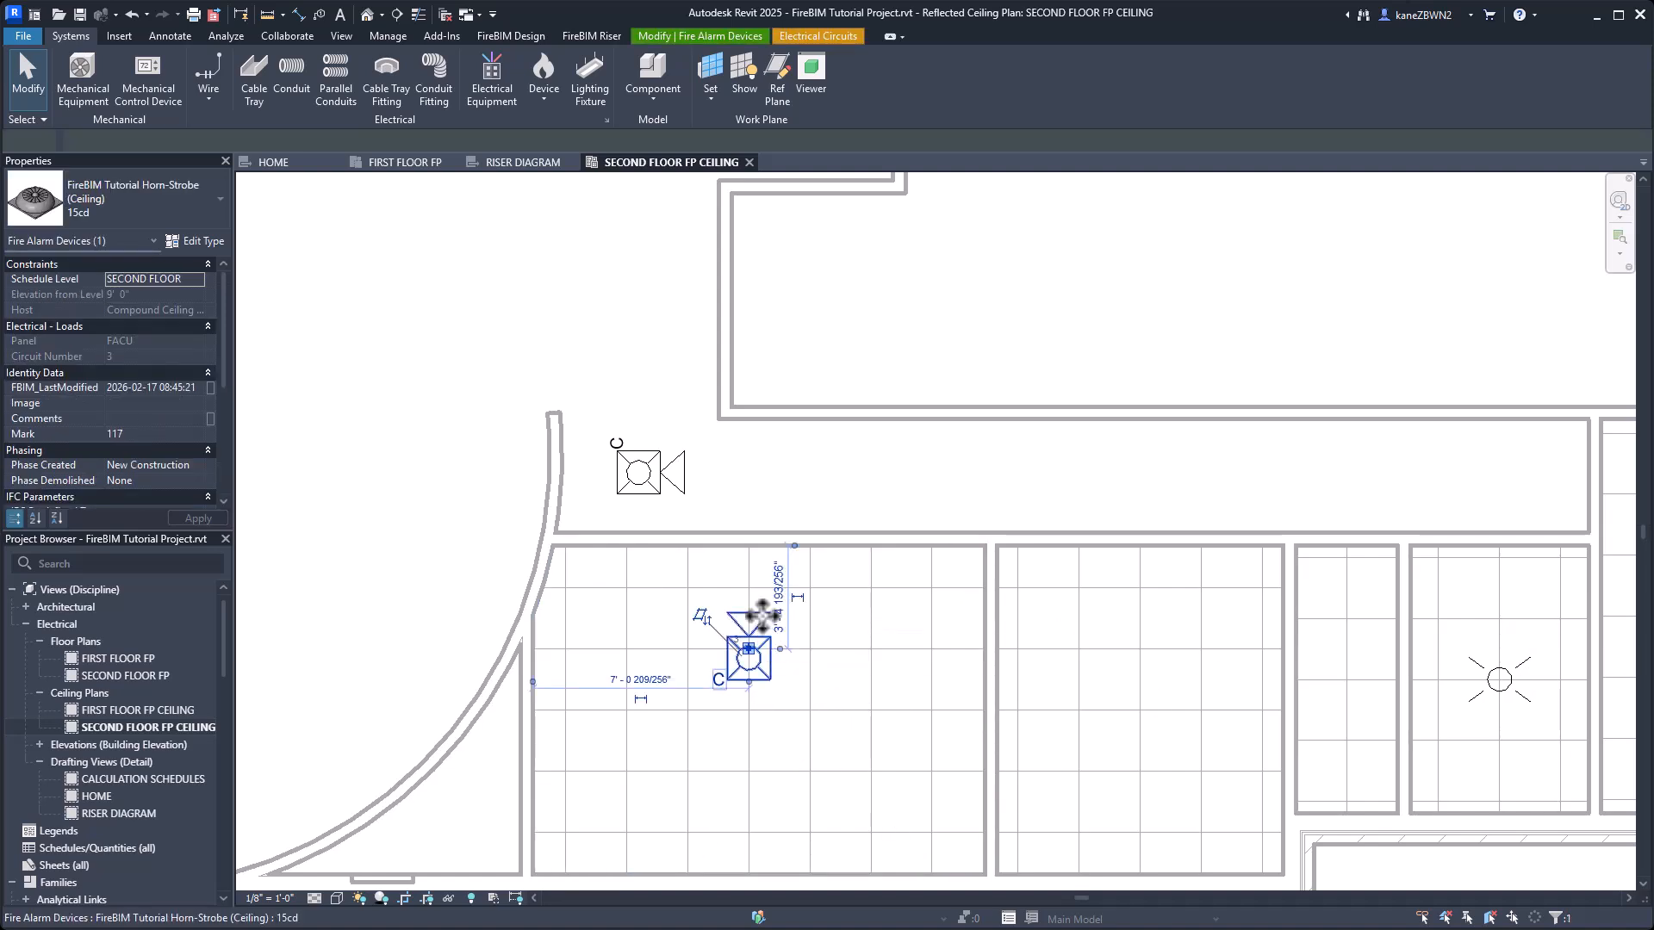
left_click(832, 35)
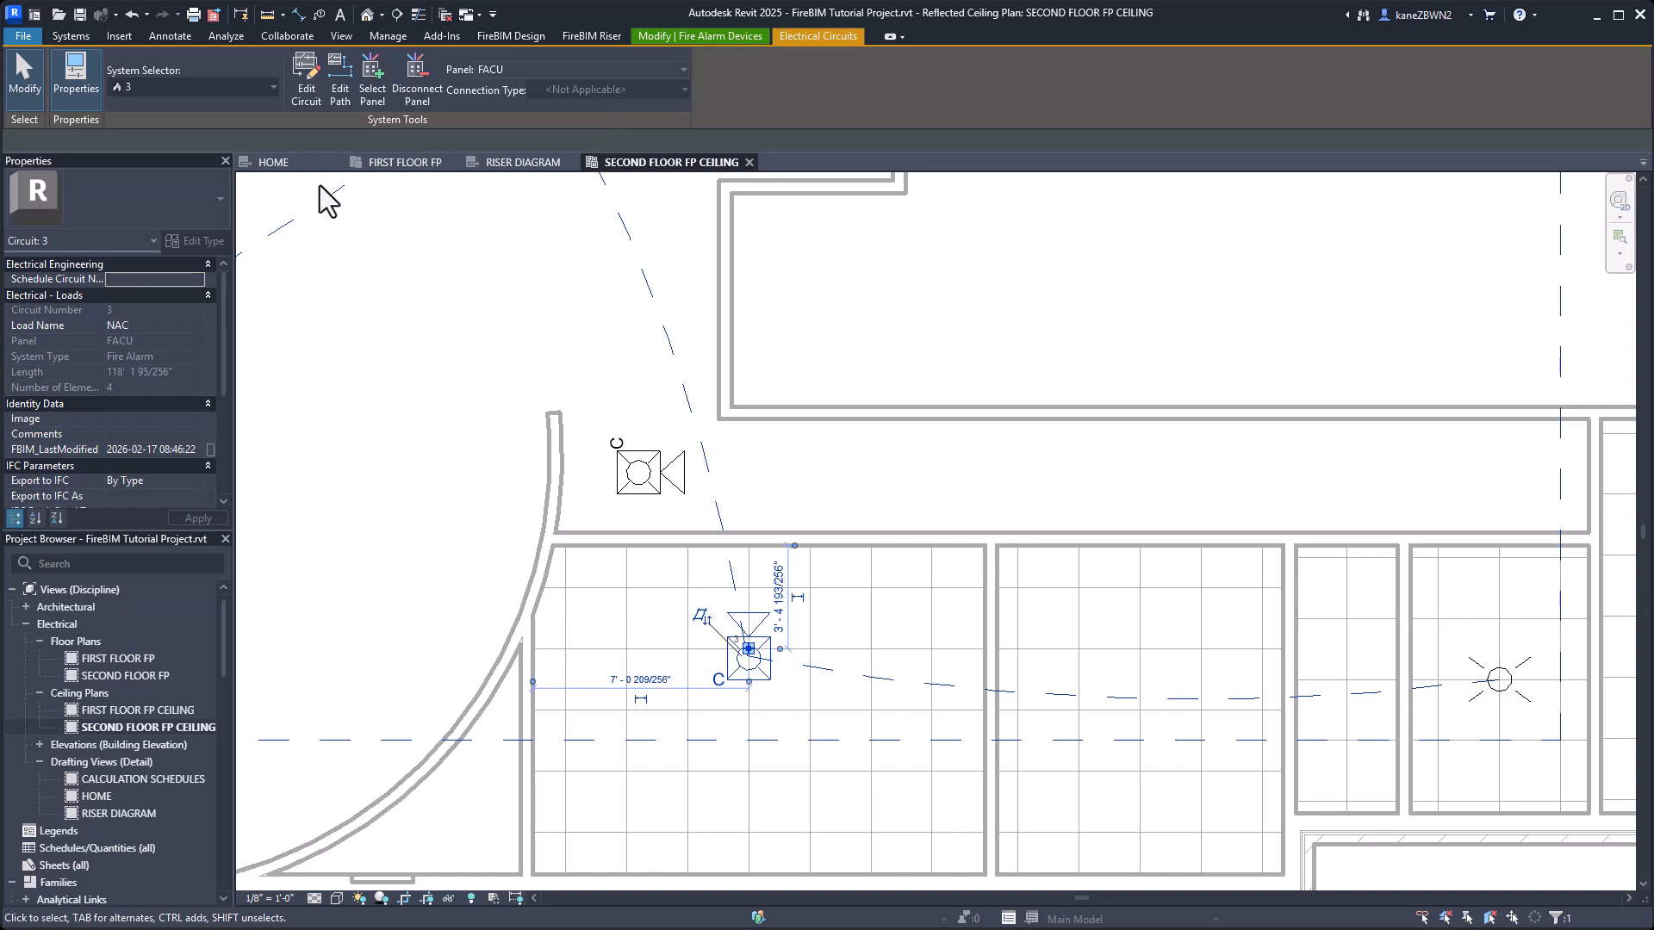
left_click(300, 89)
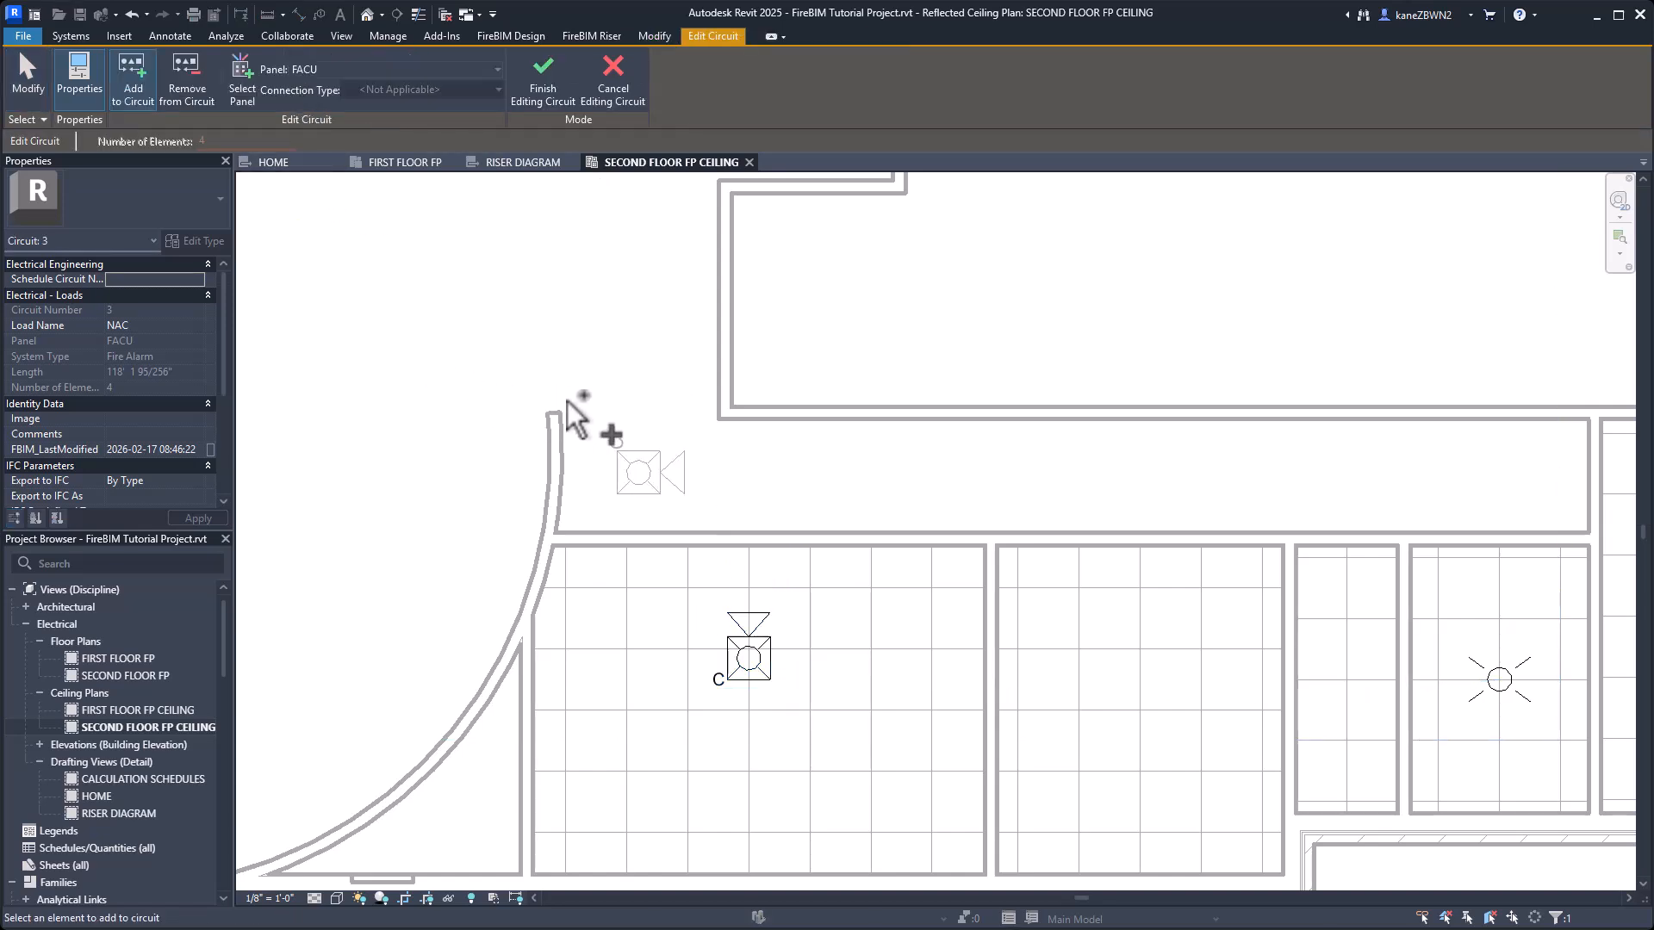
left_click(655, 474)
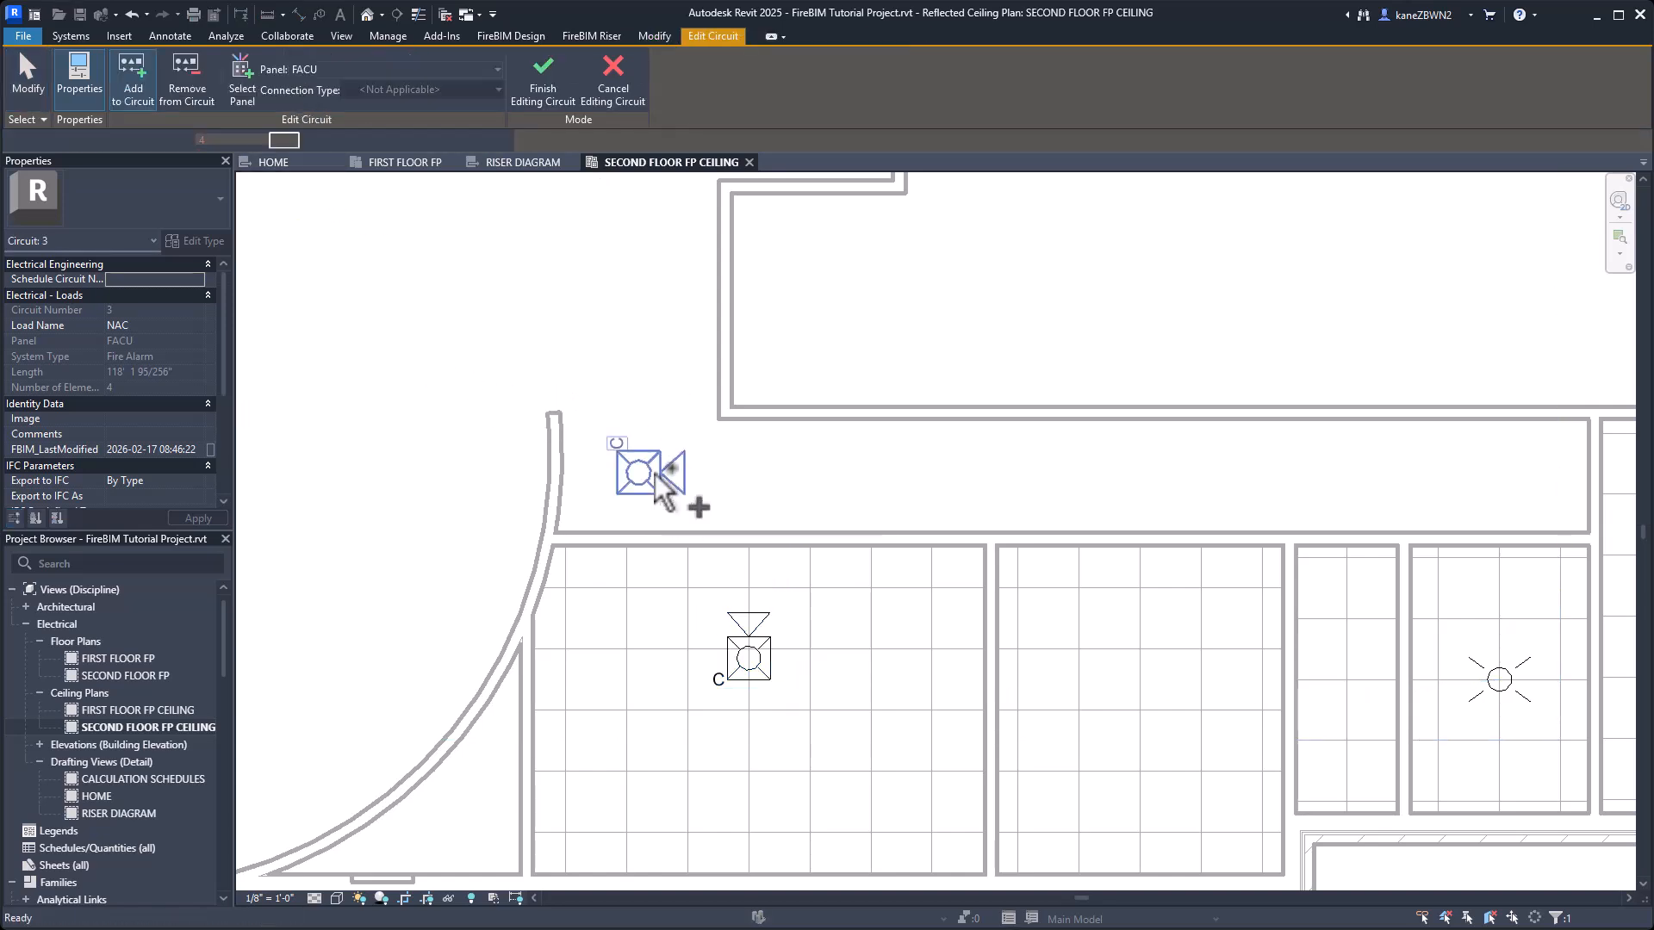
left_click(545, 69)
scroll(719, 487, "down", 4)
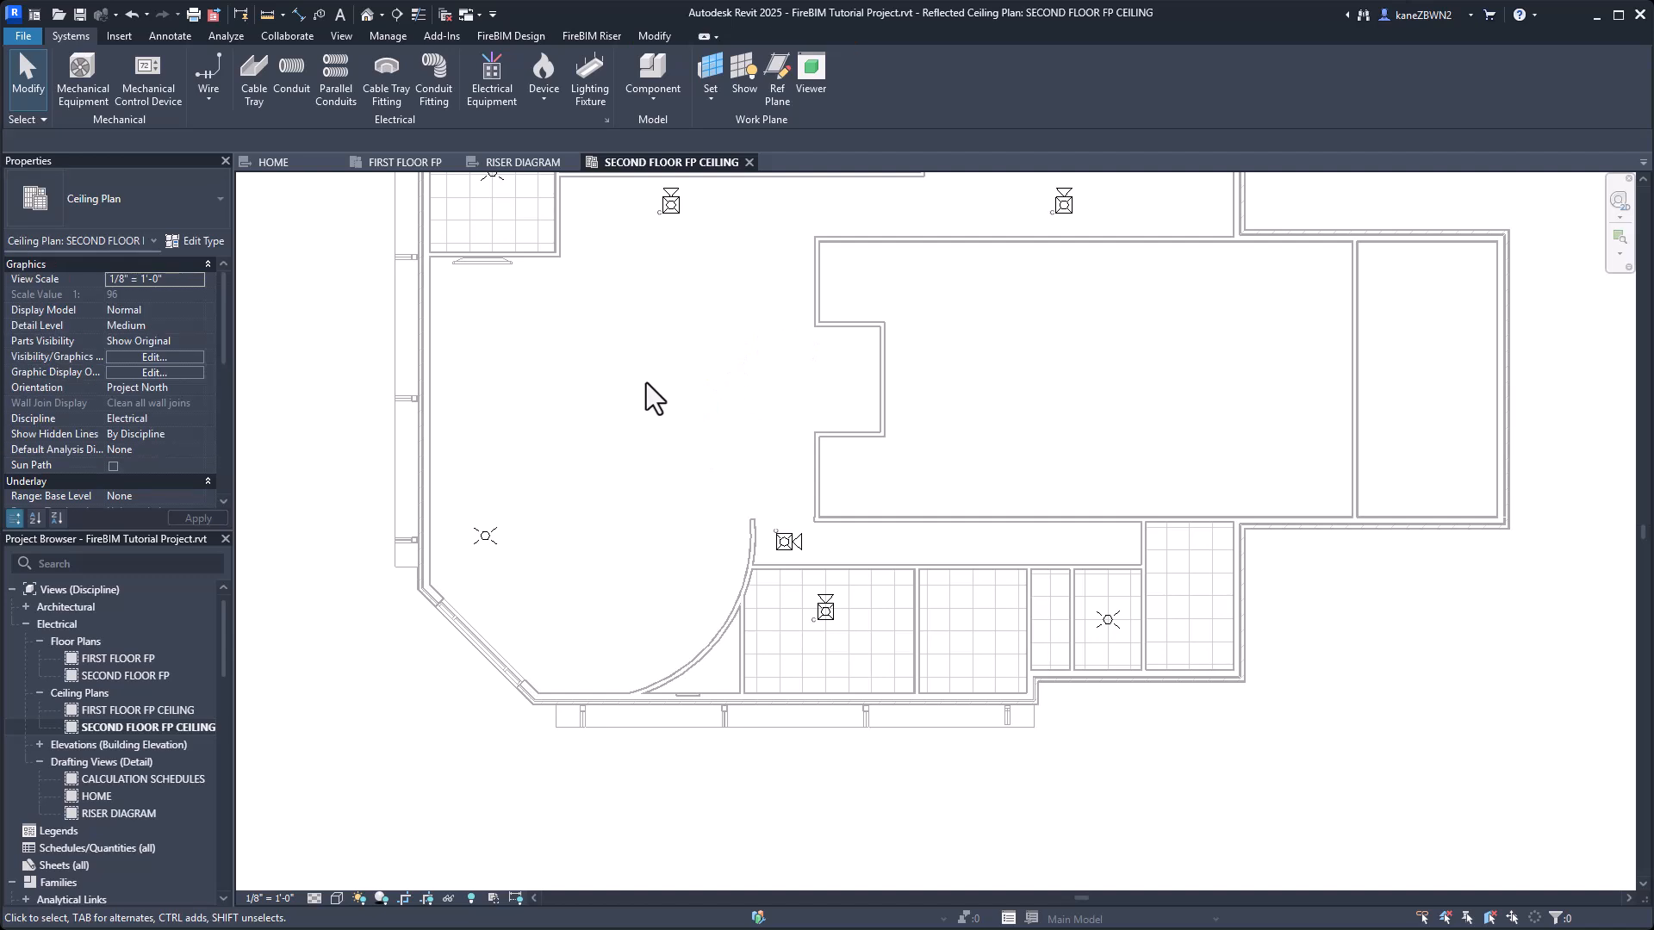
Return to the riser diagram and update FACU circuit 3 with Circuit Update.
left_click(523, 163)
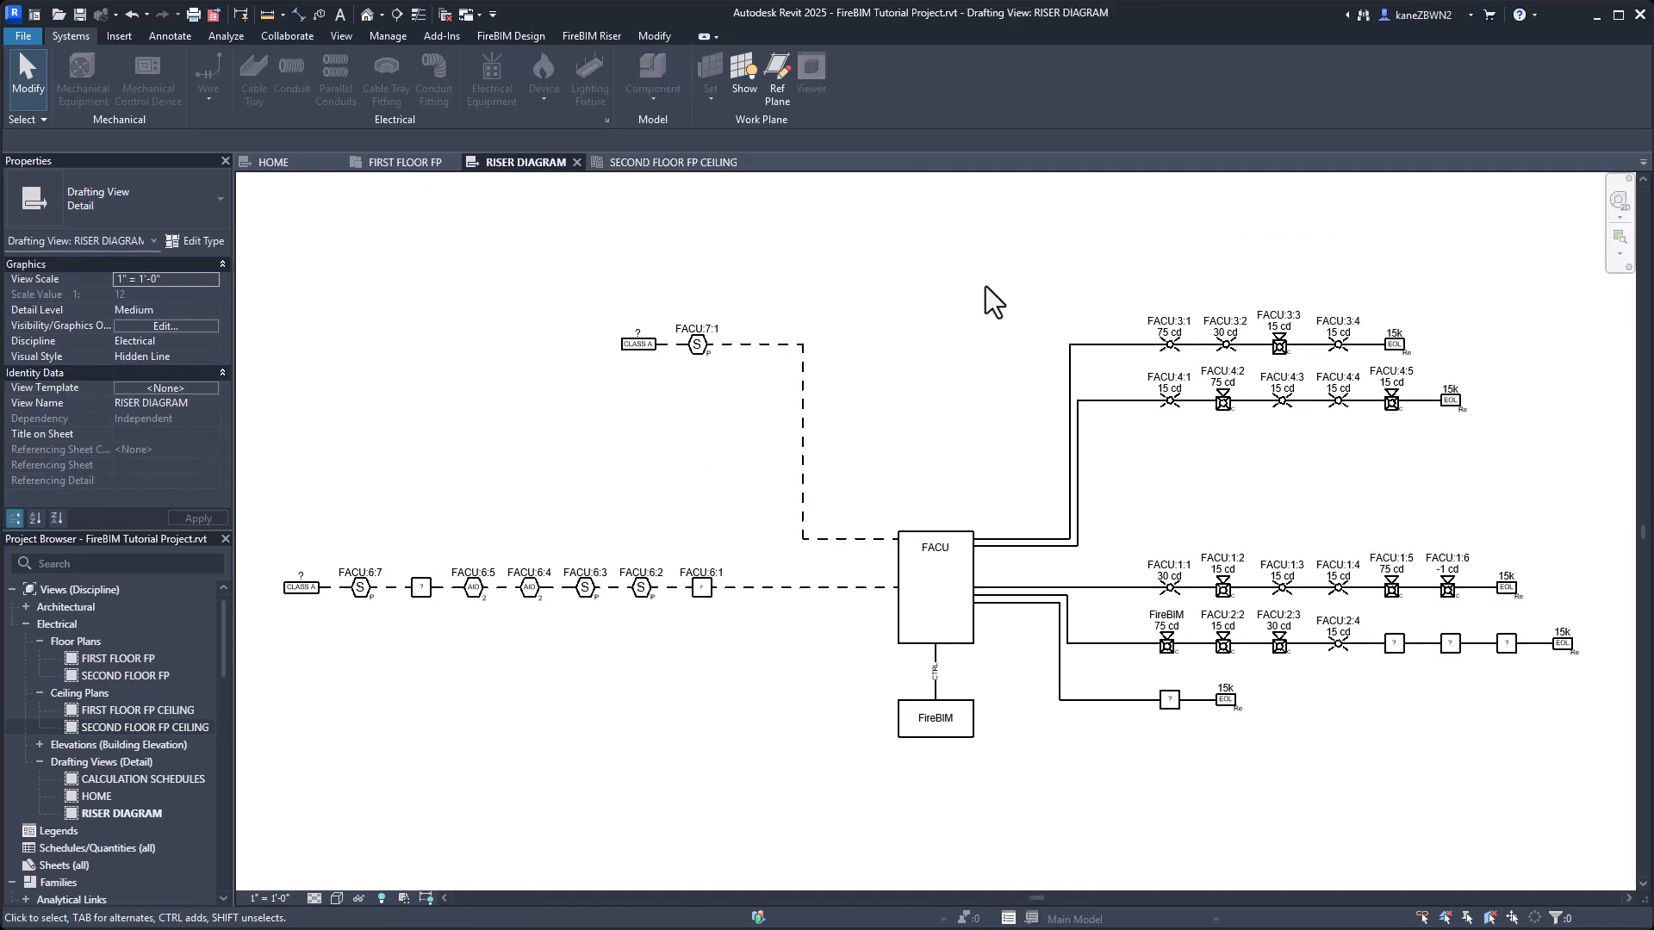
middle_click_drag(984, 292, 653, 309)
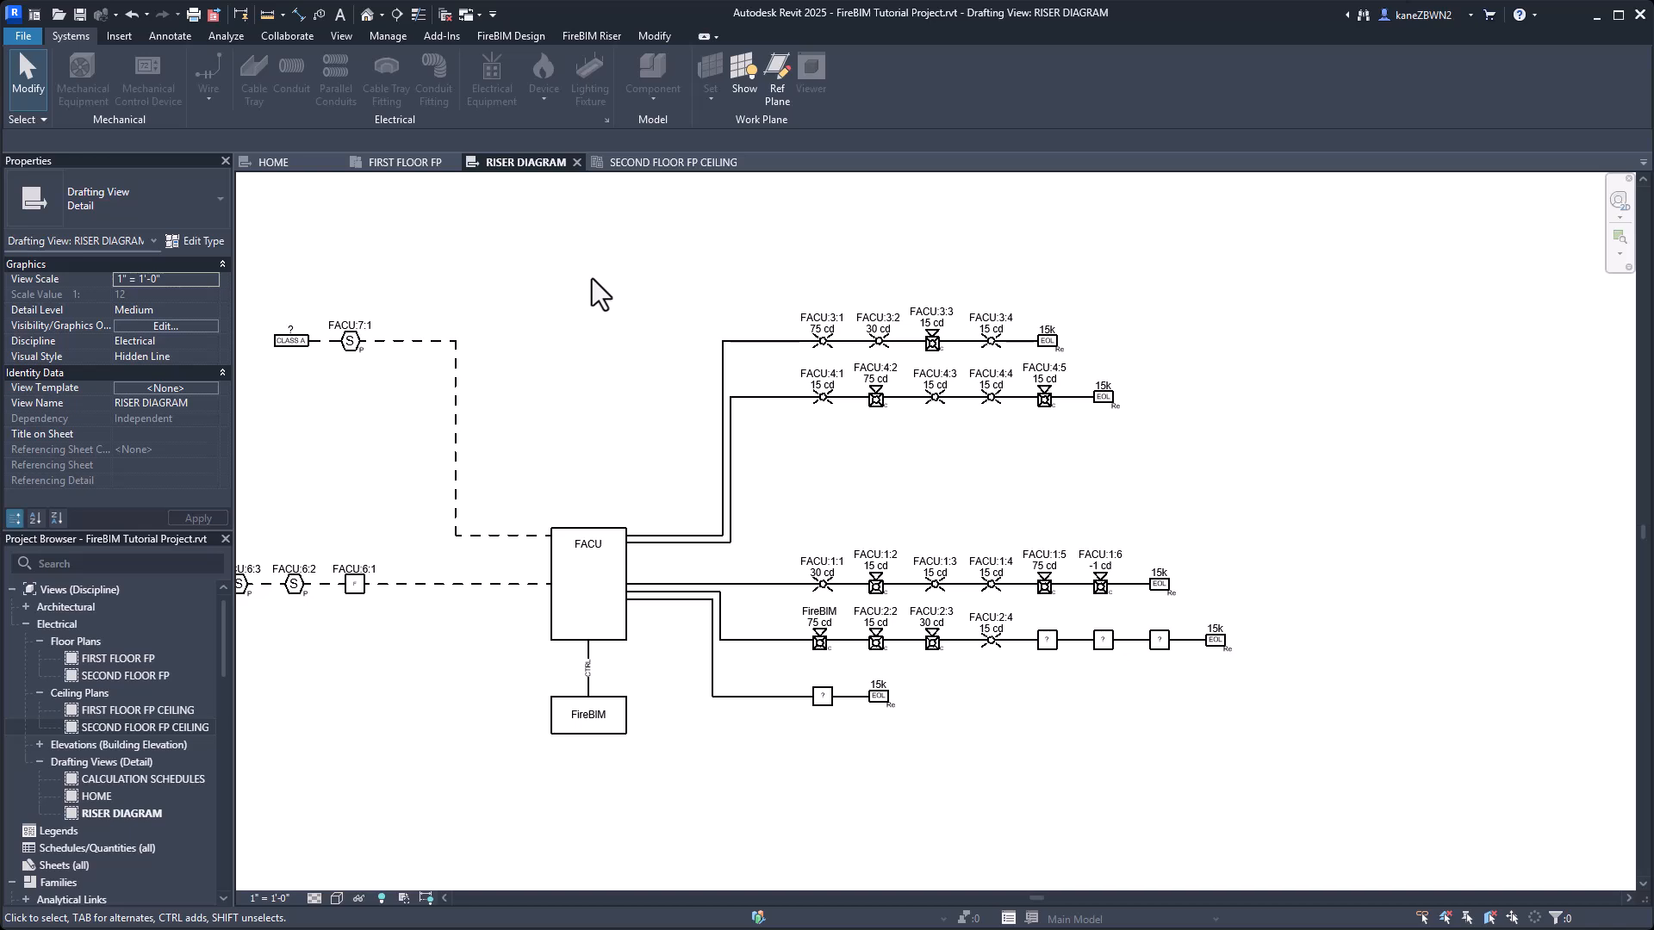
left_click(592, 35)
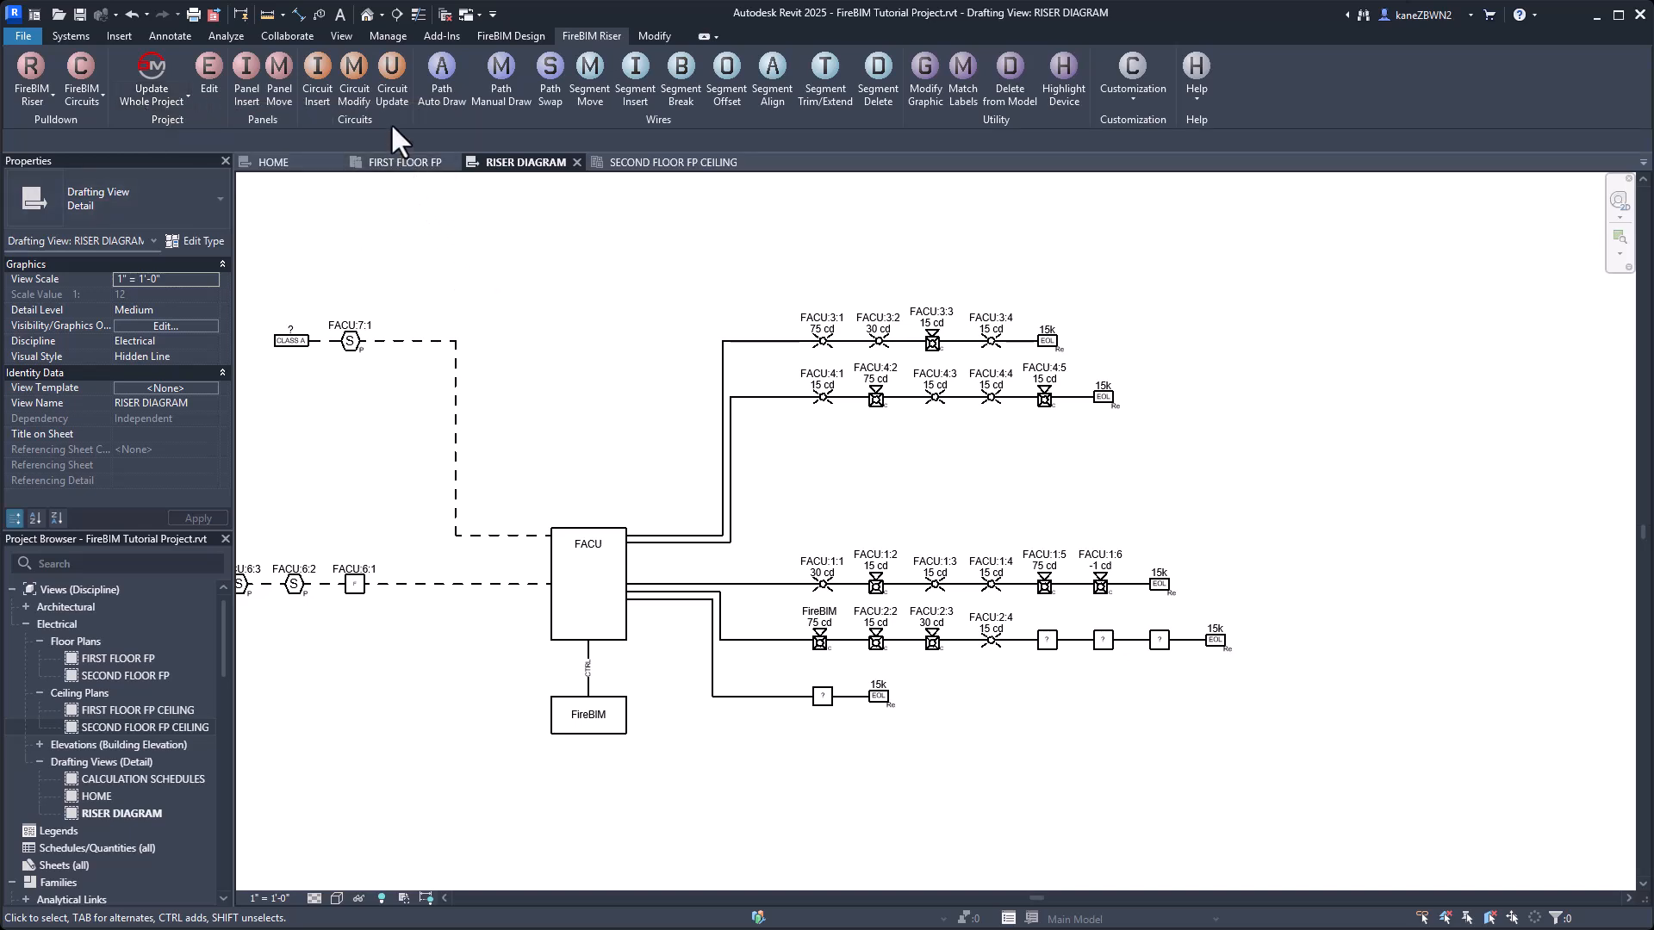
left_click(392, 74)
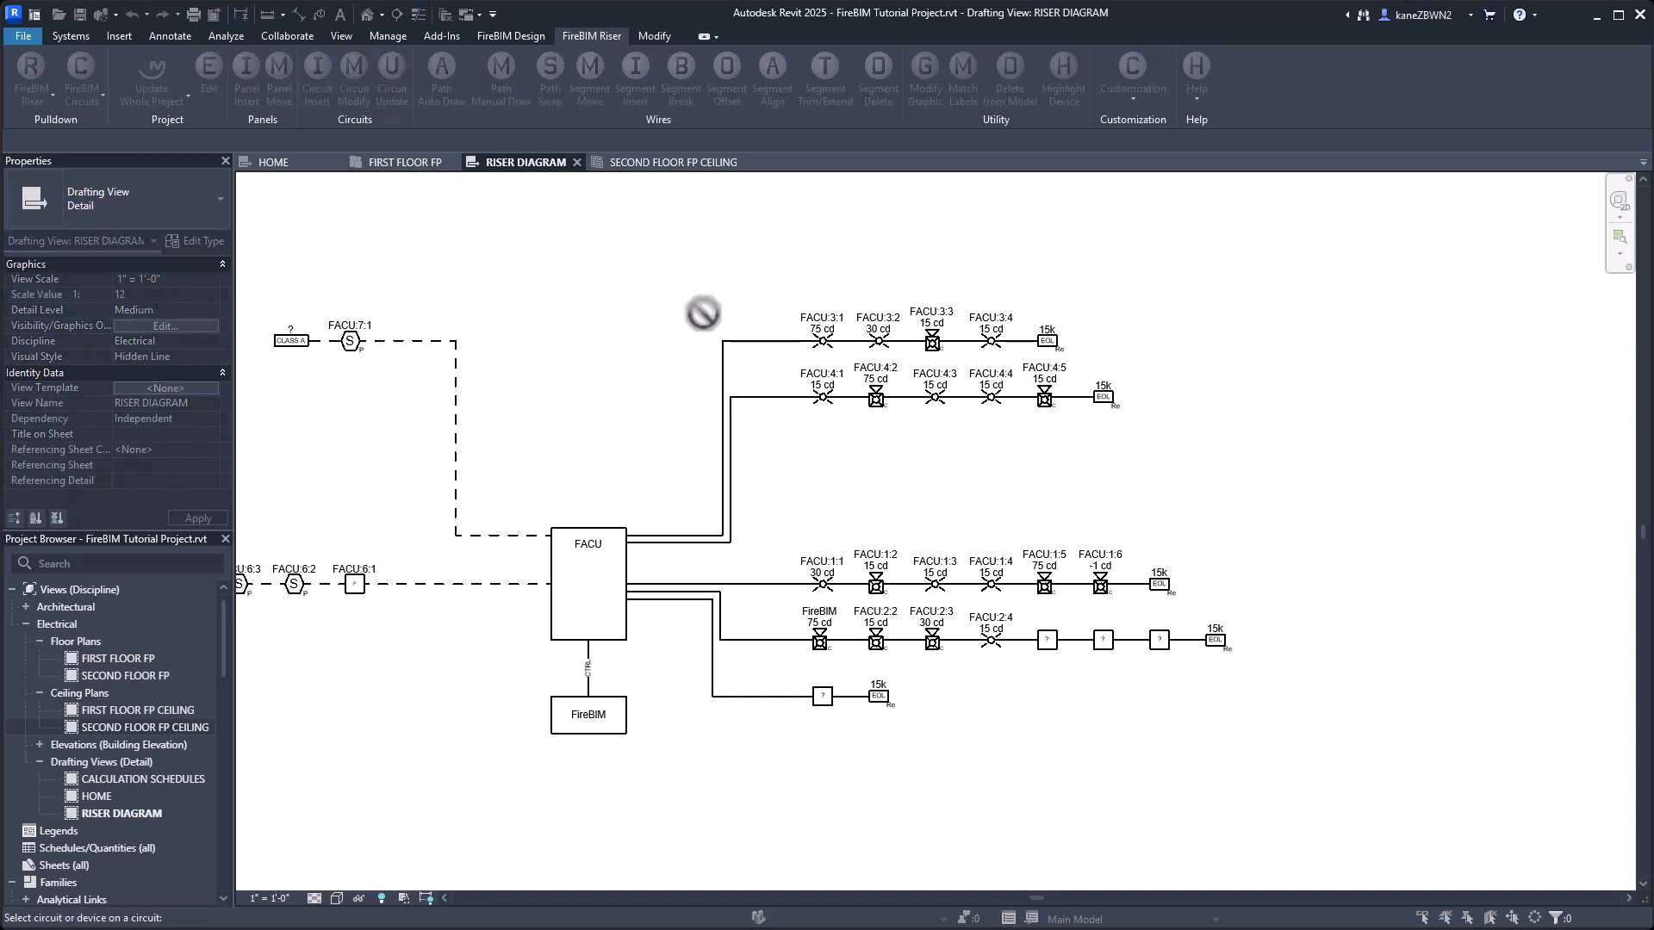
left_click(768, 342)
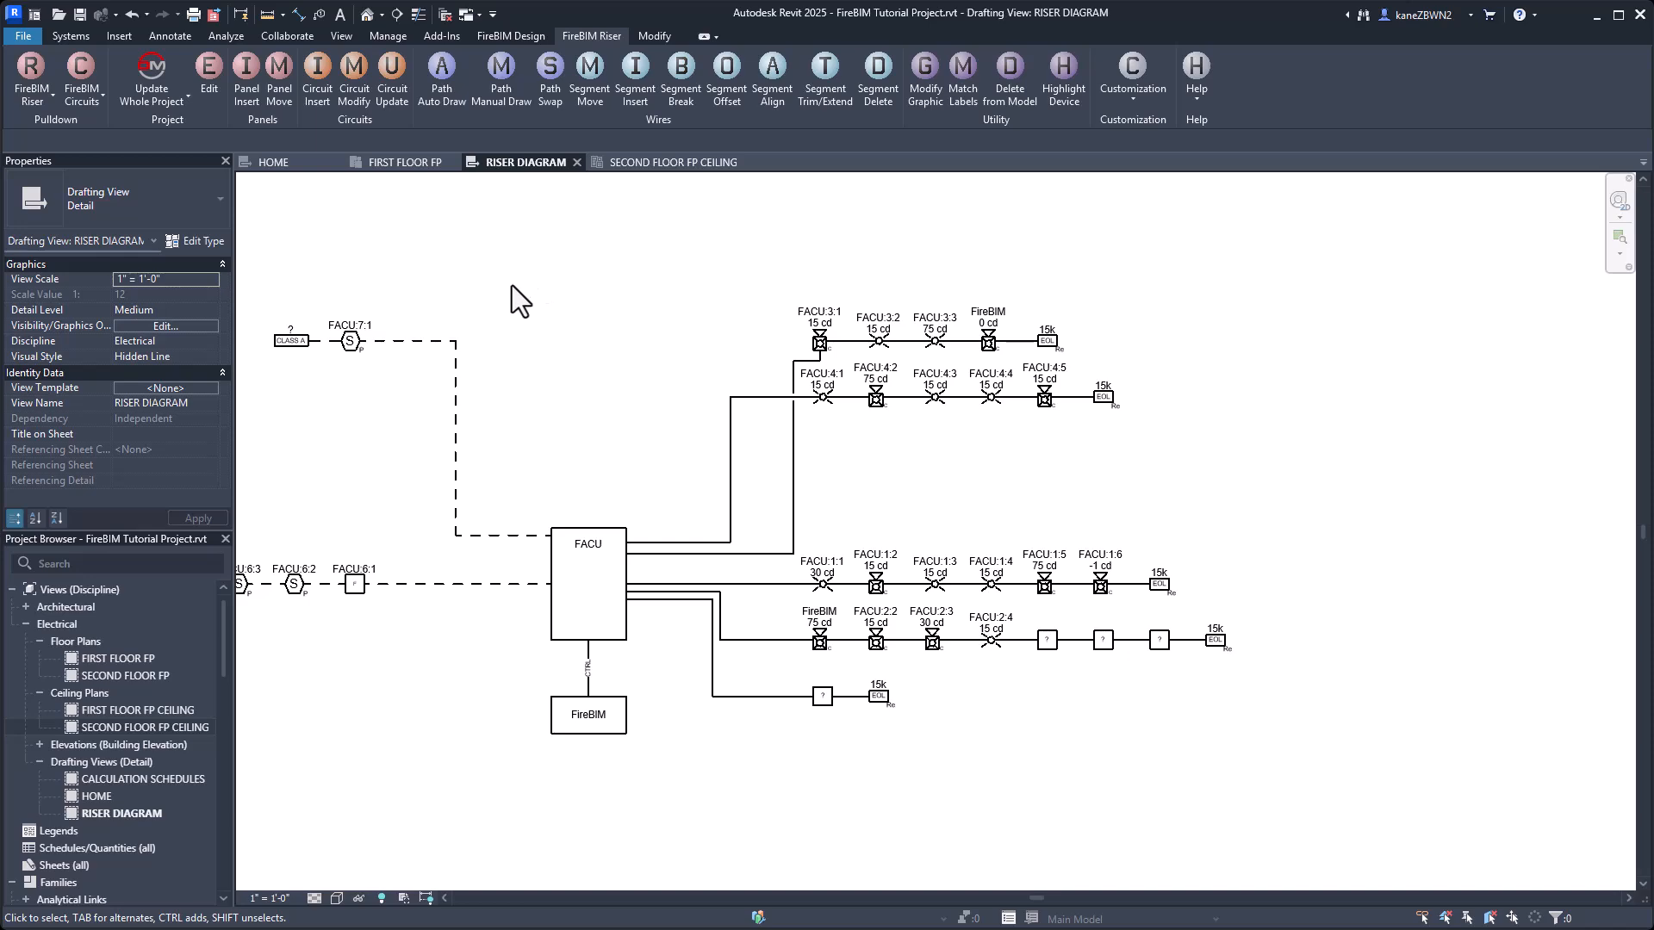
On the SECOND FLOOR FP plan, delete the FACU-3 wire linking the strobe beside the round opening to the BAIT AND SWITCH ROOM horn-strobe.
double_click(131, 674)
scroll(774, 656, "up", 3)
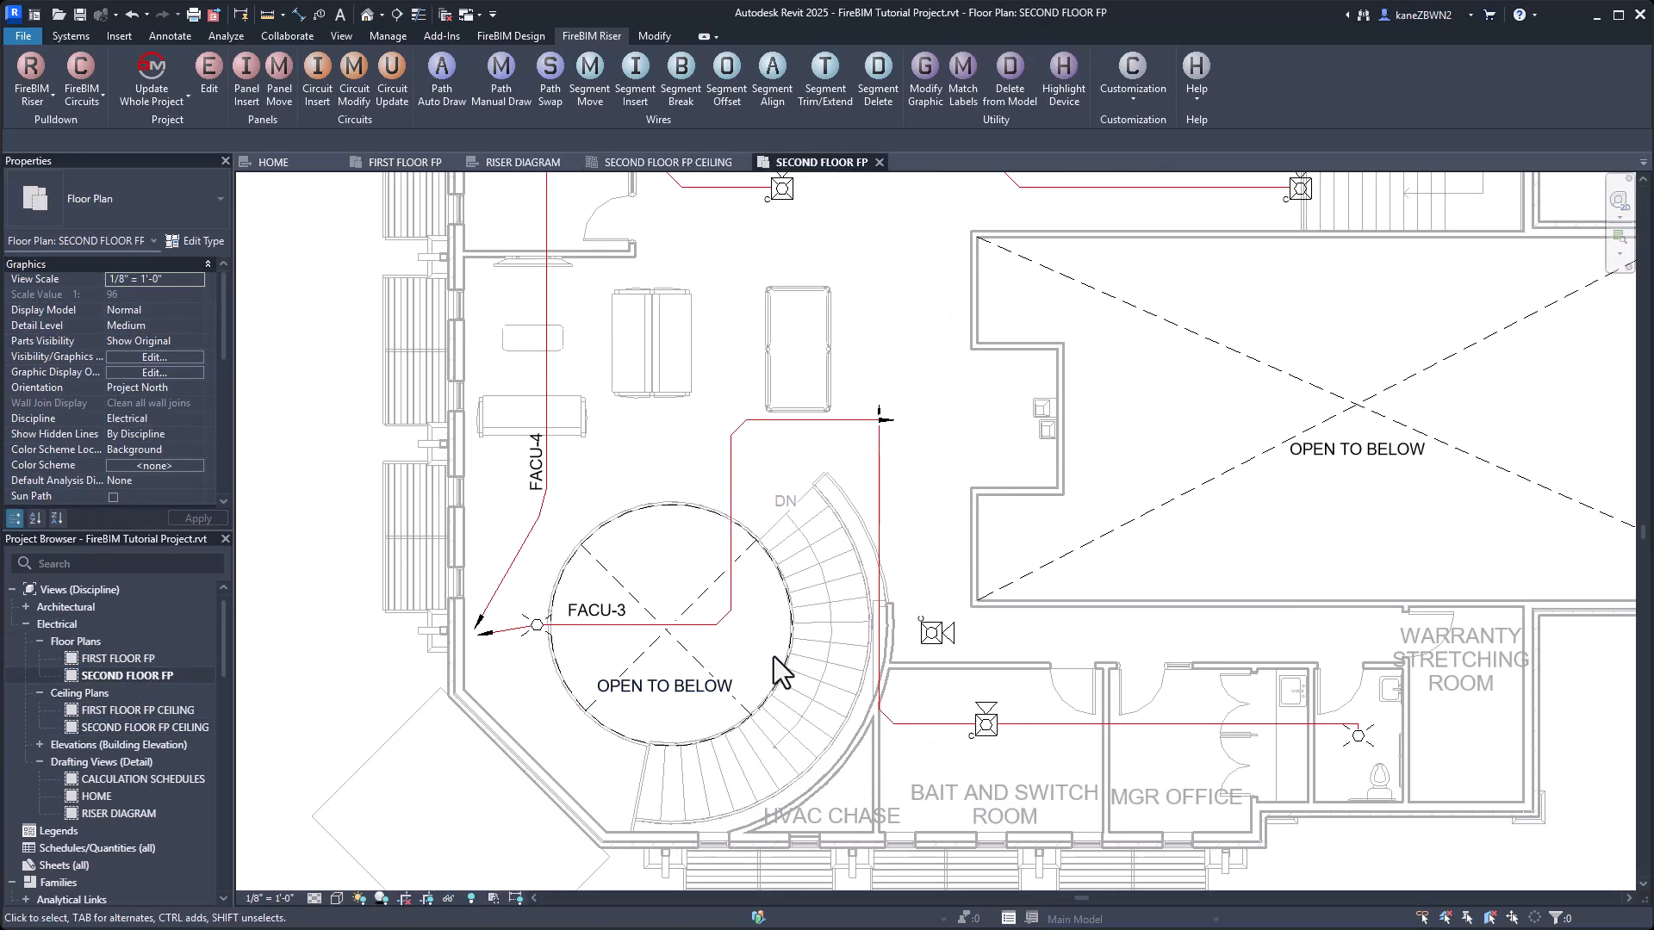
middle_click_drag(774, 656, 703, 622)
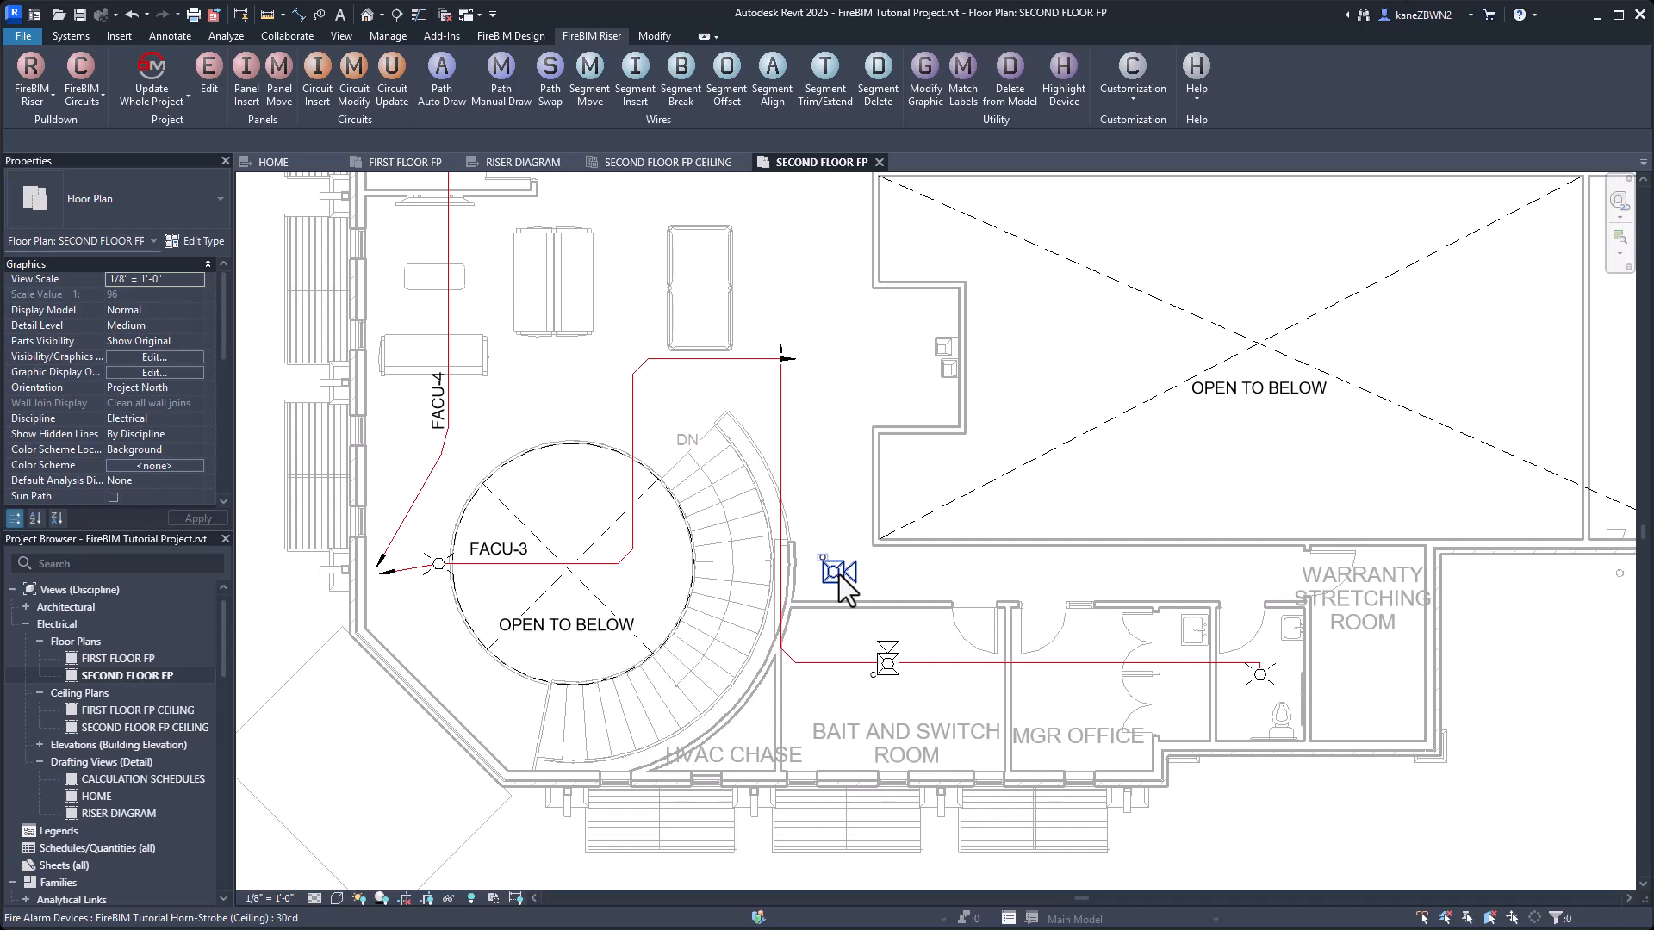
scroll(549, 515, "up", 3)
middle_click_drag(574, 523, 580, 494)
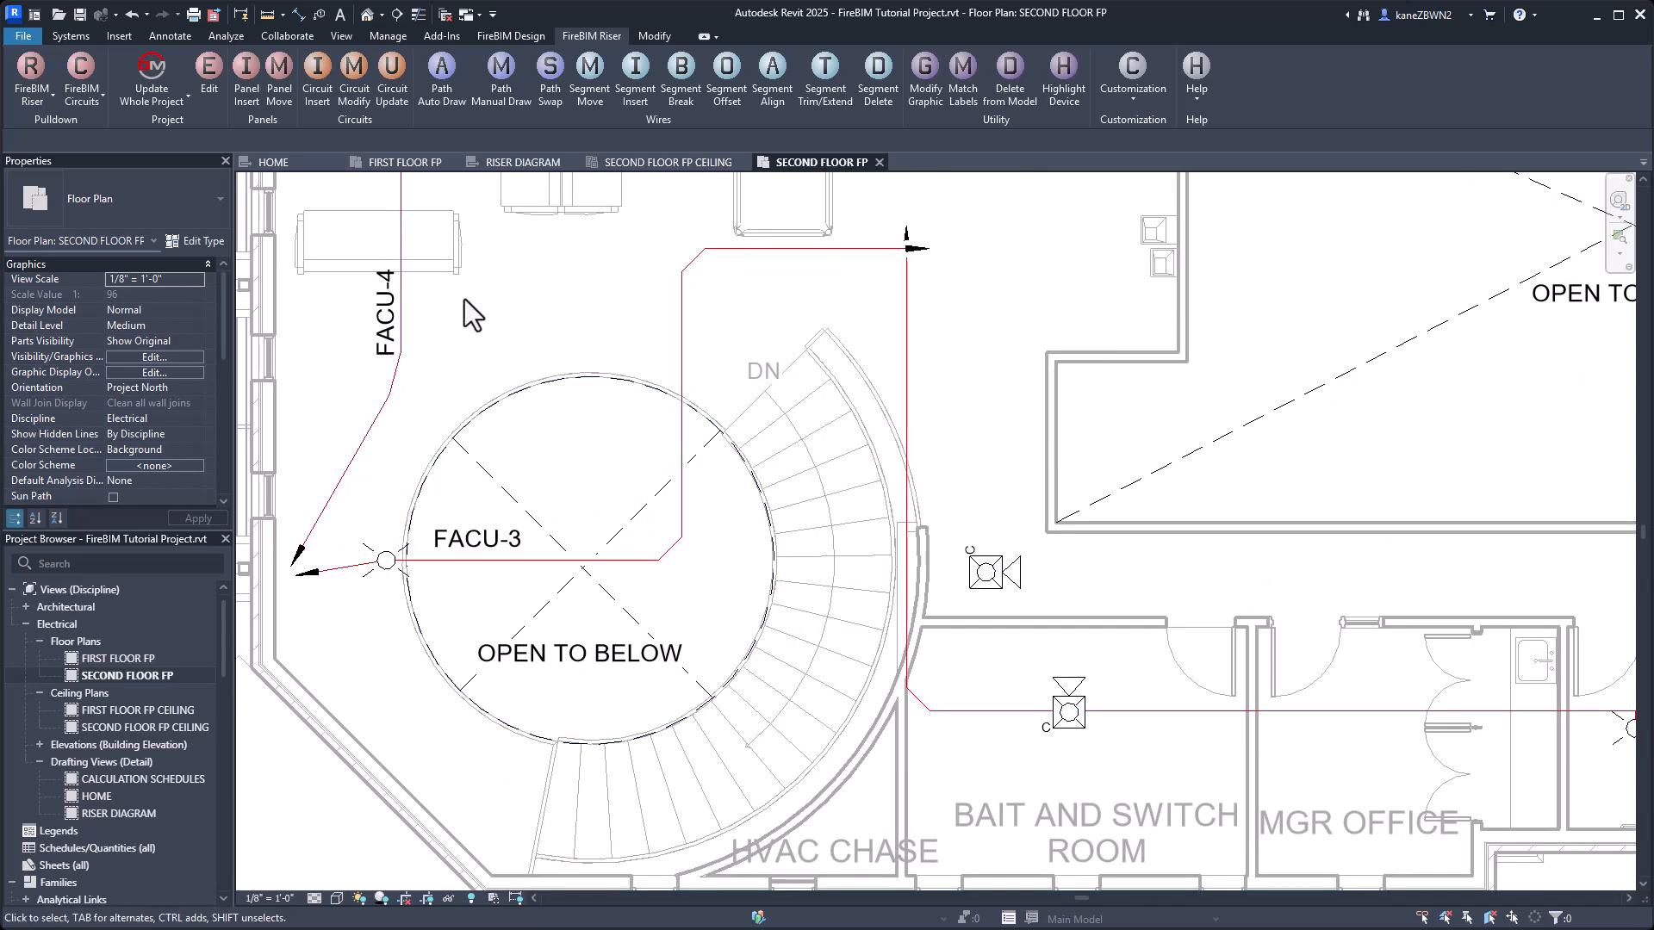
left_click(80, 36)
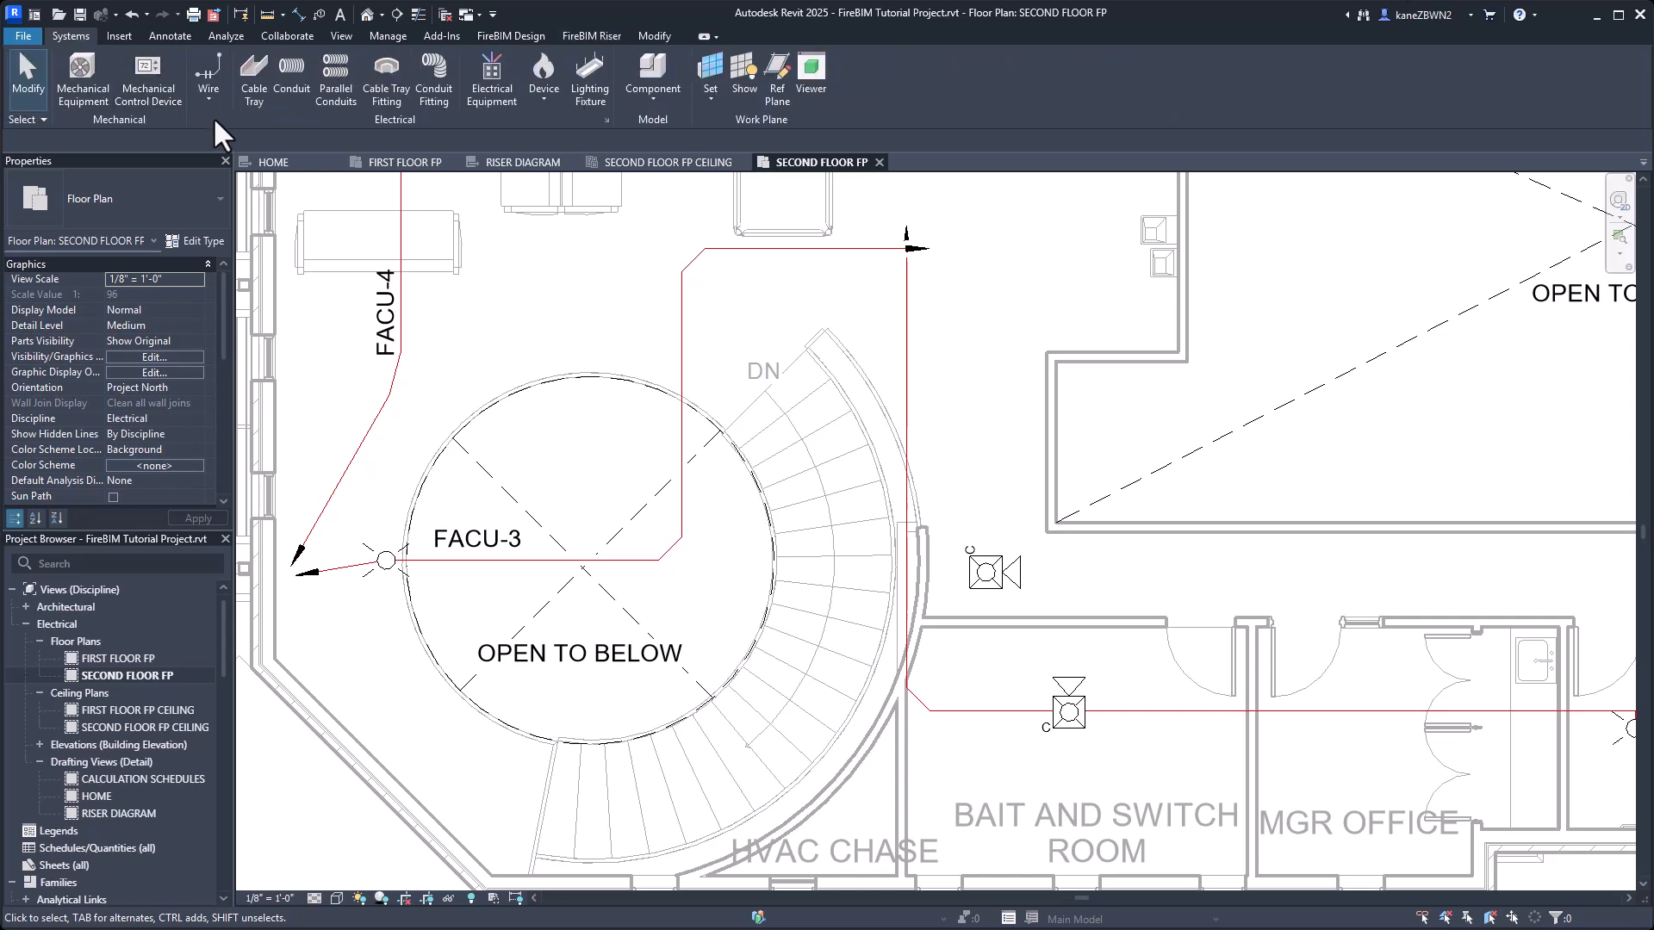
left_click(211, 68)
key("Escape")
left_click(680, 334)
key("Delete")
Draw a chamfered wire from the strobe beside the round opening to the new 30cd horn-strobe in the corridor.
left_click(208, 92)
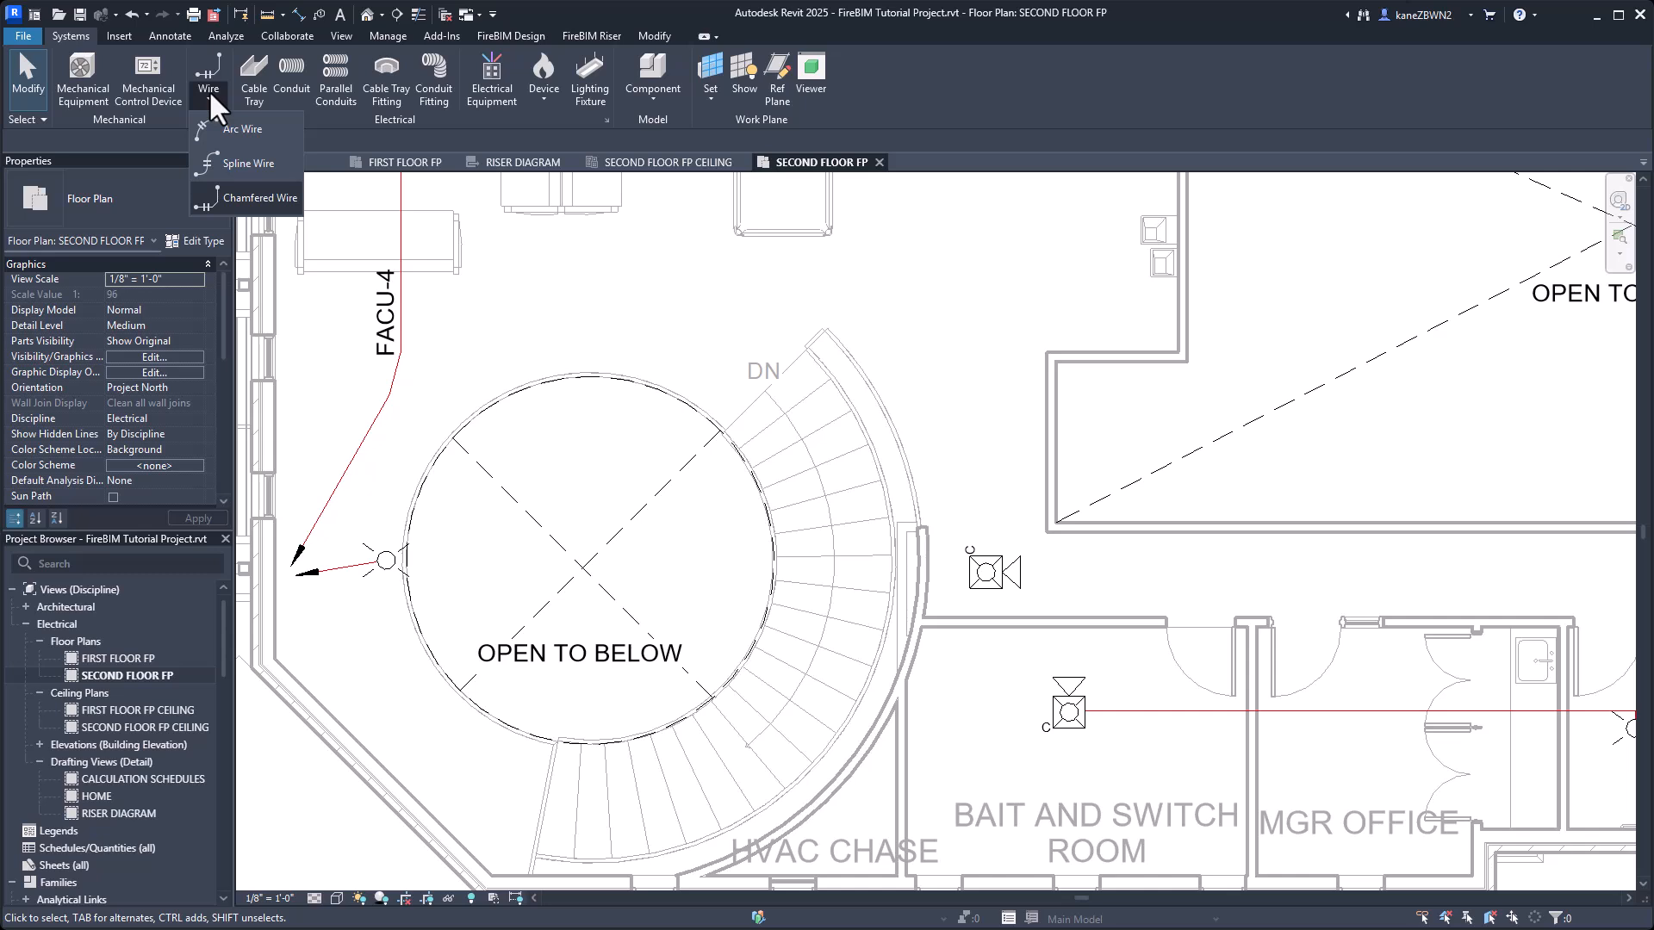
left_click(251, 199)
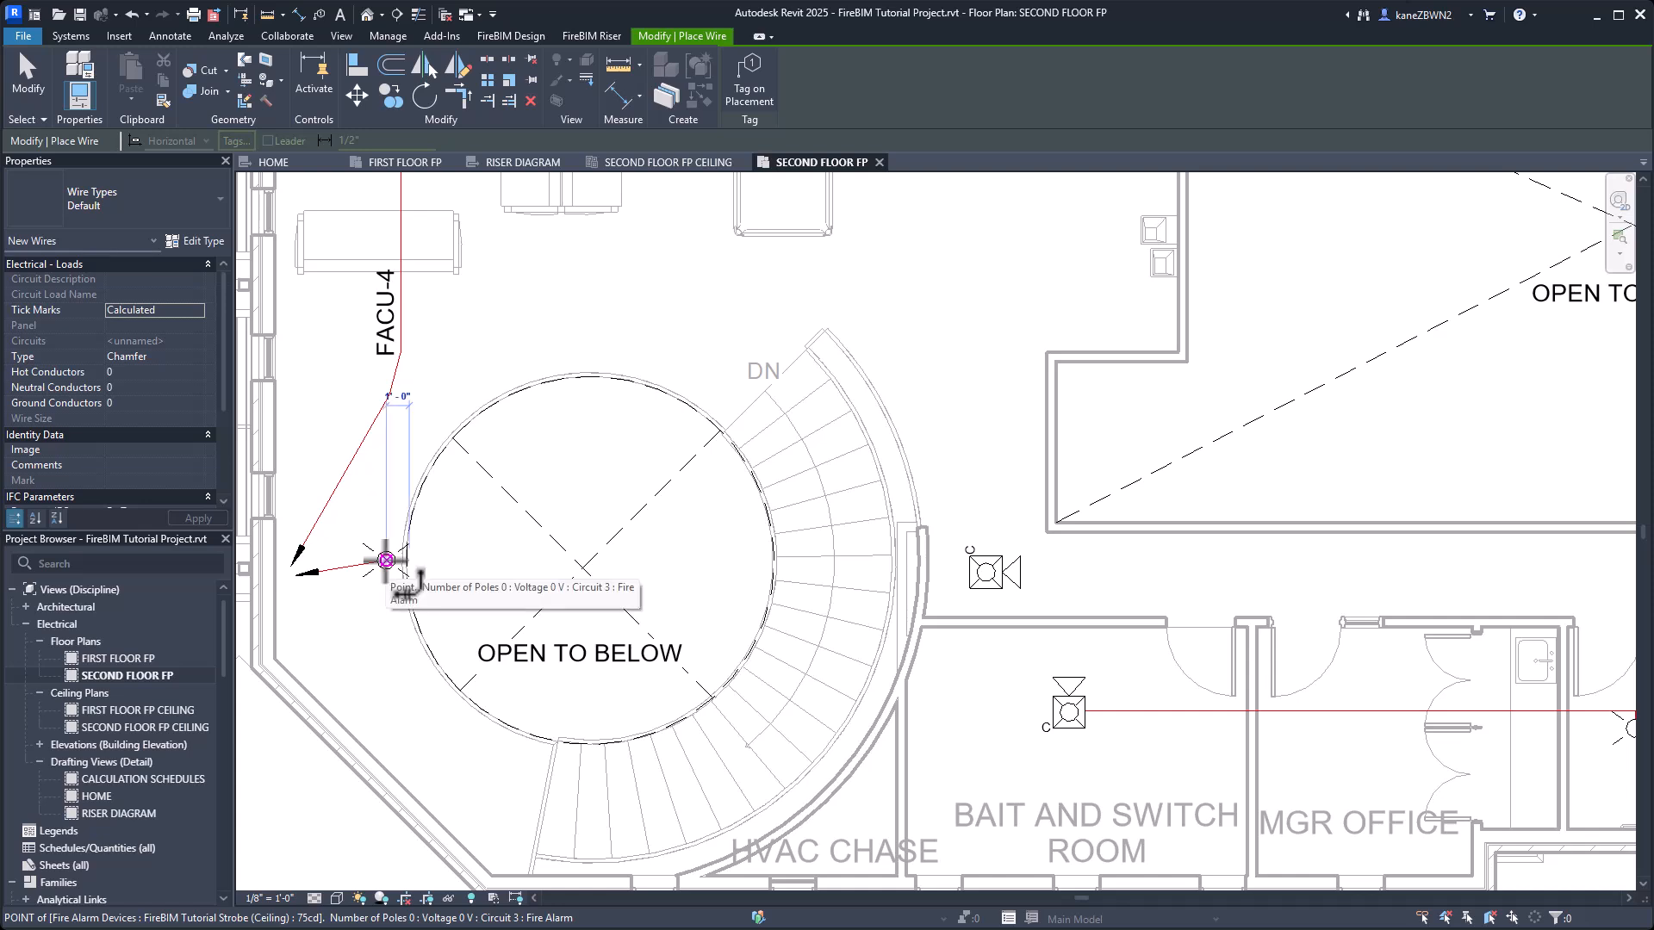
left_click(386, 561)
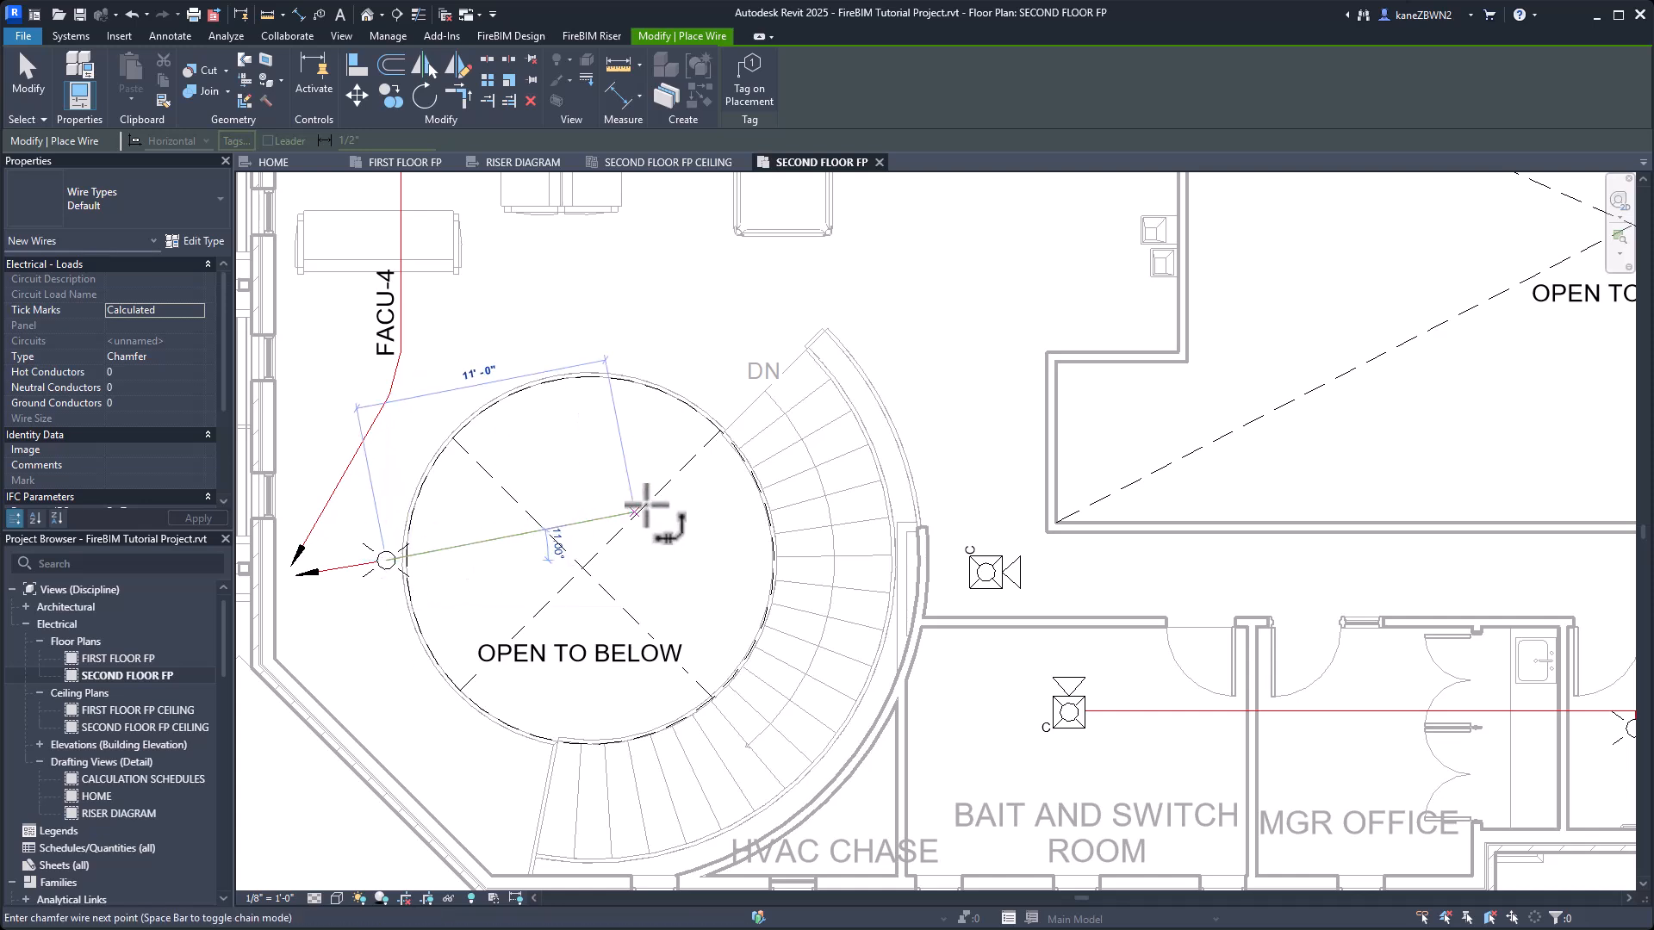
left_click(992, 572)
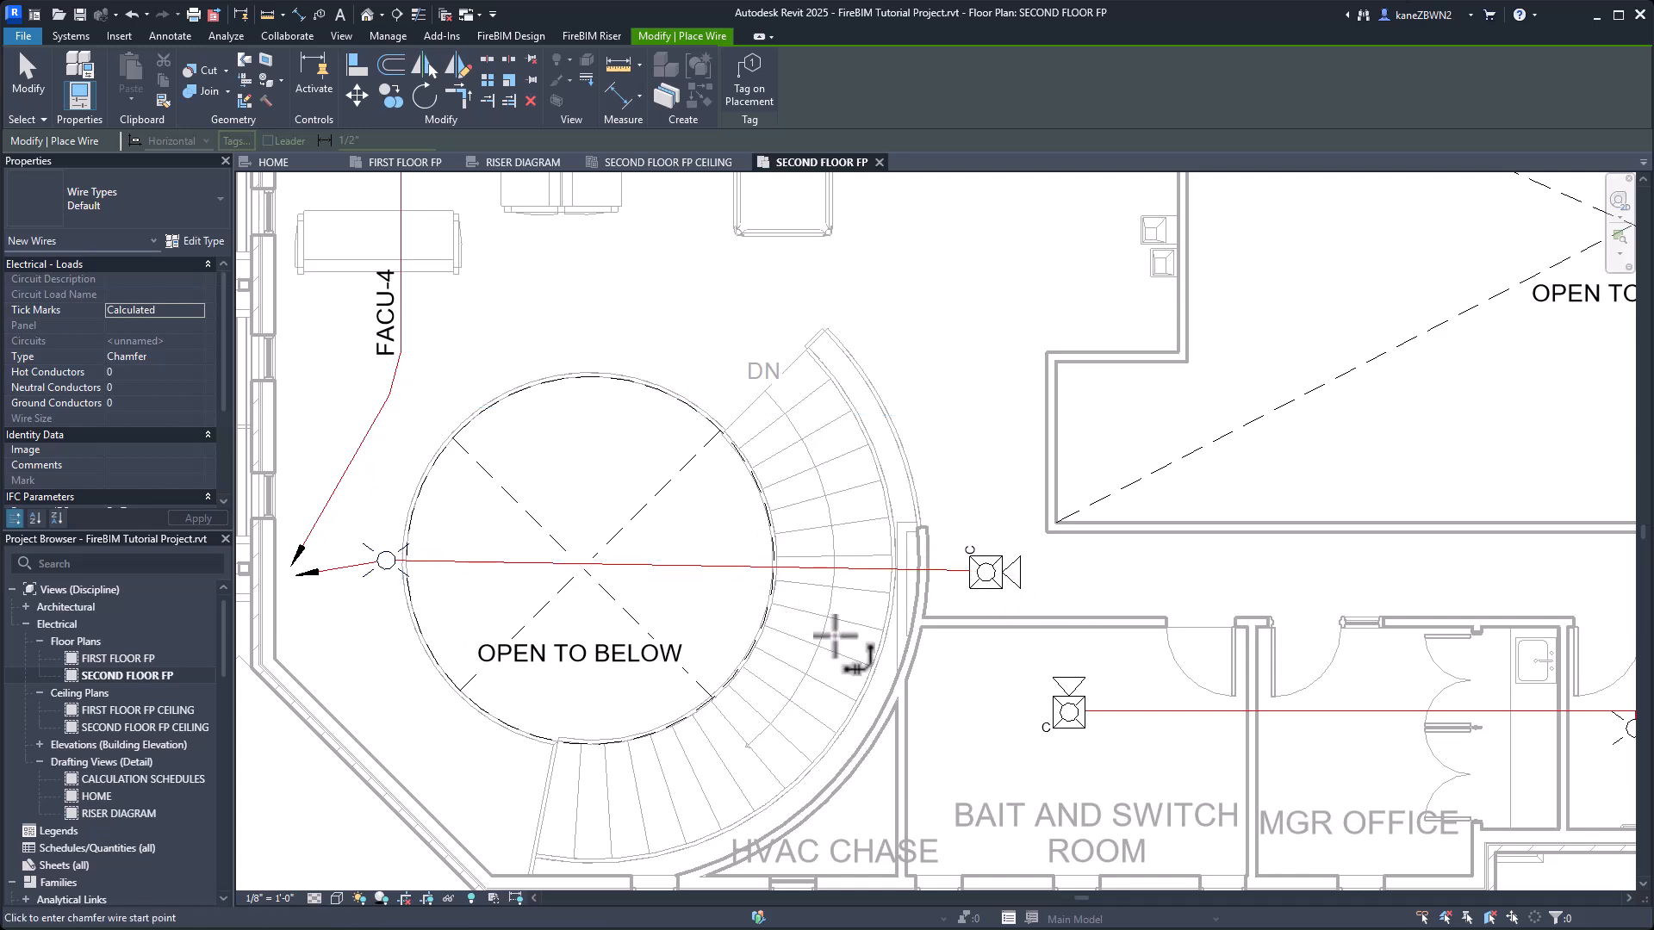
Wire the corridor horn-strobe to the 15cd ceiling horn-strobe in the BAIT AND SWITCH ROOM.
middle_click_drag(845, 639, 744, 440)
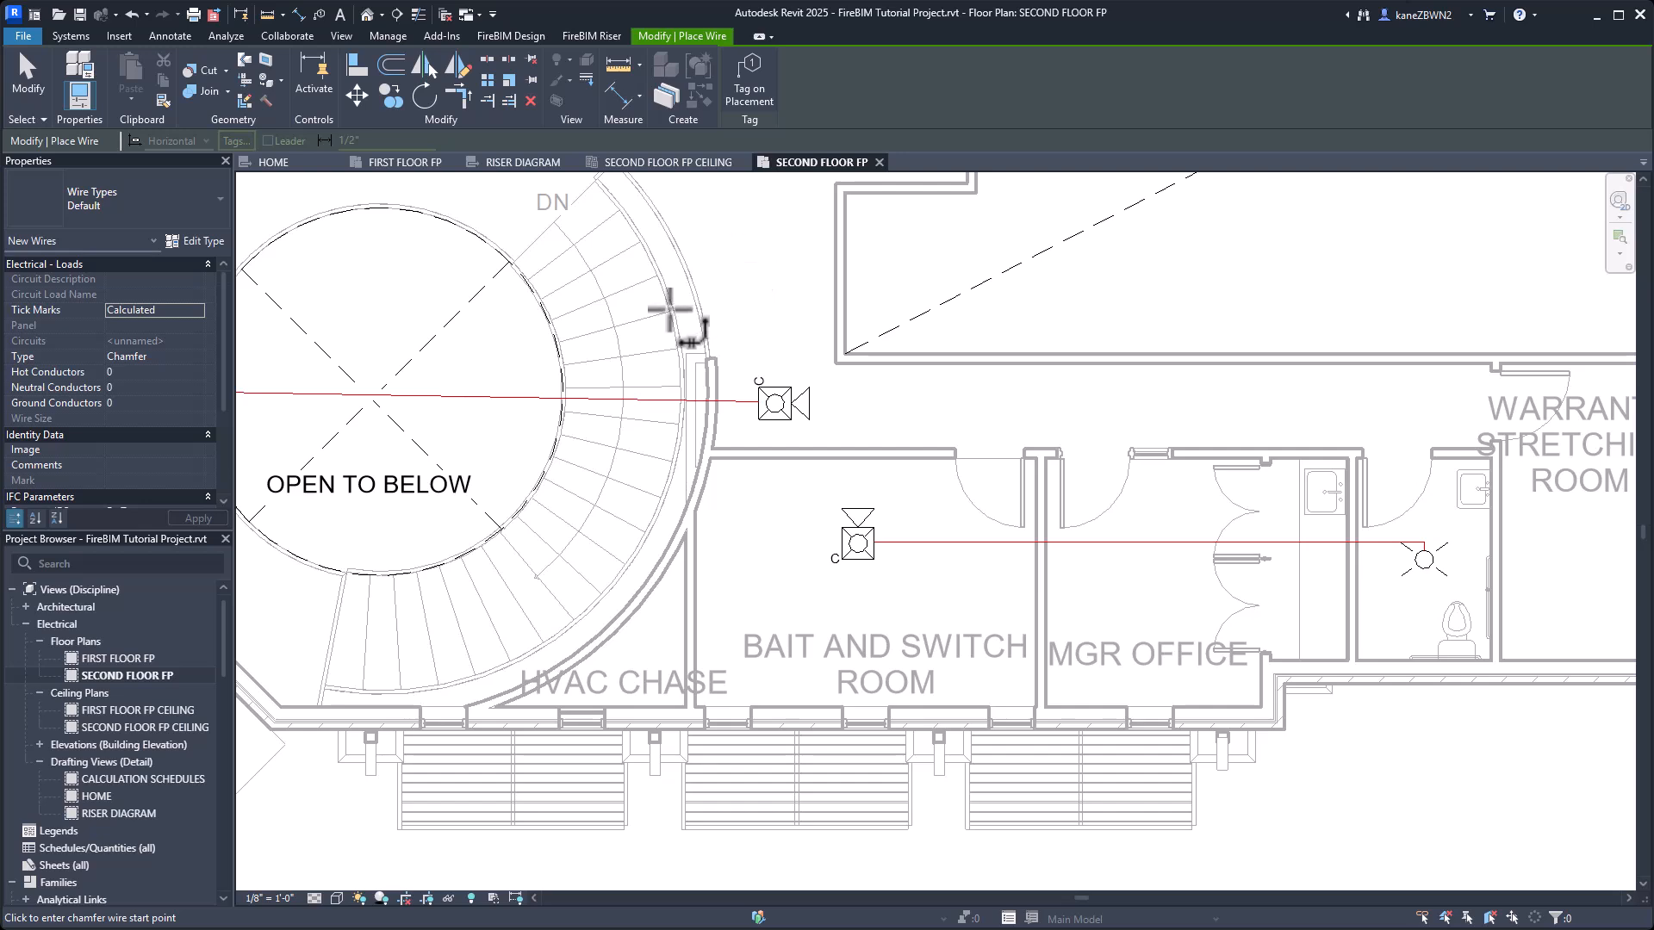
left_click(781, 403)
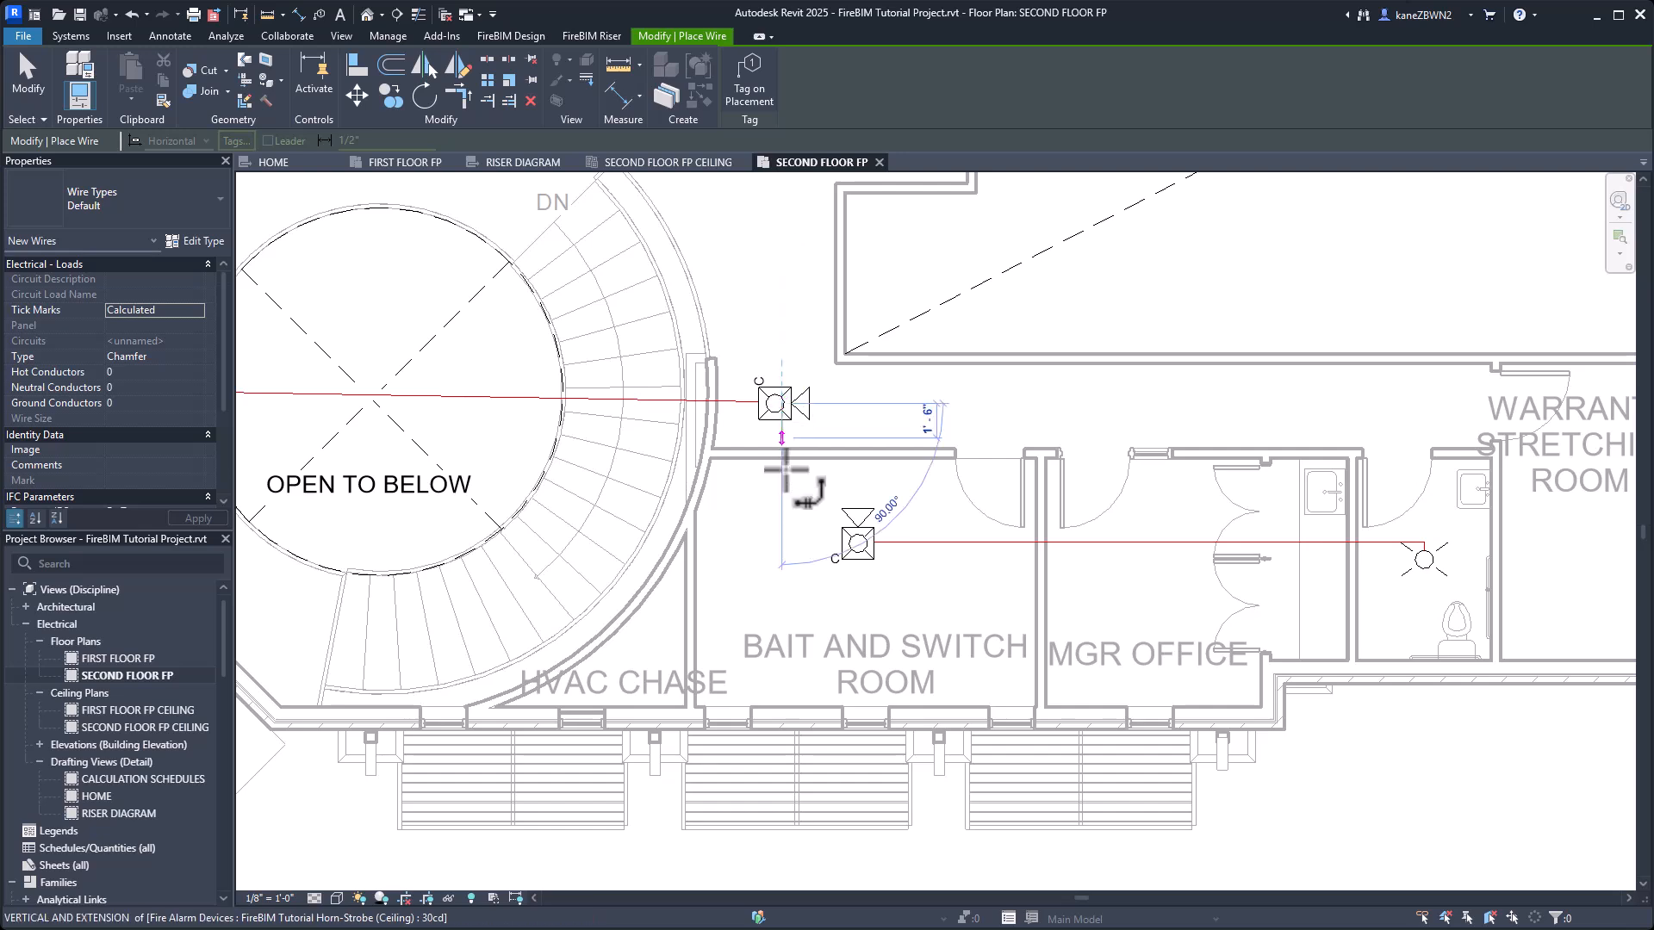
left_click(857, 539)
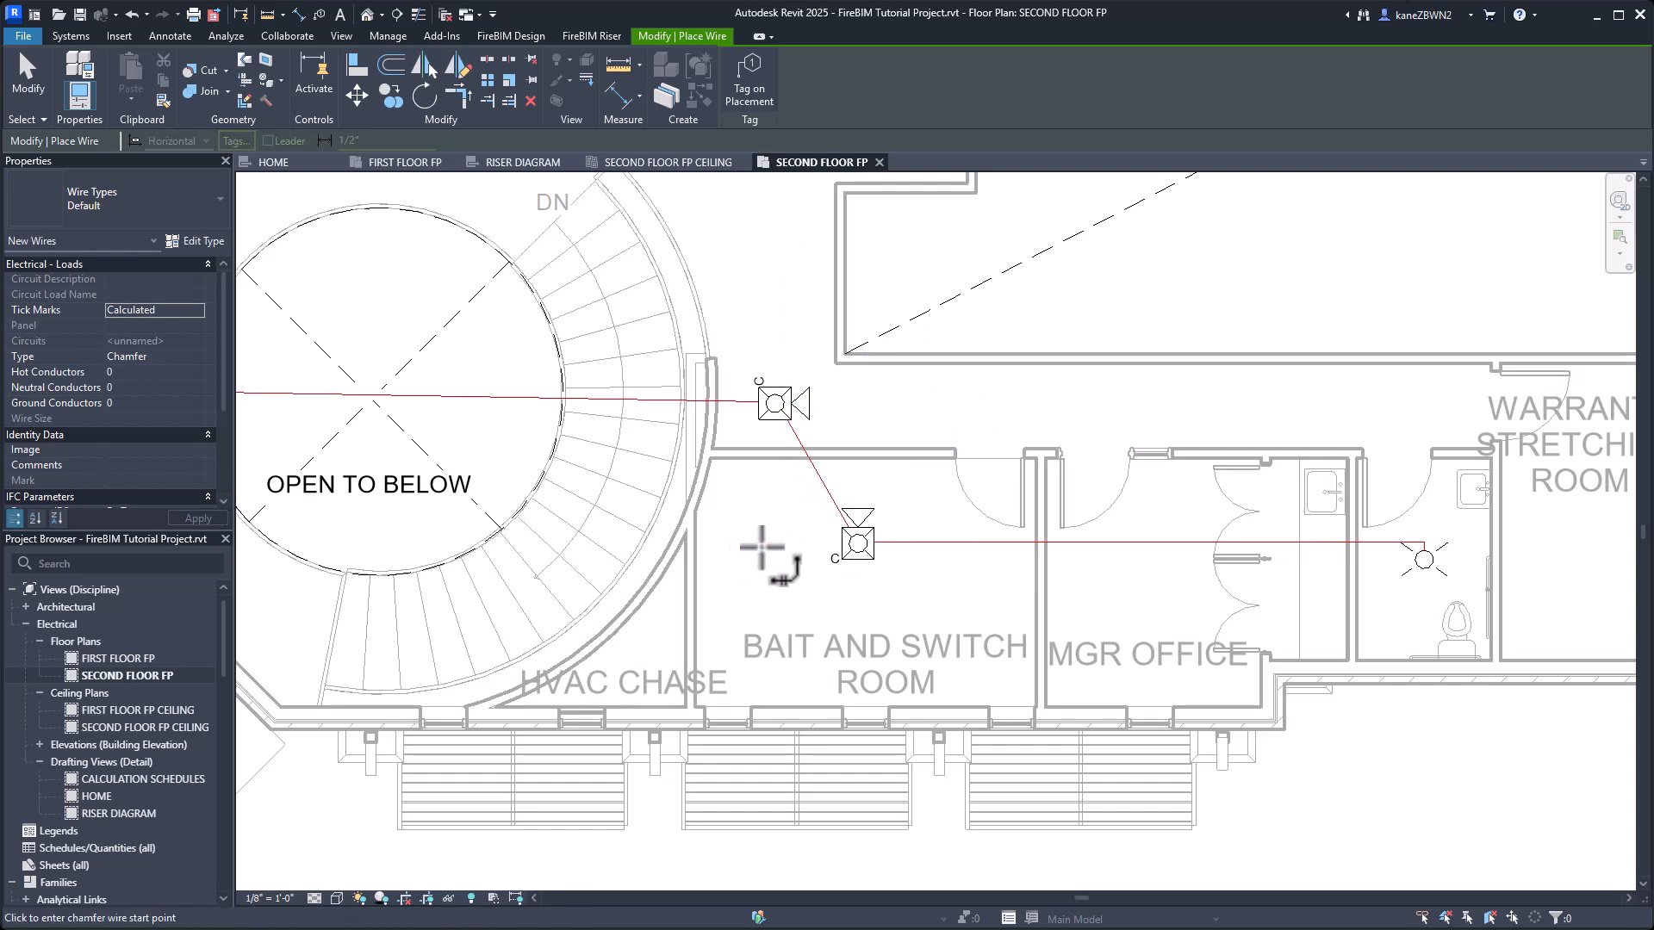
key("Escape")
key("Escape")
Return to the riser diagram and run Circuit Update for the rewired FACU circuit 3.
left_click(523, 162)
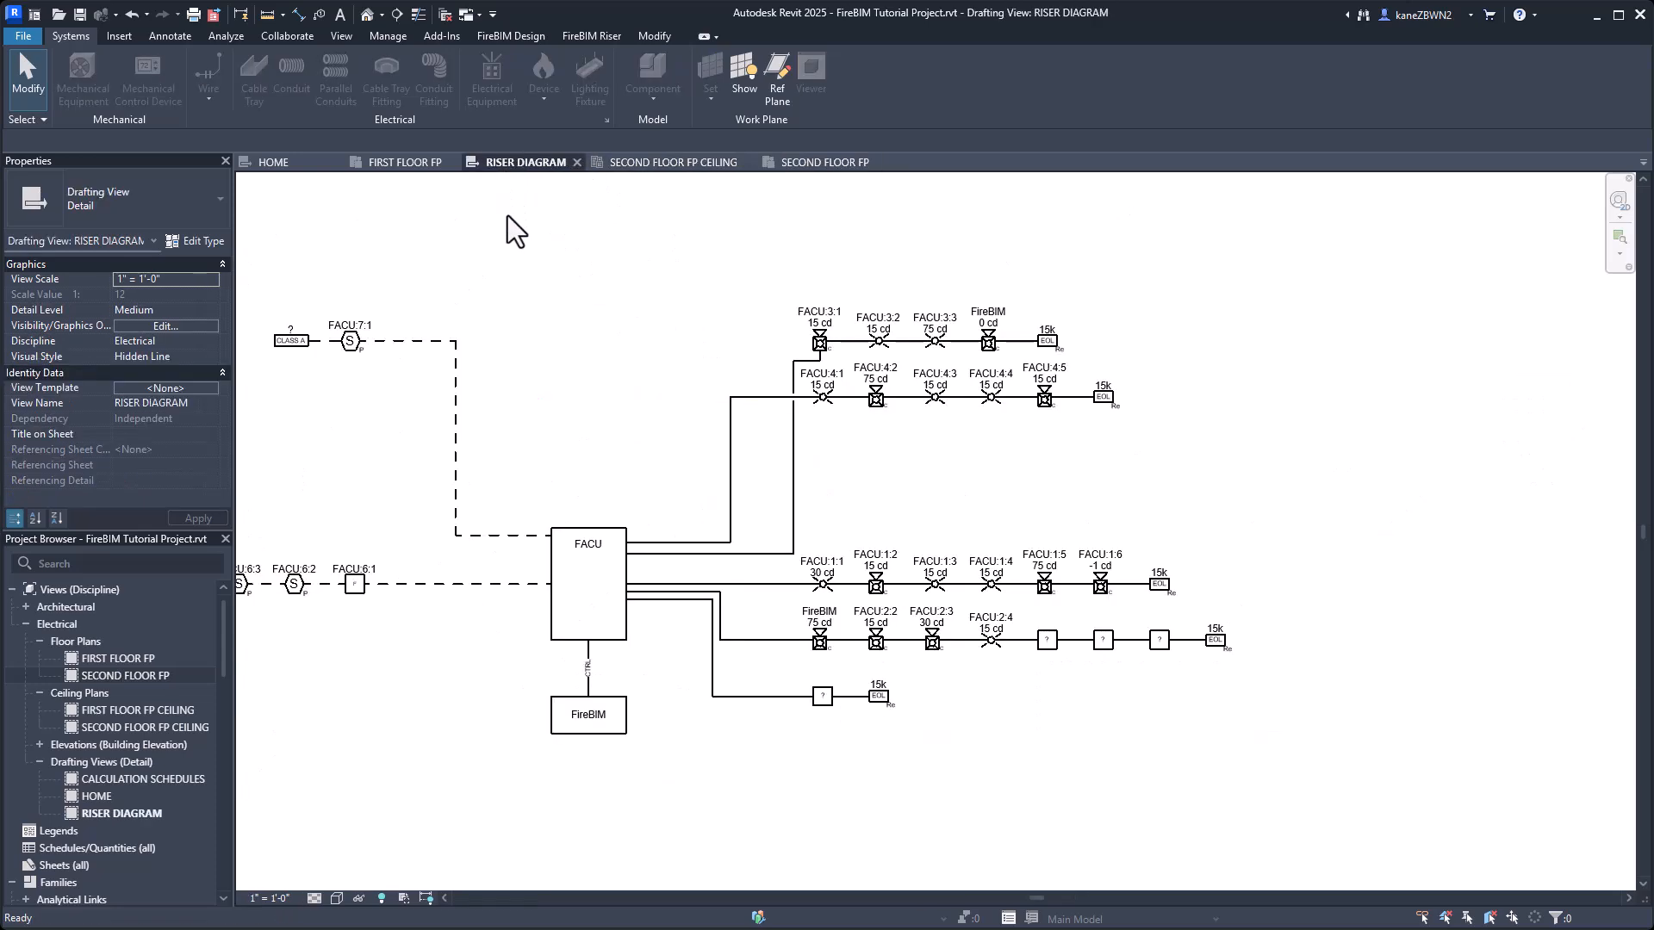
left_click(588, 32)
left_click(393, 88)
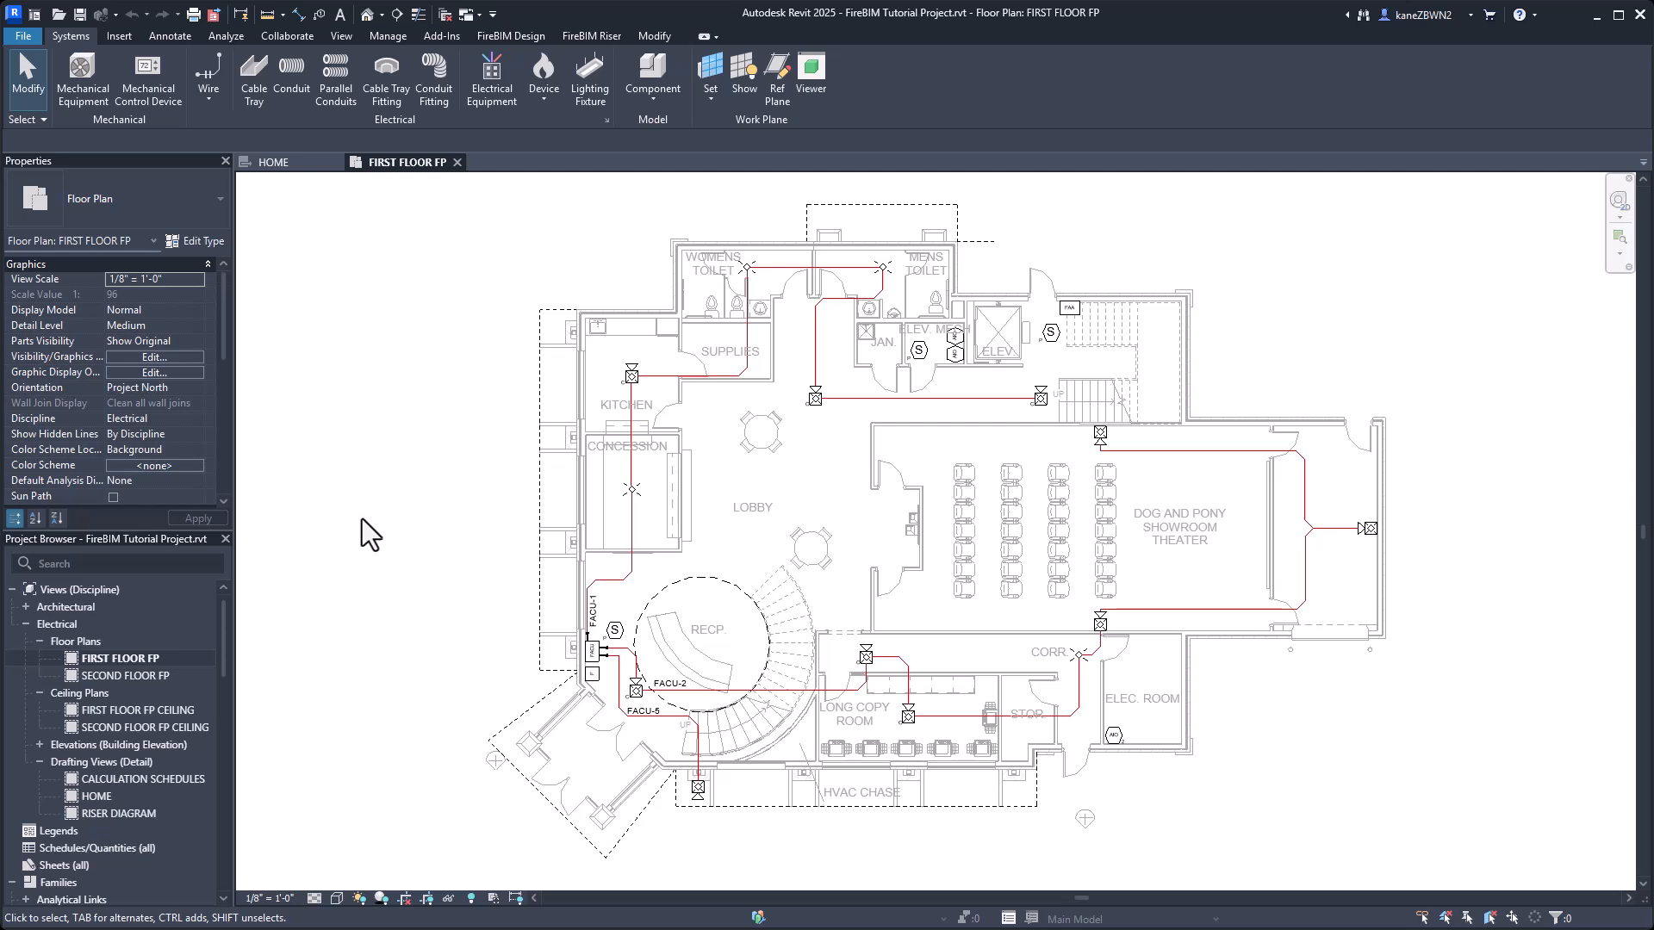
Open the pull station beside the FACU on the FIRST FLOOR FP plan in Device Edit and set a custom standby load of .2 mA.
left_click(511, 36)
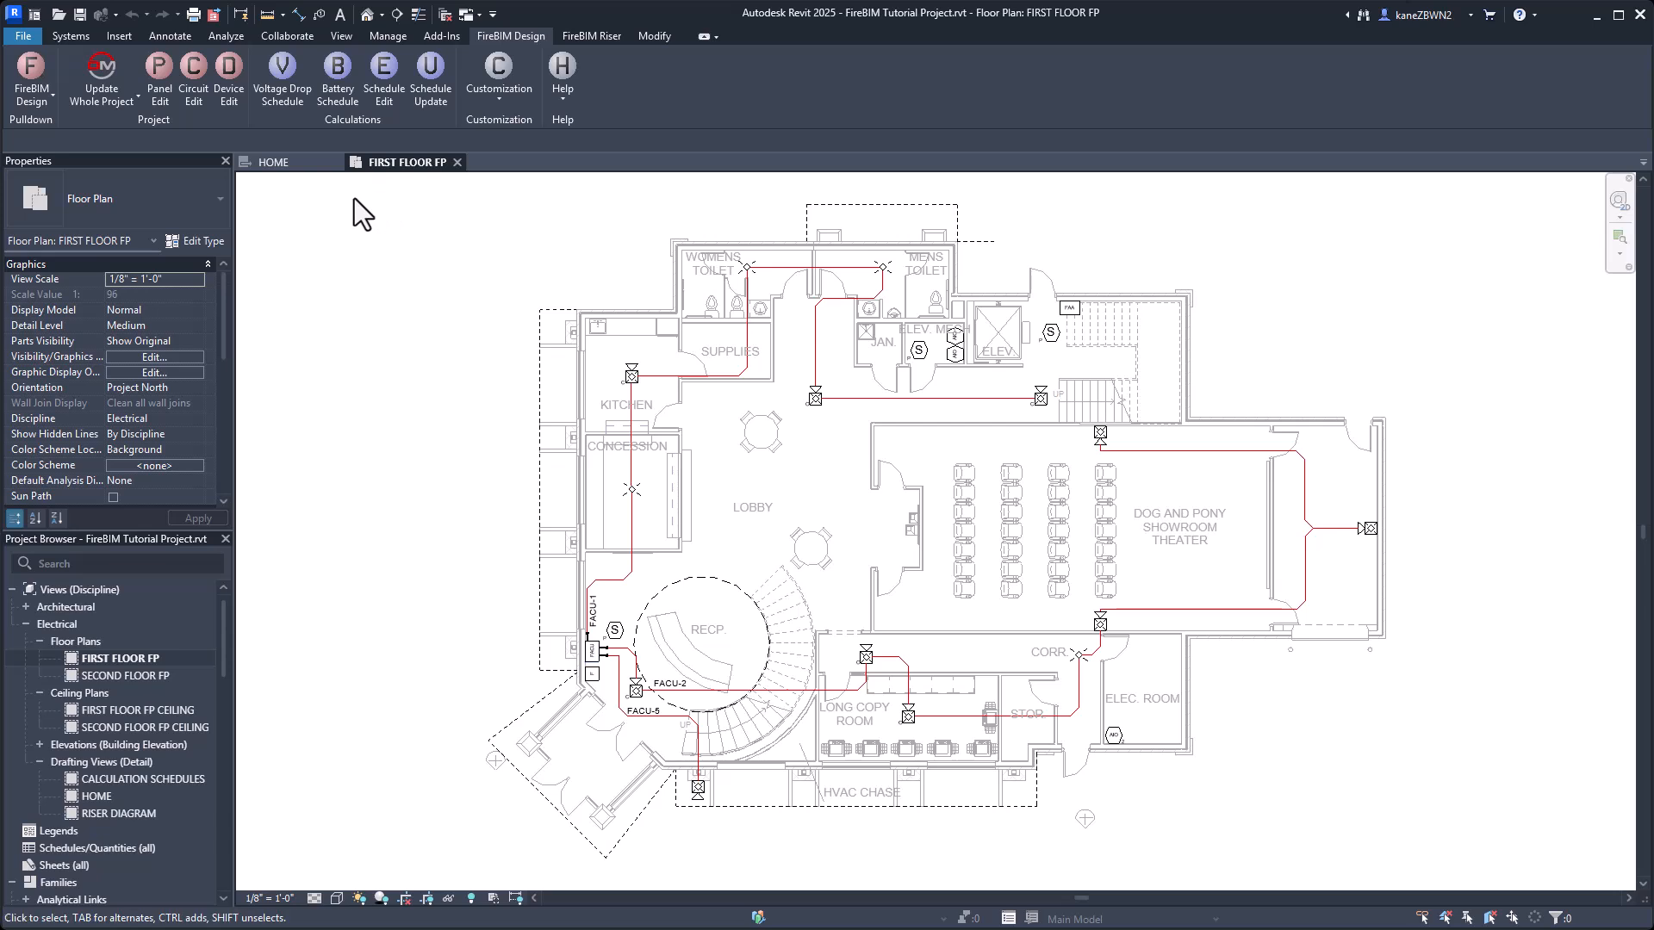
left_click(229, 76)
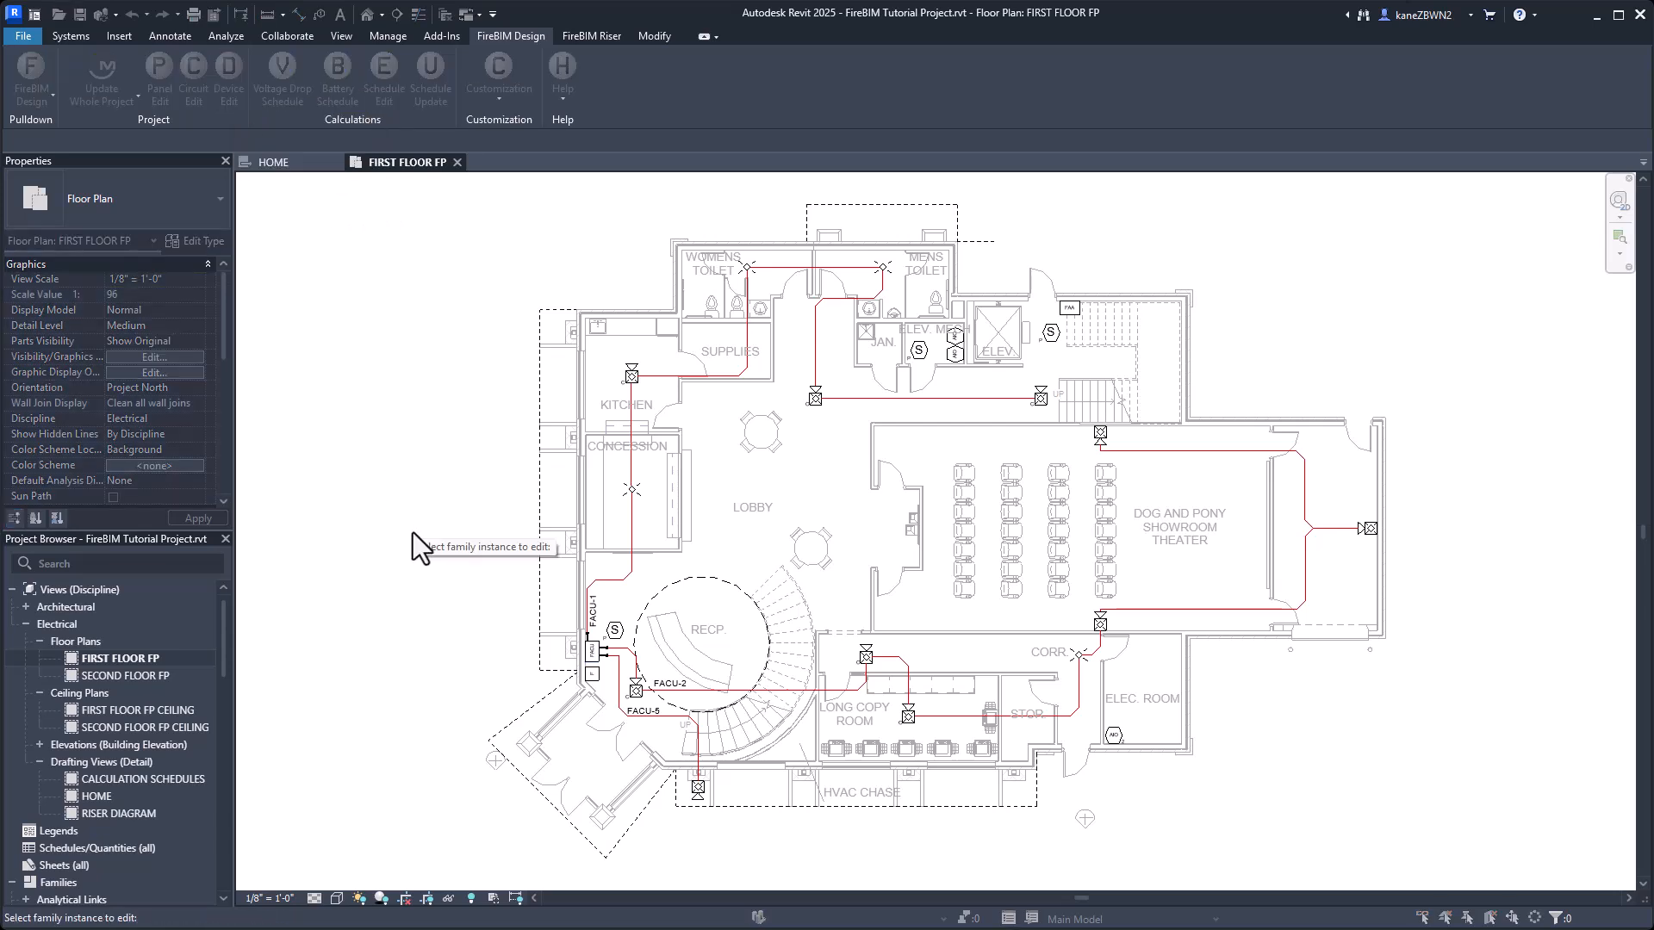
left_click(594, 676)
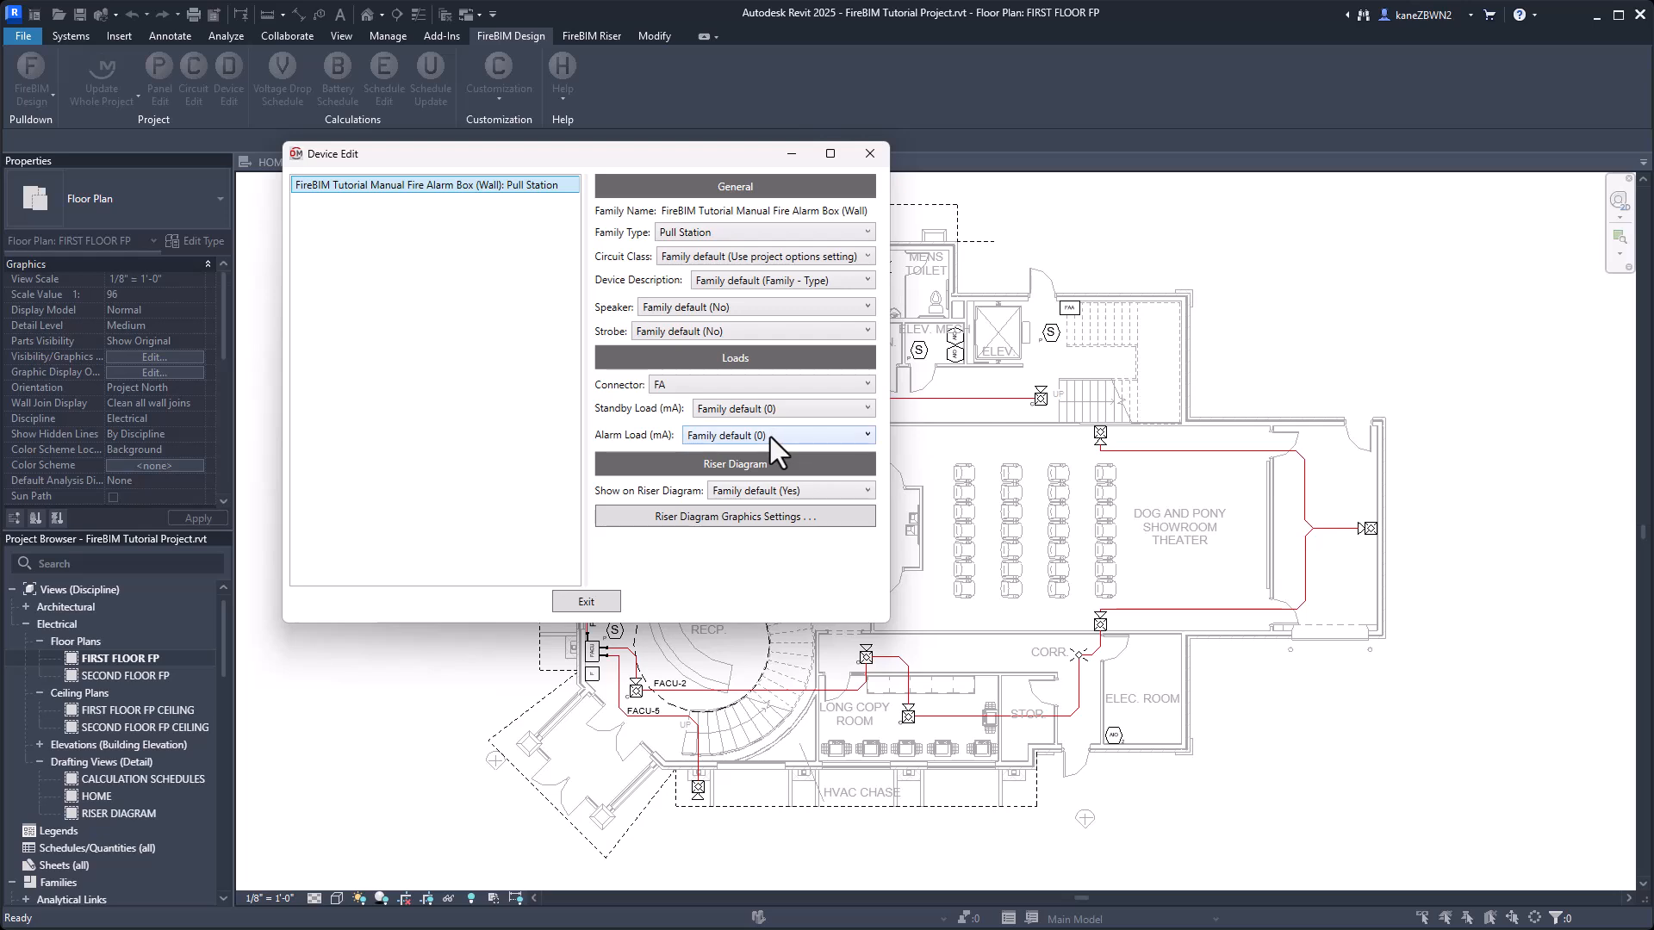
left_click(805, 385)
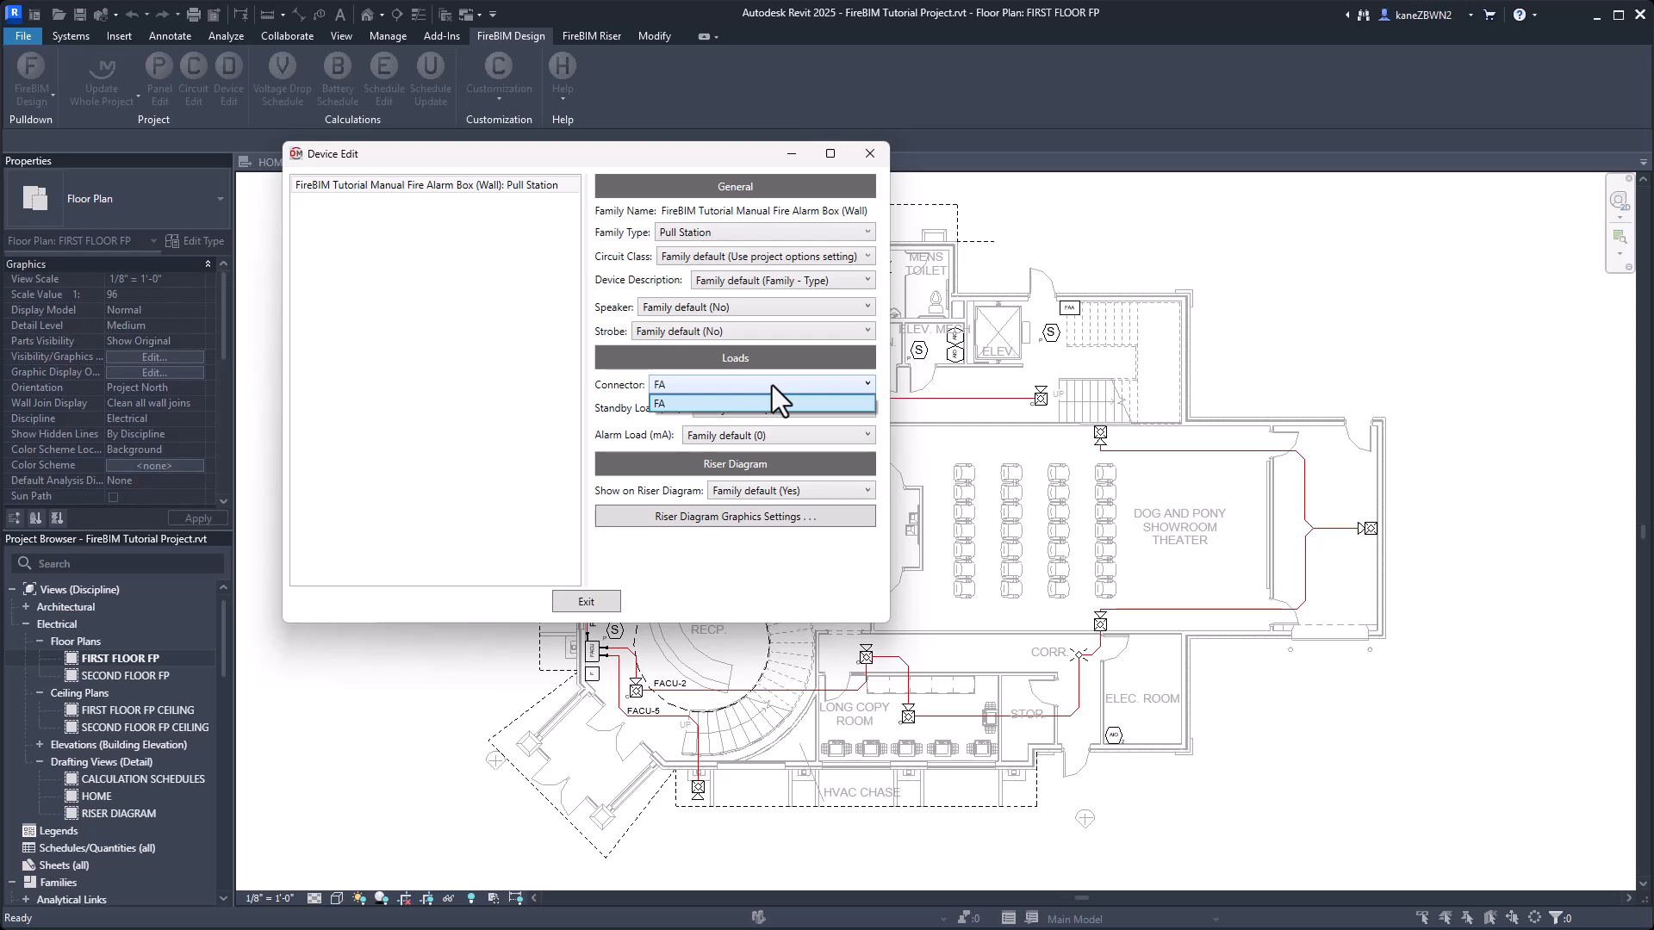
left_click(771, 385)
left_click(756, 410)
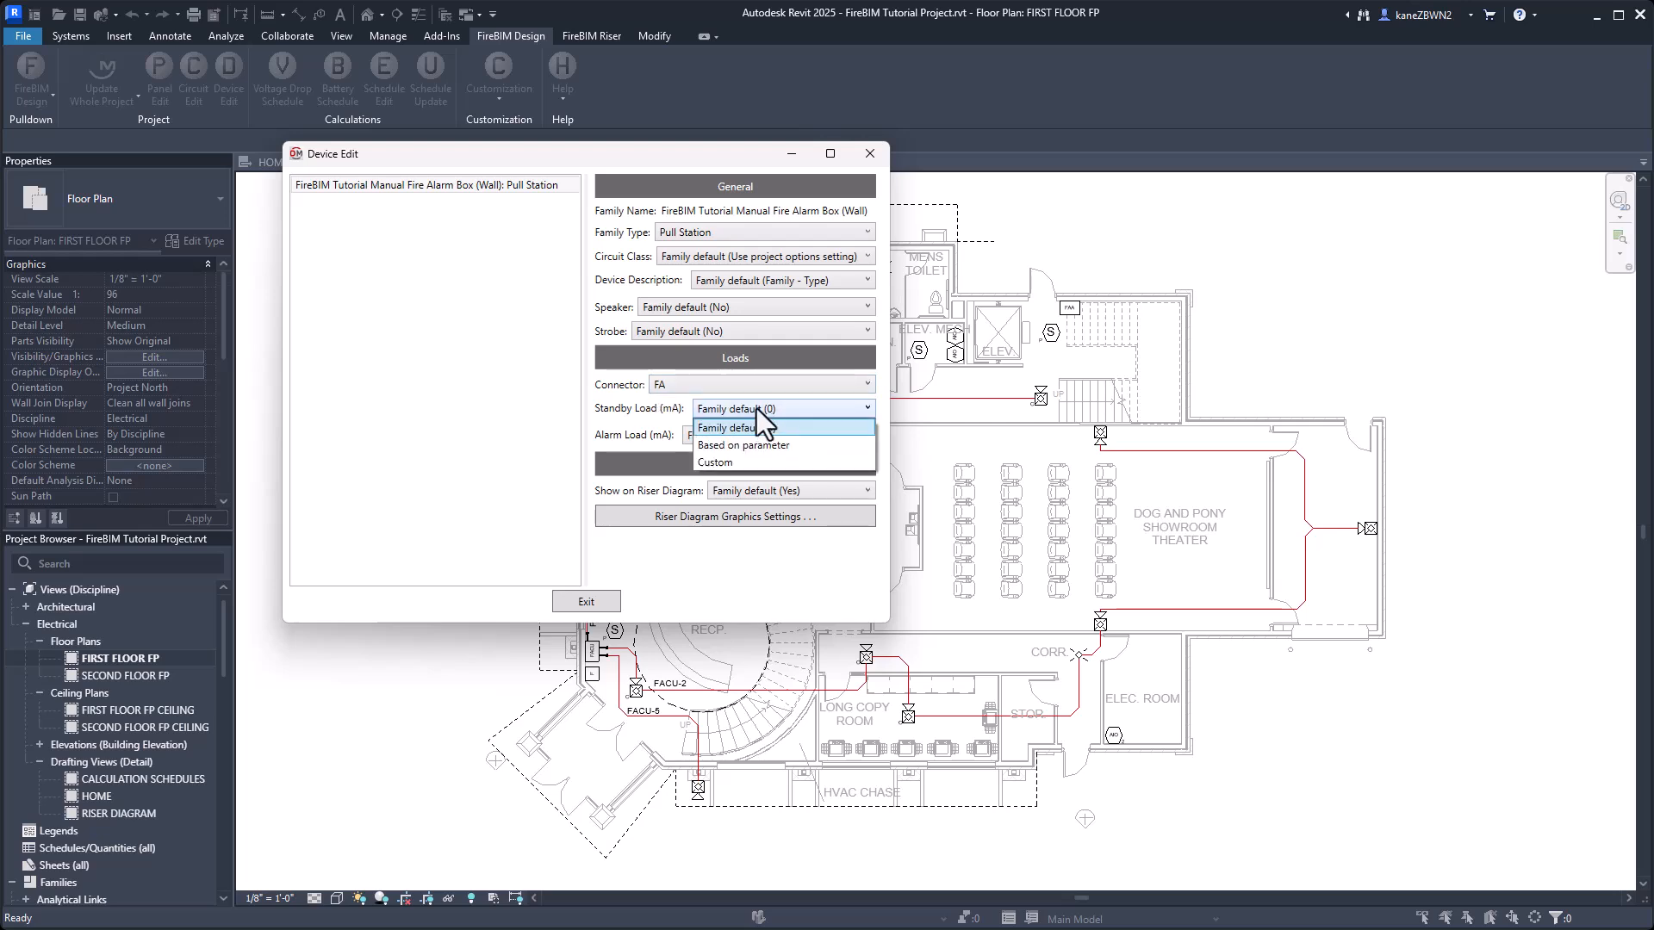
left_click(738, 463)
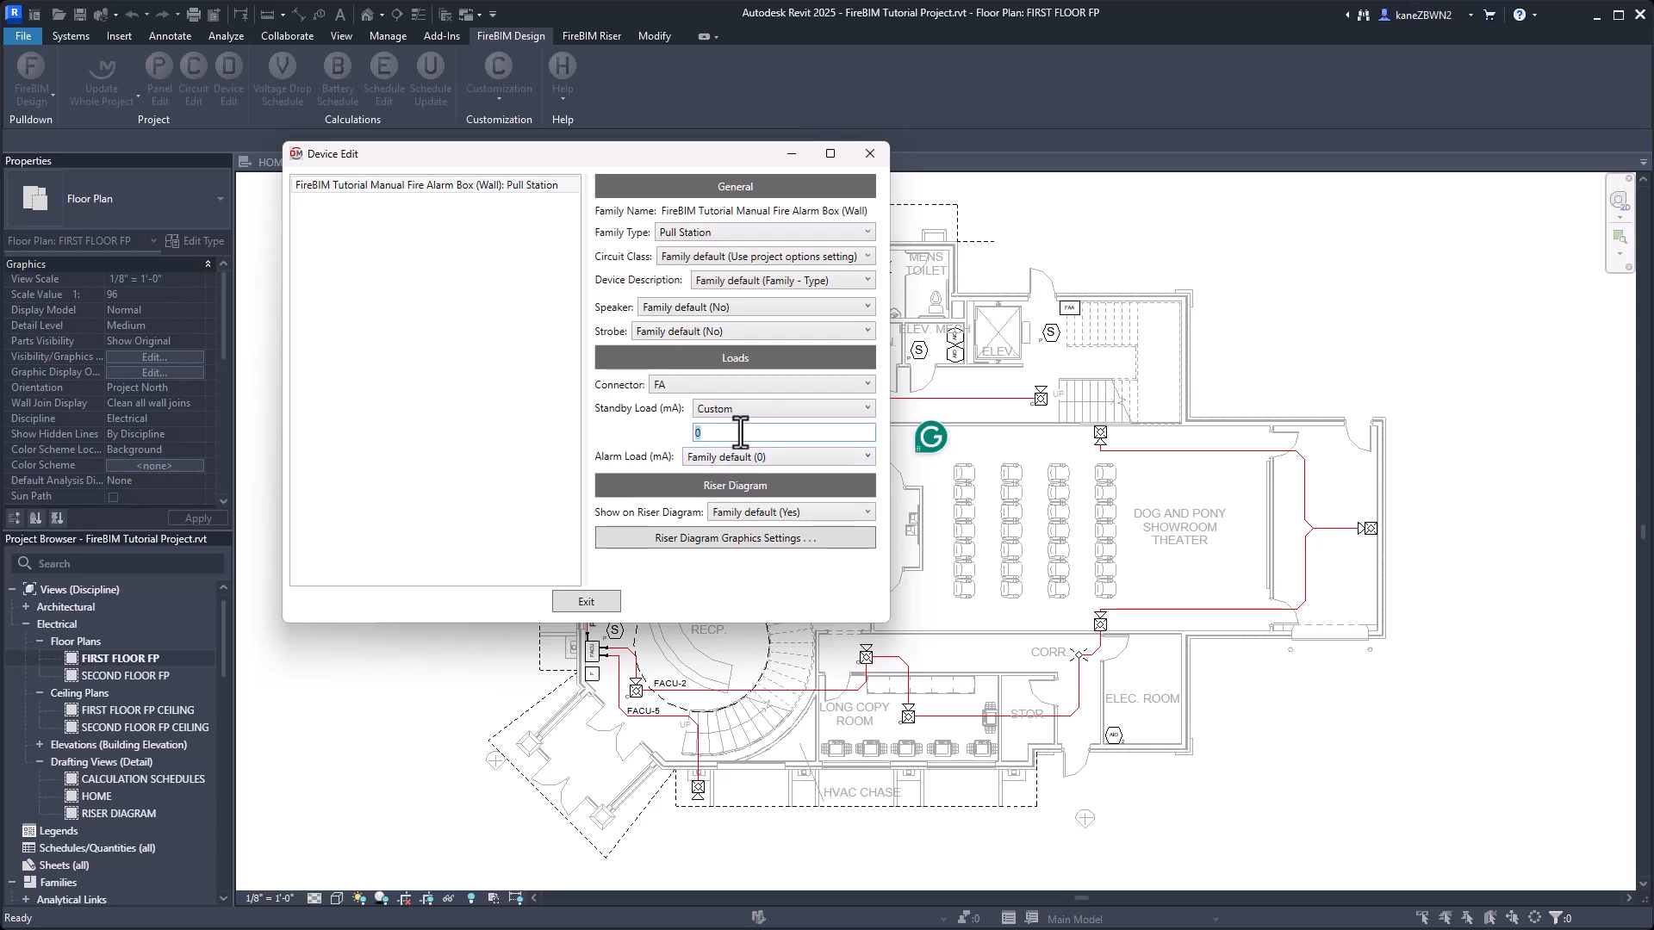
type(".2")
Set the pull station's alarm load to a custom value of .2 mA and close Device Edit.
left_click(778, 457)
left_click(745, 513)
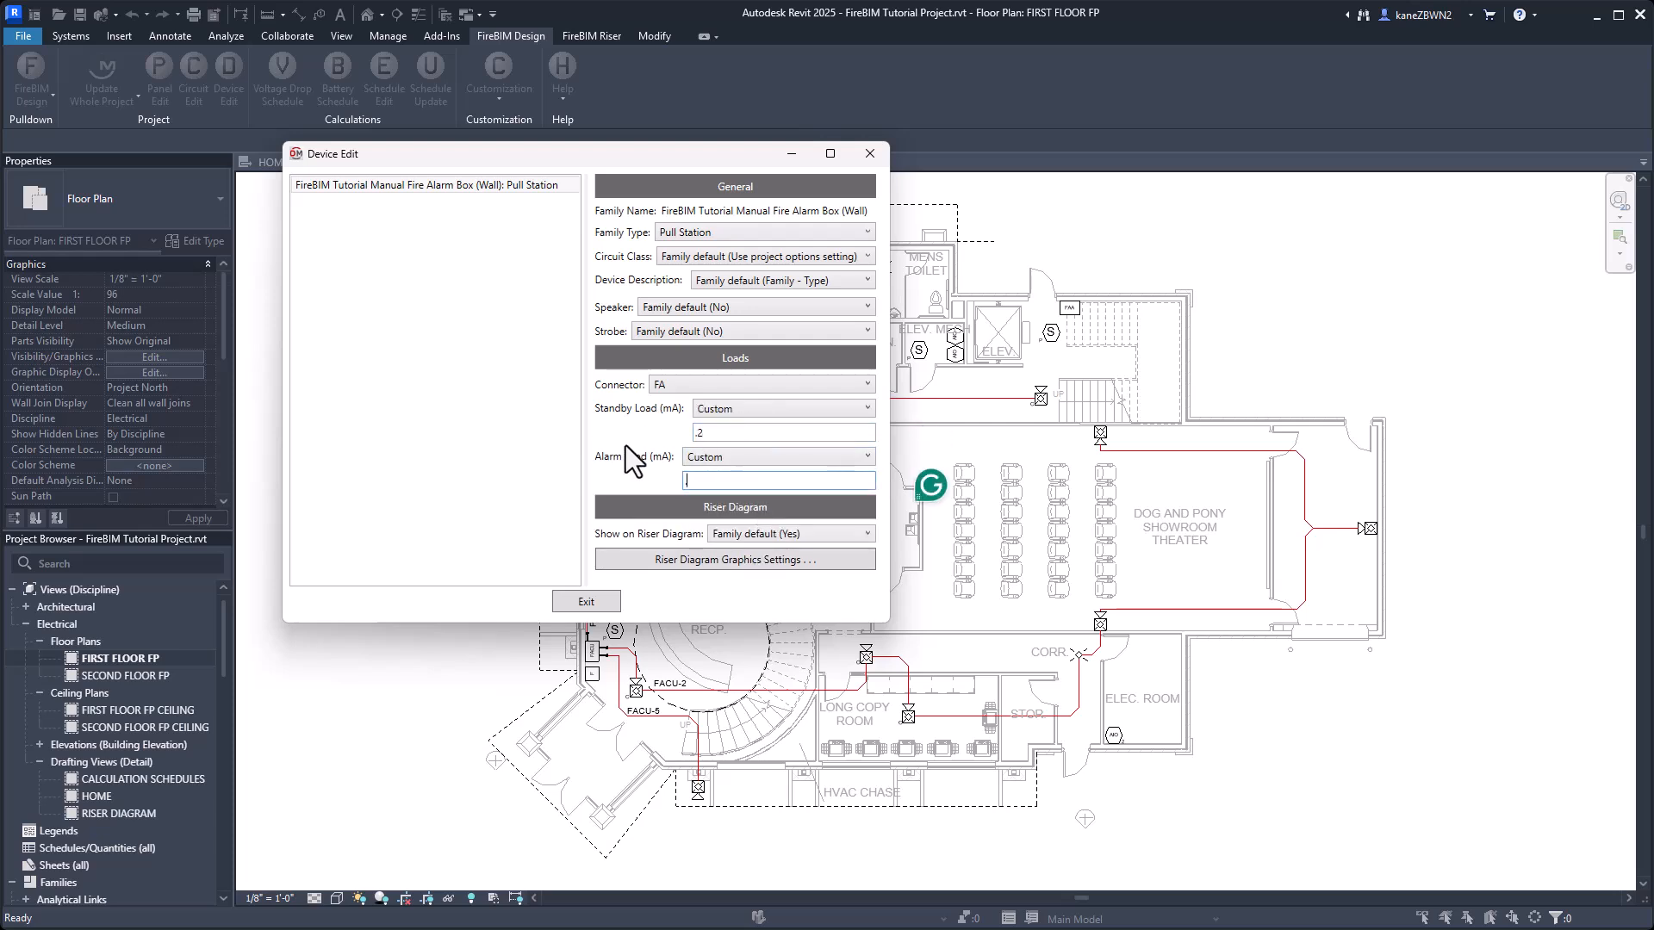
type(".2")
left_click(589, 602)
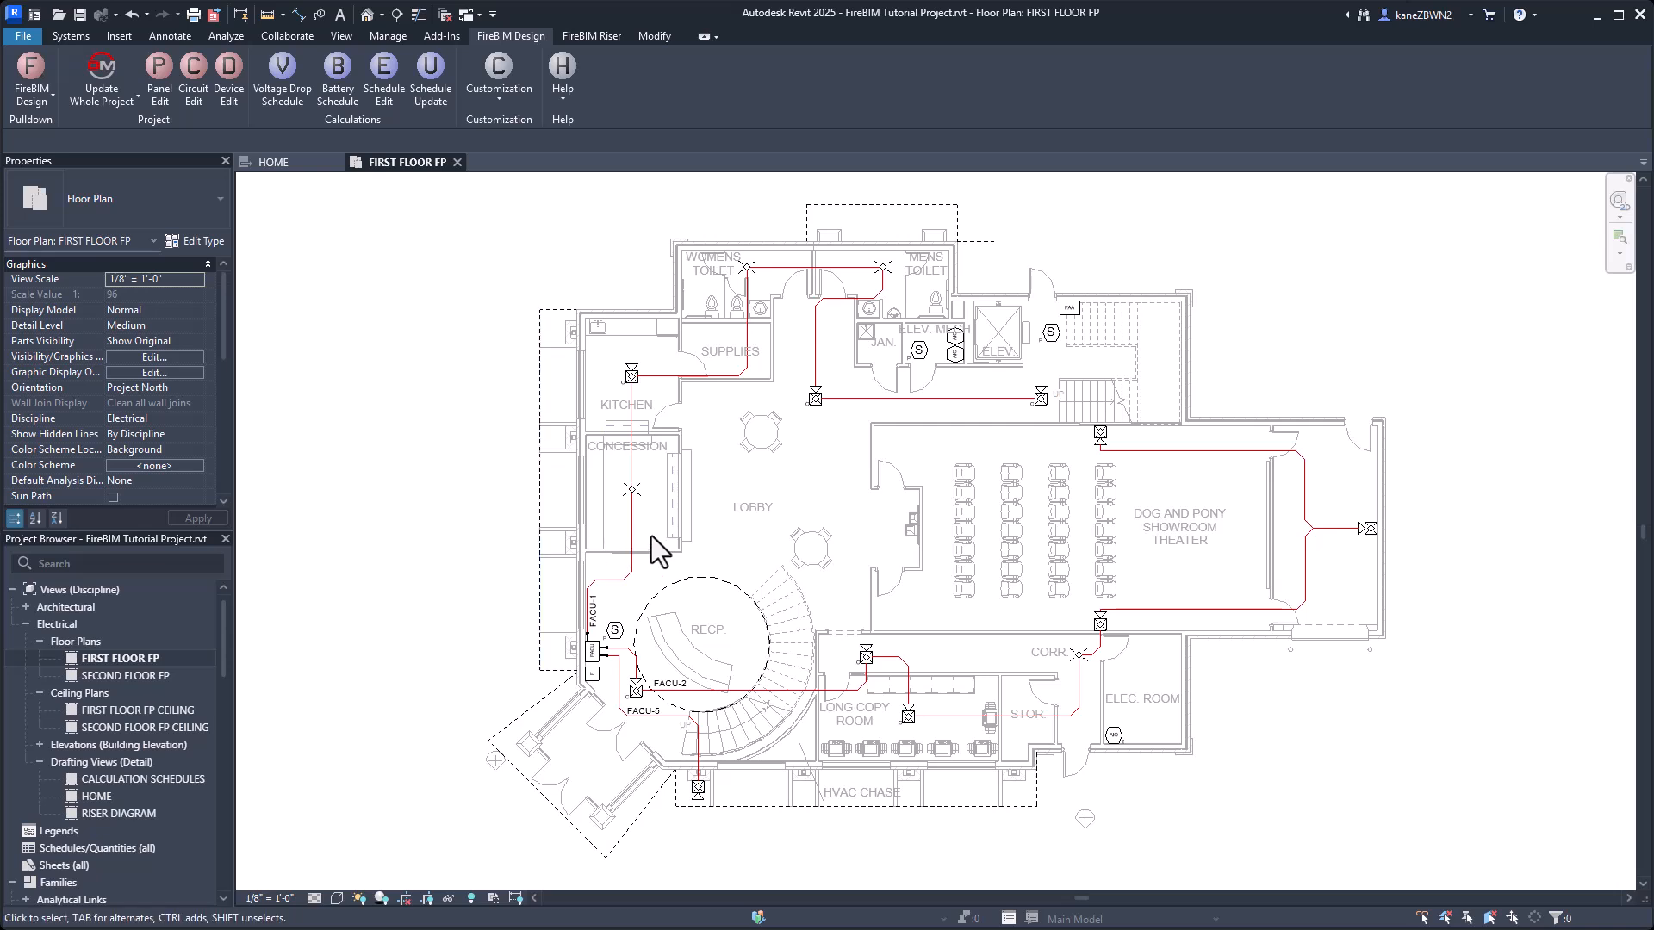
Select all photoelectric ceiling smoke detectors in the entire project and load them together into Device Edit.
right_click(920, 352)
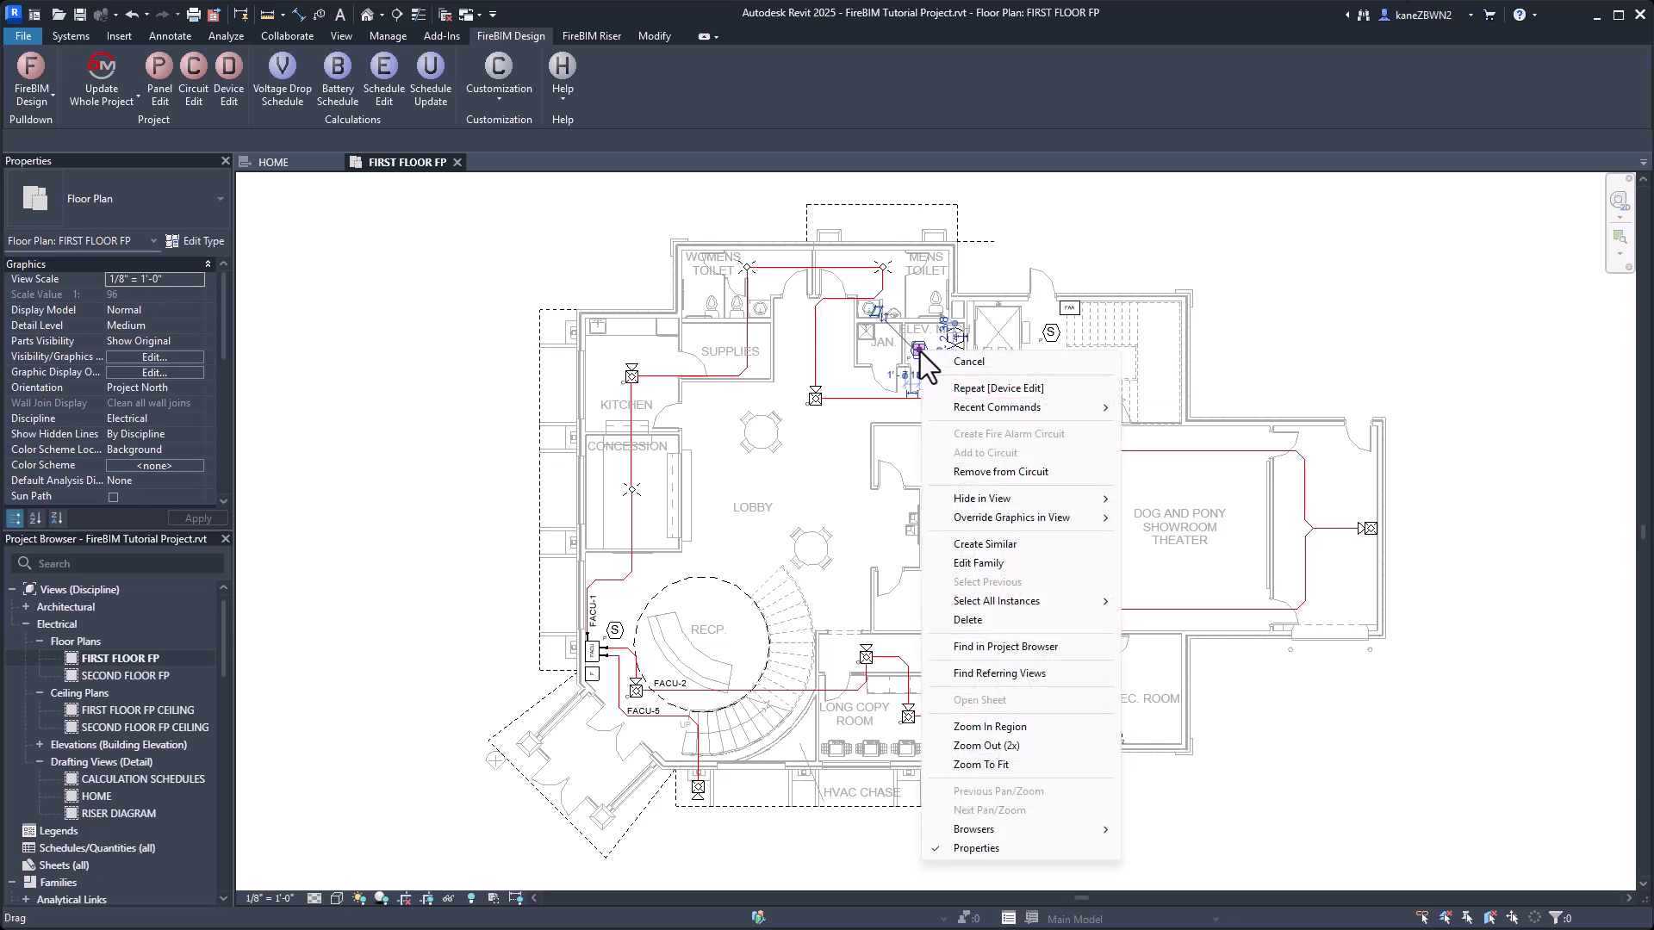
mouse_move(1039, 598)
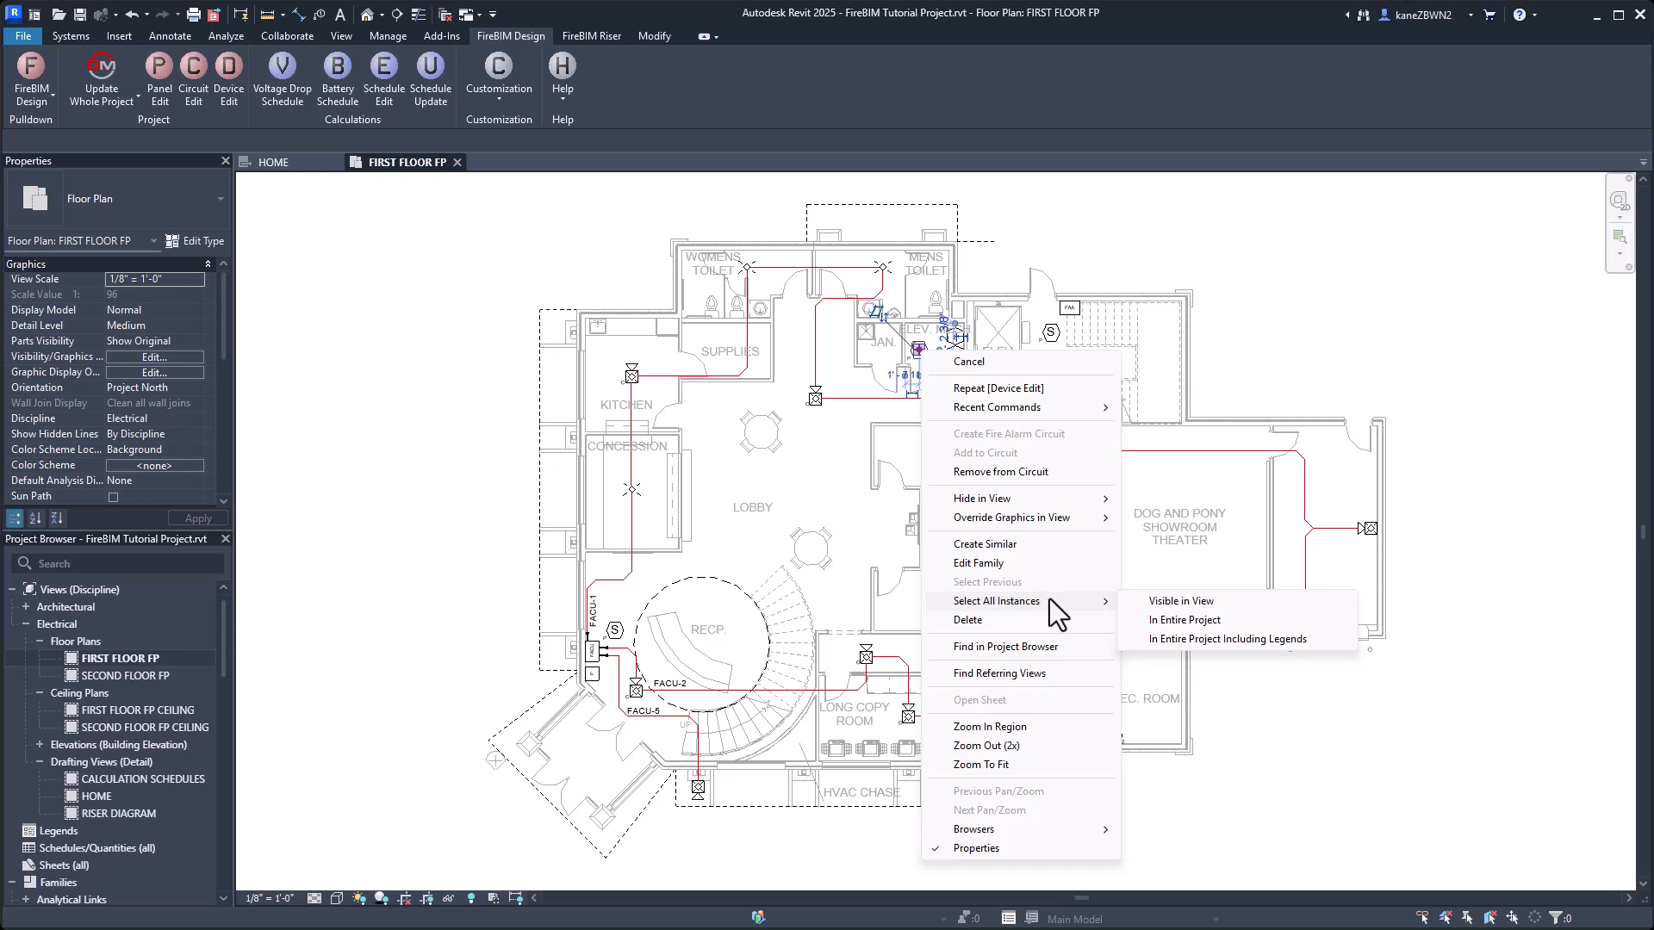
left_click(1227, 622)
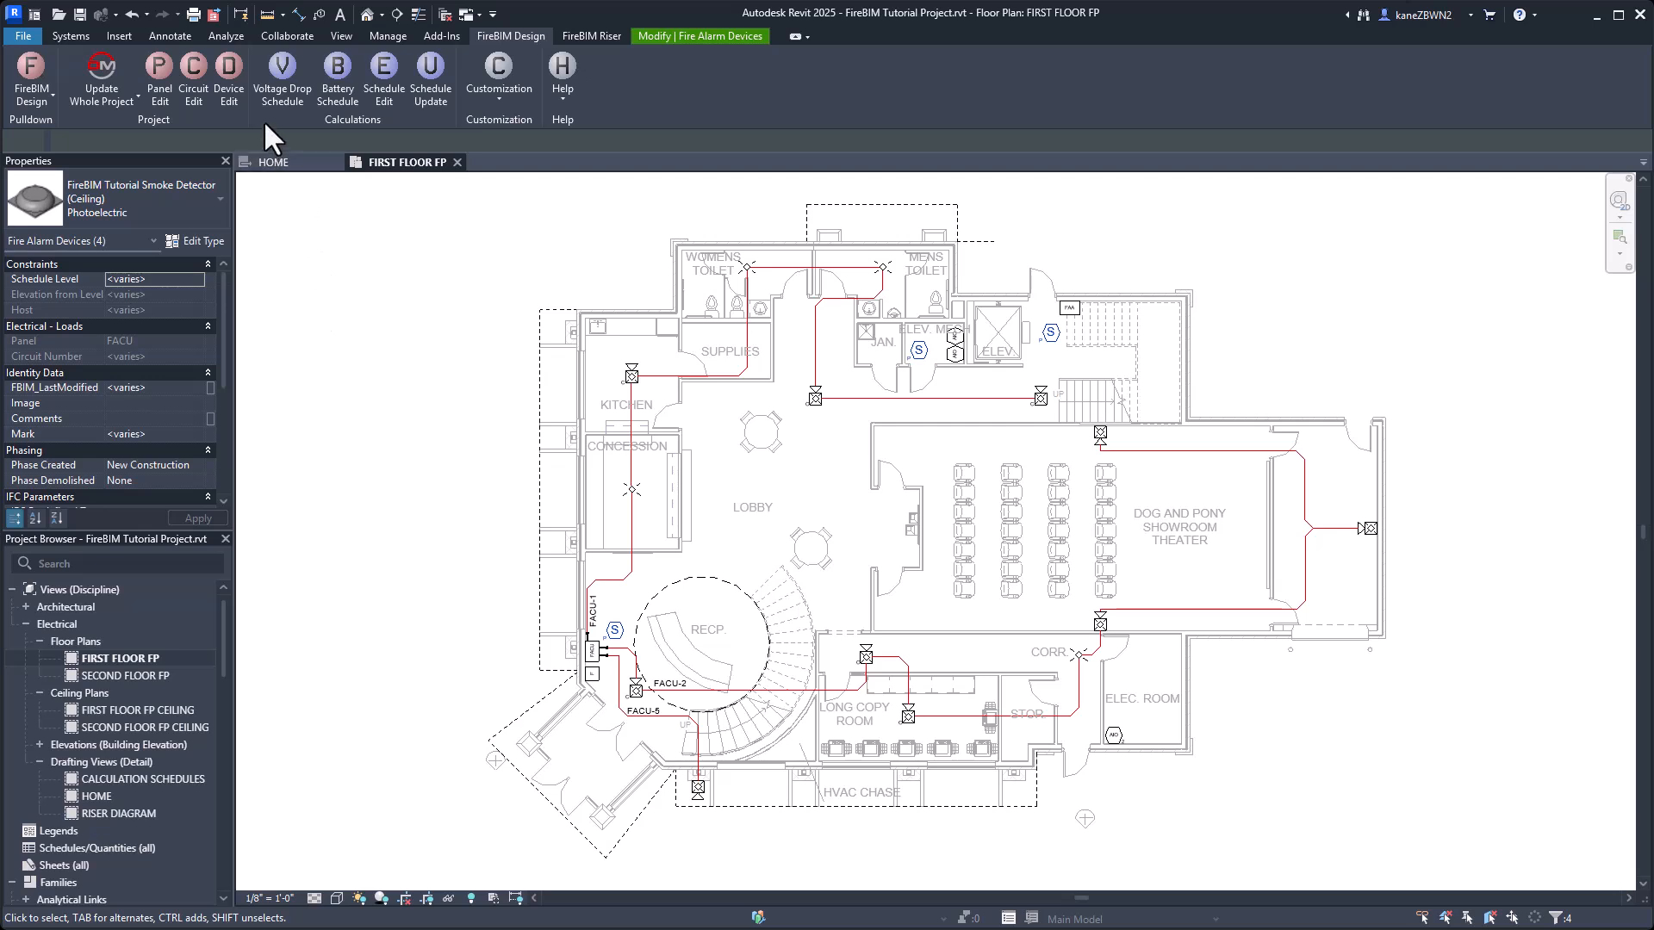
left_click(234, 93)
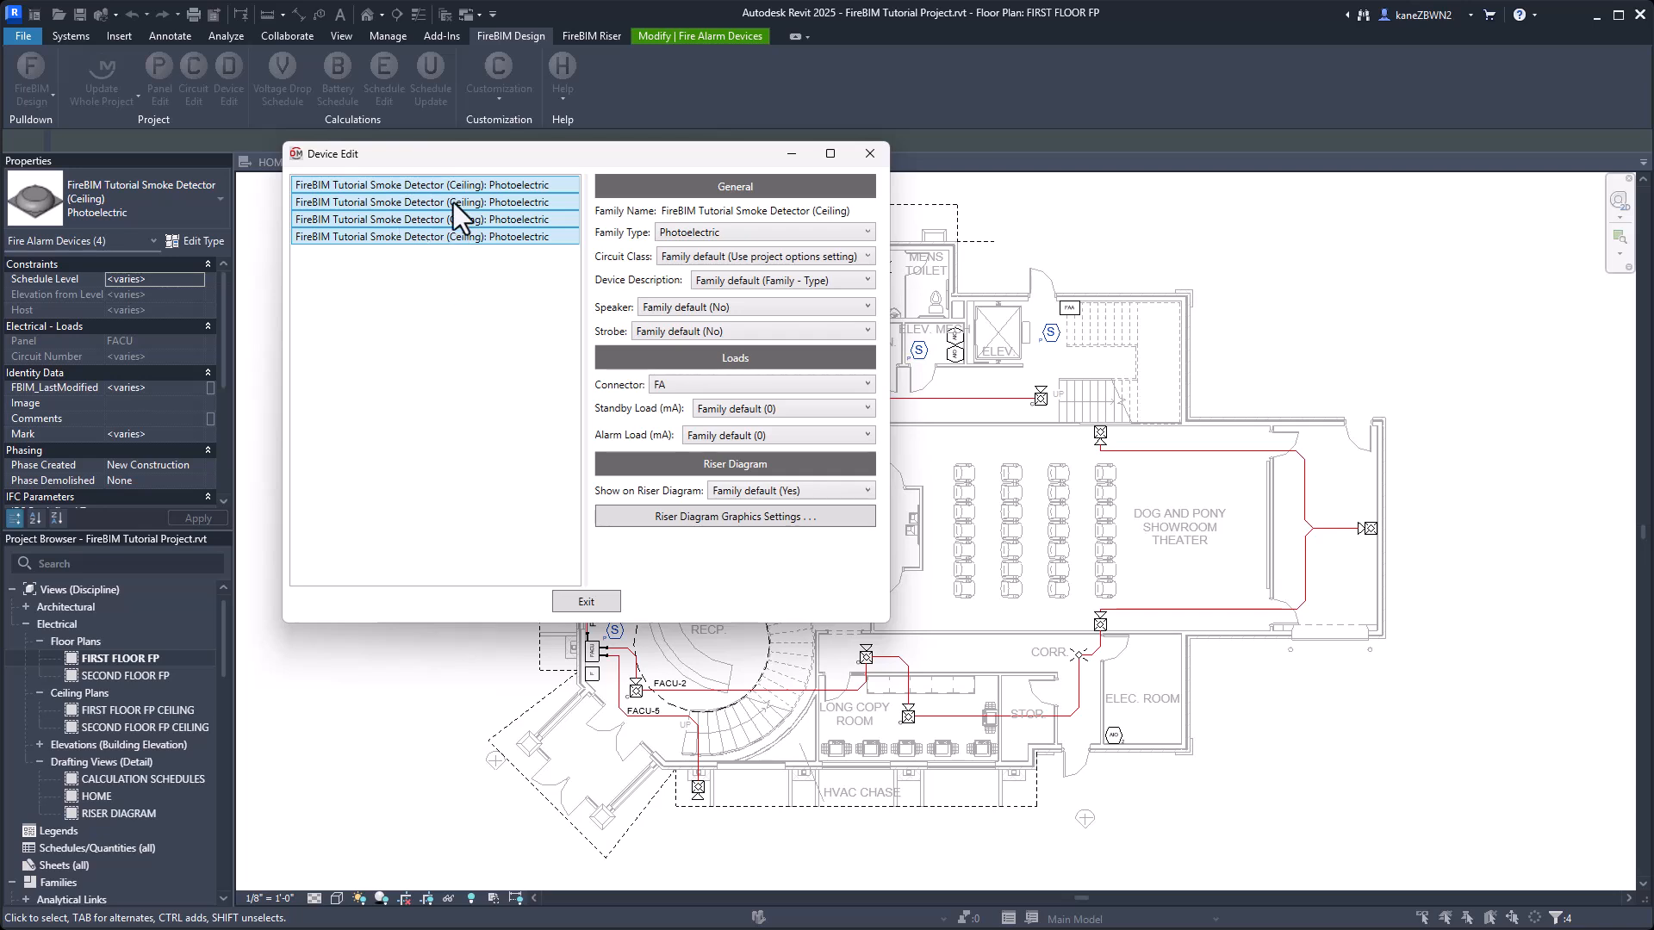
left_click_drag(453, 229, 456, 214)
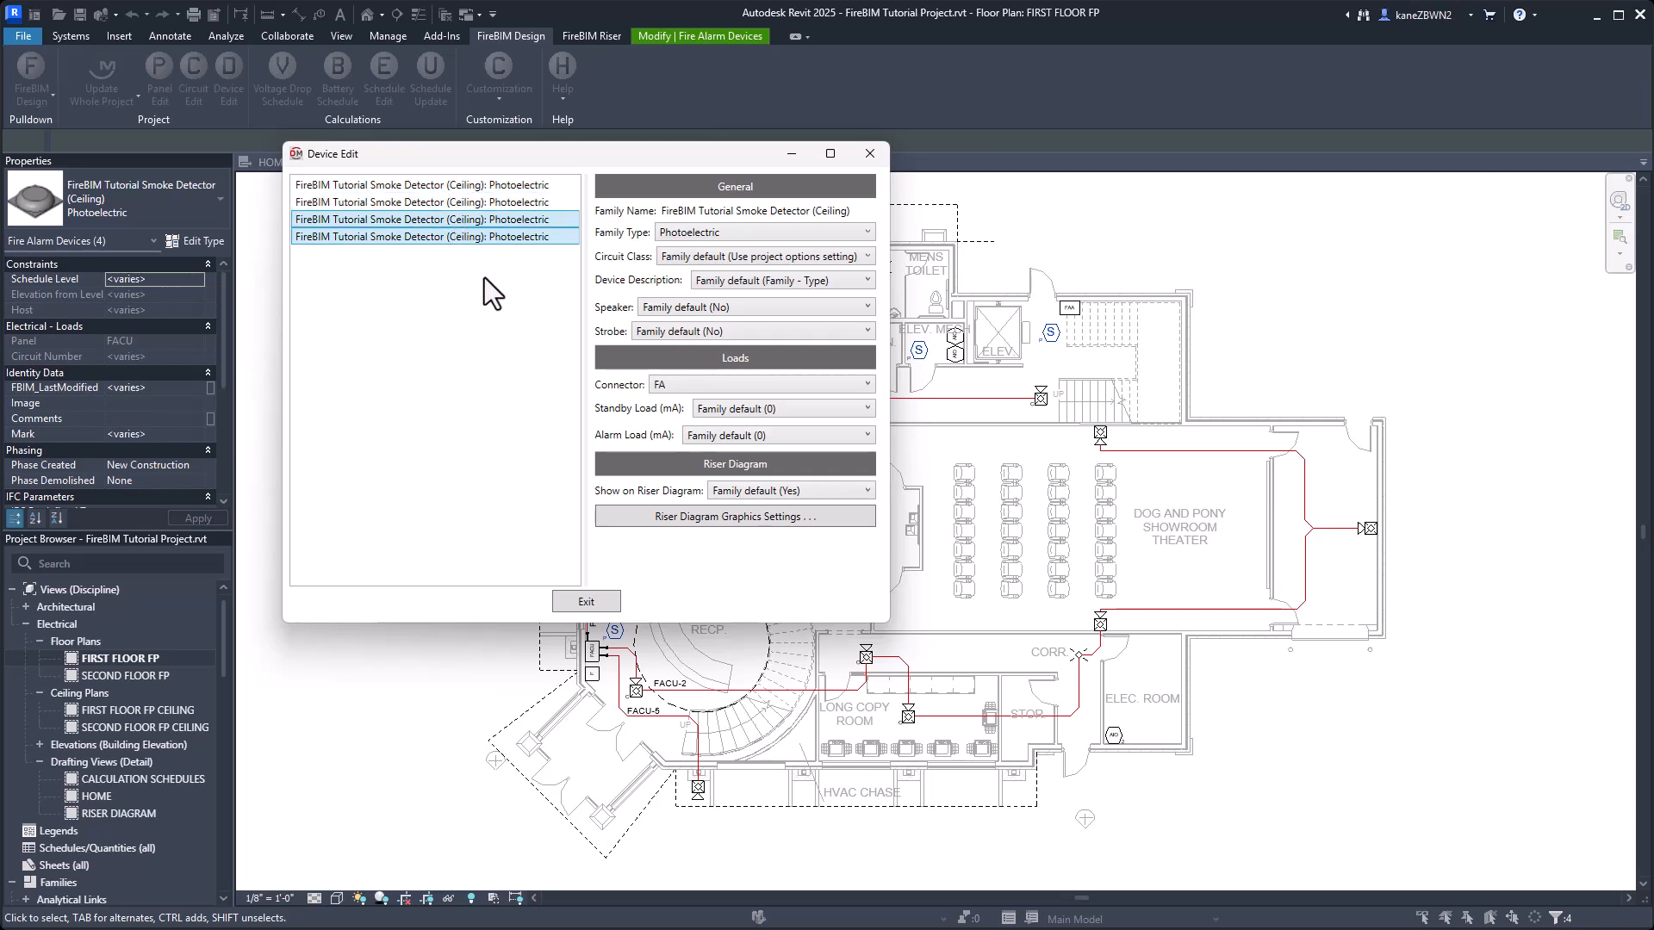
key("ctrl+a")
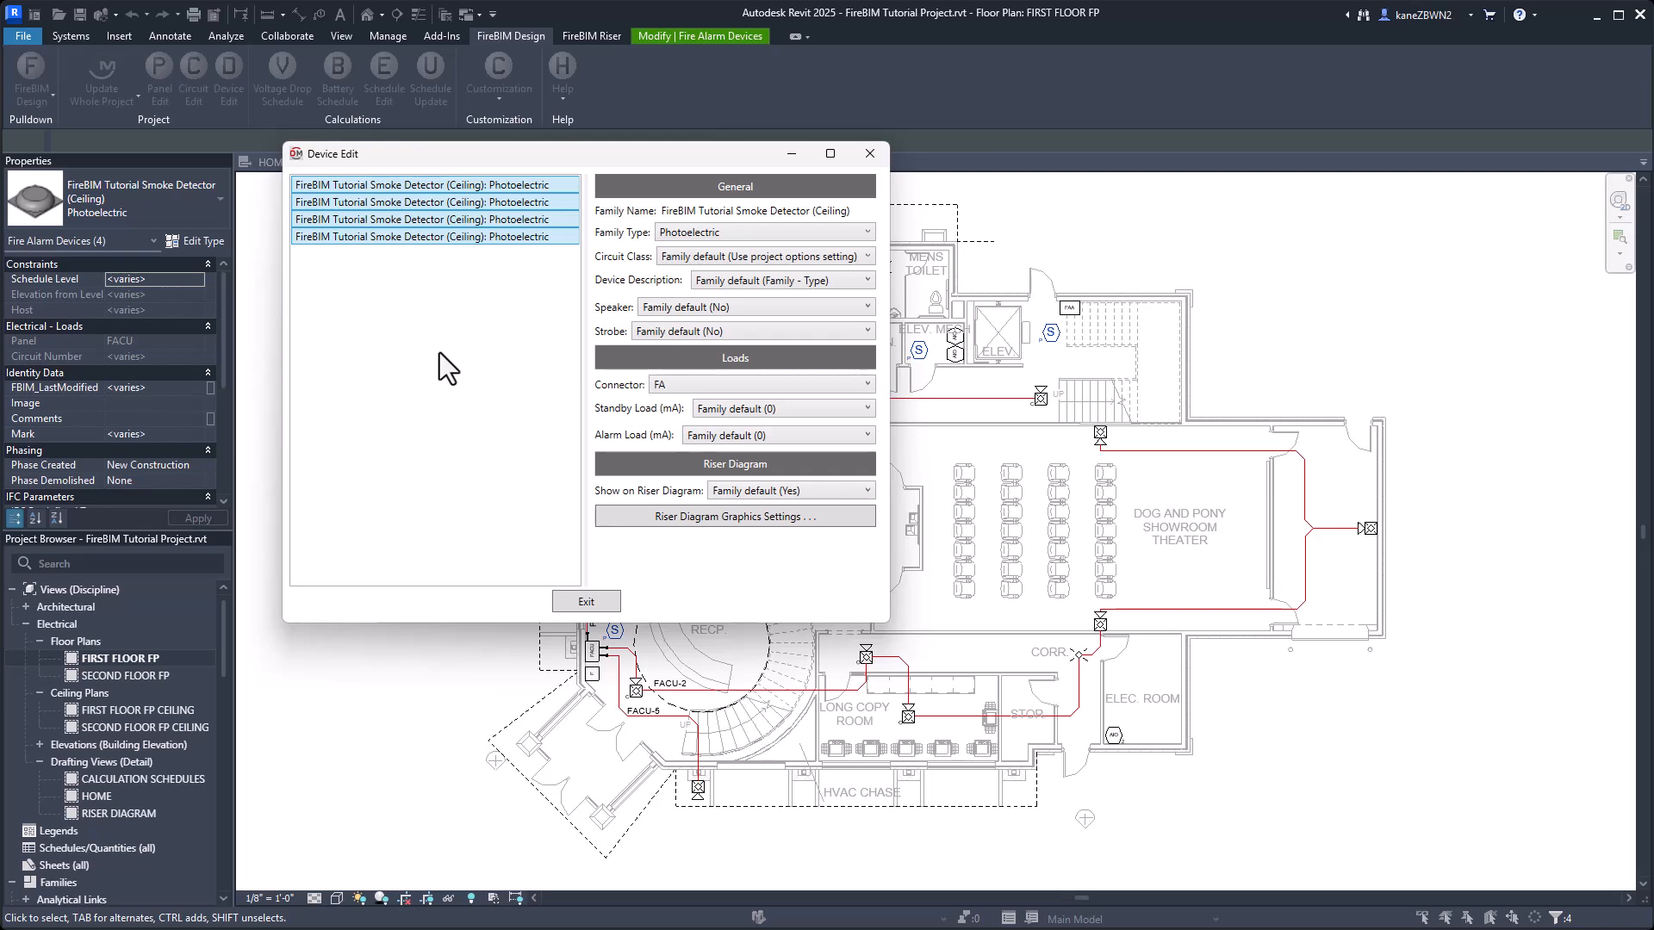
Give all the smoke detectors custom standby and alarm loads of .3 mA, close Device Edit and clear the selection.
left_click(763, 410)
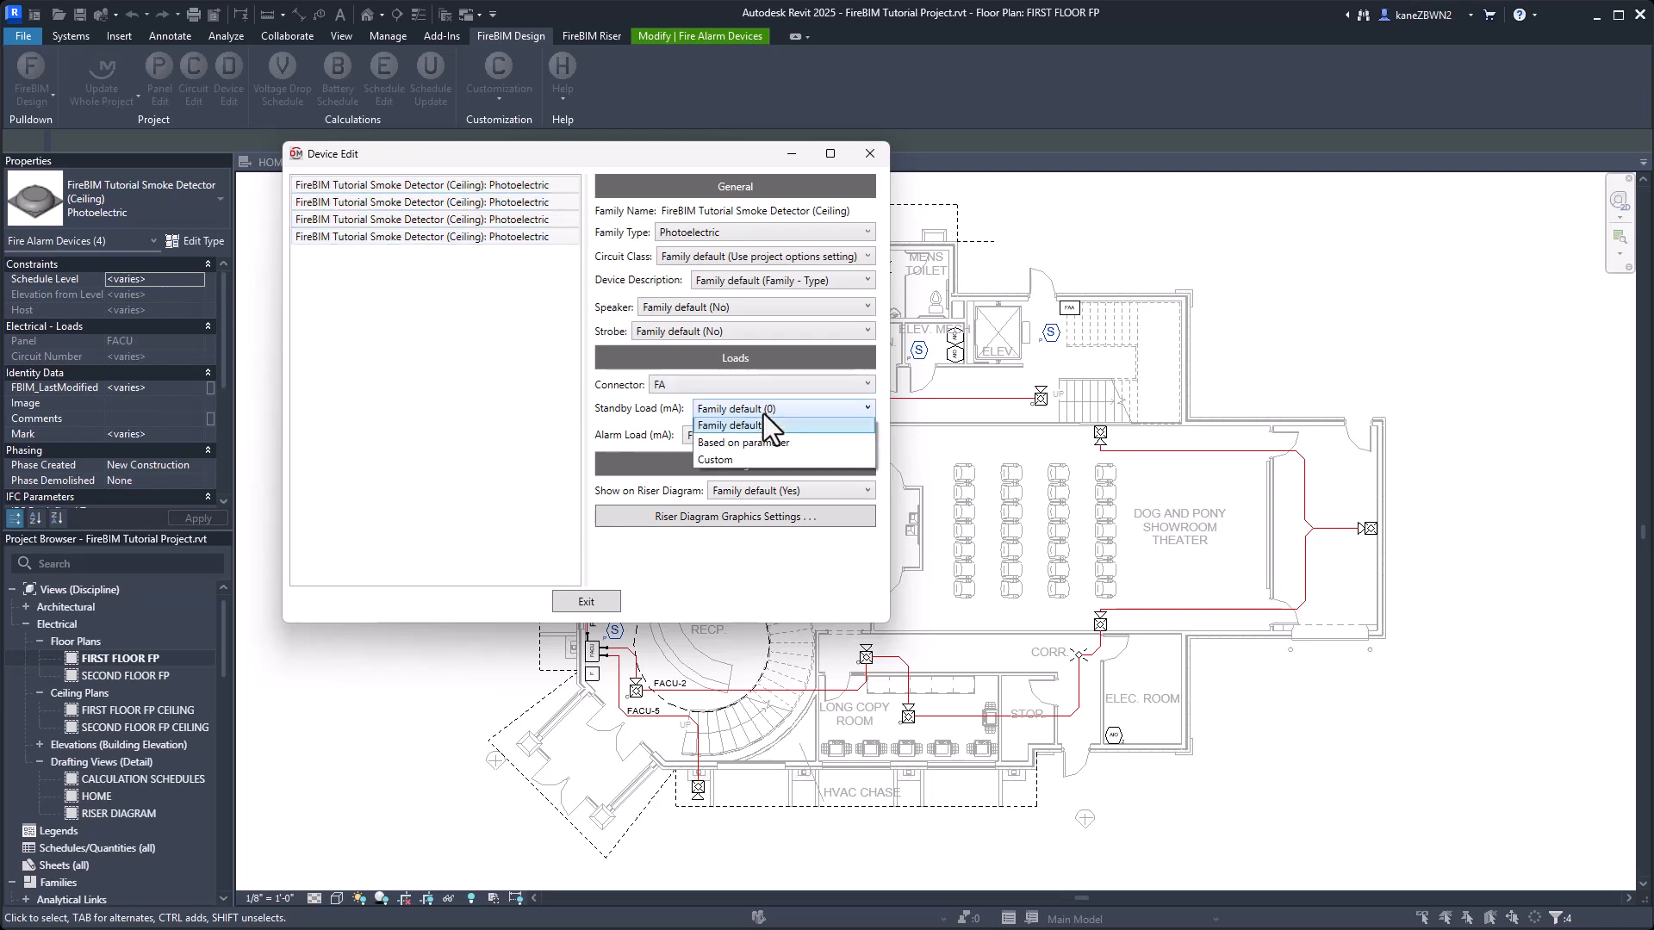
left_click(750, 462)
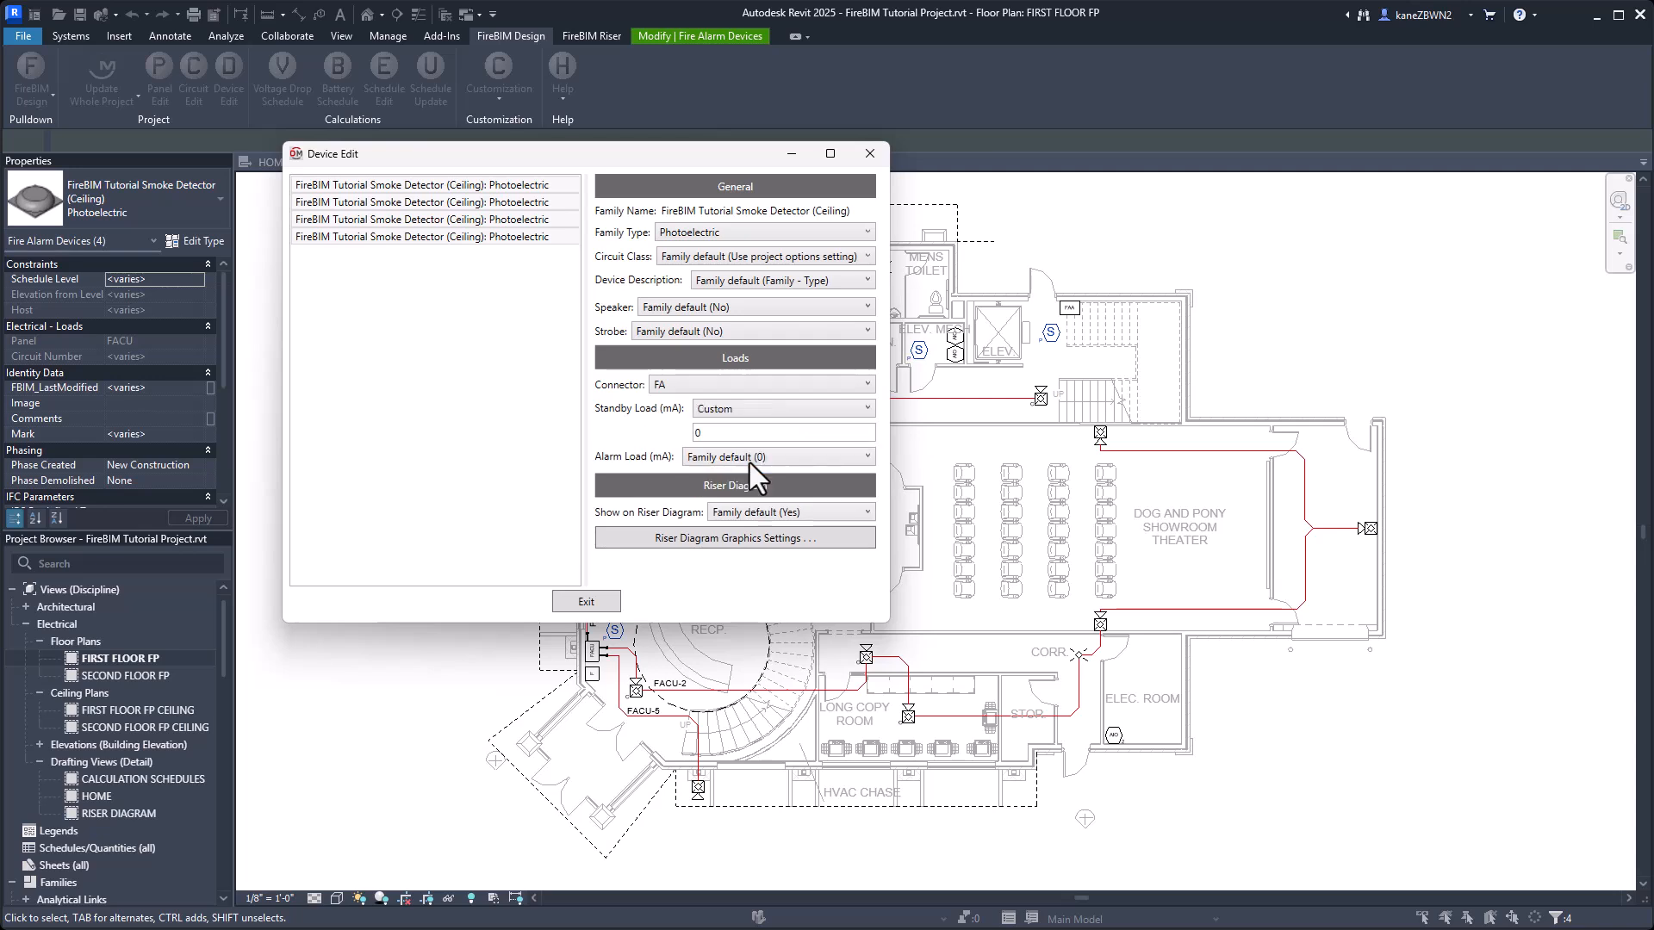
type(".3")
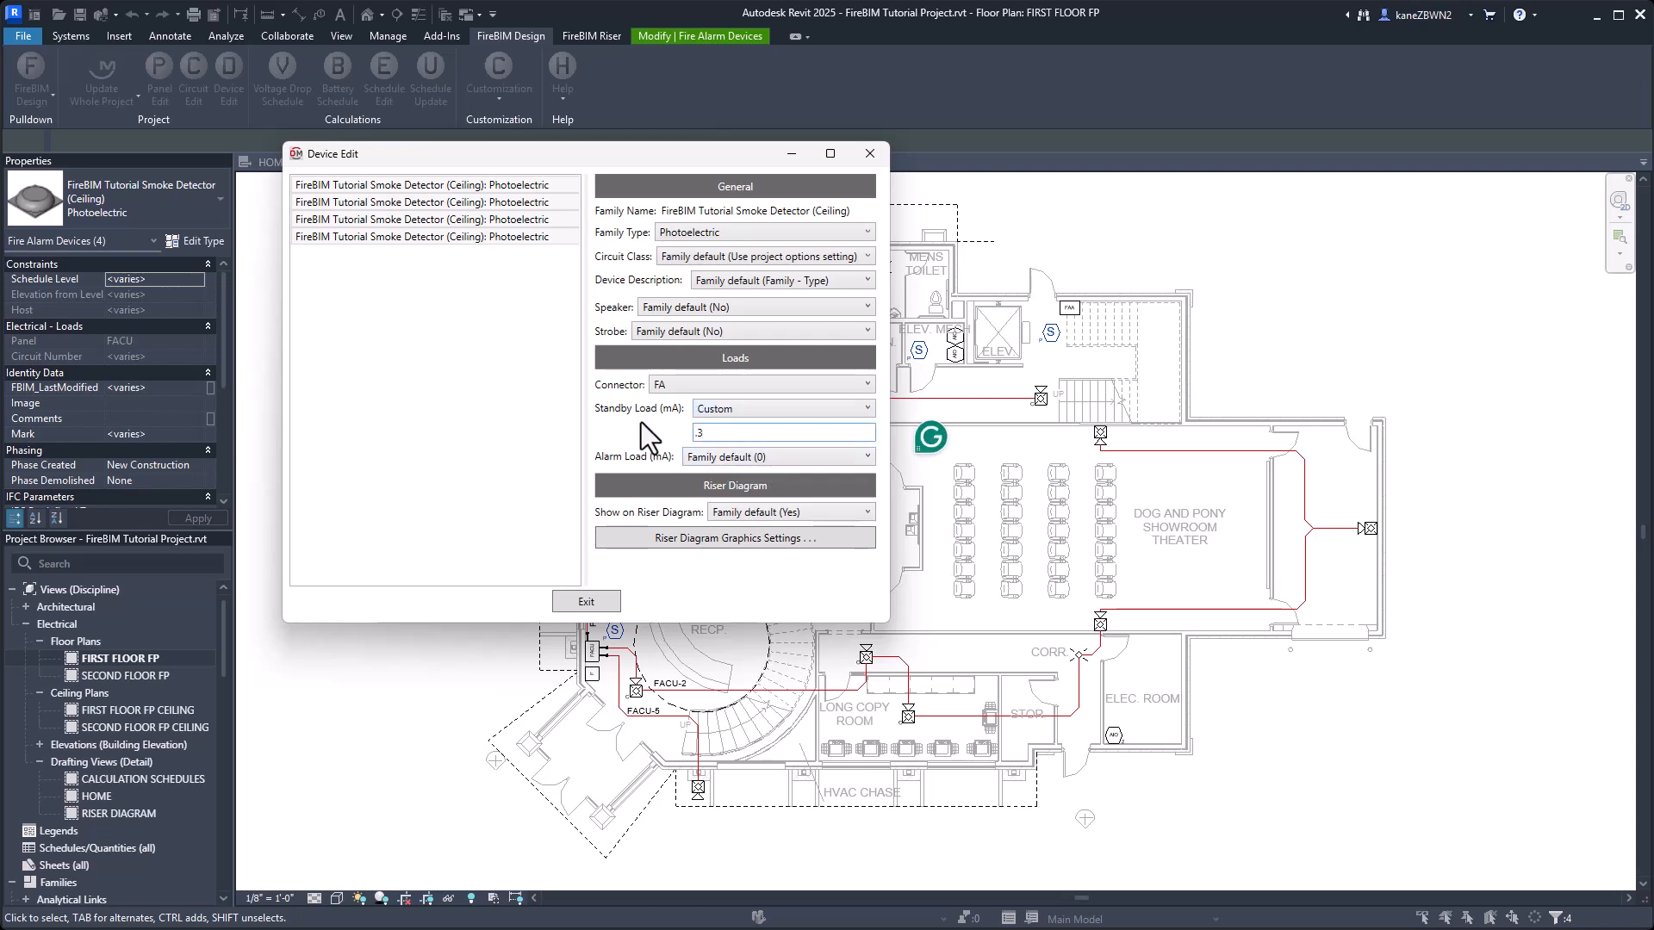
left_click(735, 455)
left_click(729, 513)
type(".3")
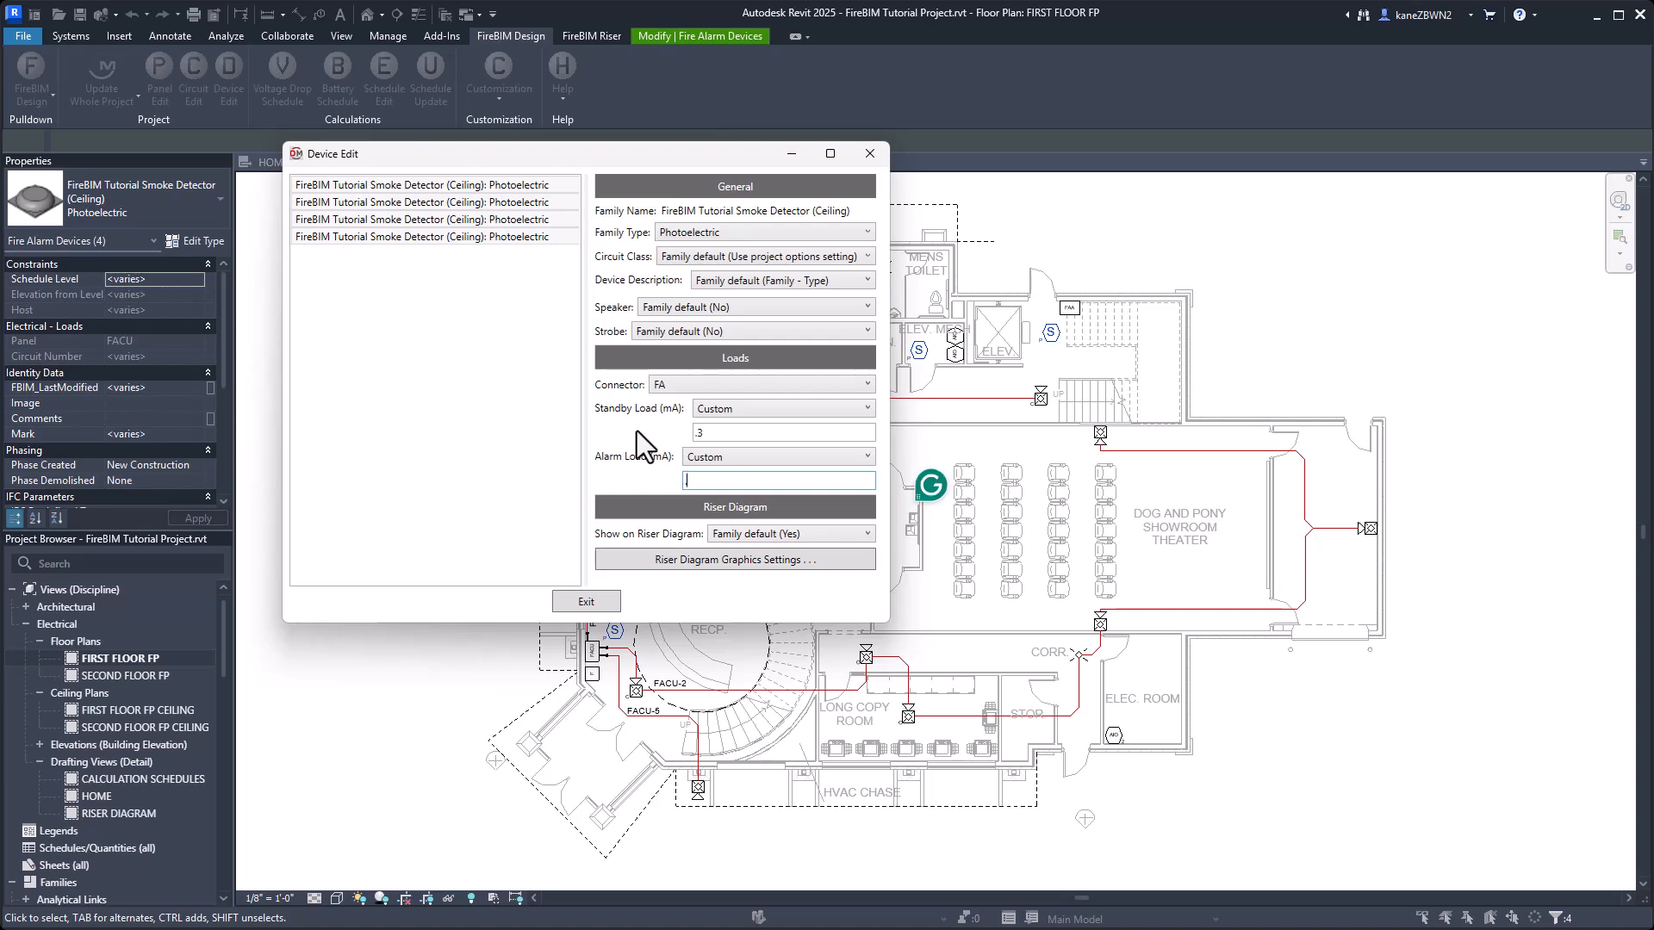
left_click(581, 602)
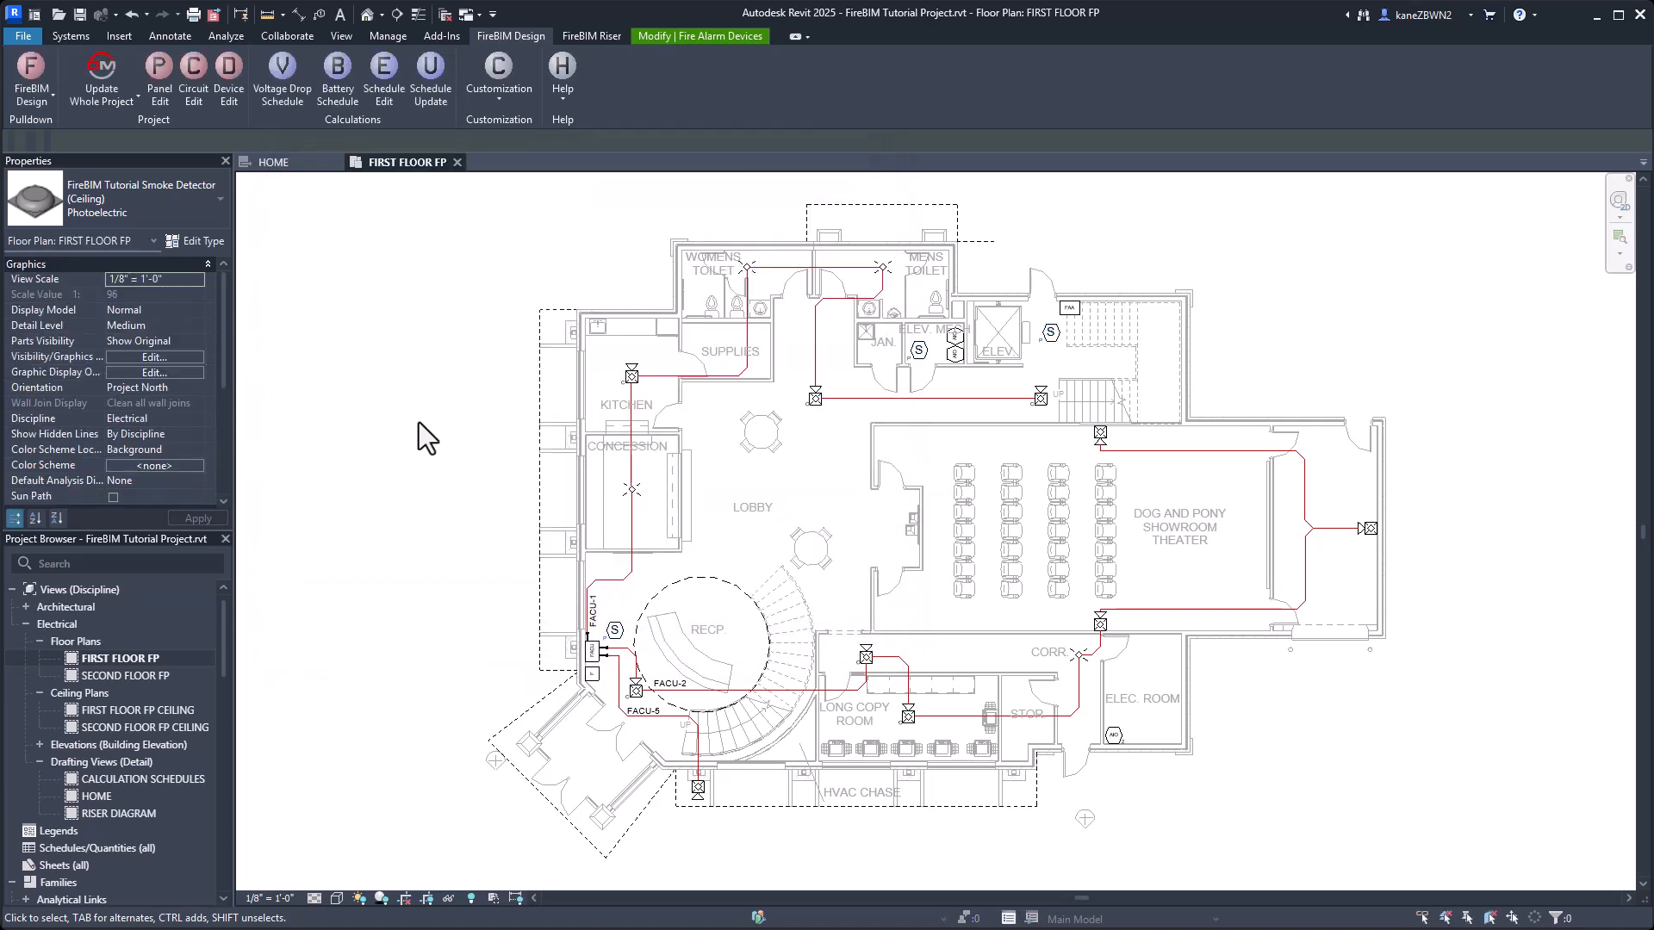
left_click(418, 422)
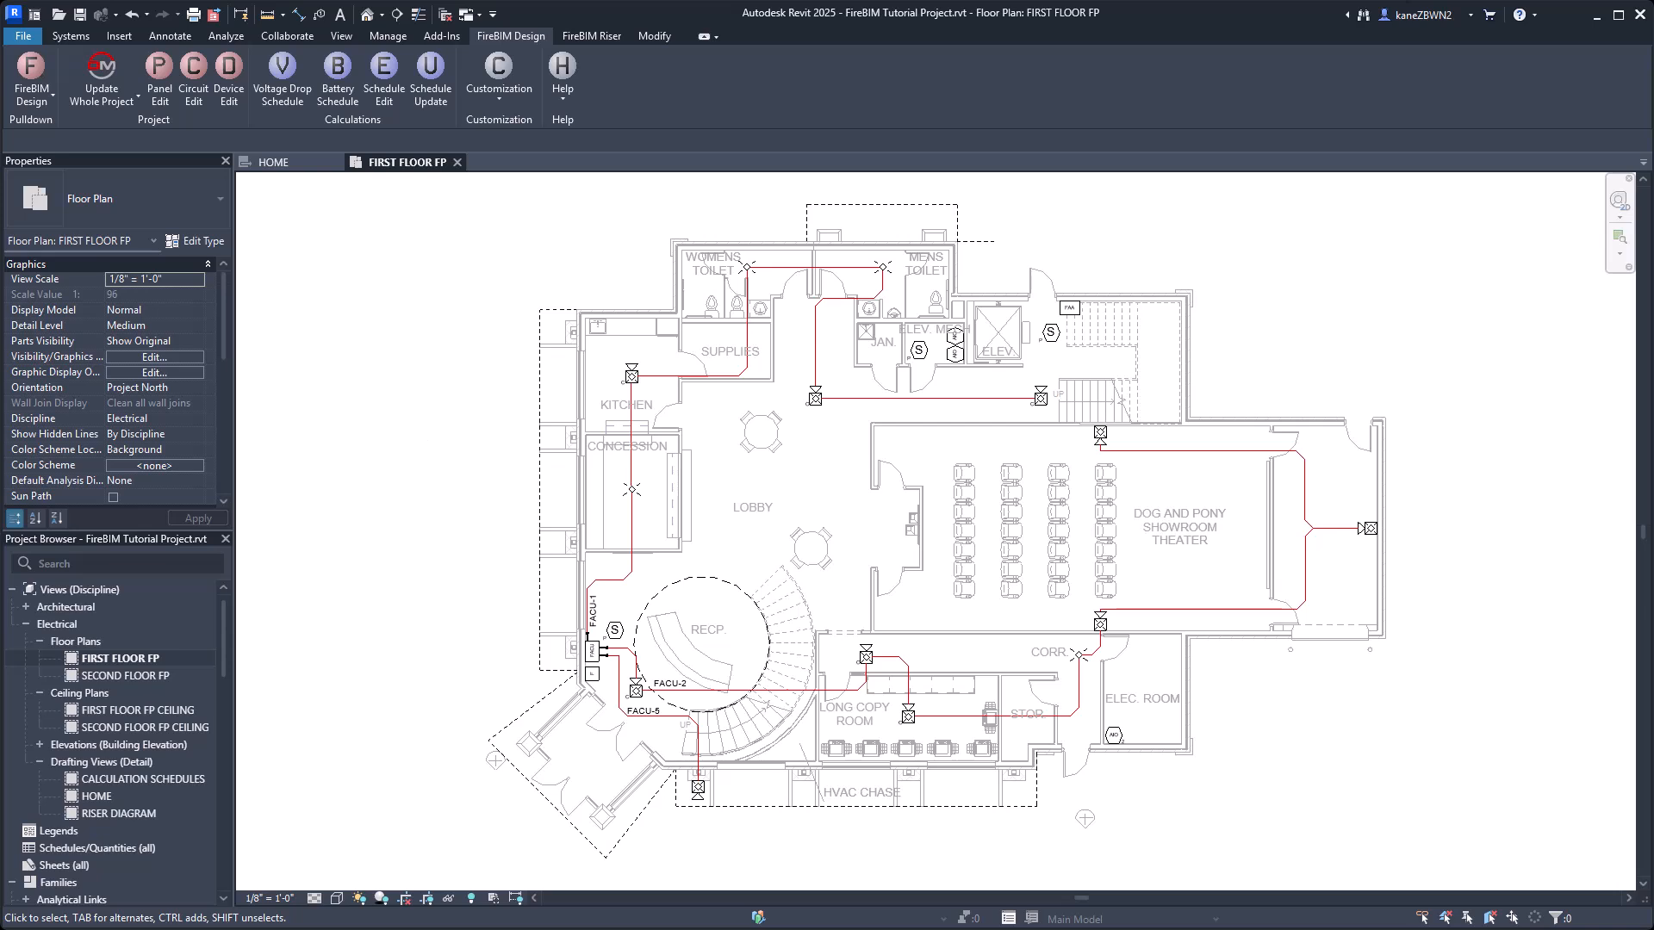
Open the kitchen's ceiling horn-strobe family in the Family Editor and bring up its FireBIM Family Edit settings.
left_click(630, 375)
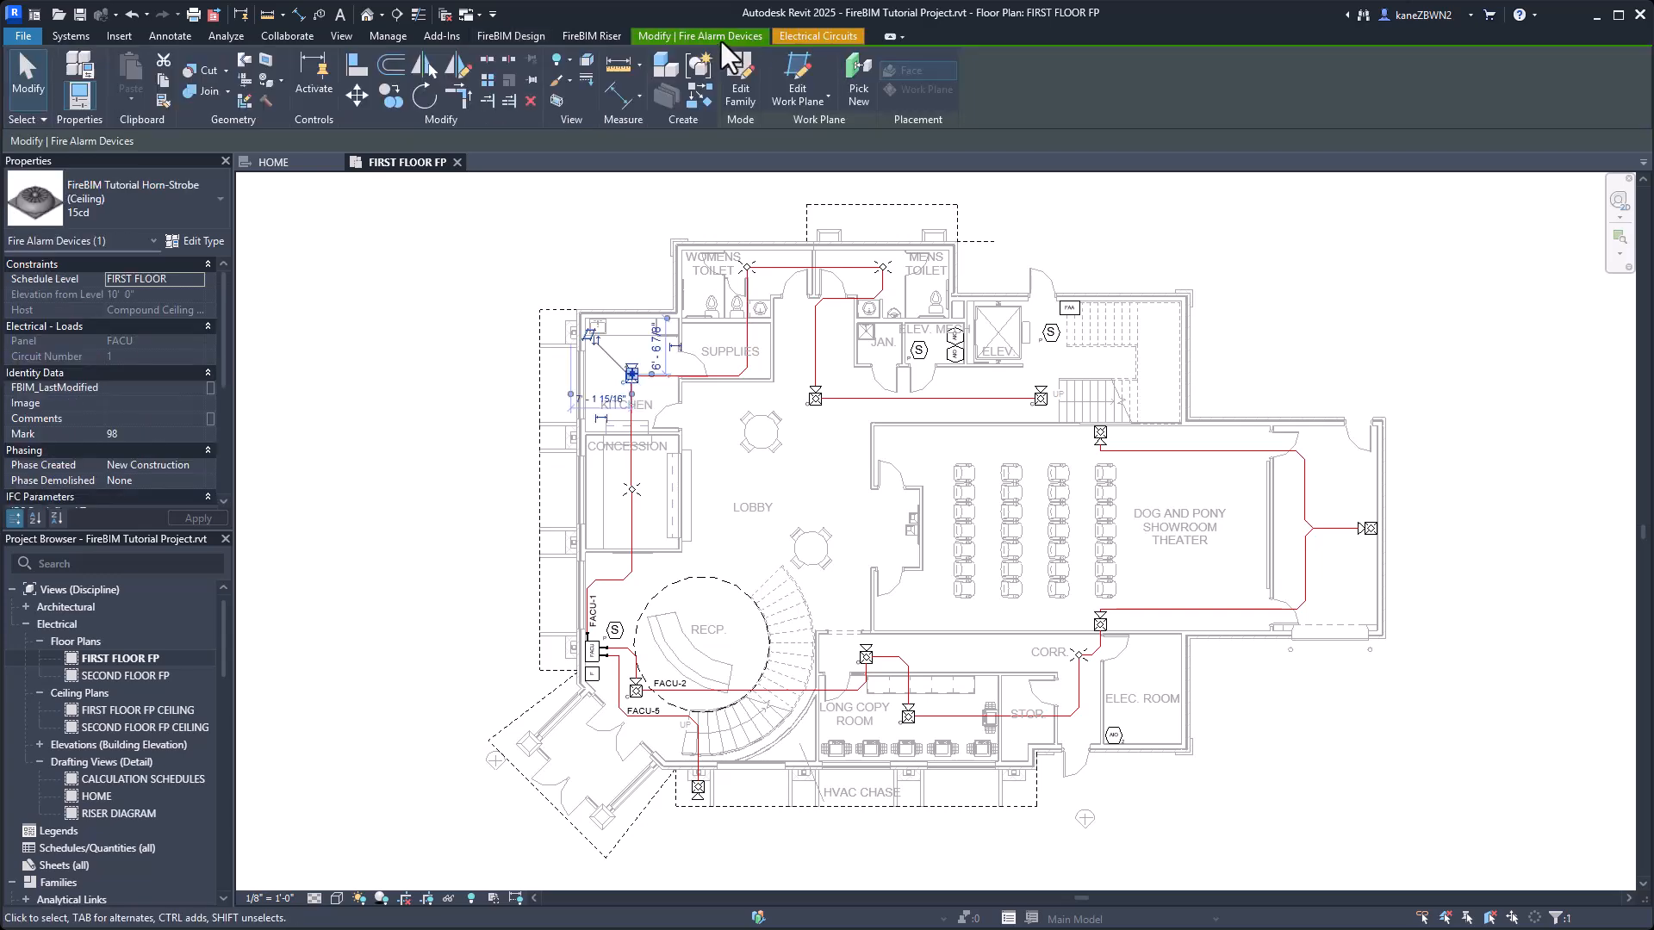
left_click(741, 92)
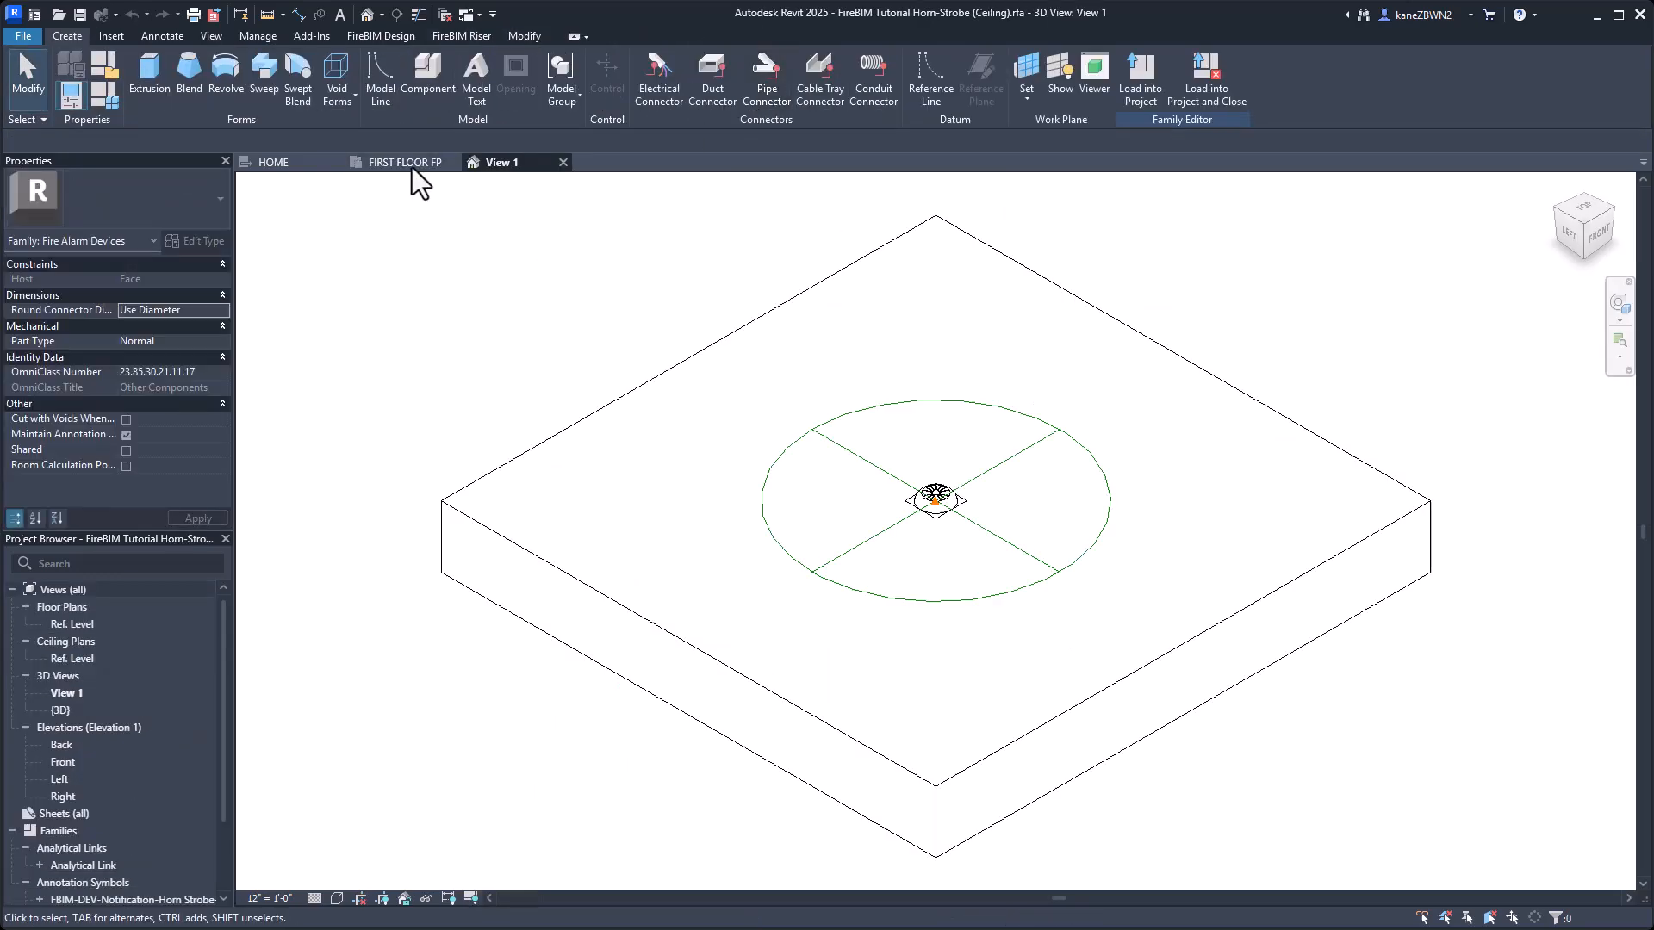
left_click(380, 36)
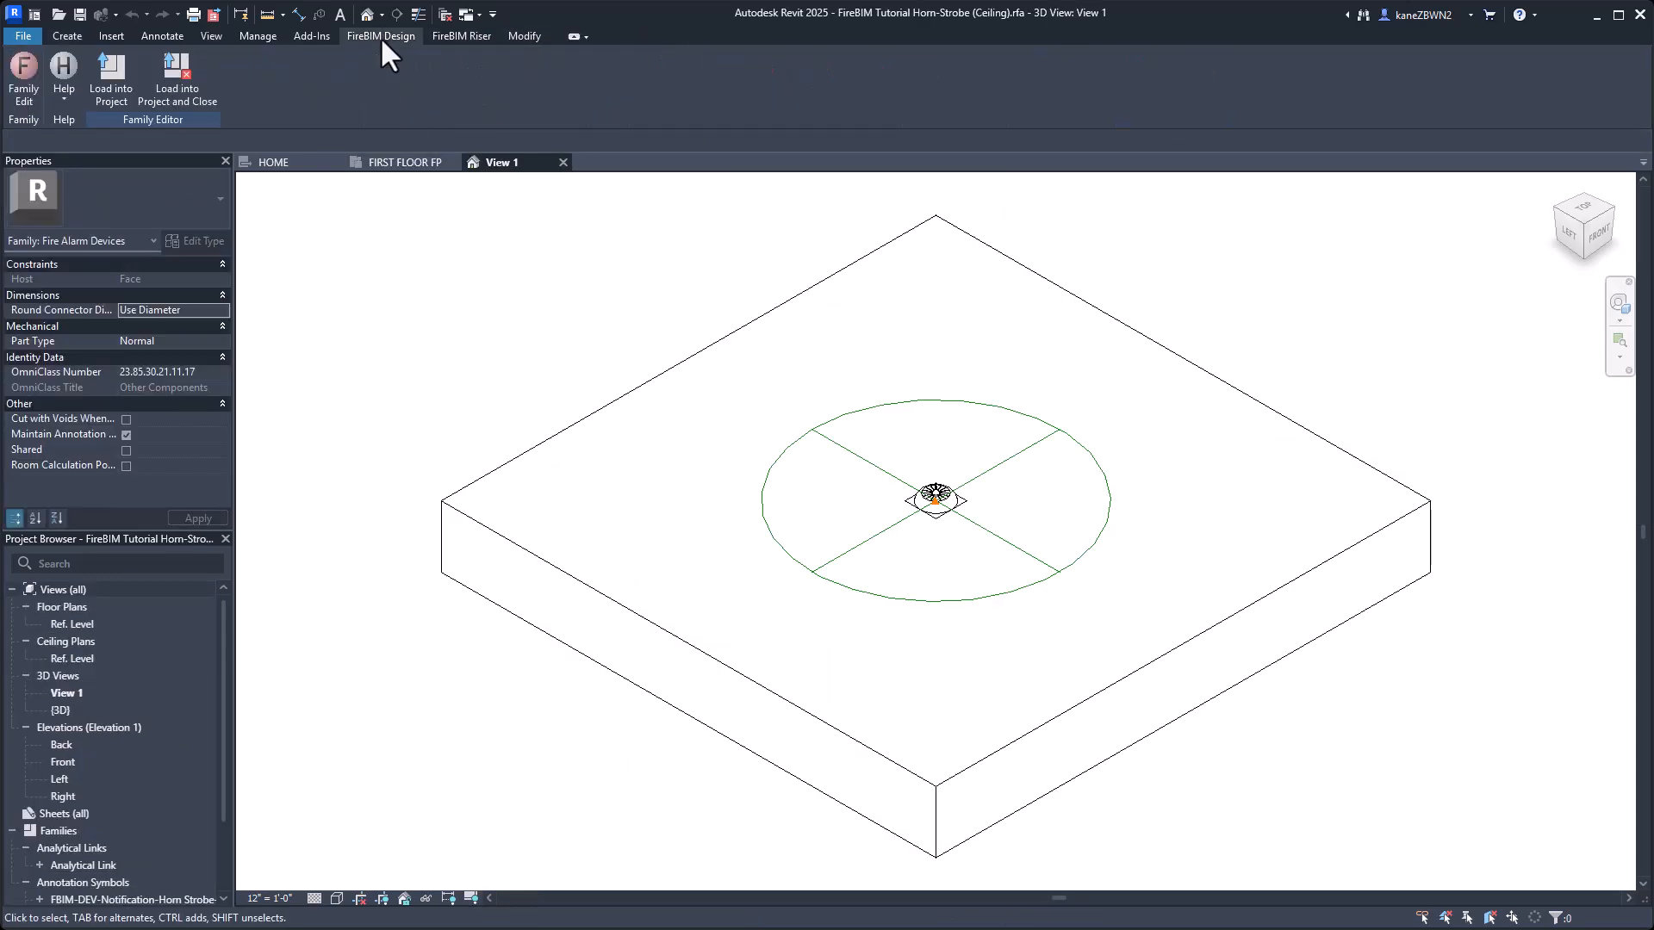
left_click(24, 90)
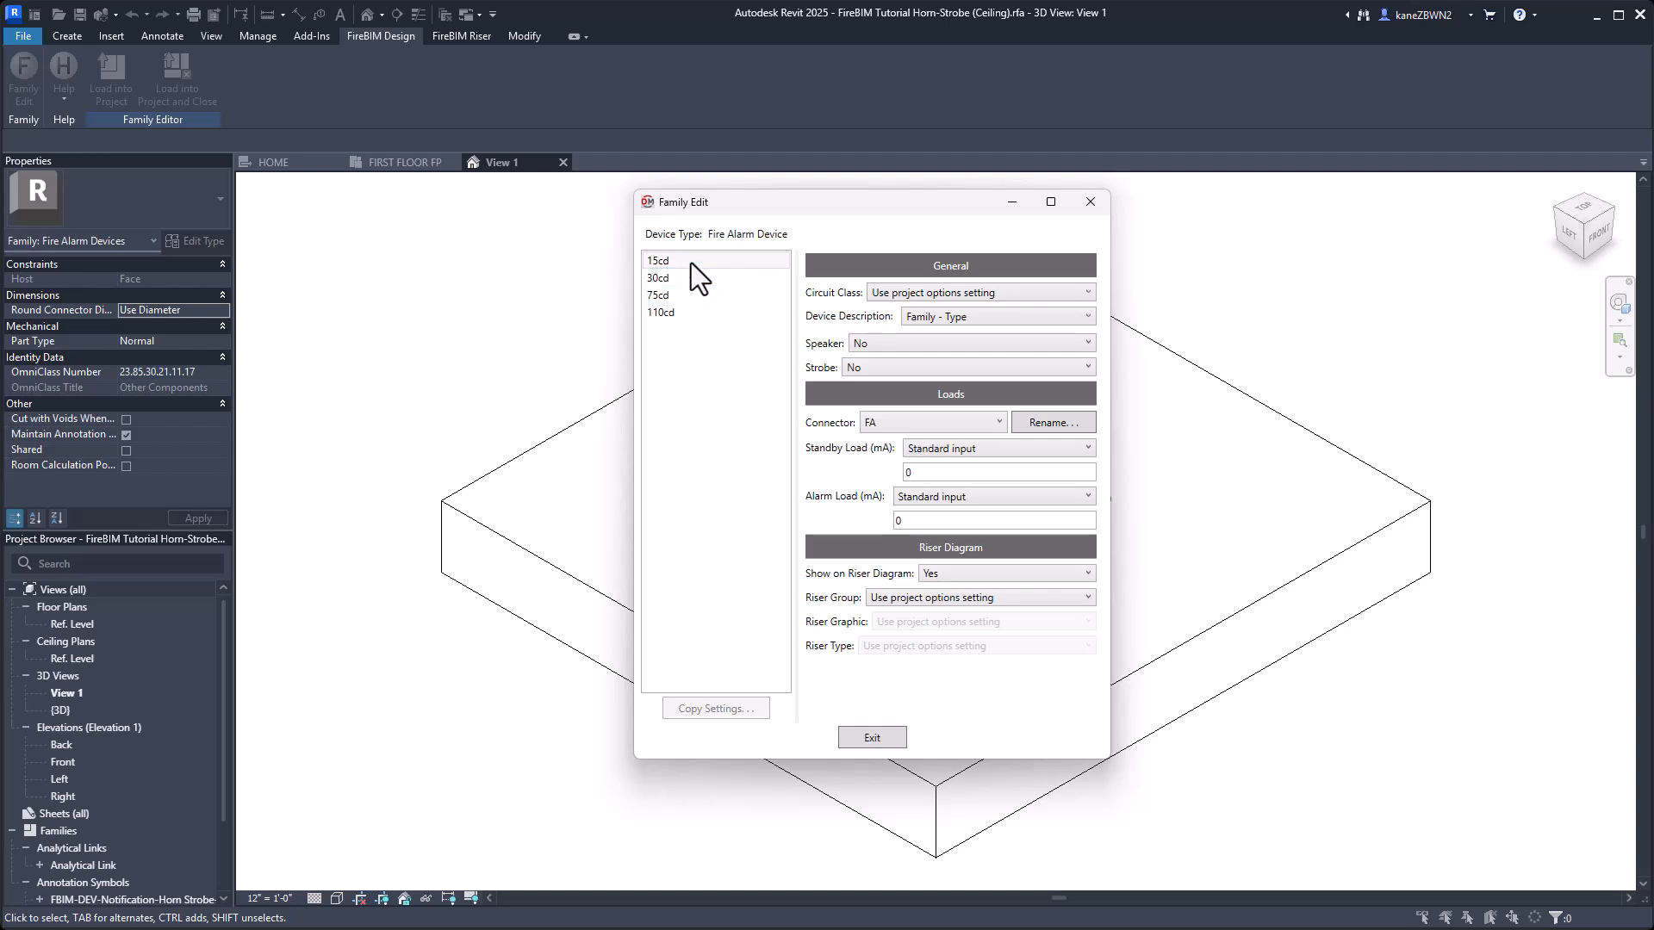
Mark all four horn-strobe types, 15cd, 30cd, 75cd and 110cd, as strobes by setting Strobe to Yes.
left_click_drag(691, 261, 1099, 502)
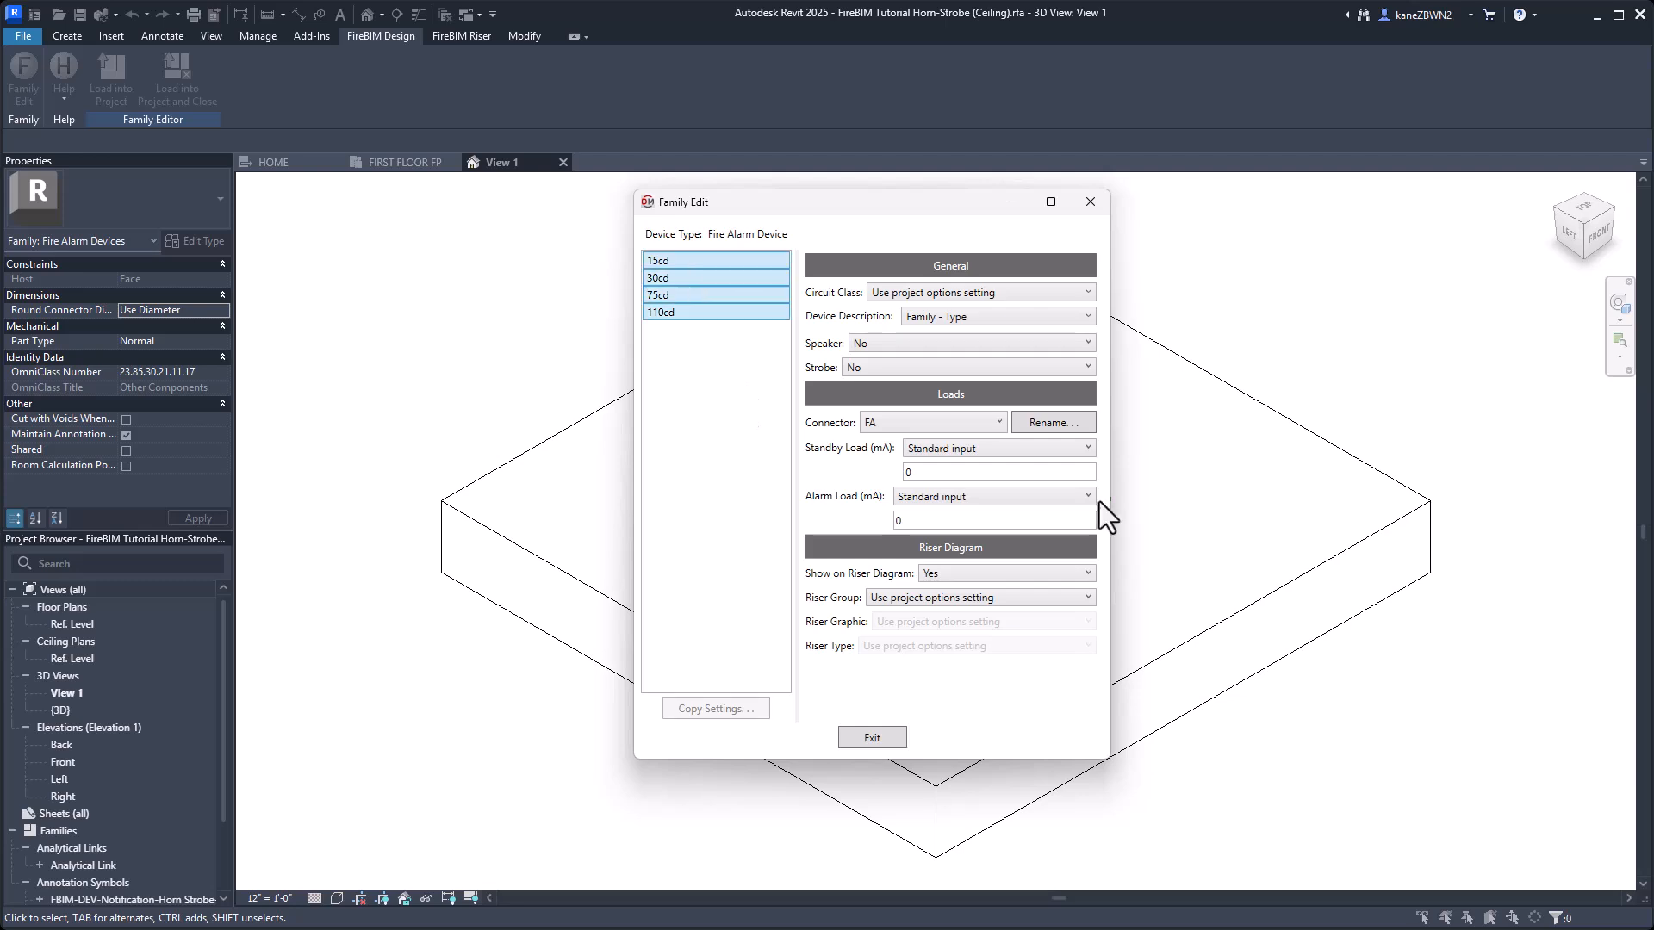
left_click(880, 367)
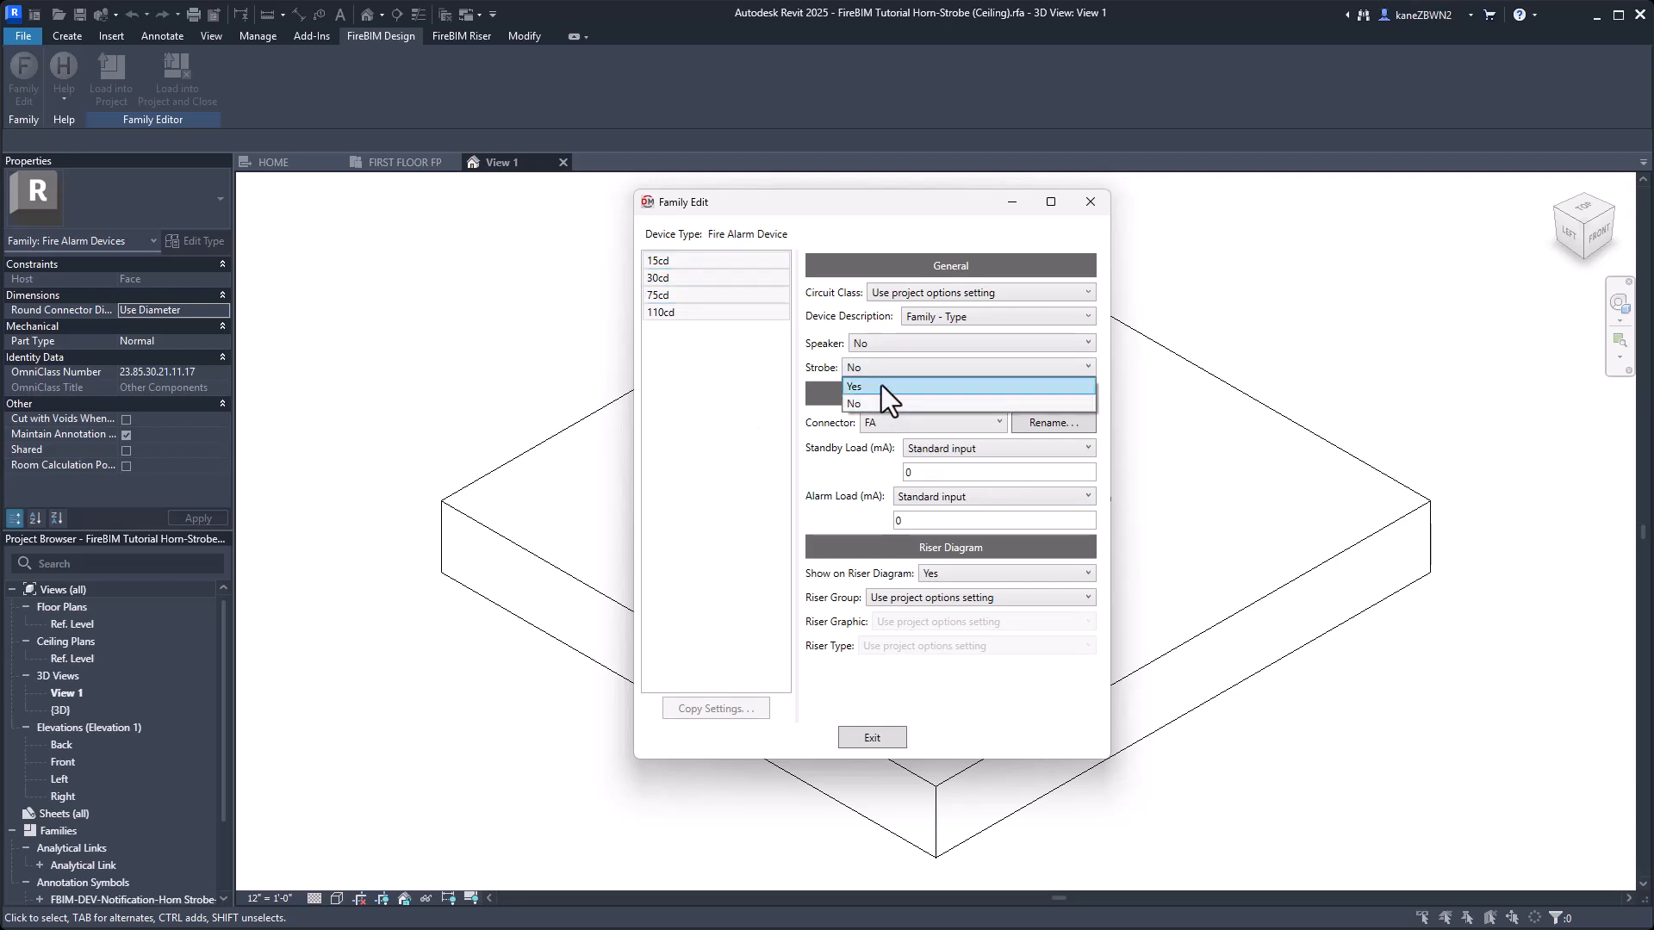
left_click(881, 385)
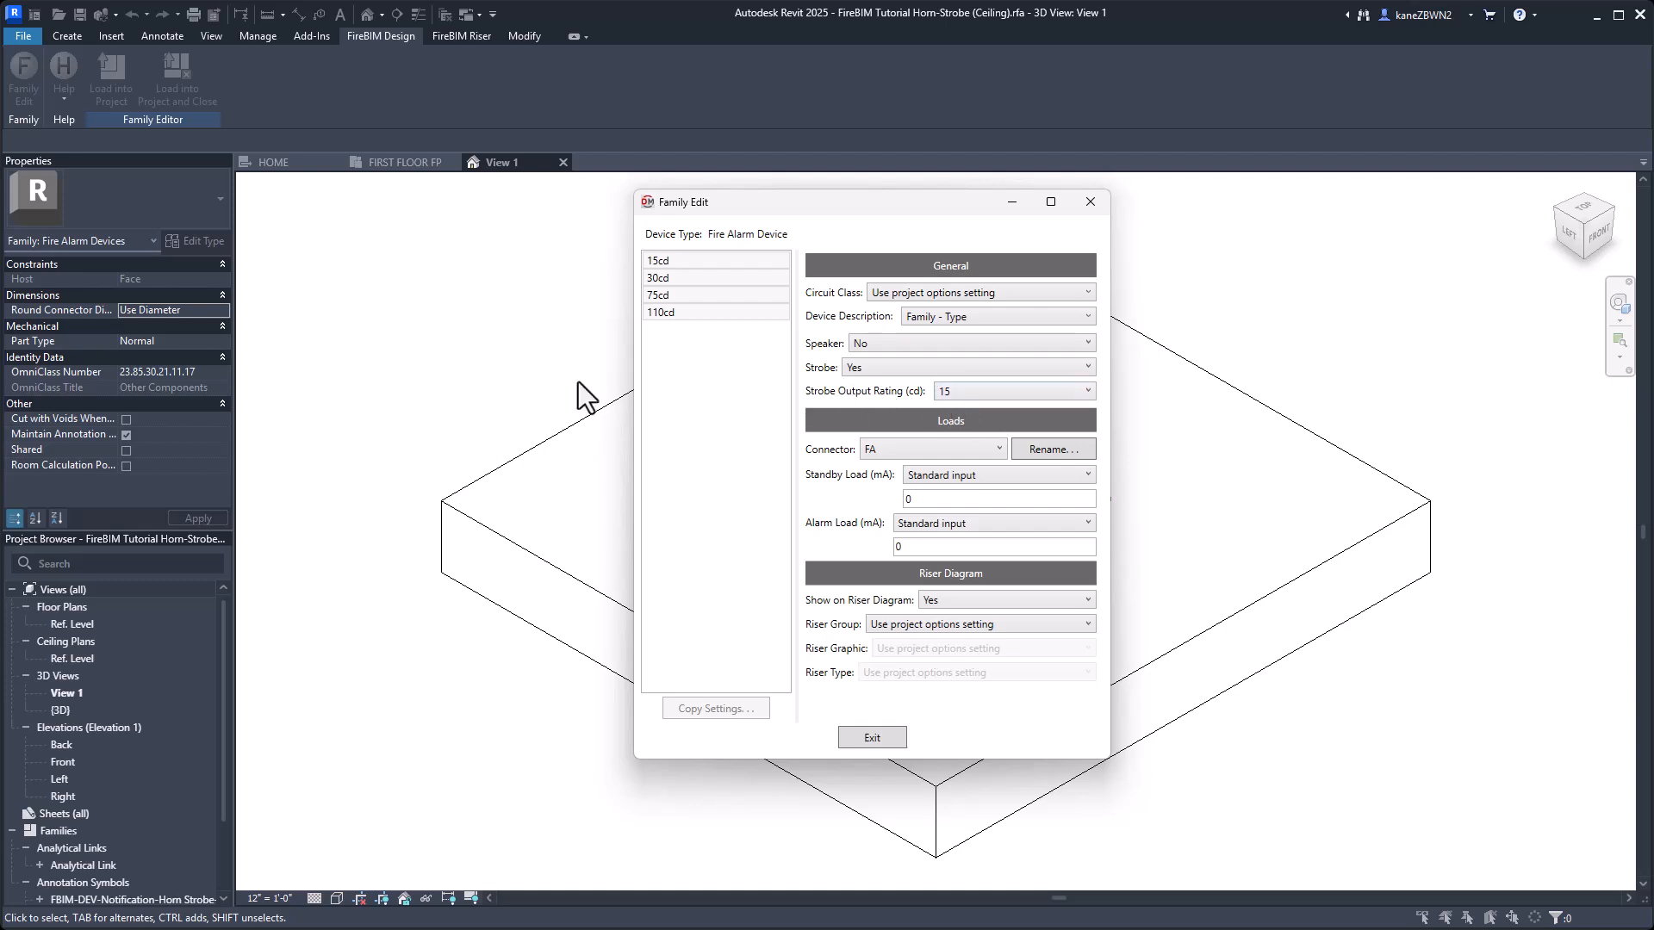
Enter standard alarm loads for the 15cd, 30cd and 75cd horn-strobe types, with 160 mA for 75cd, and close Family Edit.
left_click(710, 259)
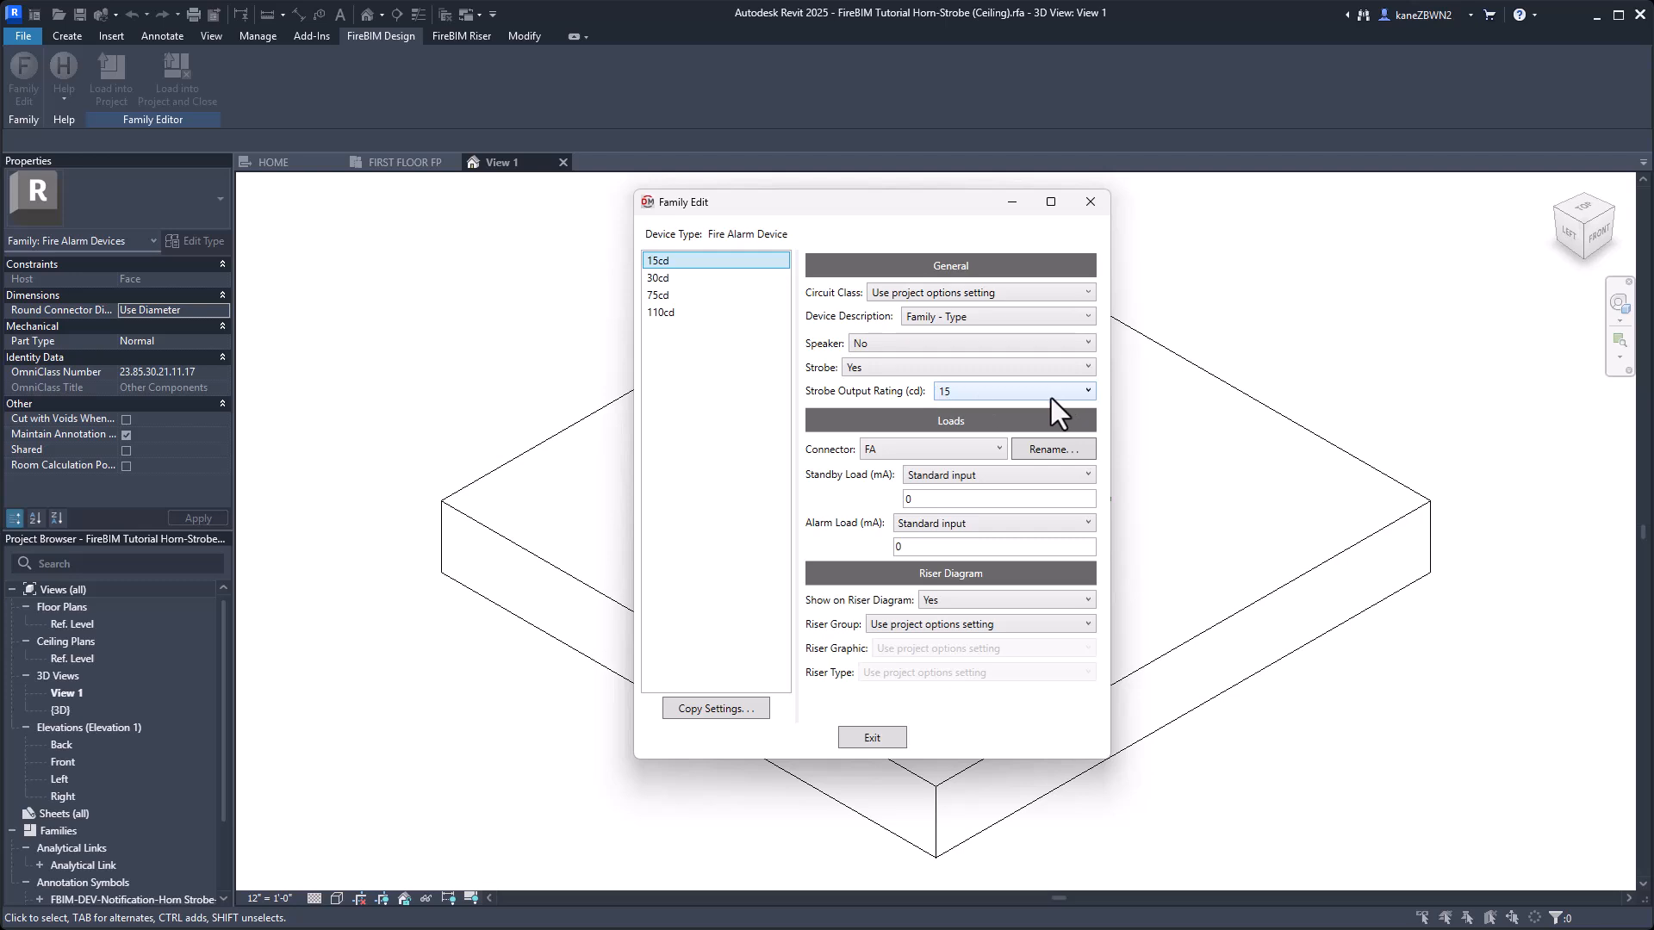
double_click(912, 546)
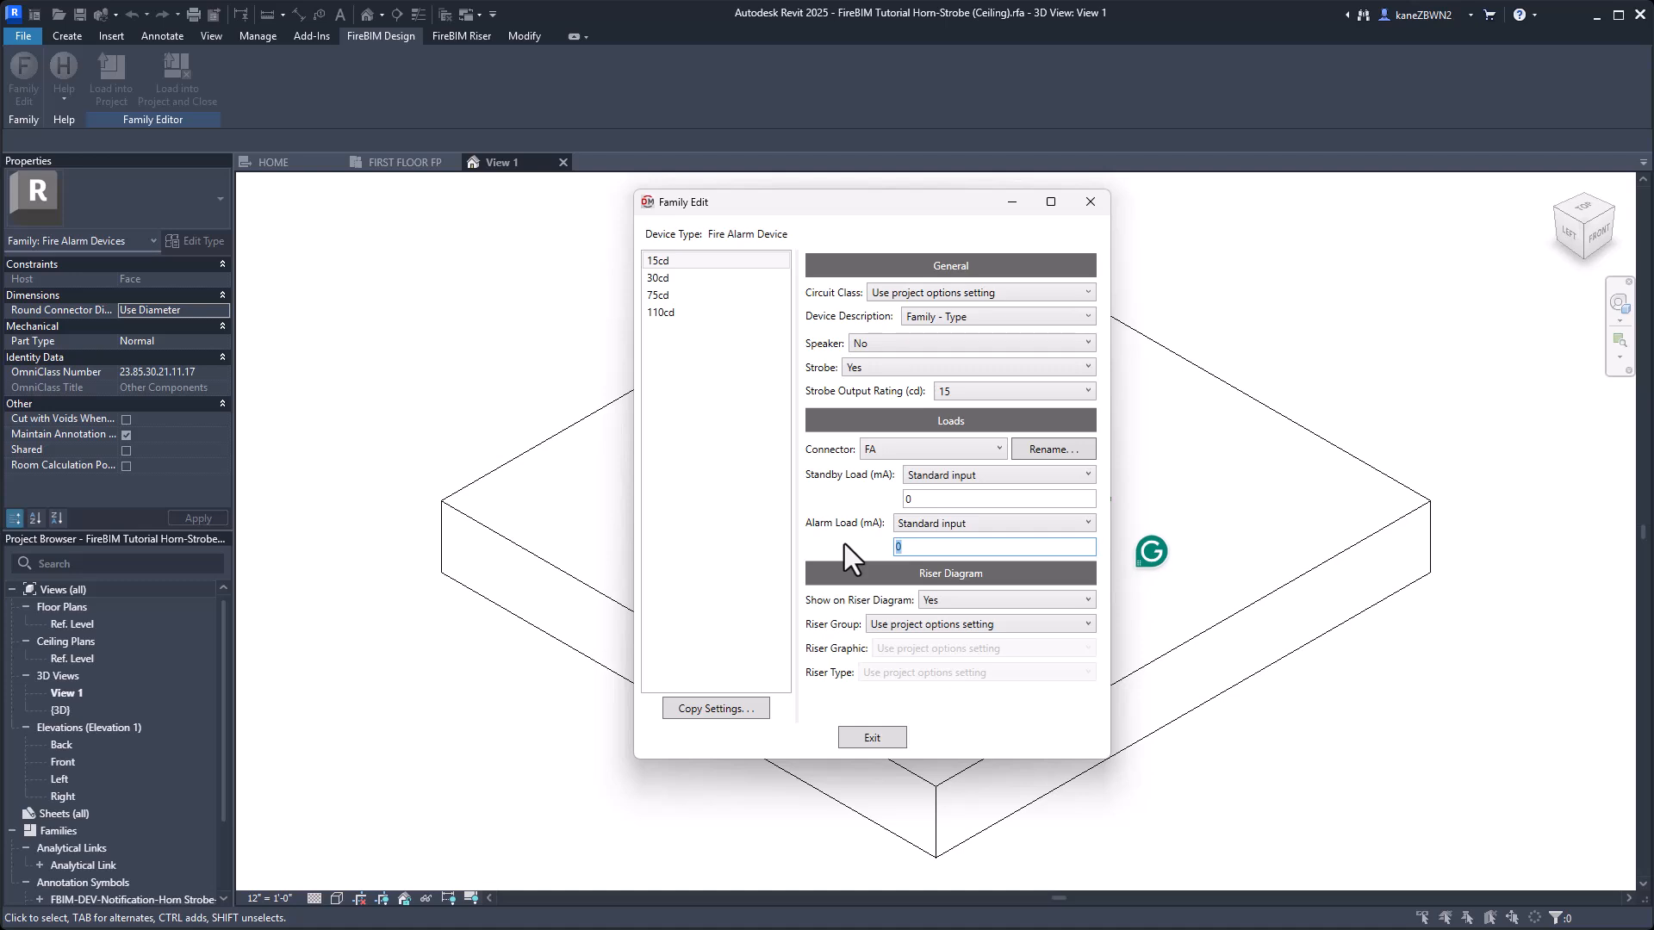
left_click(724, 279)
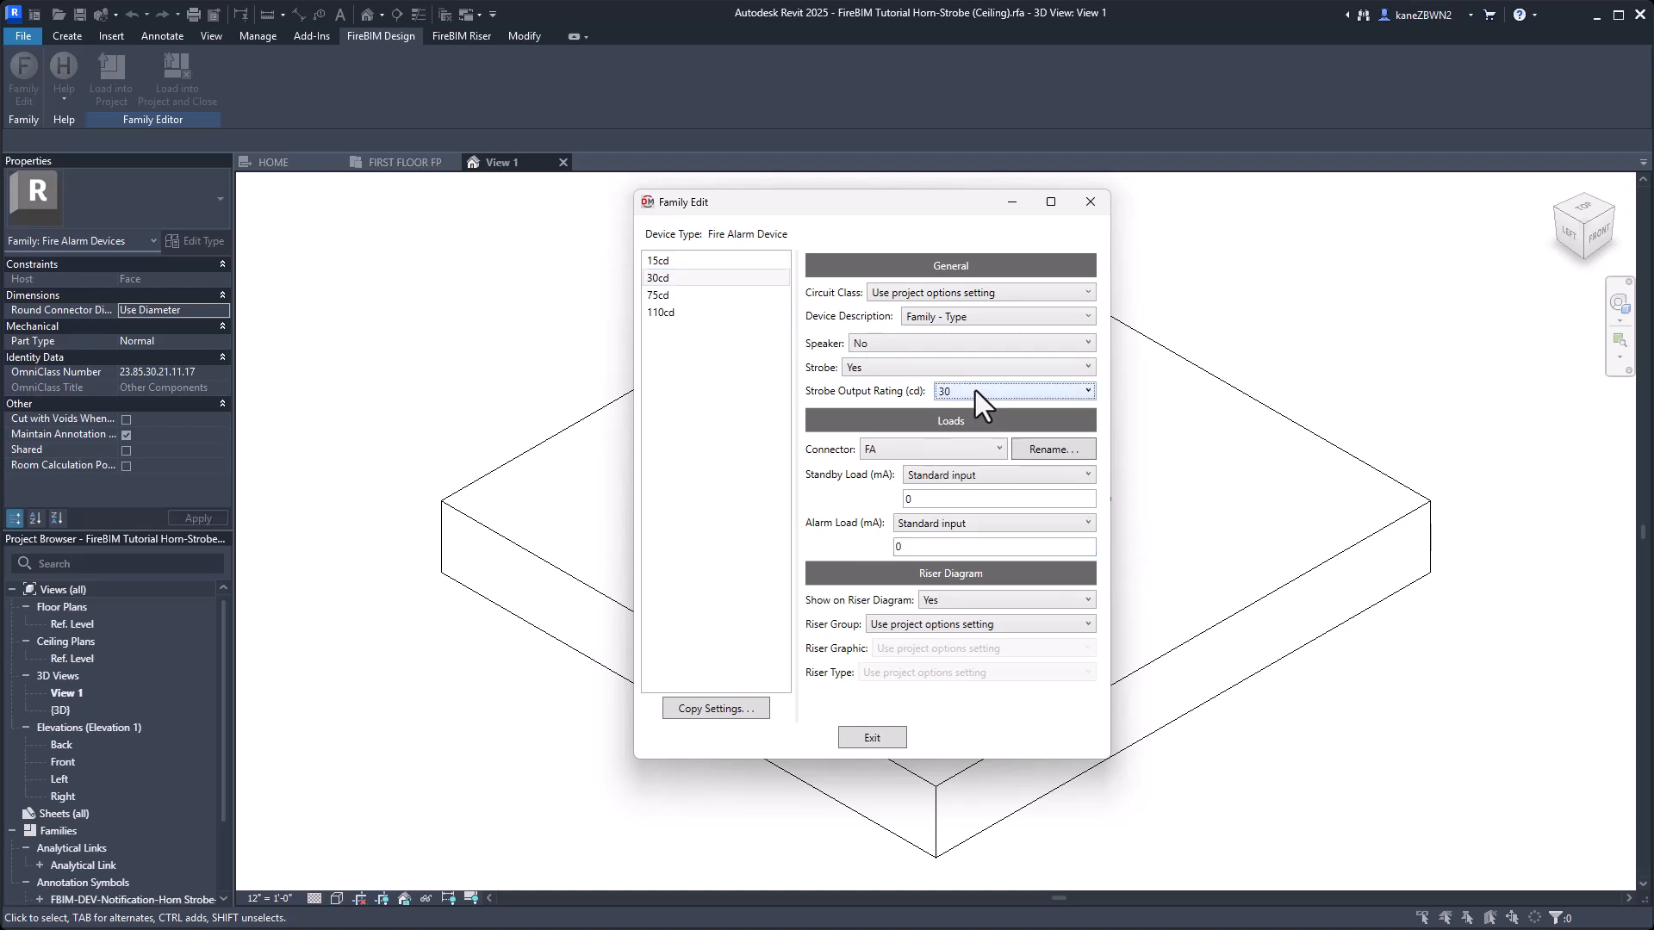
double_click(960, 548)
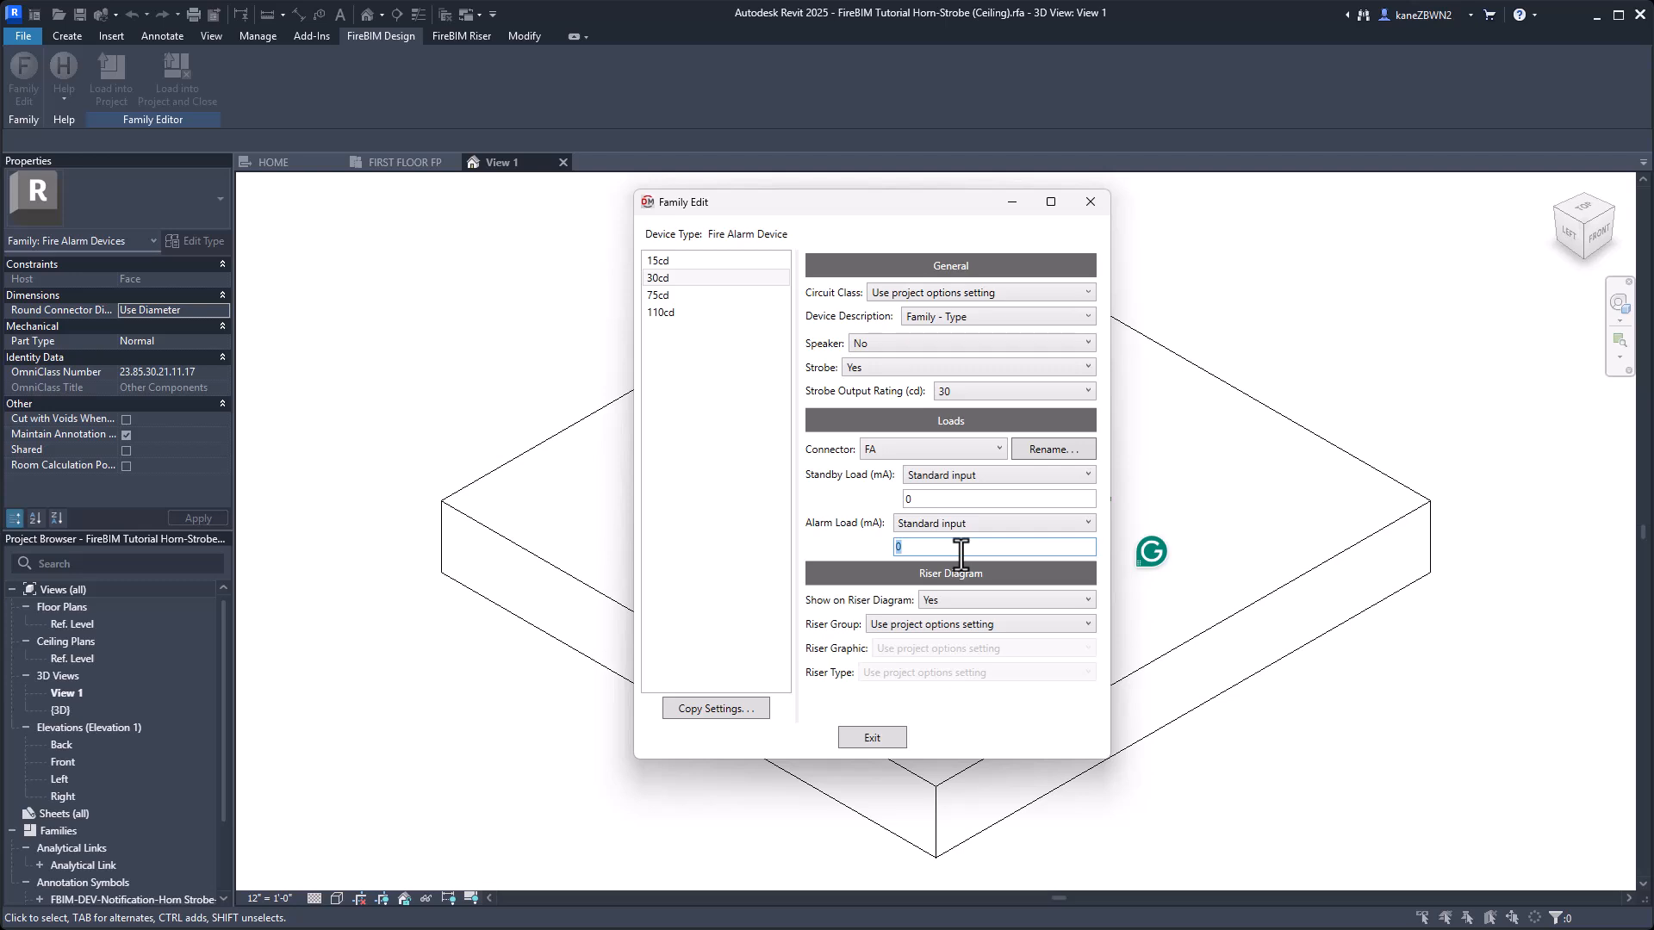
left_click(690, 295)
double_click(962, 548)
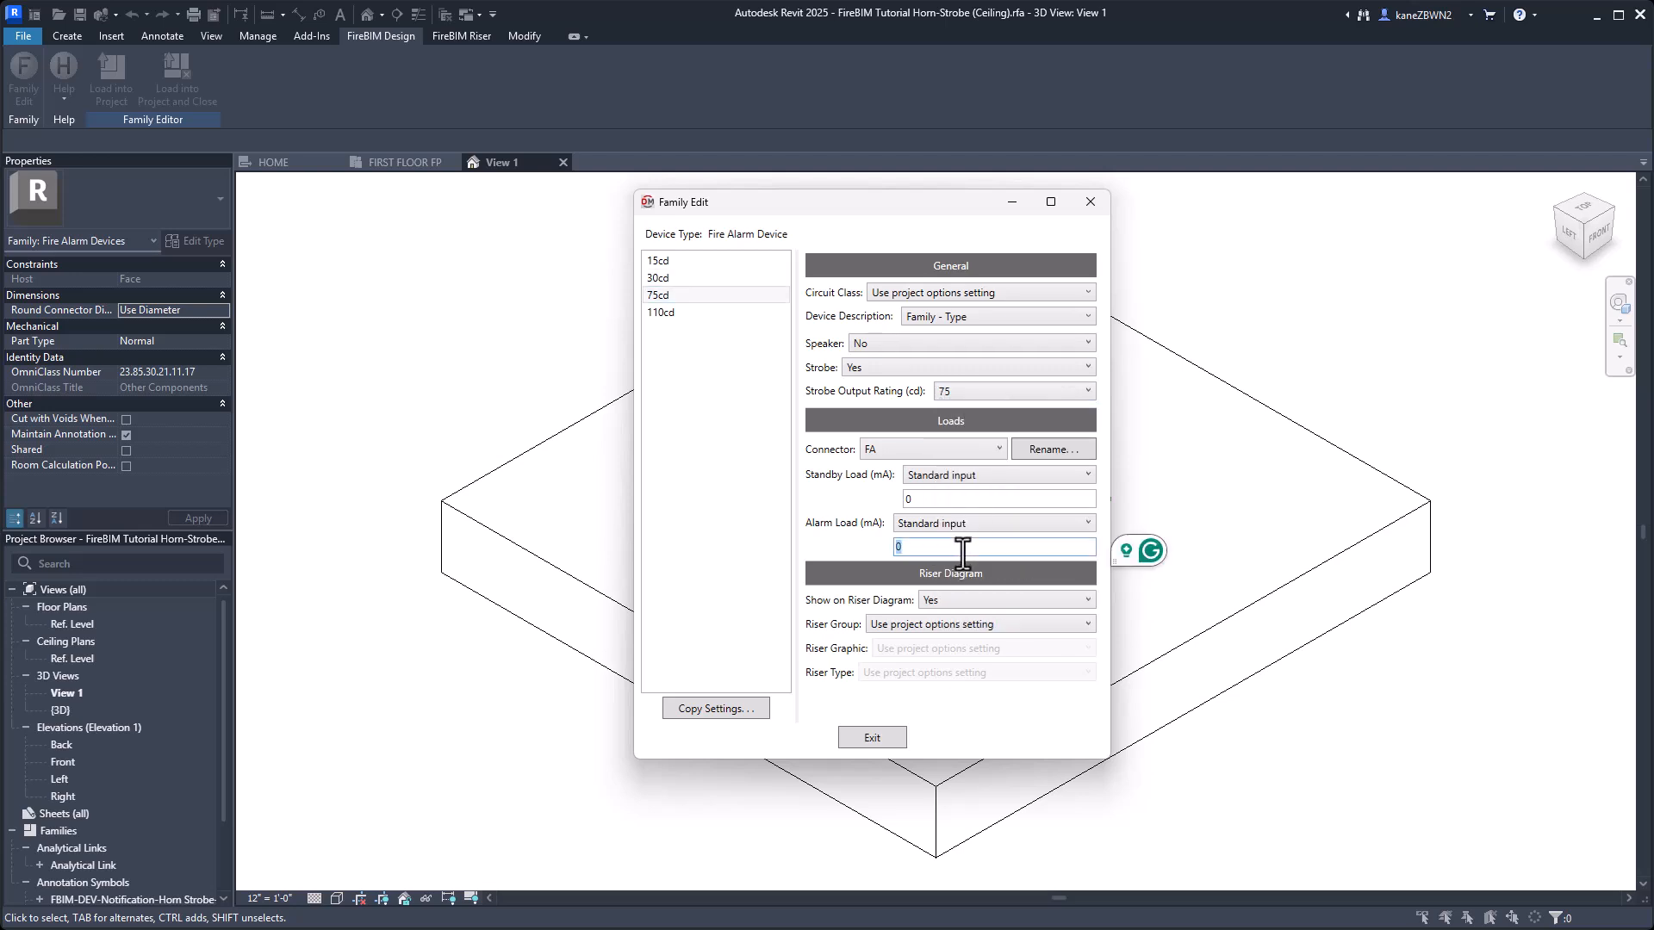
type("160")
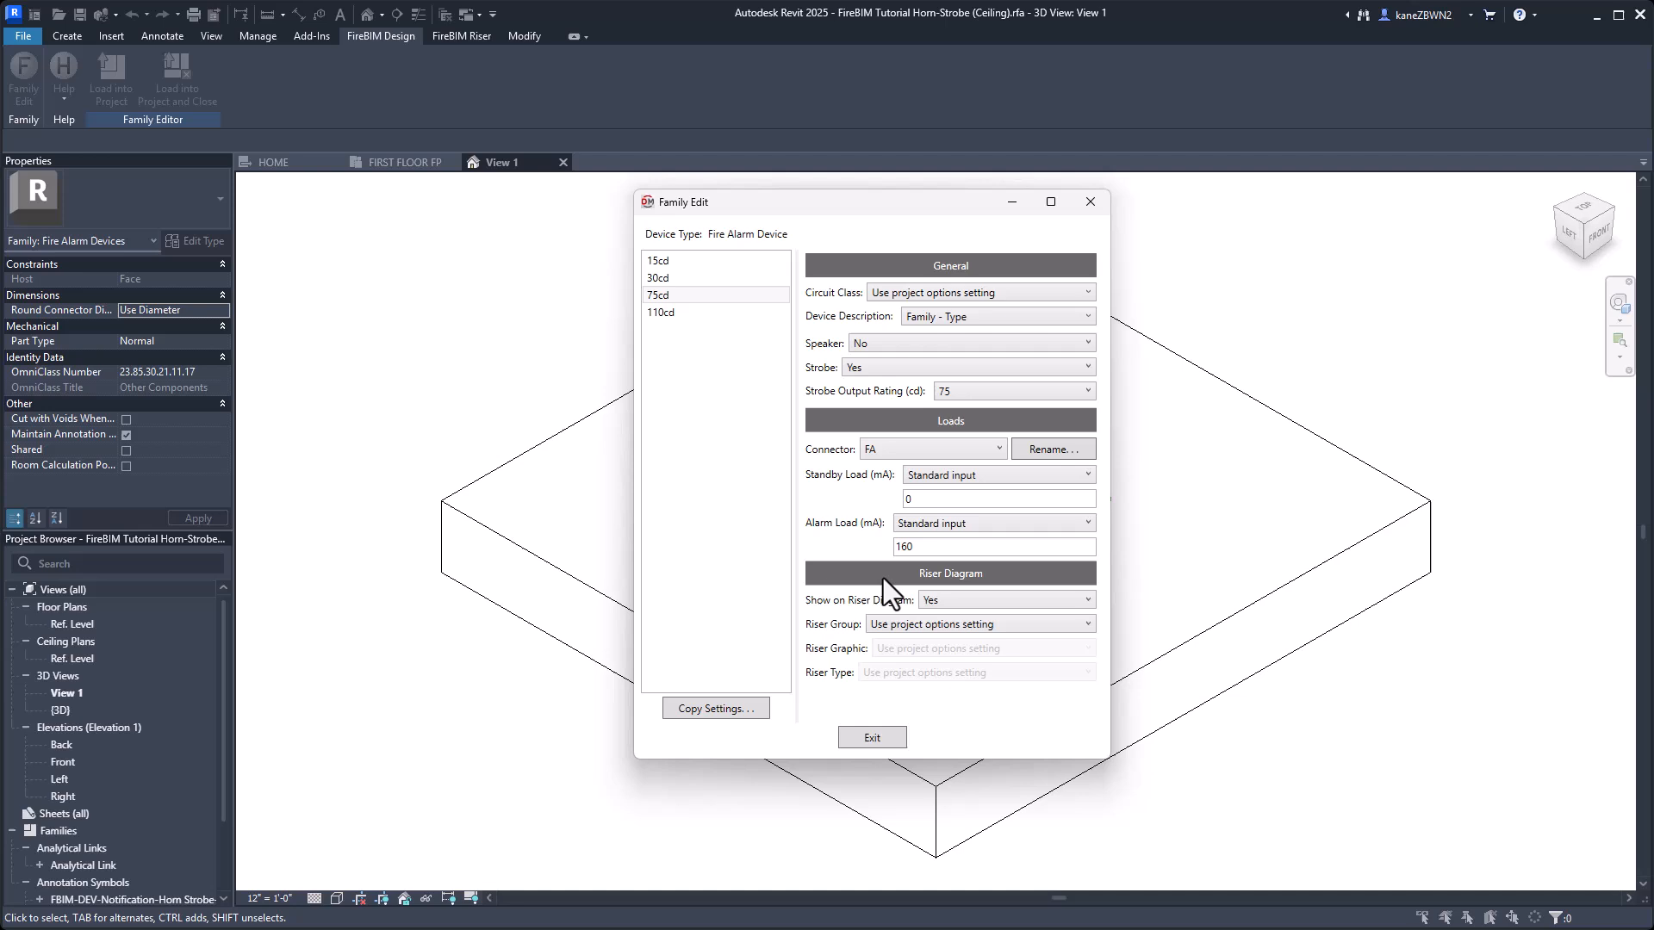
left_click(871, 737)
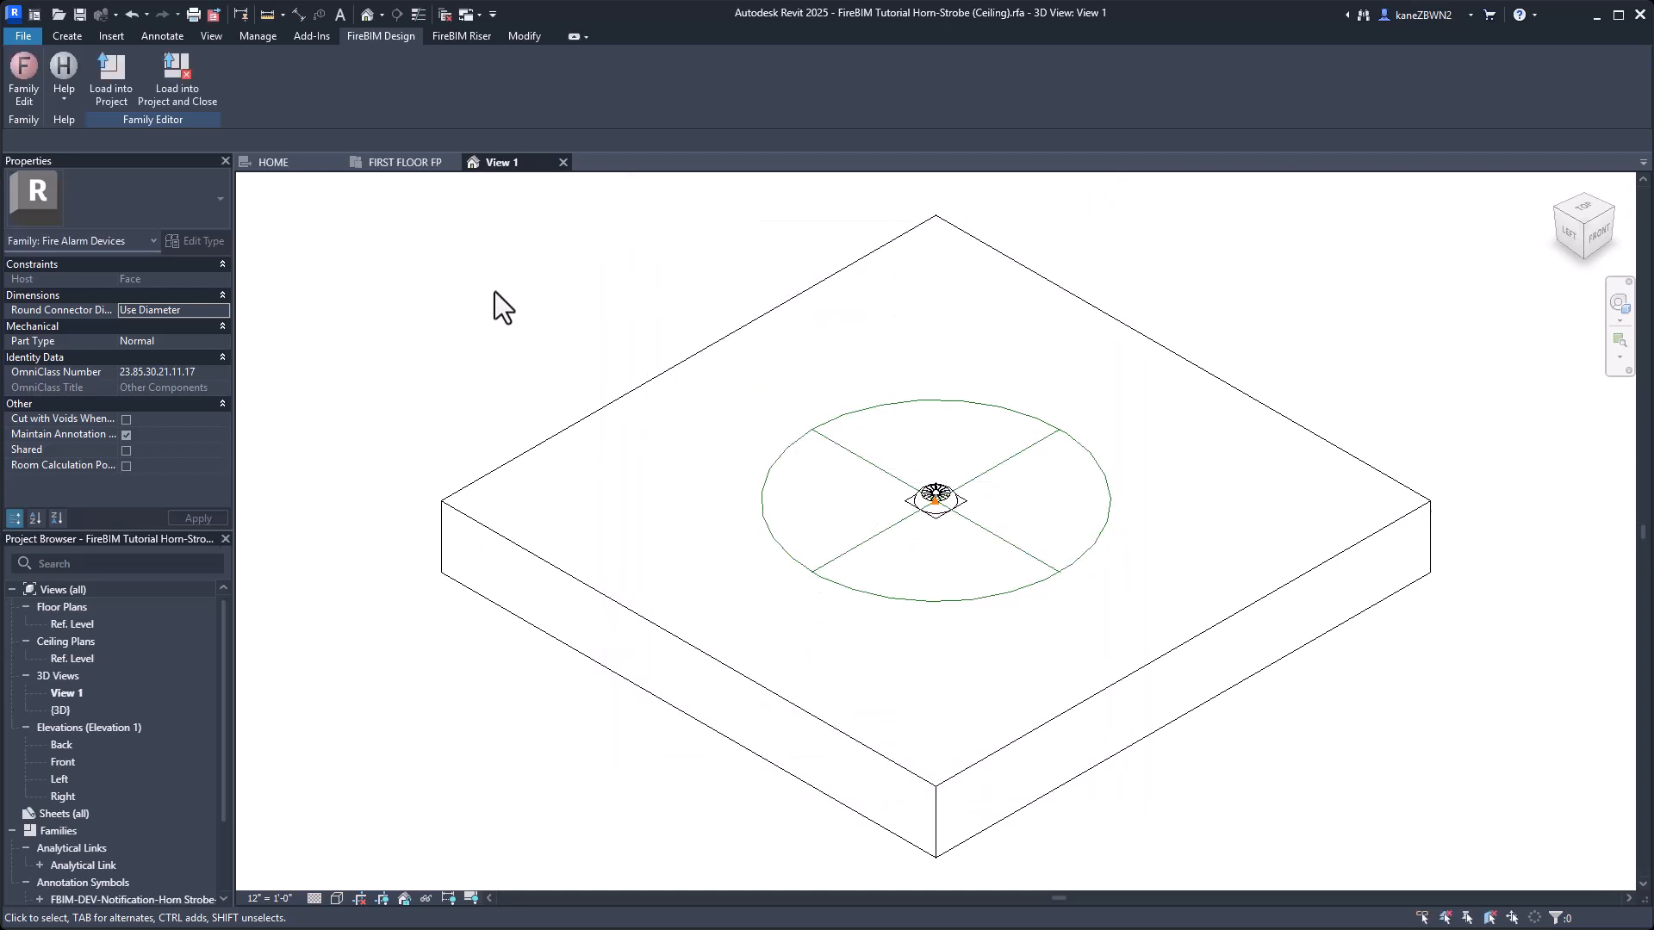
Load the horn-strobe family into the project and close it without saving, overwriting the existing version and its parameter values.
left_click(179, 75)
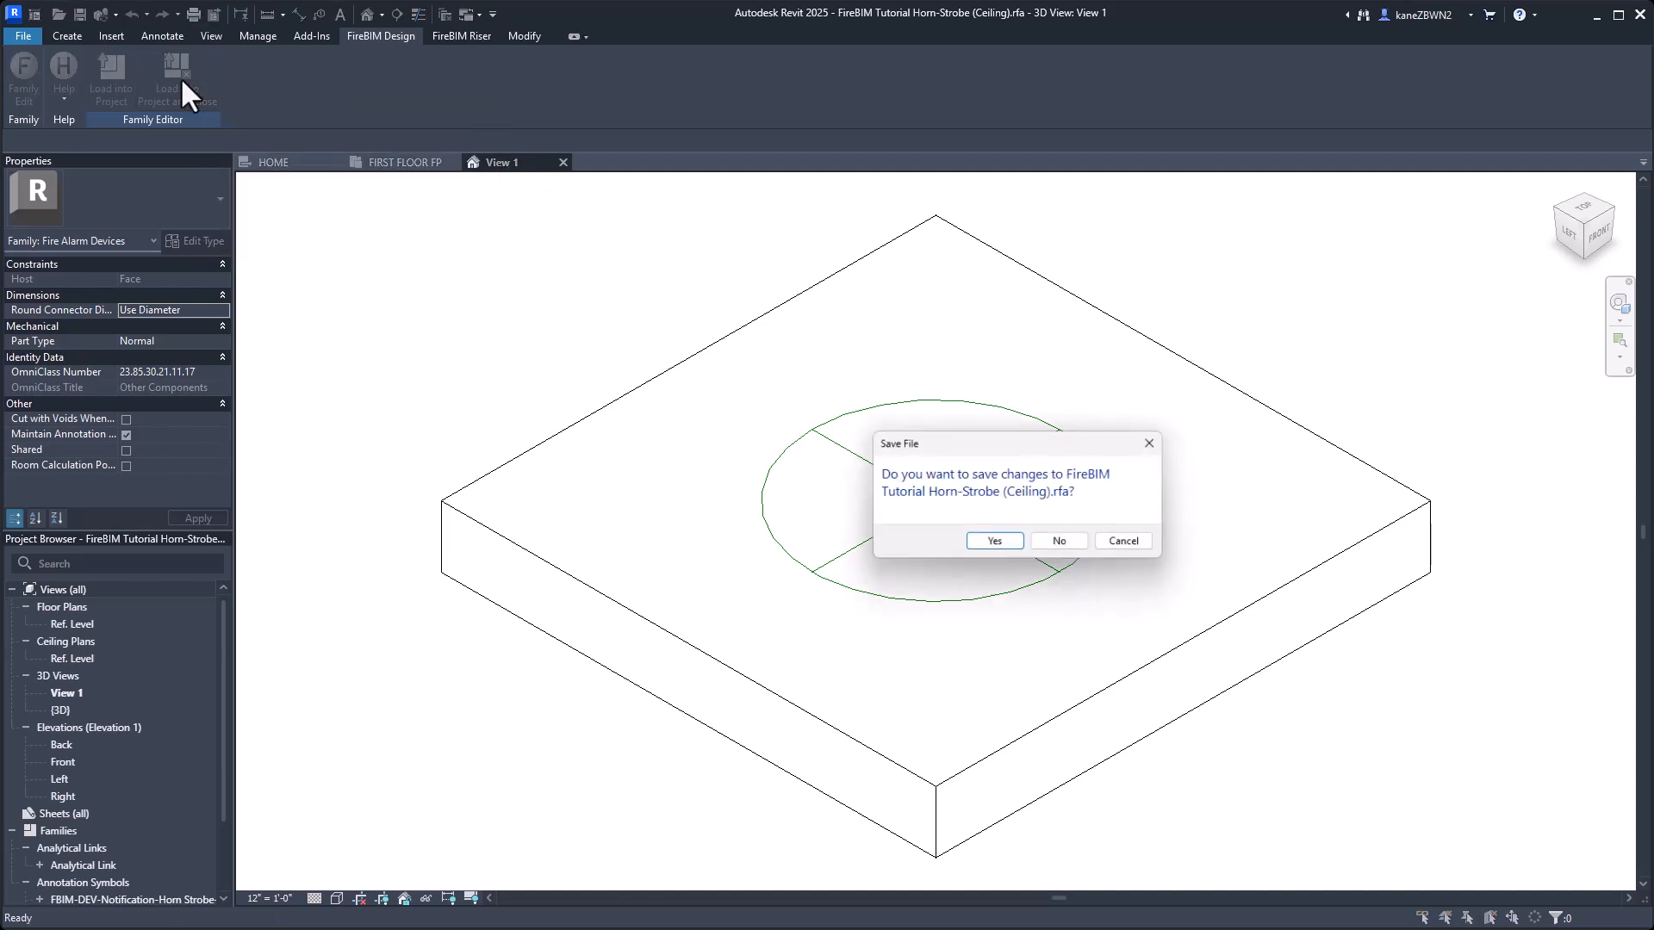
left_click(1063, 543)
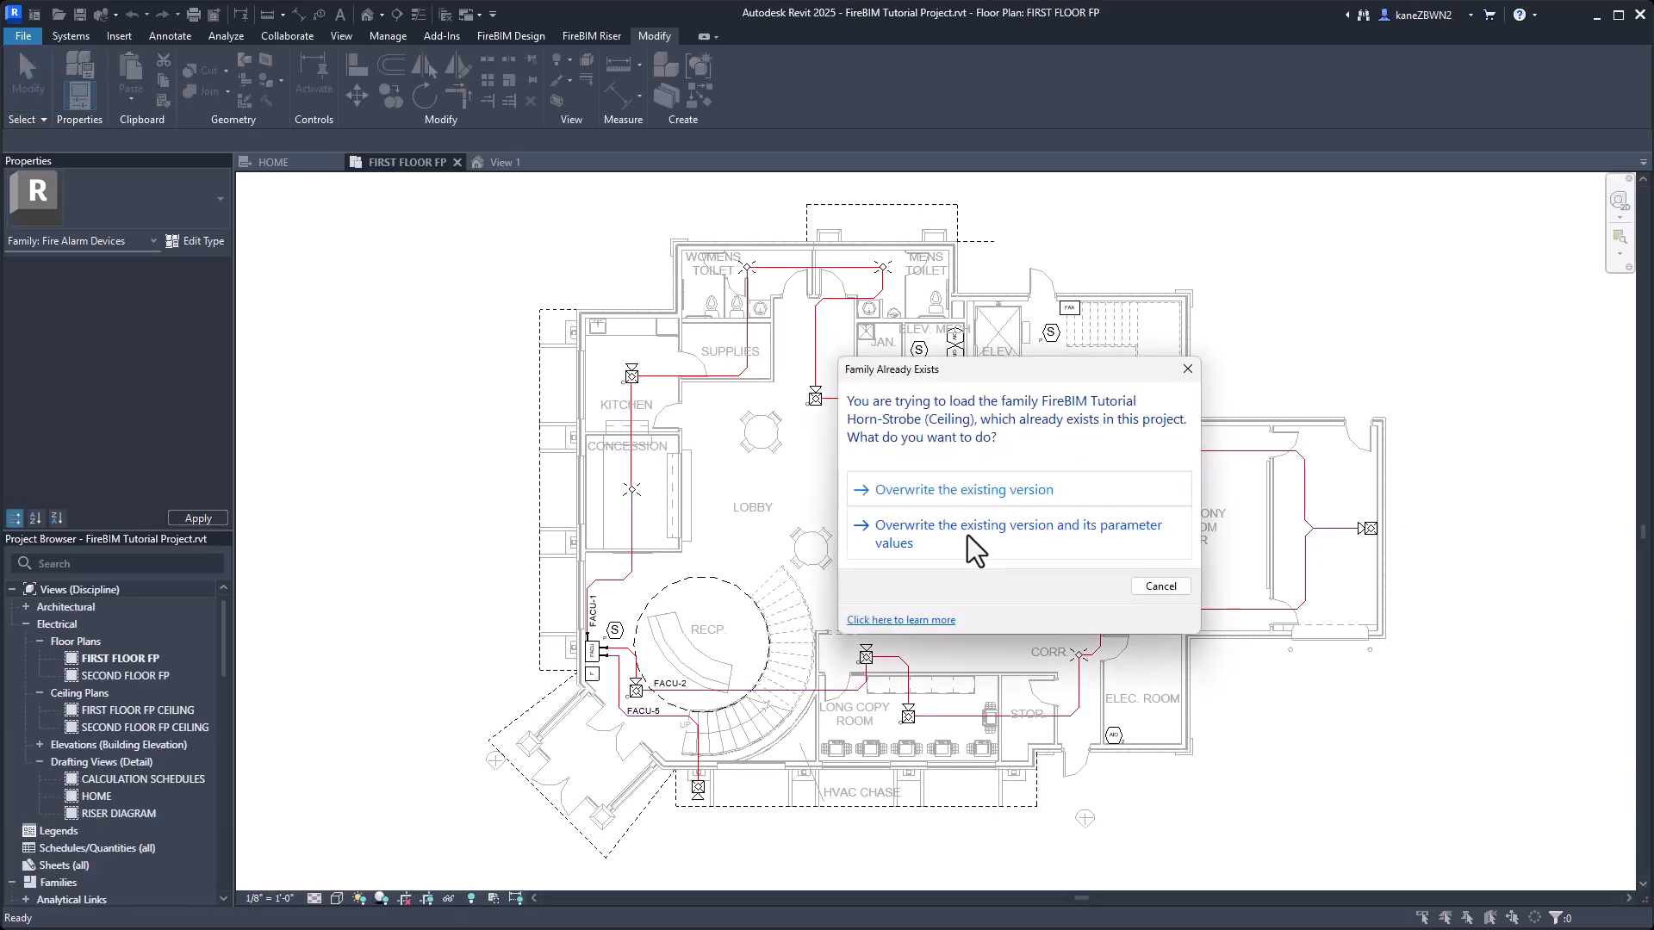
left_click(973, 543)
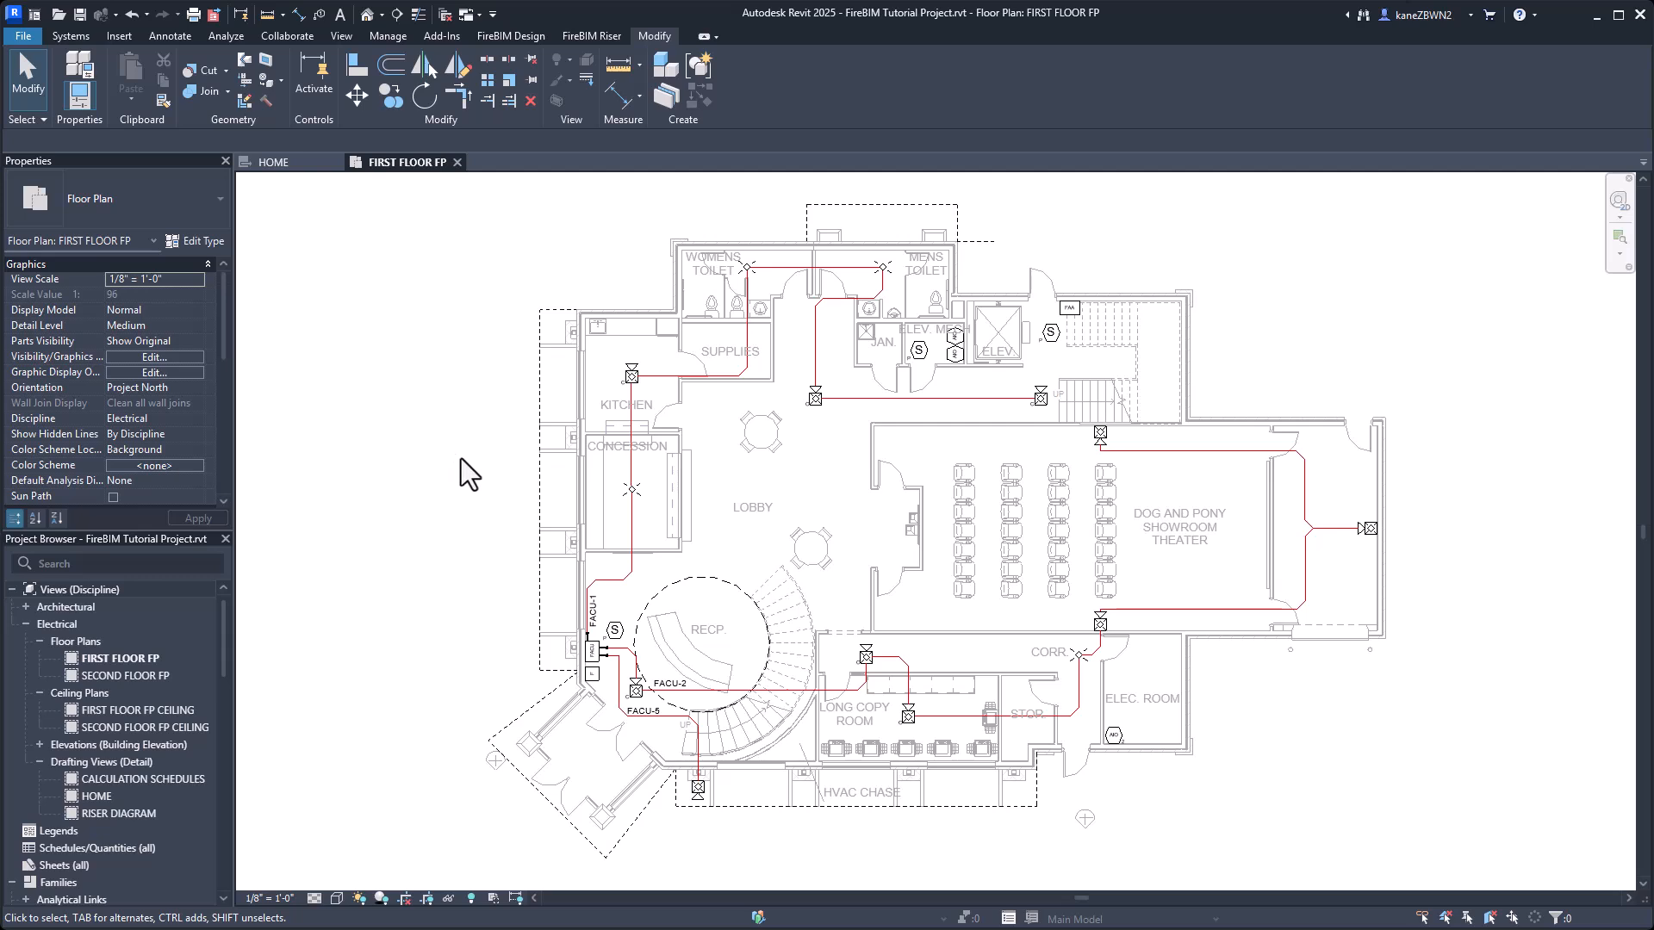
Open the family of the ceiling strobe in the concession room for editing and bring up Family Edit.
left_click(624, 493)
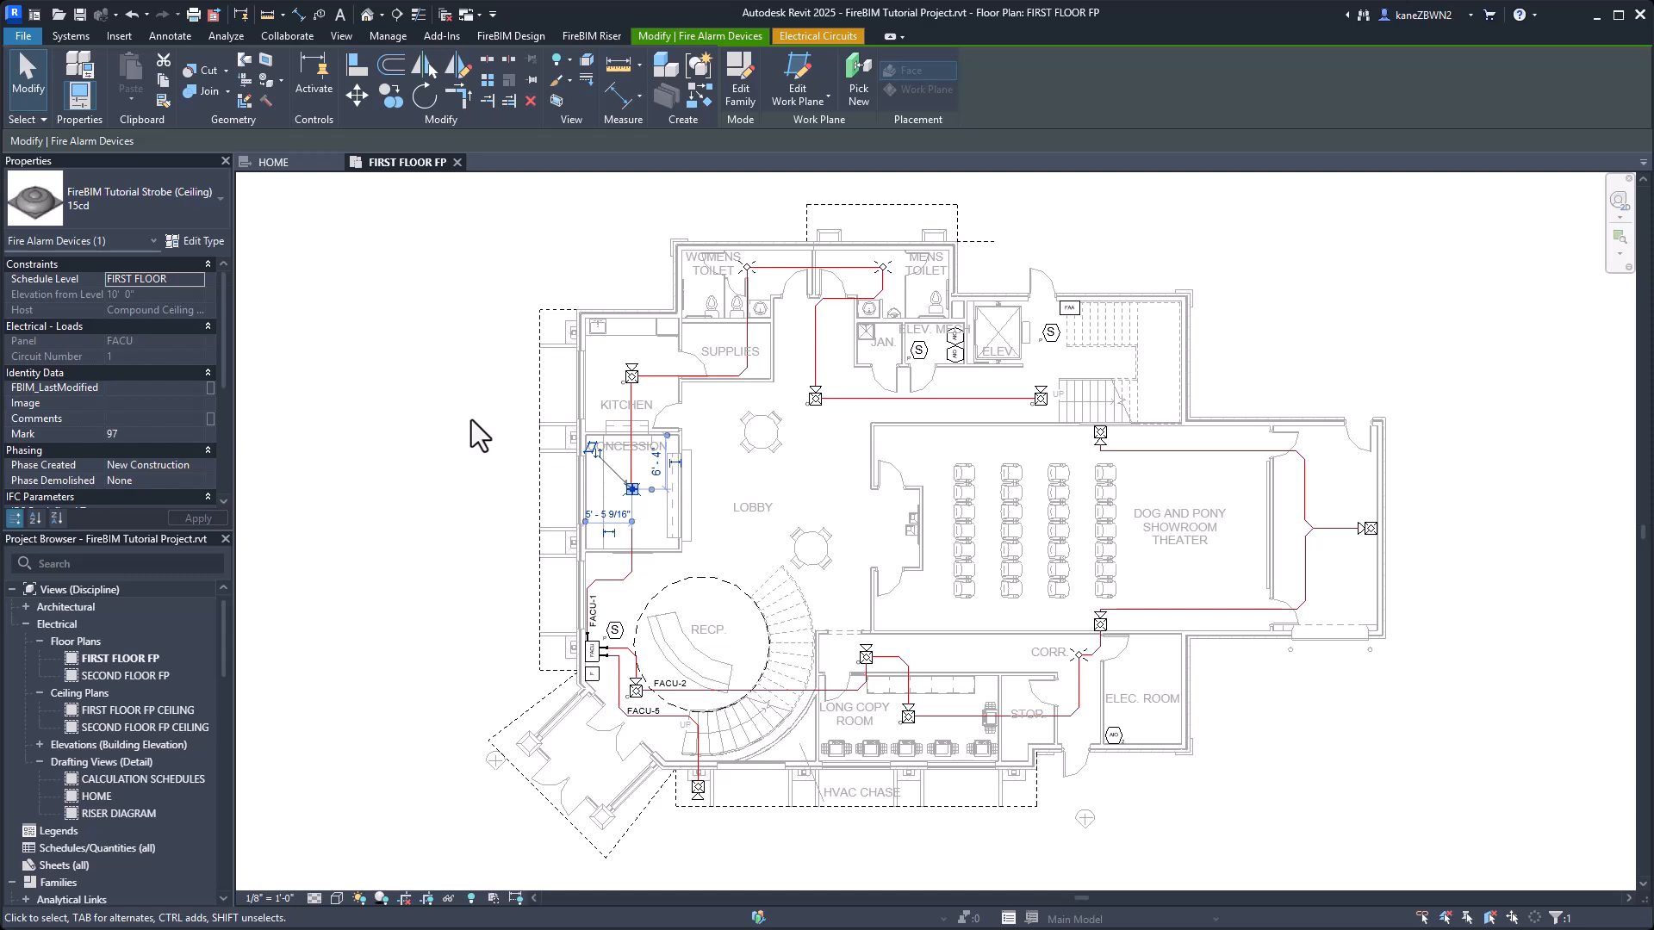
left_click(741, 86)
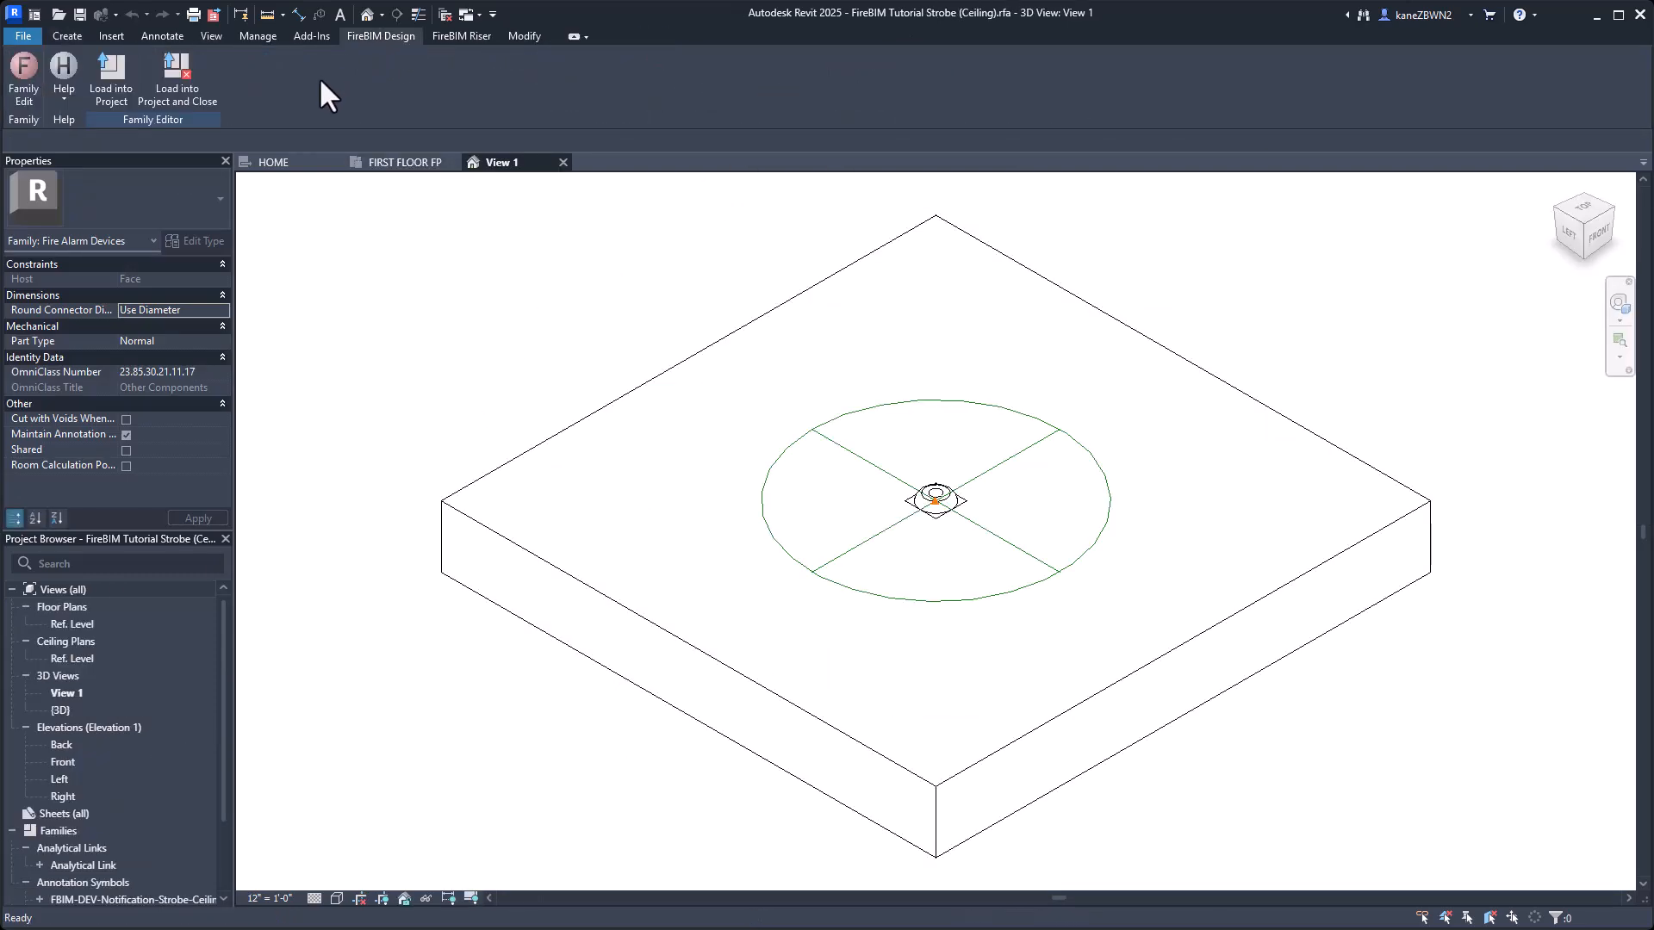
left_click(36, 80)
Set Strobe to Yes for all the ceiling strobe family's types at once.
left_click(705, 284)
key("ctrl+a")
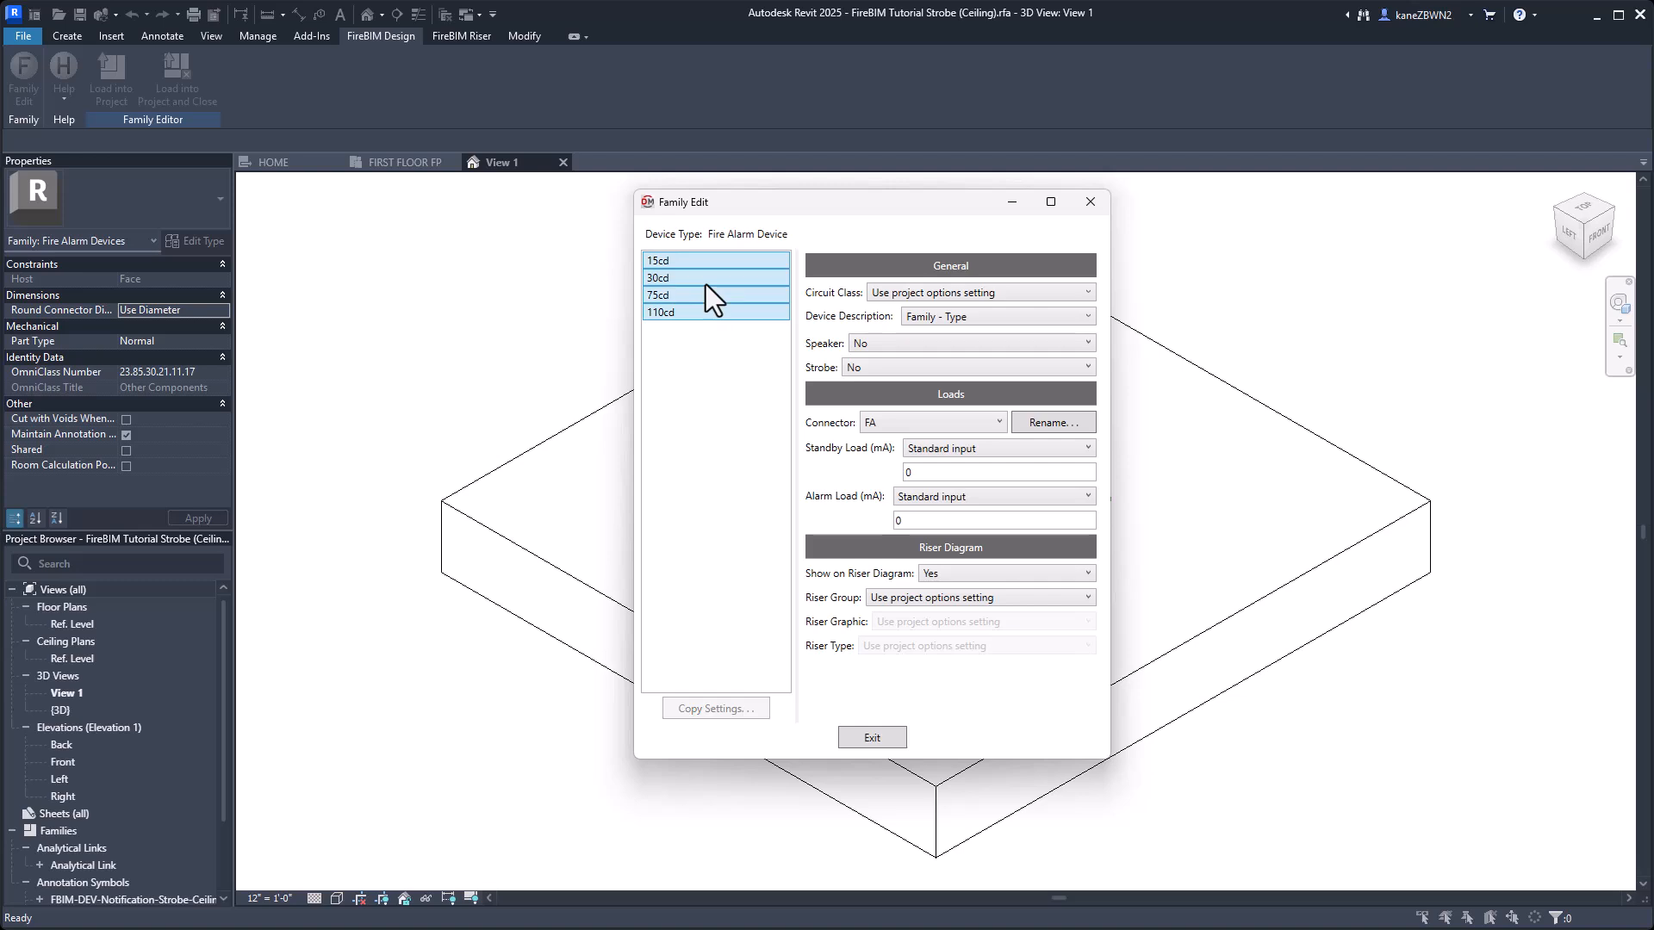
left_click(896, 369)
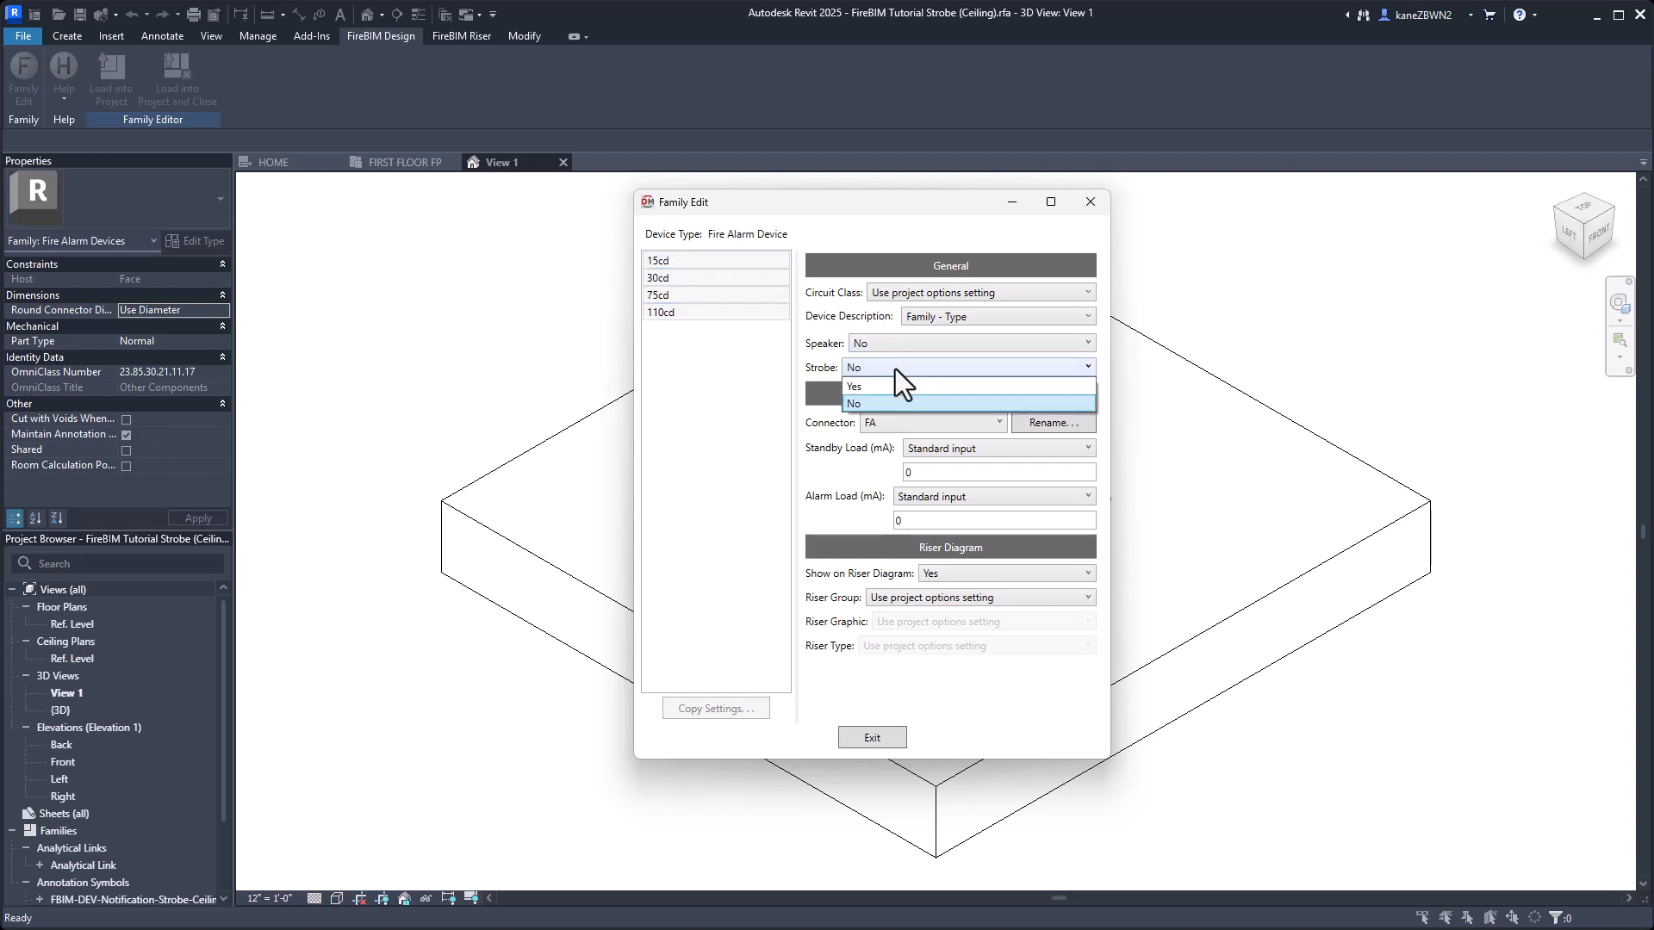
left_click(870, 387)
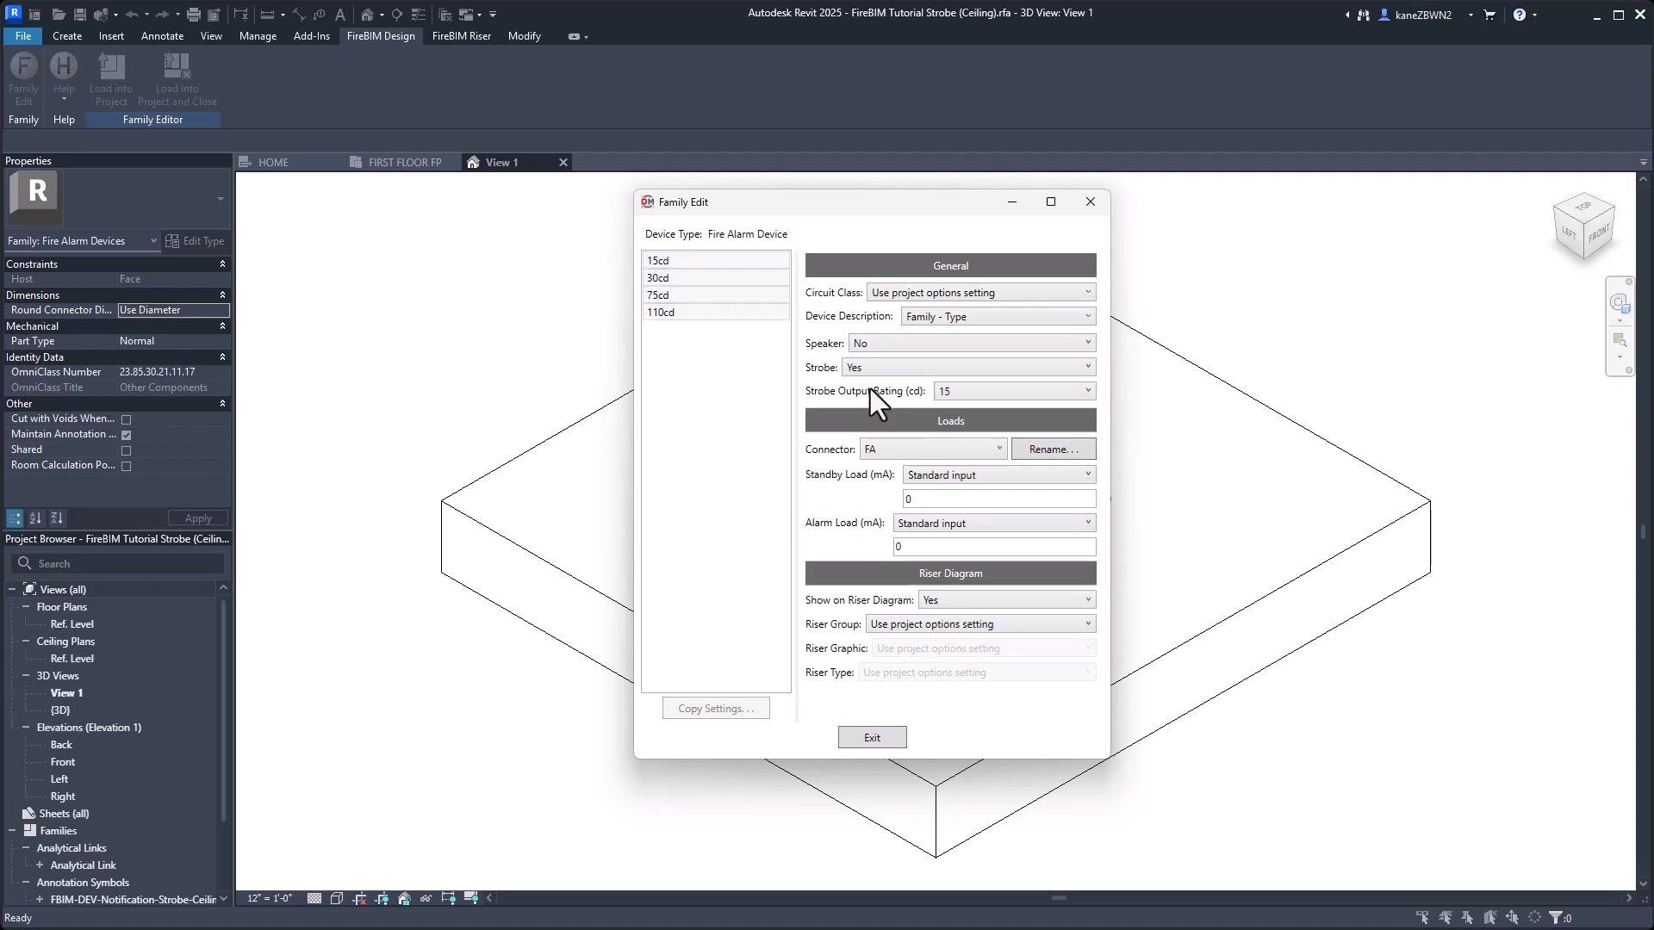
Enter the strobe types' standard alarm loads, including 90 mA for 15cd and 110 mA for 30cd, and close Family Edit.
left_click(680, 262)
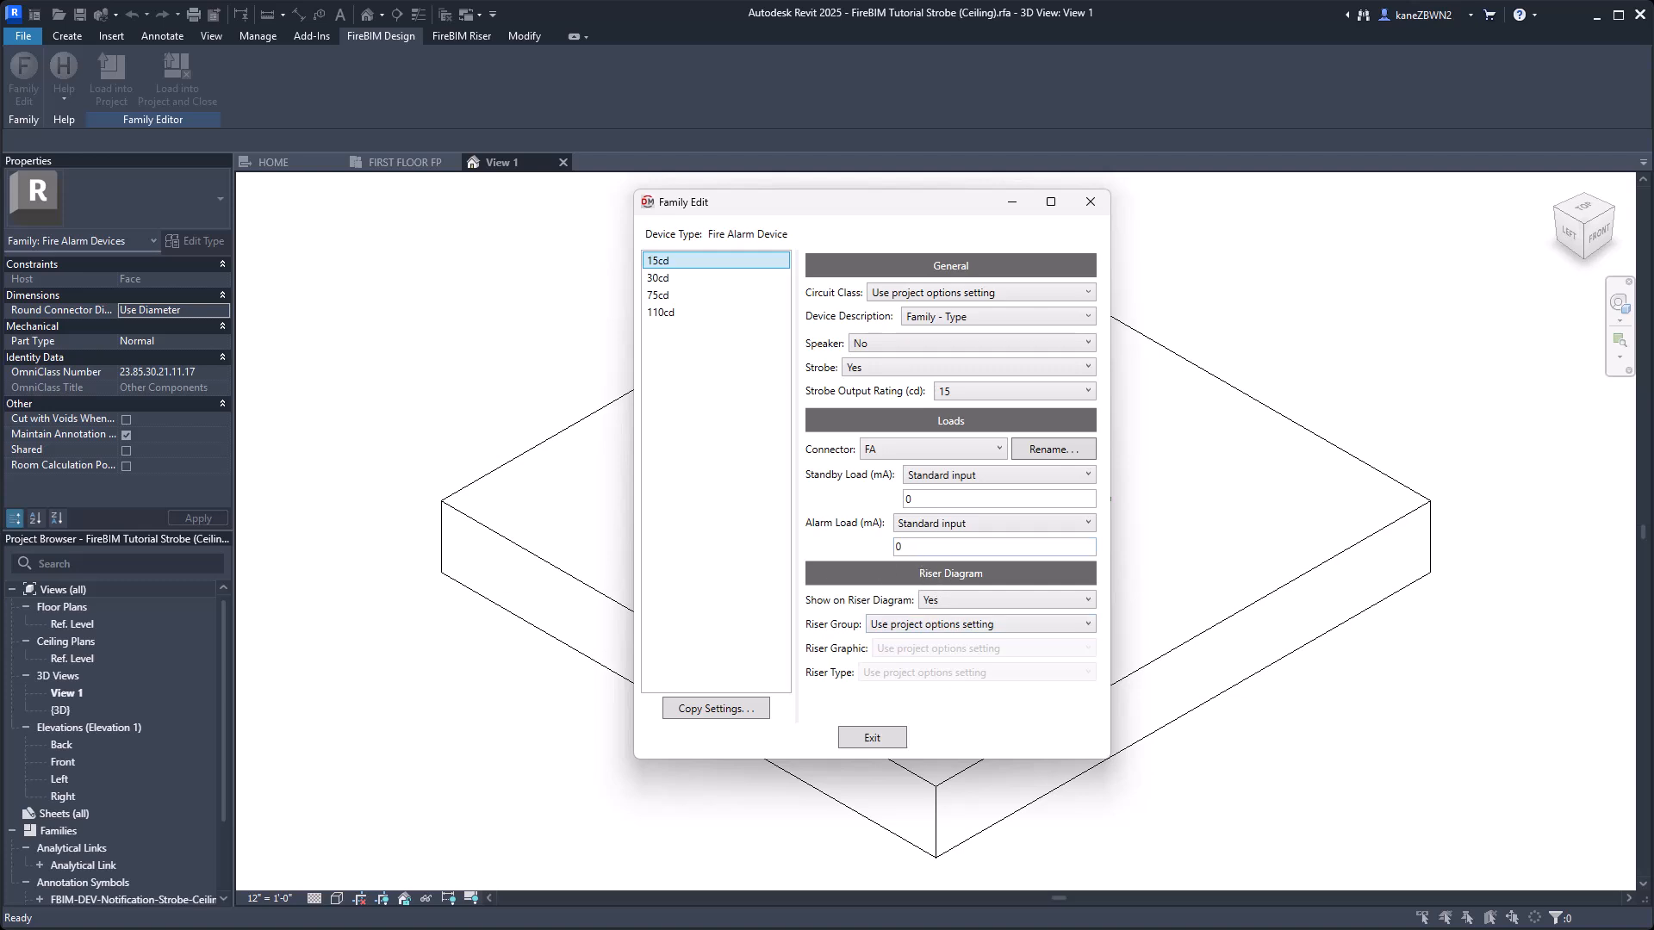
double_click(972, 546)
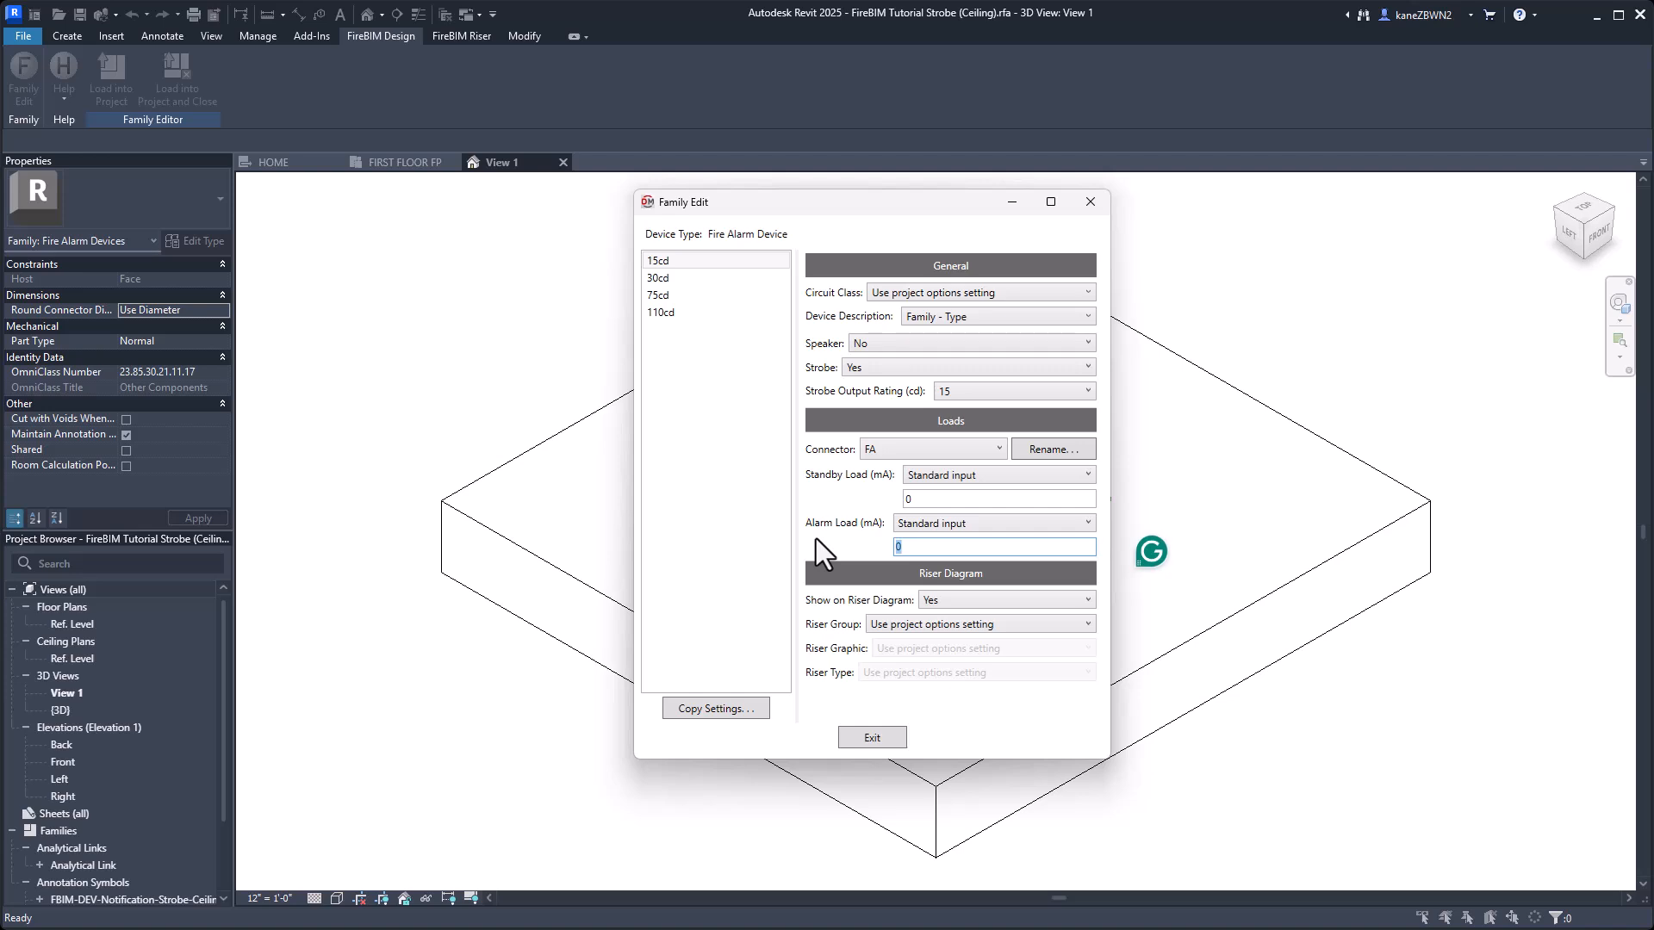
type("90")
key("Return")
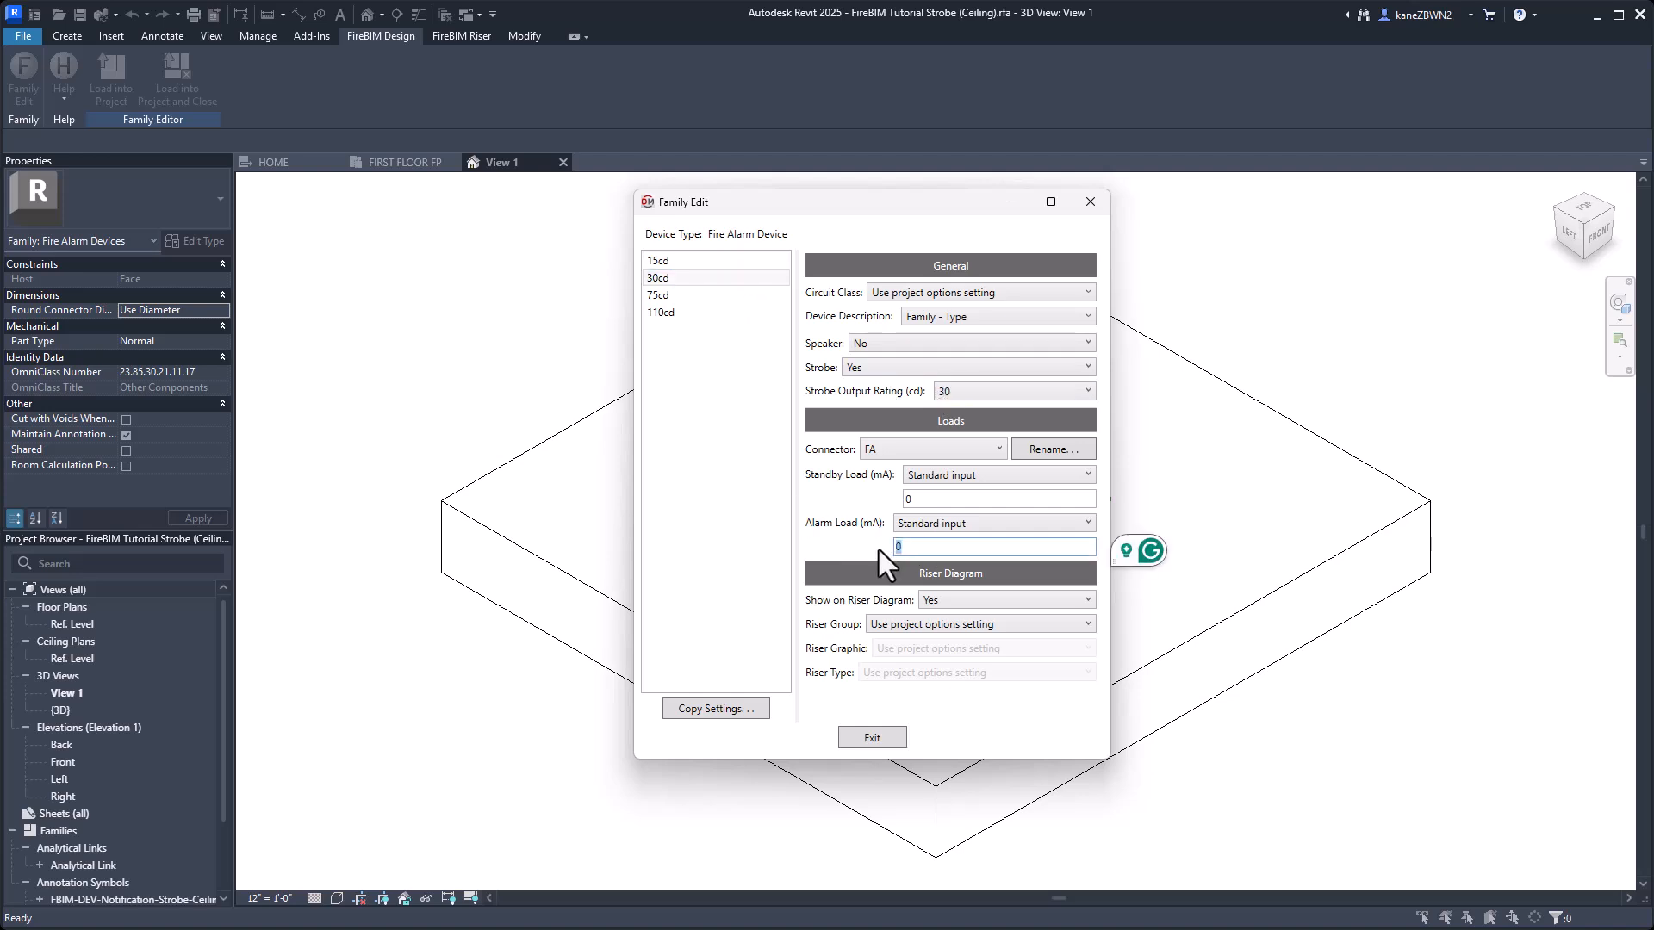
type("110")
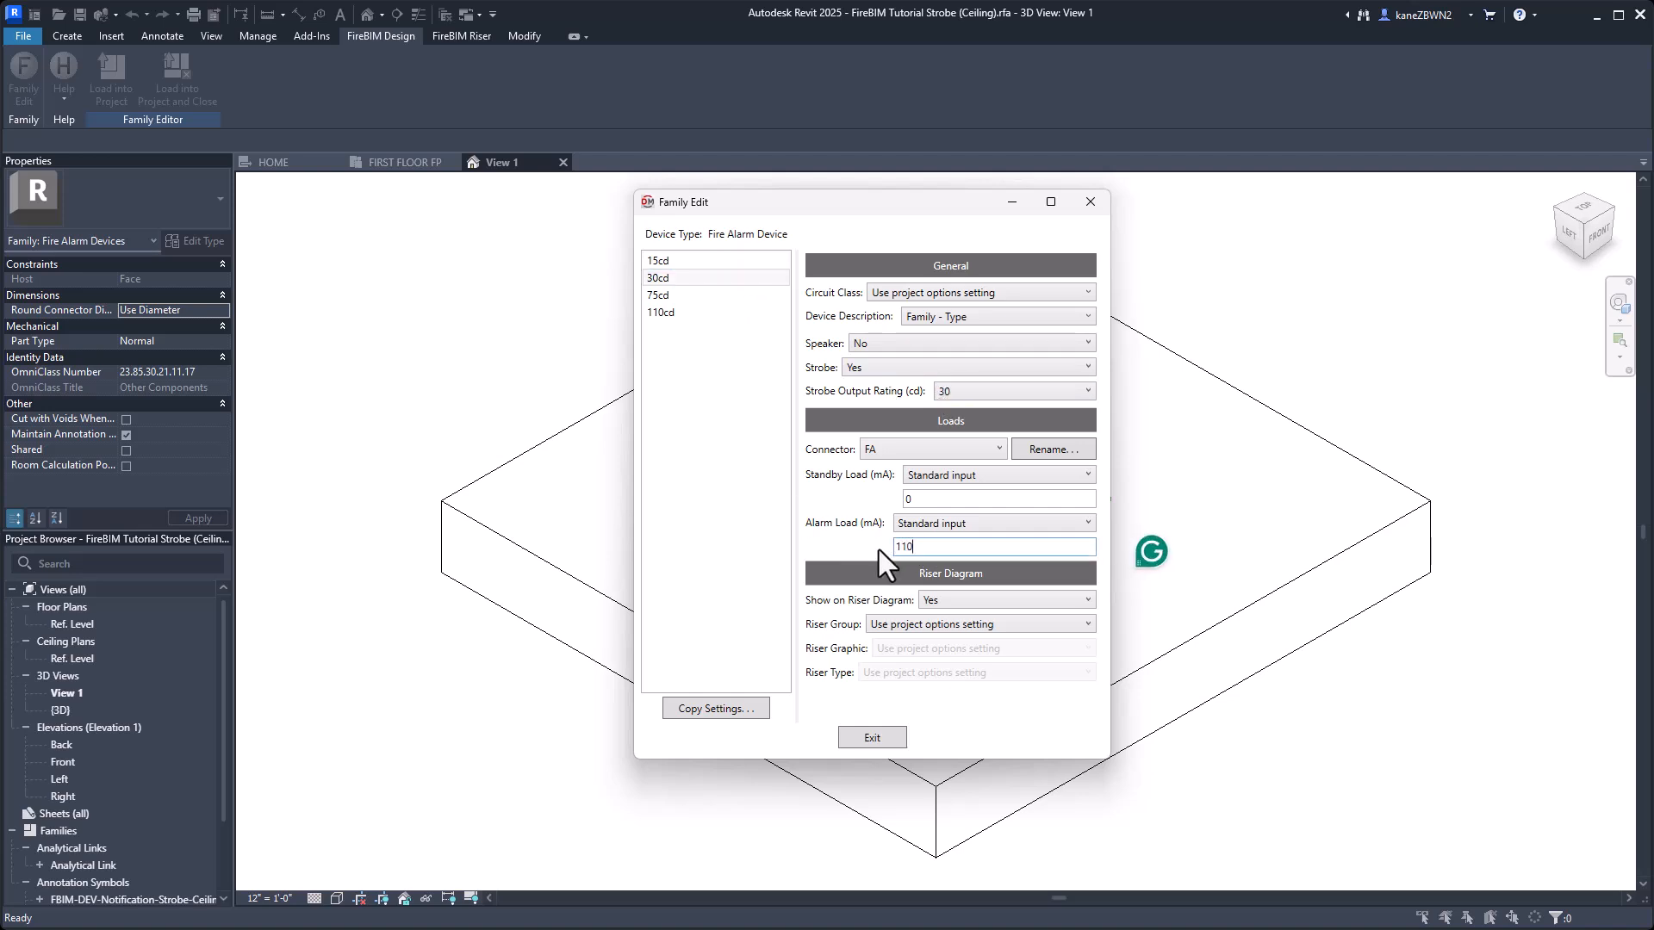
left_click(727, 298)
type("1")
left_click(883, 736)
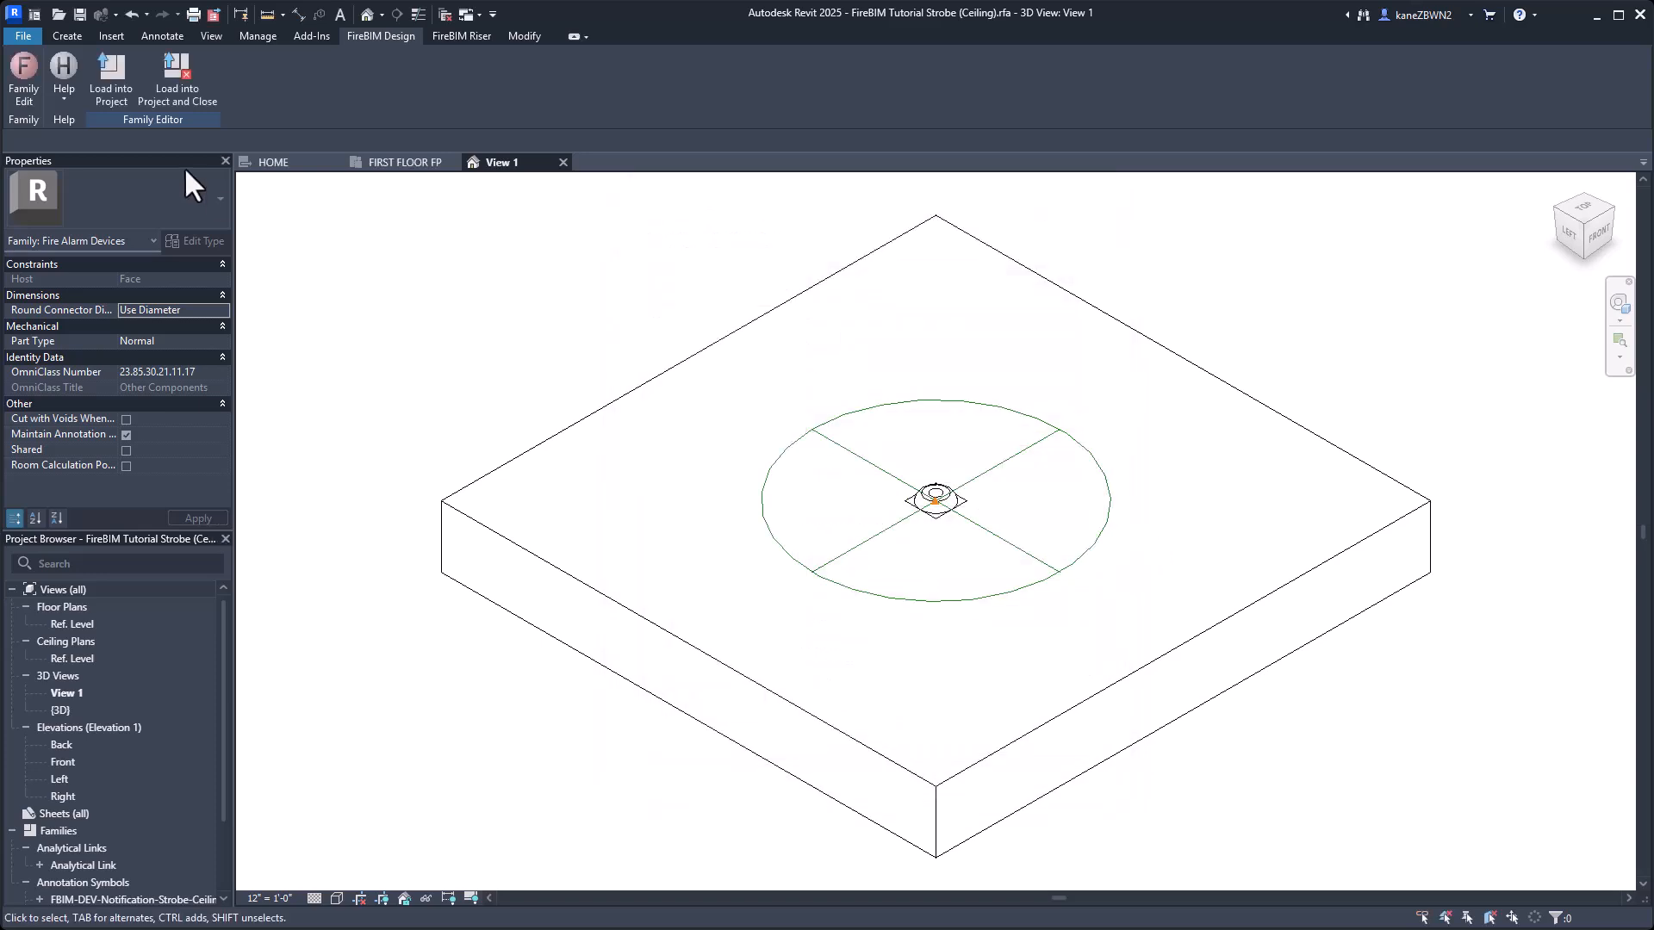
Load the ceiling strobe family into the project and close it without saving, overwriting the existing version and its parameter values.
left_click(191, 85)
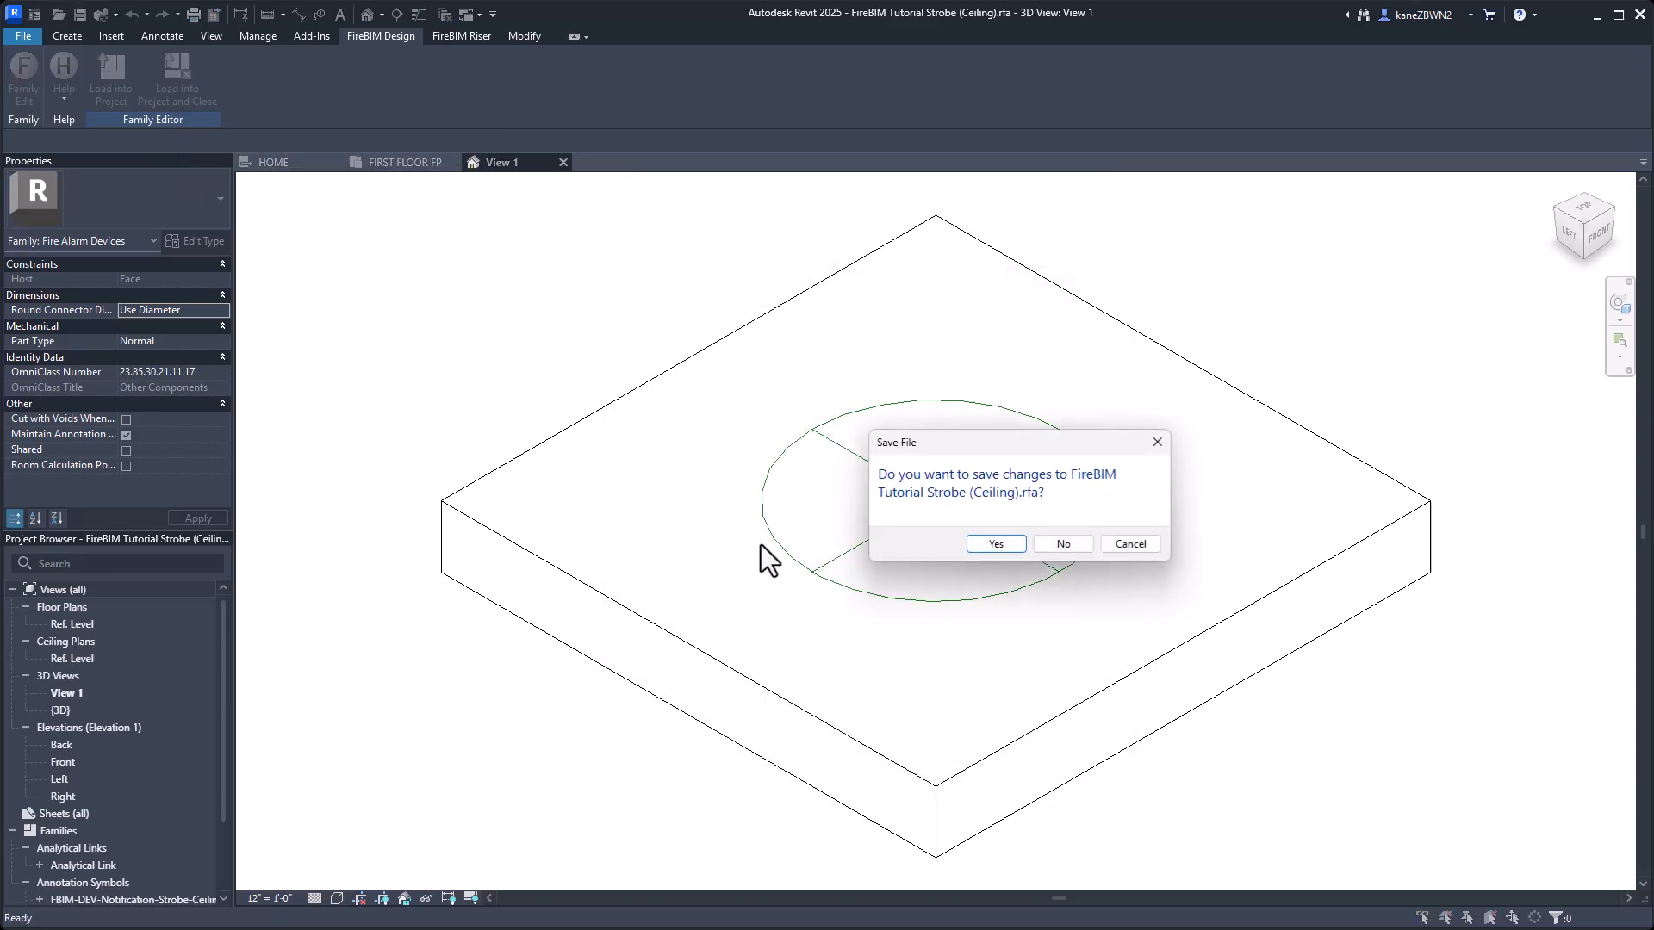
left_click(1068, 546)
left_click(982, 536)
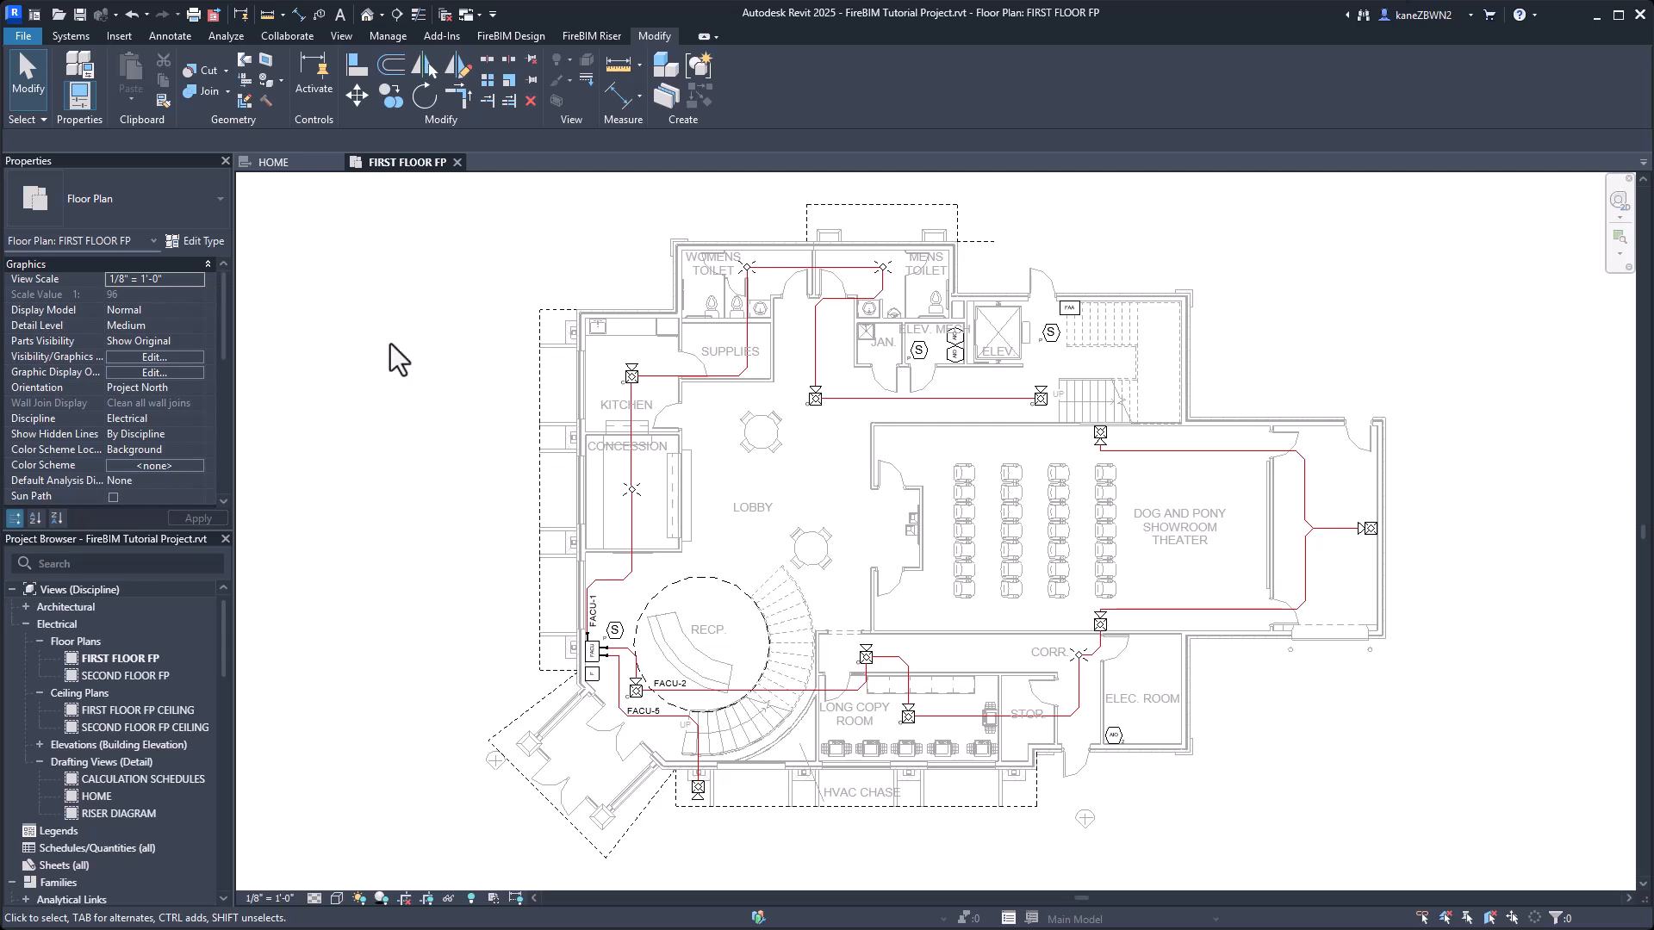
Add a Main Circuit Board load to the FACU in Panel Edit with 170 mA standby, 360 mA alarm and quantity 1.
left_click(511, 35)
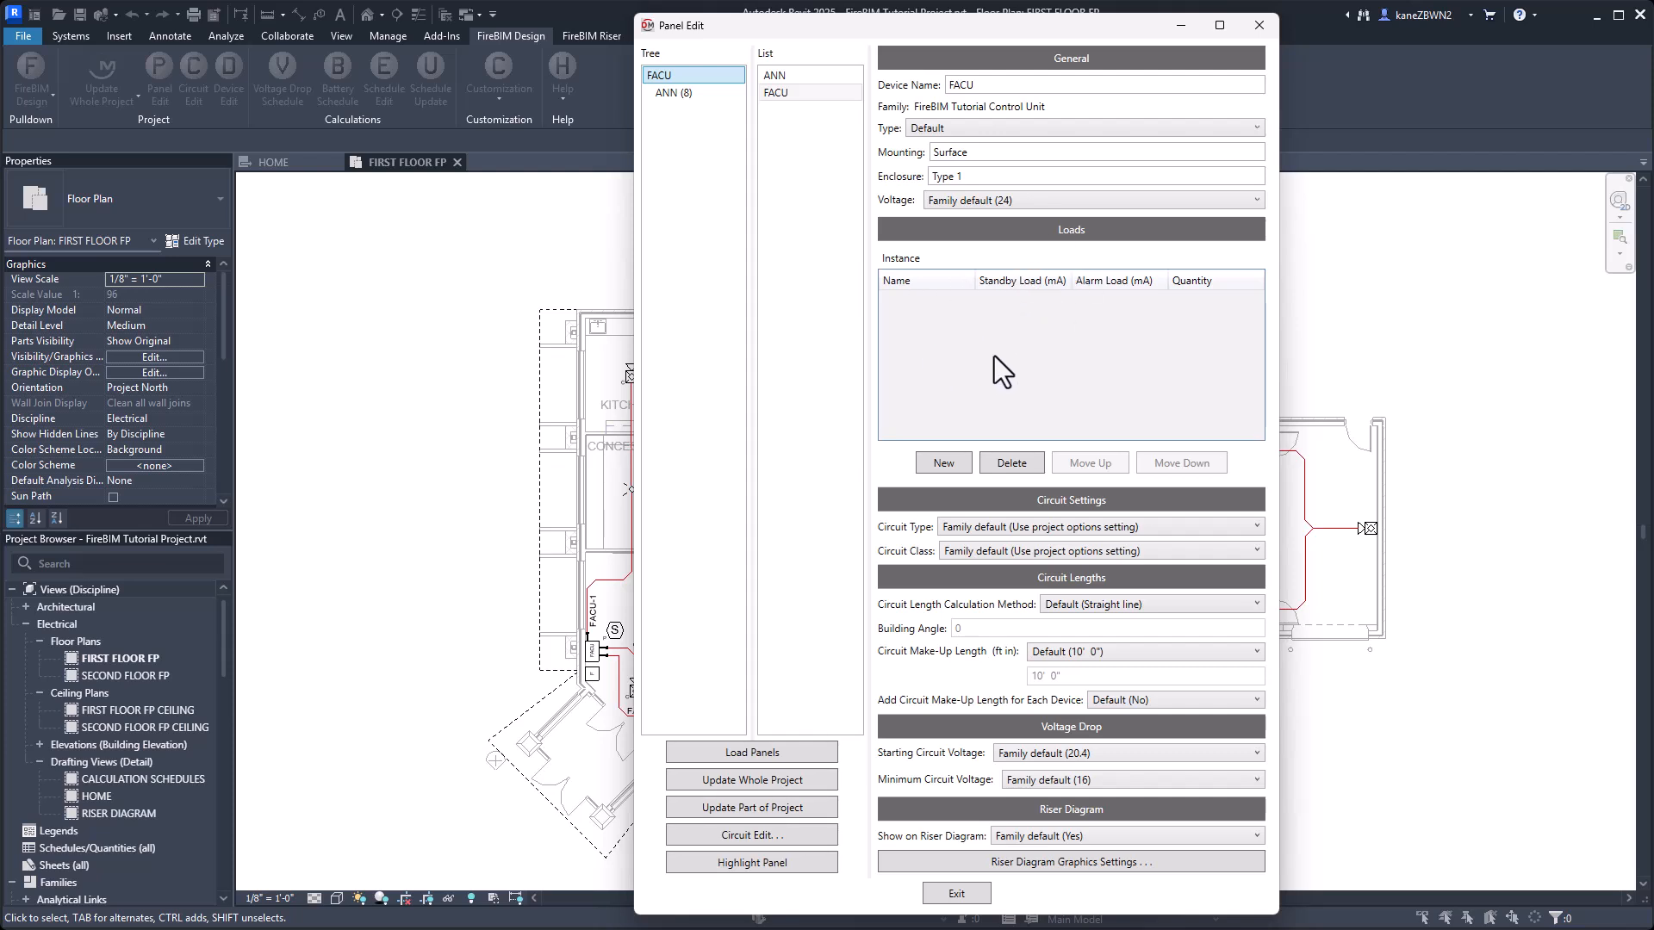
left_click(947, 463)
left_click(942, 299)
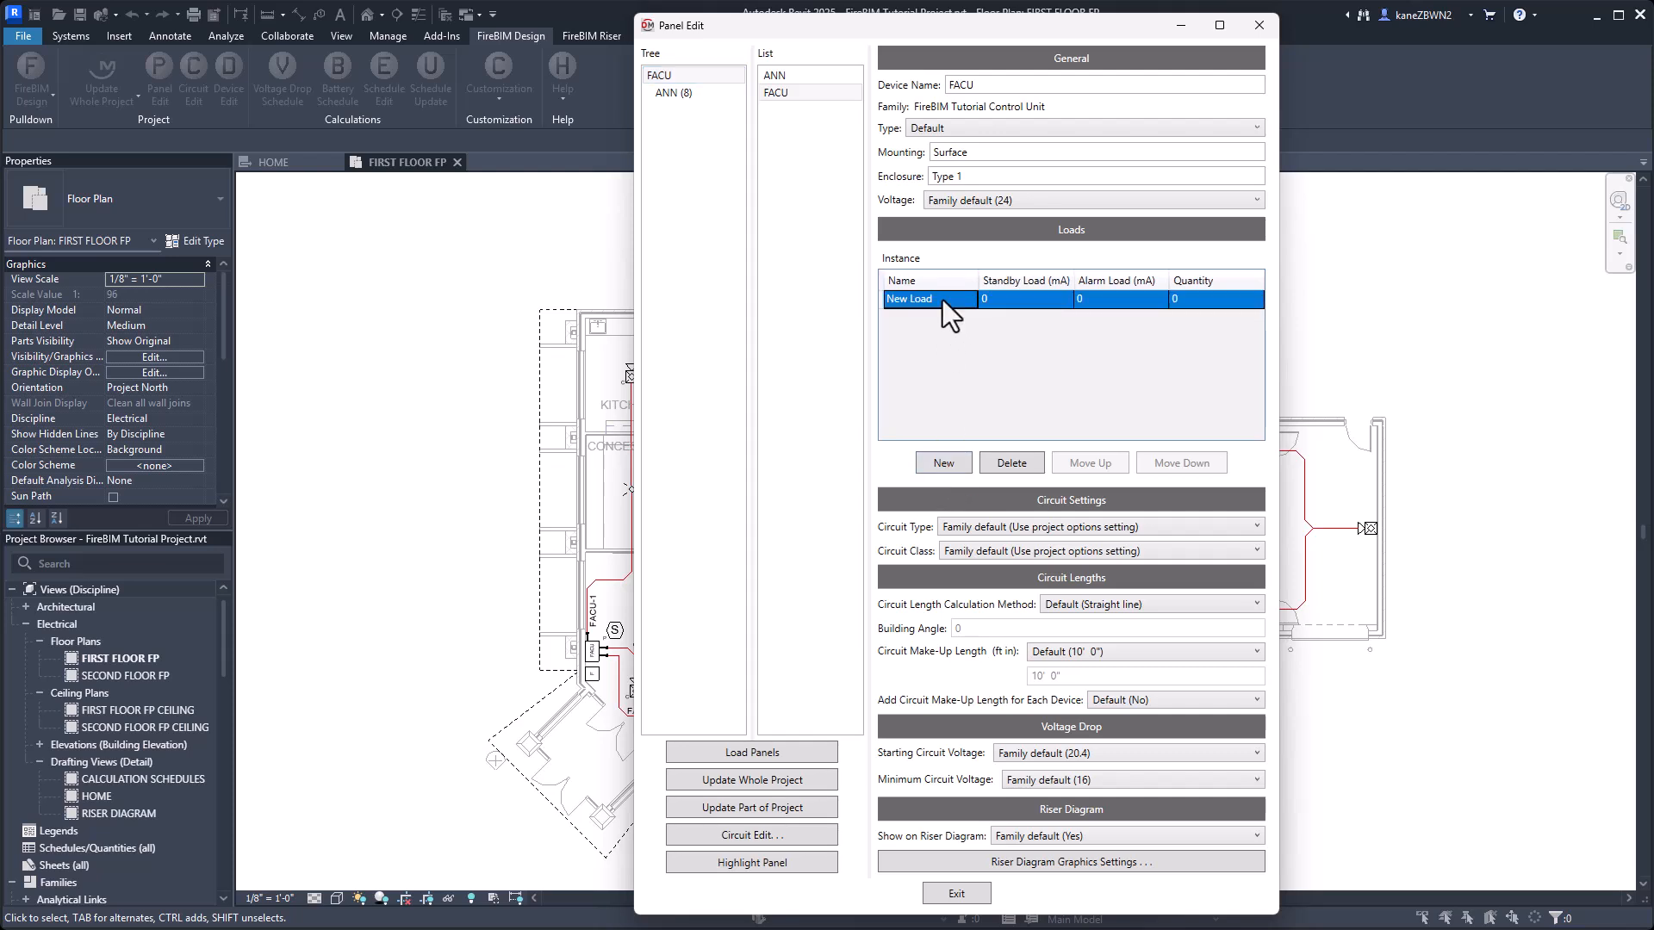
type("Main Circuit Board")
key("Tab")
type("170")
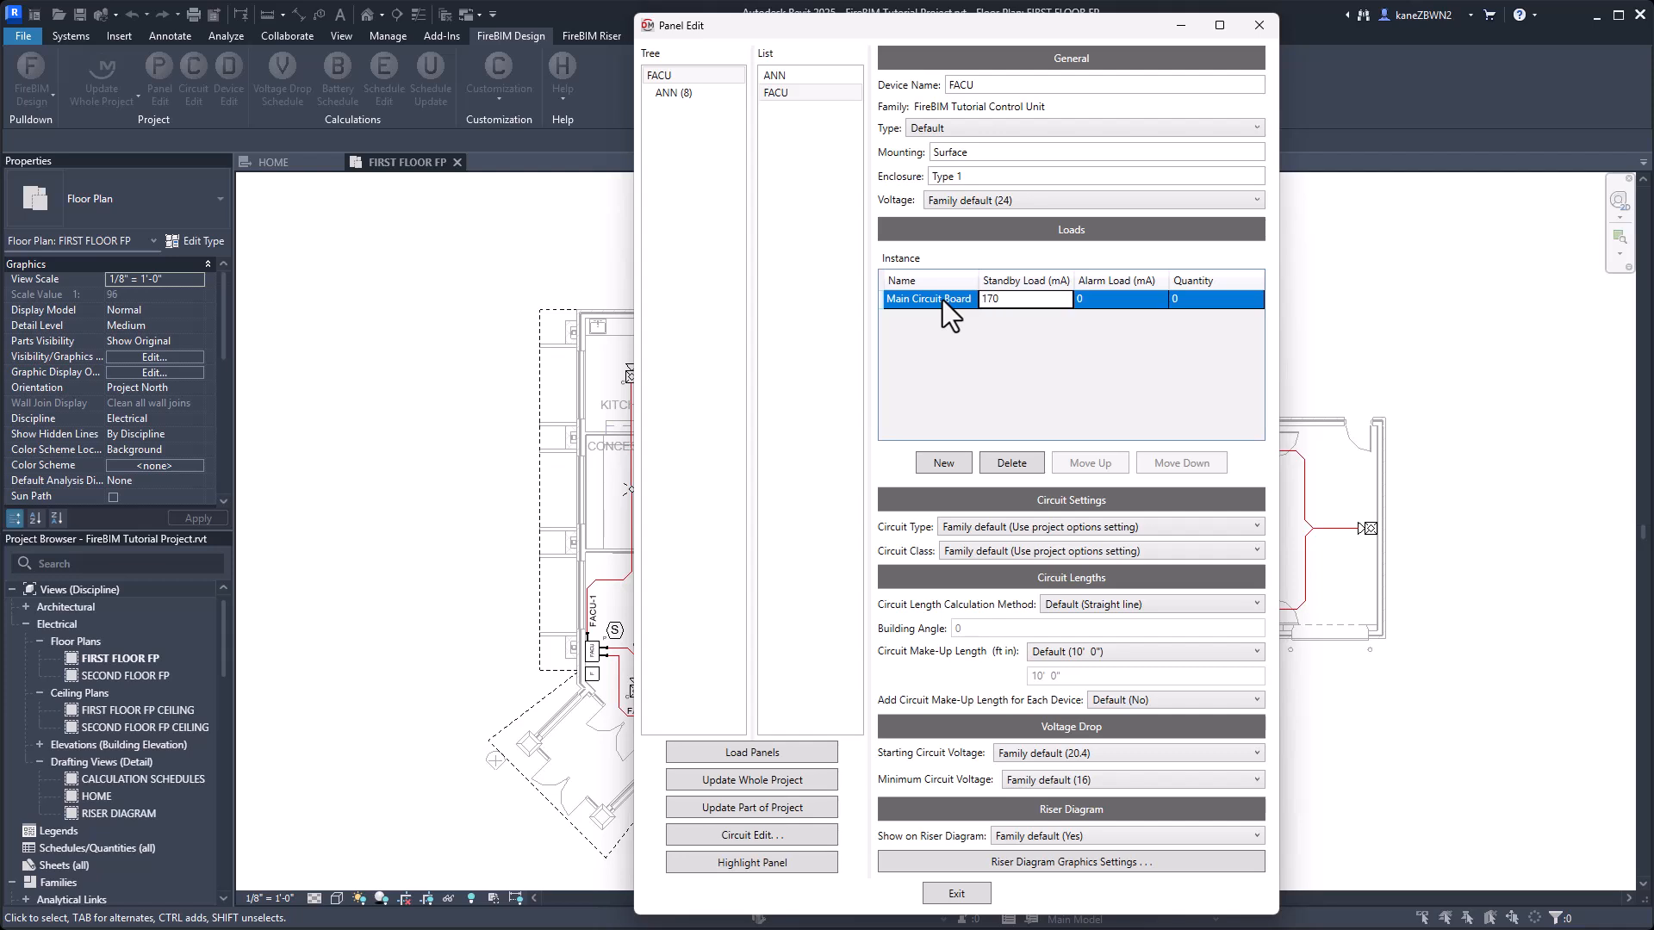
key("Tab")
type("360")
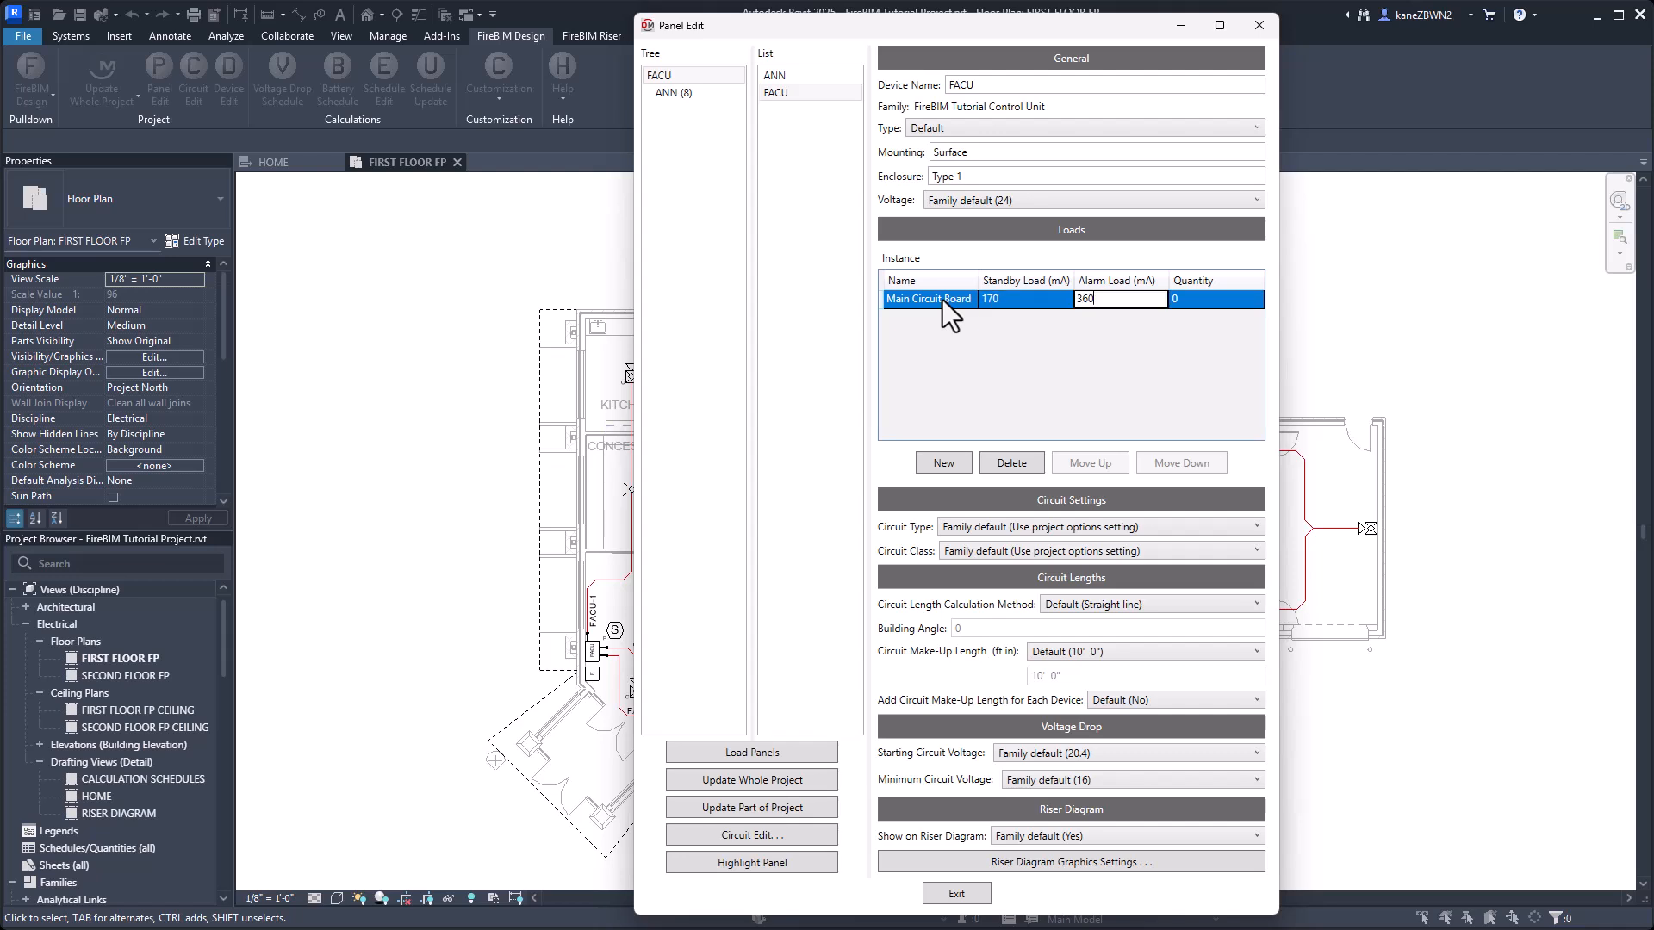
key("Return")
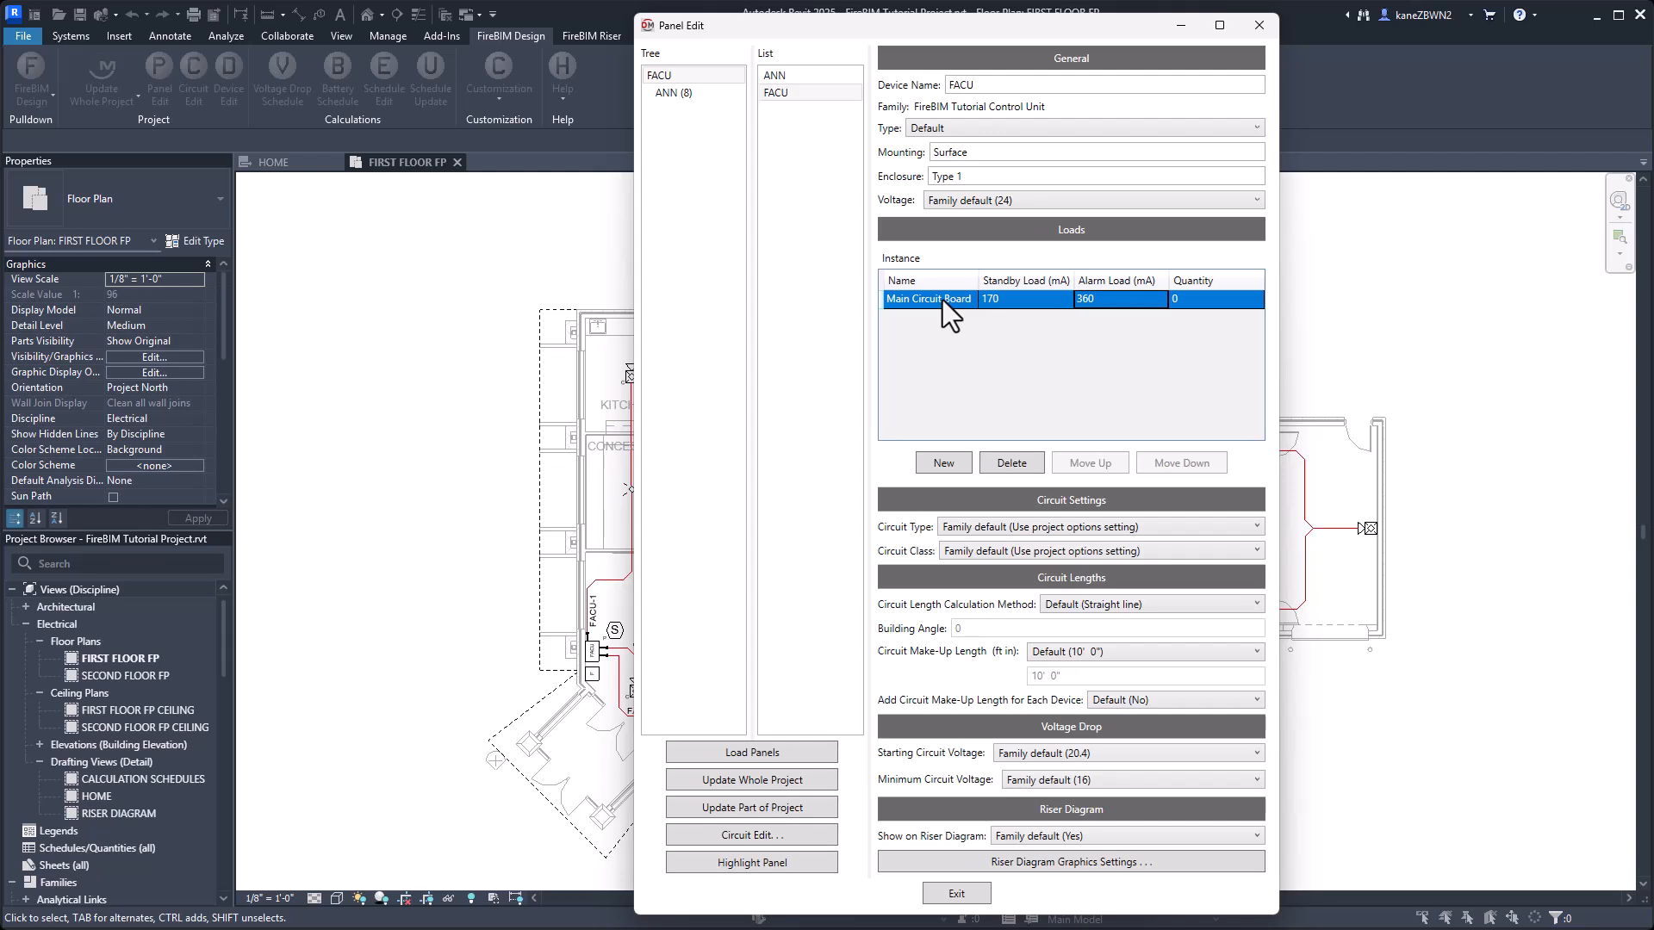
key("Tab")
type("1")
Add two new load rows to the FACU and define one as Zone Expander with 10 mA standby, 10 mA alarm and quantity 1.
left_click(942, 463)
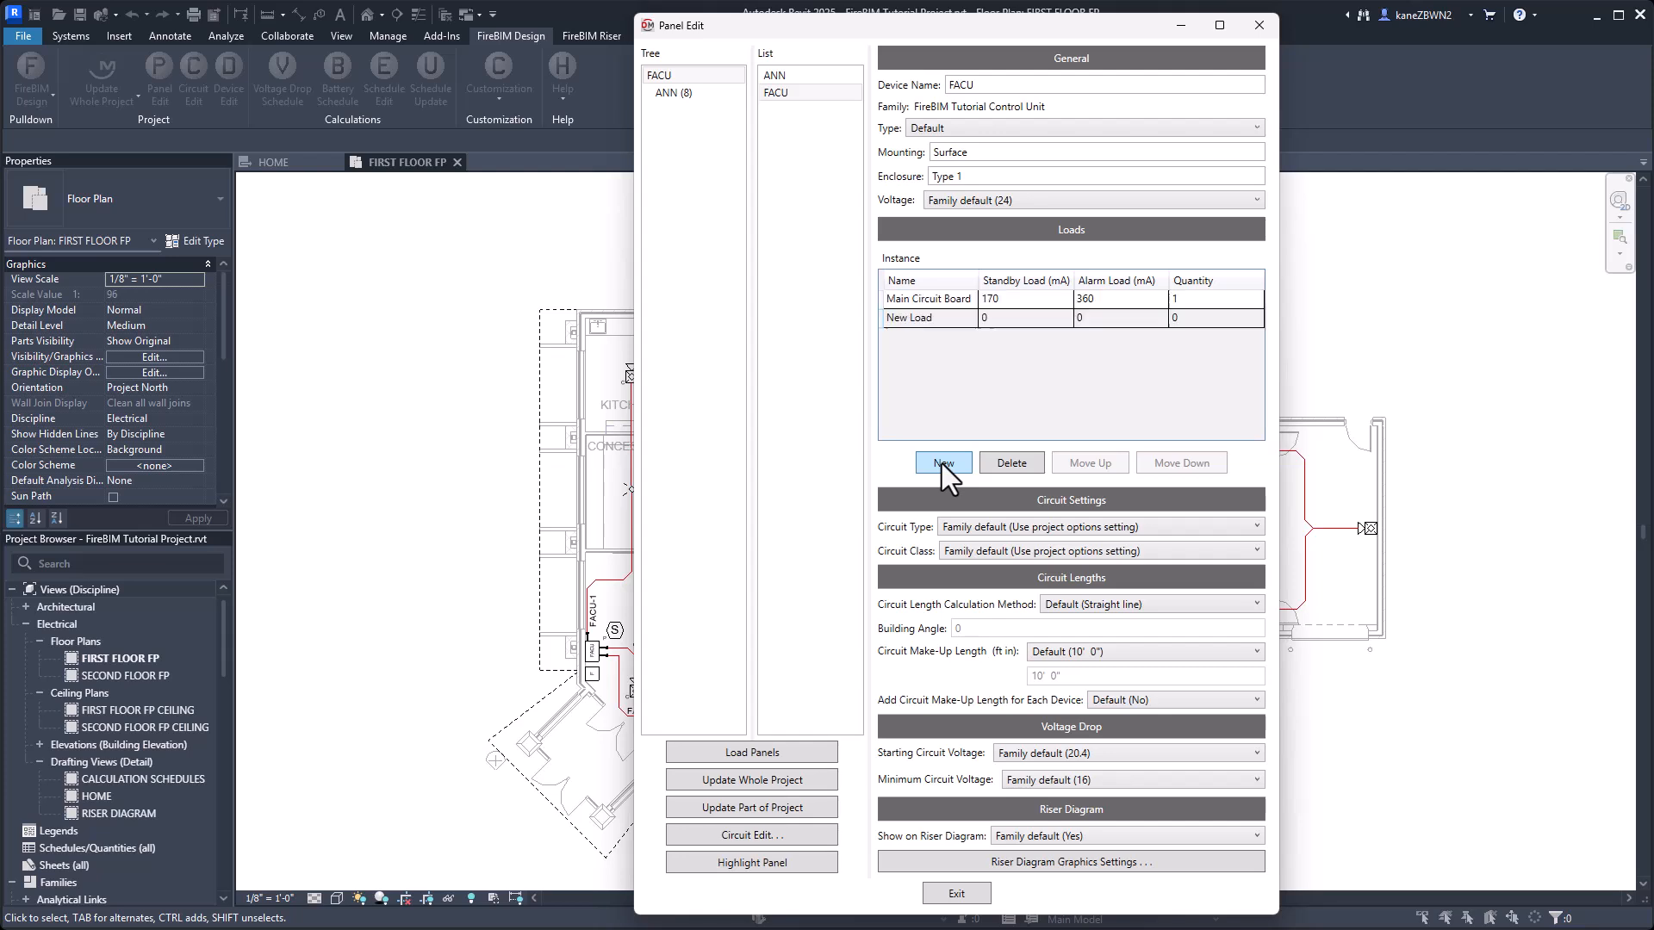
left_click(942, 463)
left_click(940, 319)
type("Zone Expander")
key("Tab")
type("10")
key("Tab")
type("10")
Define the FACU's remaining new load as Relay Module with 0 mA standby, 220 mA alarm and quantity 1, and close Panel Edit.
key("Tab")
type("1")
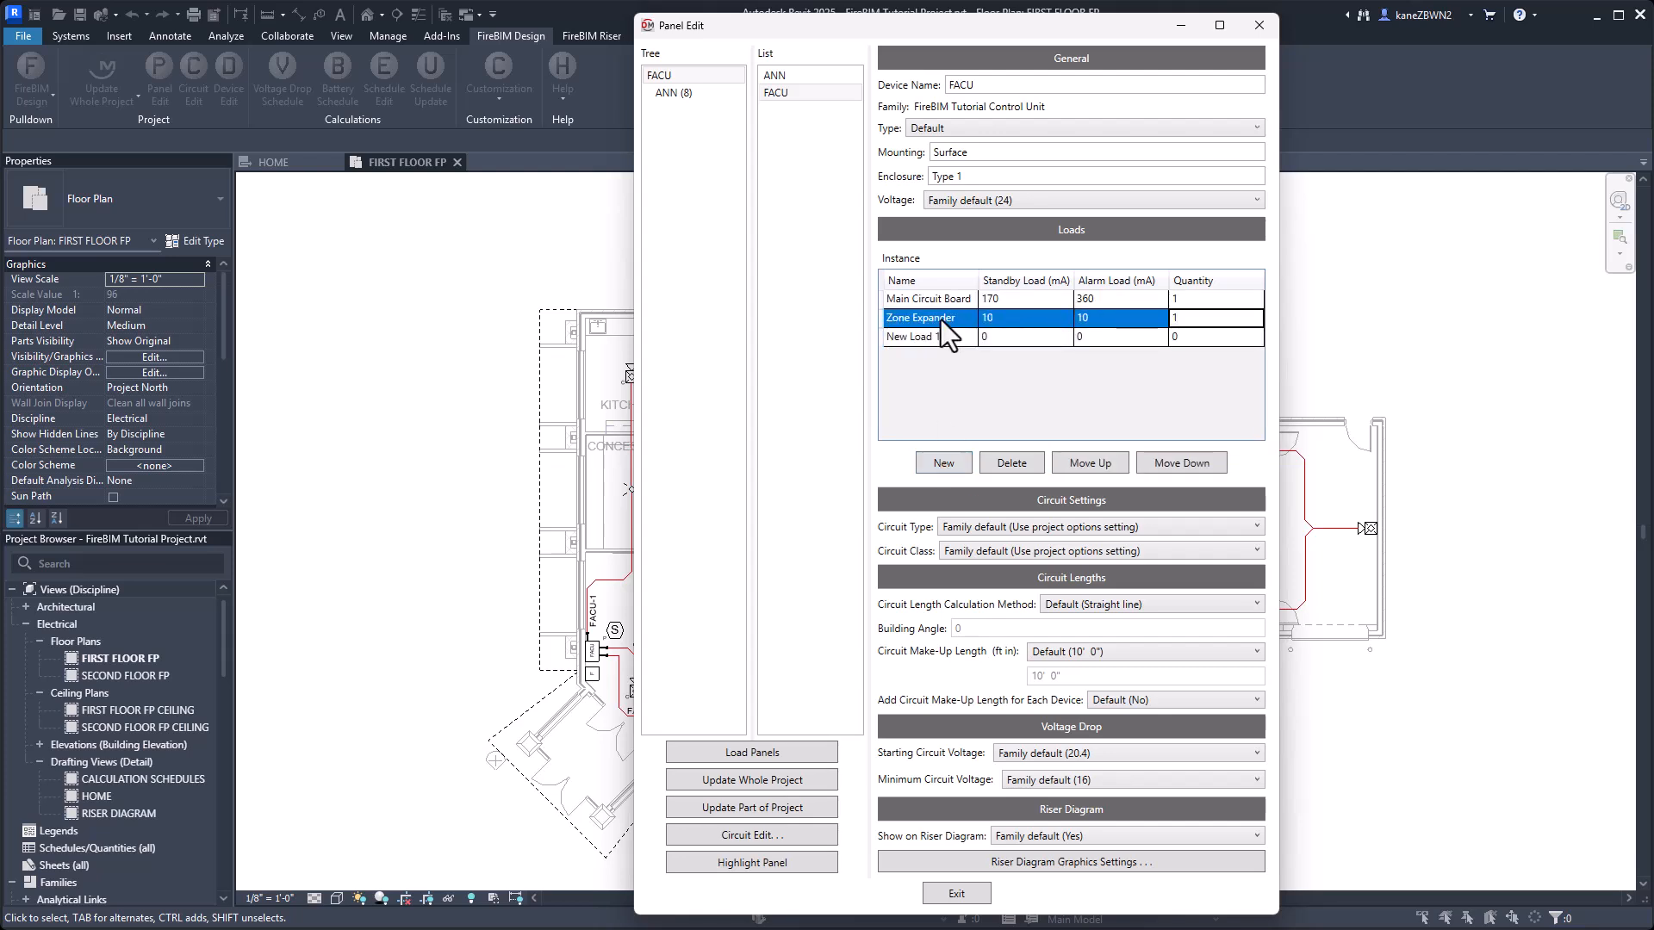
key("Tab")
key("Tab")
type("220")
key("Tab")
type("1")
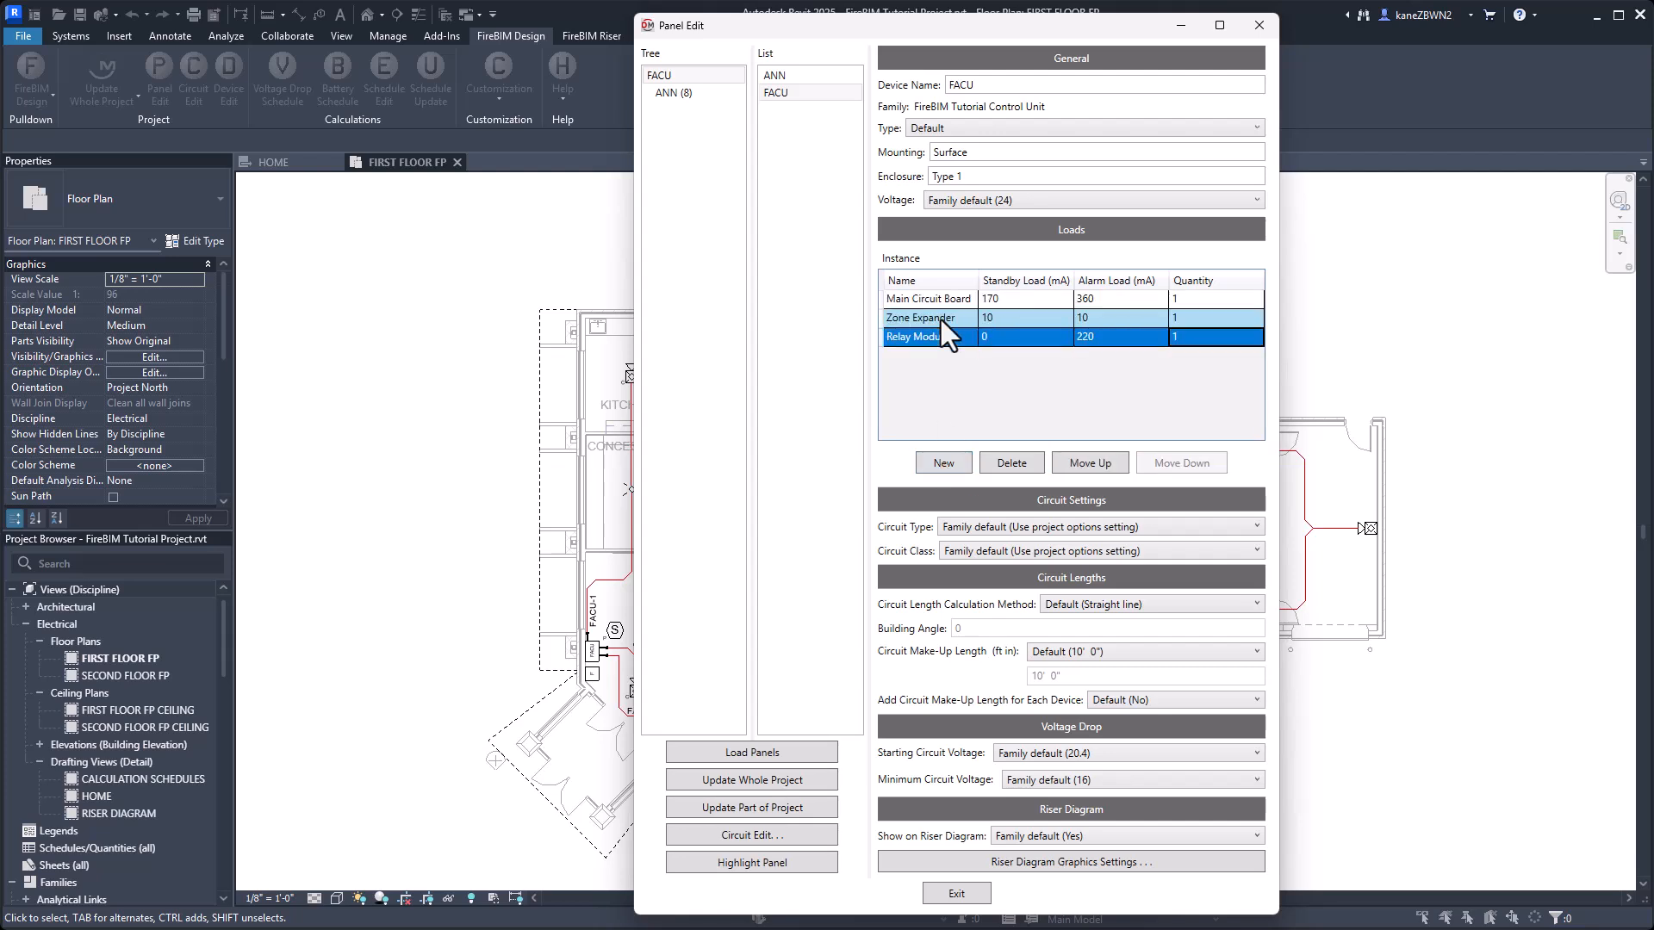
left_click(965, 389)
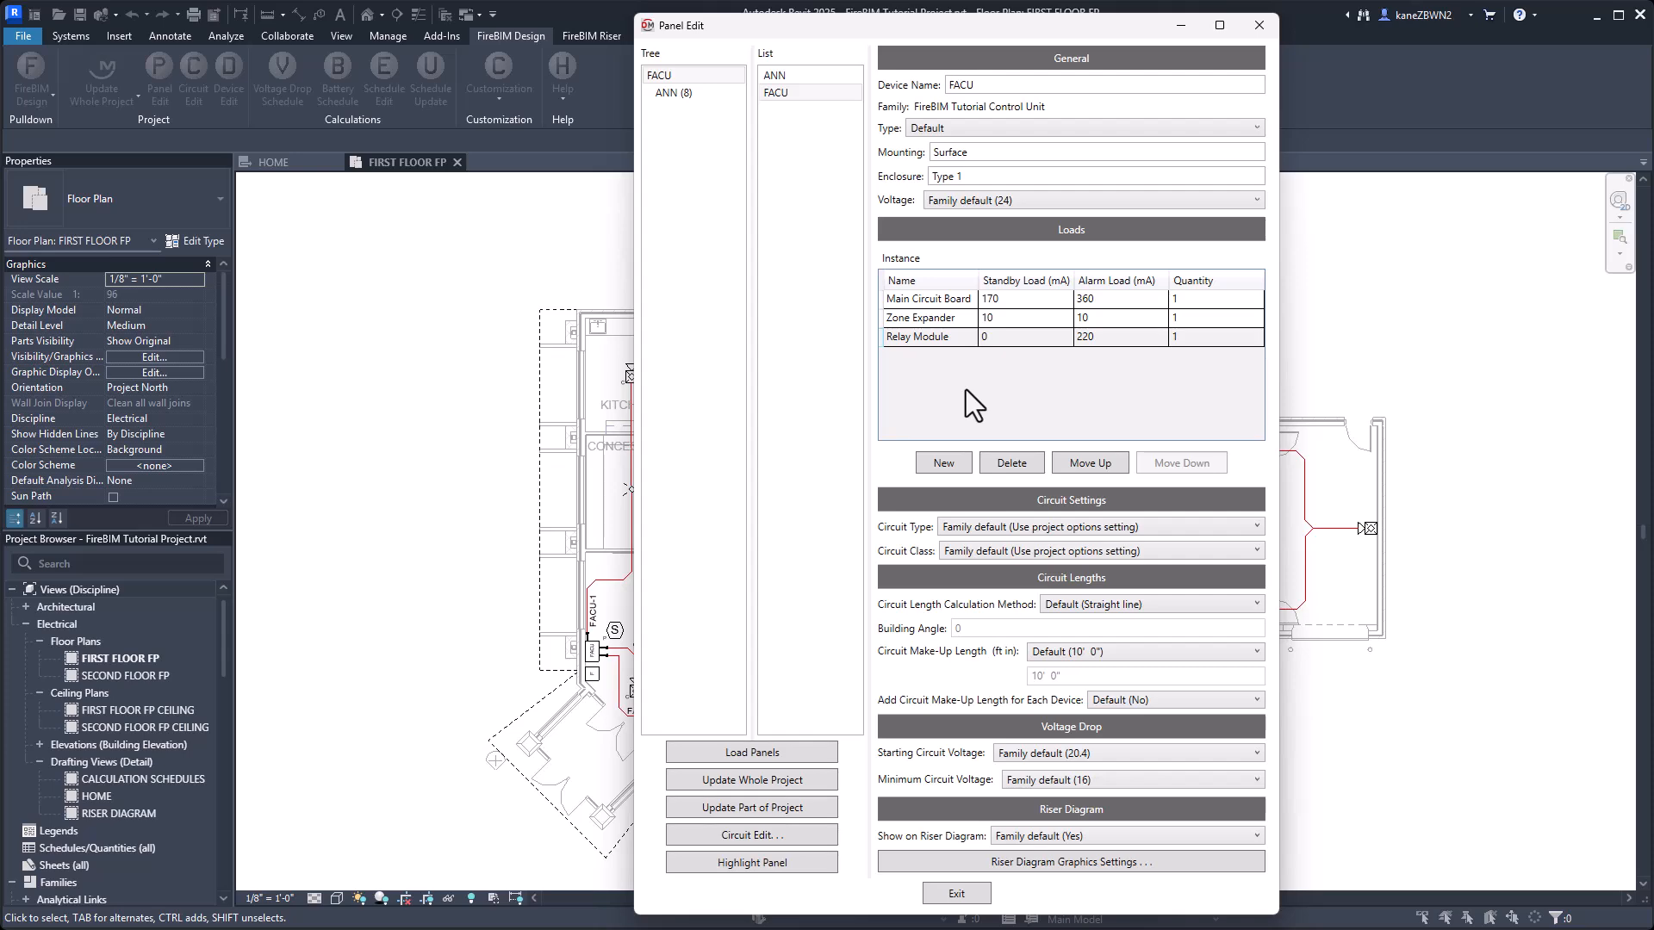
left_click(939, 889)
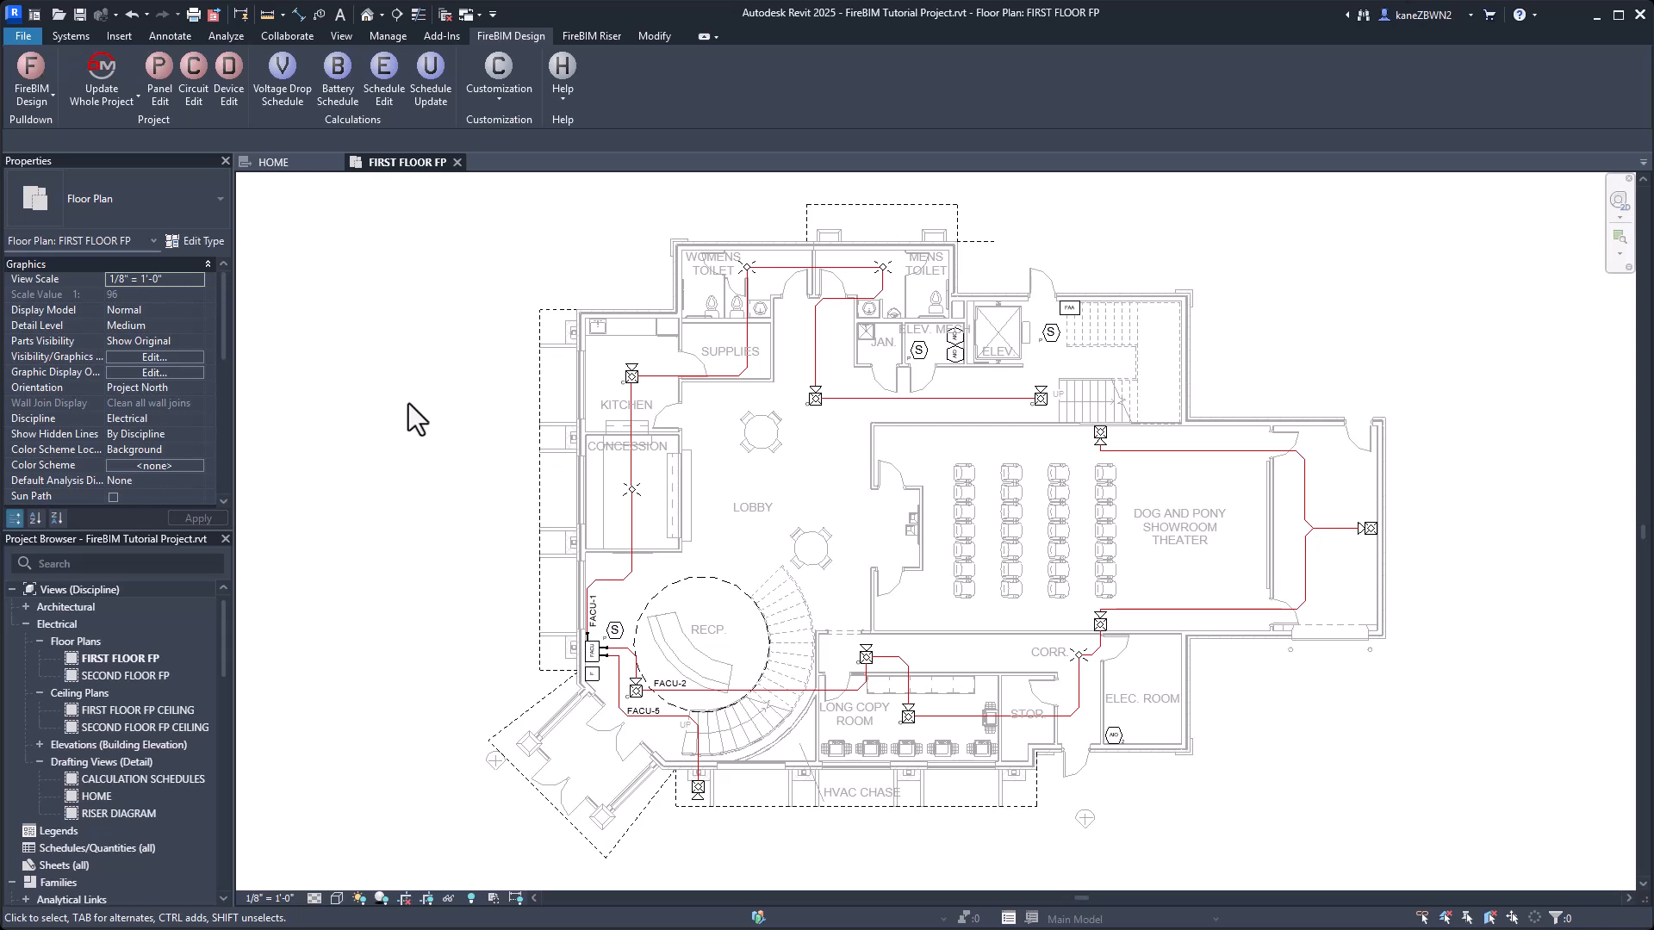
Open the FireBIM Tutorial Annunciator family from the annunciator by the first-floor stair and start Family Edit.
left_click(1066, 310)
left_click(679, 32)
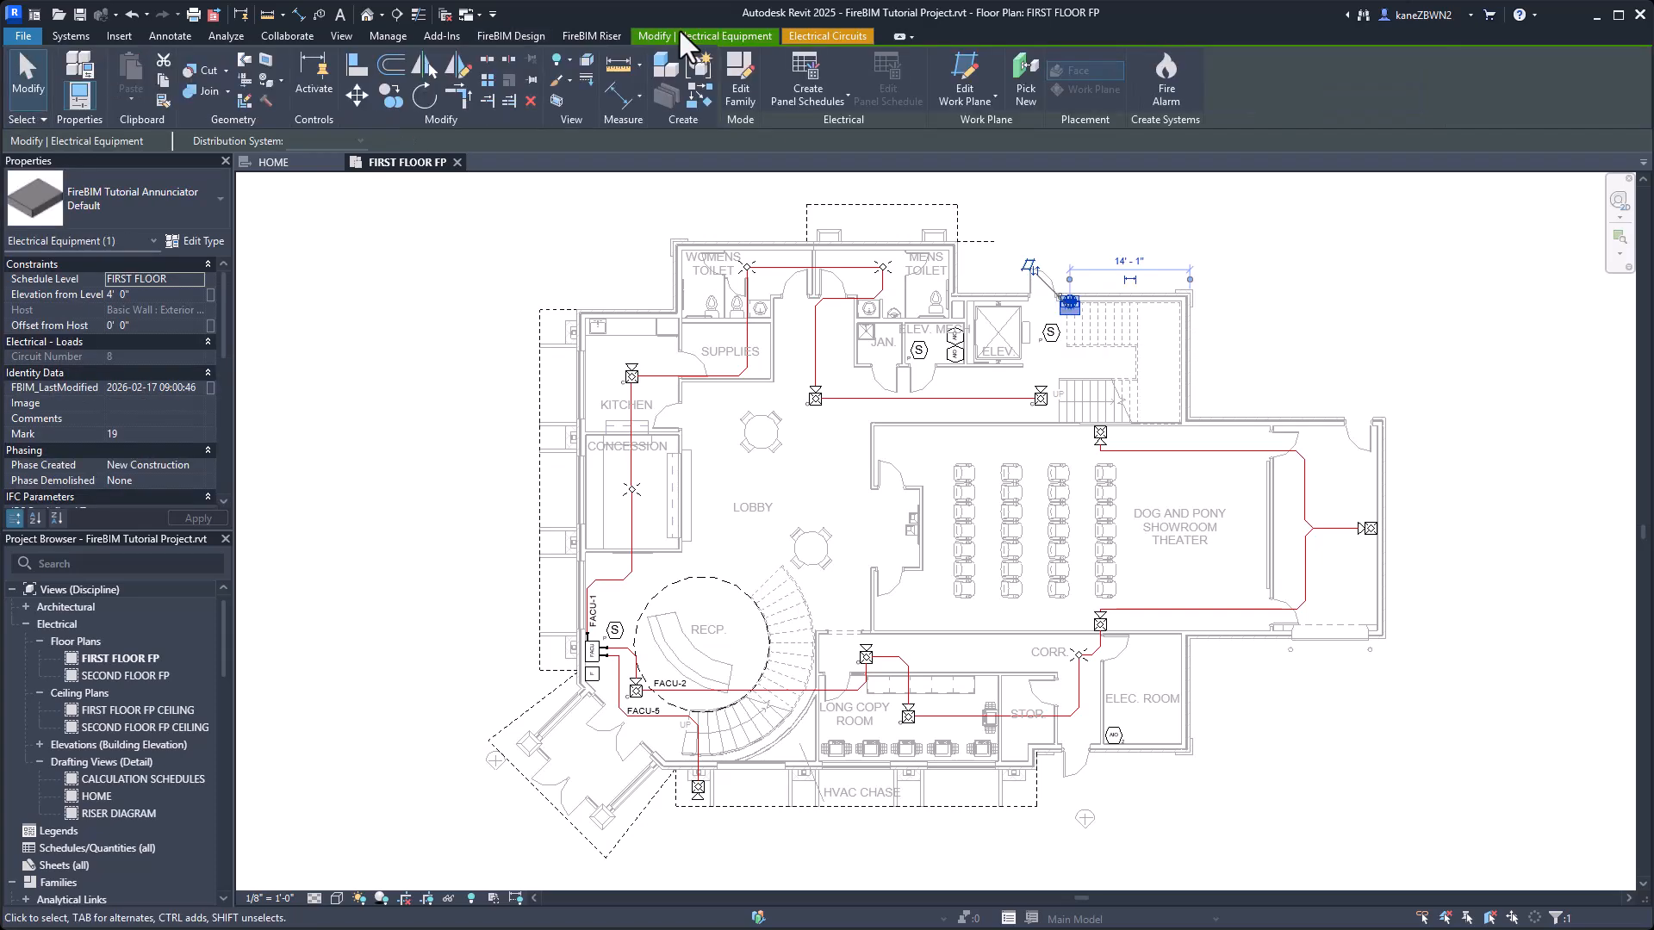
left_click(739, 78)
left_click(381, 35)
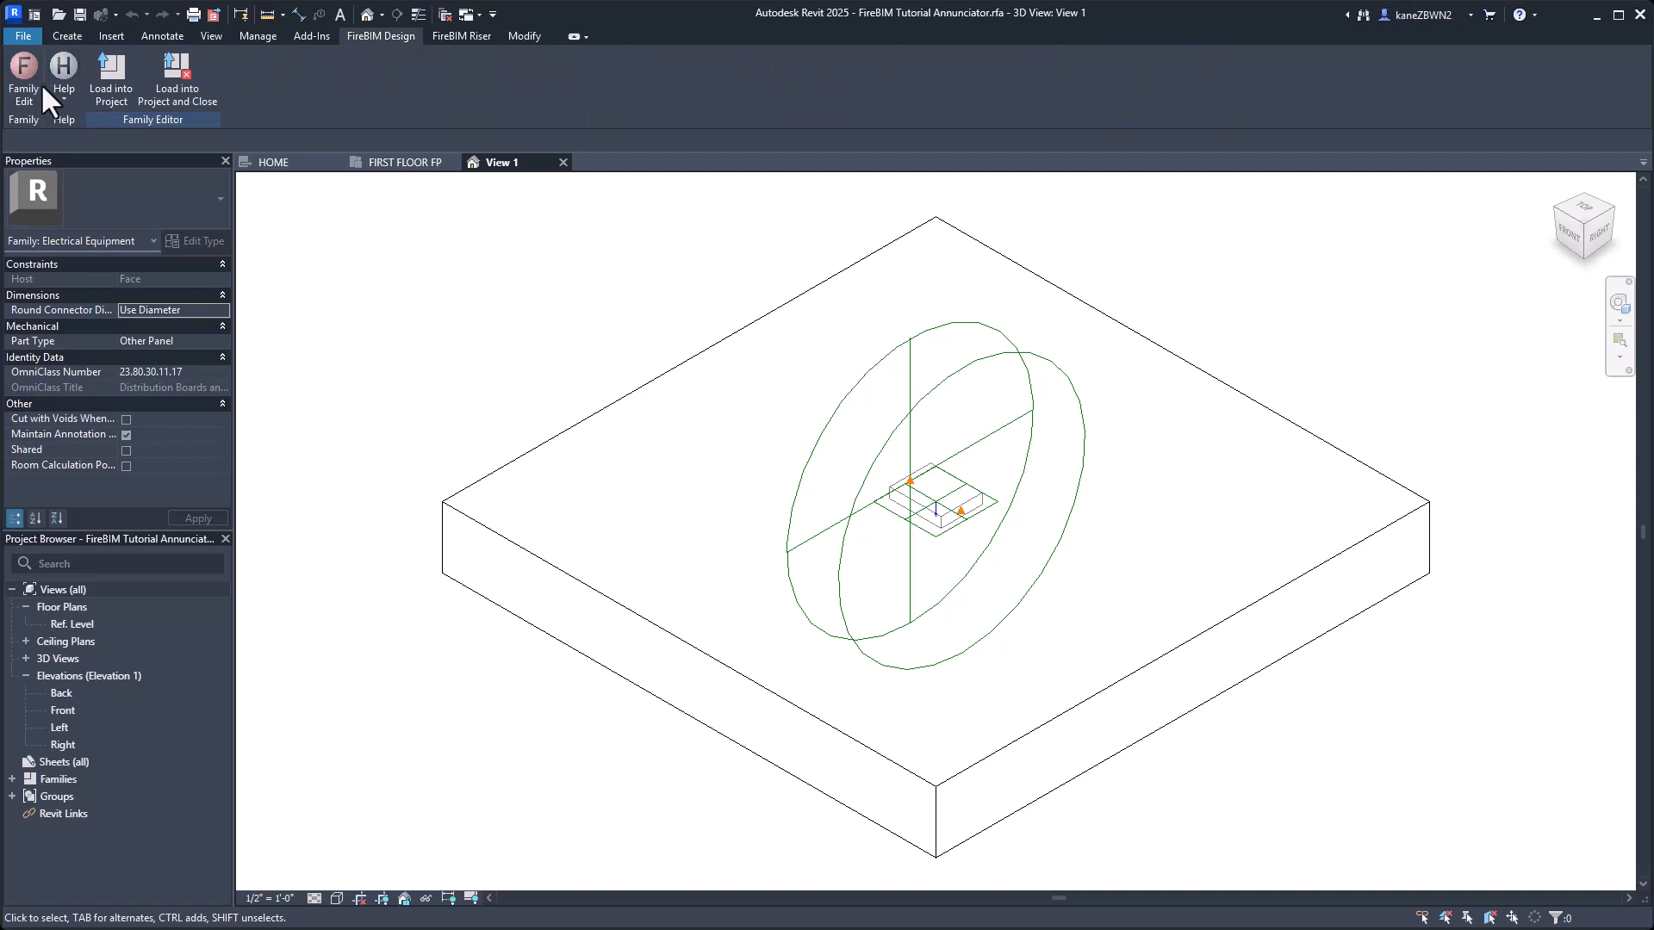
left_click(23, 77)
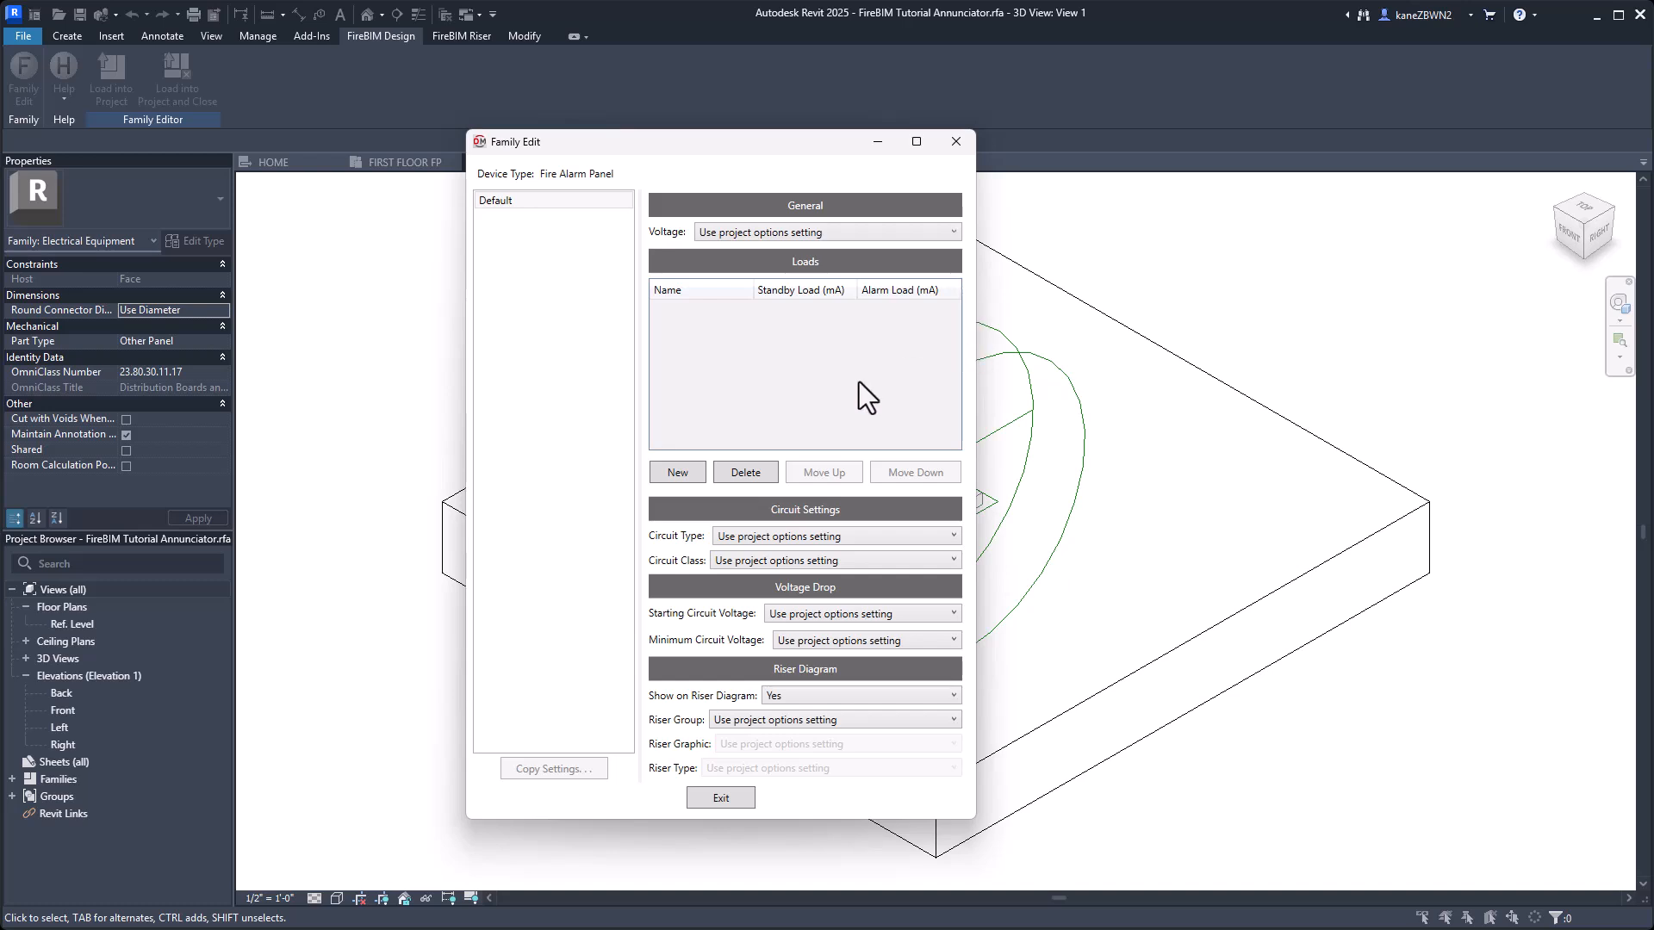
Add a Main Unit load to the annunciator family with 50 mA standby and 60 mA alarm, and close Family Edit.
left_click(677, 472)
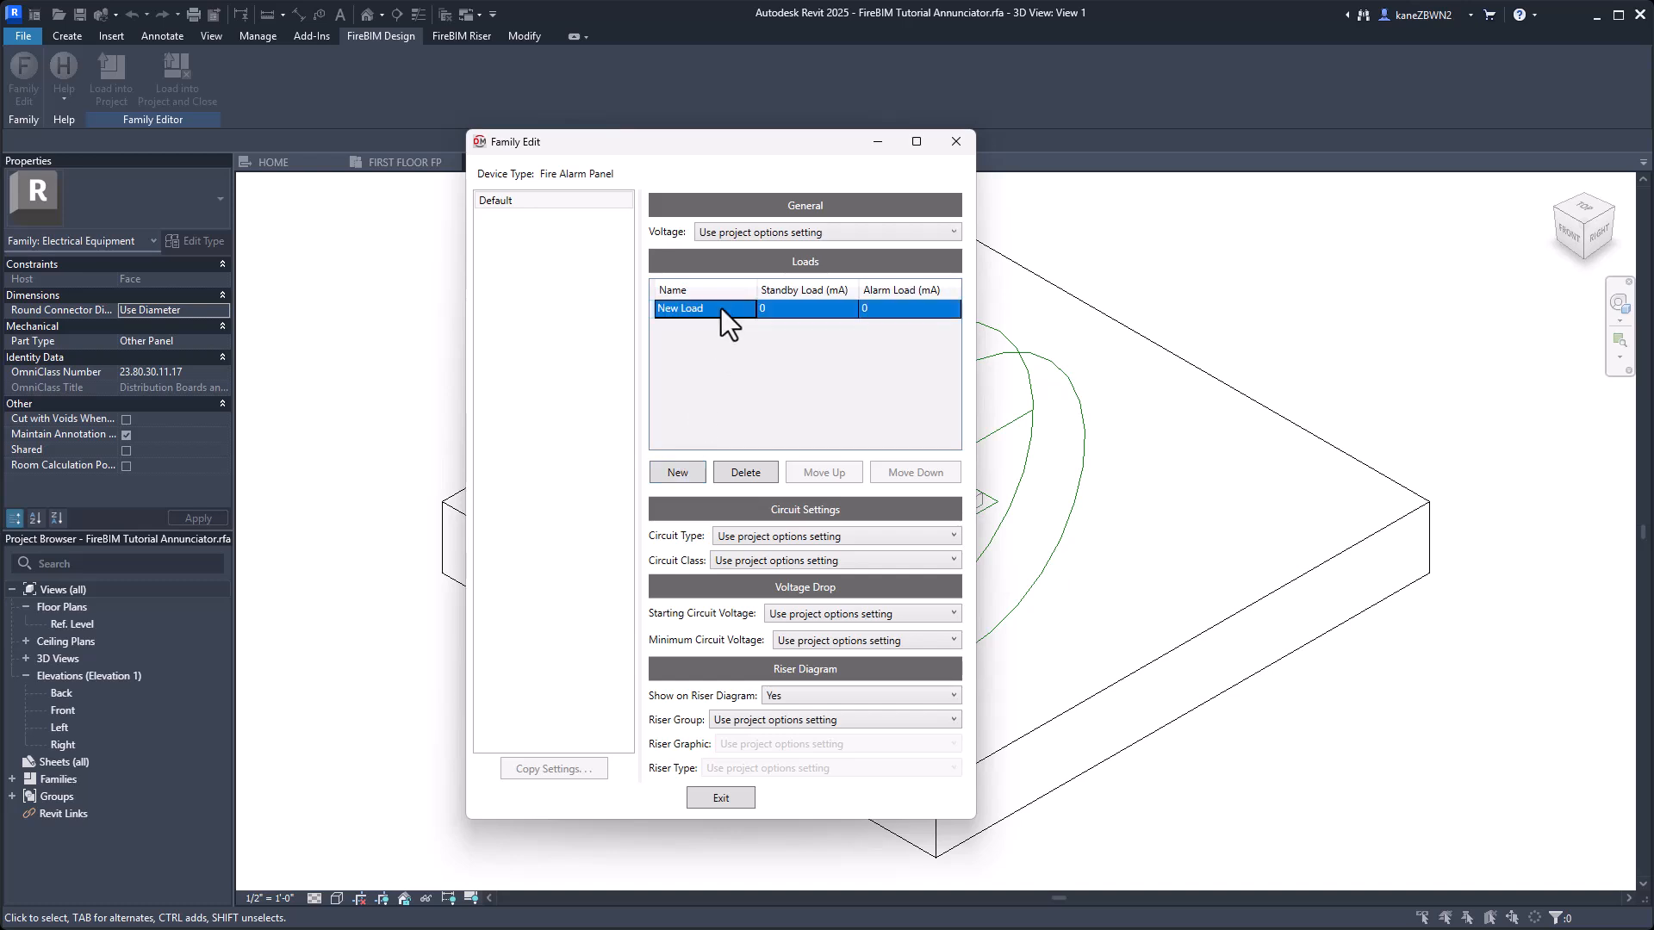
type("Main Unit")
key("Tab")
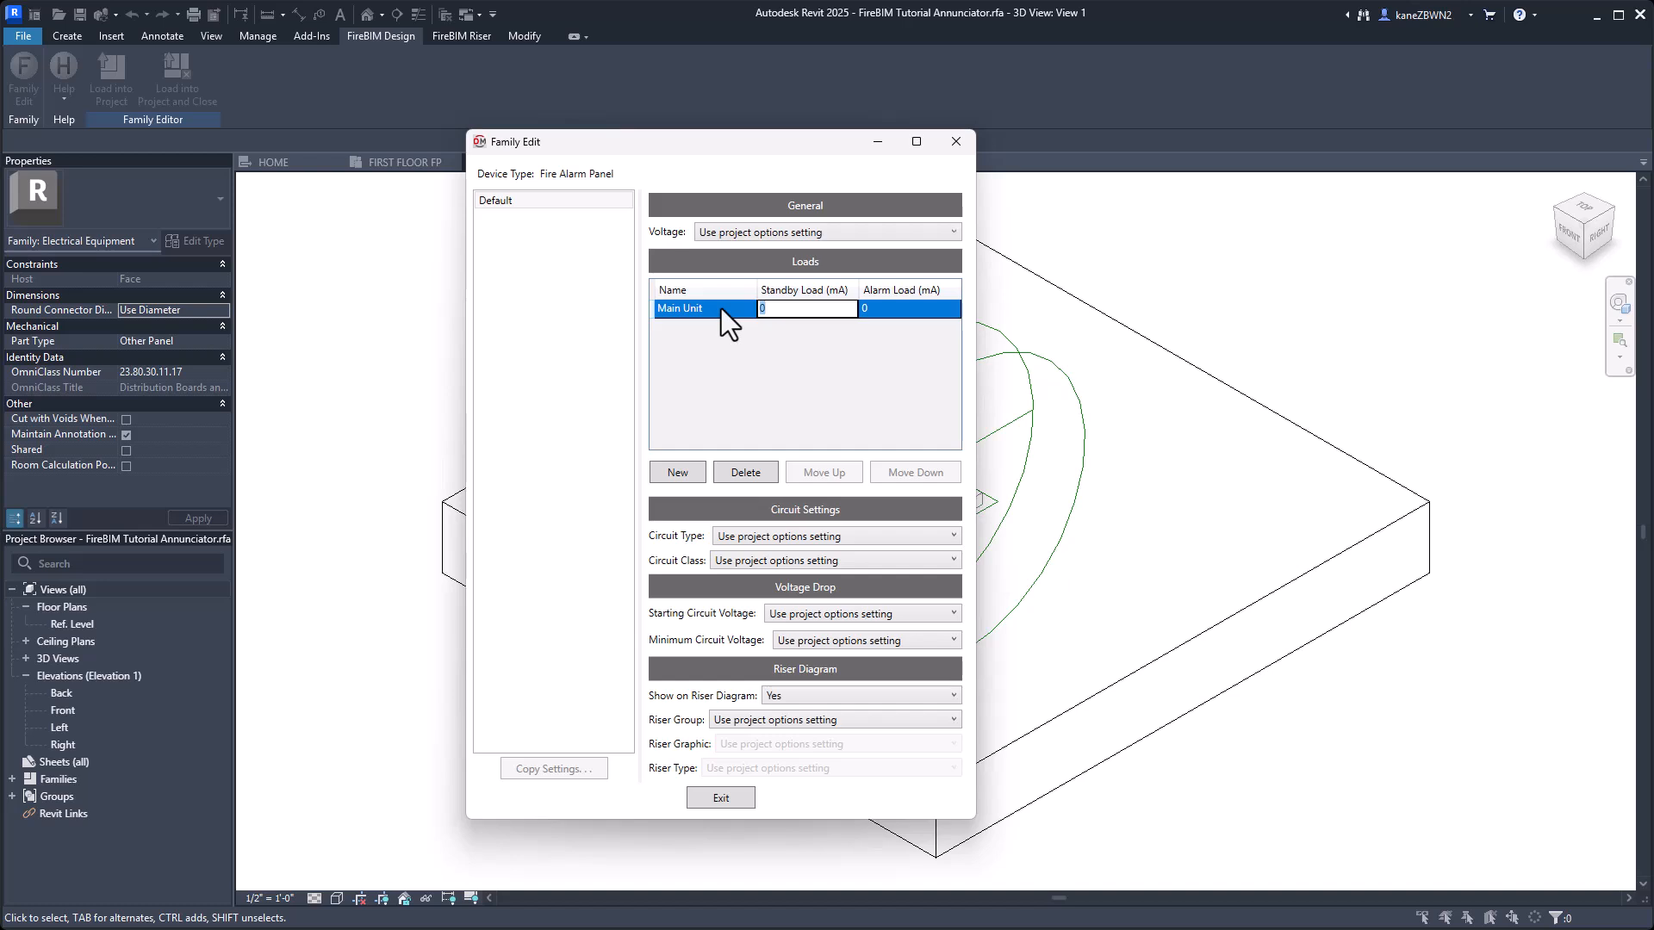
type("50")
key("Tab")
type("60")
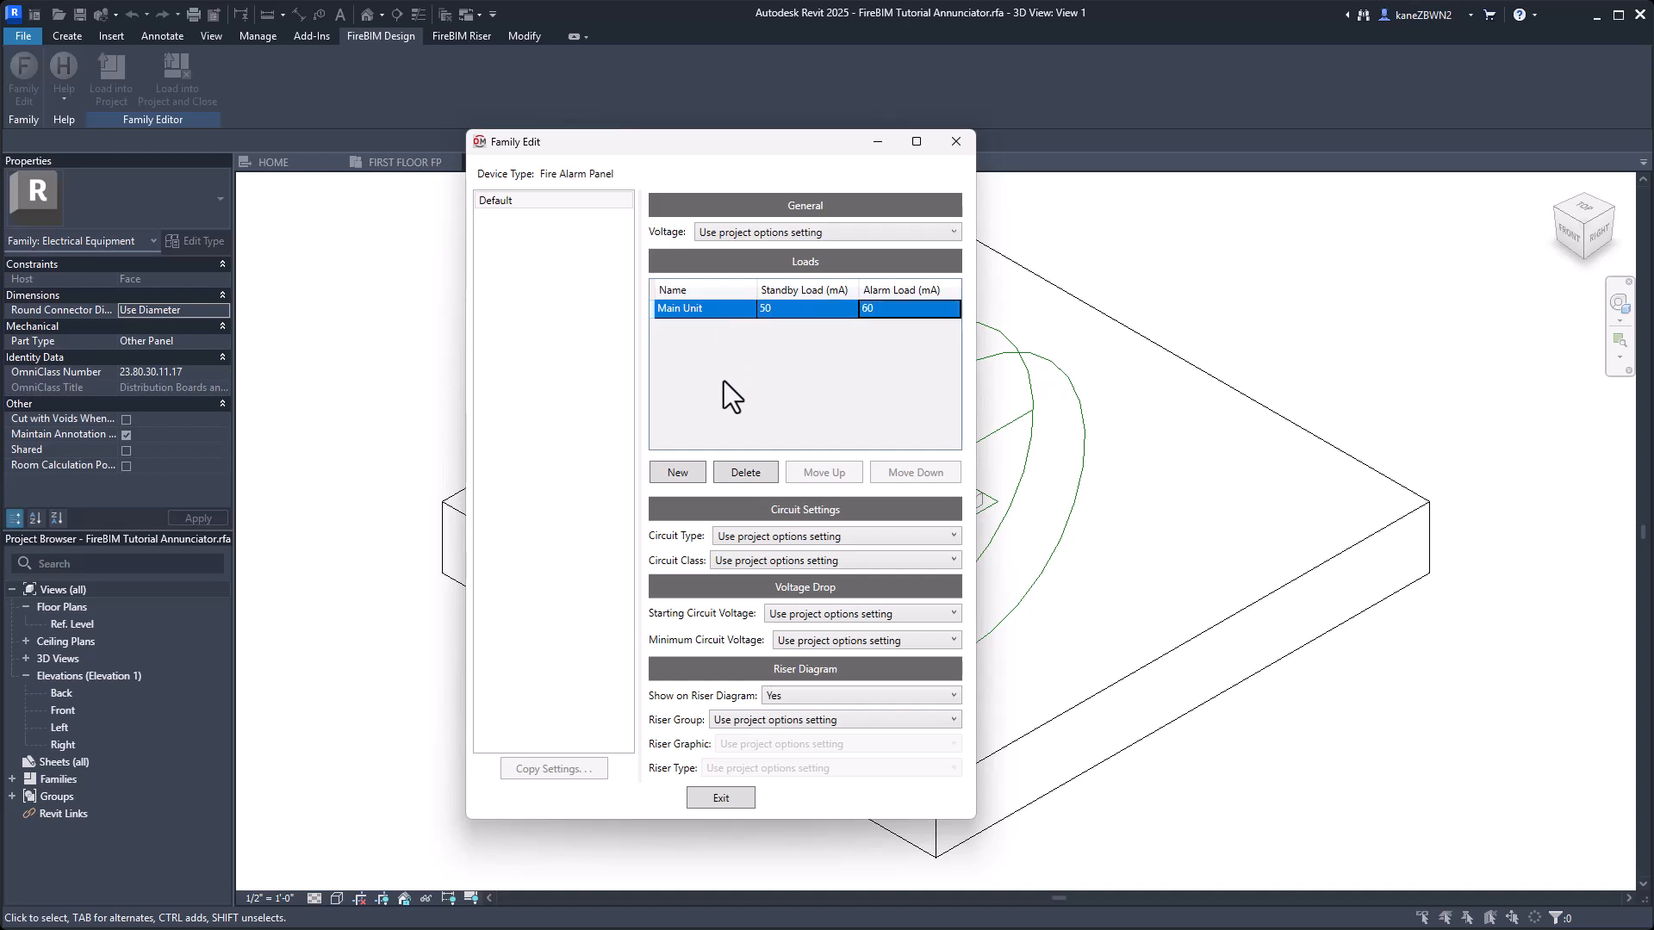
left_click(725, 804)
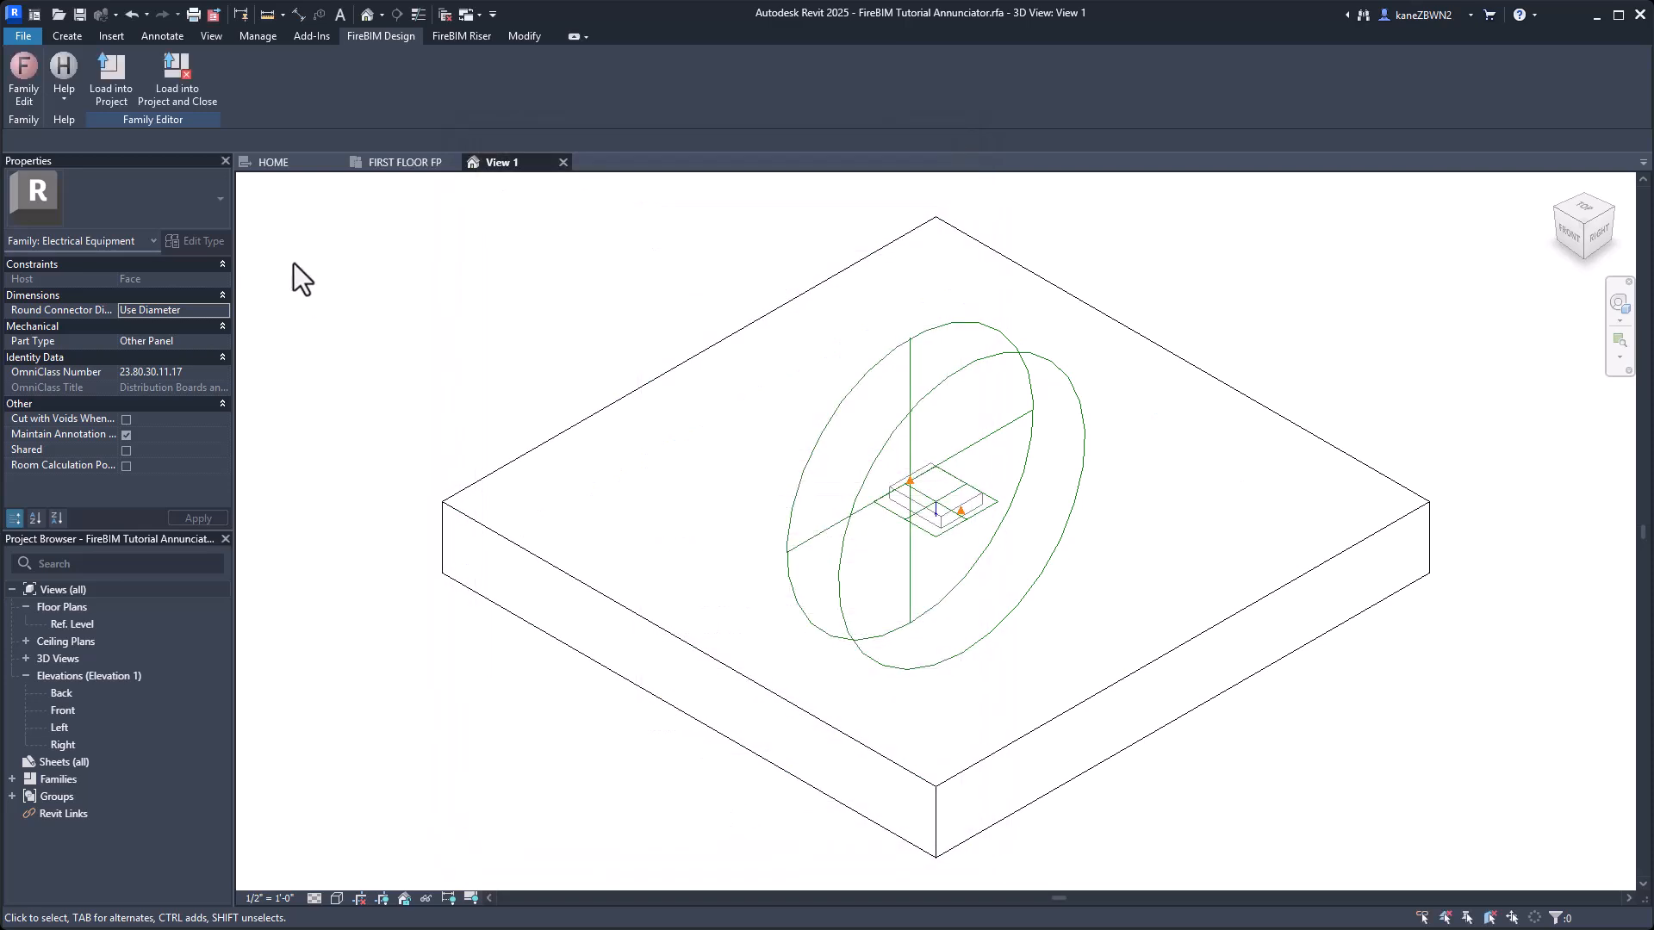
Load the edited annunciator family into the project and close the family.
left_click(183, 80)
left_click(1062, 543)
left_click(1068, 540)
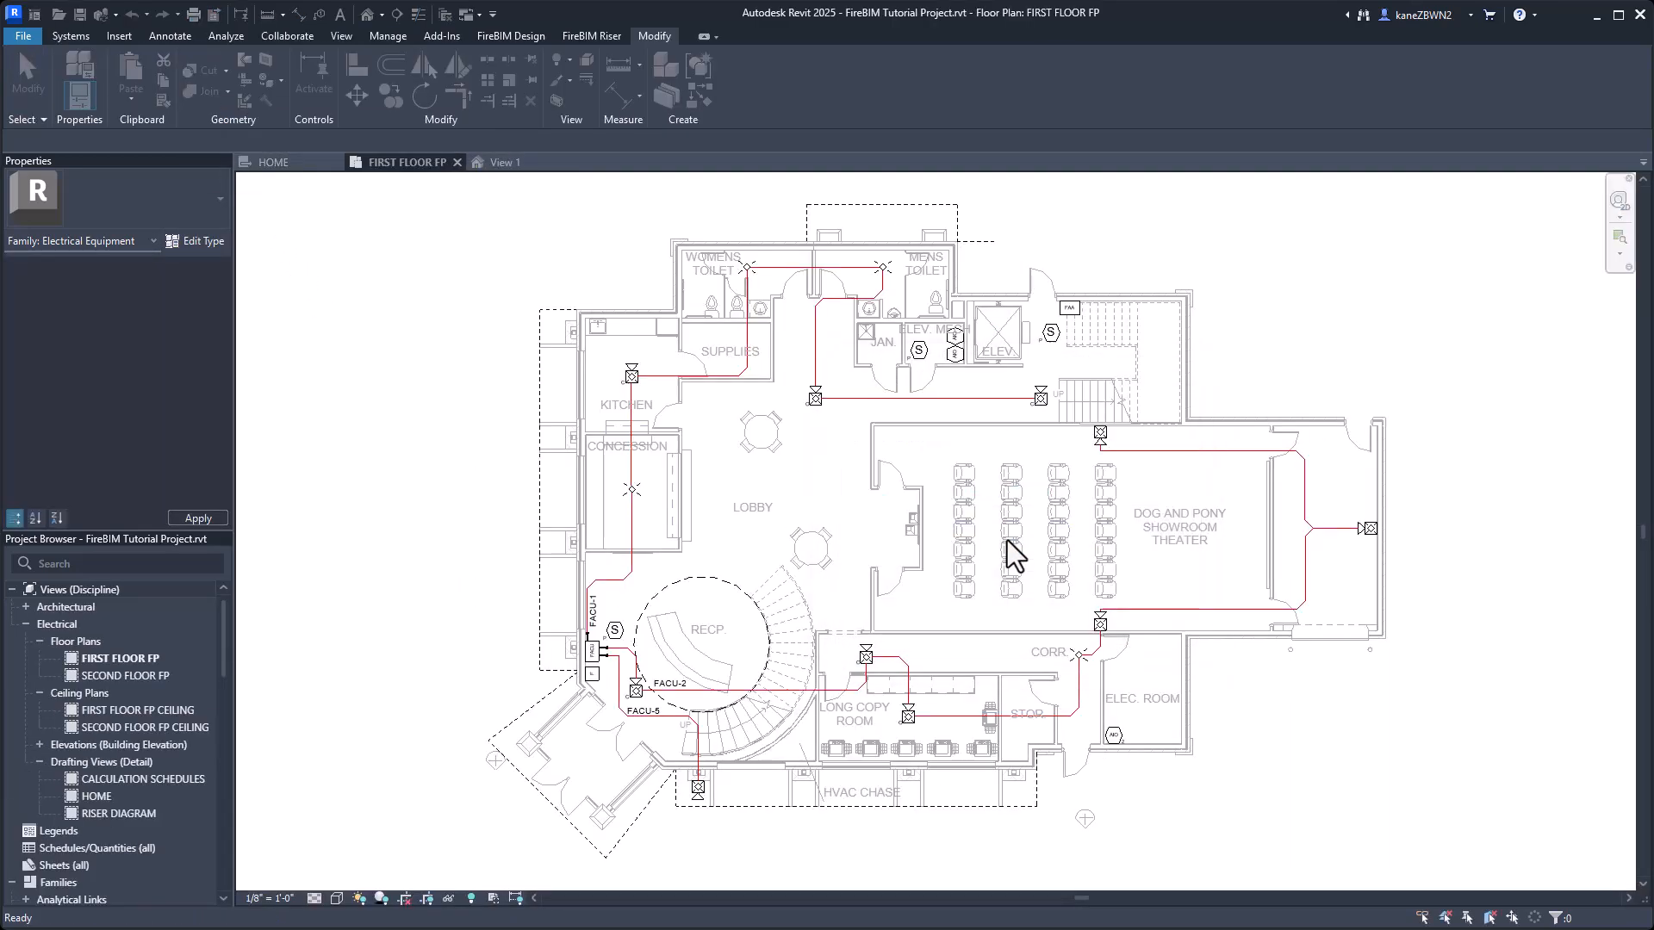
Set the Main Unit family load's quantity to 1 for the ANN panel in Panel Edit and close it.
left_click(513, 36)
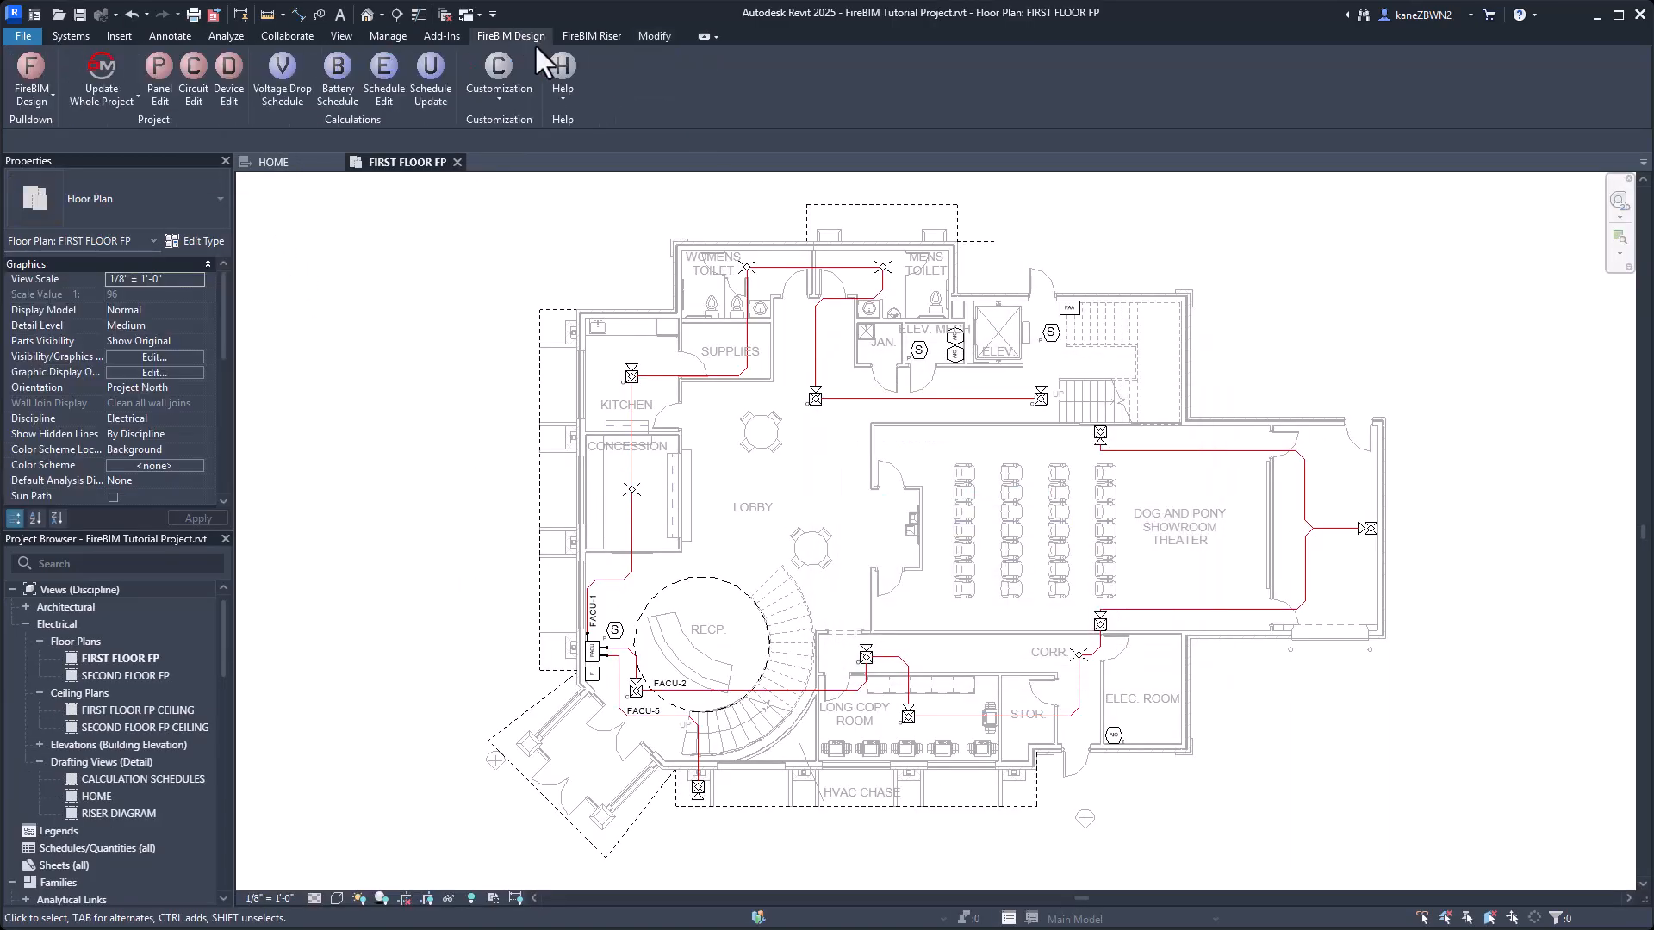
left_click(1068, 303)
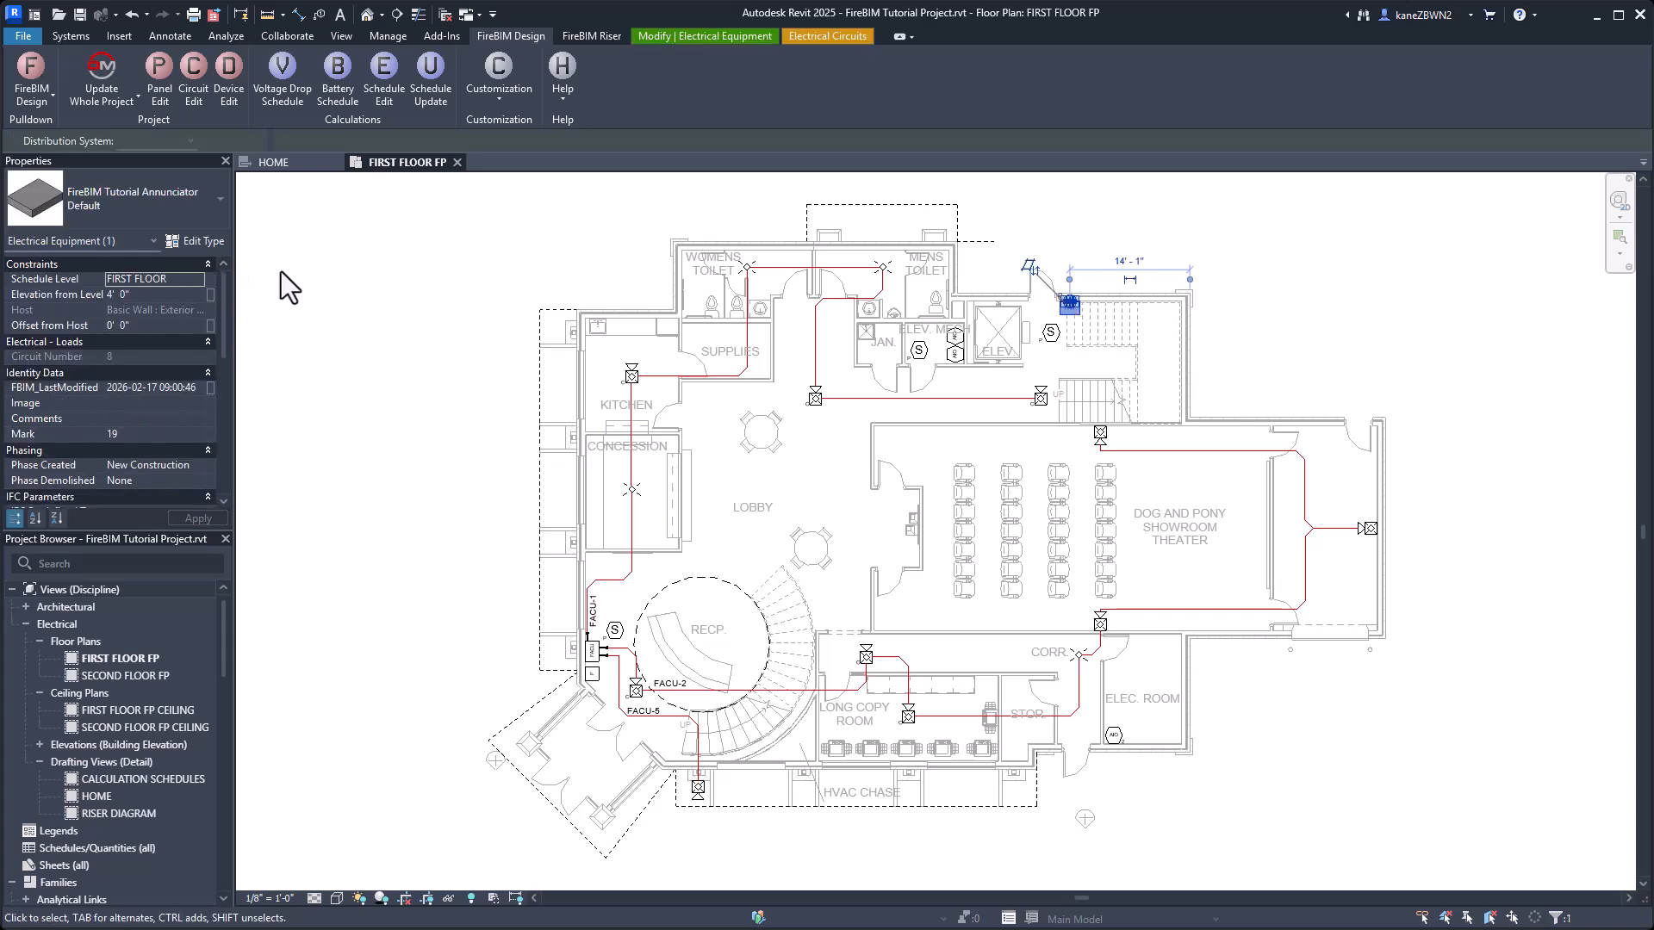
left_click(148, 86)
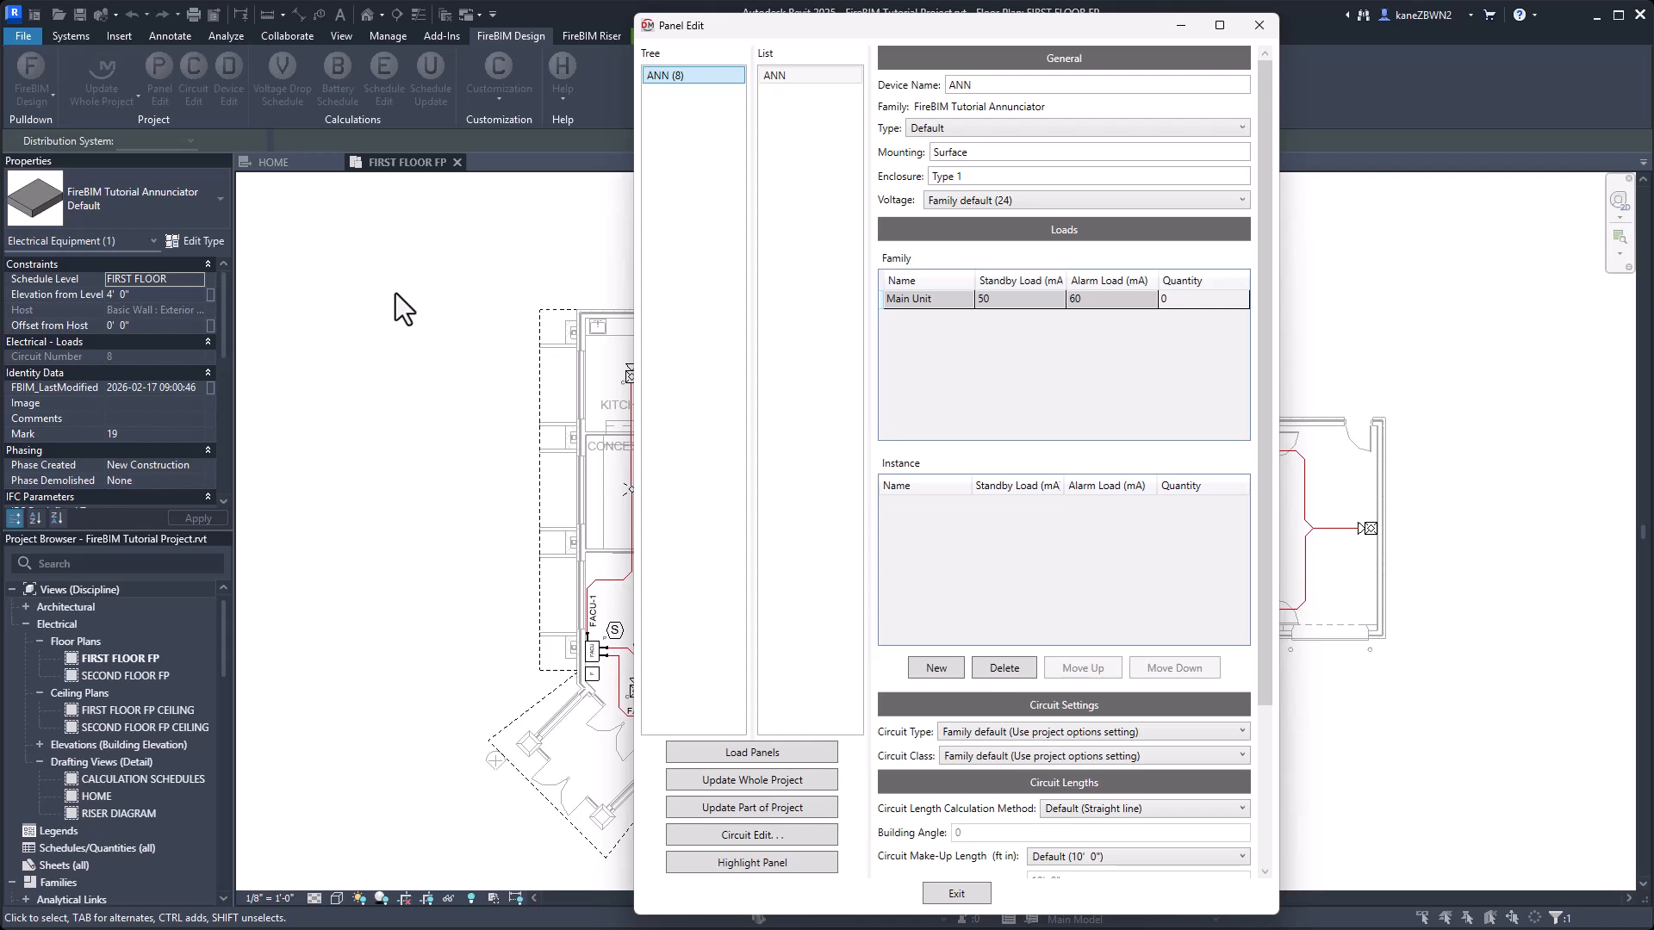
left_click(1214, 301)
type("1")
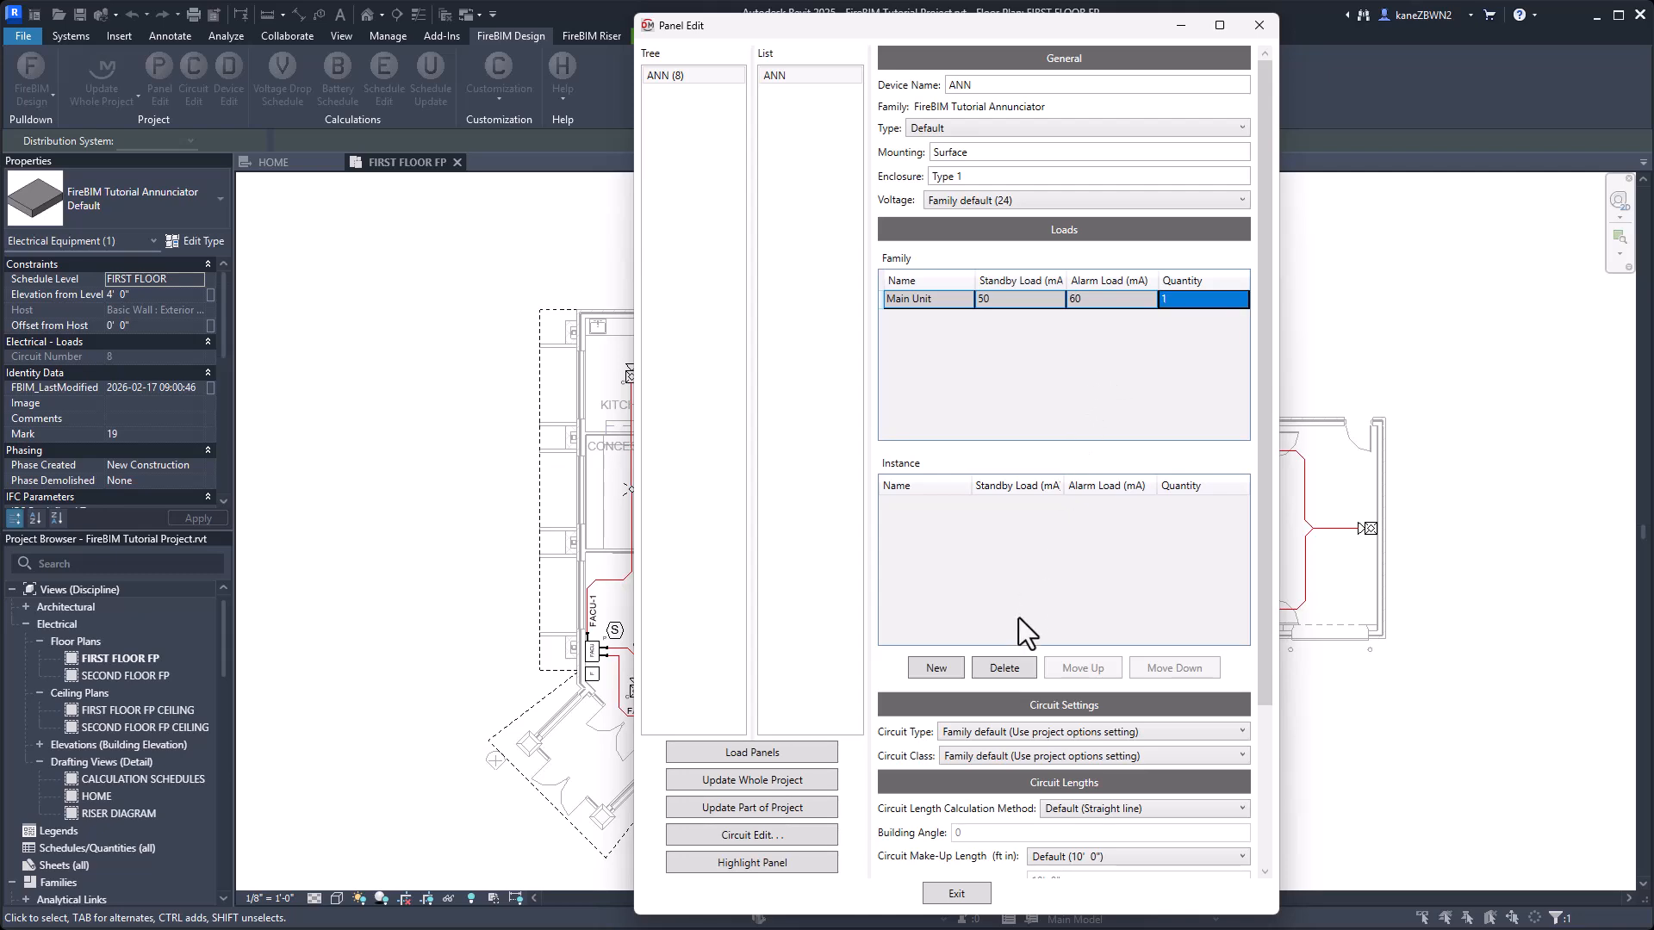
left_click(956, 893)
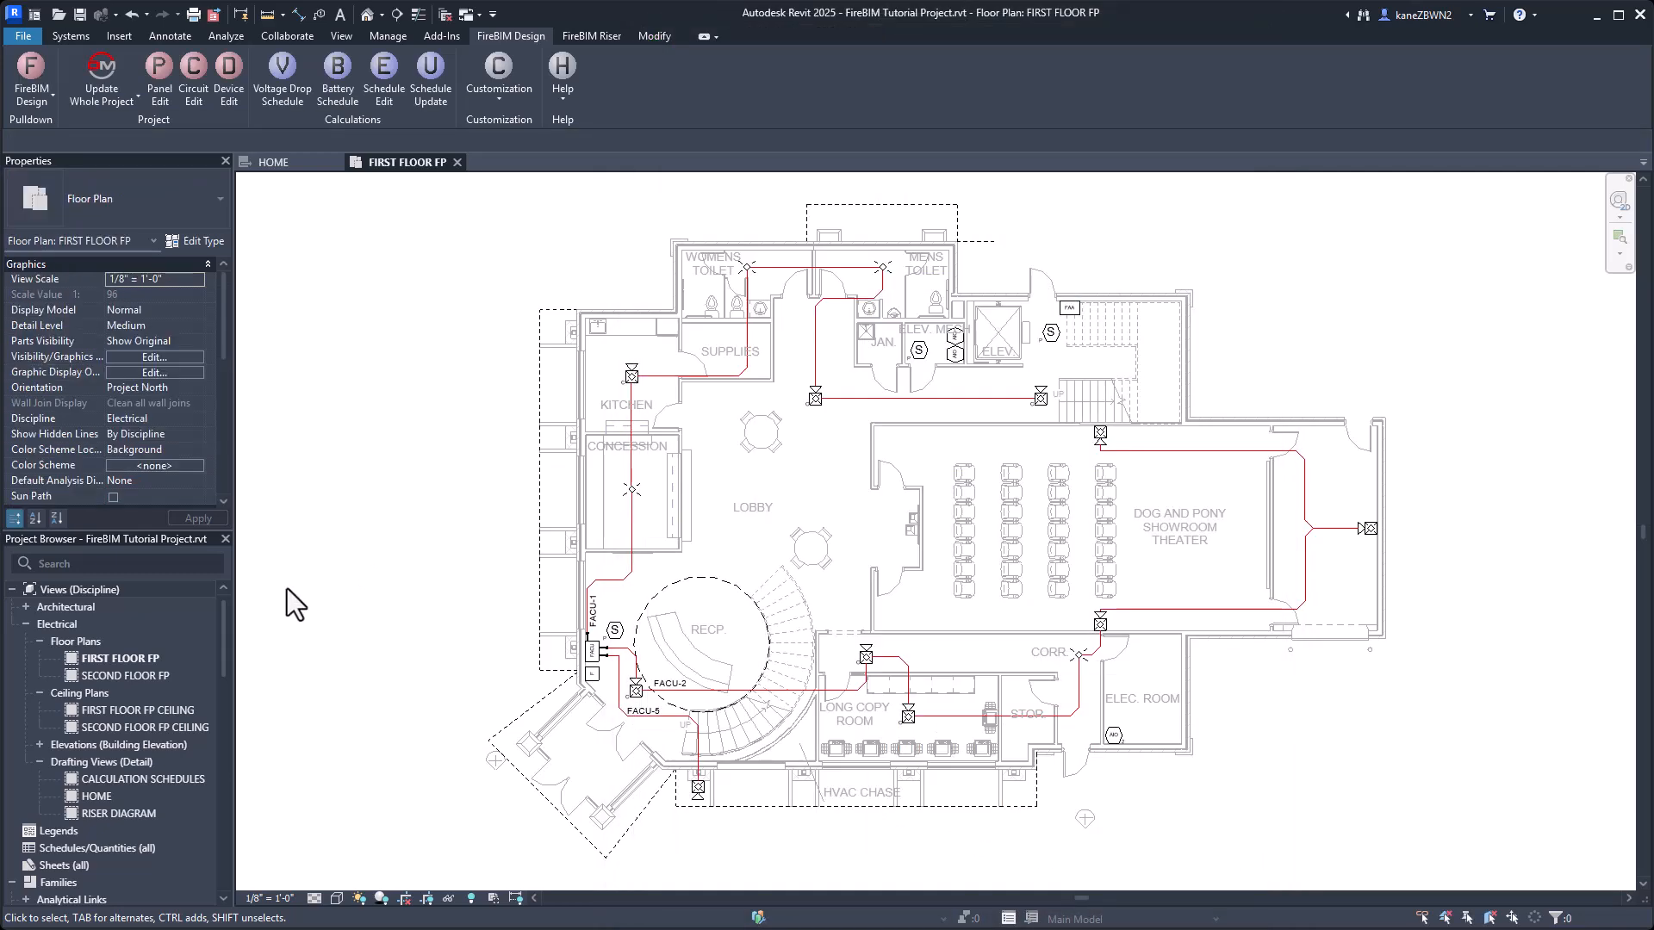
Open the CALCULATION SCHEDULES drafting view and start a battery calculation schedule for the FACU panel only.
double_click(142, 779)
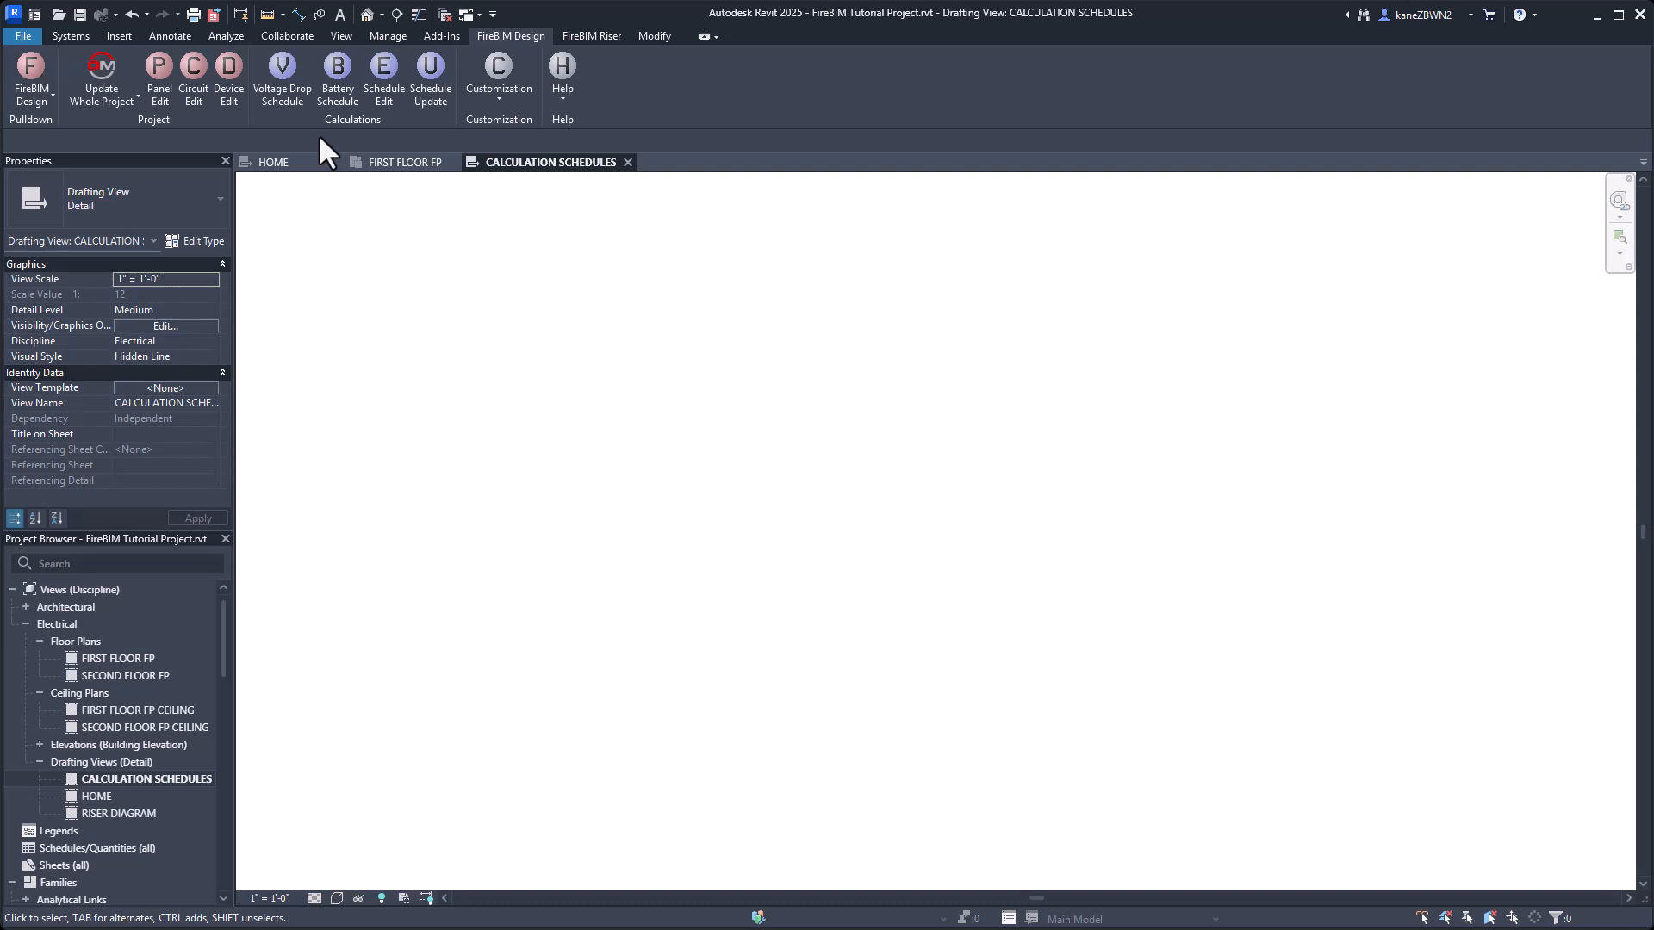
left_click(334, 82)
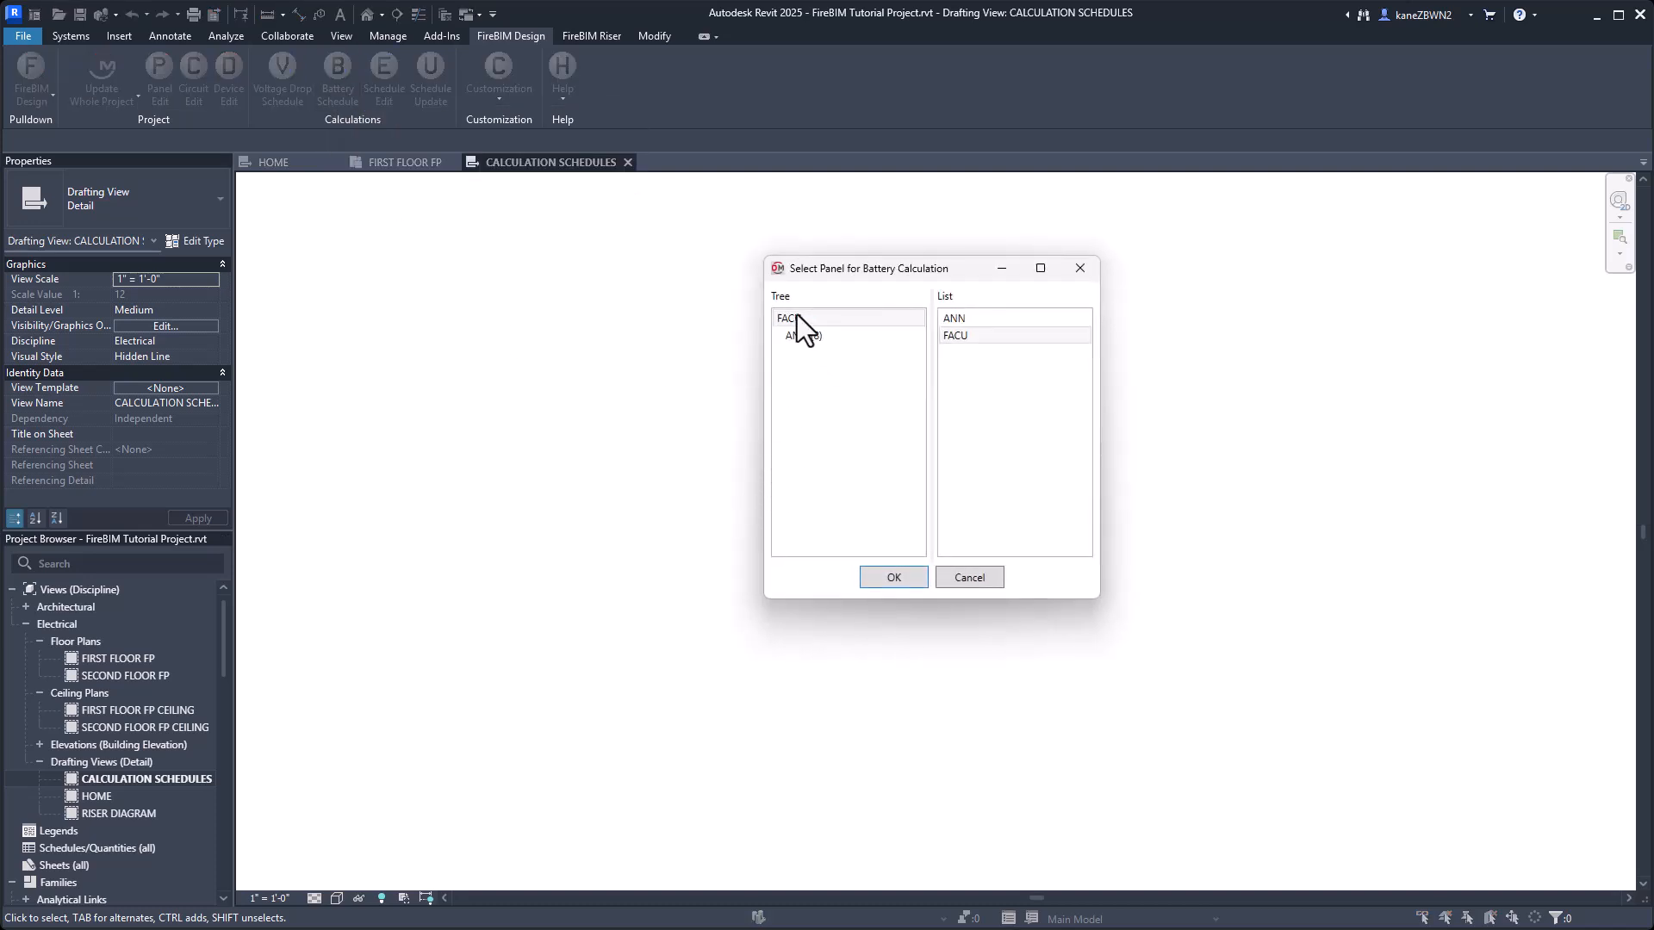
left_click(798, 313)
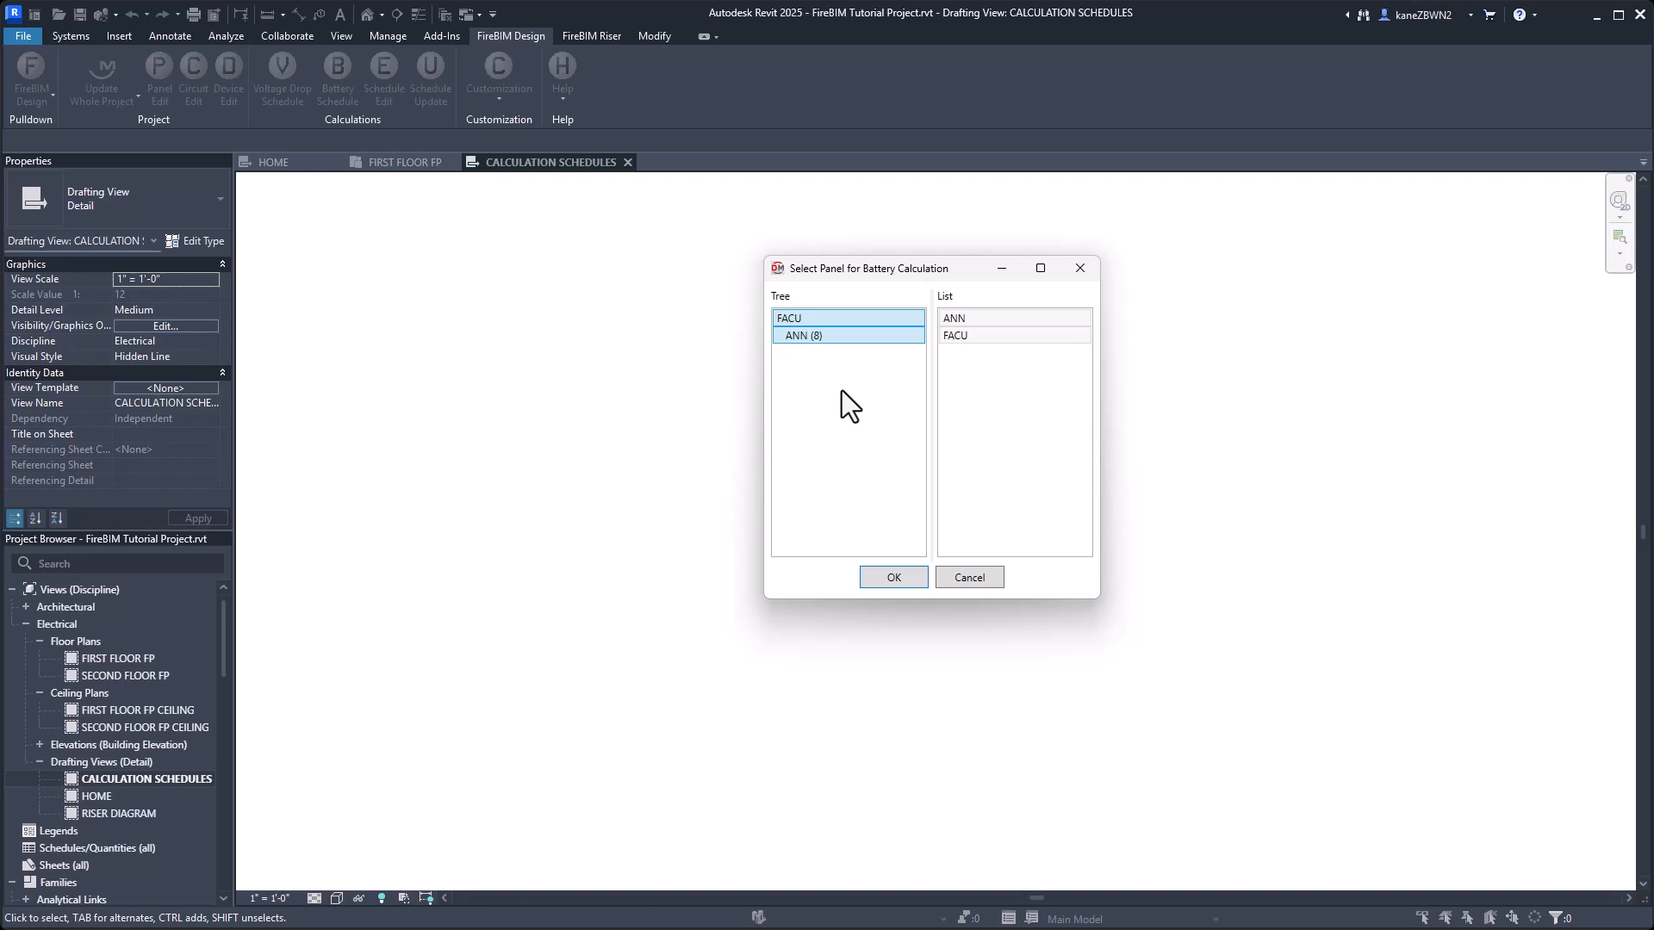
left_click(810, 317)
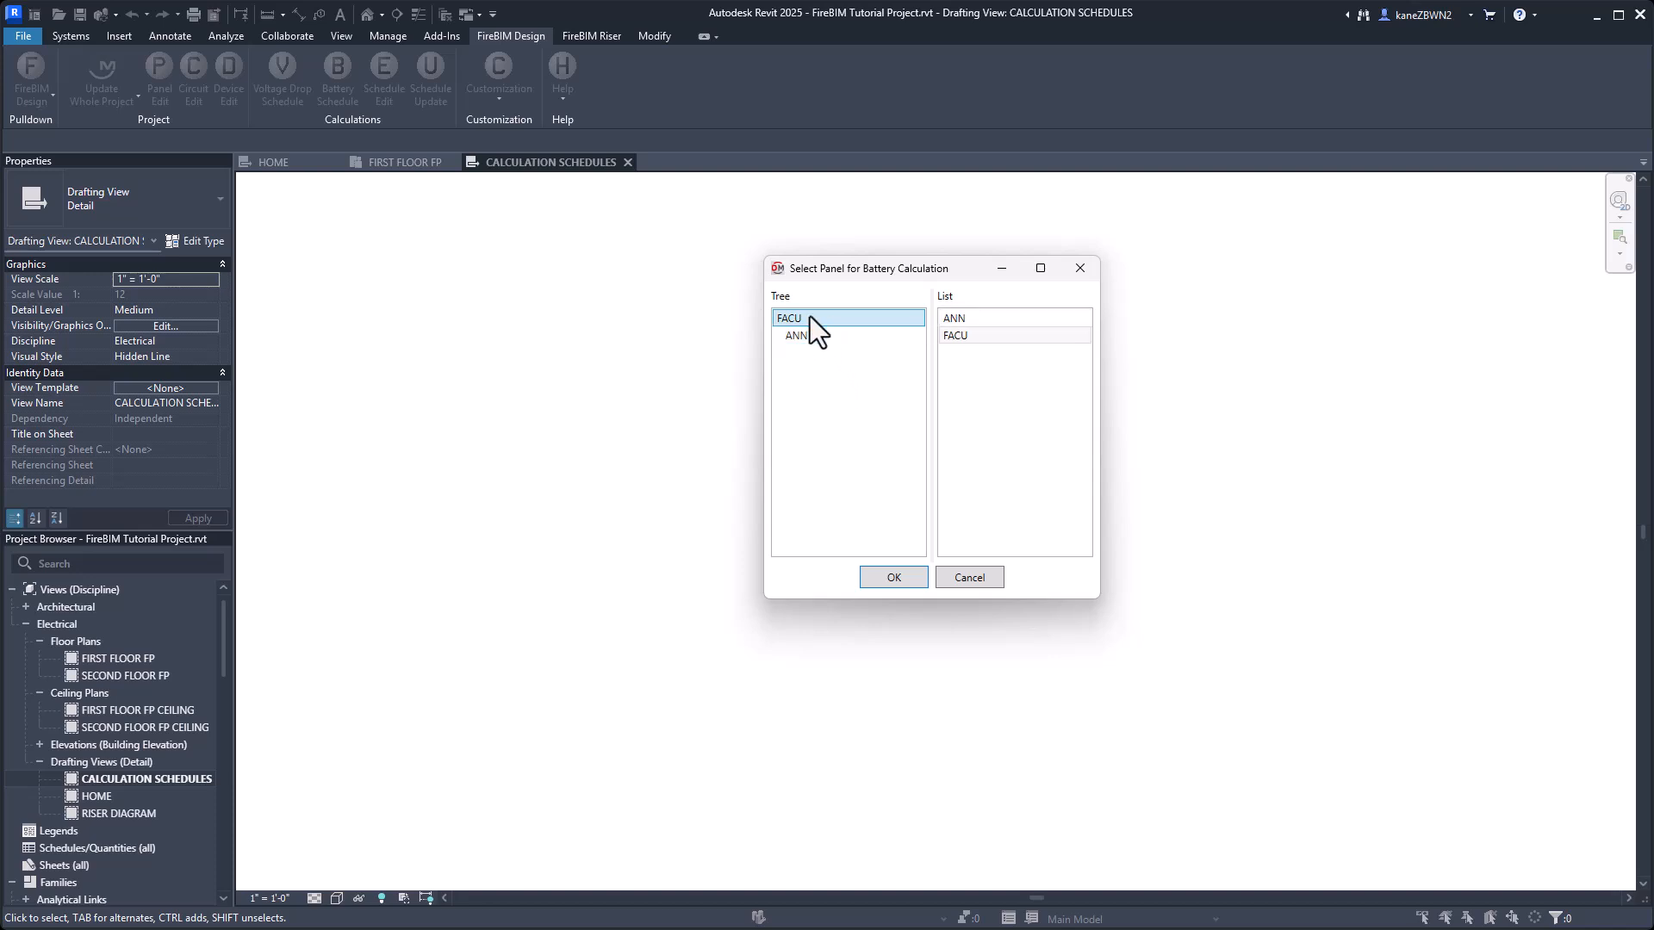
left_click(887, 574)
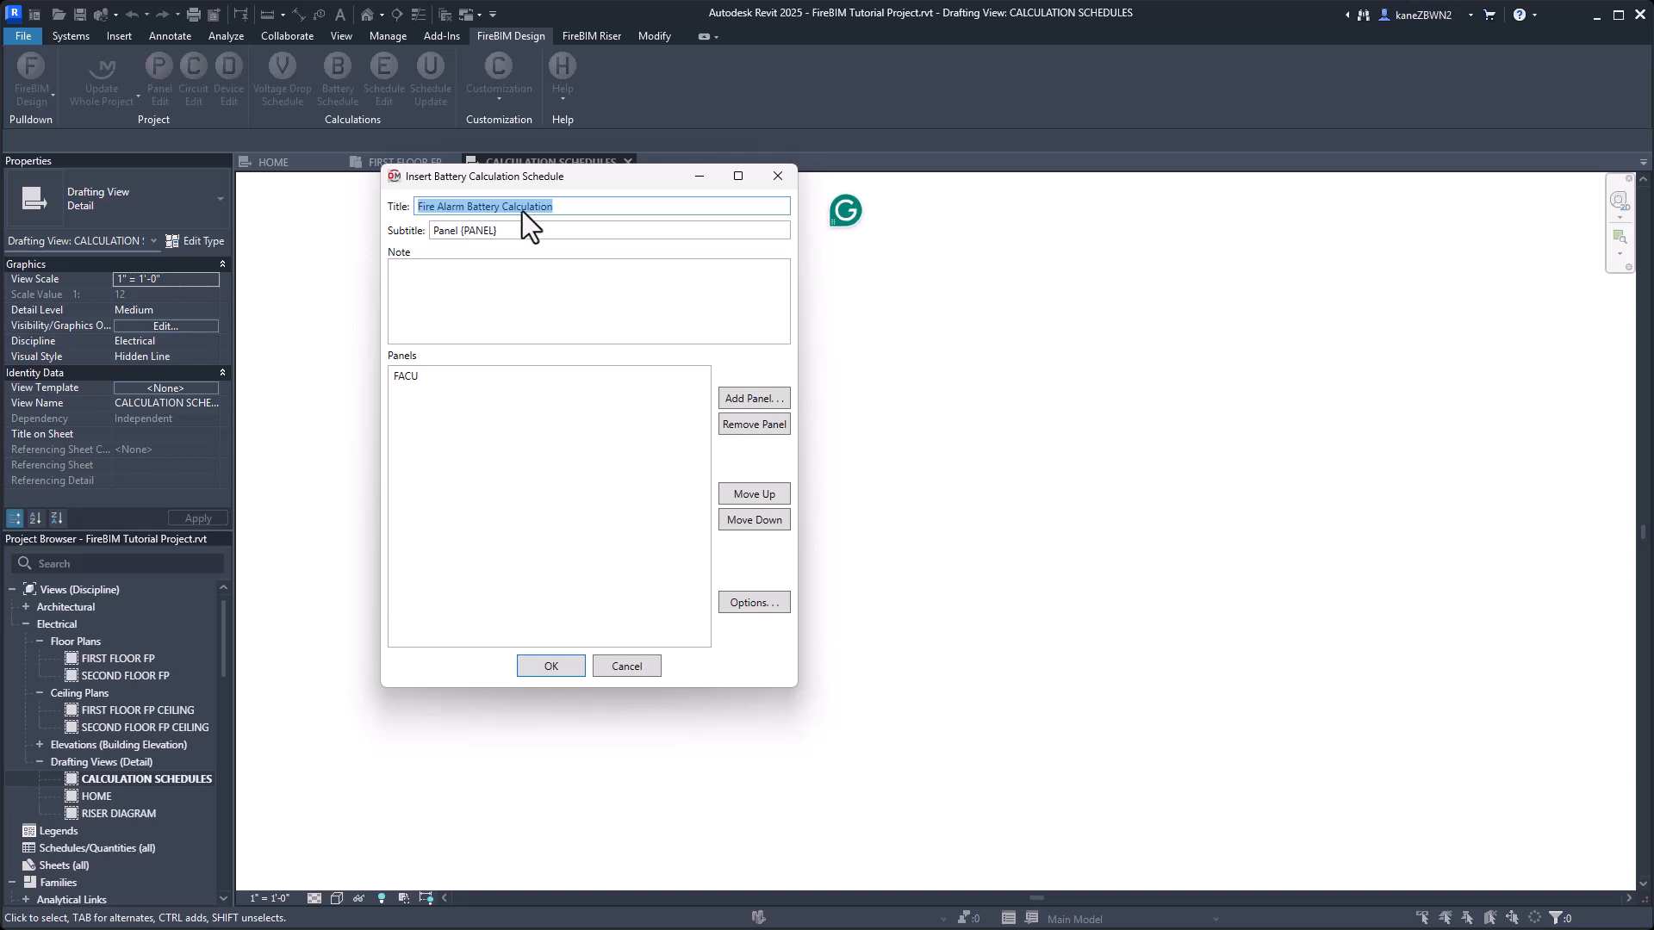
Keep the Fire Alarm Battery Calculation title, default subtitle and empty note, and place the schedule near the drafting view's upper-left area.
left_click(463, 231)
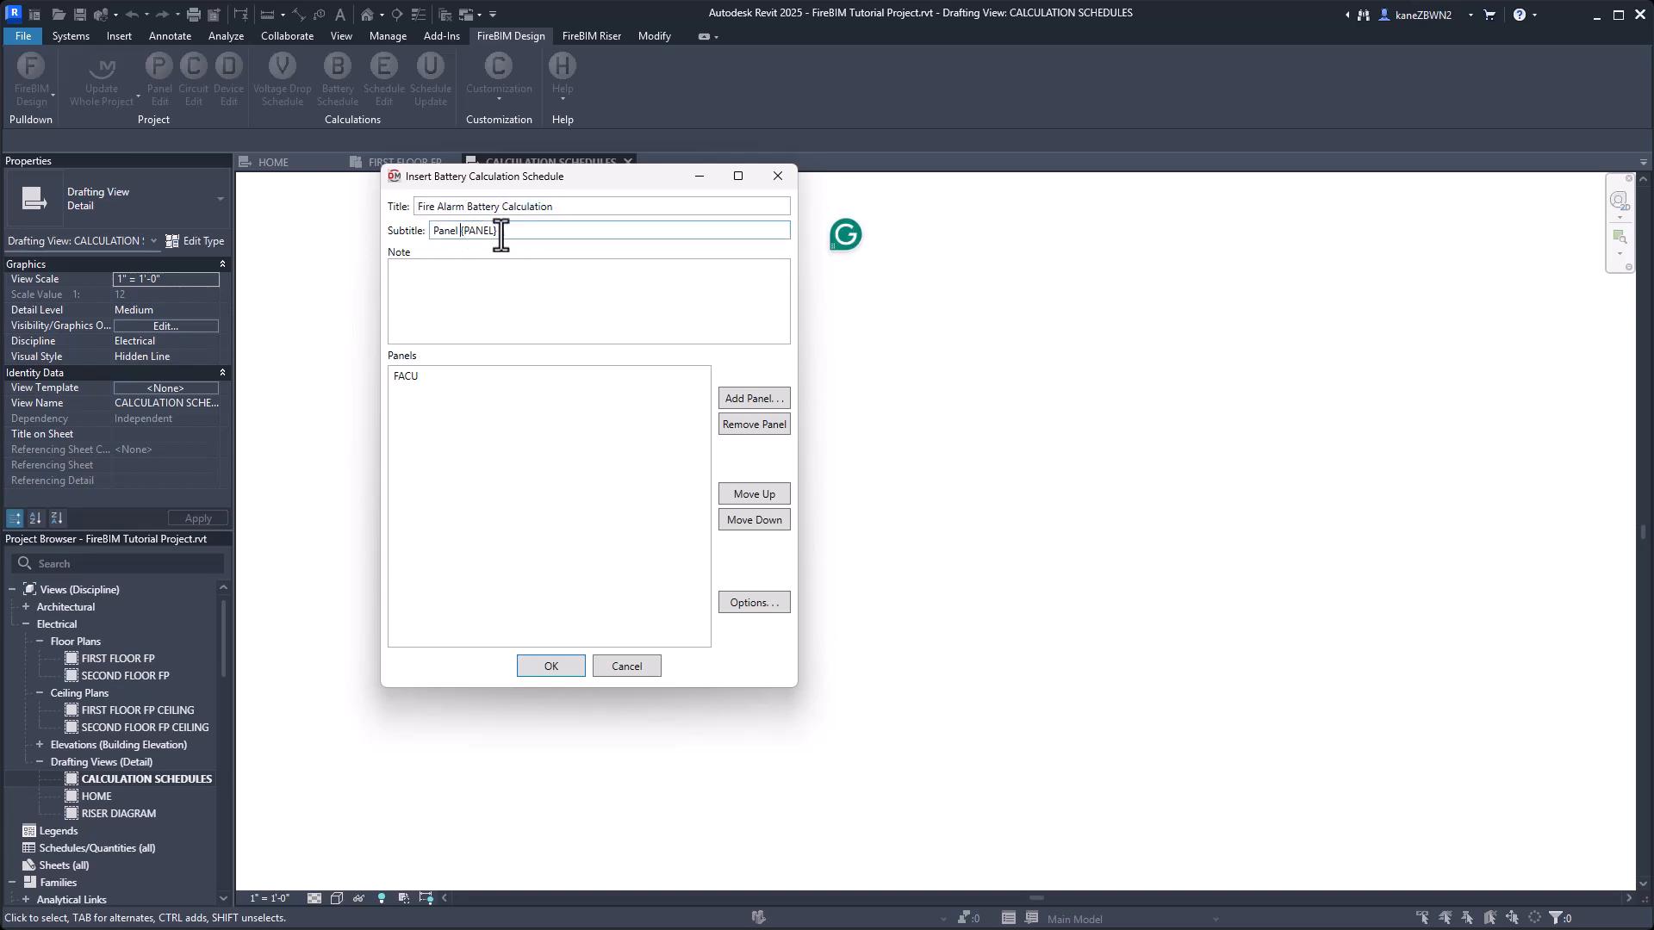
left_click_drag(498, 231, 457, 233)
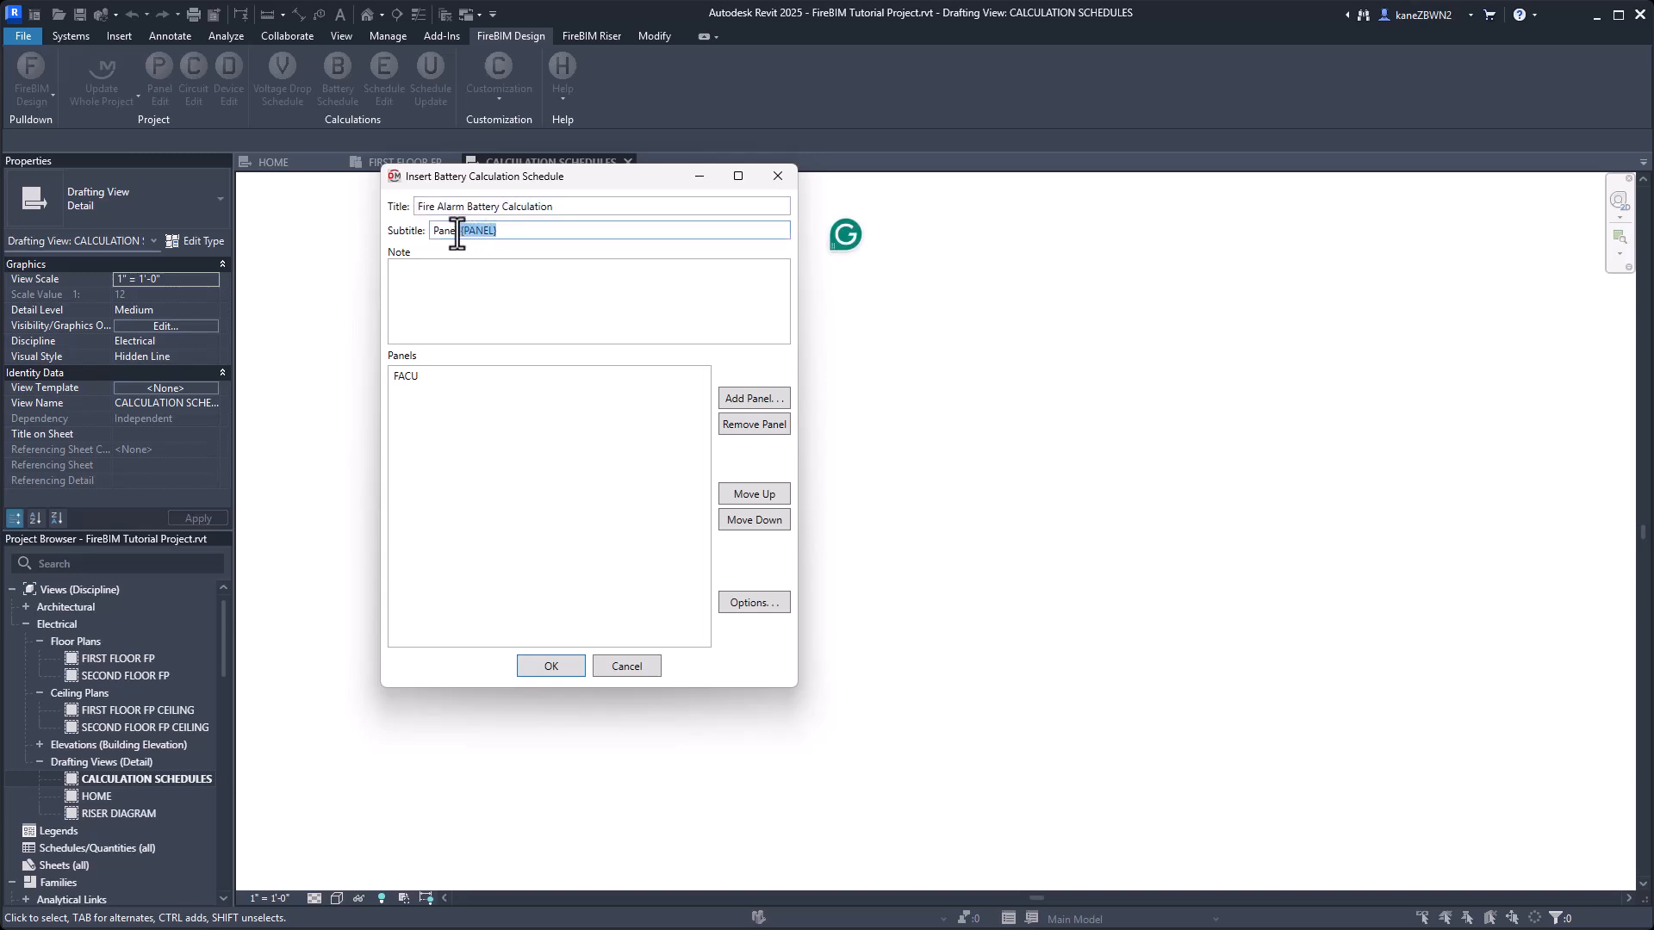
left_click(511, 231)
left_click(506, 312)
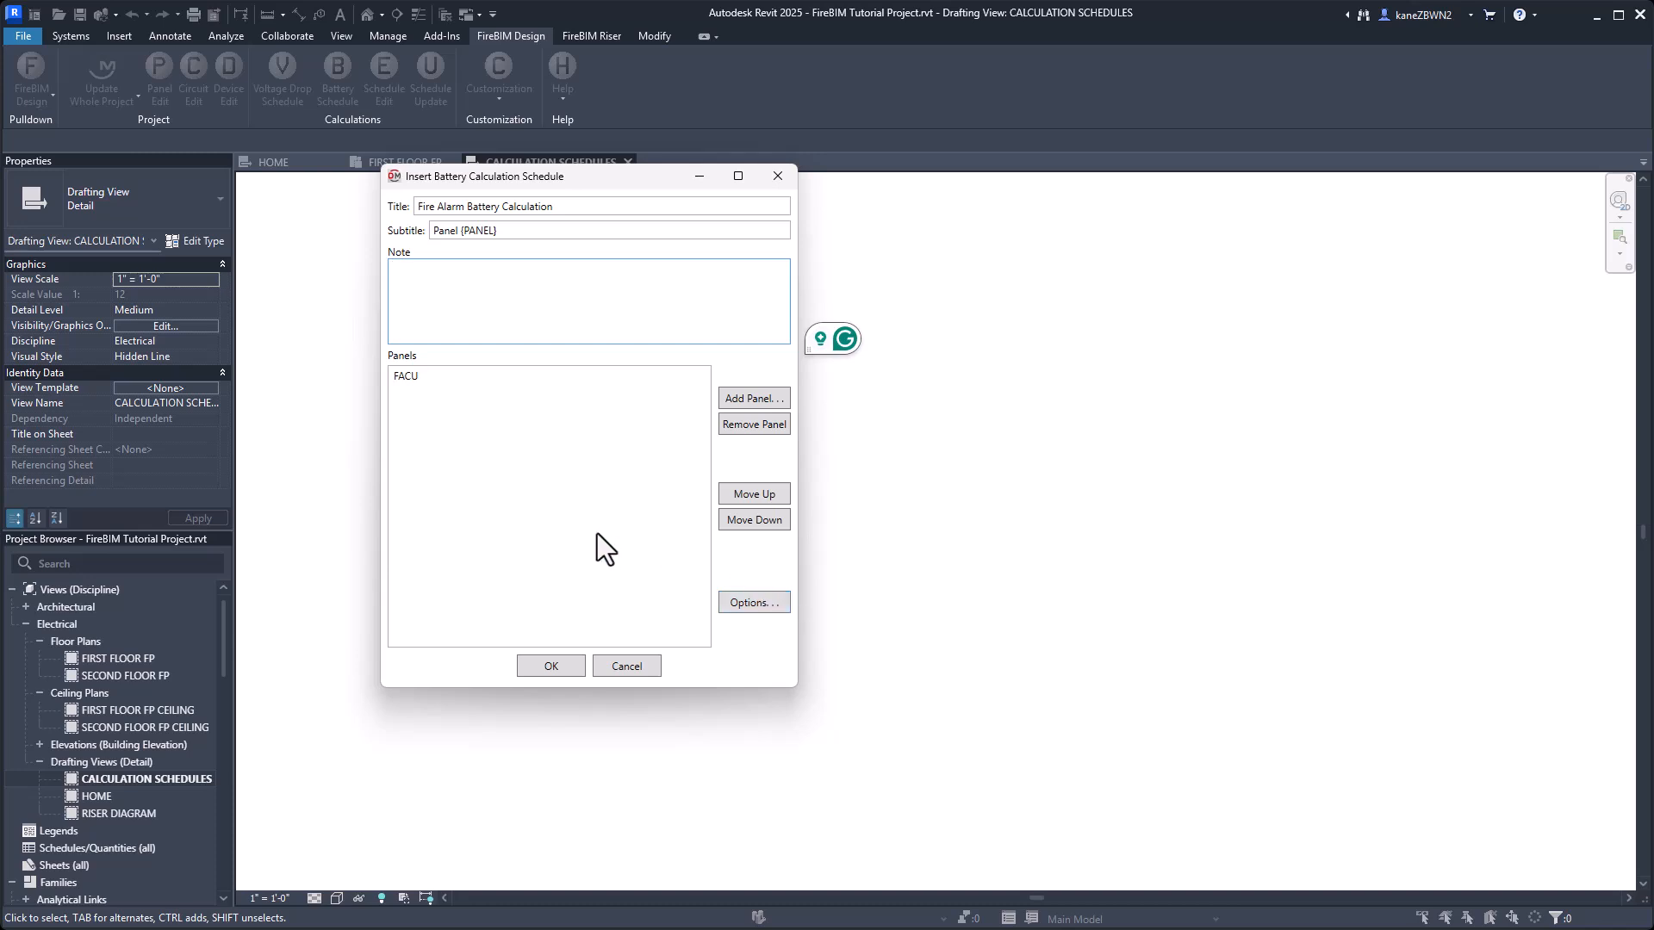
left_click(550, 665)
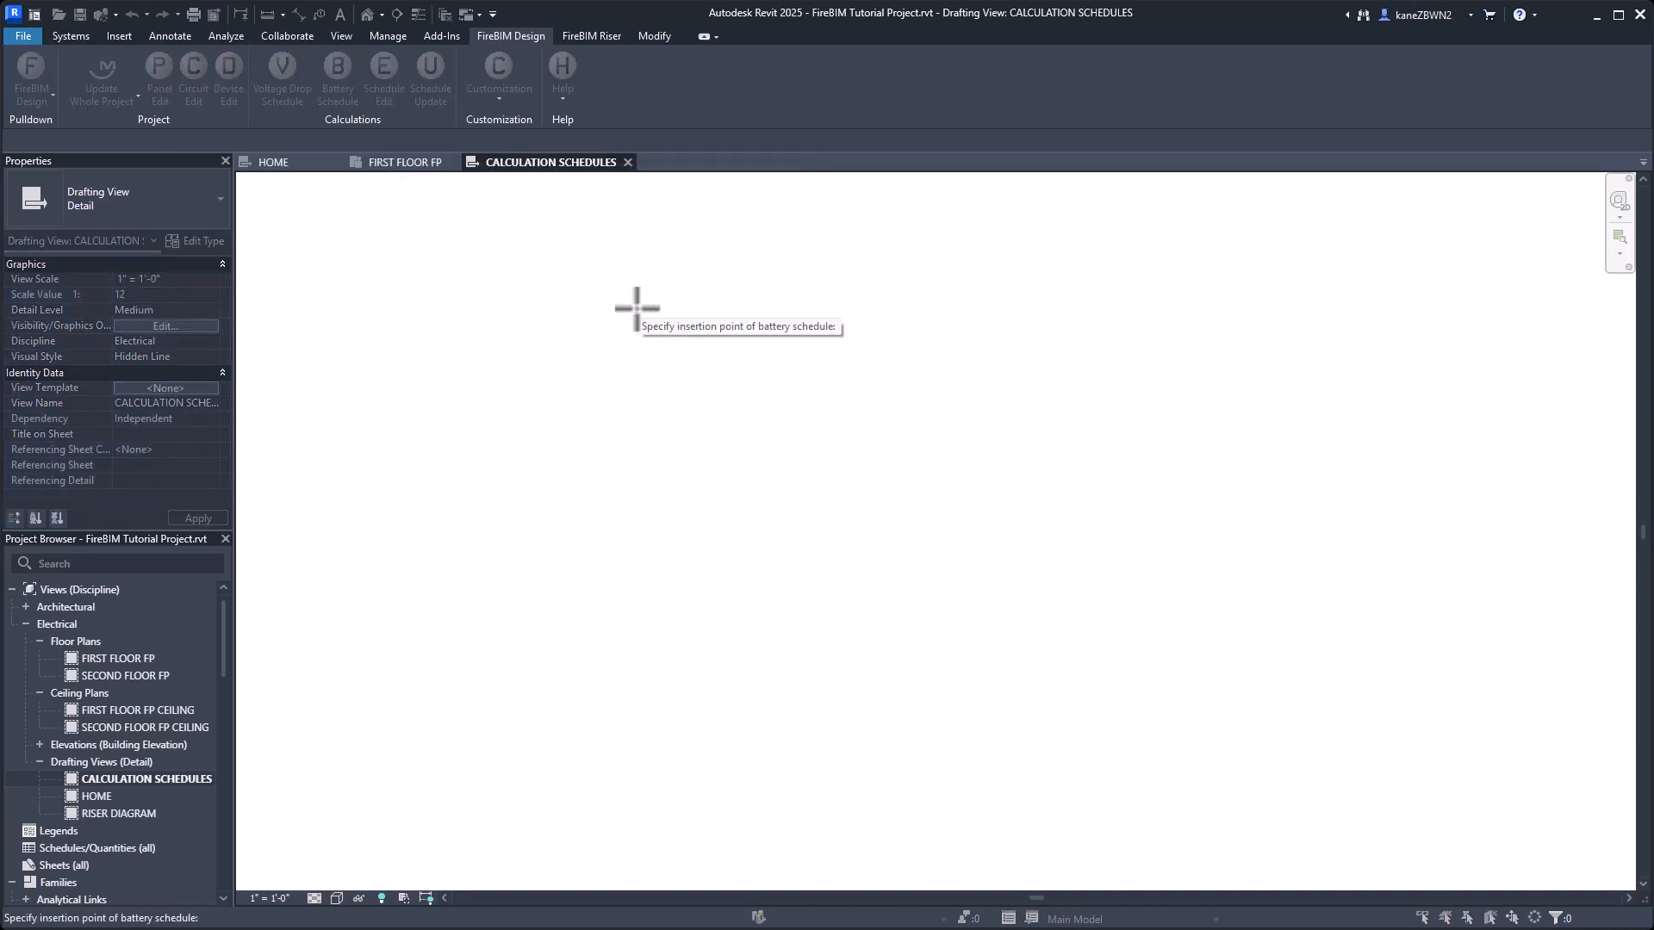
left_click(471, 306)
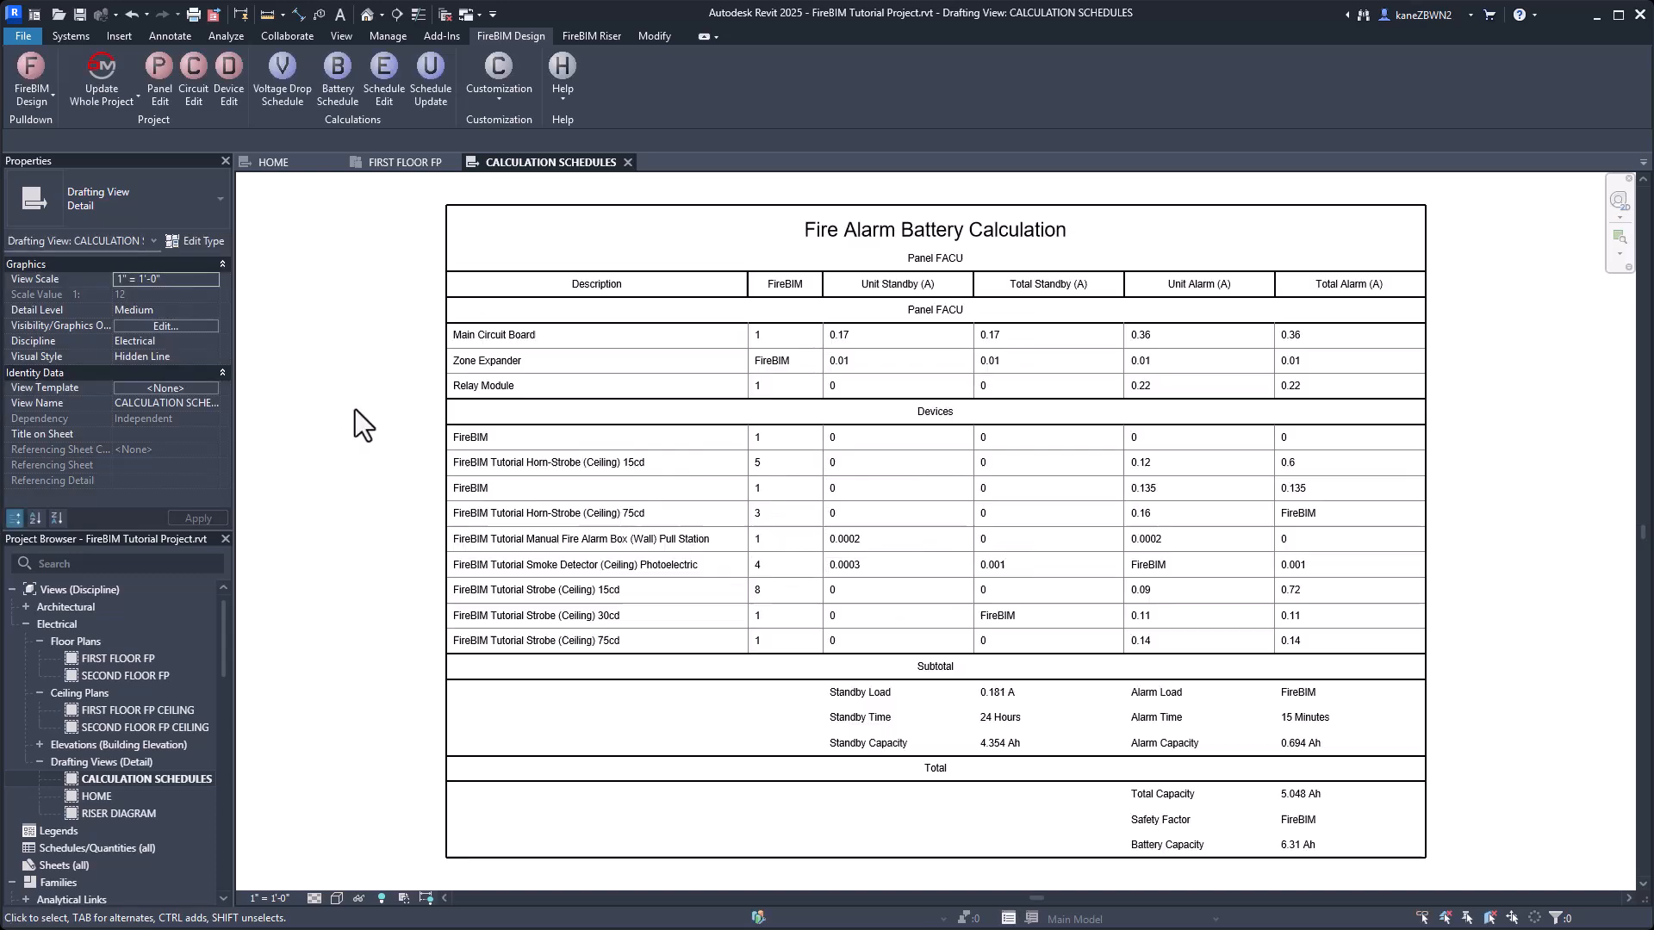
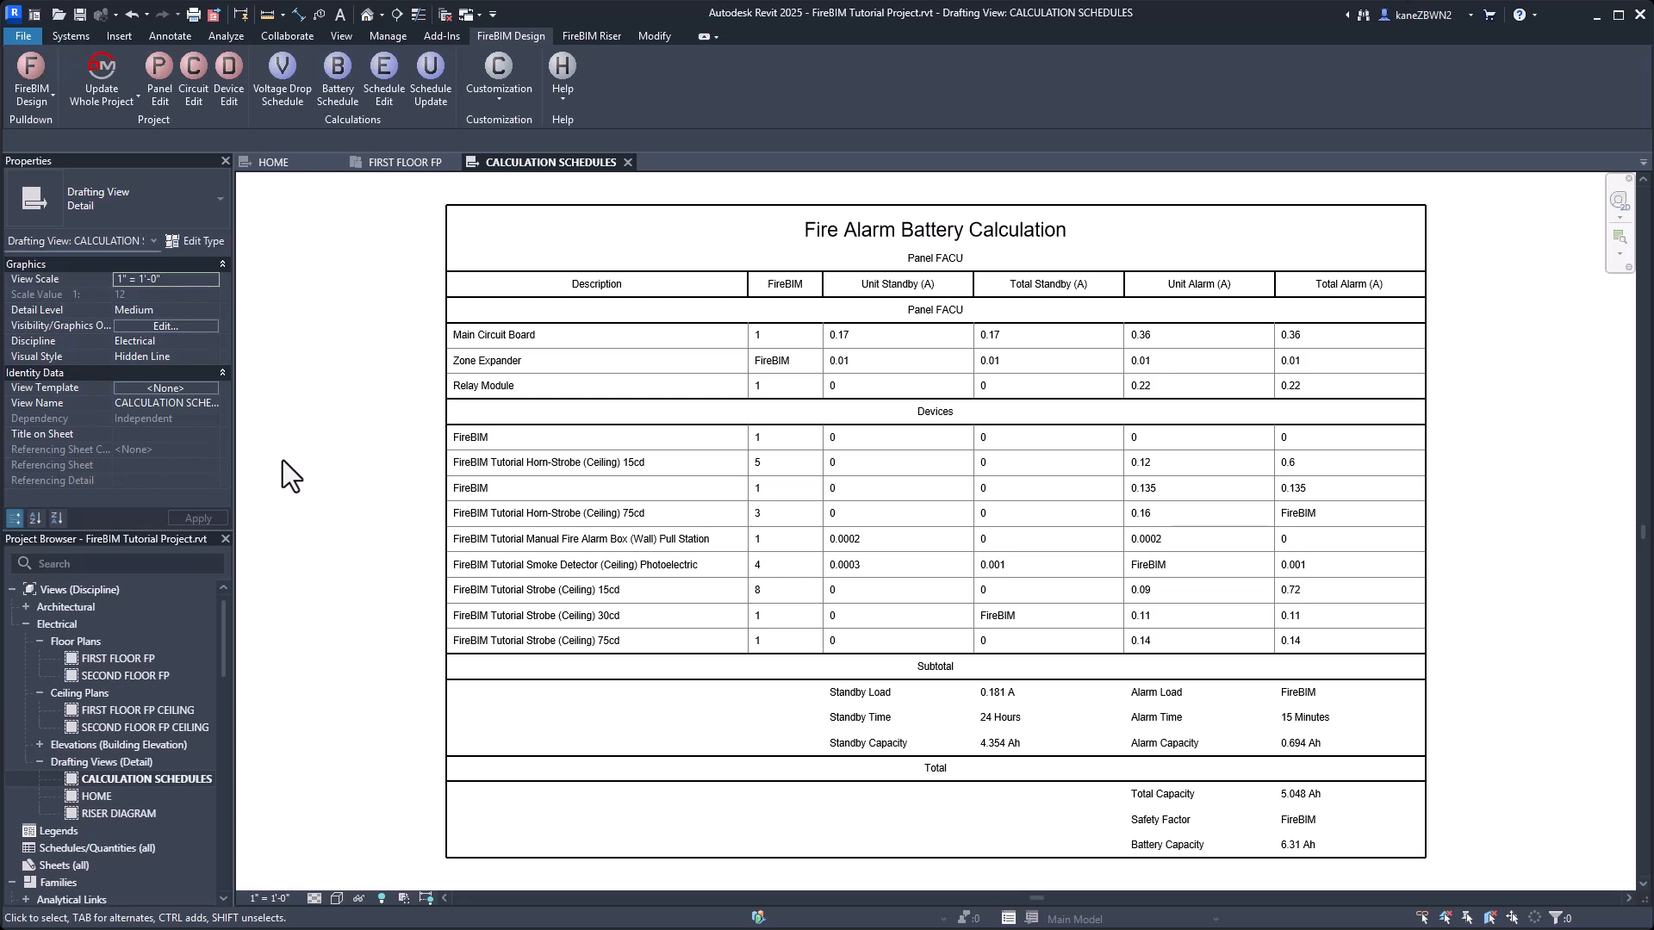
Delete the 30cd ceiling strobe from the SECOND FLOOR FP CEILING view and update the schedule in the CALCULATION SCHEDULES view.
double_click(131, 726)
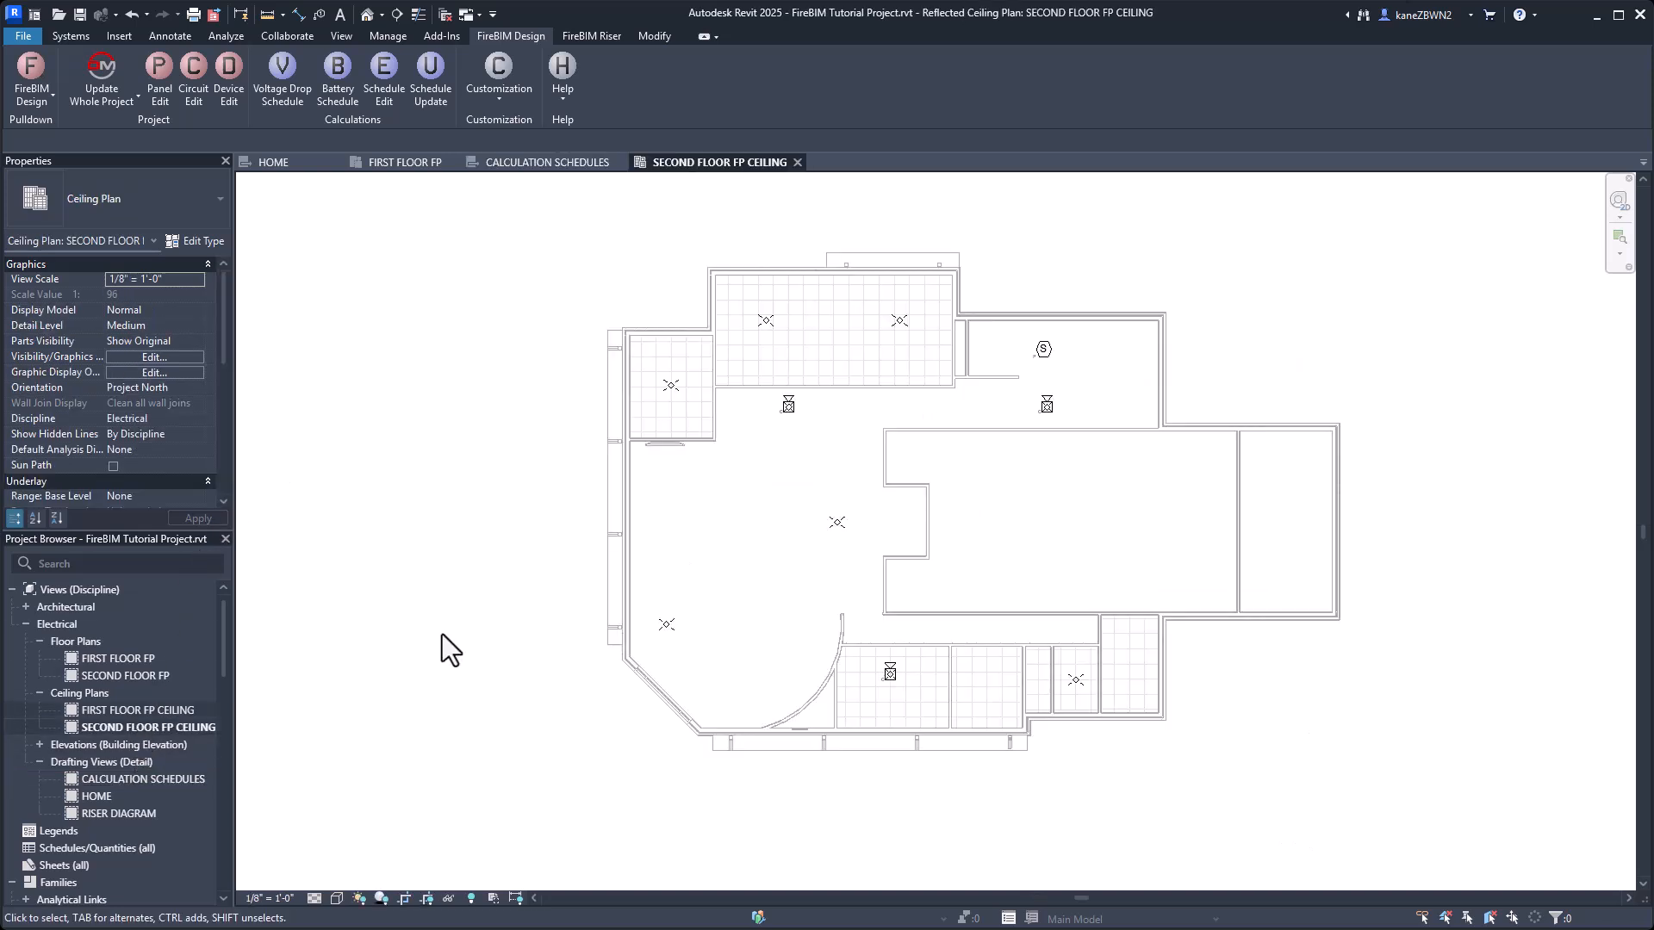
left_click(836, 524)
scroll(842, 576, "up", 2)
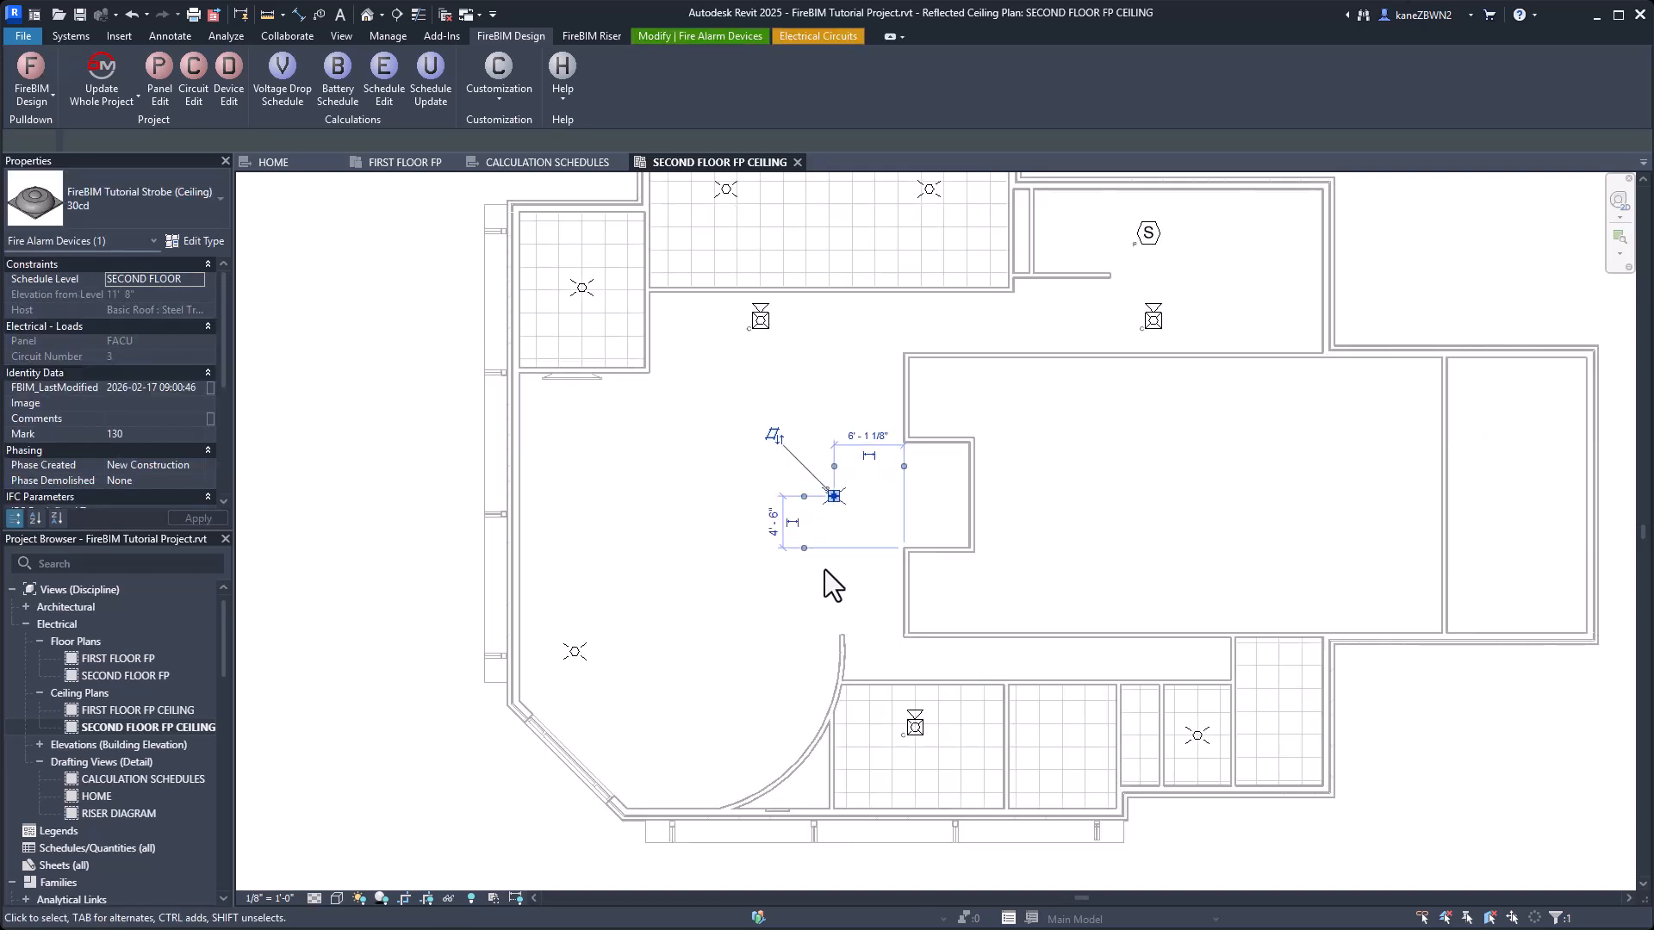
left_click(824, 570)
left_click(562, 165)
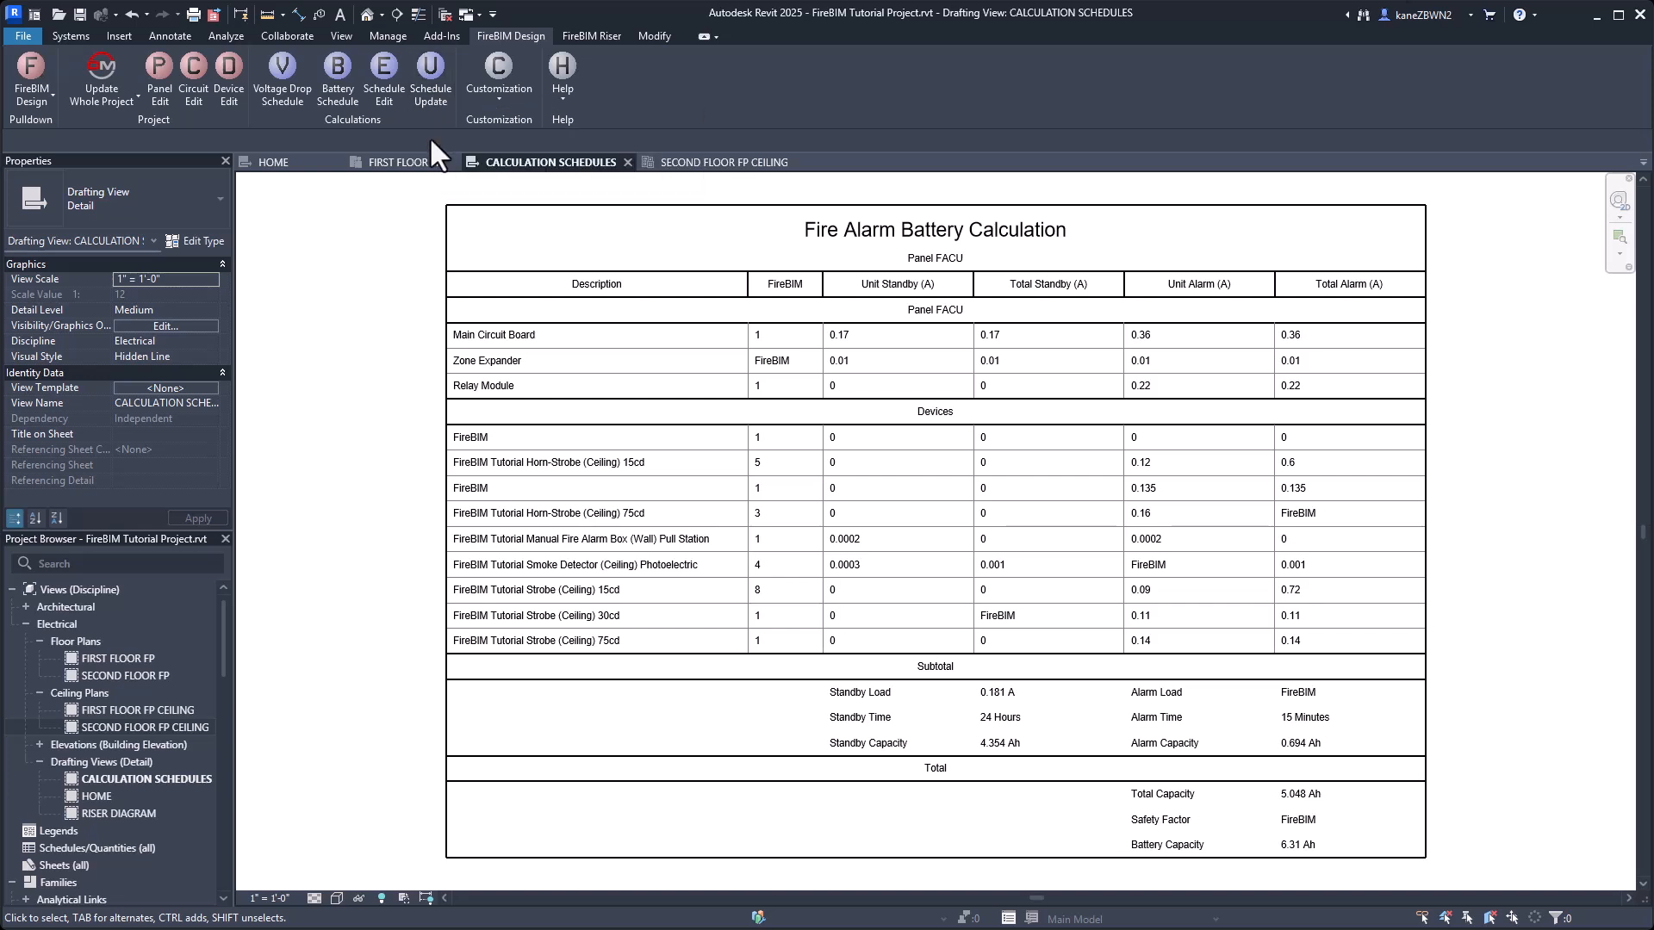
left_click(430, 90)
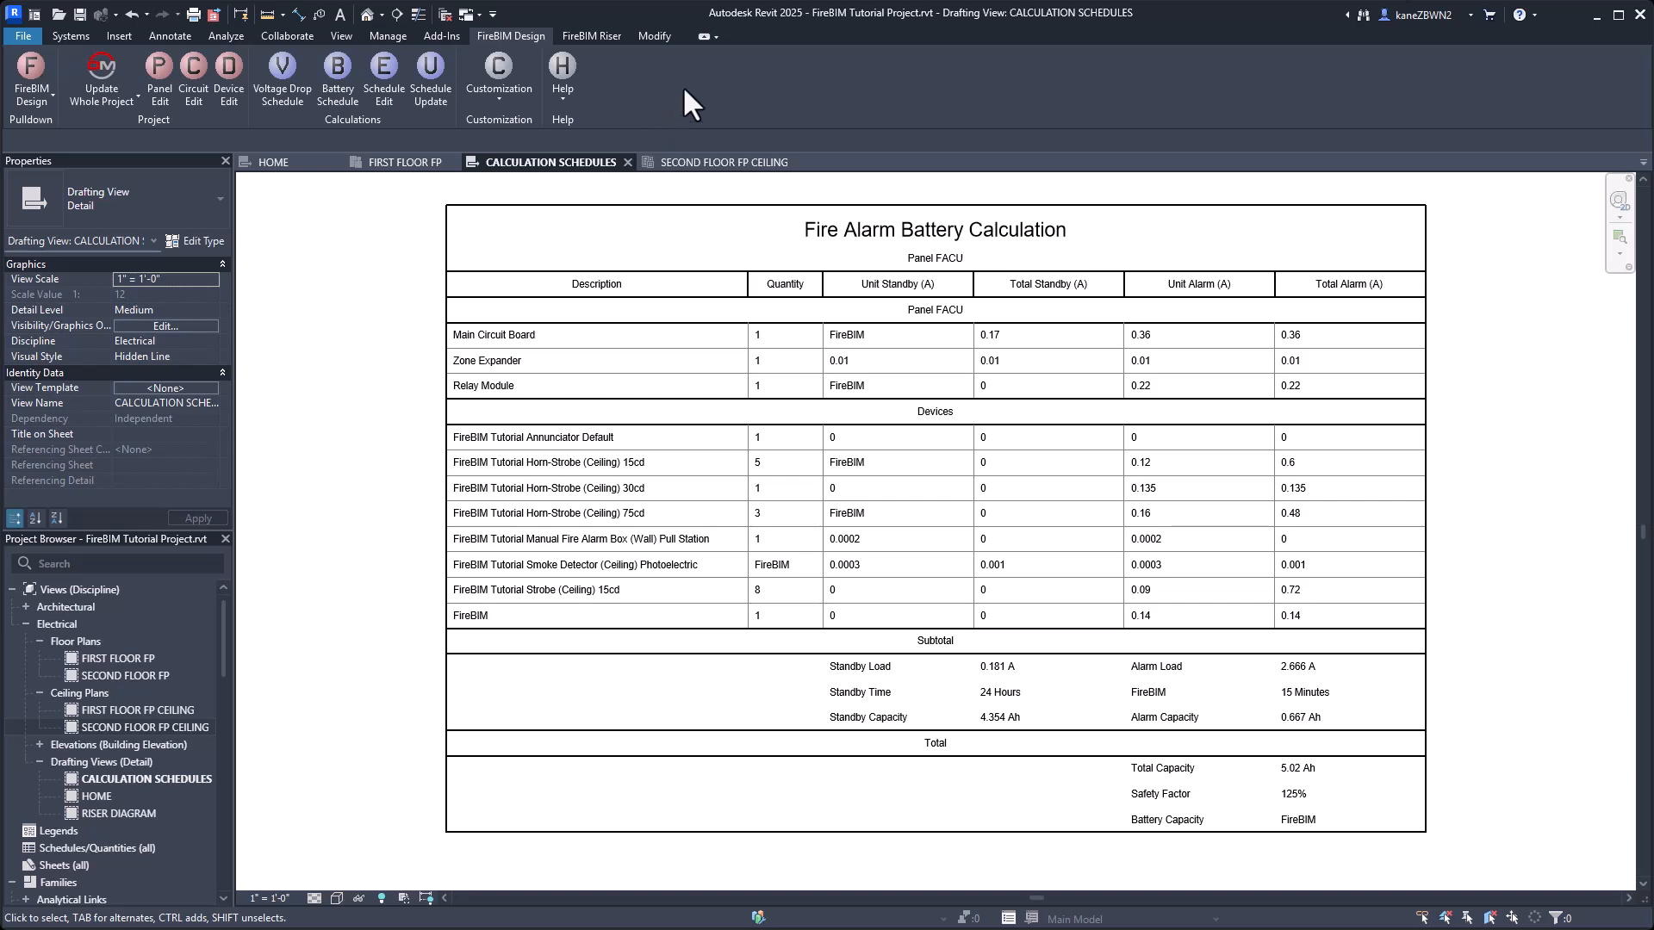
Set the battery calculation's alarm time to 5 minutes and safety factor multiplier to 1.2 in the FireBIM project options.
left_click(493, 98)
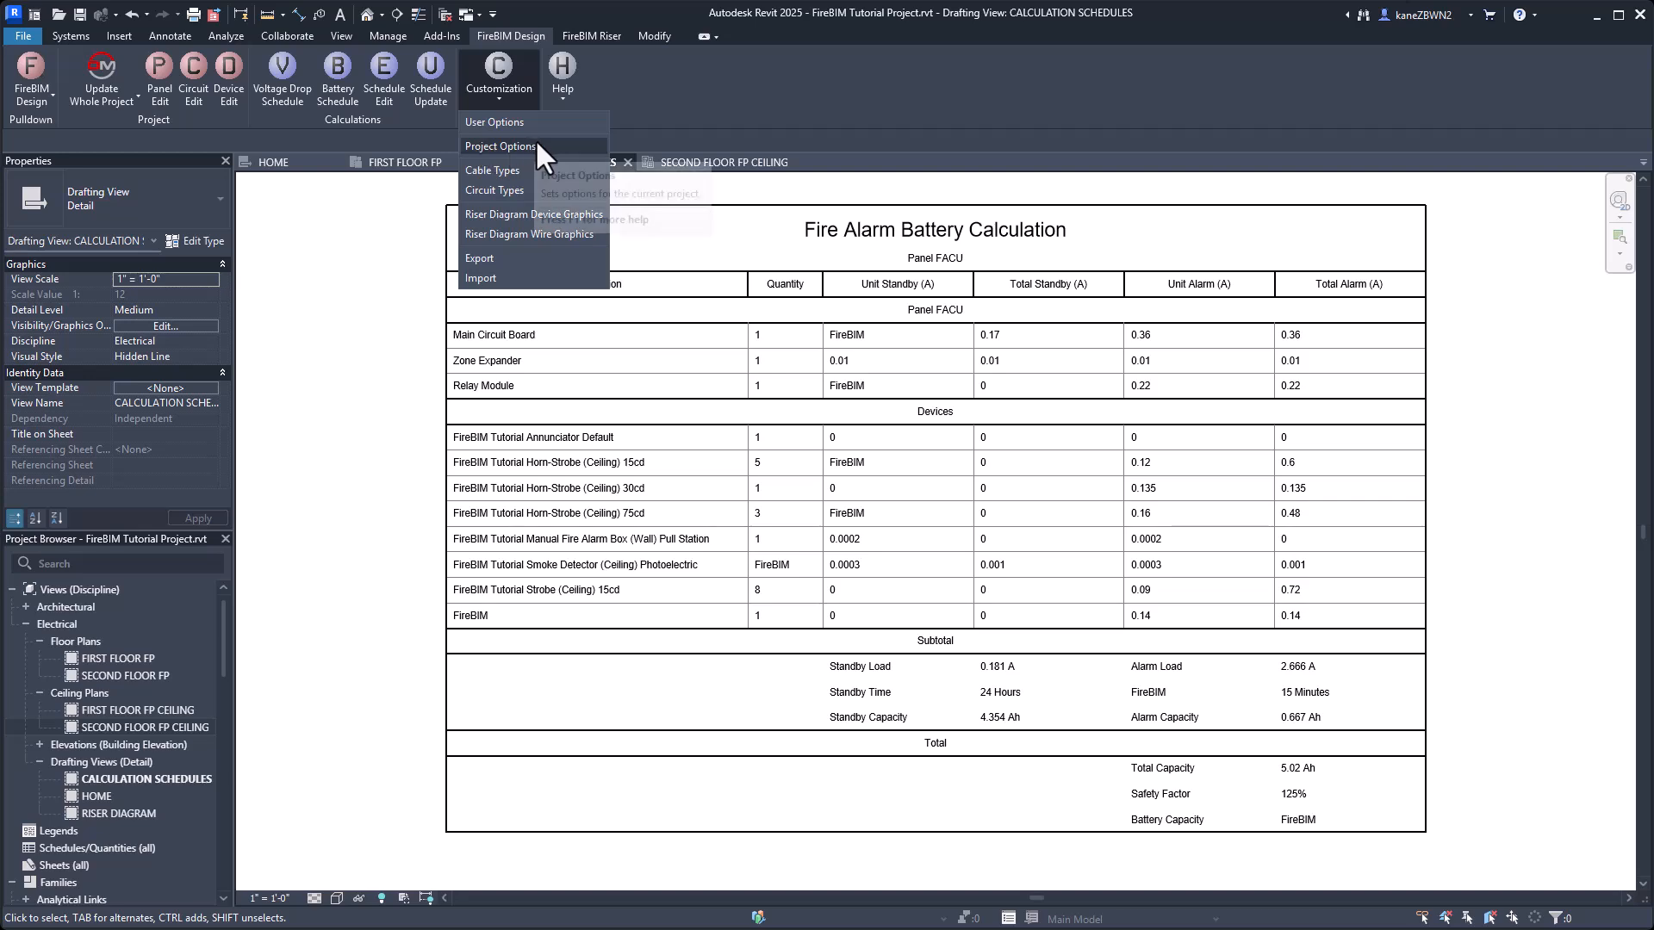
left_click(561, 143)
scroll(1216, 324, "down", 5)
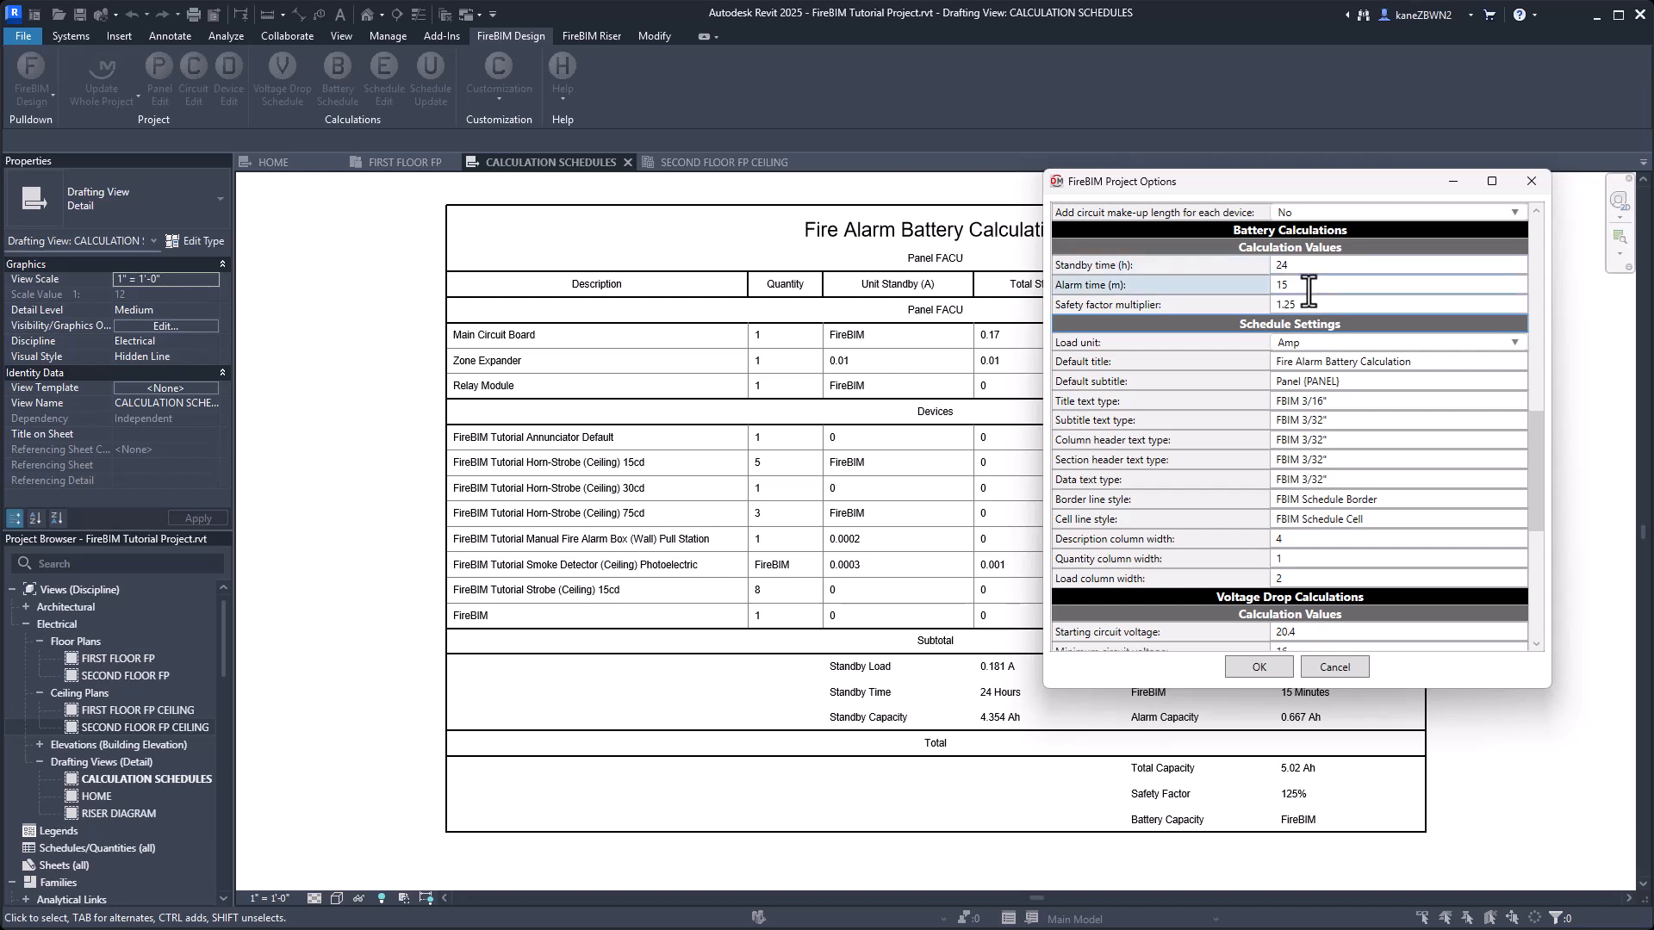
left_click(1212, 284)
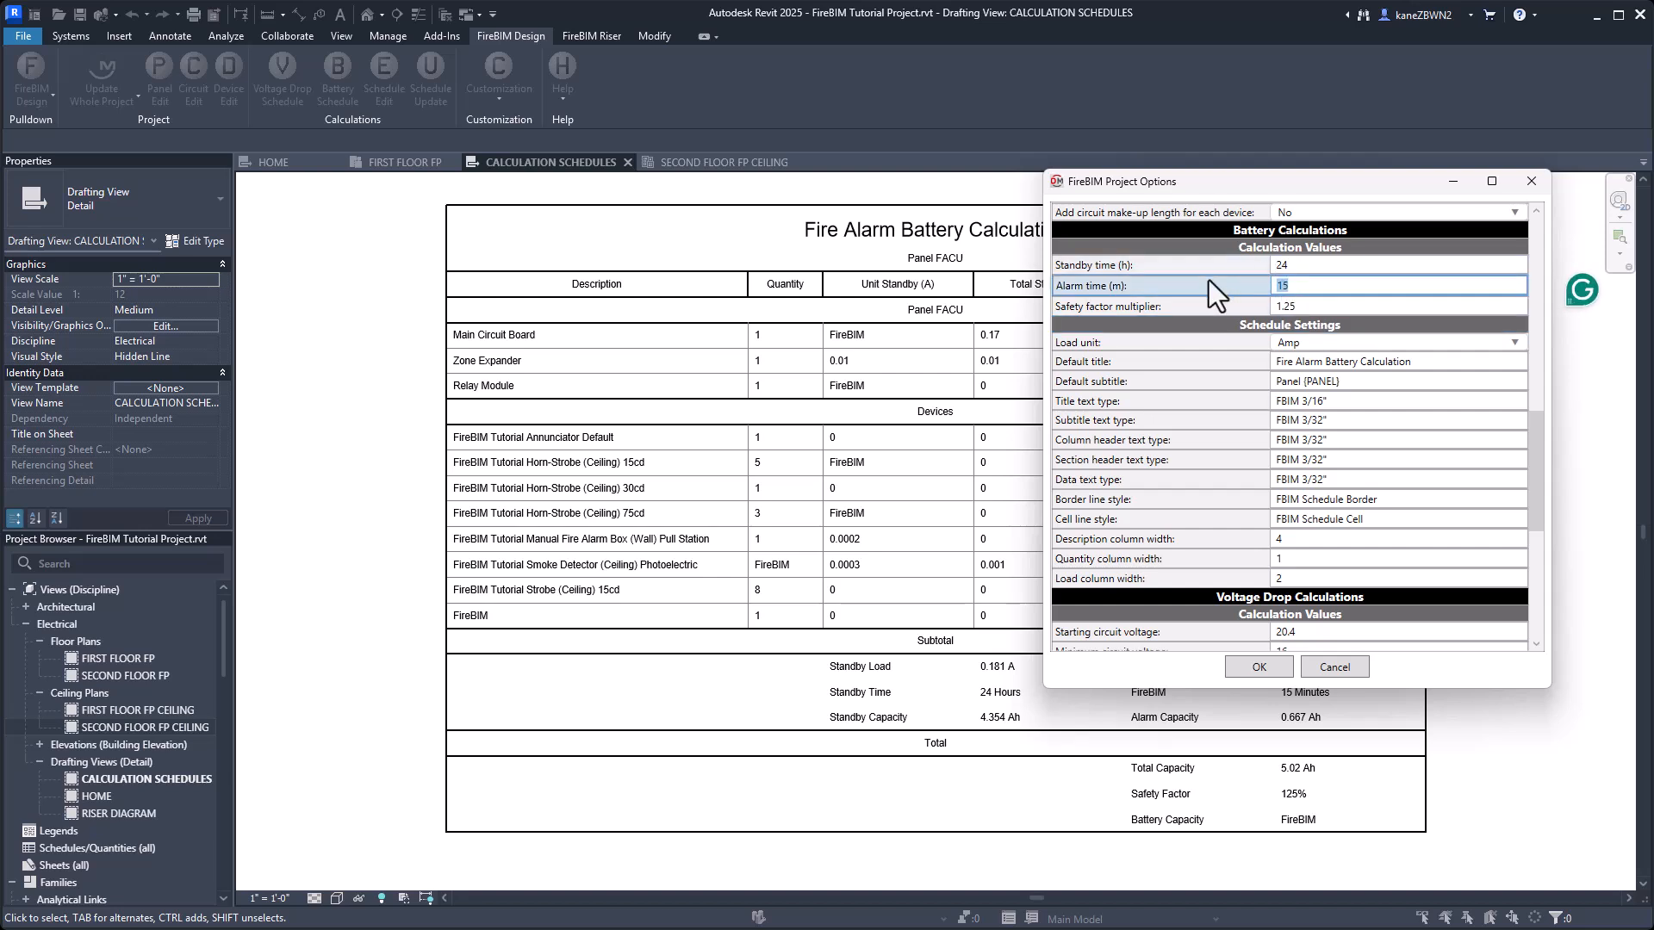
type("5")
left_click(1316, 305)
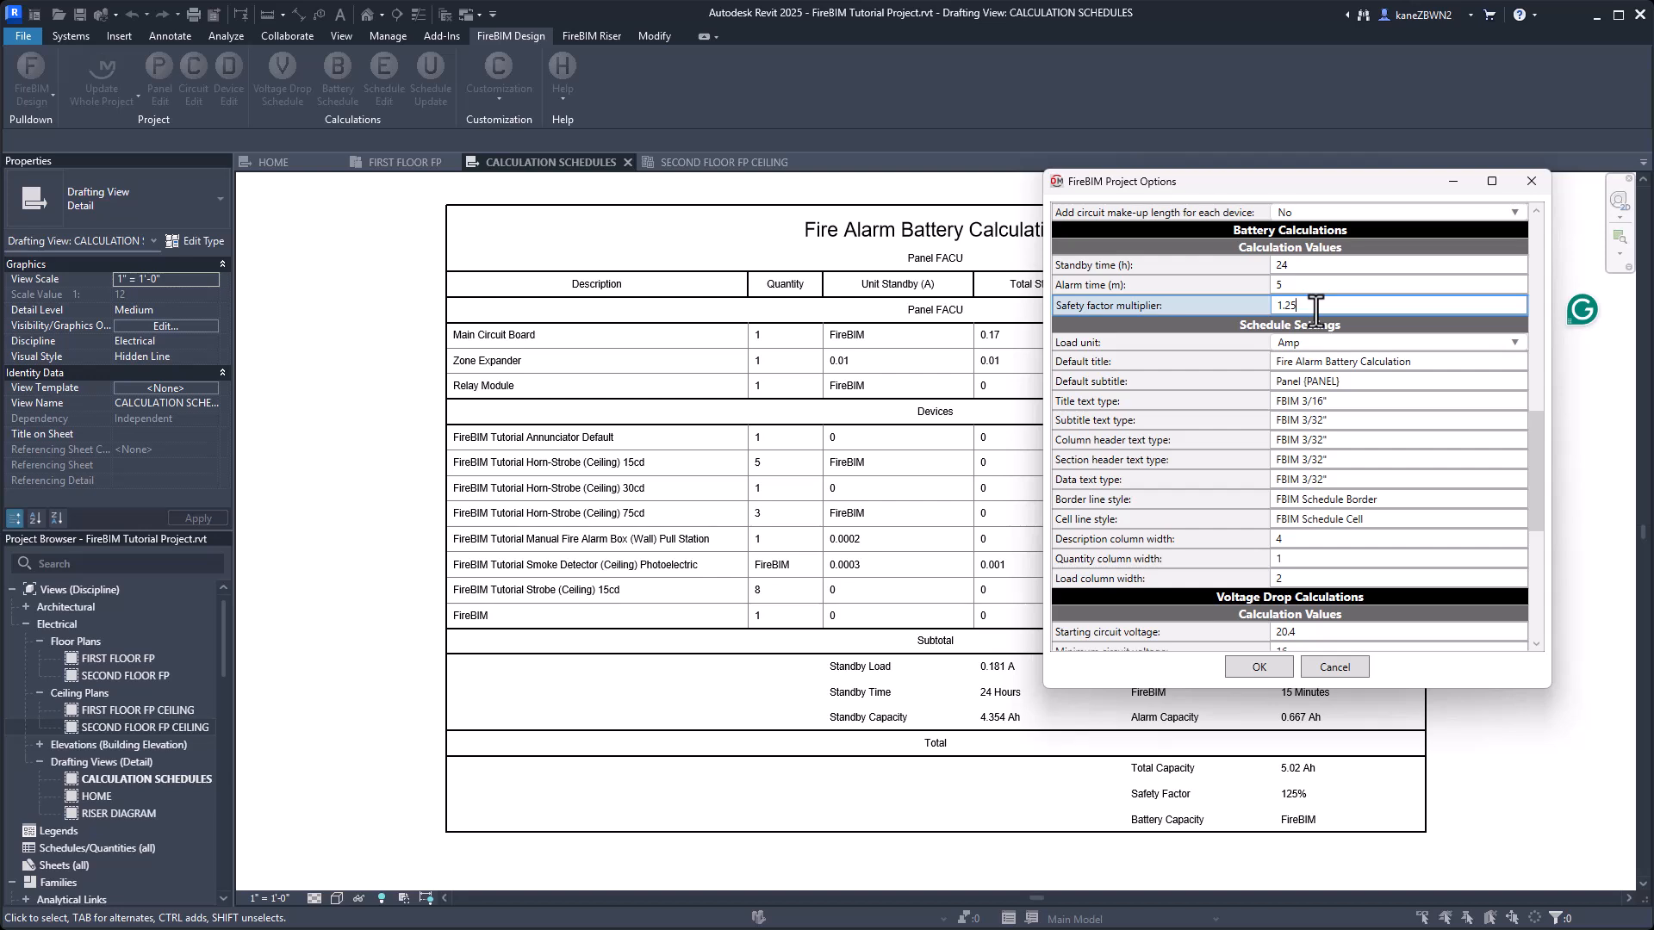
key("BackSpace")
Set the battery schedule's load unit to Milliamp, accept the project options and update the schedule.
left_click(1329, 342)
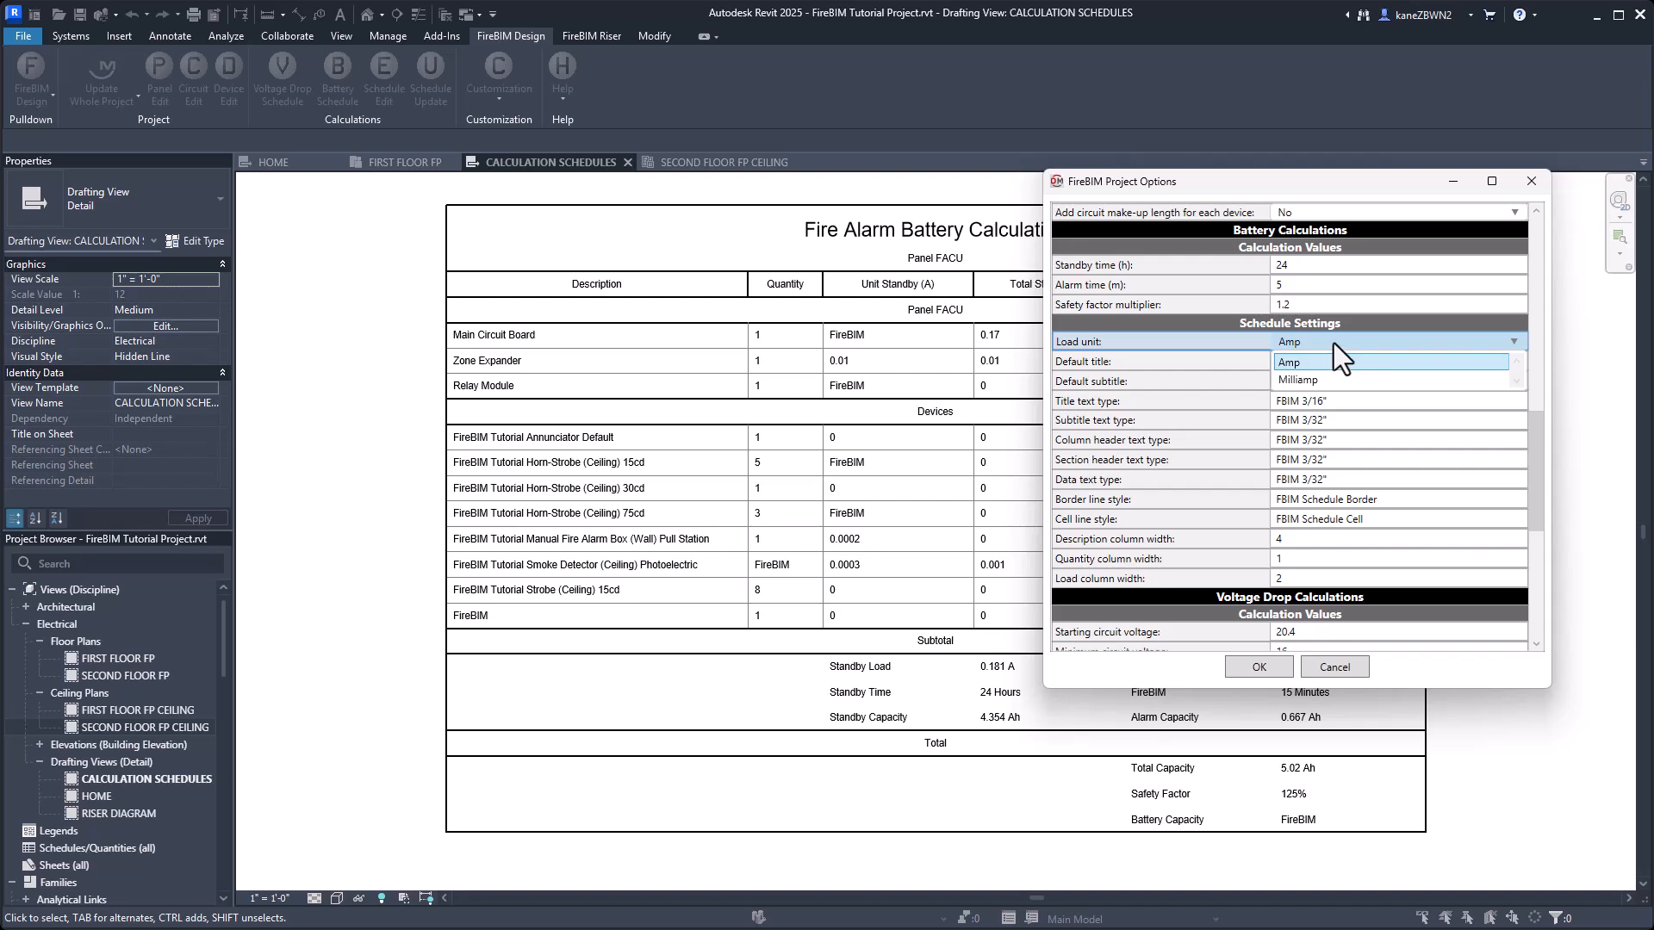
left_click(1320, 383)
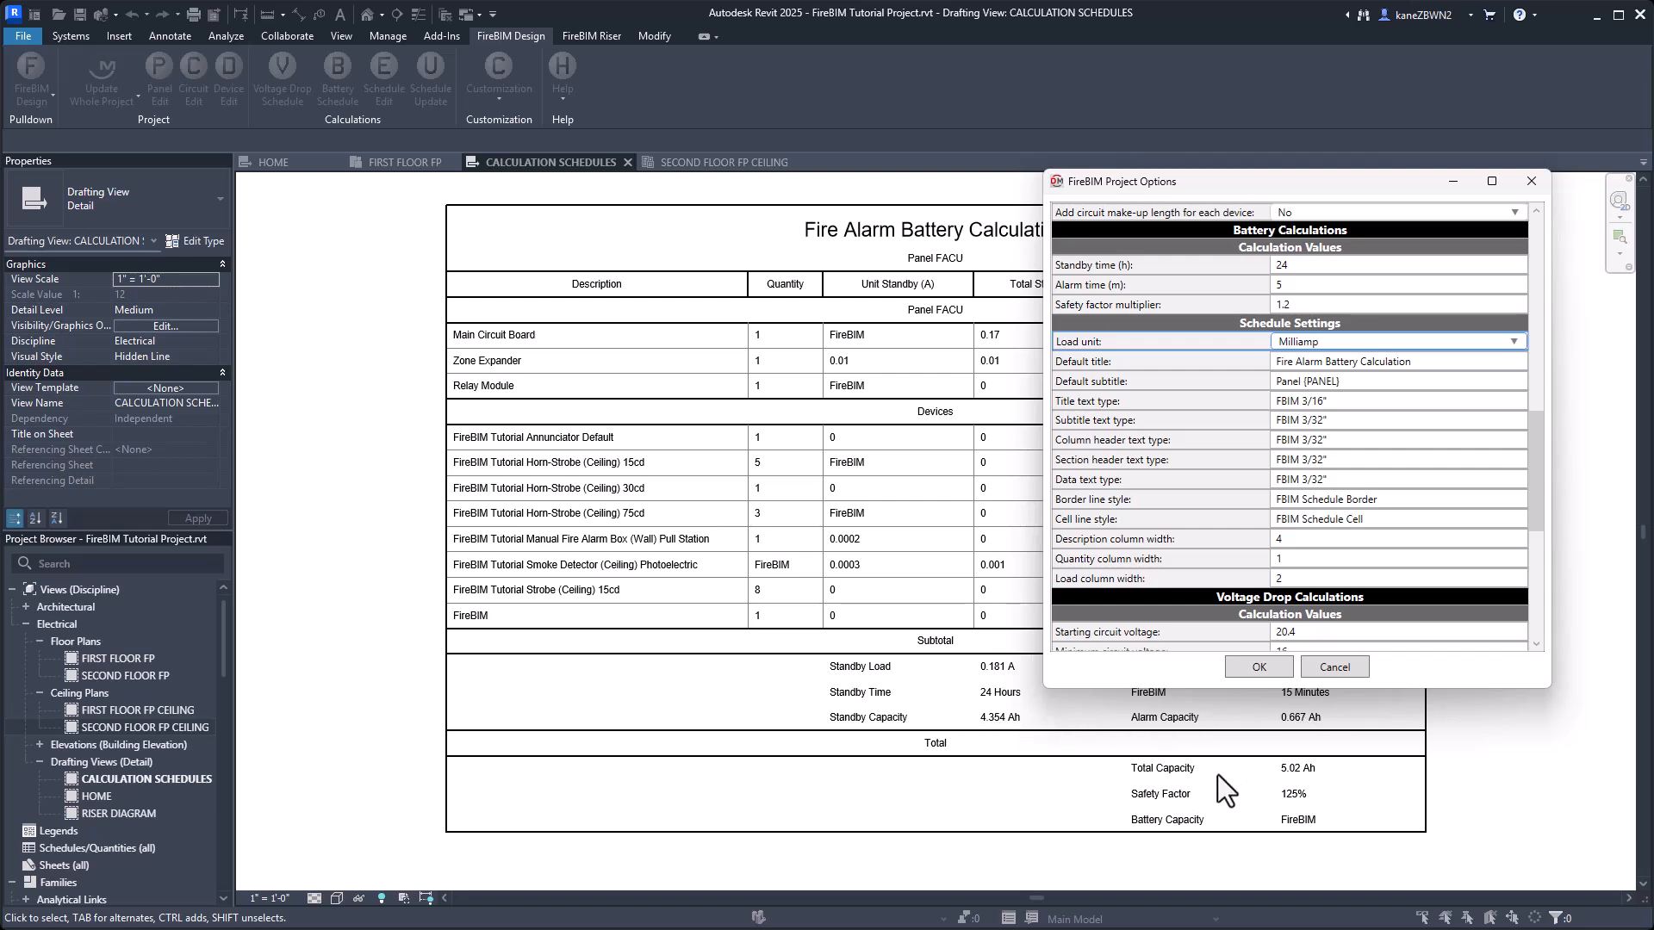
left_click(1259, 665)
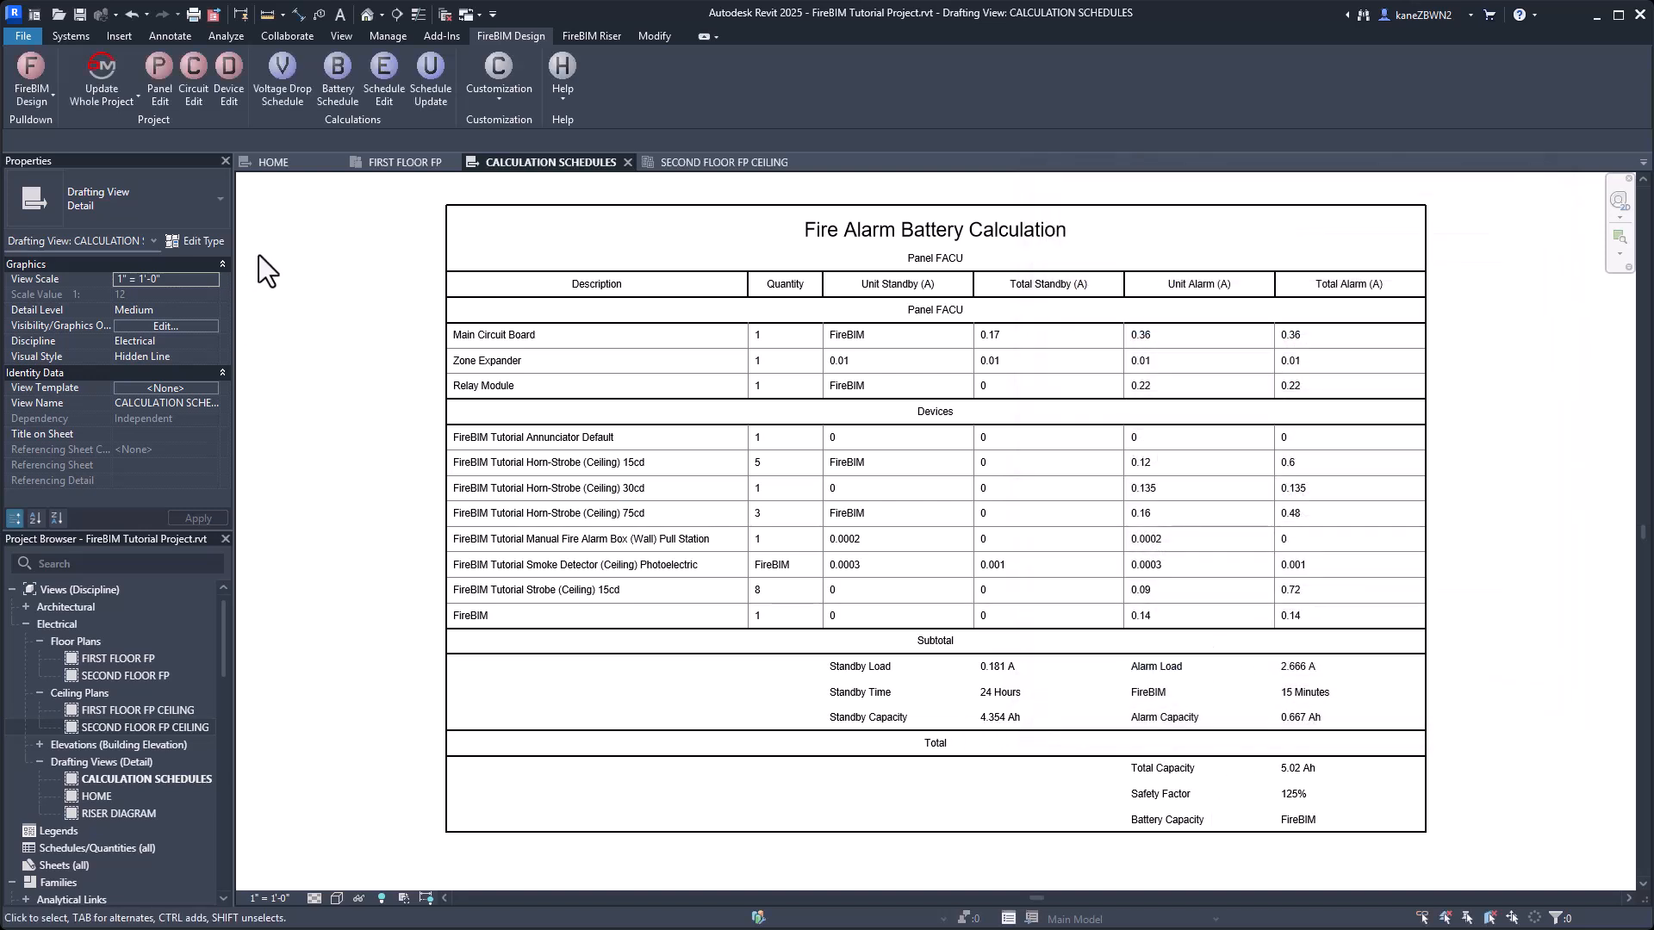
left_click(432, 80)
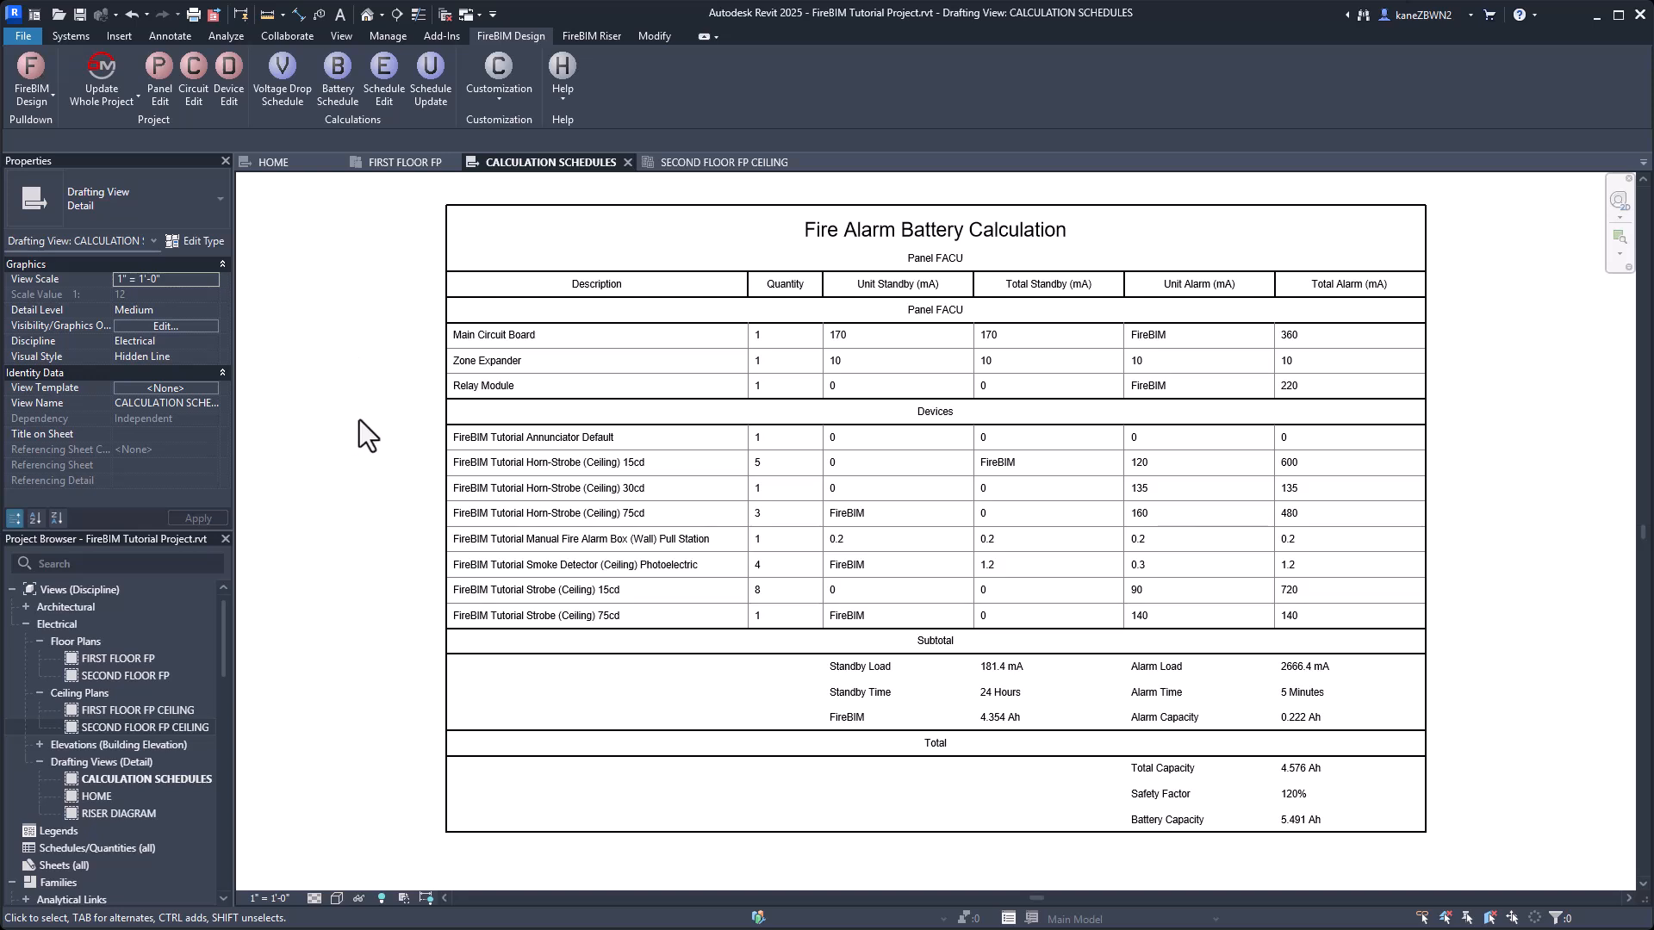
Insert a voltage drop schedule for the FACU panel with default title and subtitle, beside the battery schedule and aligned with its top edge.
middle_click_drag(1532, 375, 462, 361)
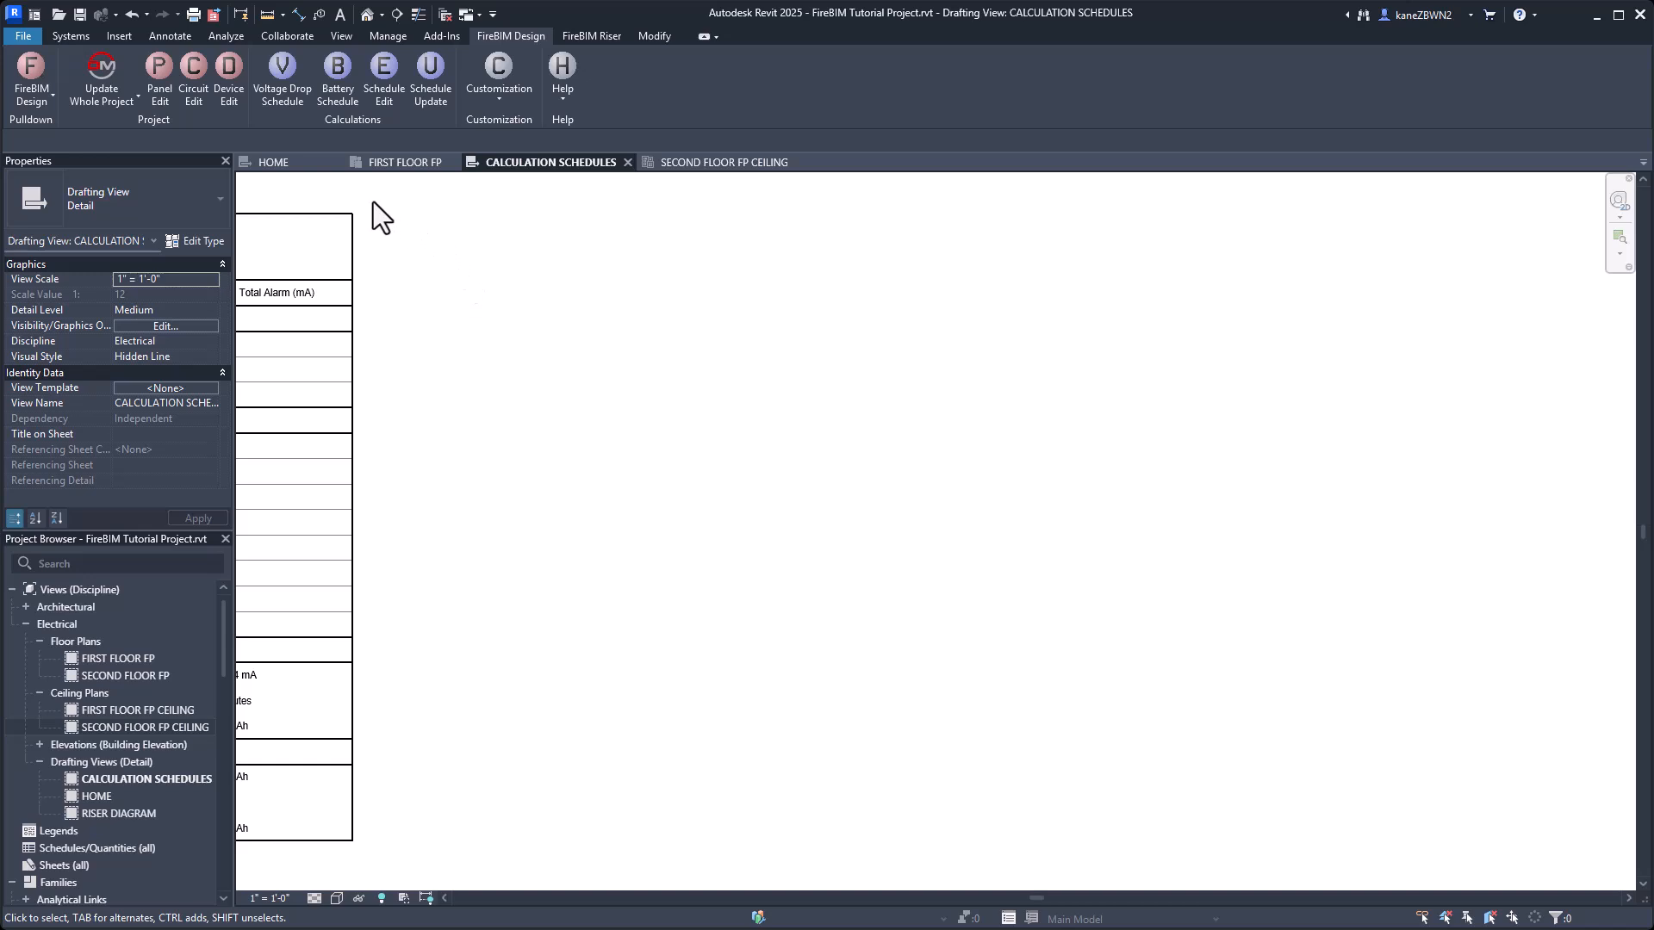
left_click(280, 86)
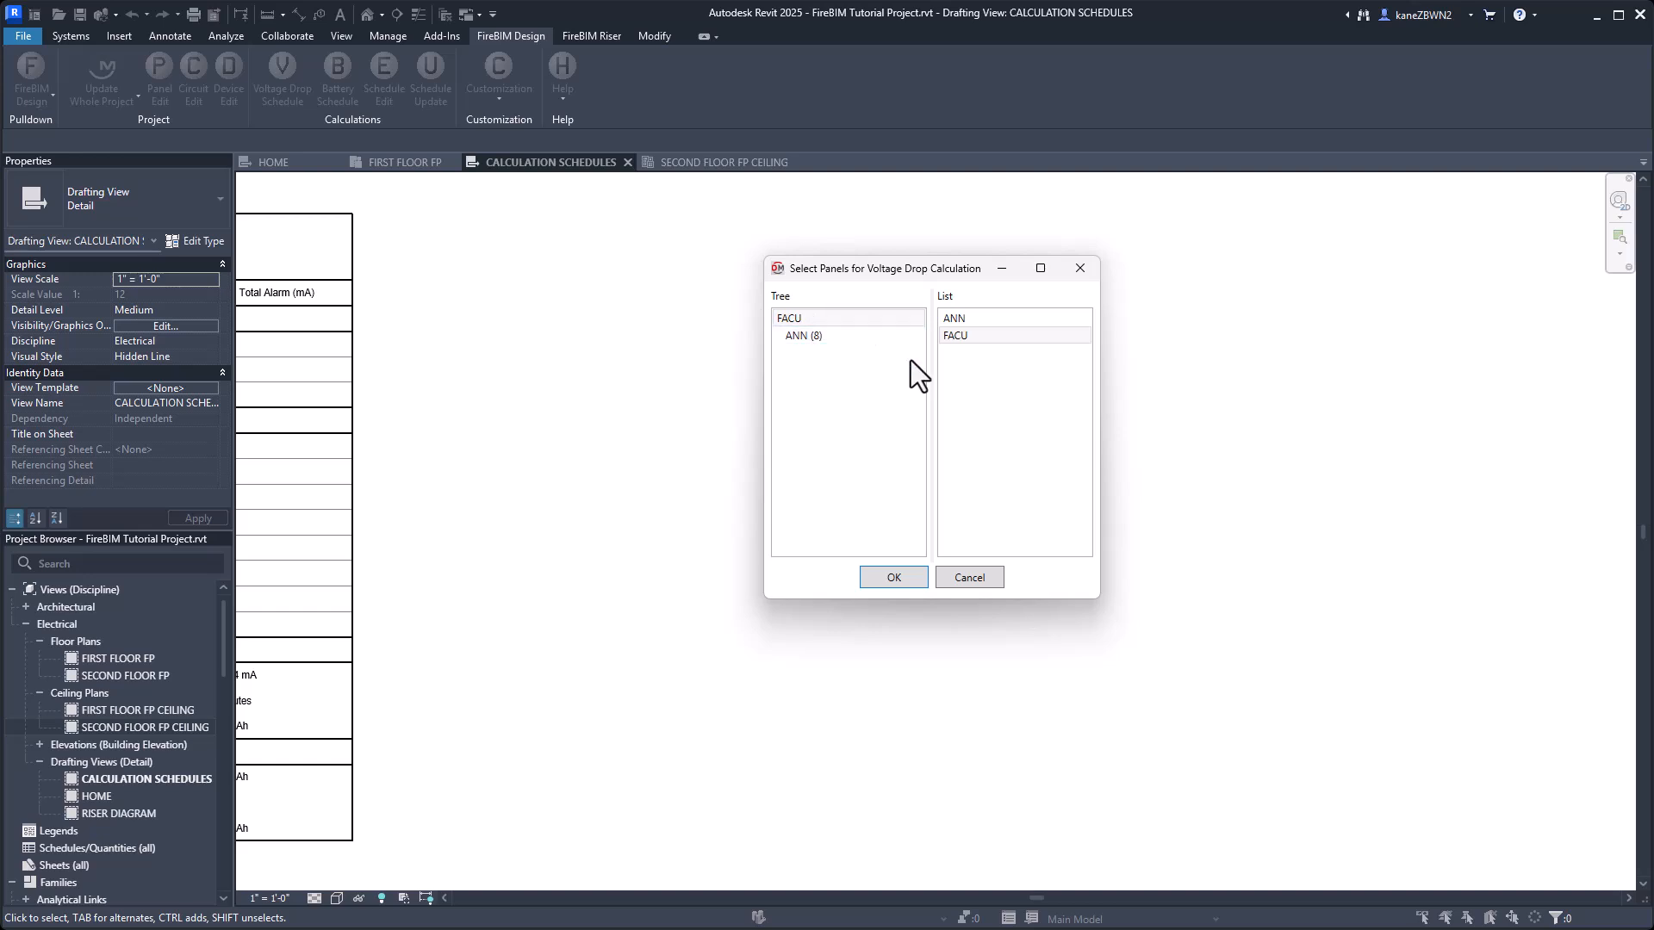
left_click(906, 581)
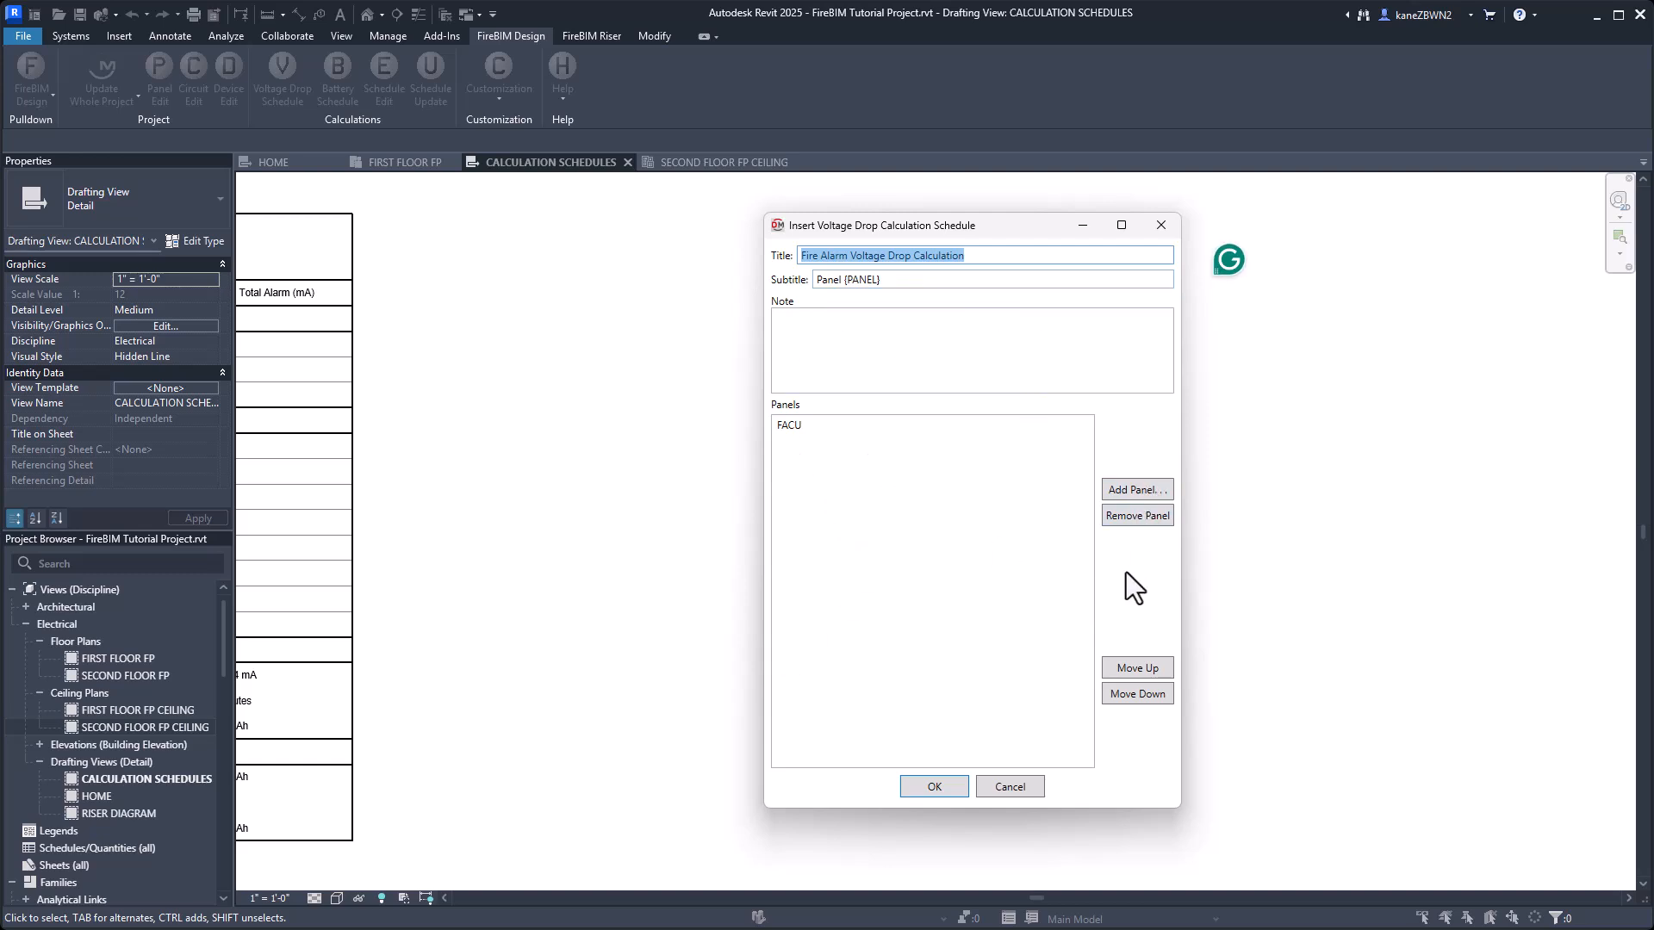
left_click(927, 785)
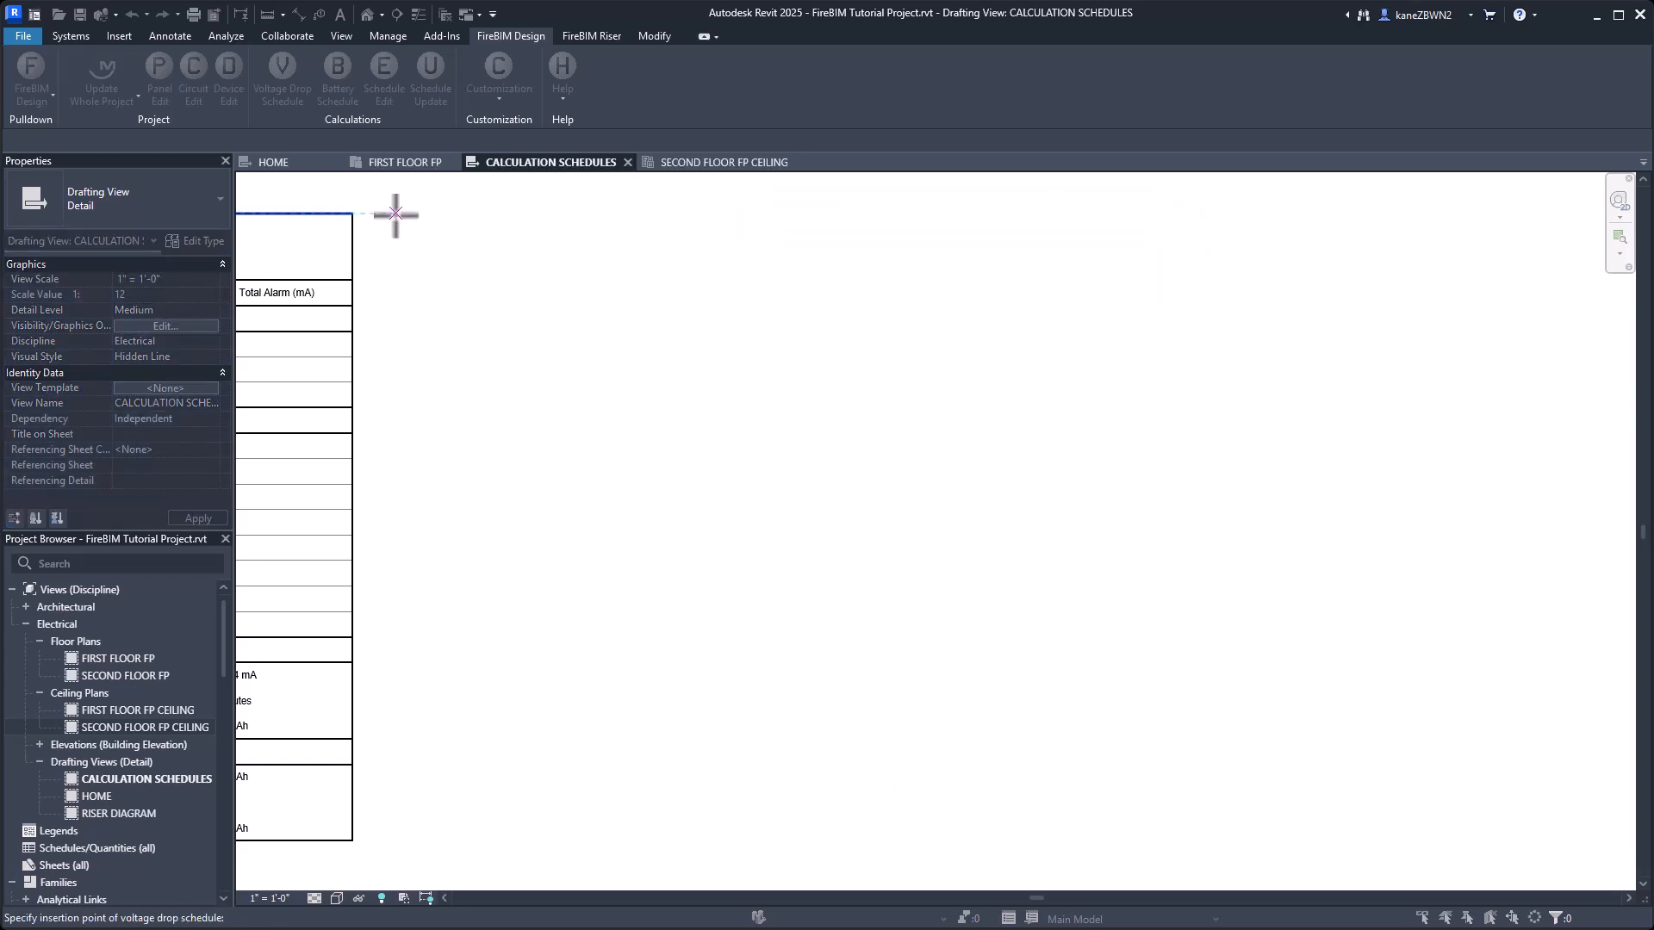
left_click(401, 216)
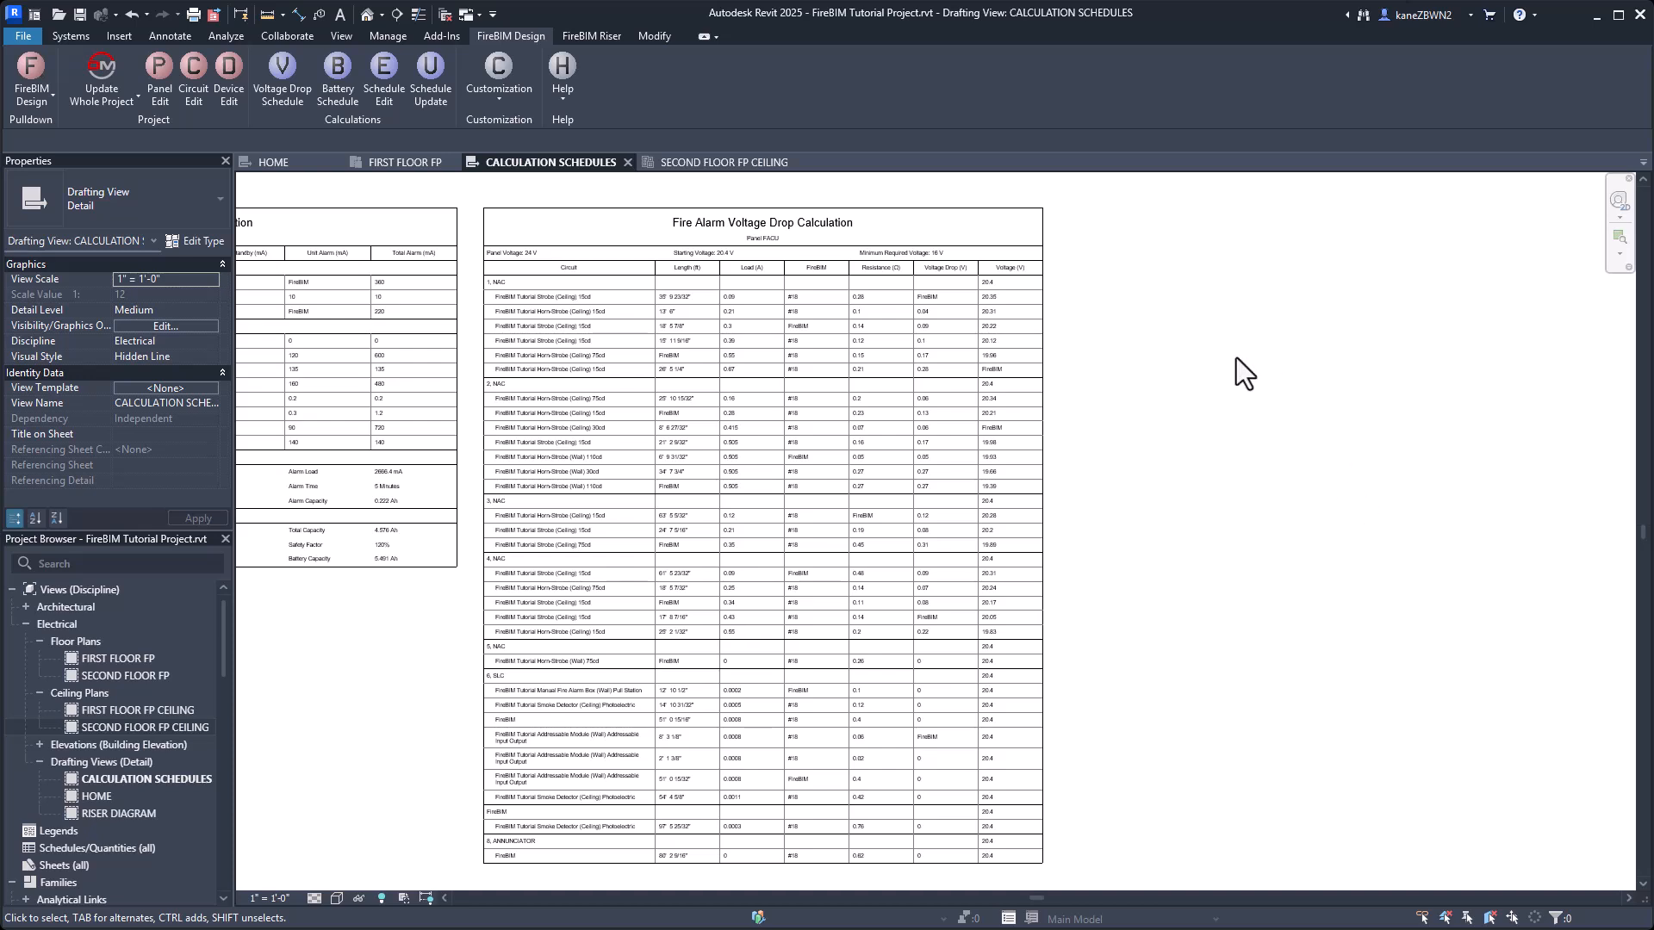
Set the circuit type of FACU circuits 6 and 7 to SLC in Circuit Edit.
left_click(193, 77)
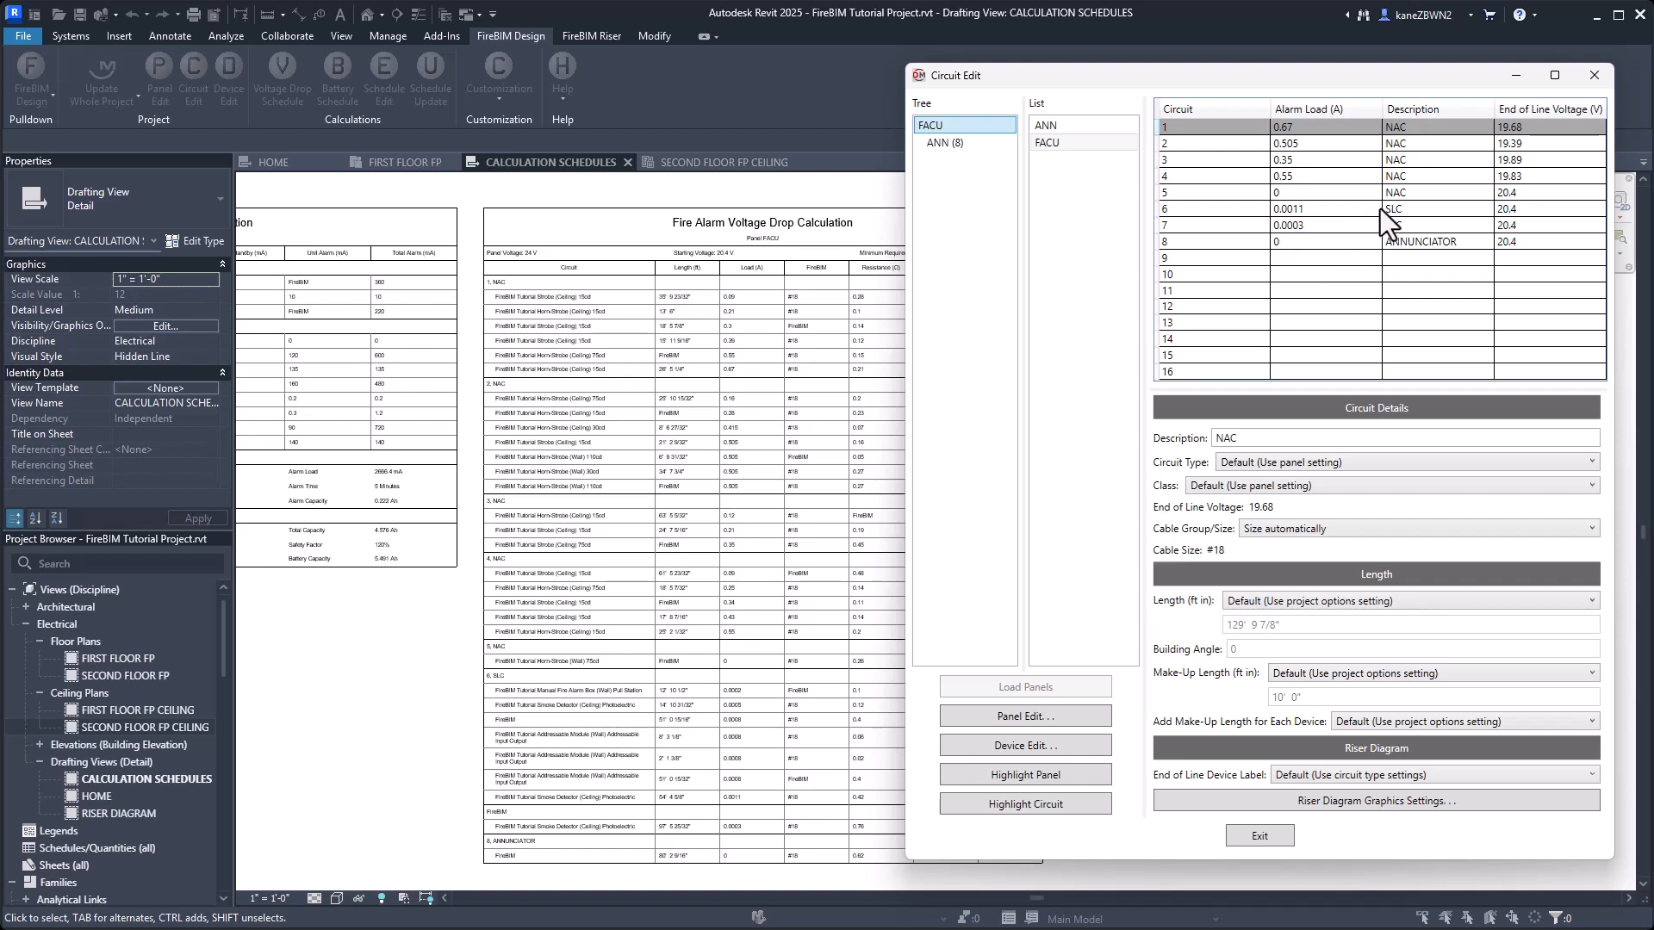
left_click_drag(1398, 209, 1399, 226)
left_click(1402, 464)
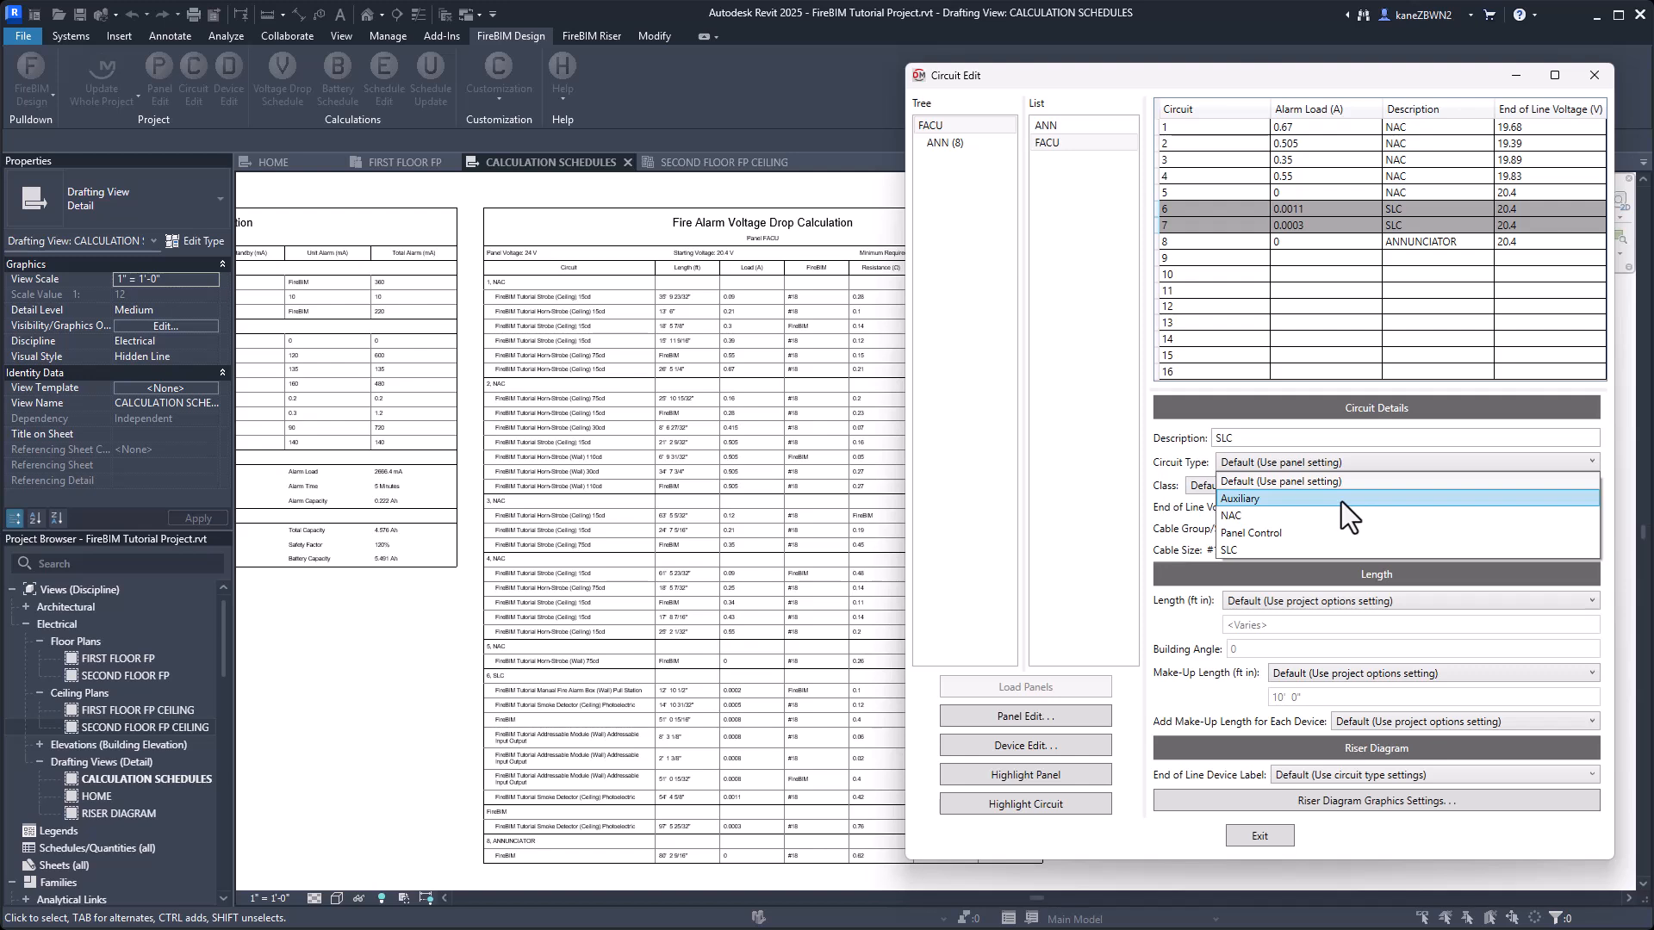
left_click(1275, 550)
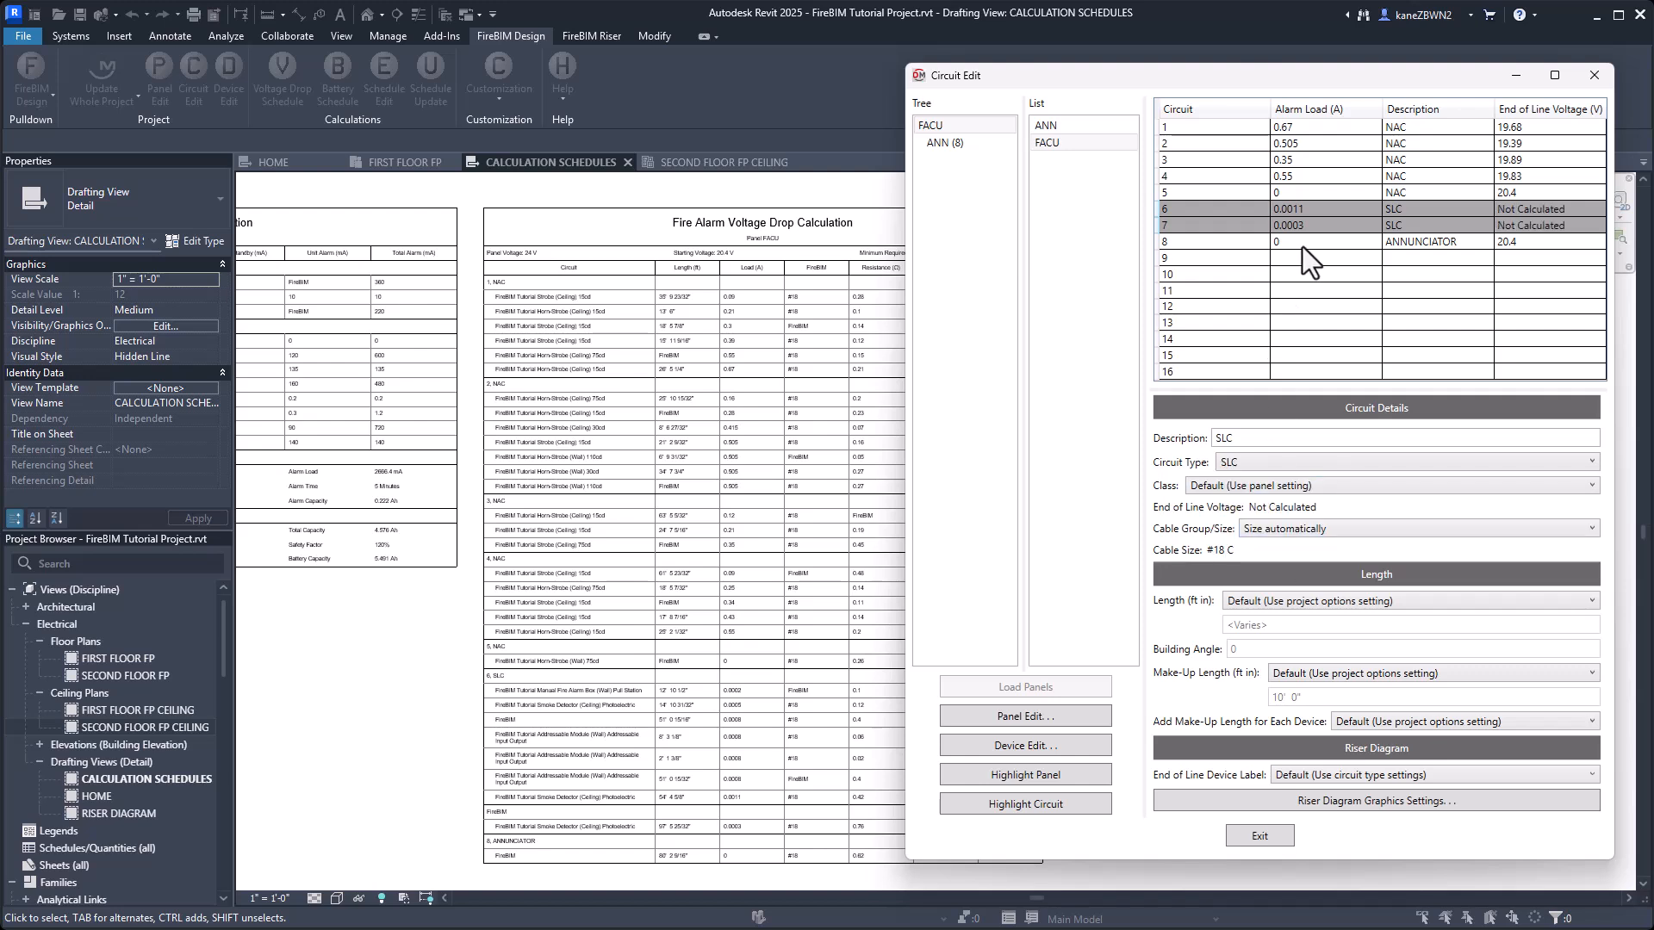
Set the circuit type of the FACU's ANNUNCIATOR circuit 8 to Panel Control and close Circuit Edit.
left_click(1331, 241)
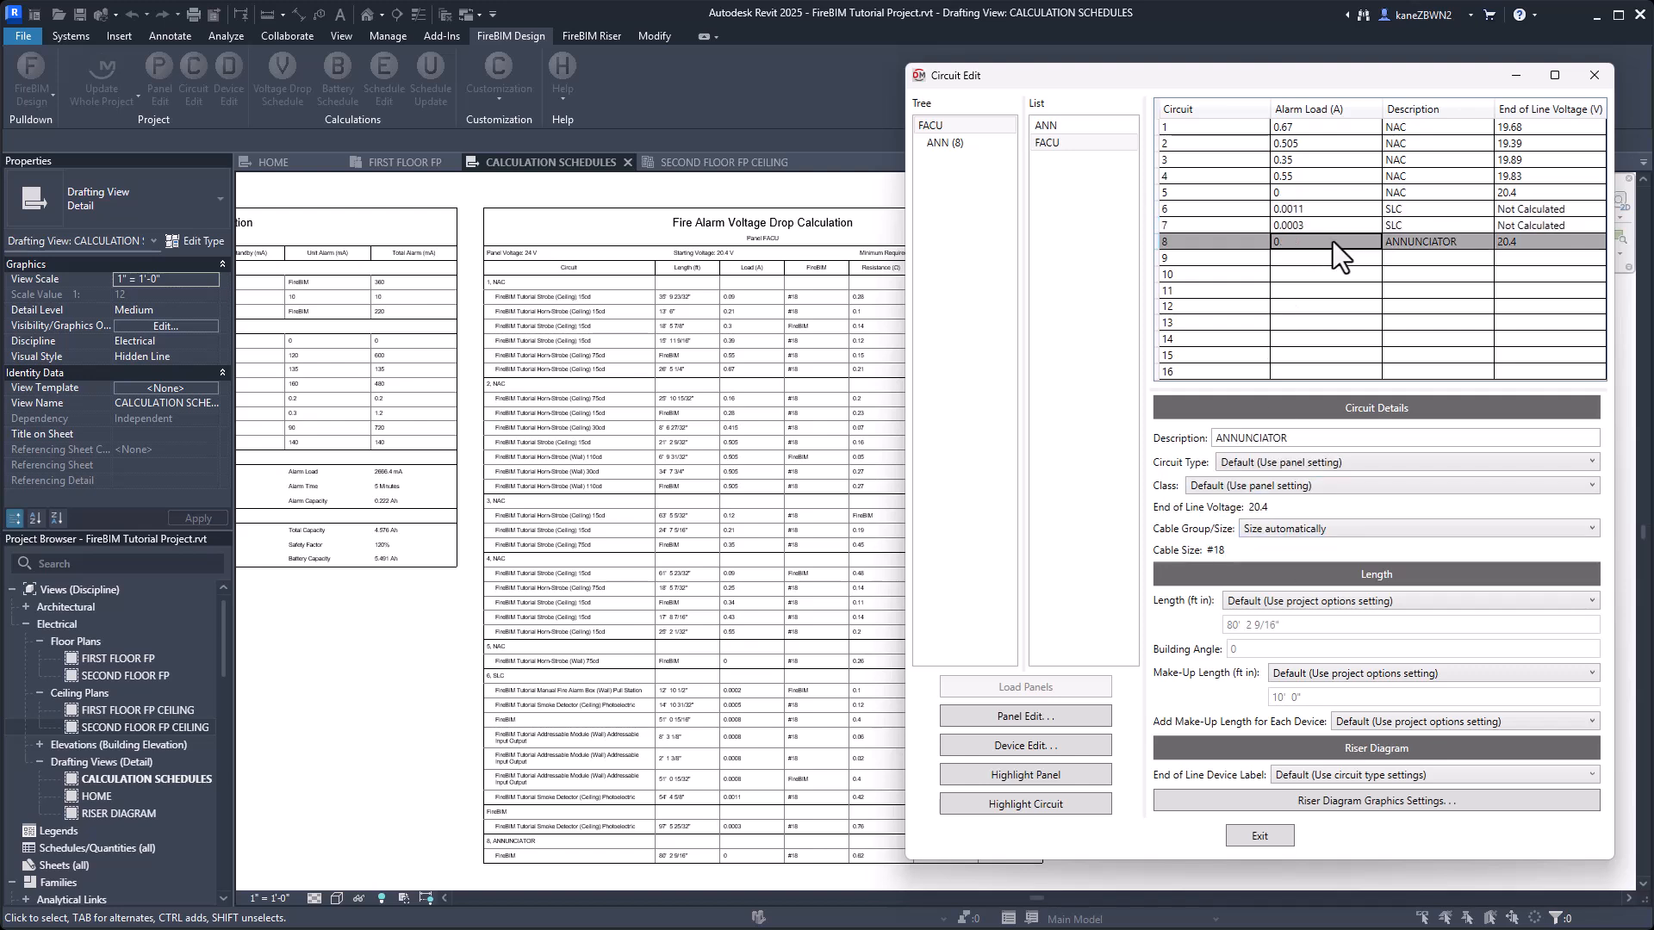
left_click(1268, 463)
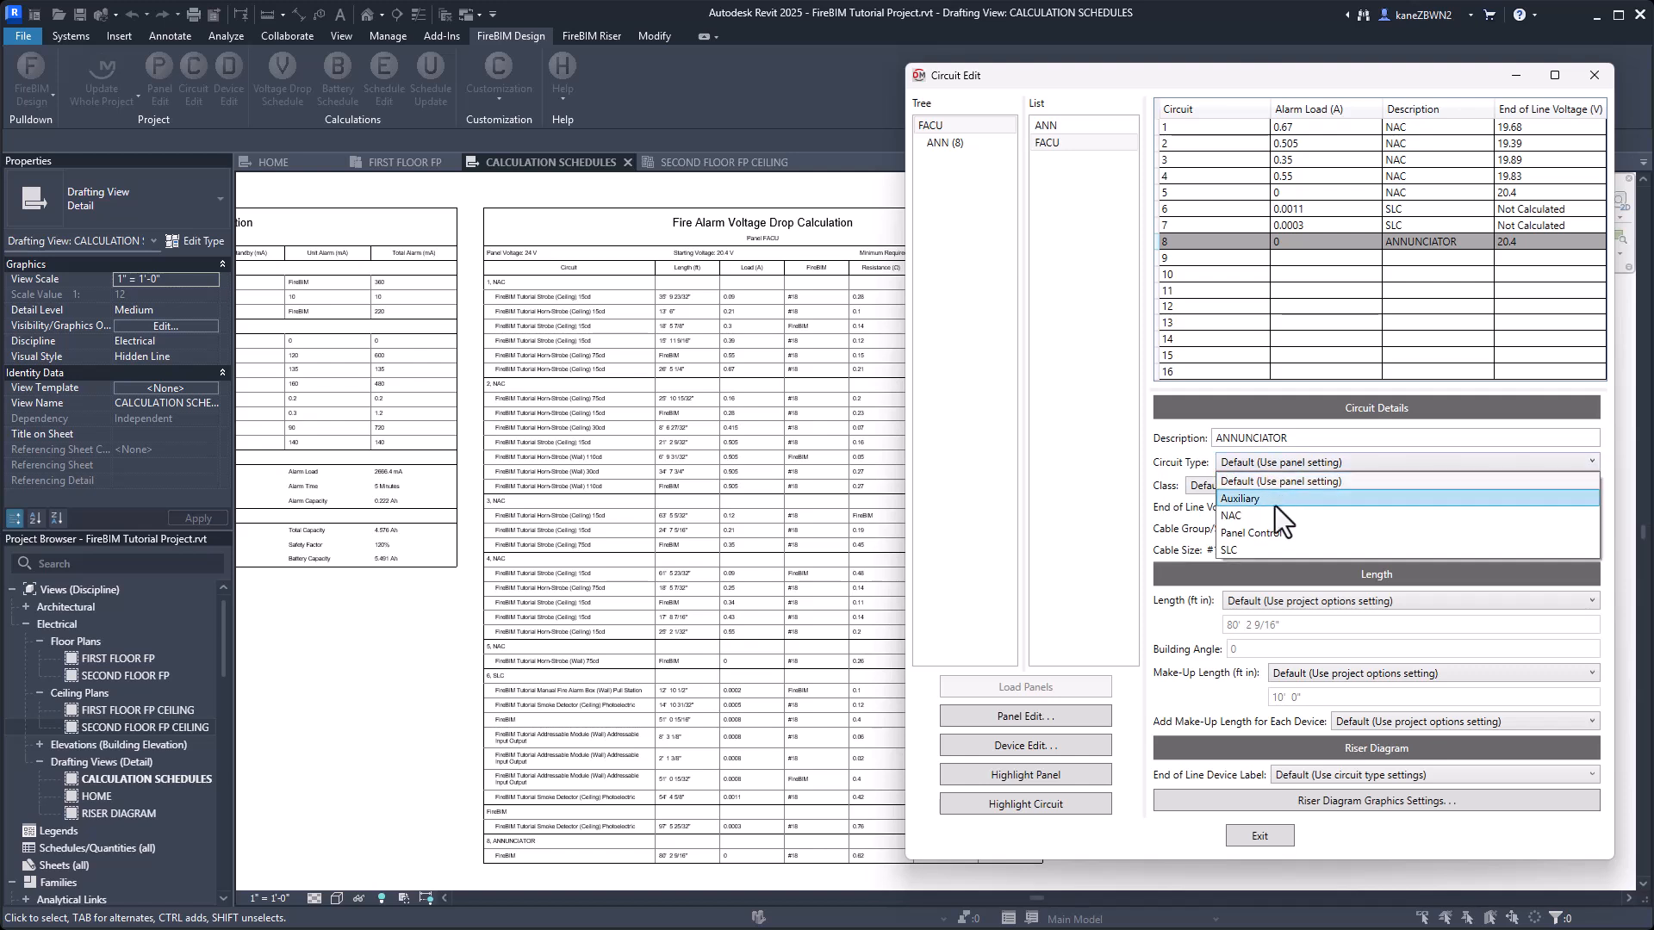
left_click(1275, 530)
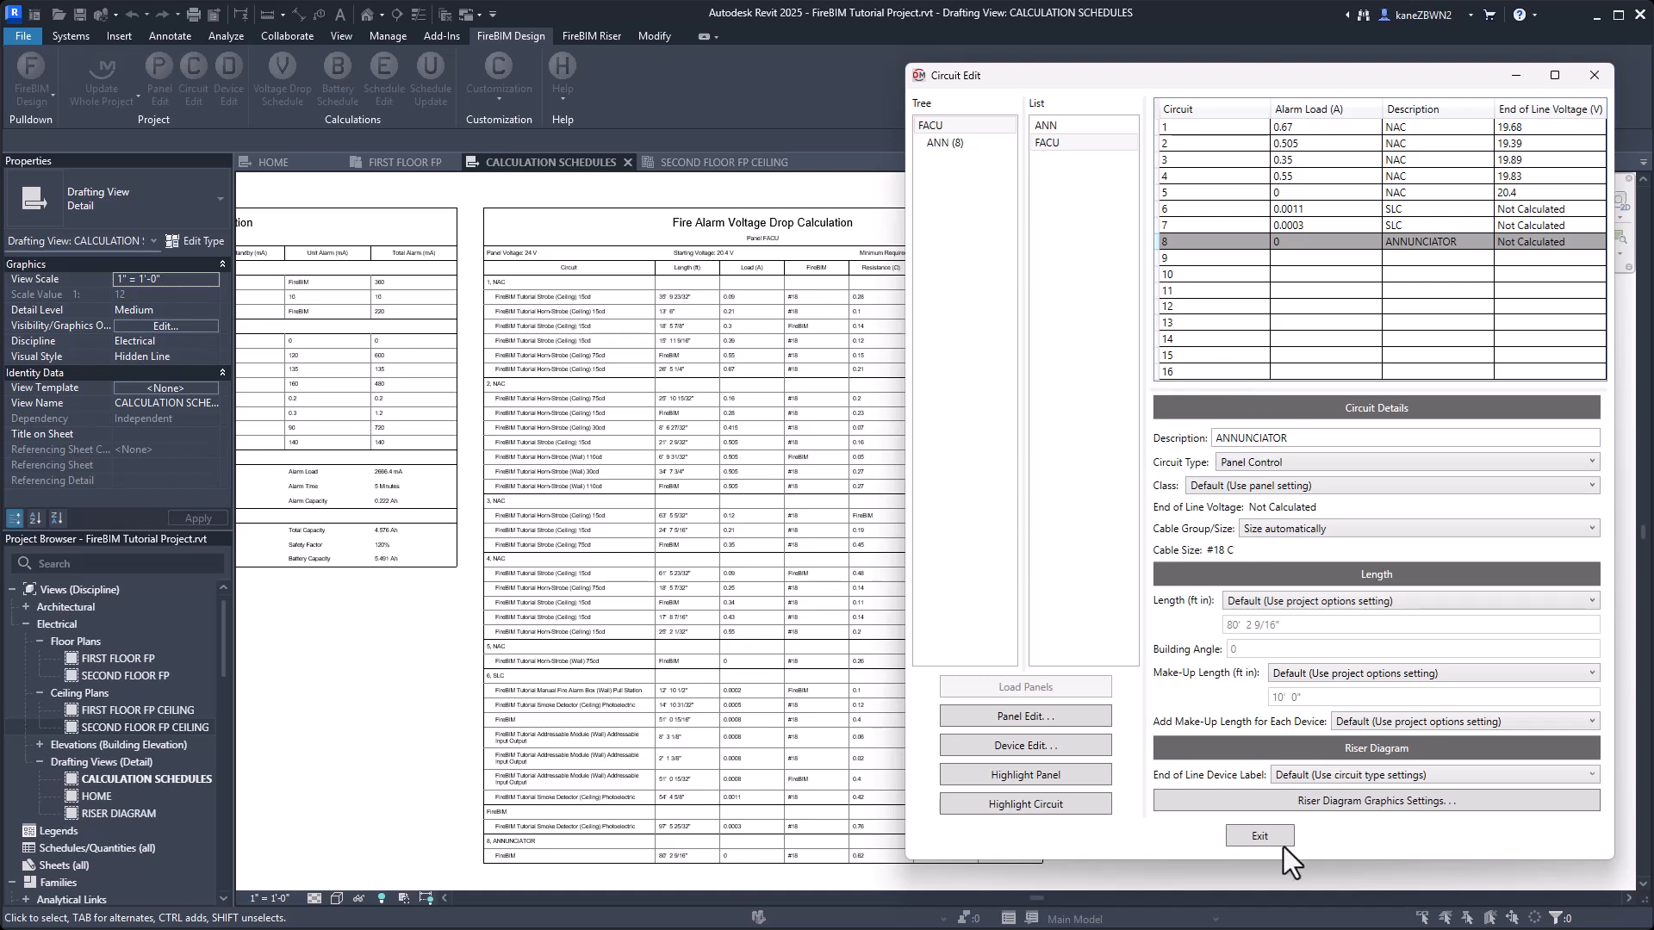
left_click(1263, 835)
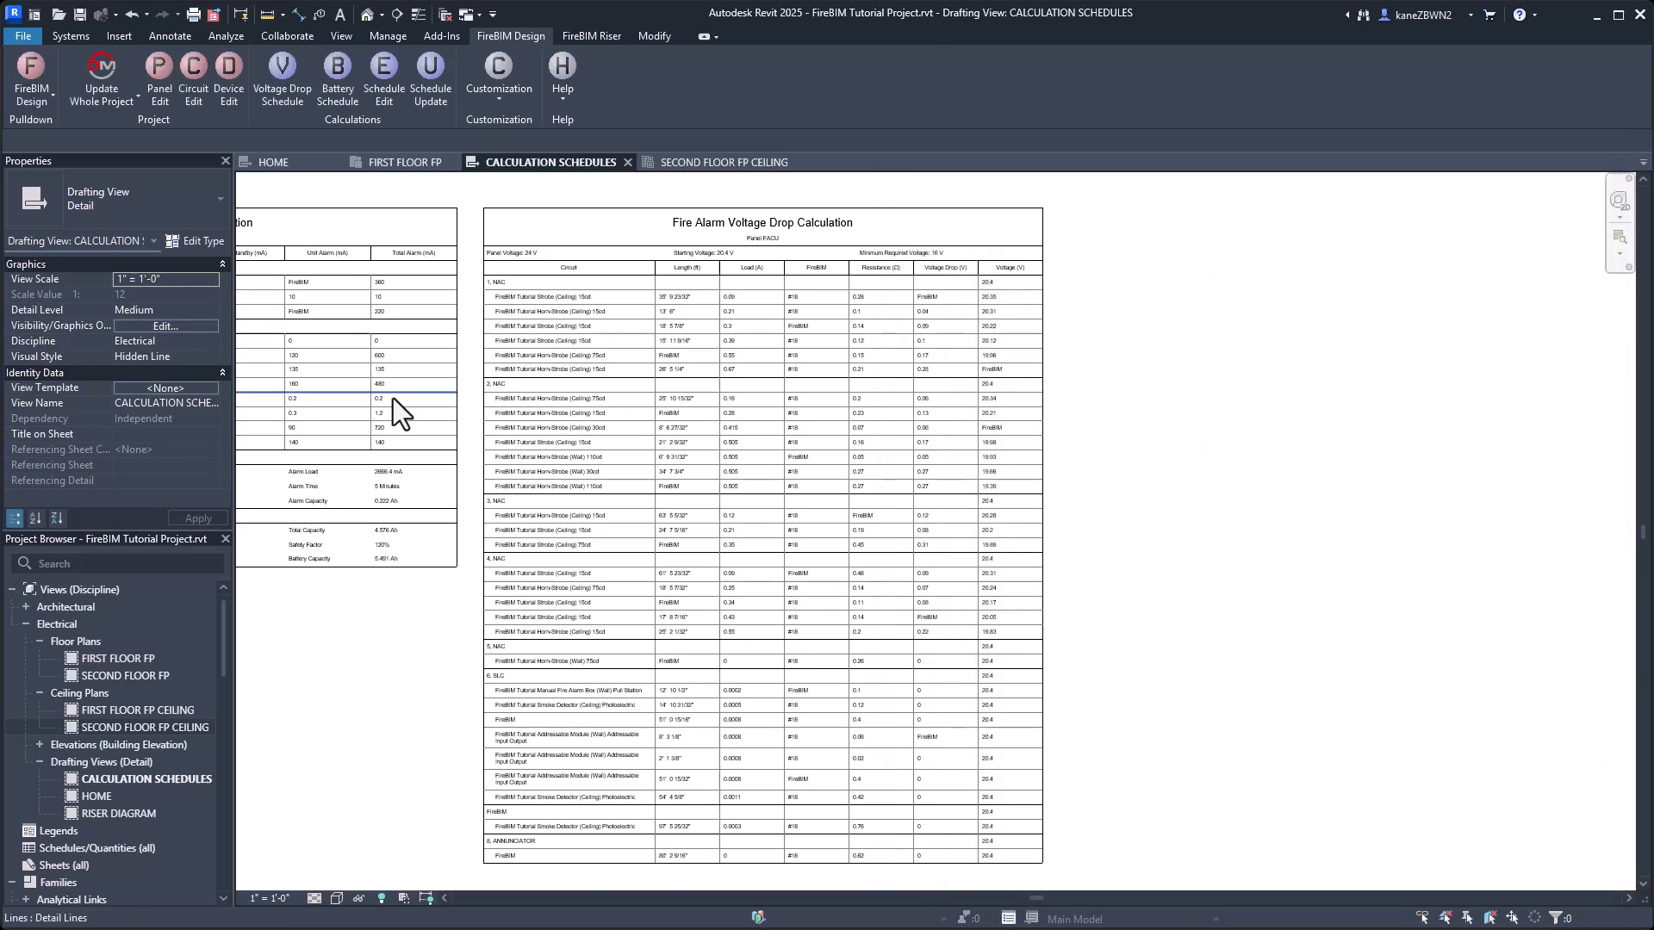
Update the calculation schedules with the new circuit types and review the voltage drop schedule.
left_click(428, 85)
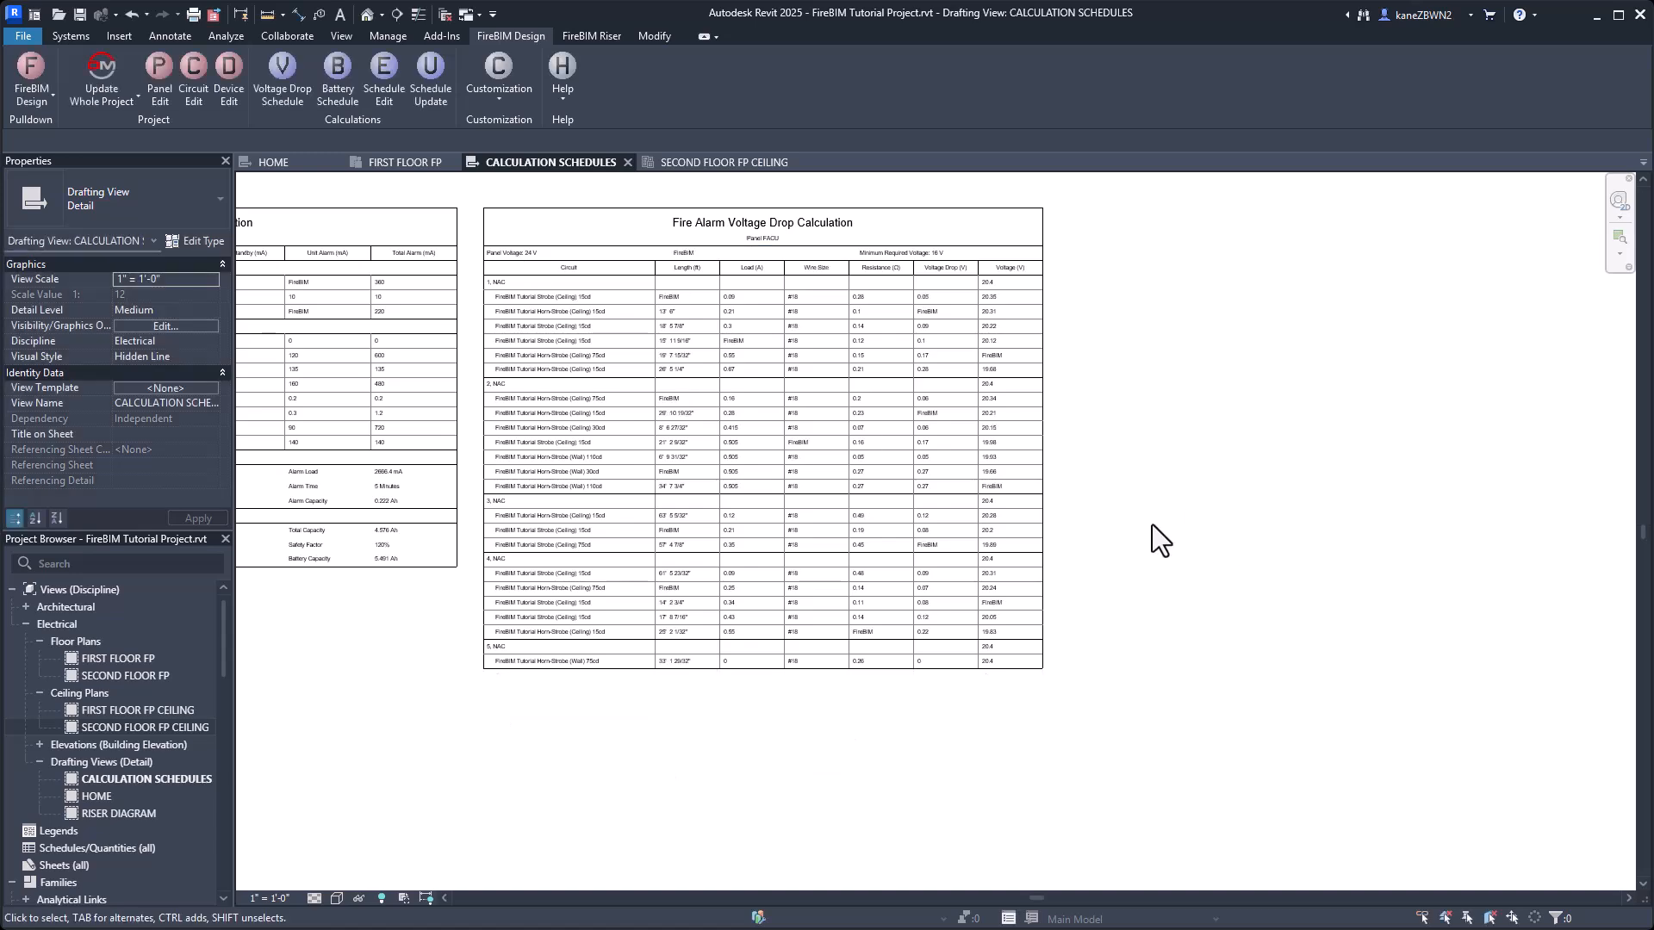
scroll(1146, 422, "up", 4)
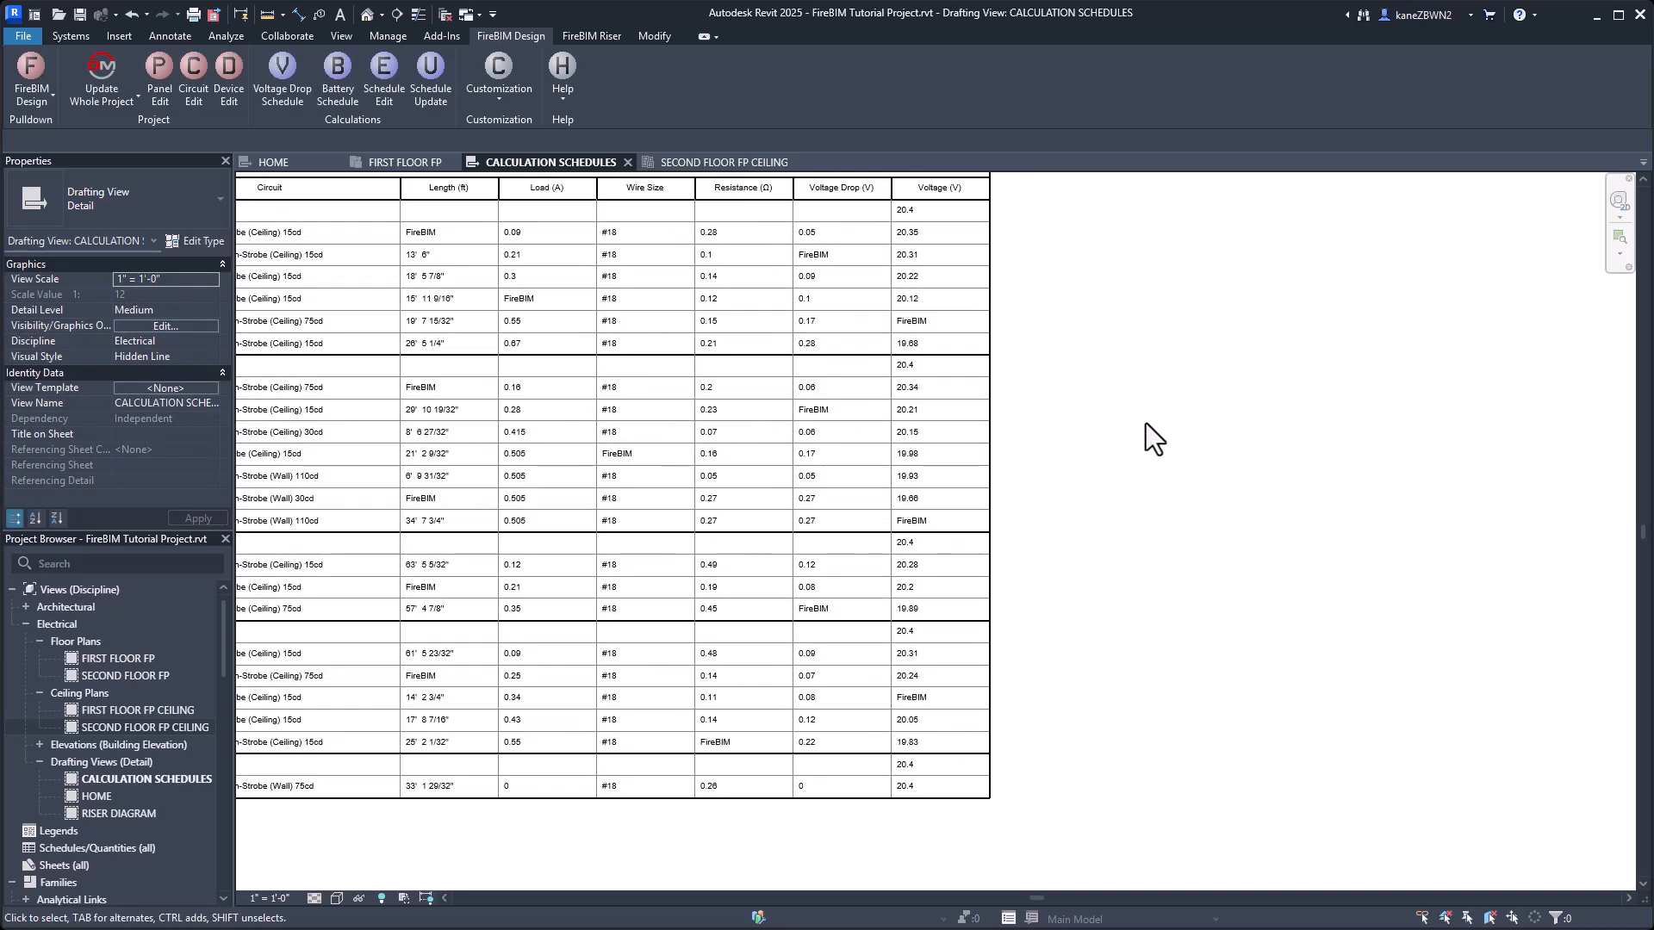
middle_click_drag(1145, 422, 1364, 509)
scroll(1373, 524, "down", 1)
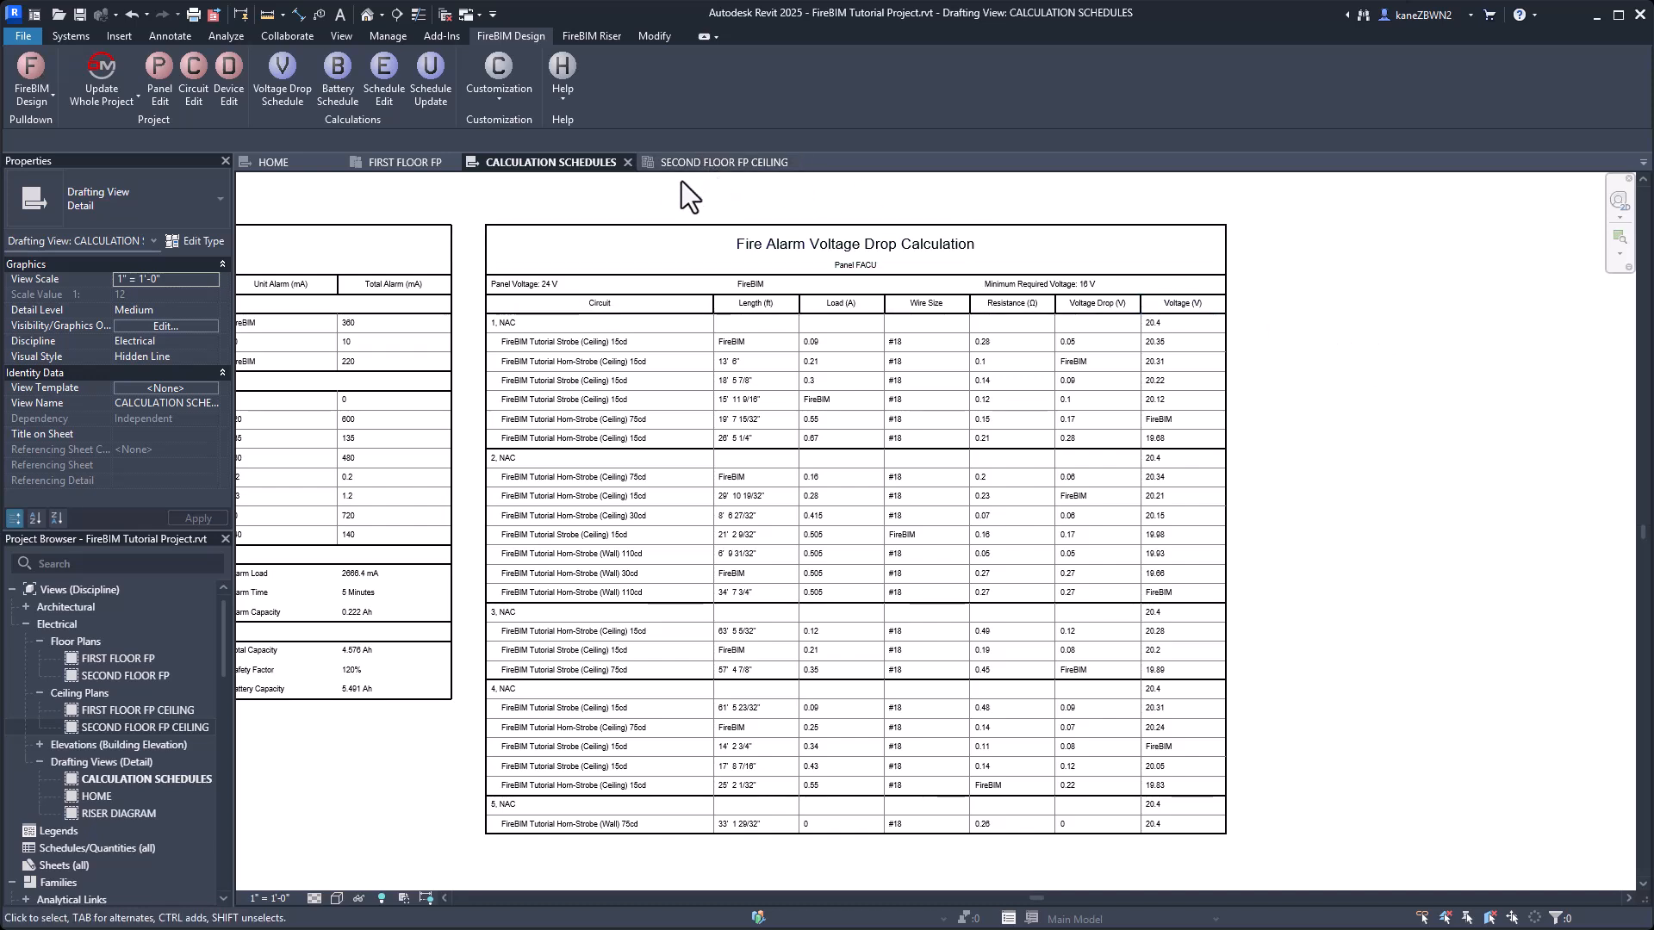
Place a FireBIM Tutorial Horn-Strobe (Ceiling) 30cd in the corridor beside the curved wall in the SECOND FLOOR FP CEILING view.
left_click(716, 164)
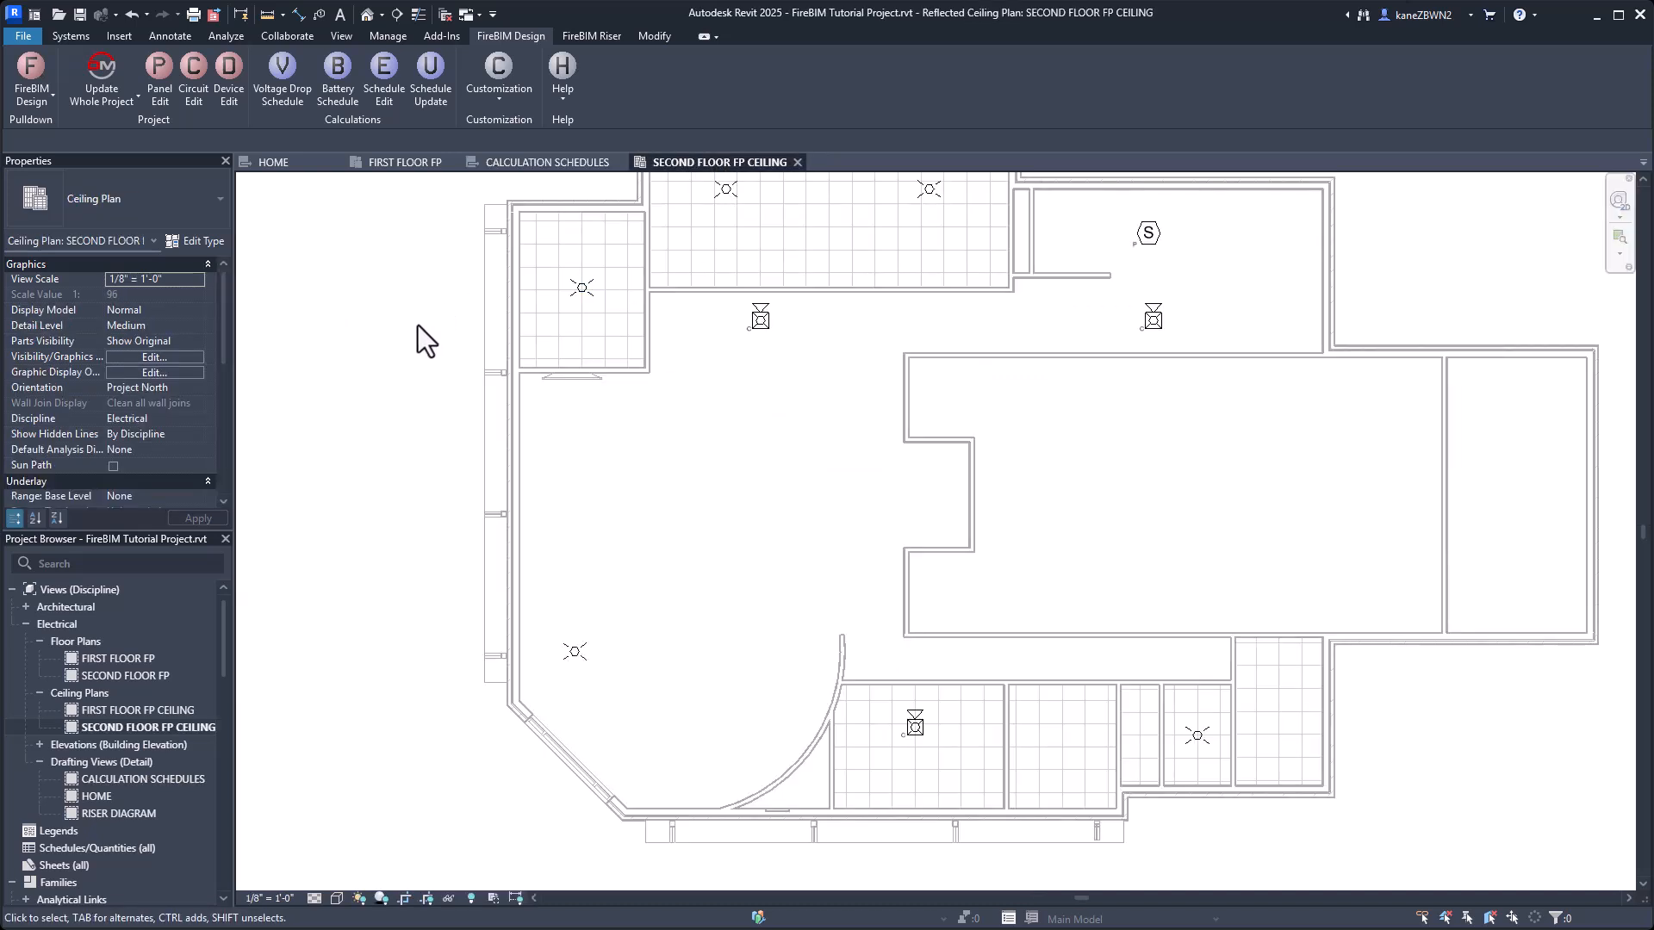
left_click(71, 36)
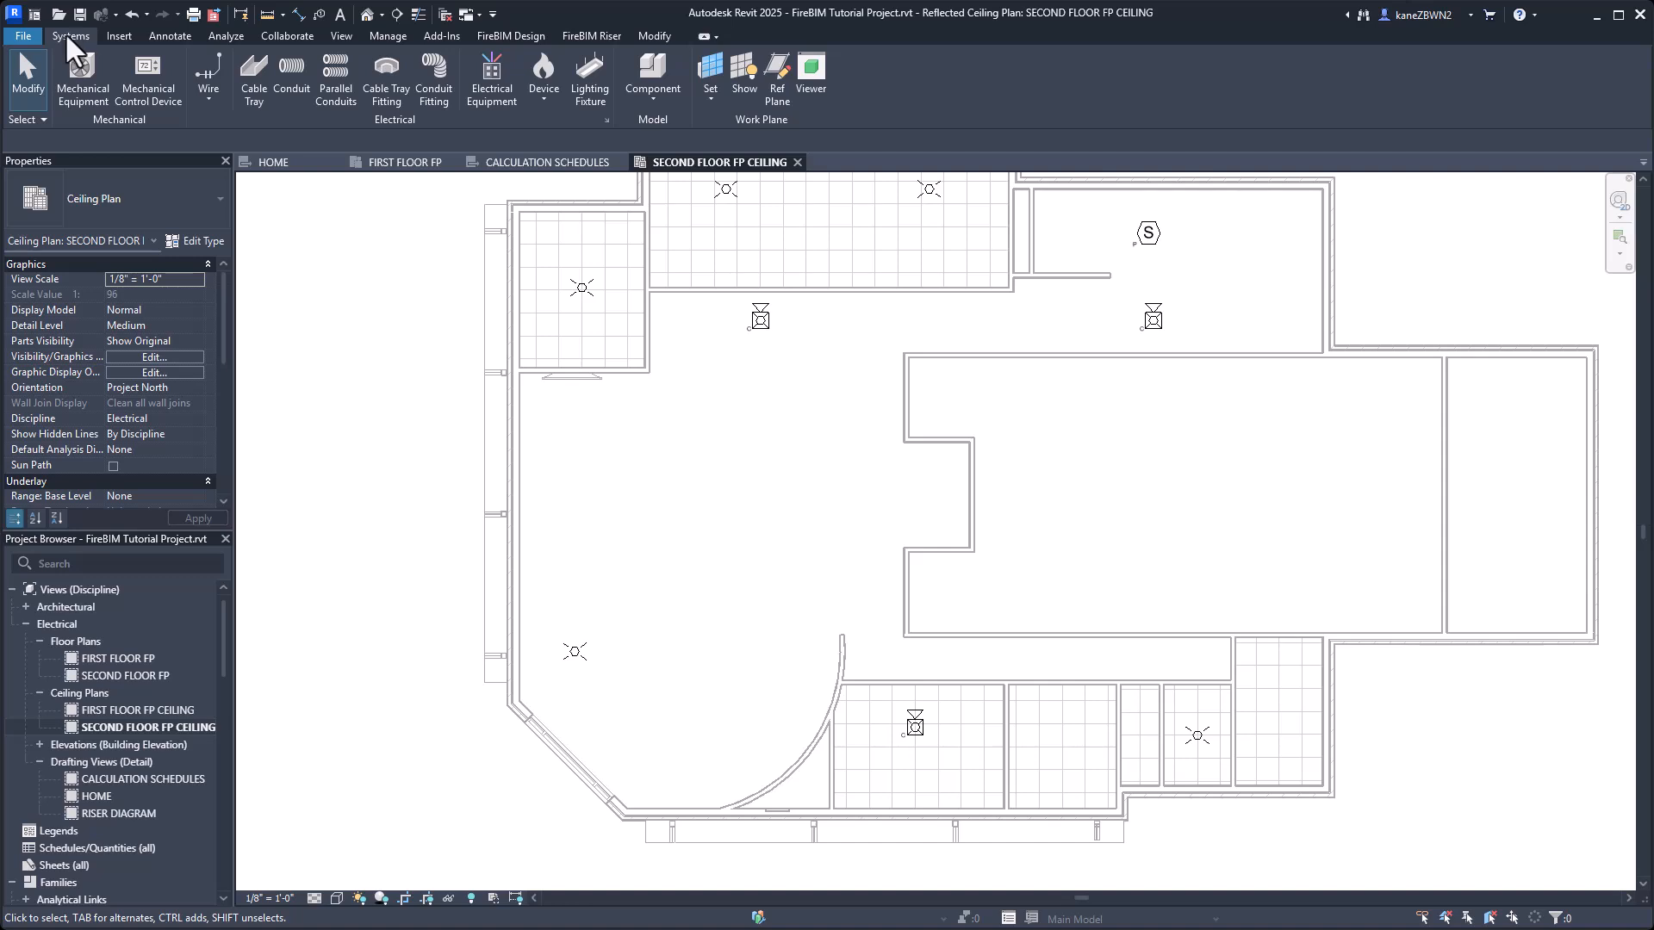
left_click(545, 73)
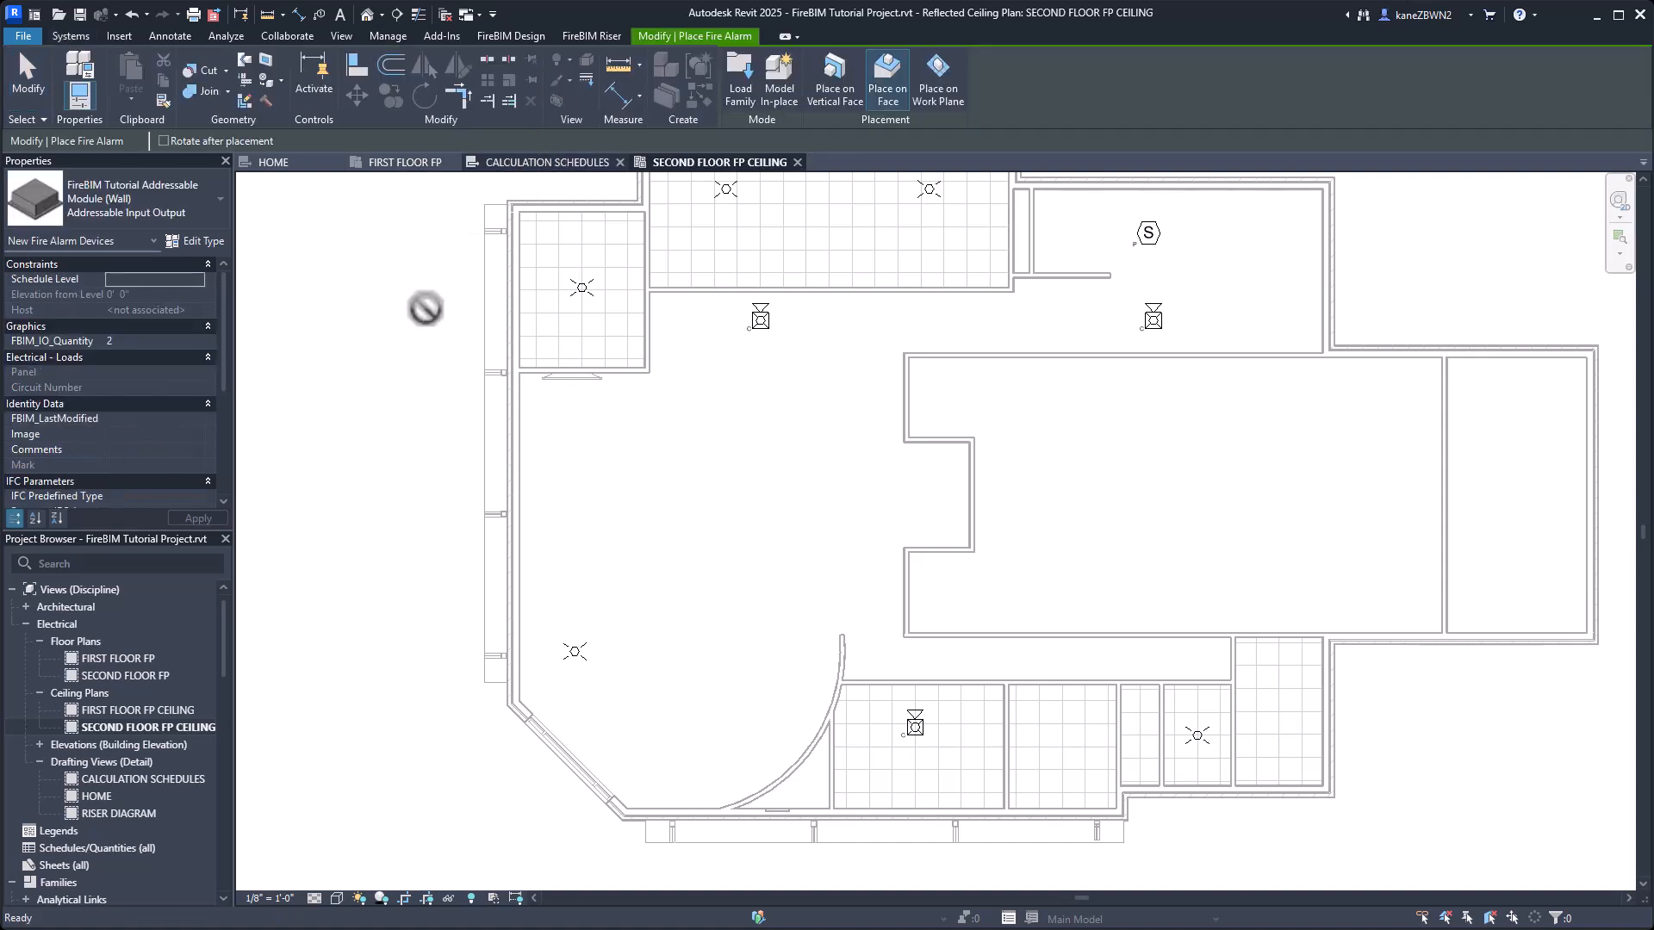
left_click(134, 209)
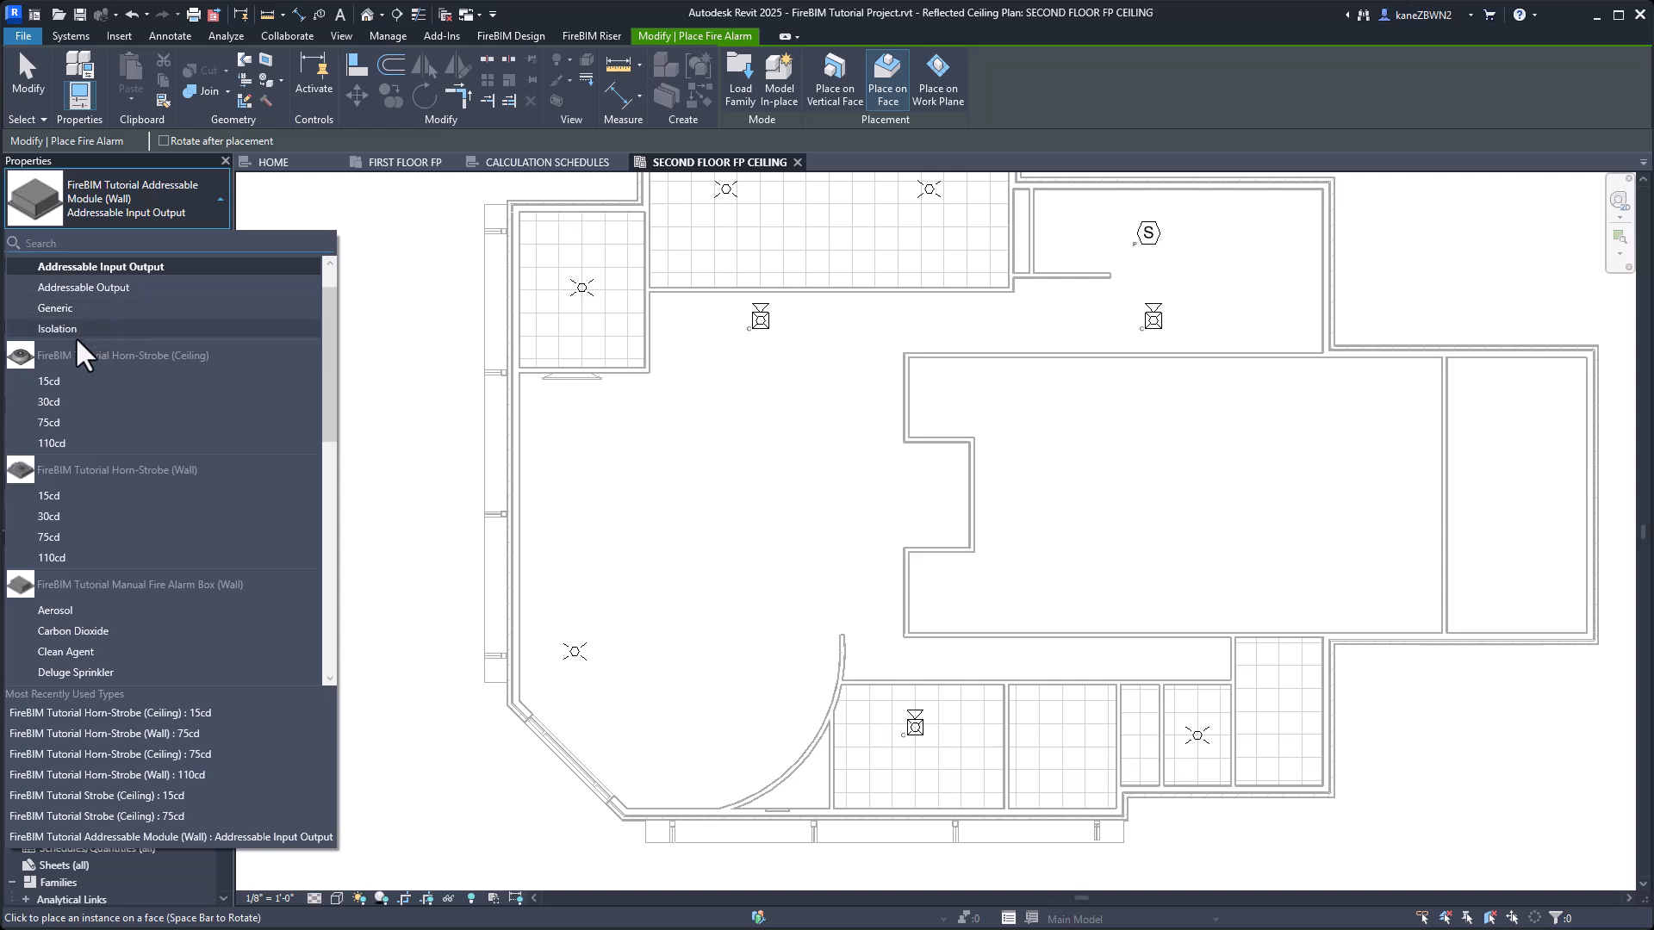
left_click(59, 402)
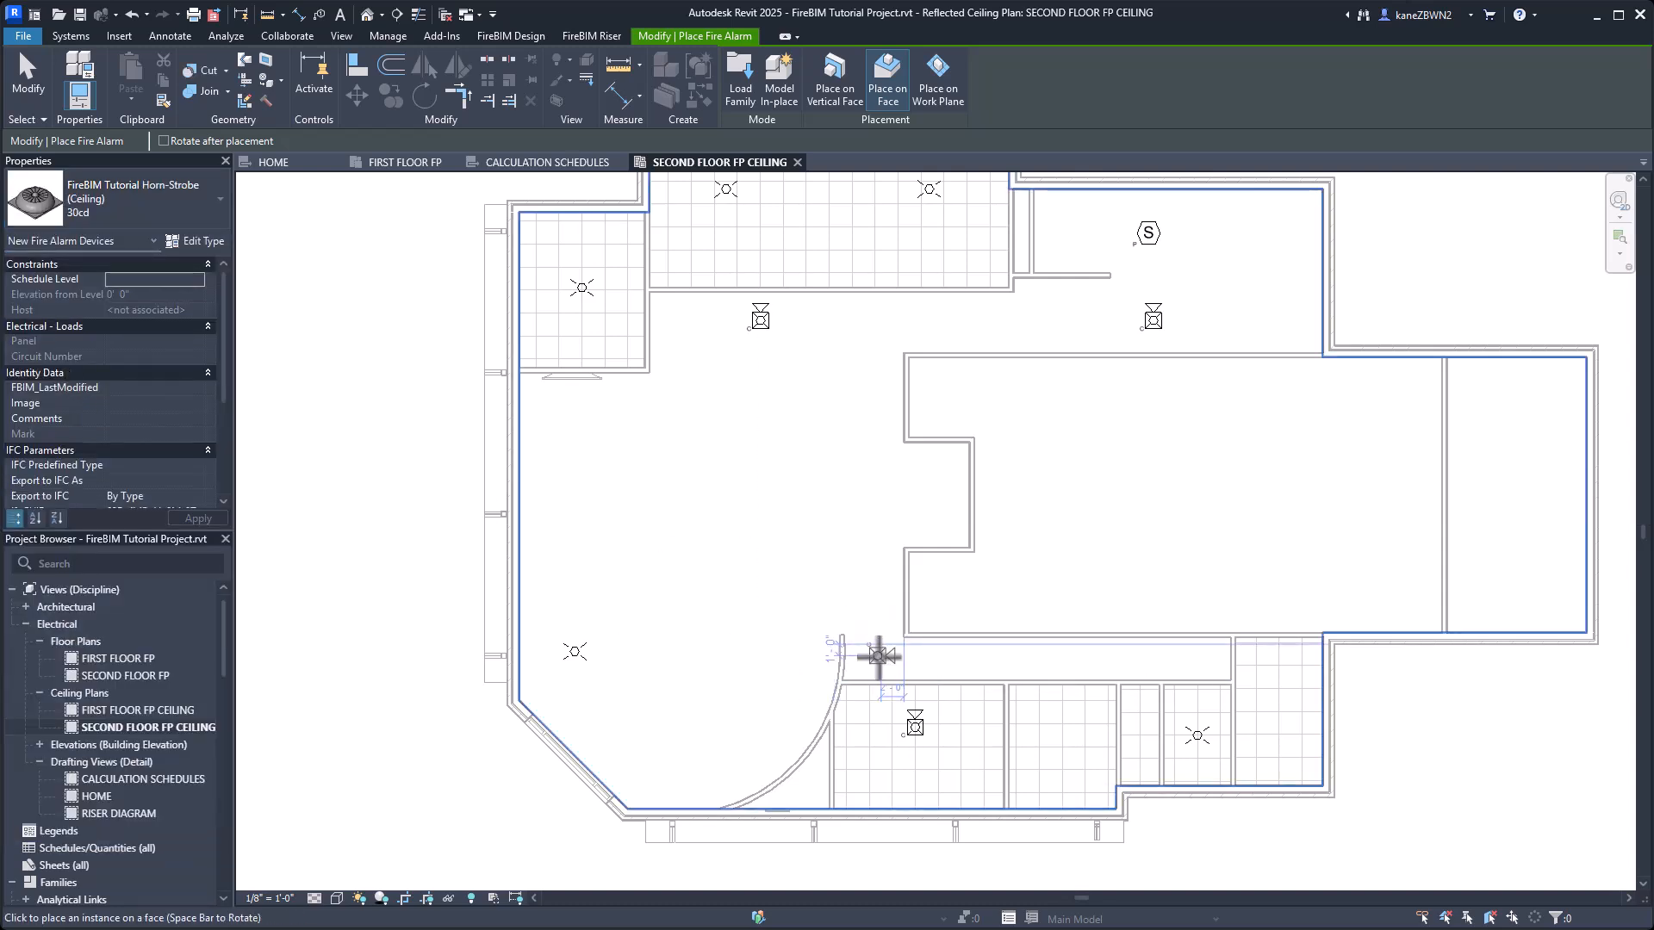
left_click(878, 655)
key("Escape")
key("Escape")
Add the newly placed corridor horn-strobe to the circuit 3 of the FACU that serves the 15cd horn-strobe in the room below it.
scroll(706, 571, "up", 4)
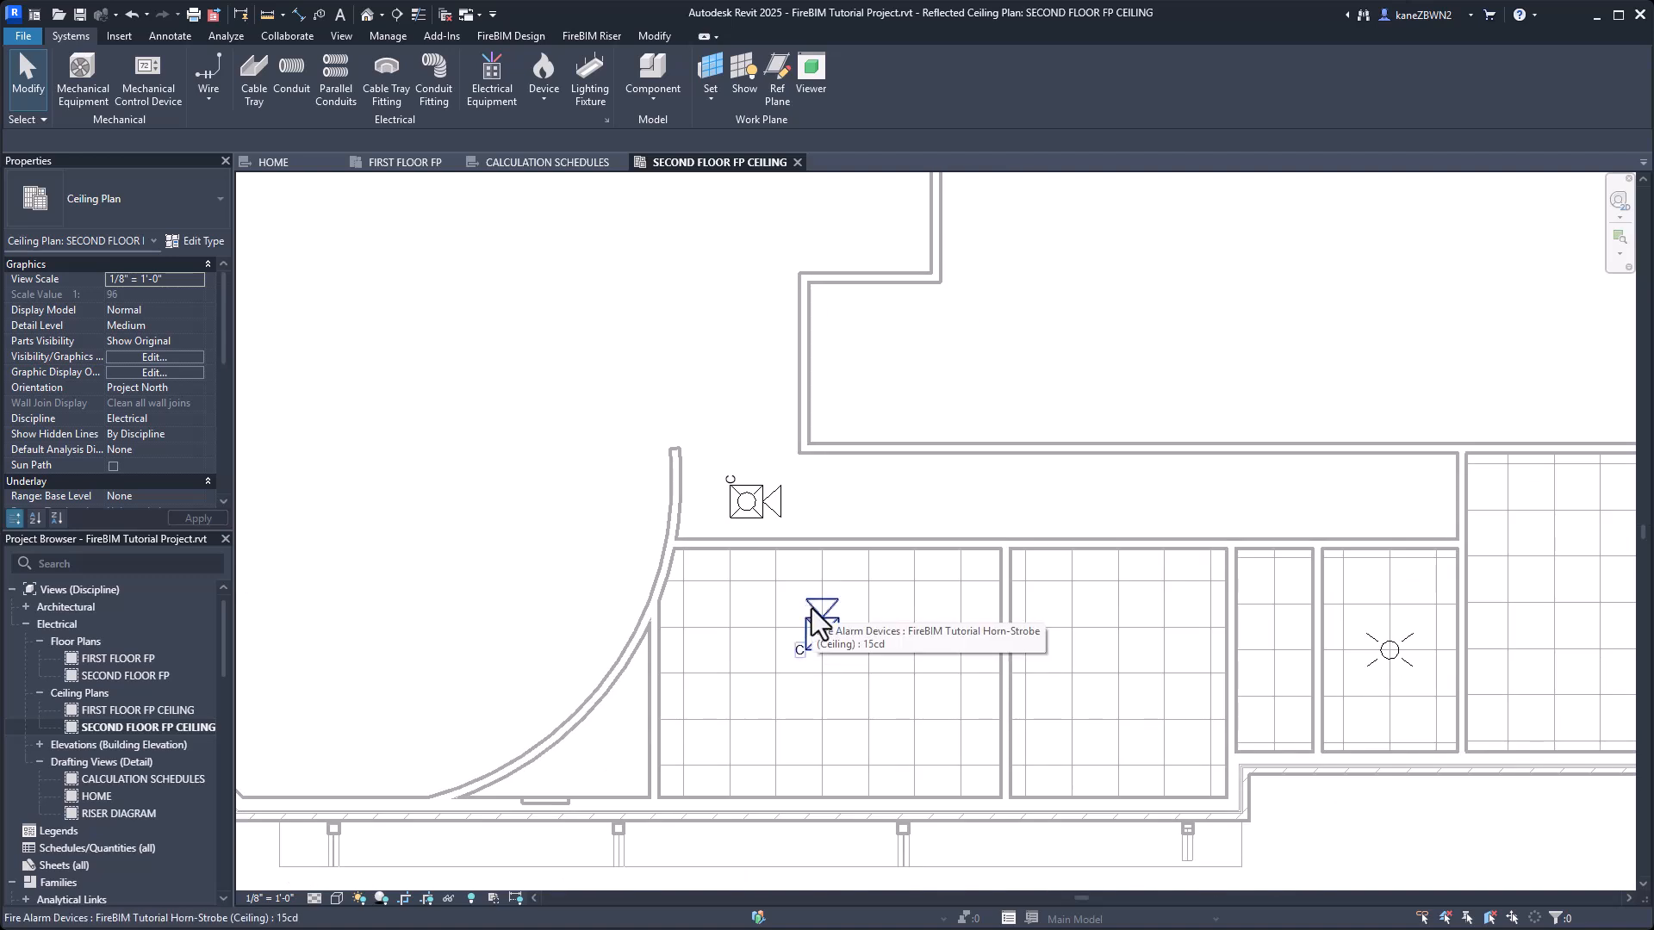
left_click(814, 613)
left_click(835, 38)
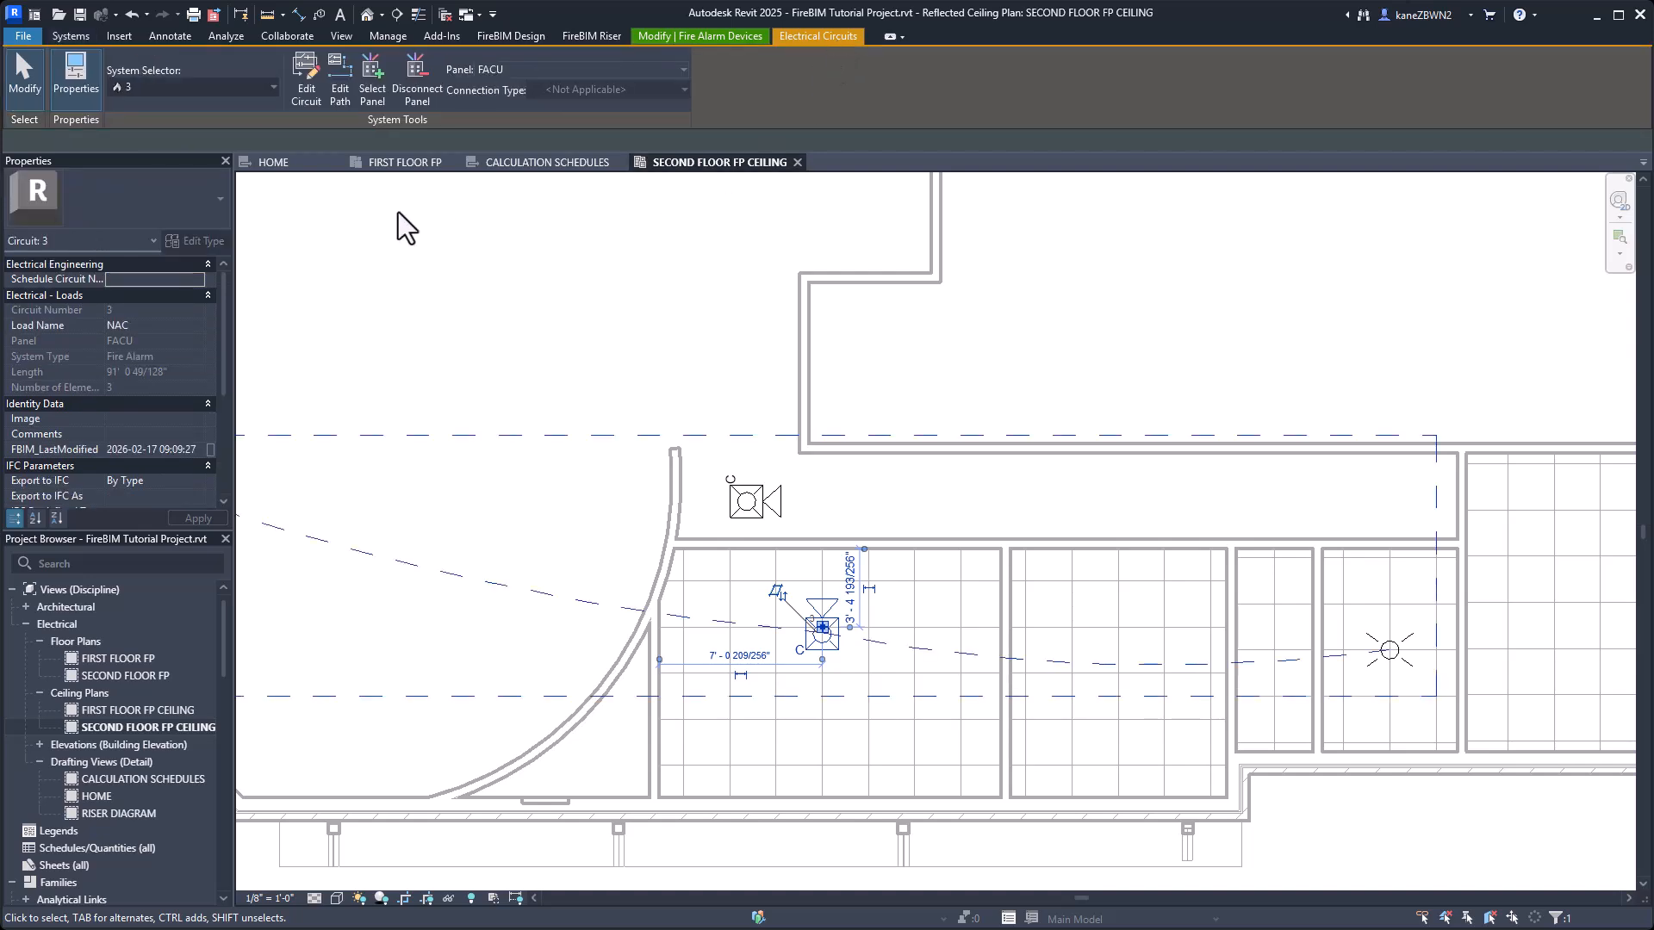
left_click(303, 89)
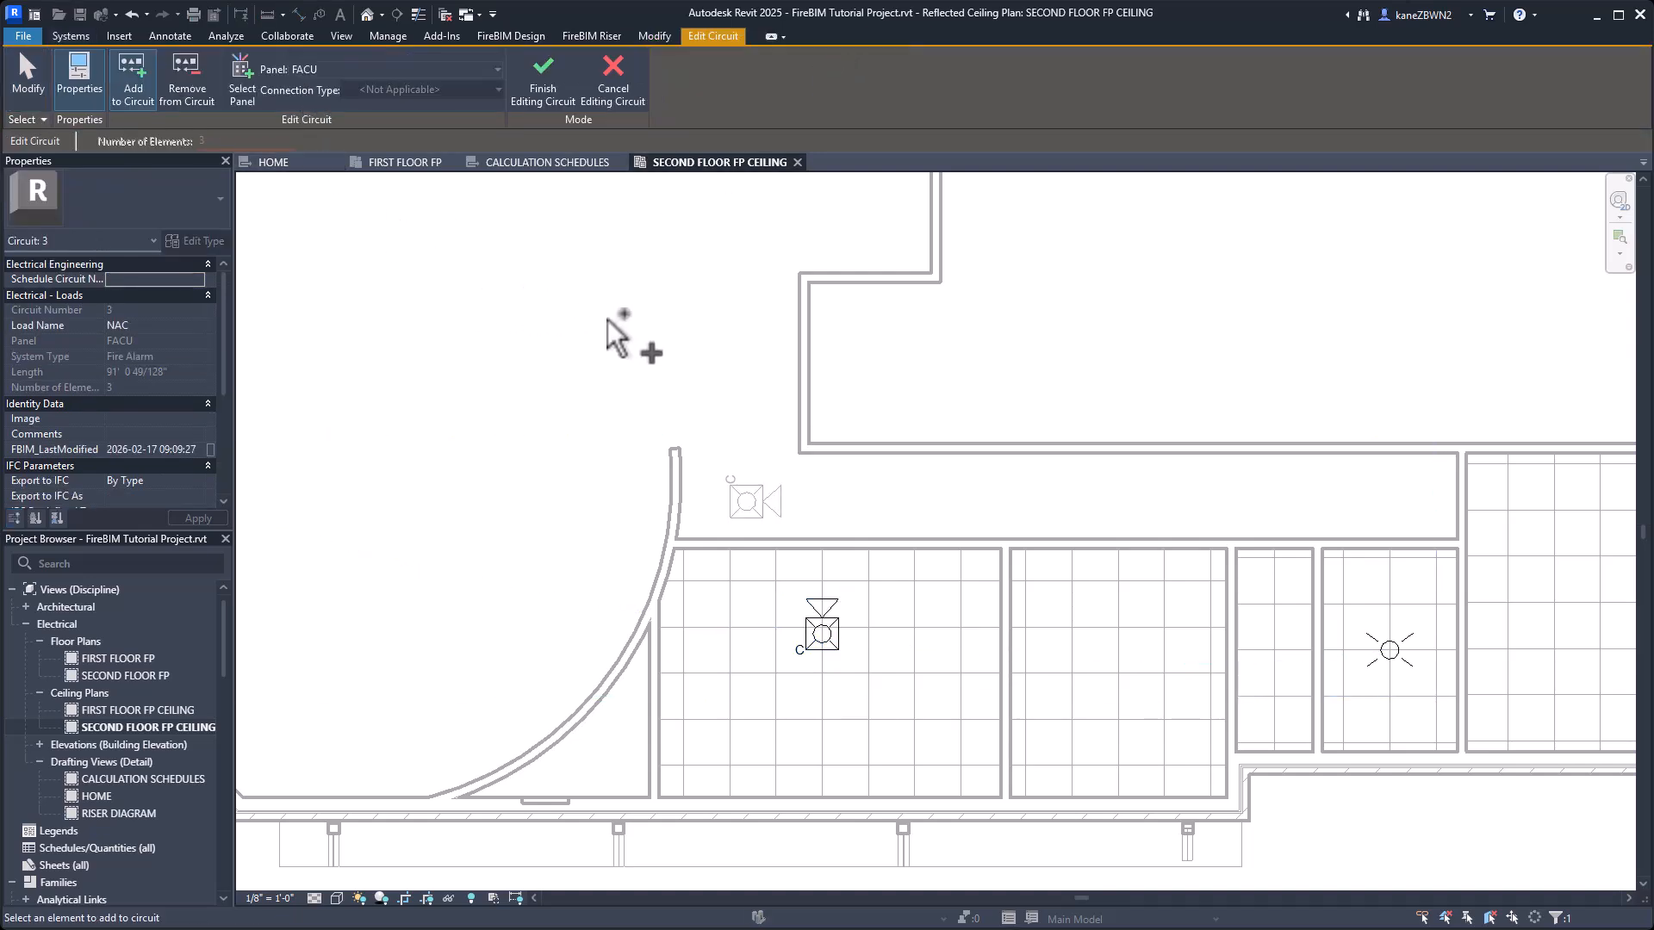
left_click(756, 510)
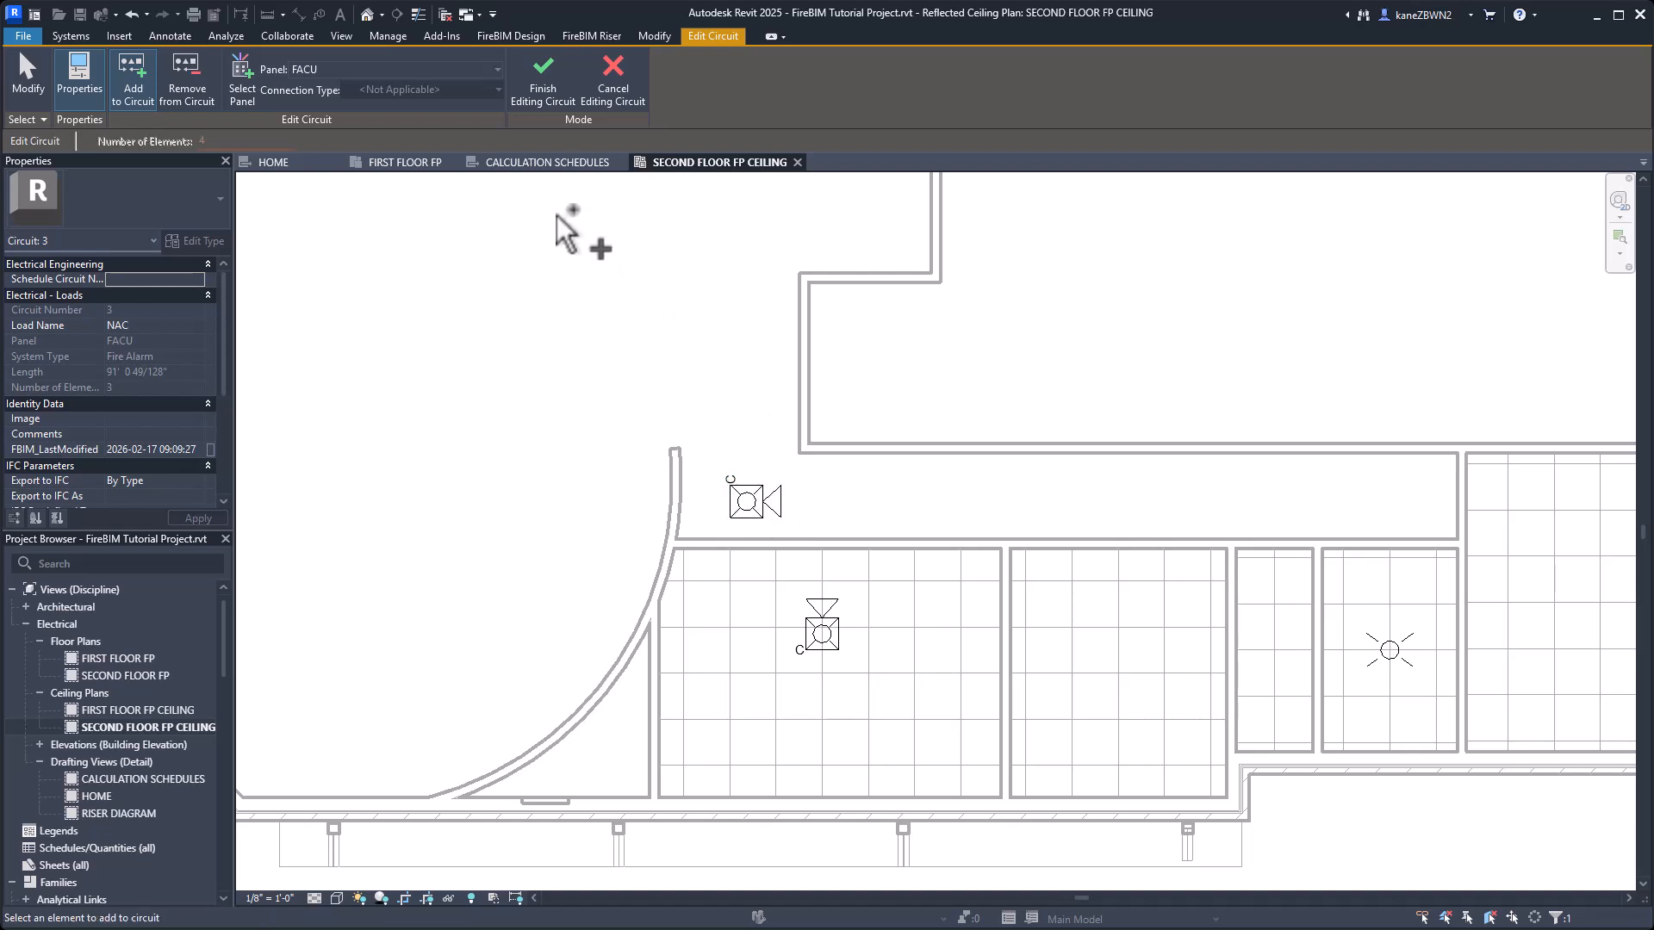
left_click(556, 84)
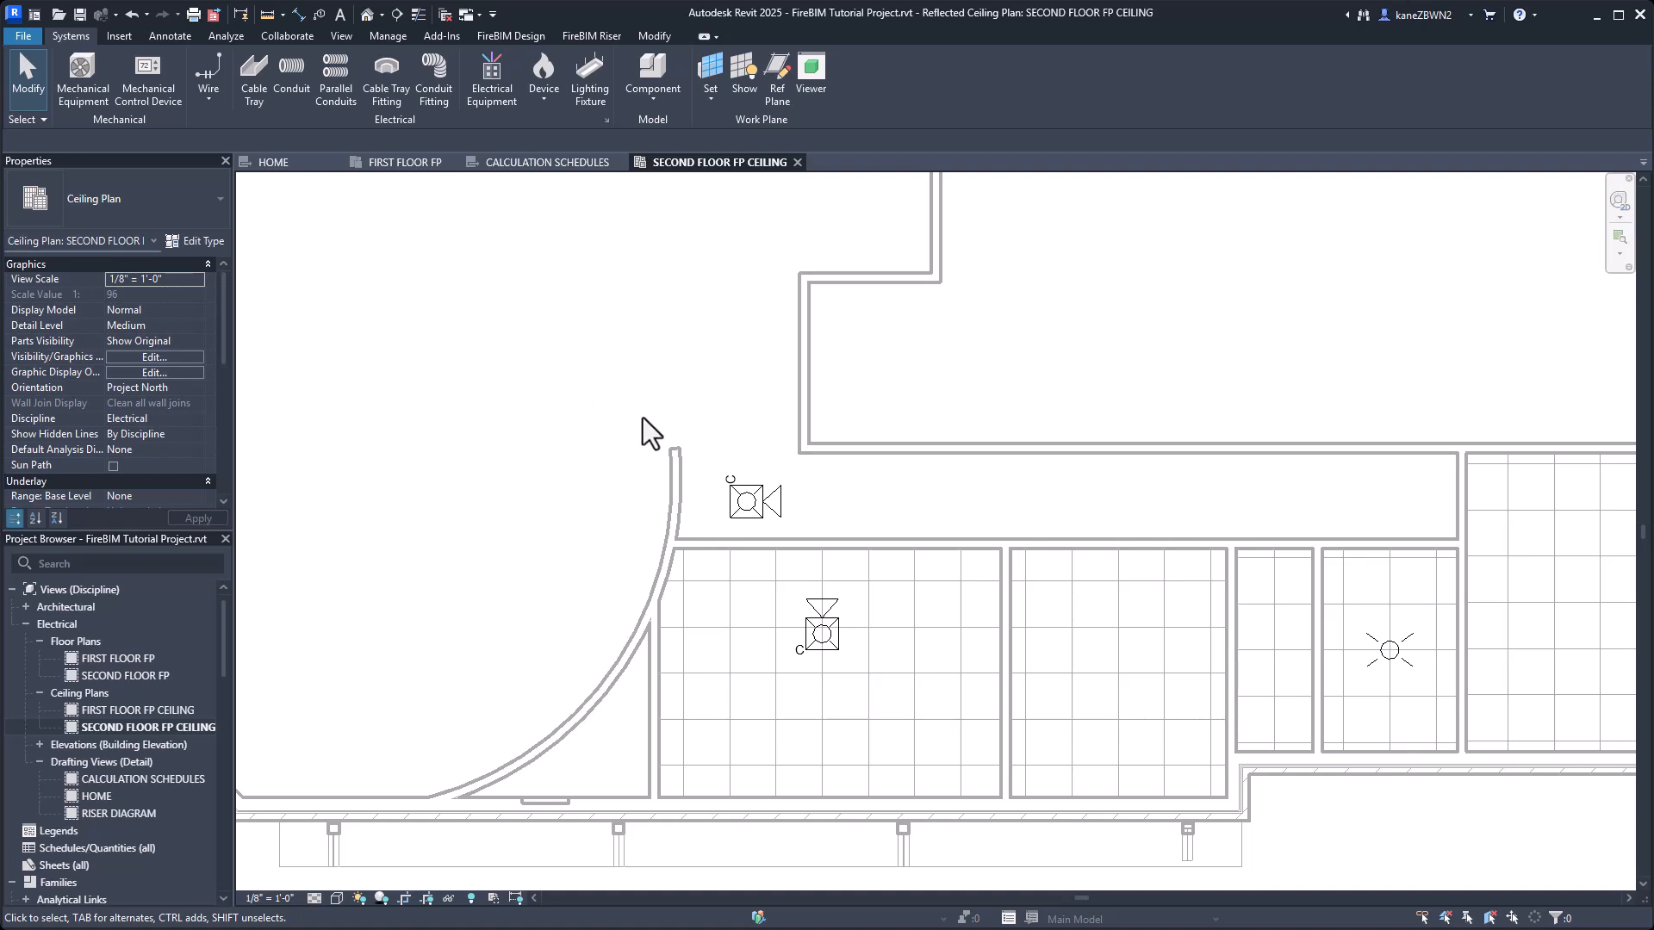
In Circuit Edit, set Add Make-Up Length for Each Device to Yes for FACU circuit 4, starting from the call center's ceiling strobe.
middle_click_drag(646, 431, 738, 642)
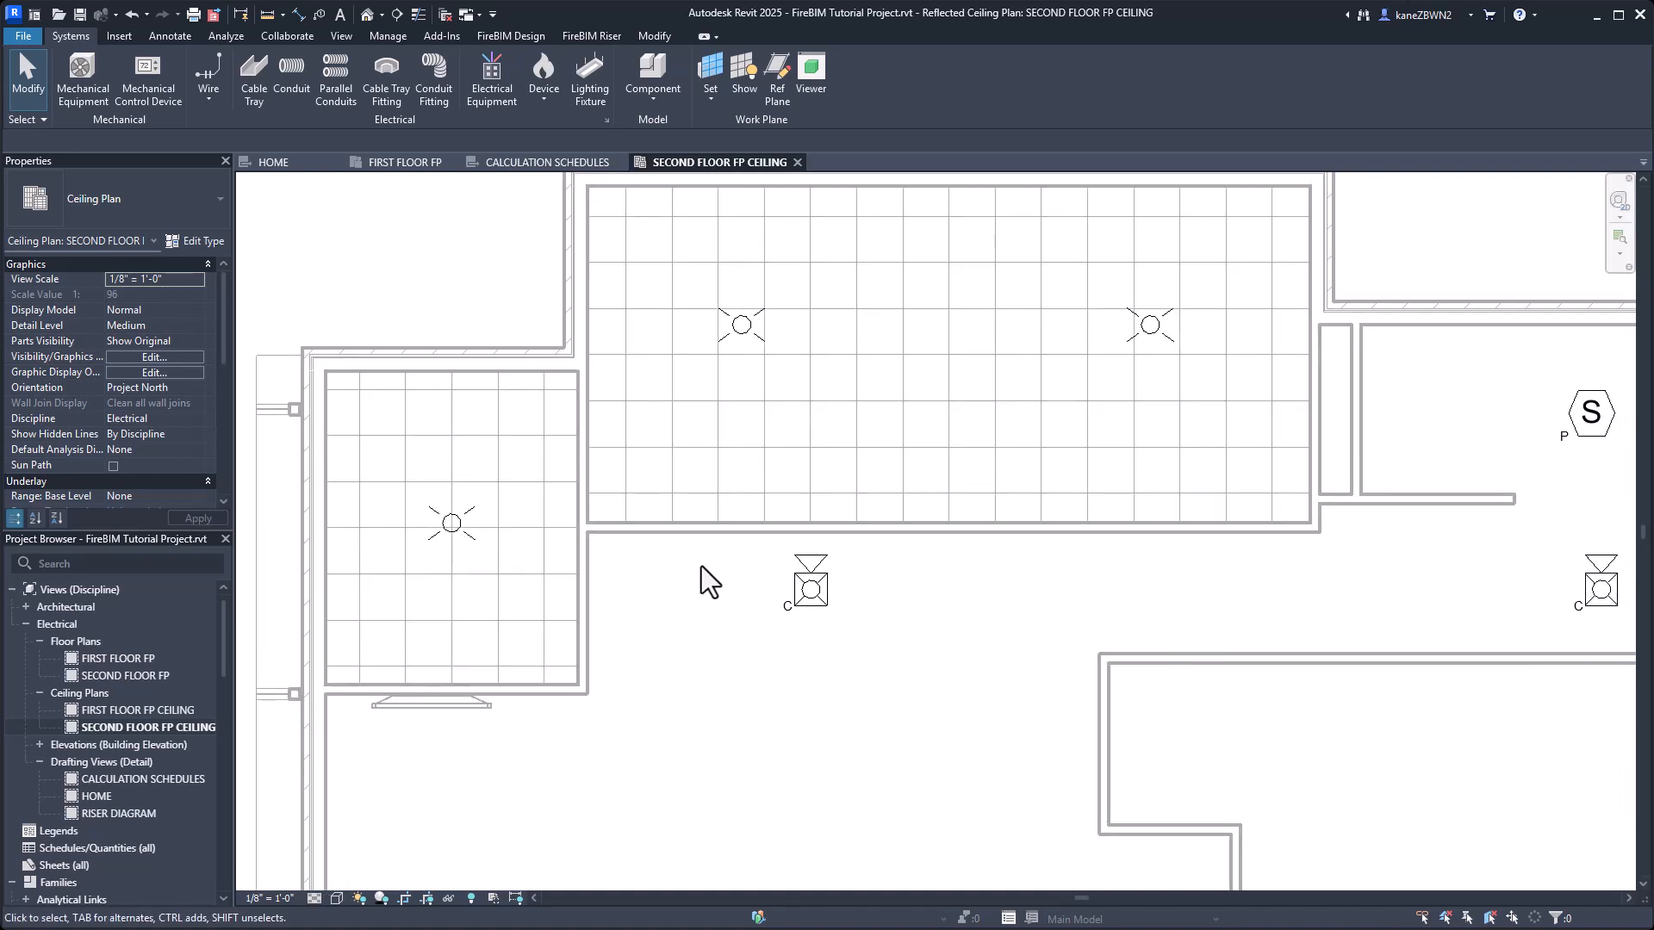
left_click(510, 35)
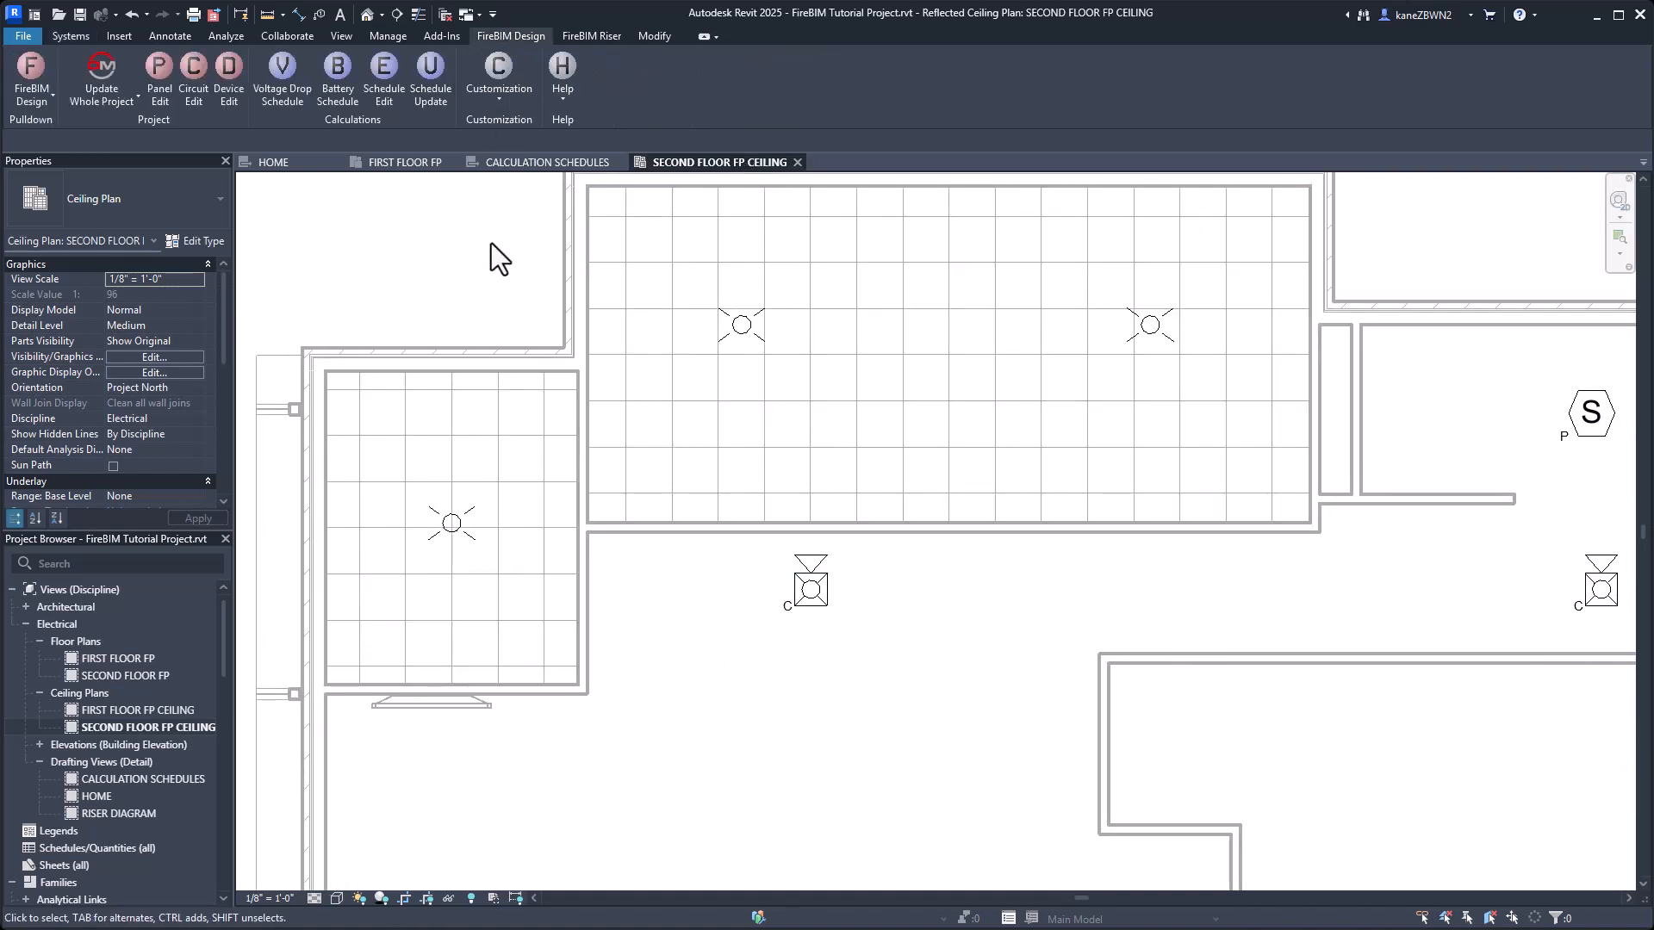
left_click(738, 329)
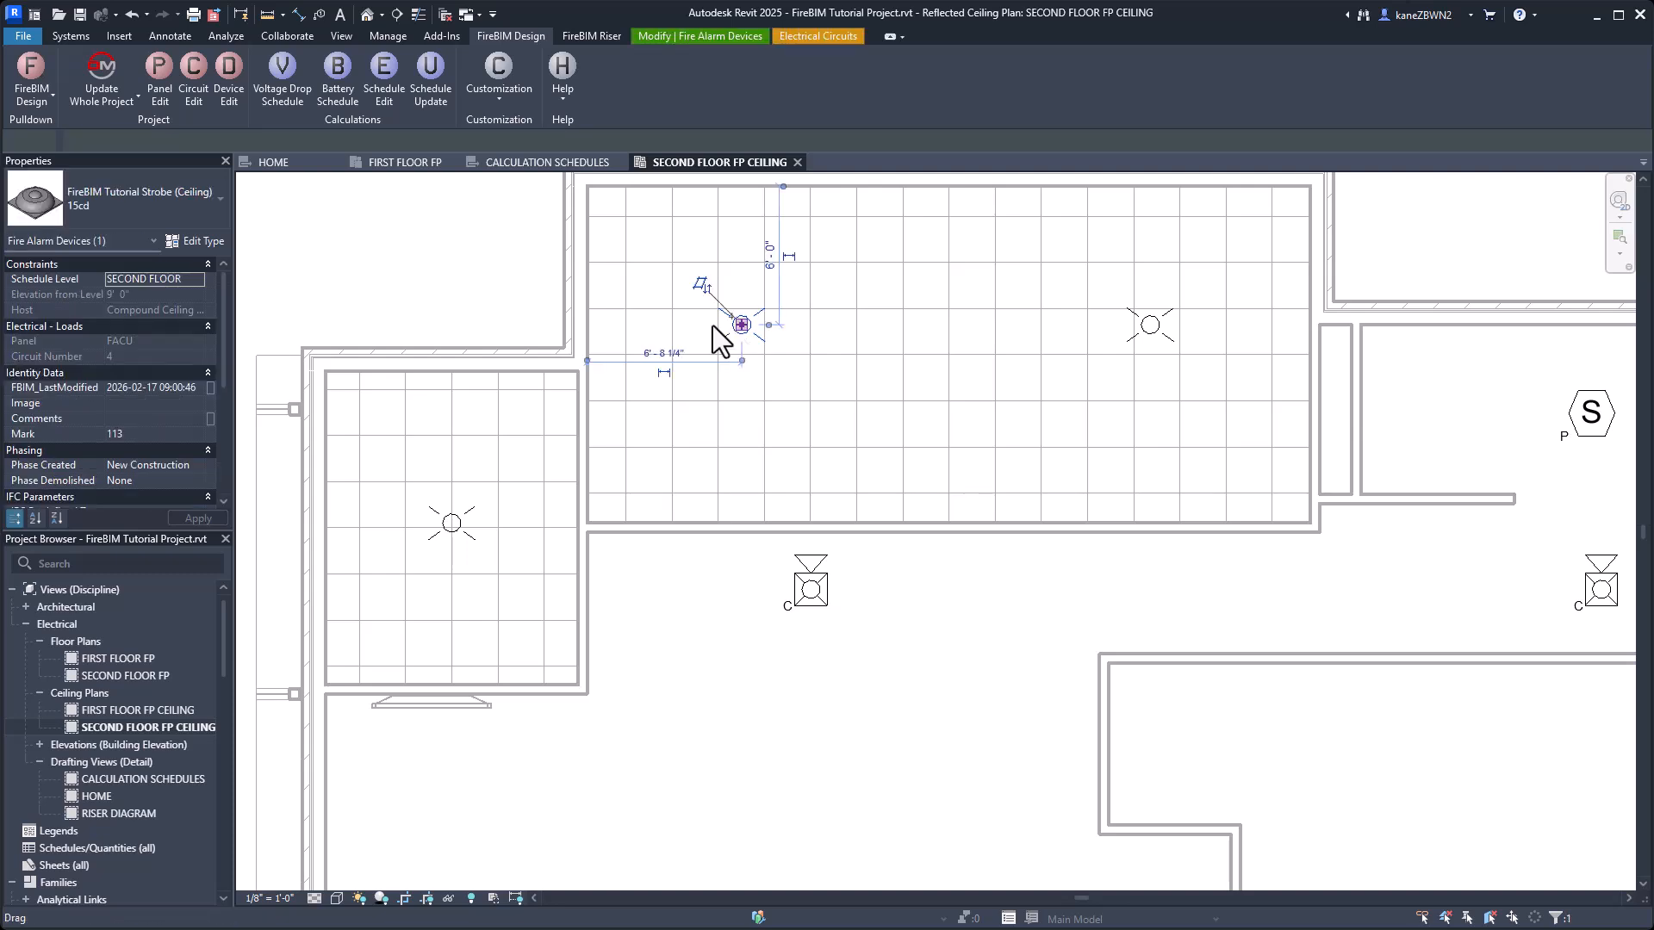
left_click(194, 91)
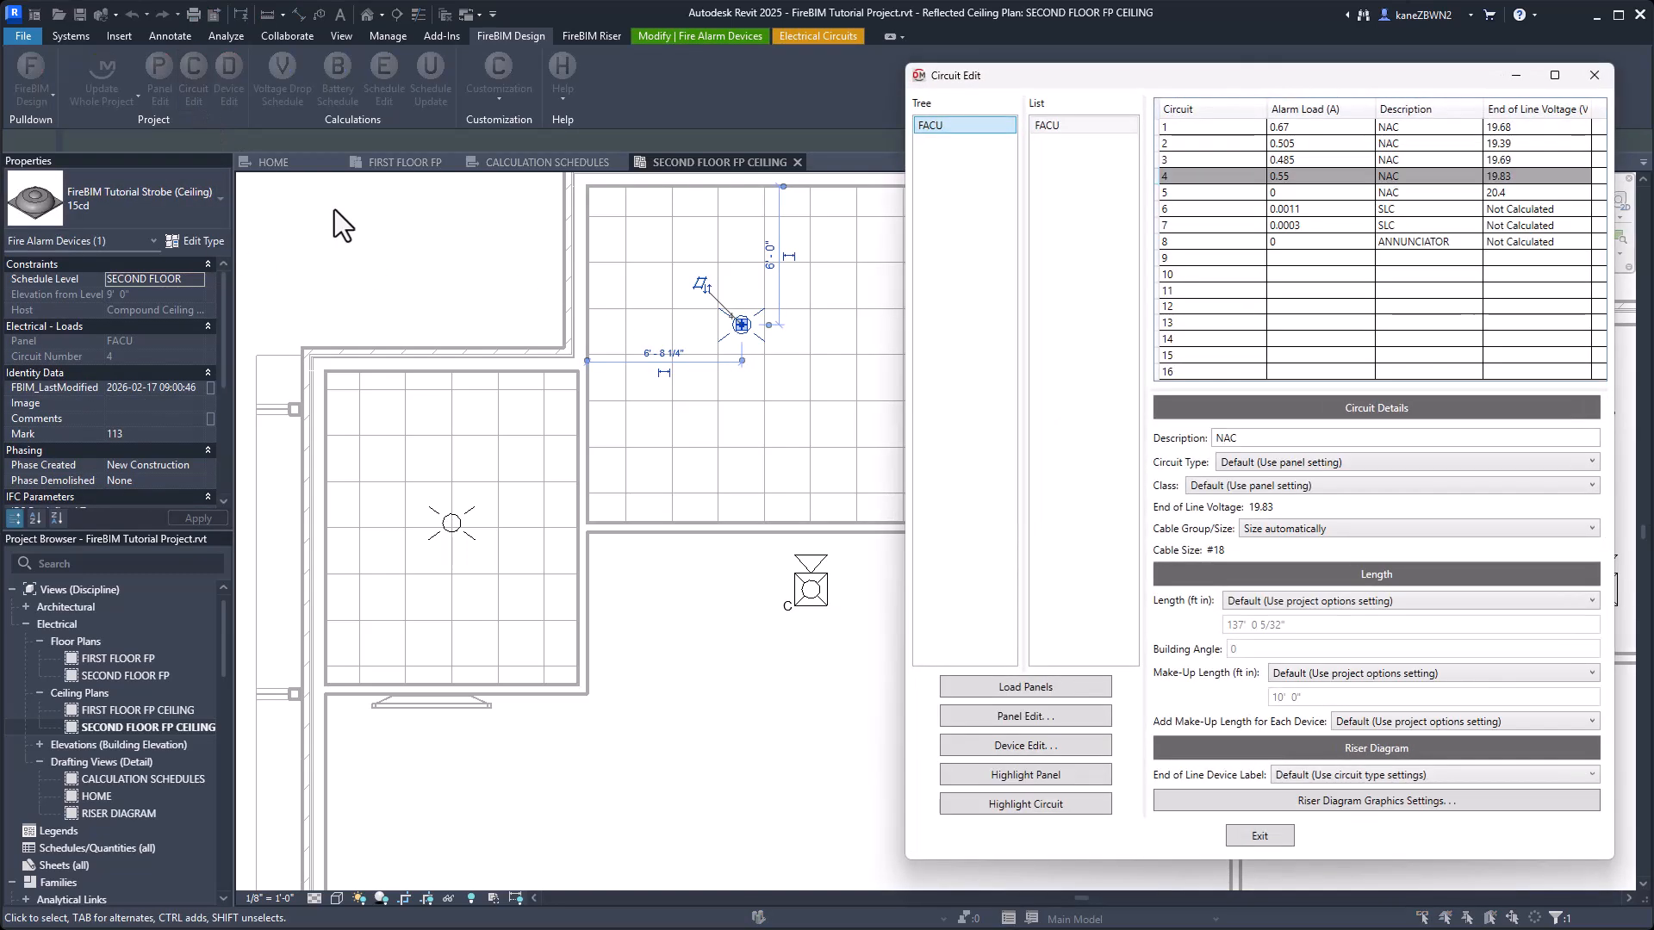
left_click_drag(1253, 76, 1165, 61)
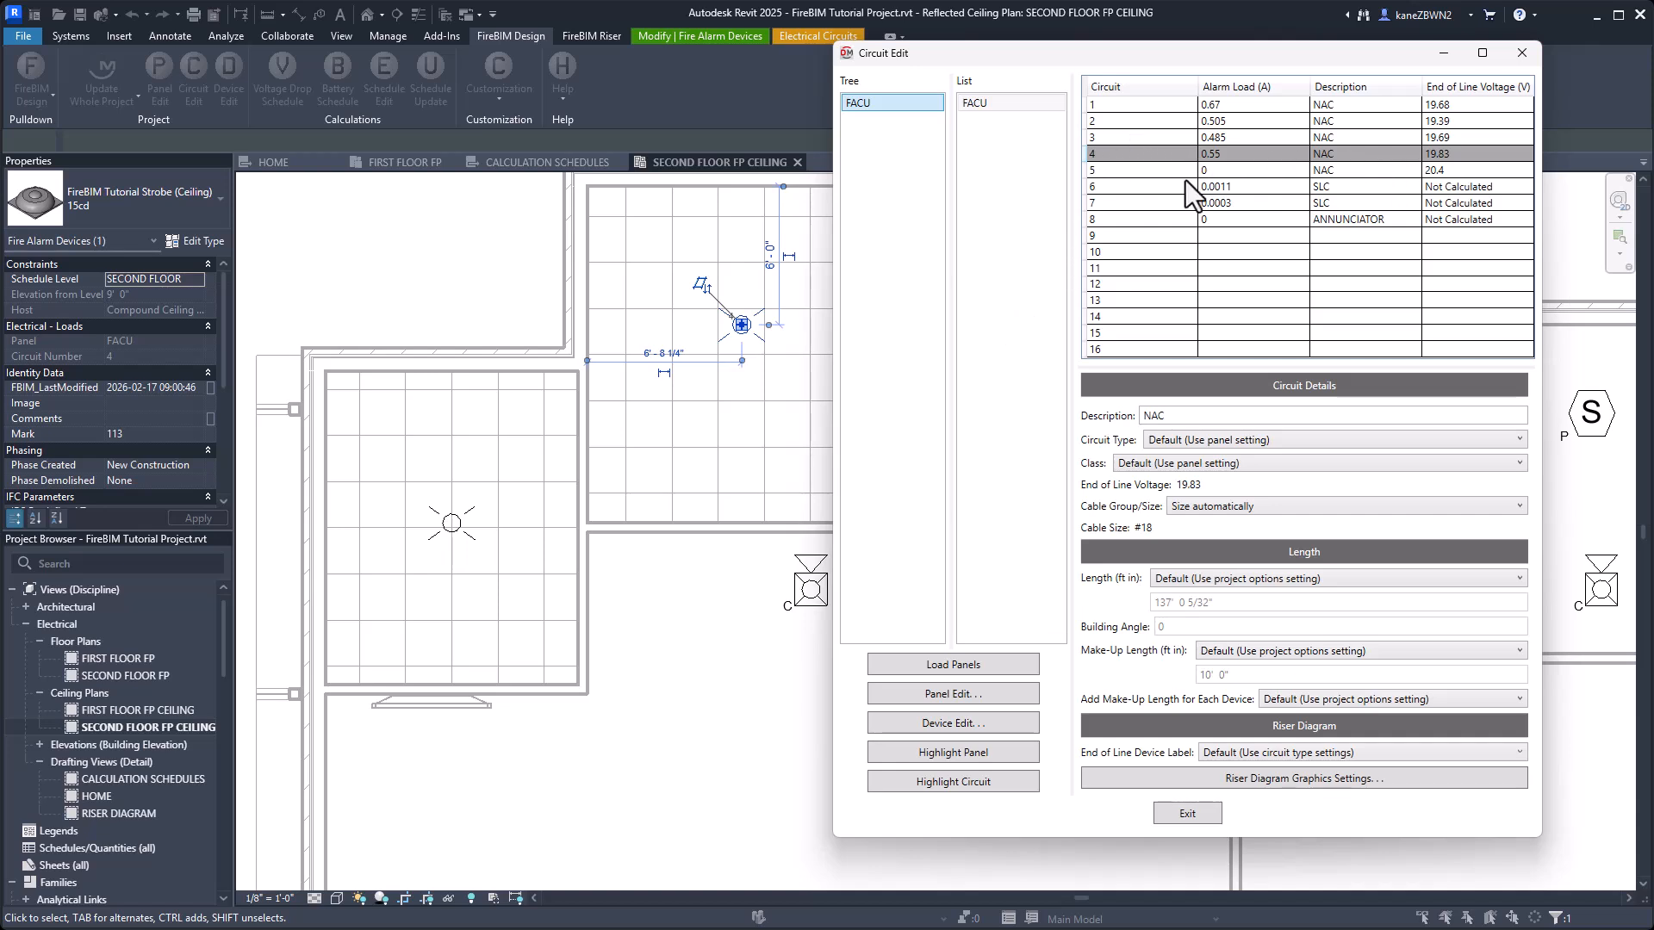
left_click(1290, 654)
left_click(1171, 662)
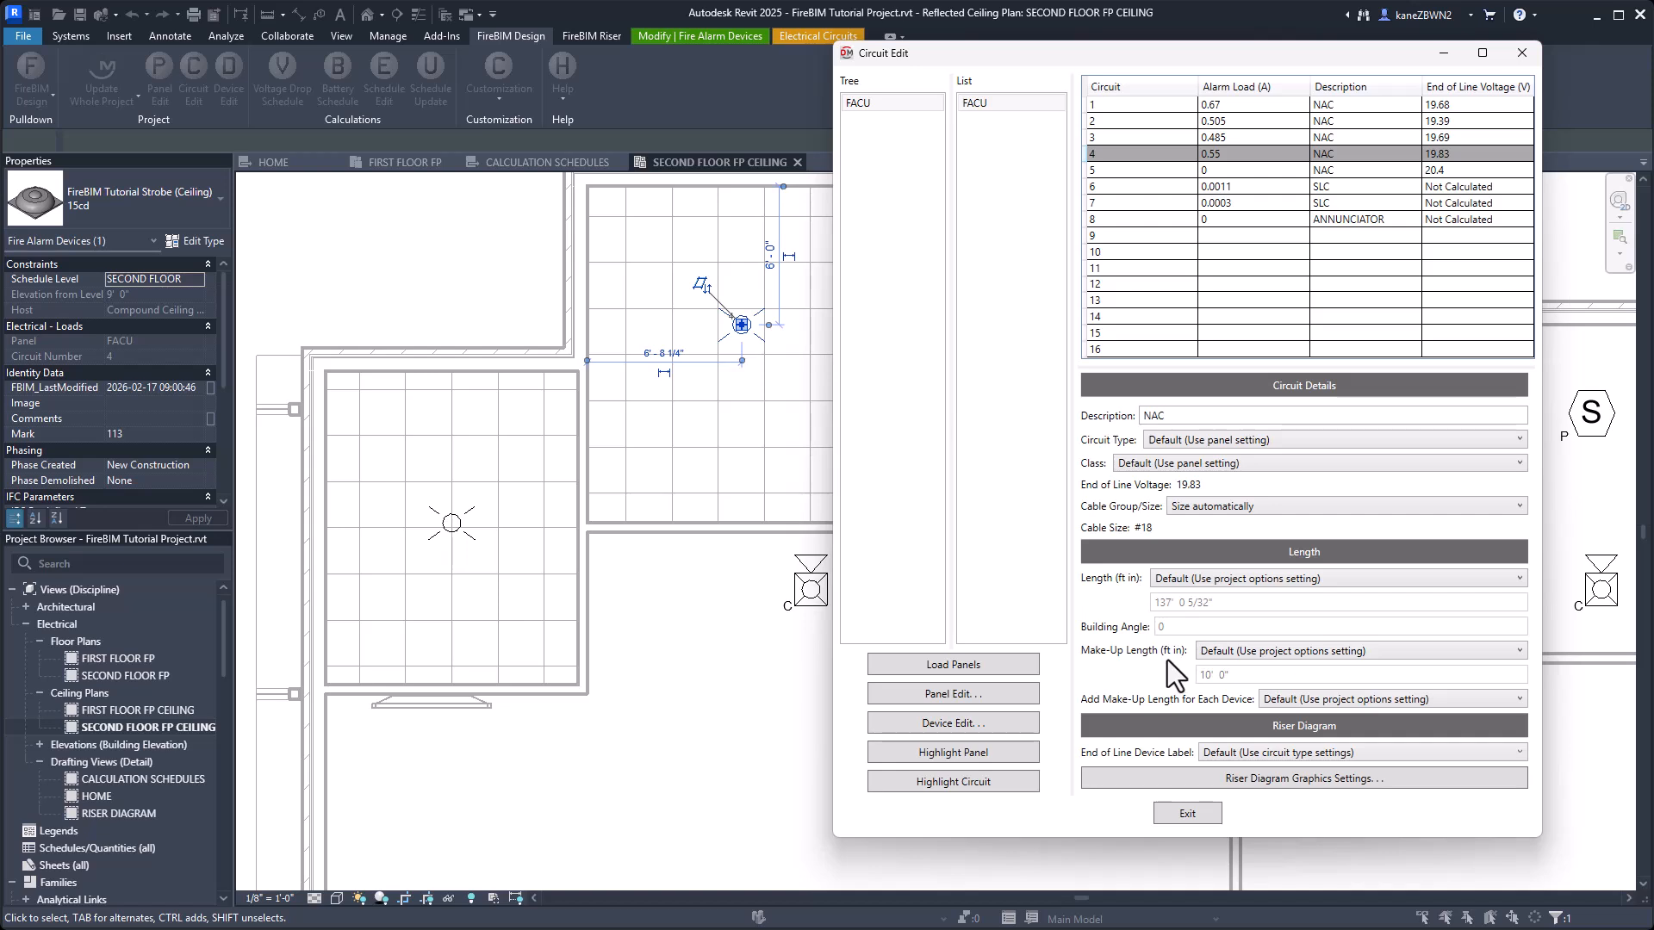
left_click(1338, 701)
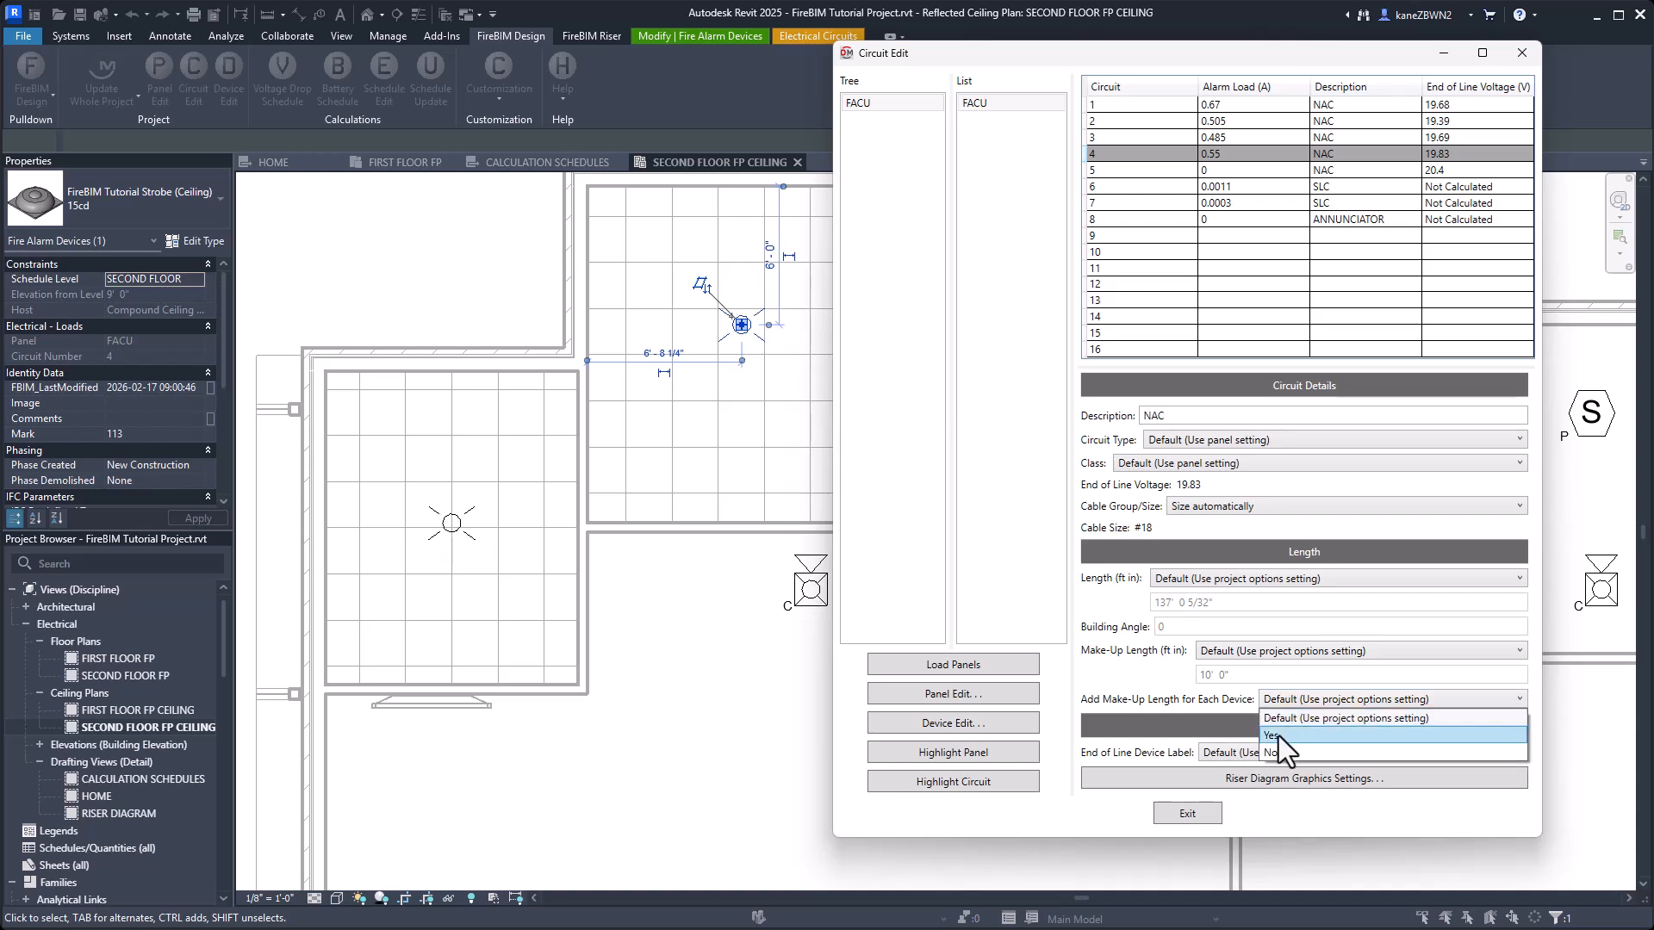
left_click(1278, 737)
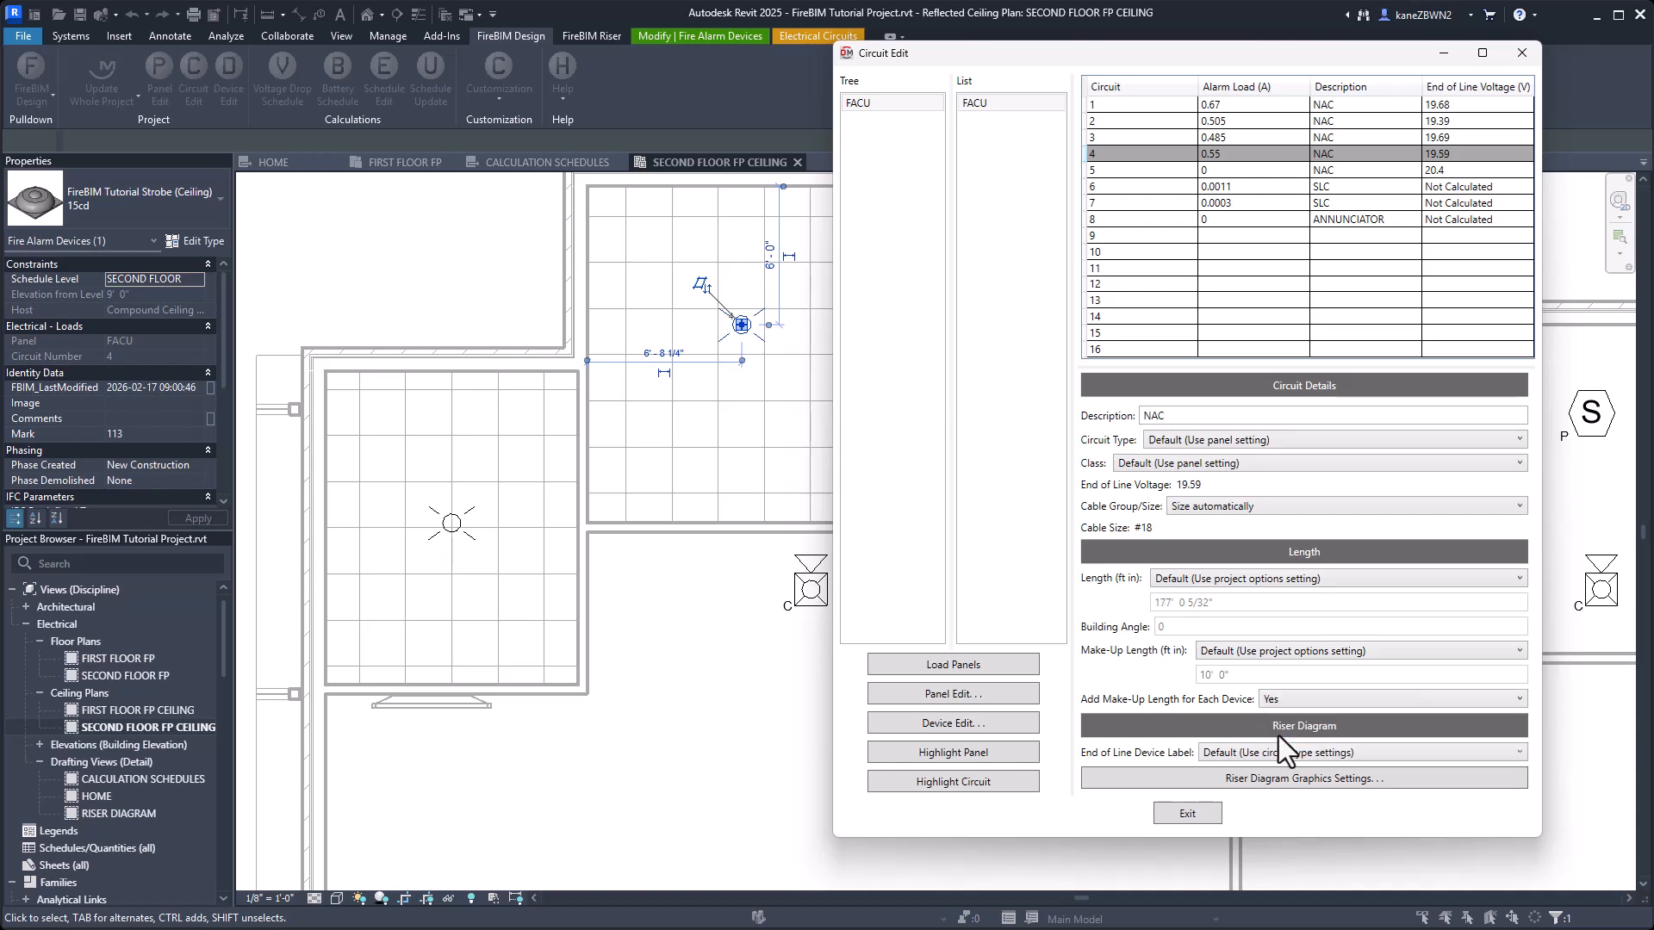
Give FACU circuit 4 a custom make-up length of 200 ft and update the calculation schedules.
left_click(1233, 655)
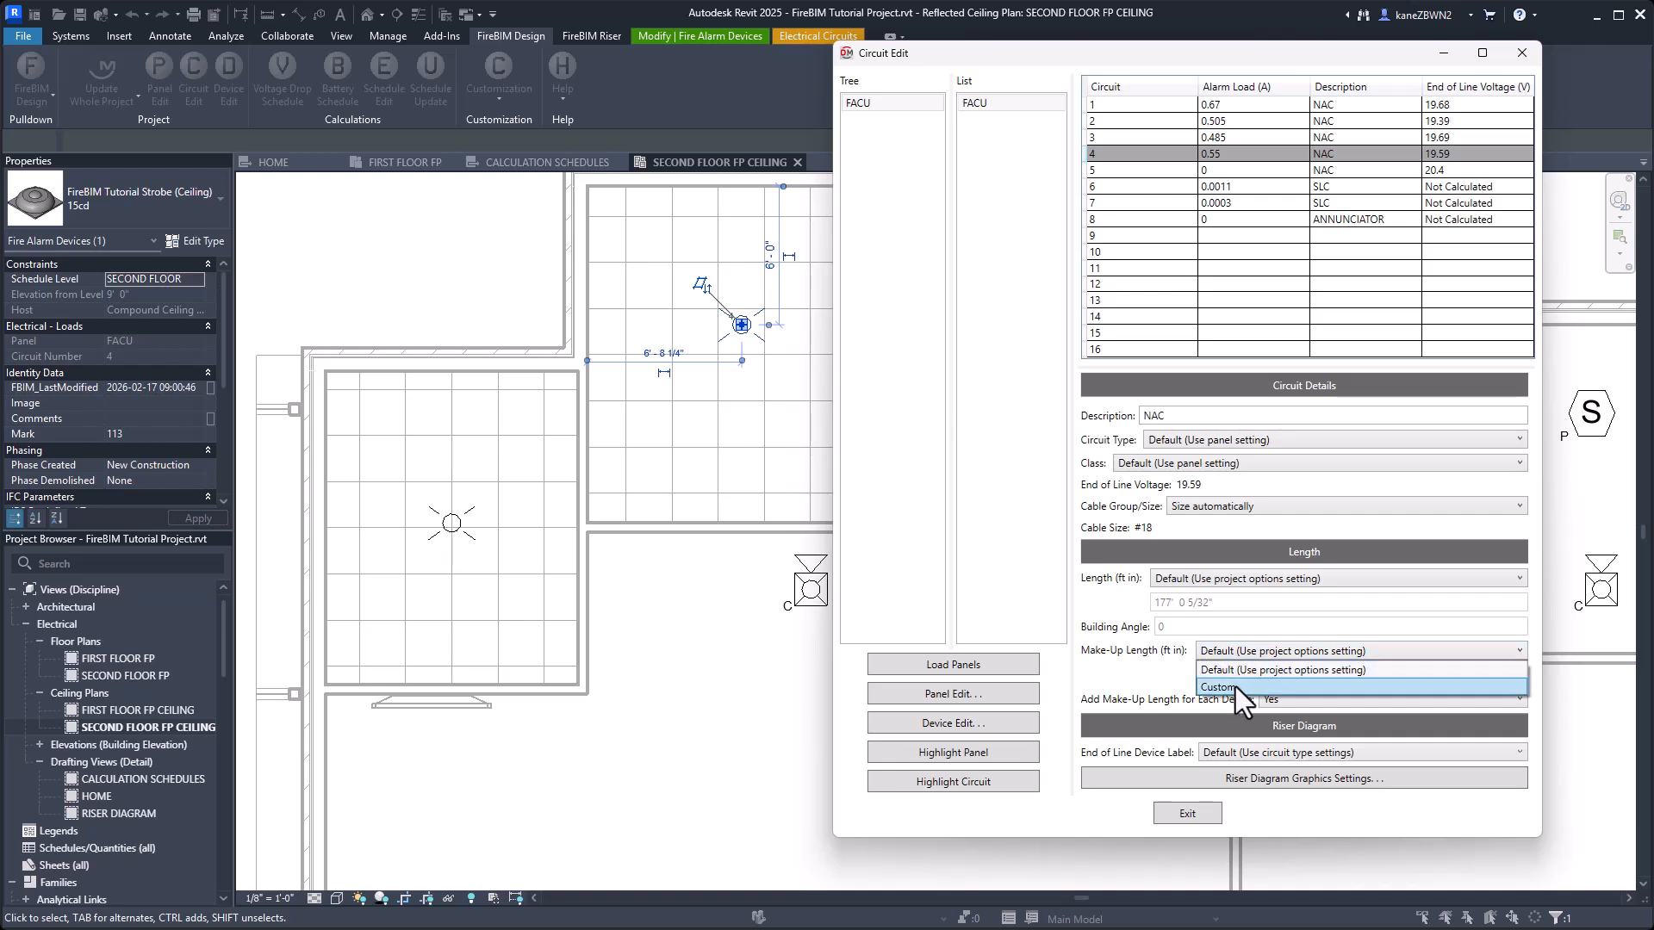
left_click(1236, 685)
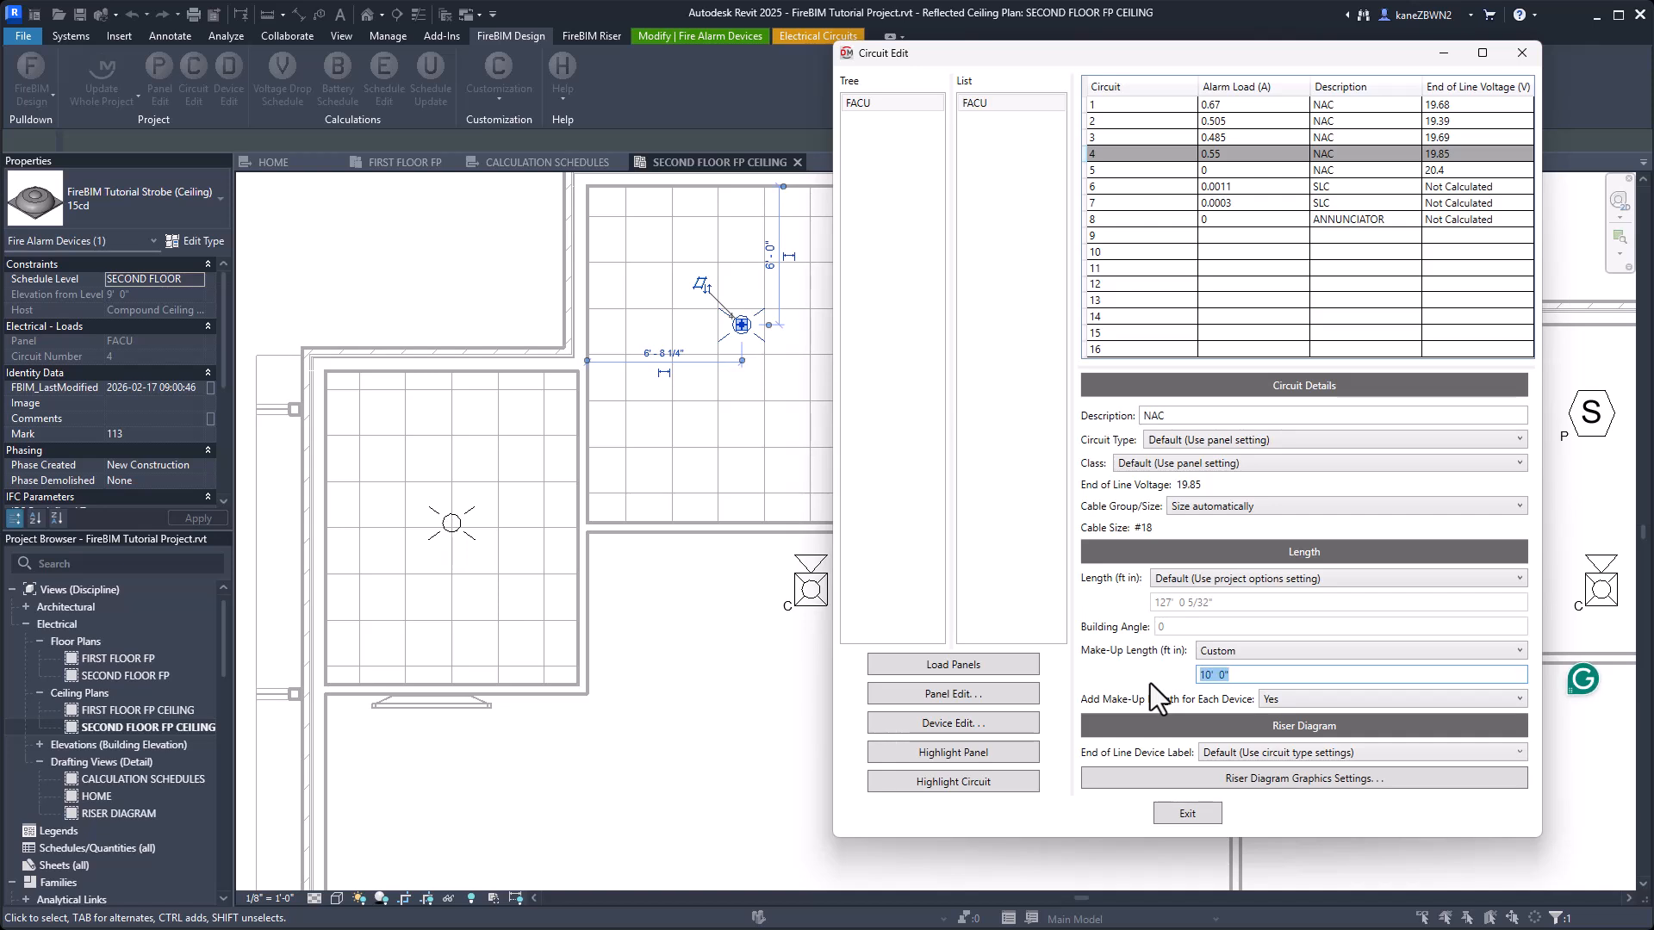
type("200")
key("Tab")
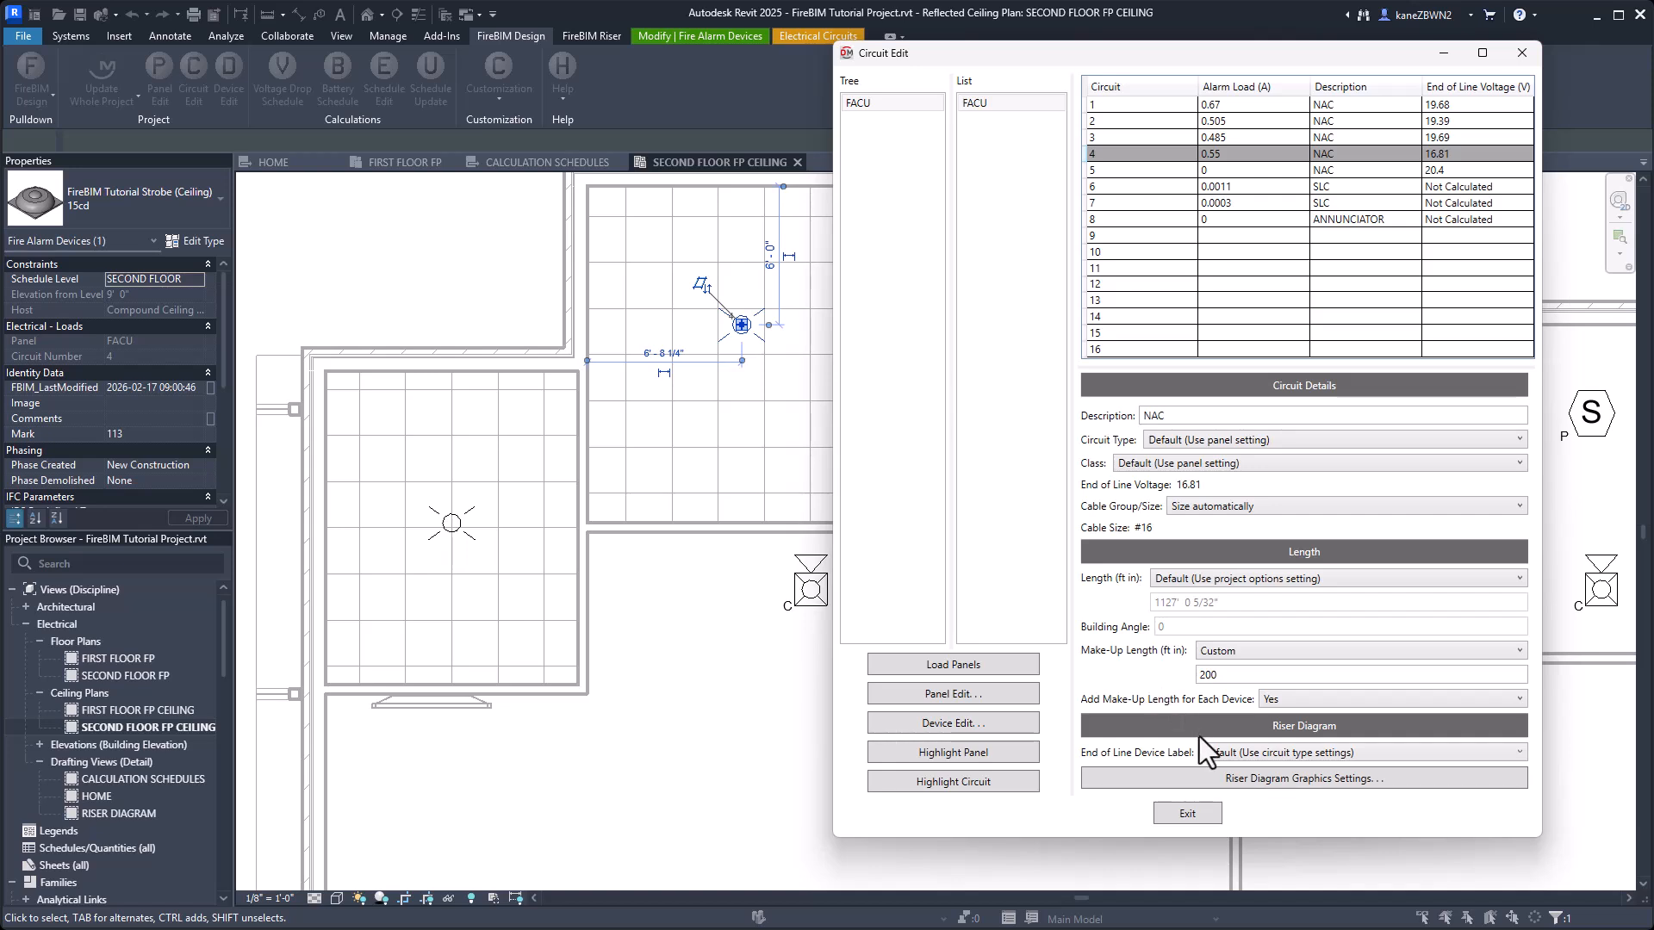
left_click(1187, 814)
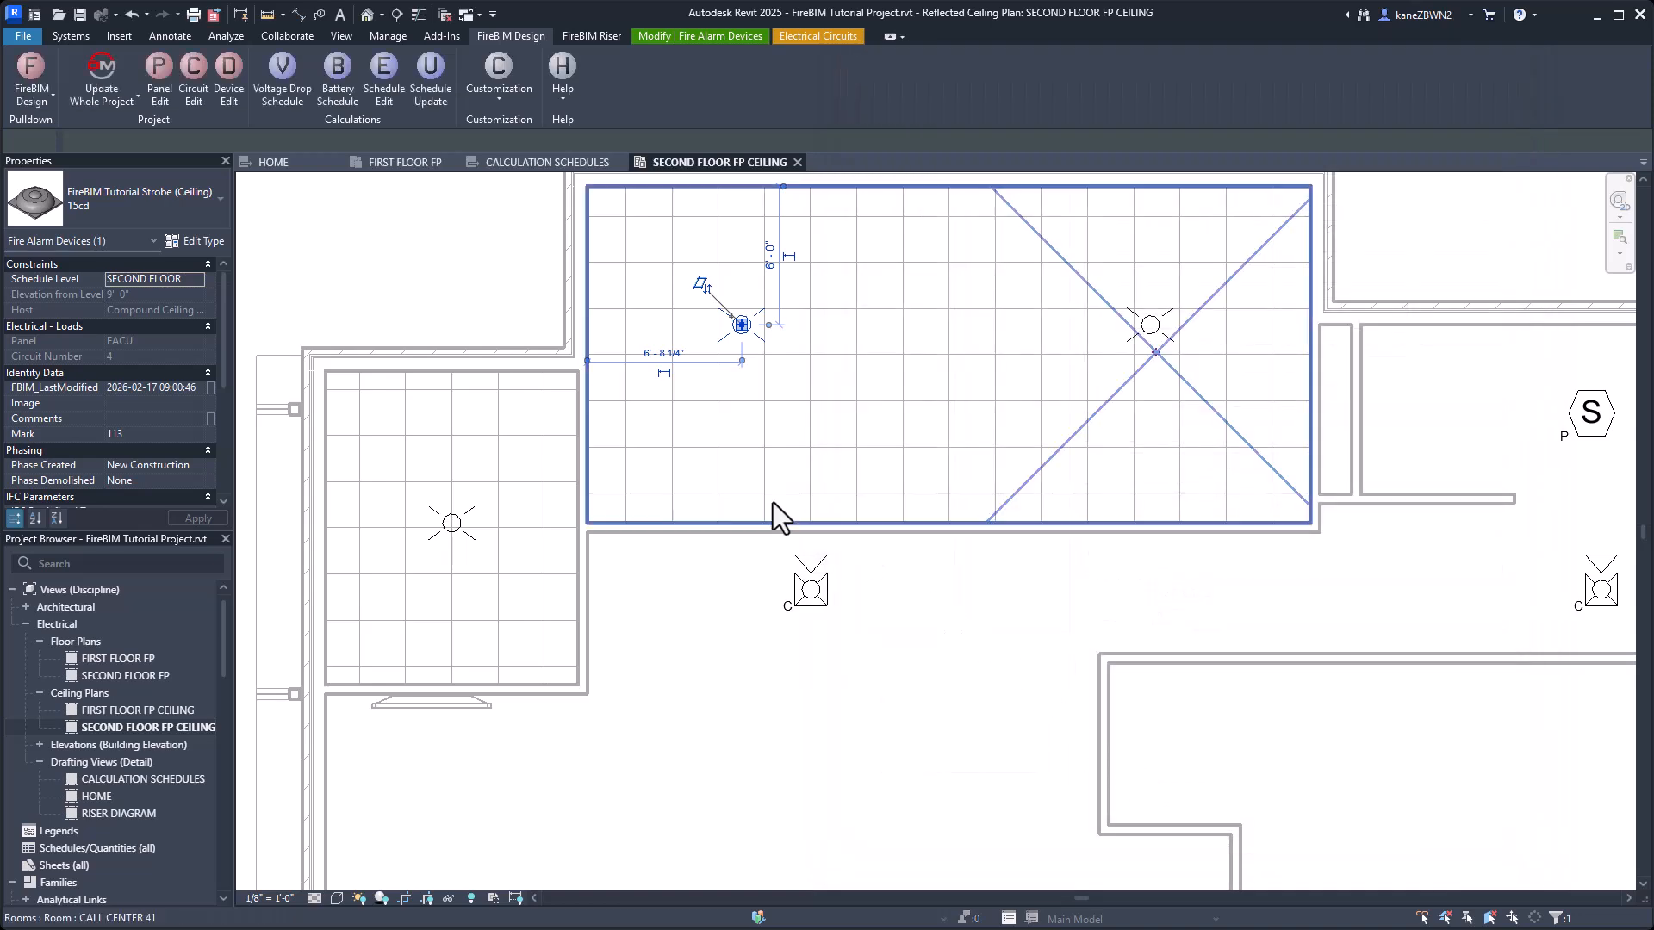
left_click(520, 163)
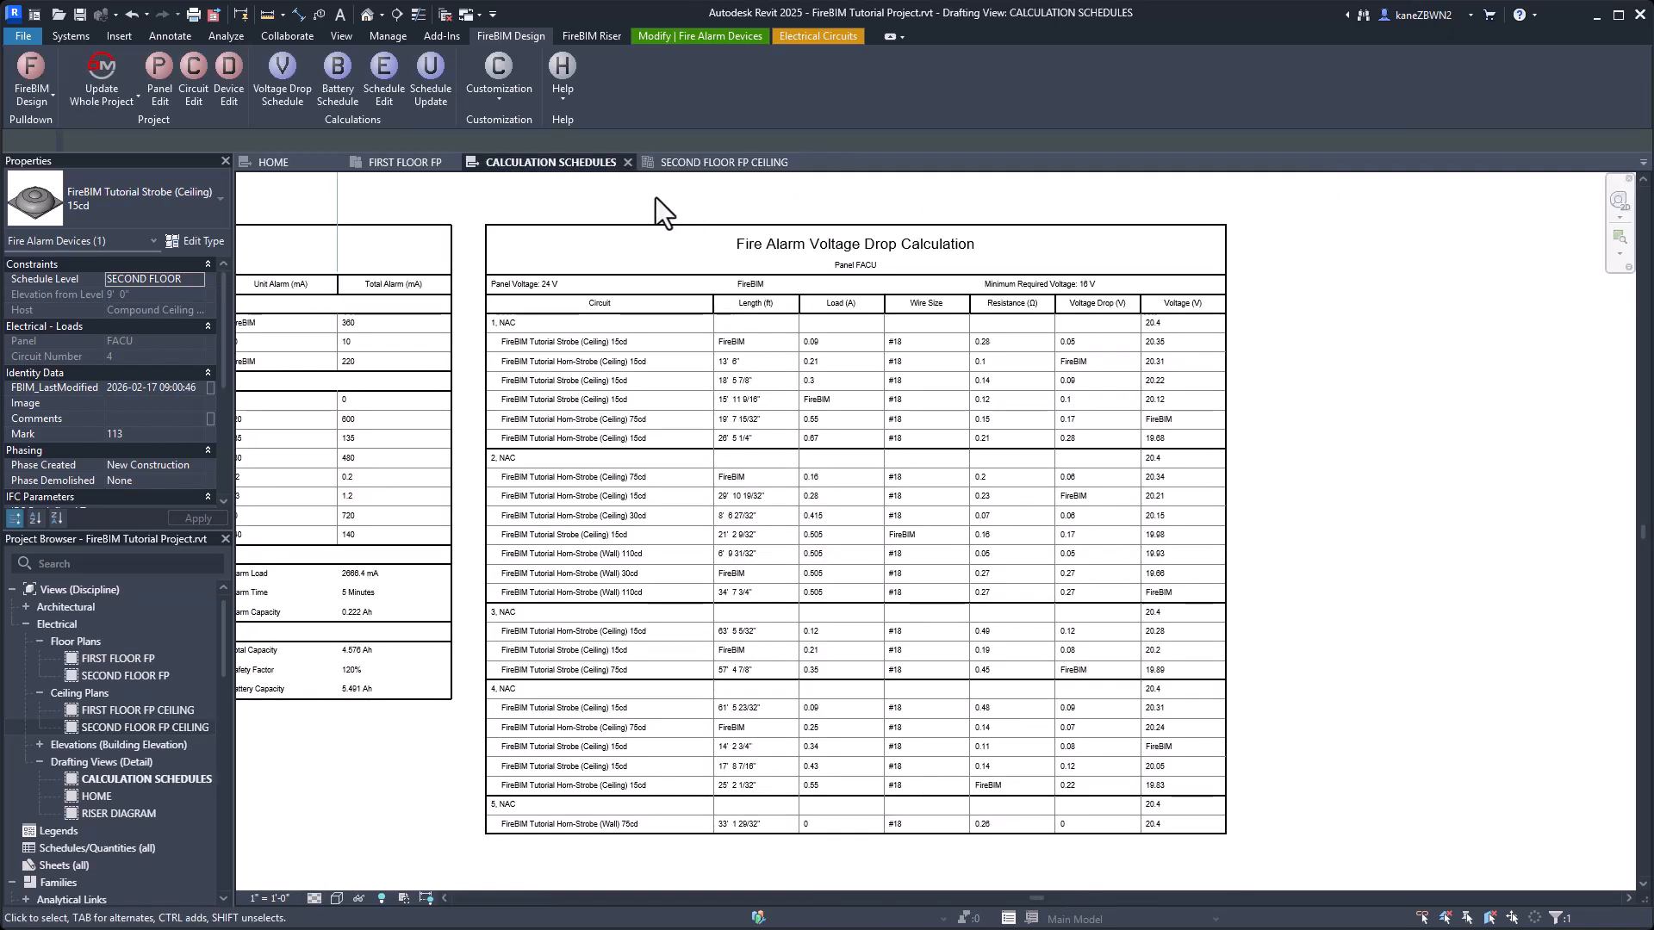
left_click(428, 80)
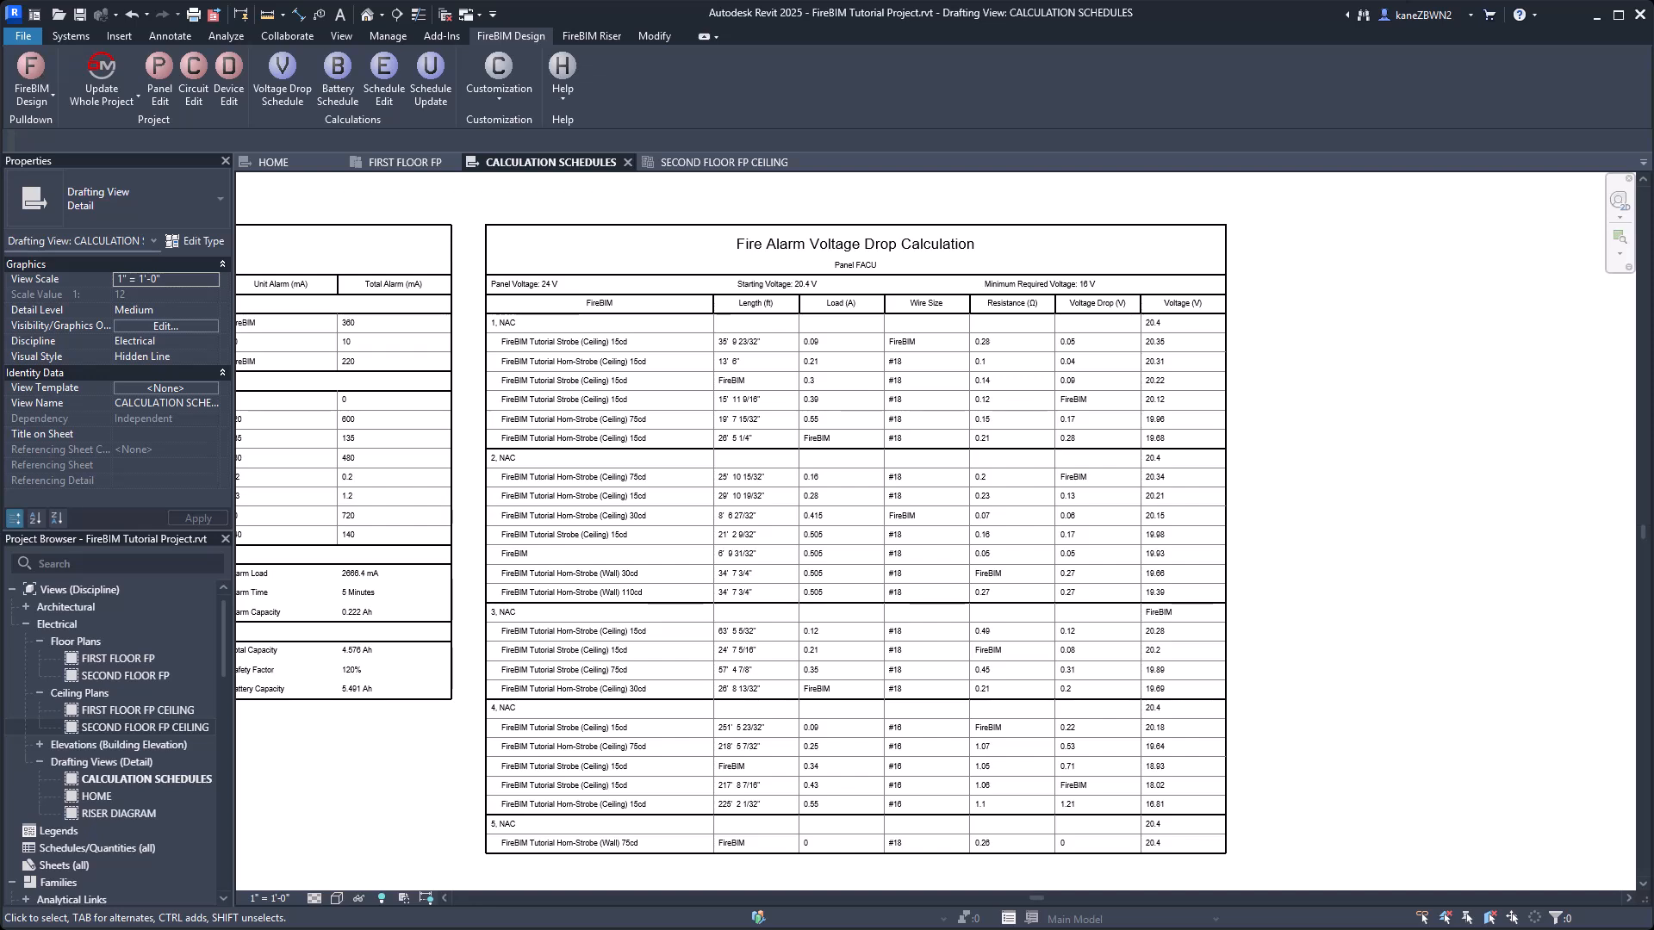
Set the cable size of FACU circuit 4 to #18 Uncoated in Circuit Edit and update the calculation schedules.
left_click(191, 86)
left_click(1262, 505)
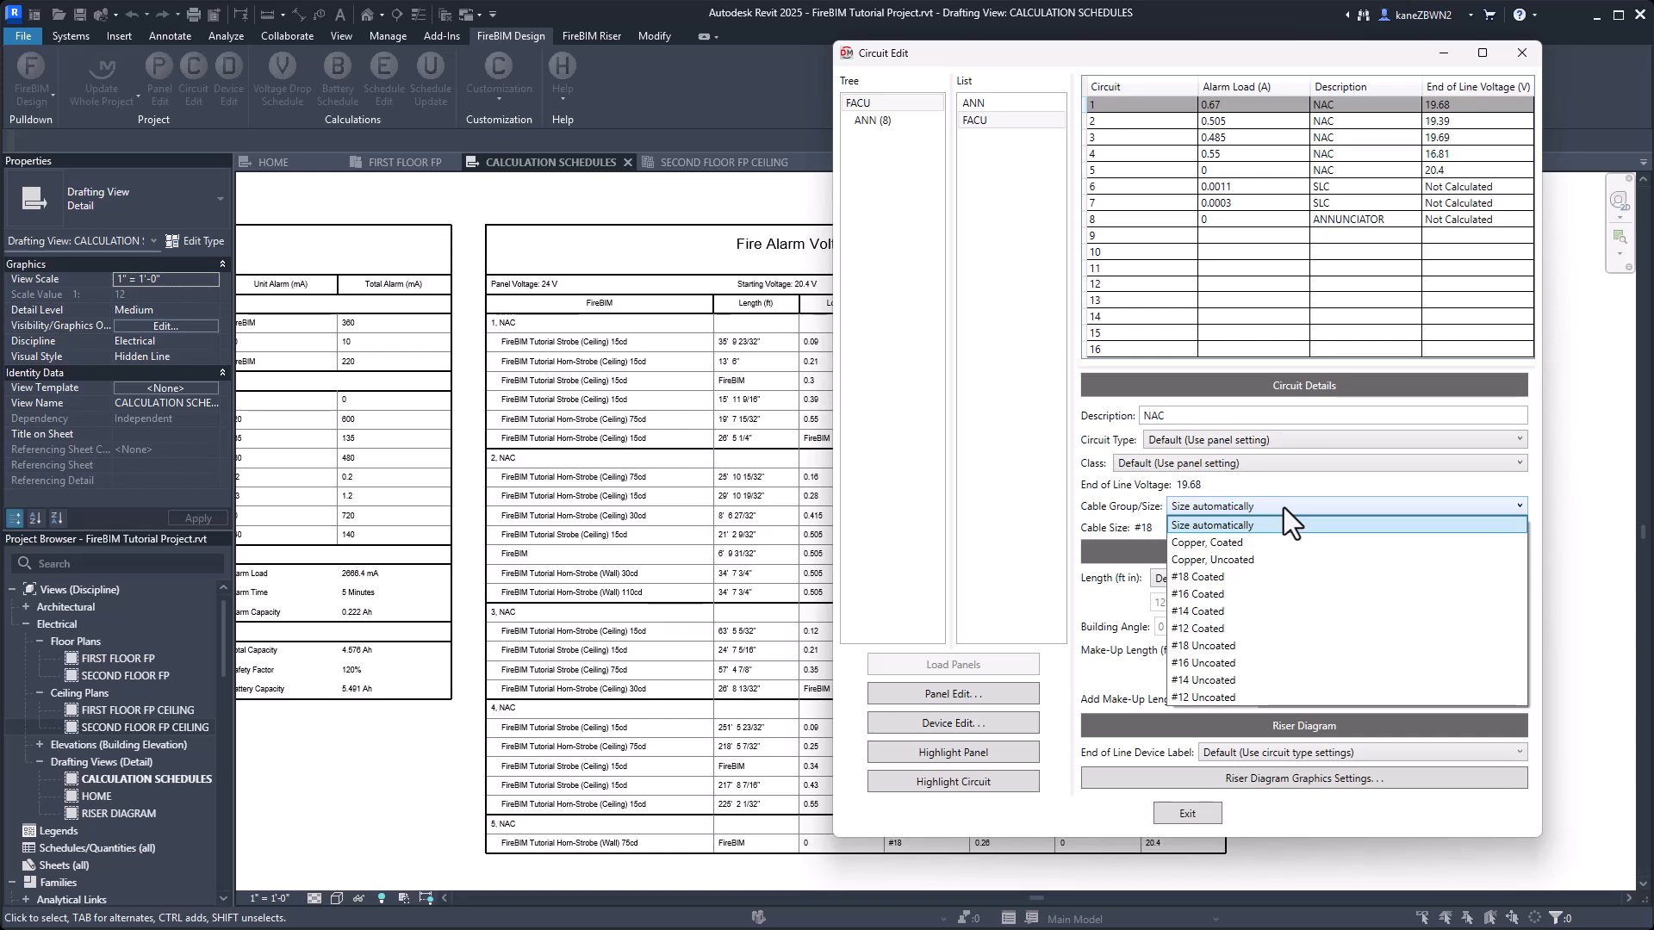
left_click(1283, 508)
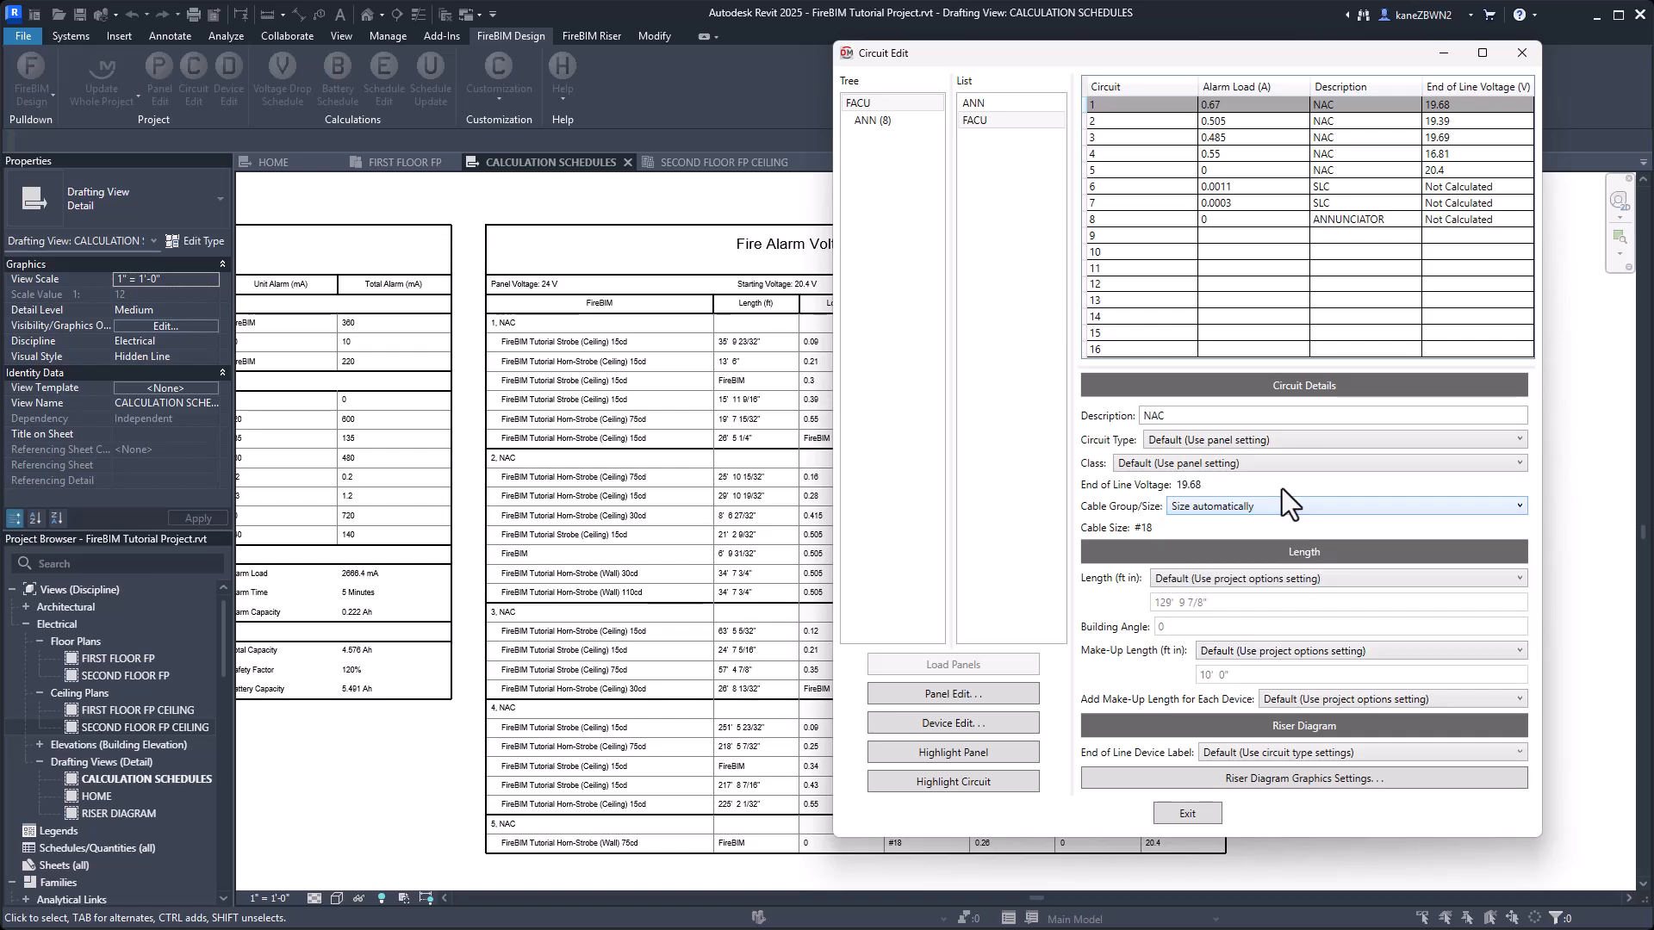
left_click(1233, 155)
left_click(1290, 503)
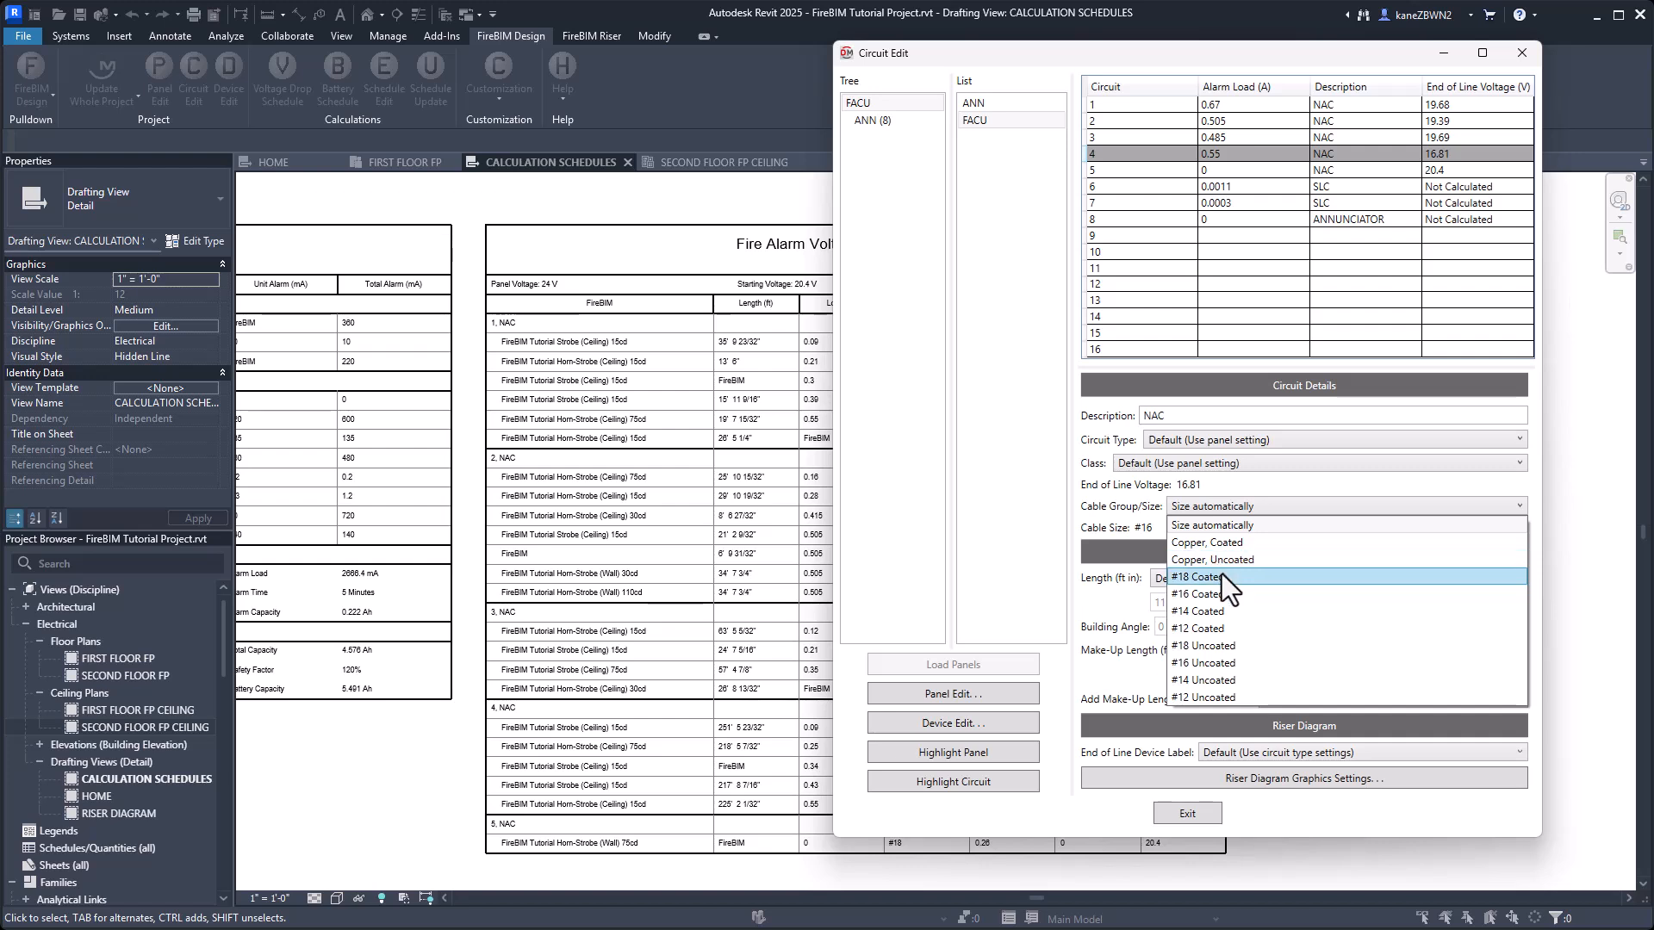
left_click(1227, 648)
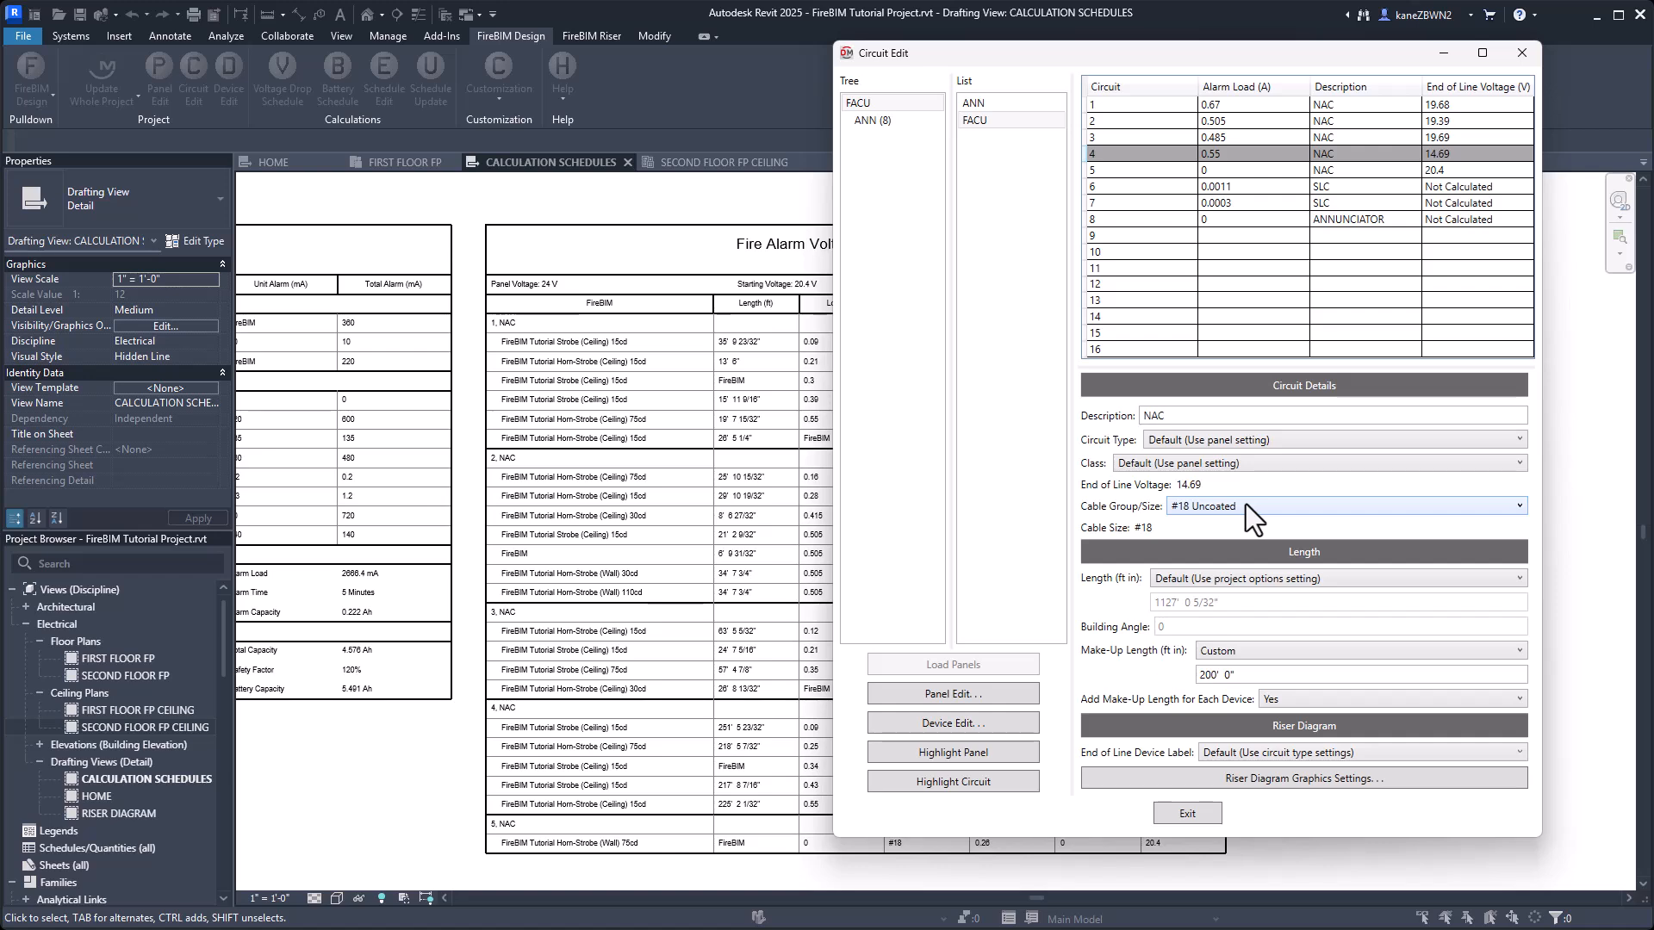
left_click(1195, 818)
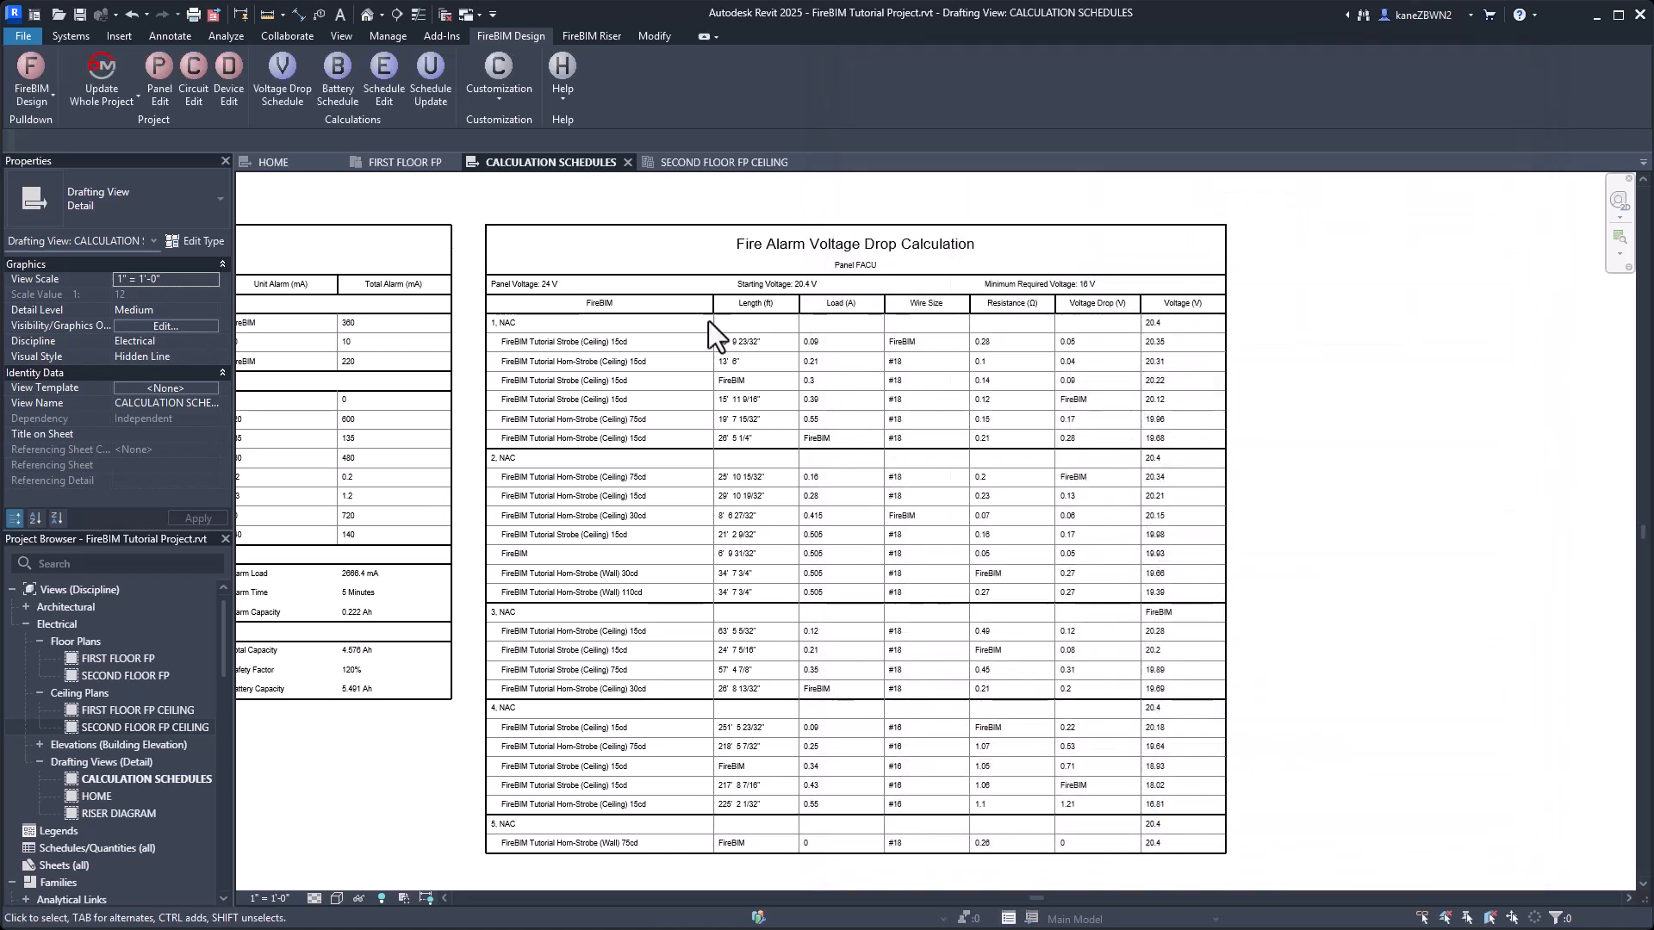
left_click(417, 83)
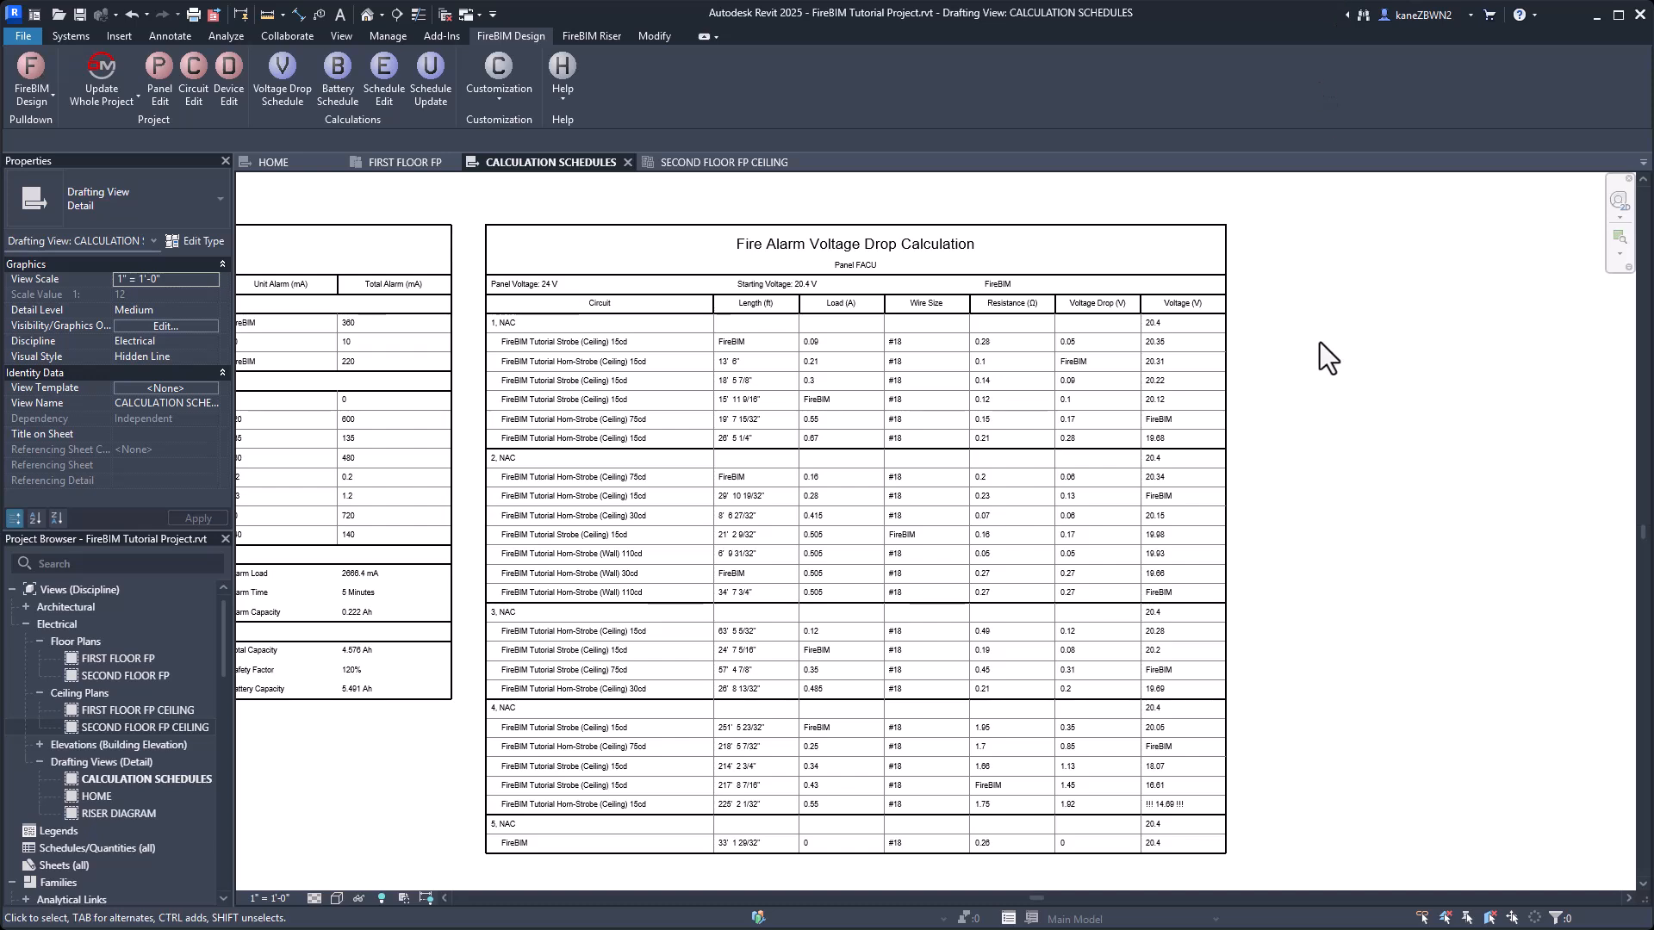
Set the minimum circuit voltage for voltage drop calculations to 19 in the FireBIM Project Options.
left_click(497, 95)
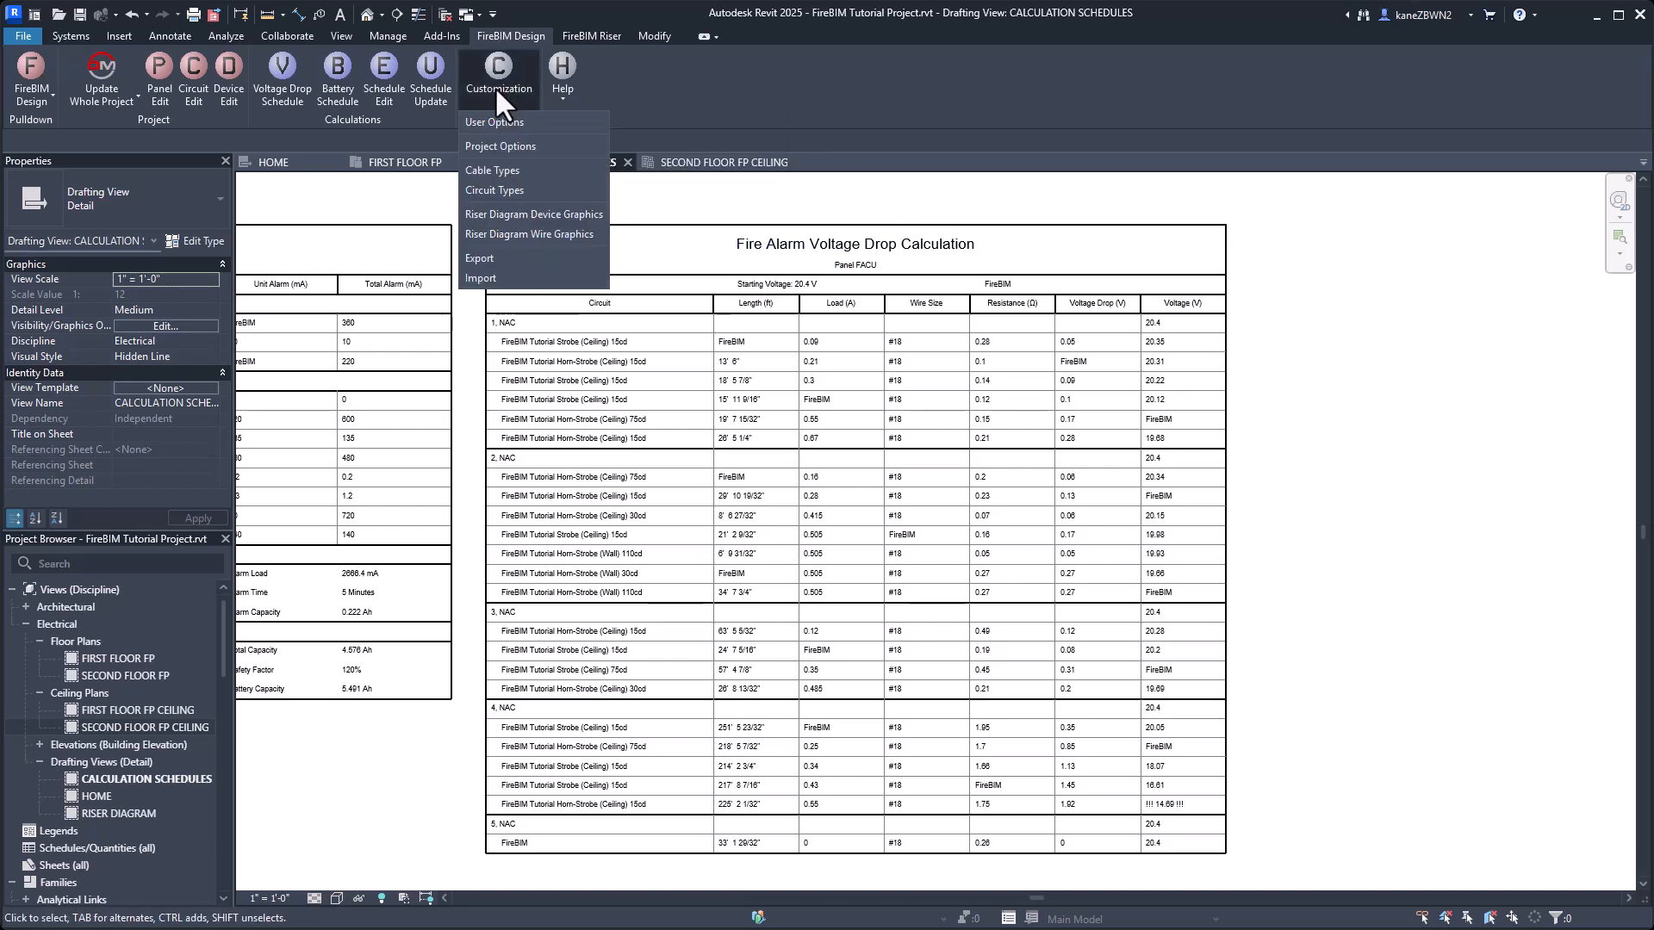
left_click(571, 144)
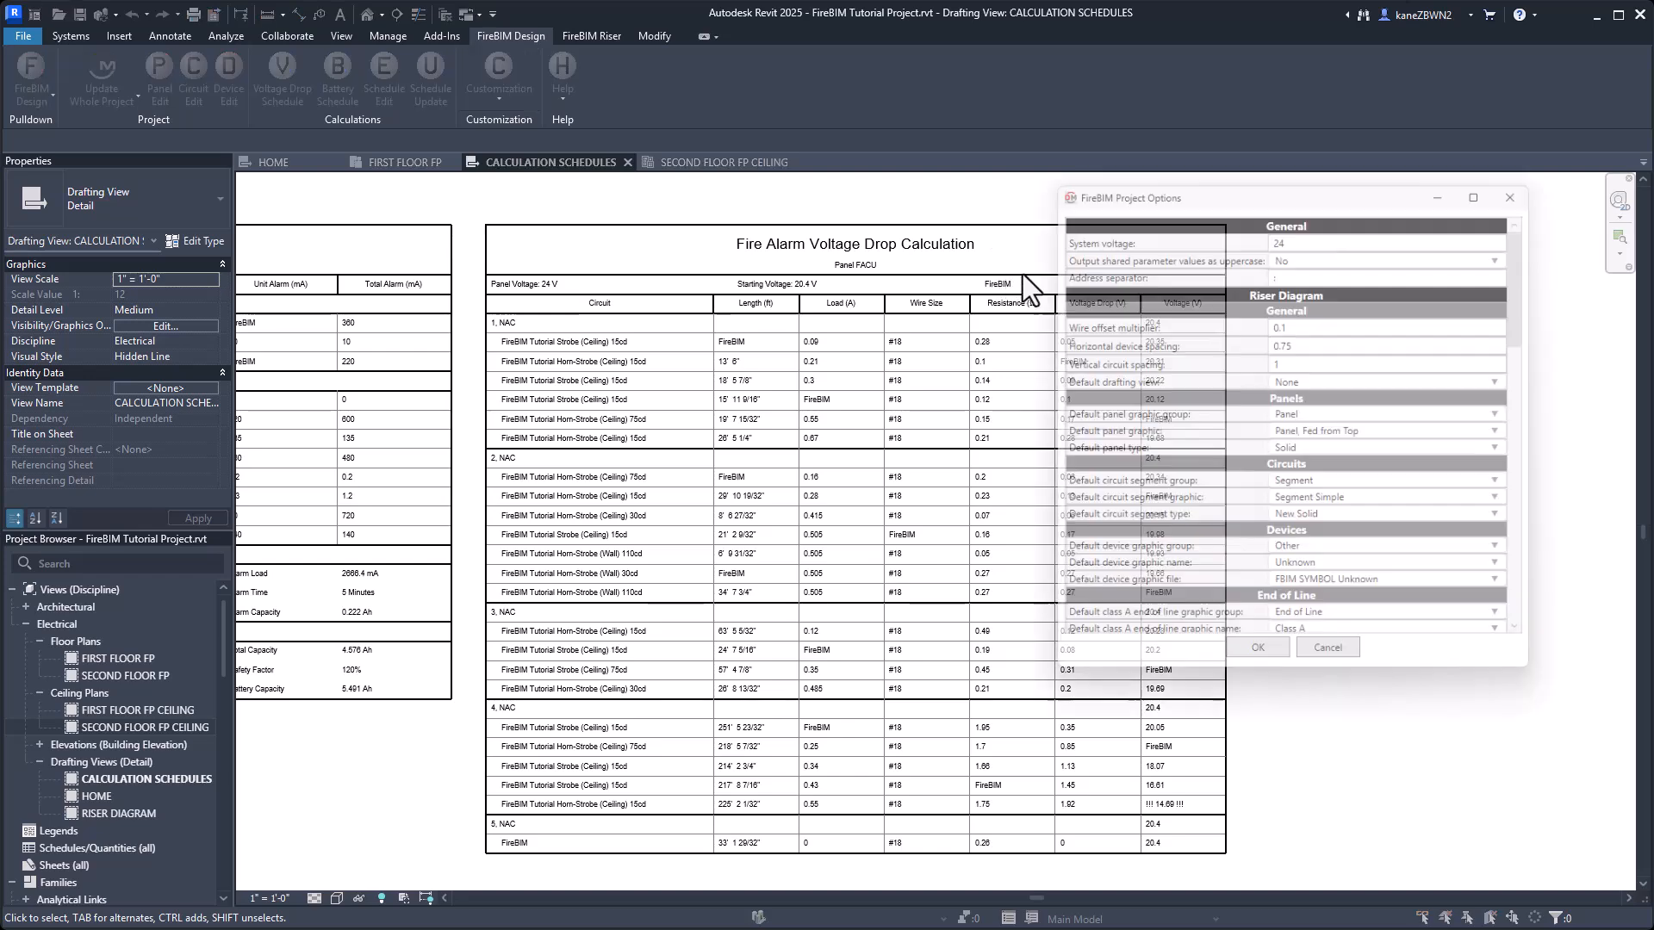
scroll(1296, 408, "down", 5)
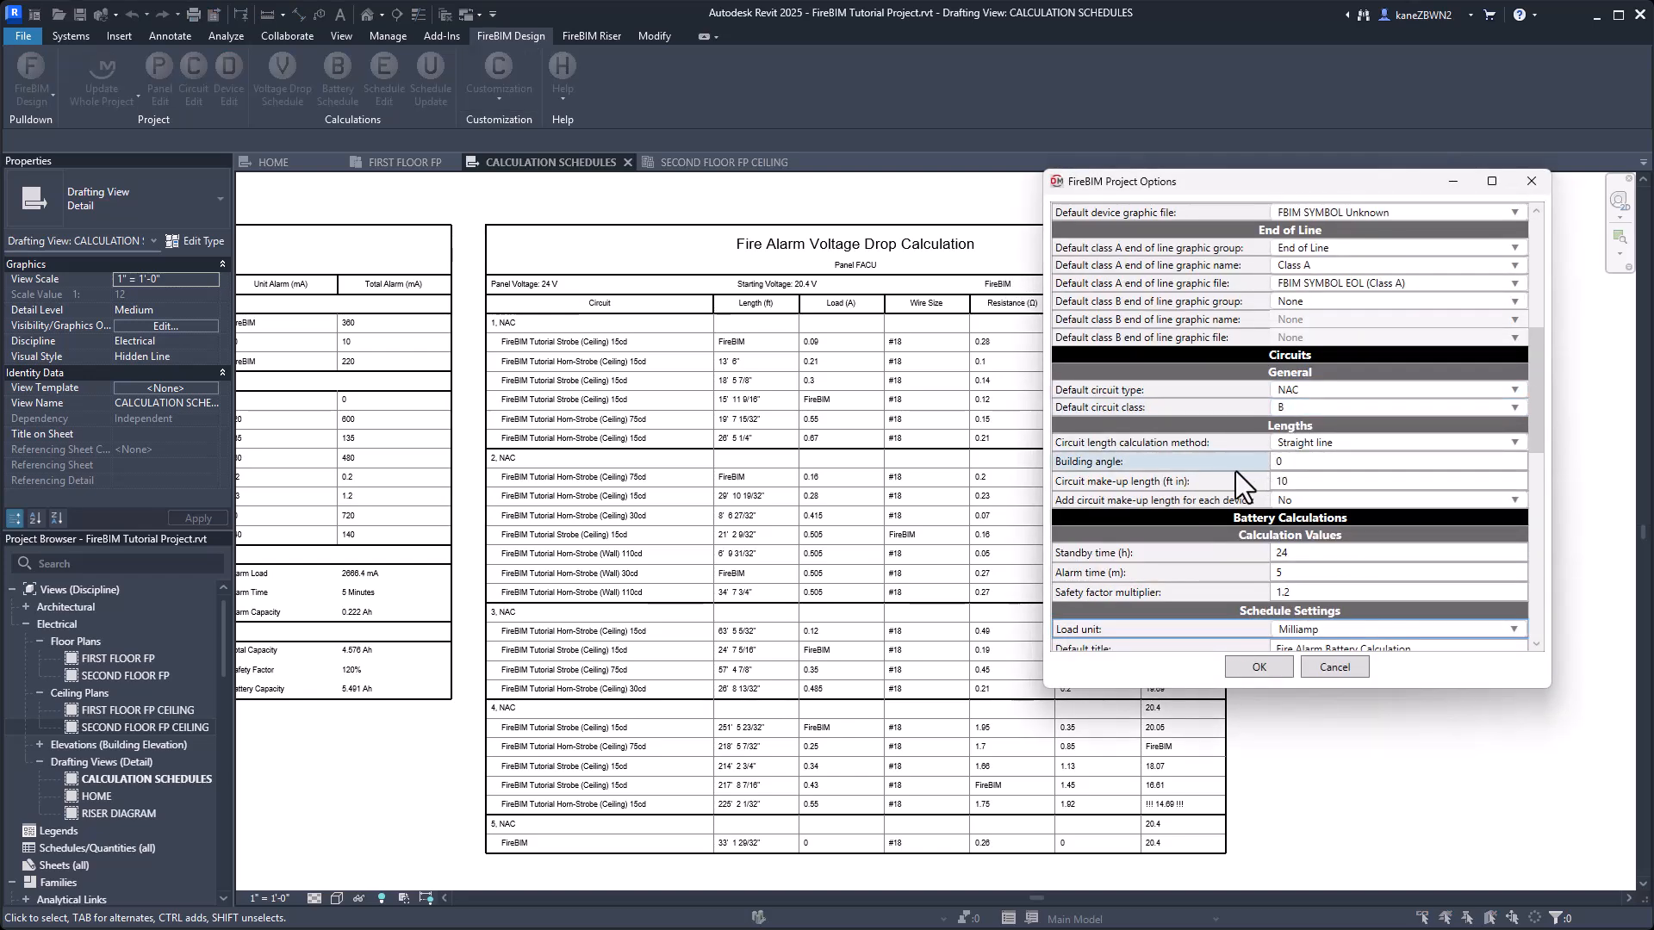
scroll(1235, 472, "down", 5)
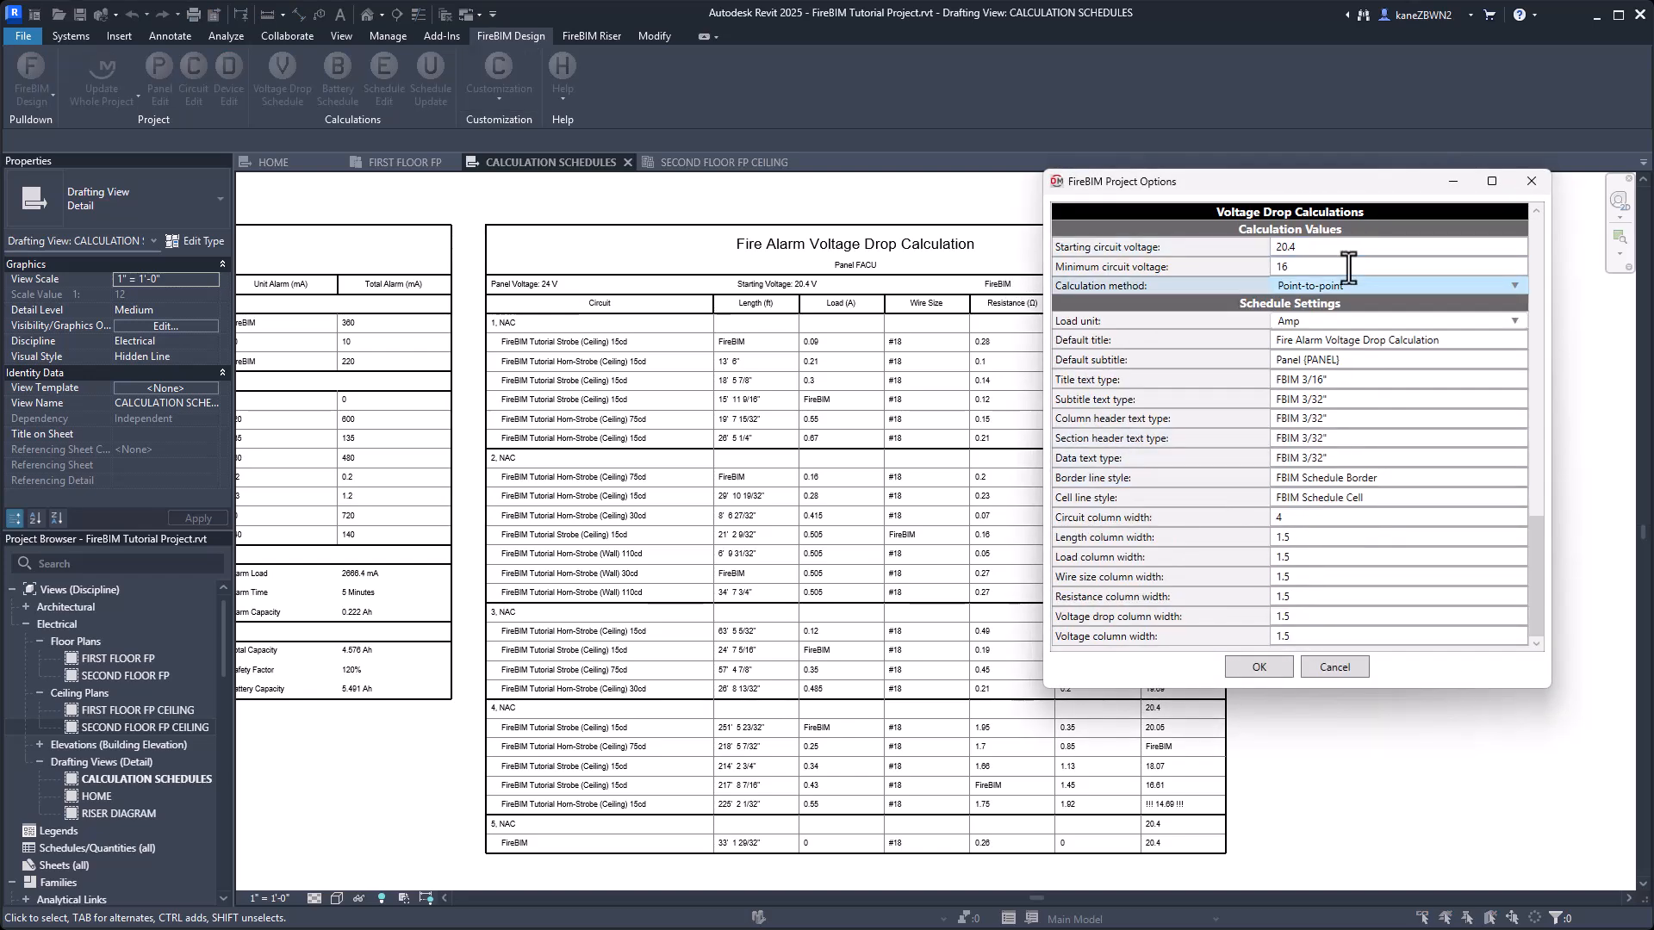
left_click(1283, 267)
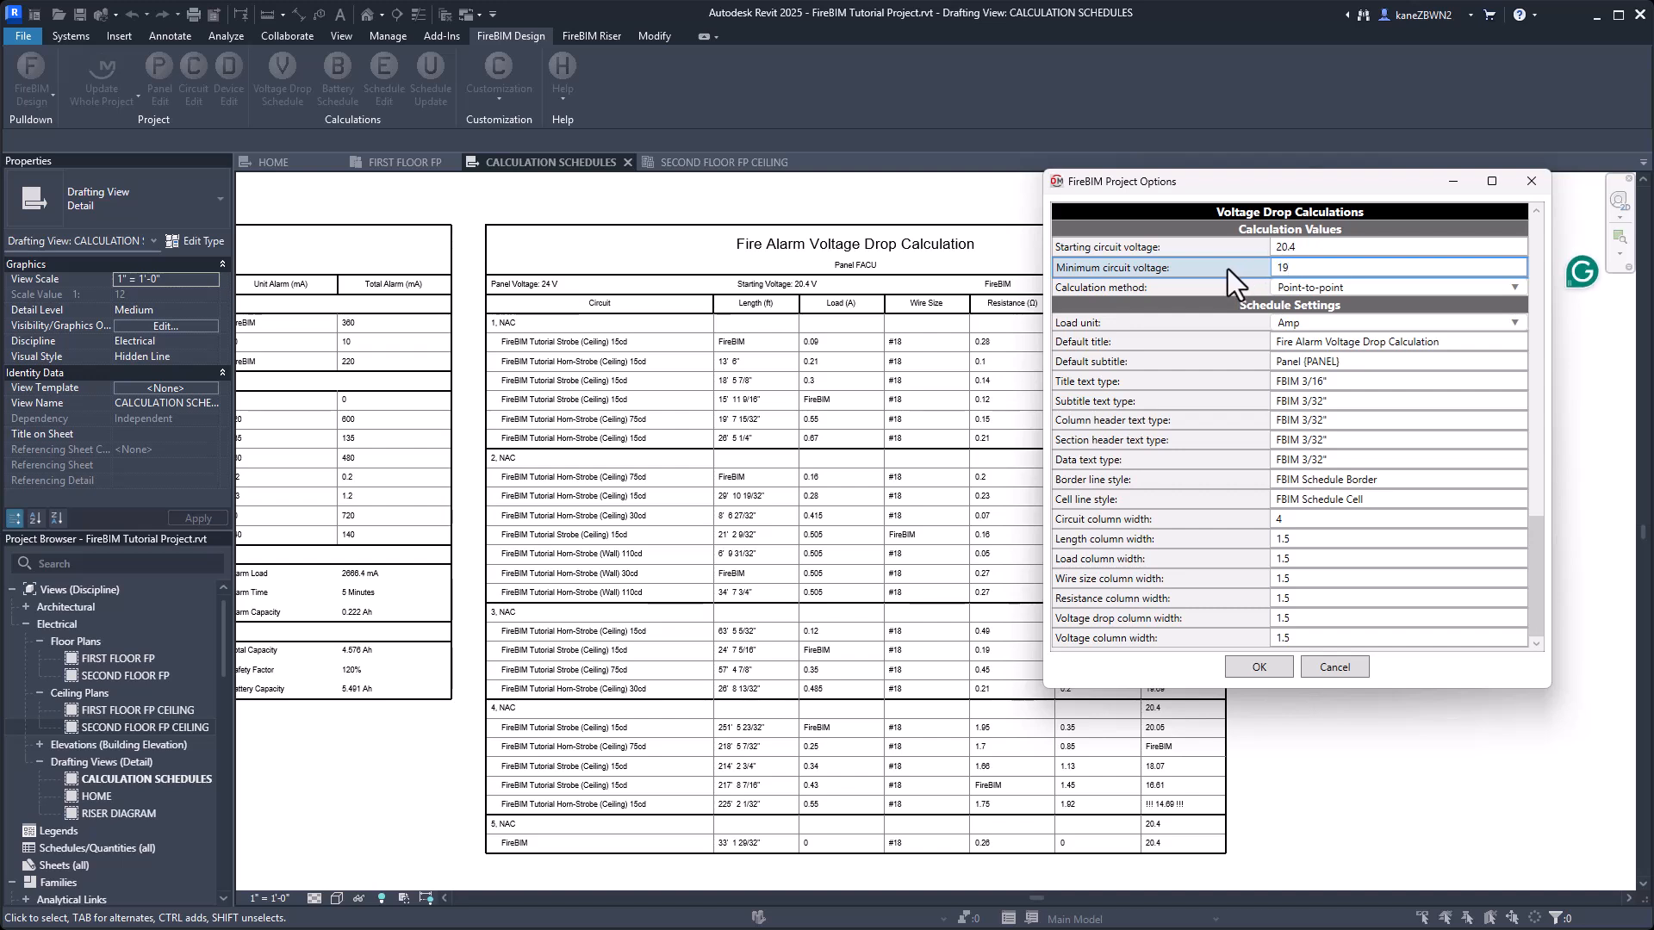
type("19")
Change the voltage drop calculation method to End-of-line, accept the project options and update the calculation schedules.
left_click(1359, 288)
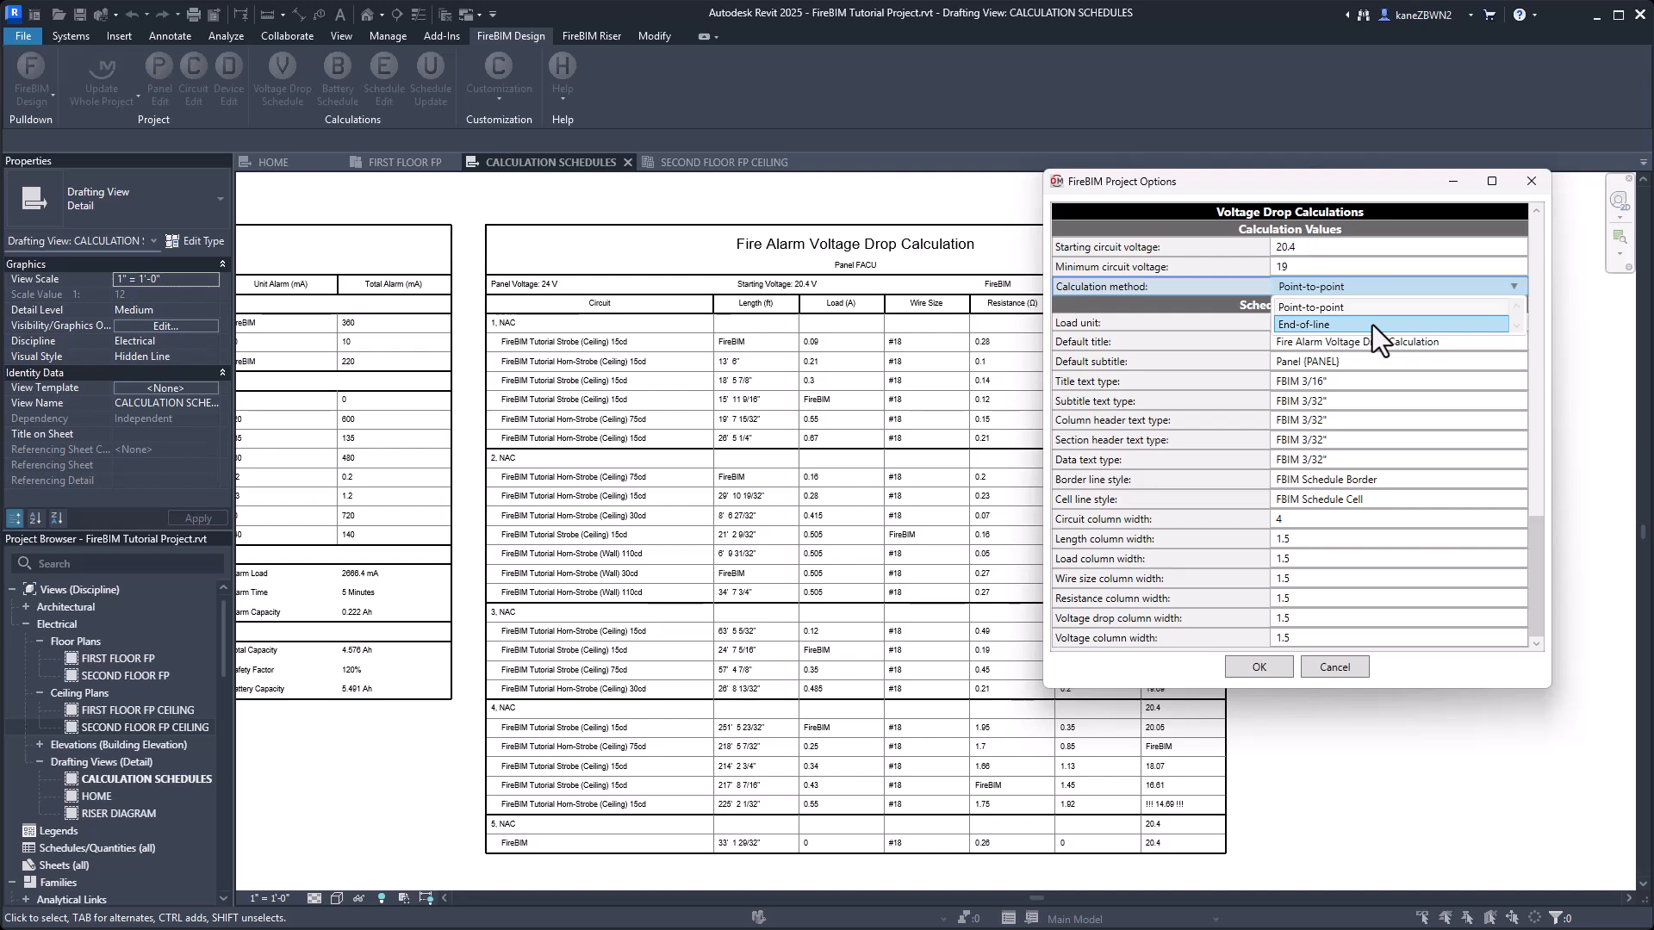
left_click(1372, 324)
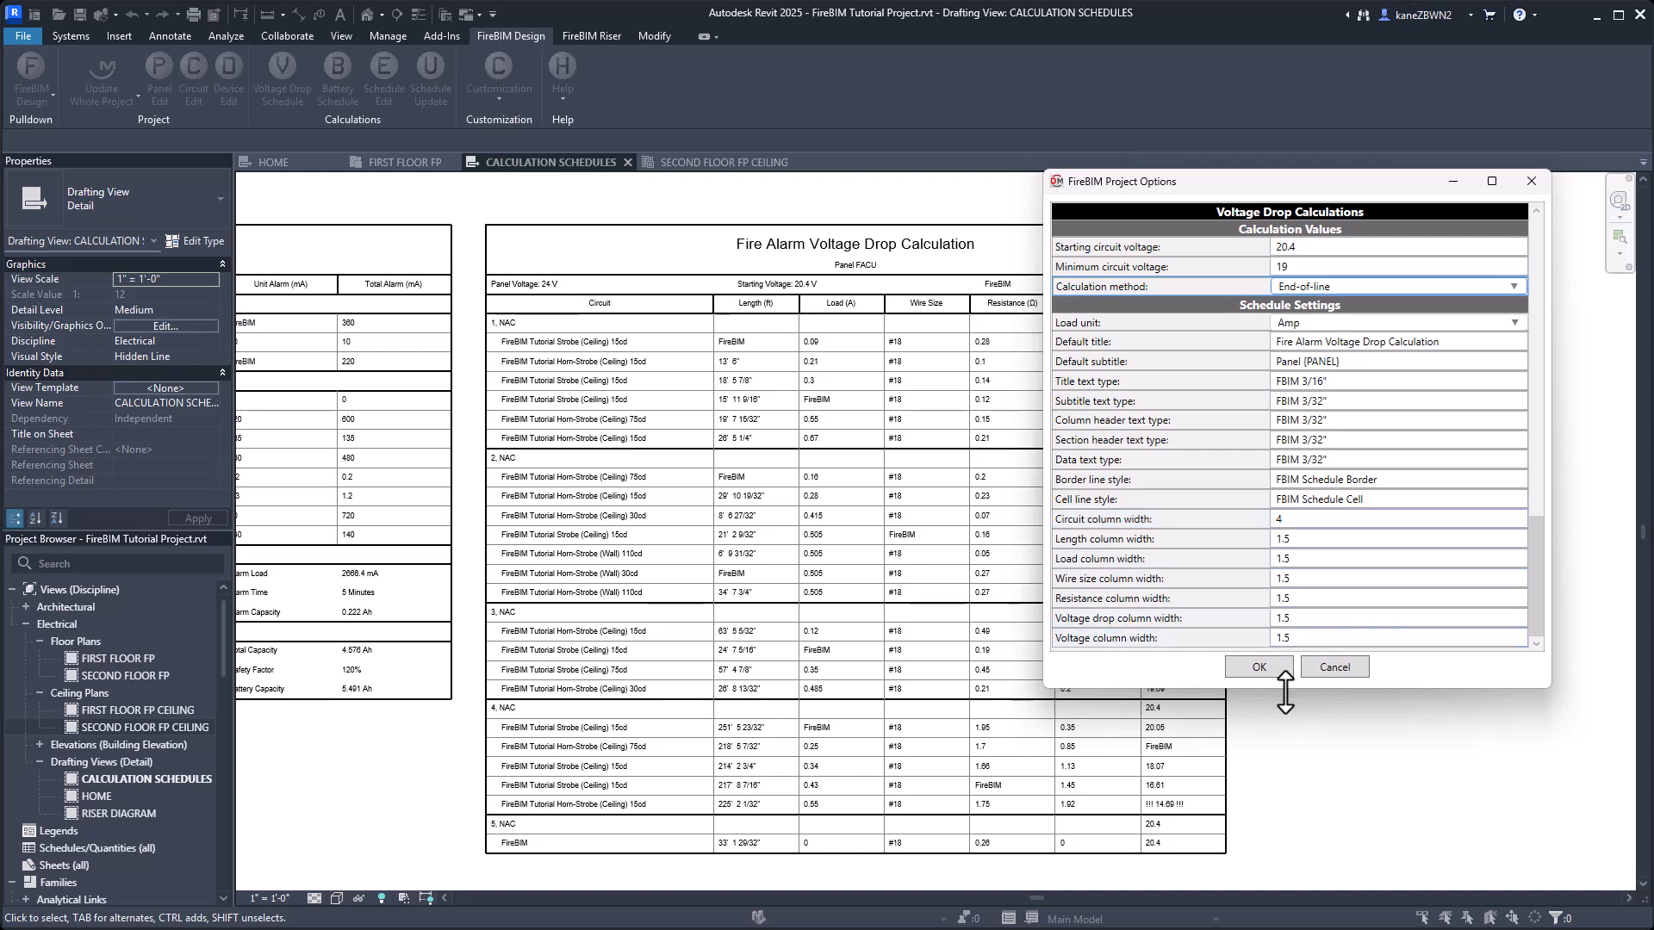
left_click(1259, 667)
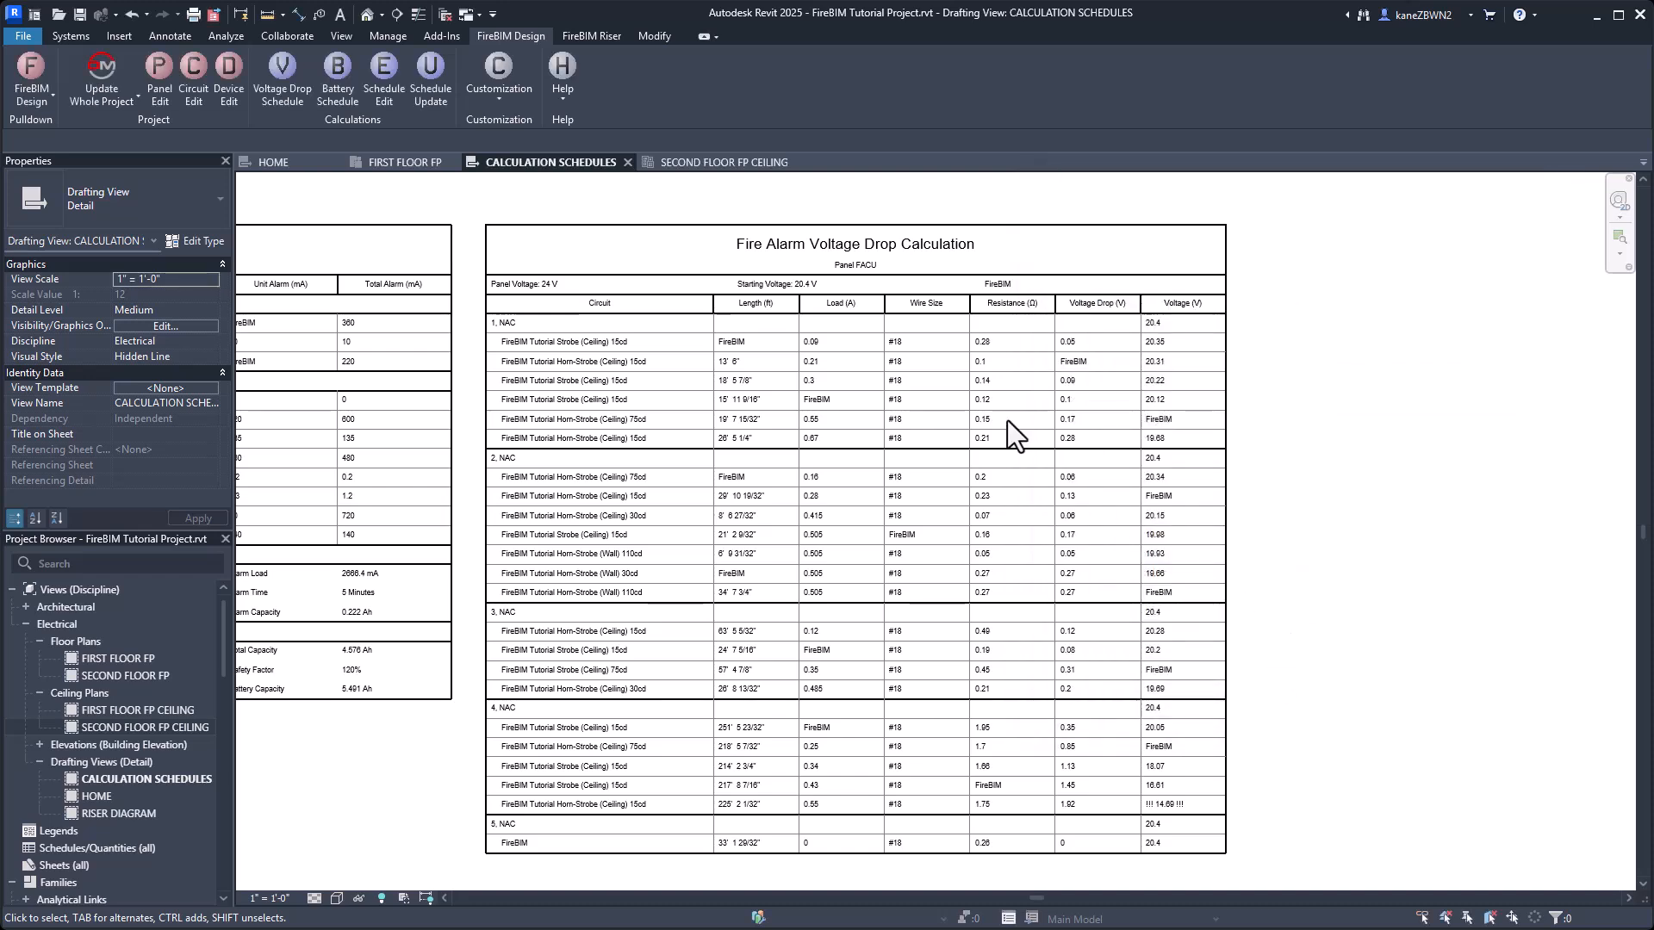
left_click(431, 81)
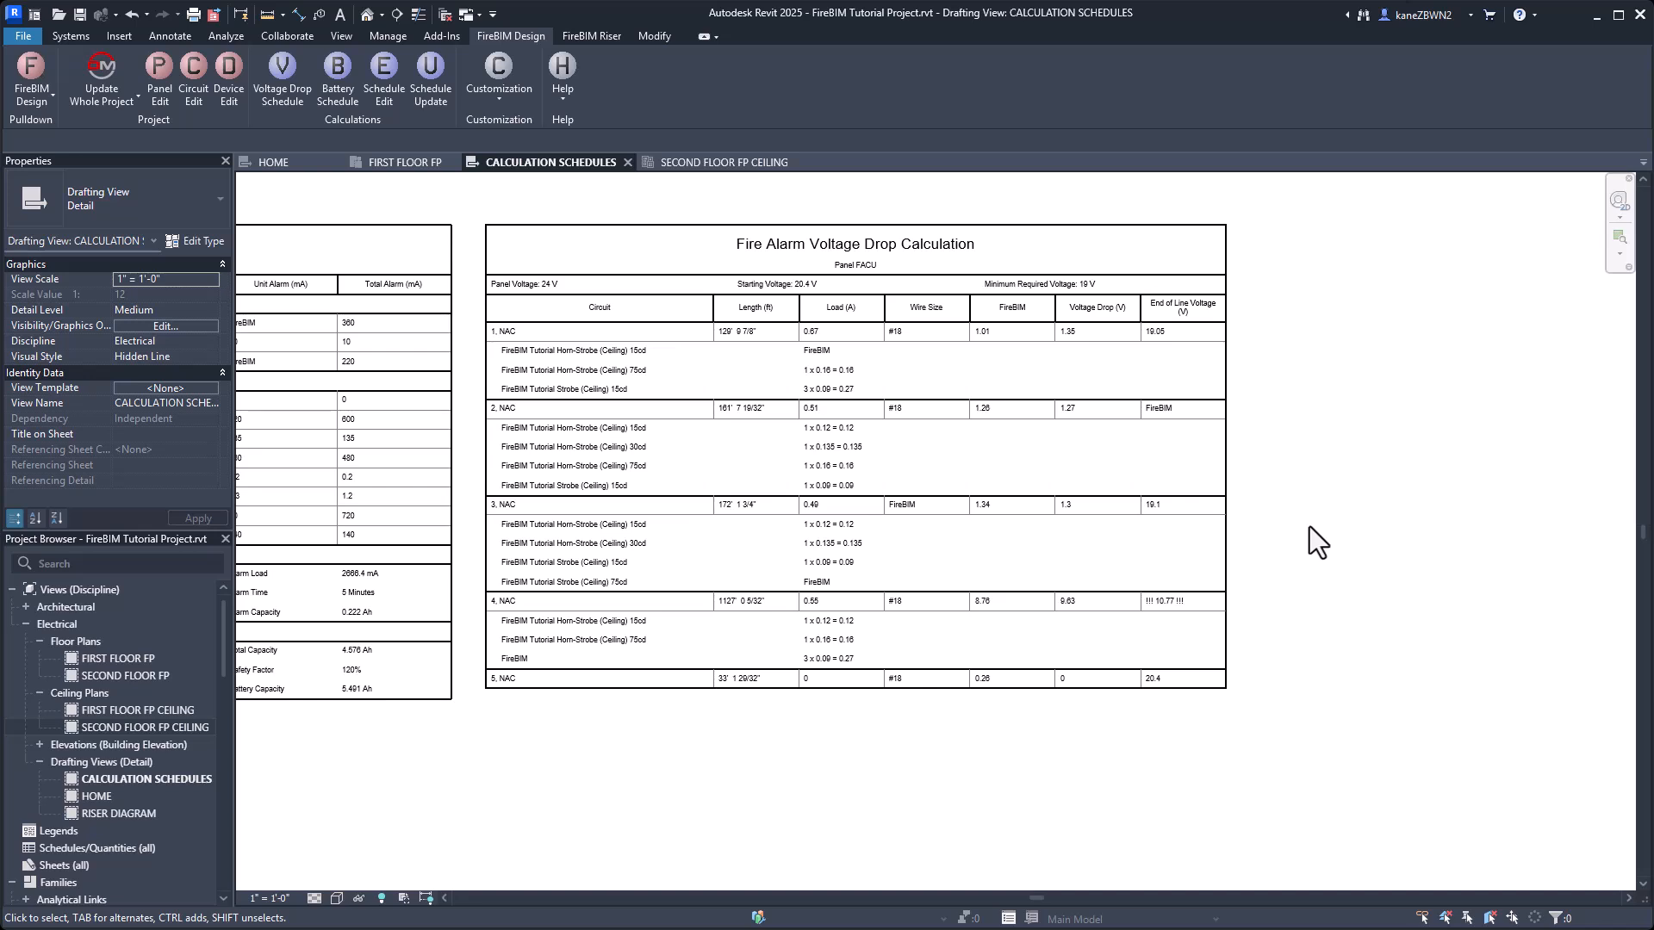
Set the resistance of the #18 Uncoated cable in the Copper, Uncoated cable types group to 12 Ohm/1000' and update the calculation schedules.
left_click(486, 89)
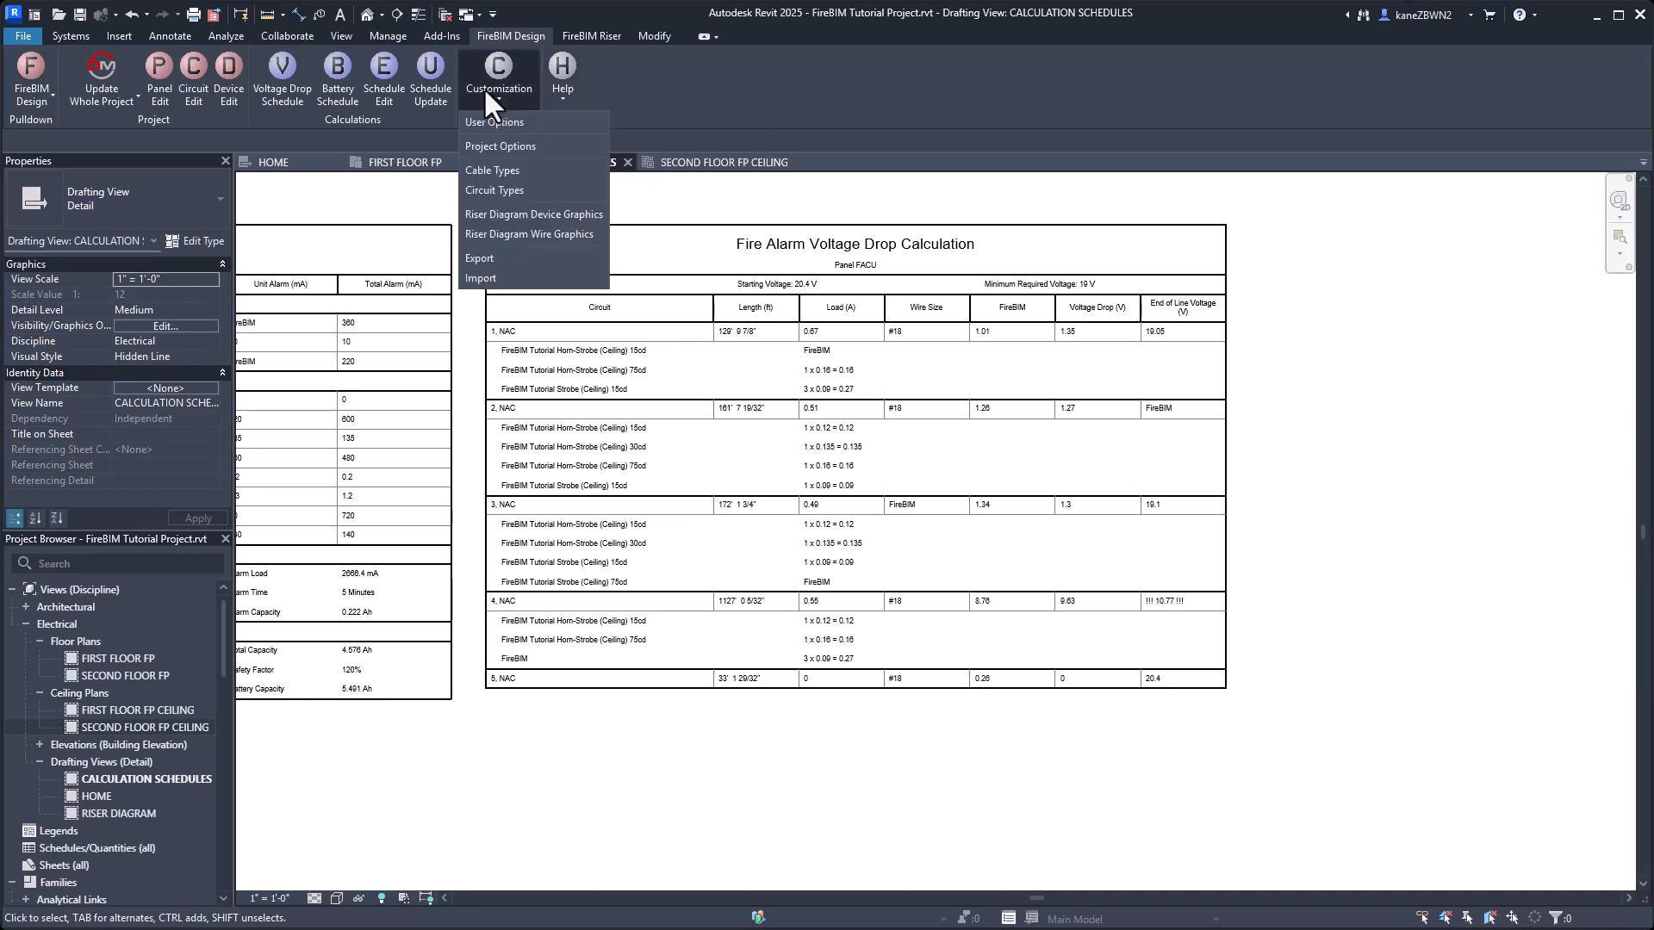
left_click(541, 169)
left_click_drag(1249, 297, 474, 265)
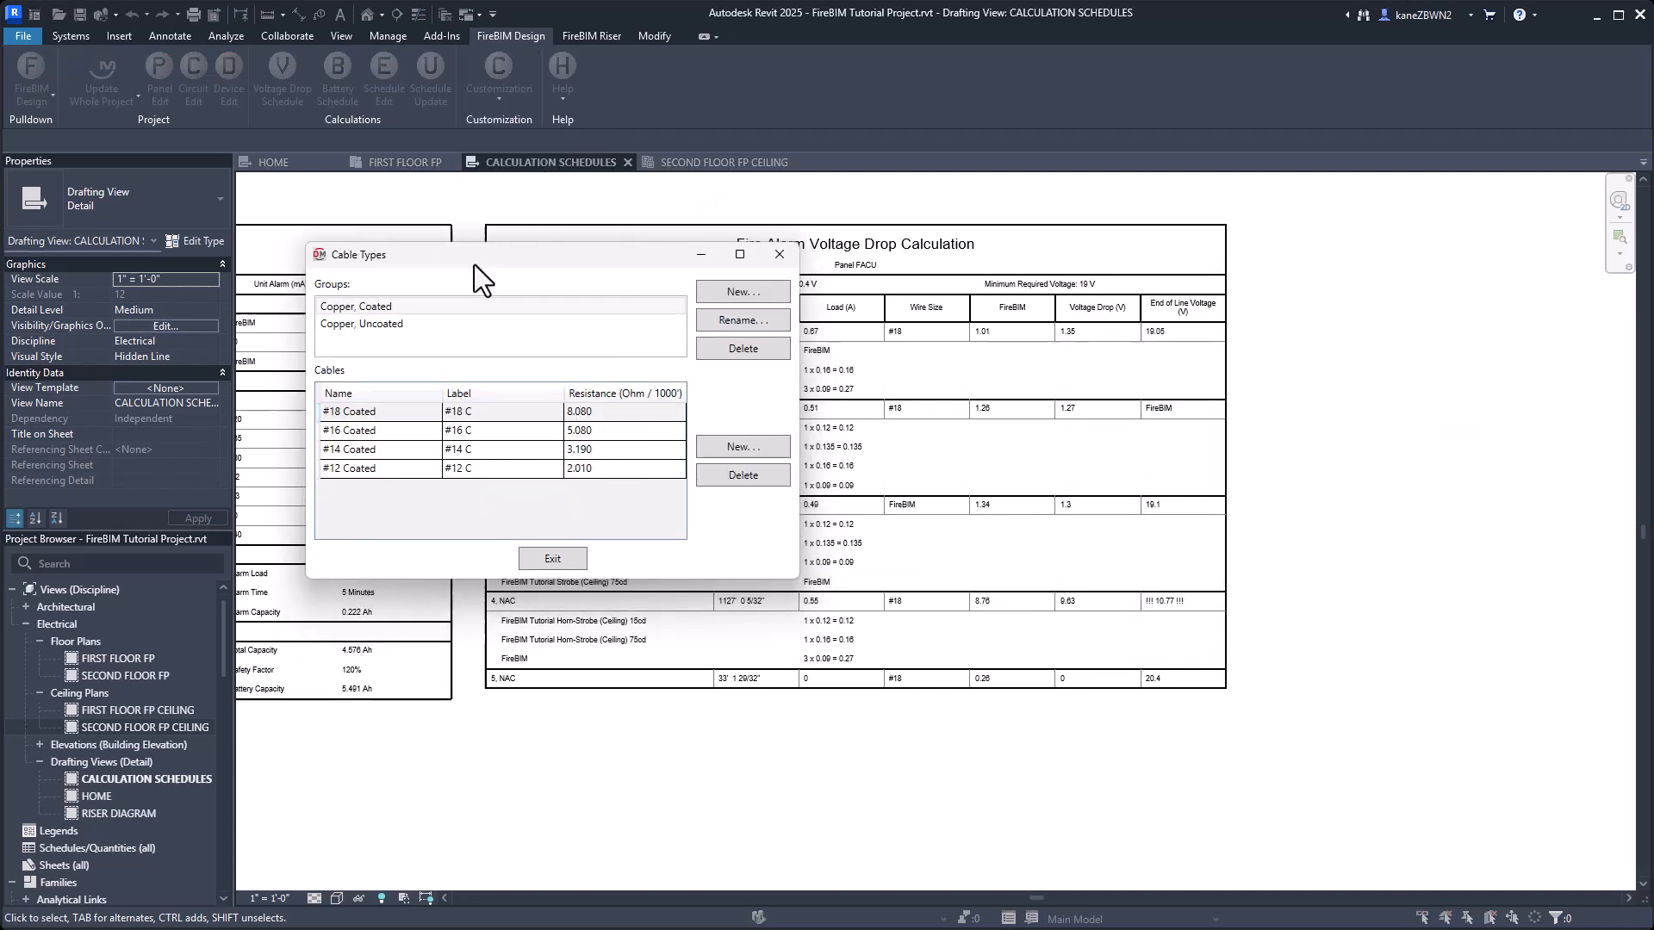
left_click(384, 324)
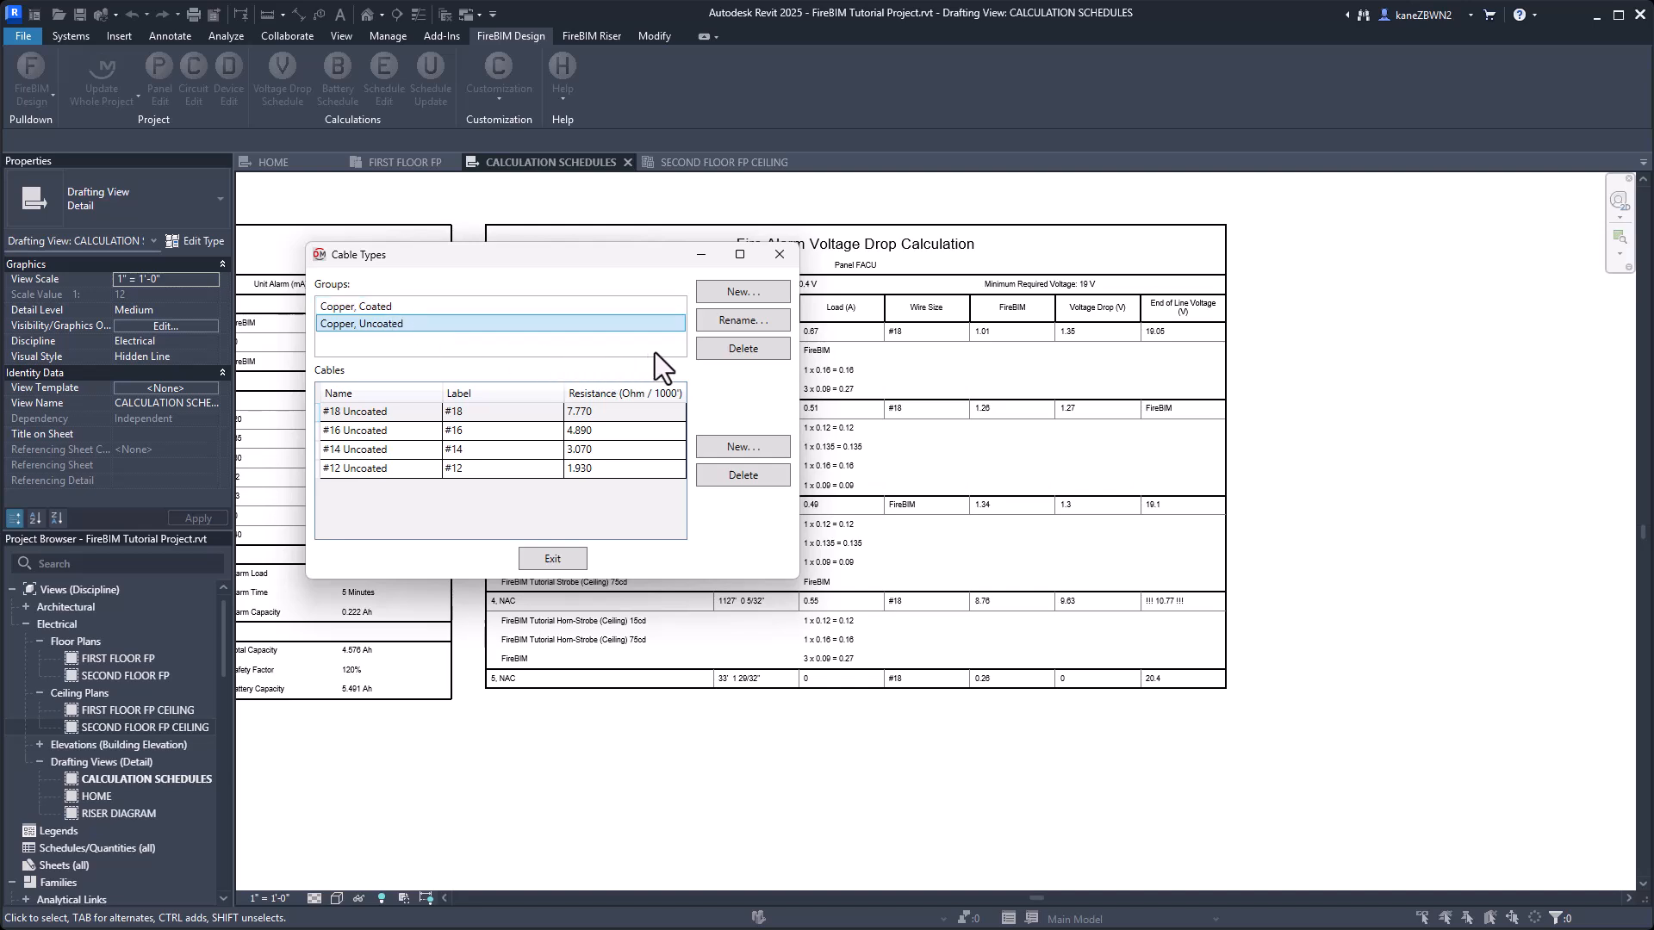
left_click(489, 450)
left_click(487, 465)
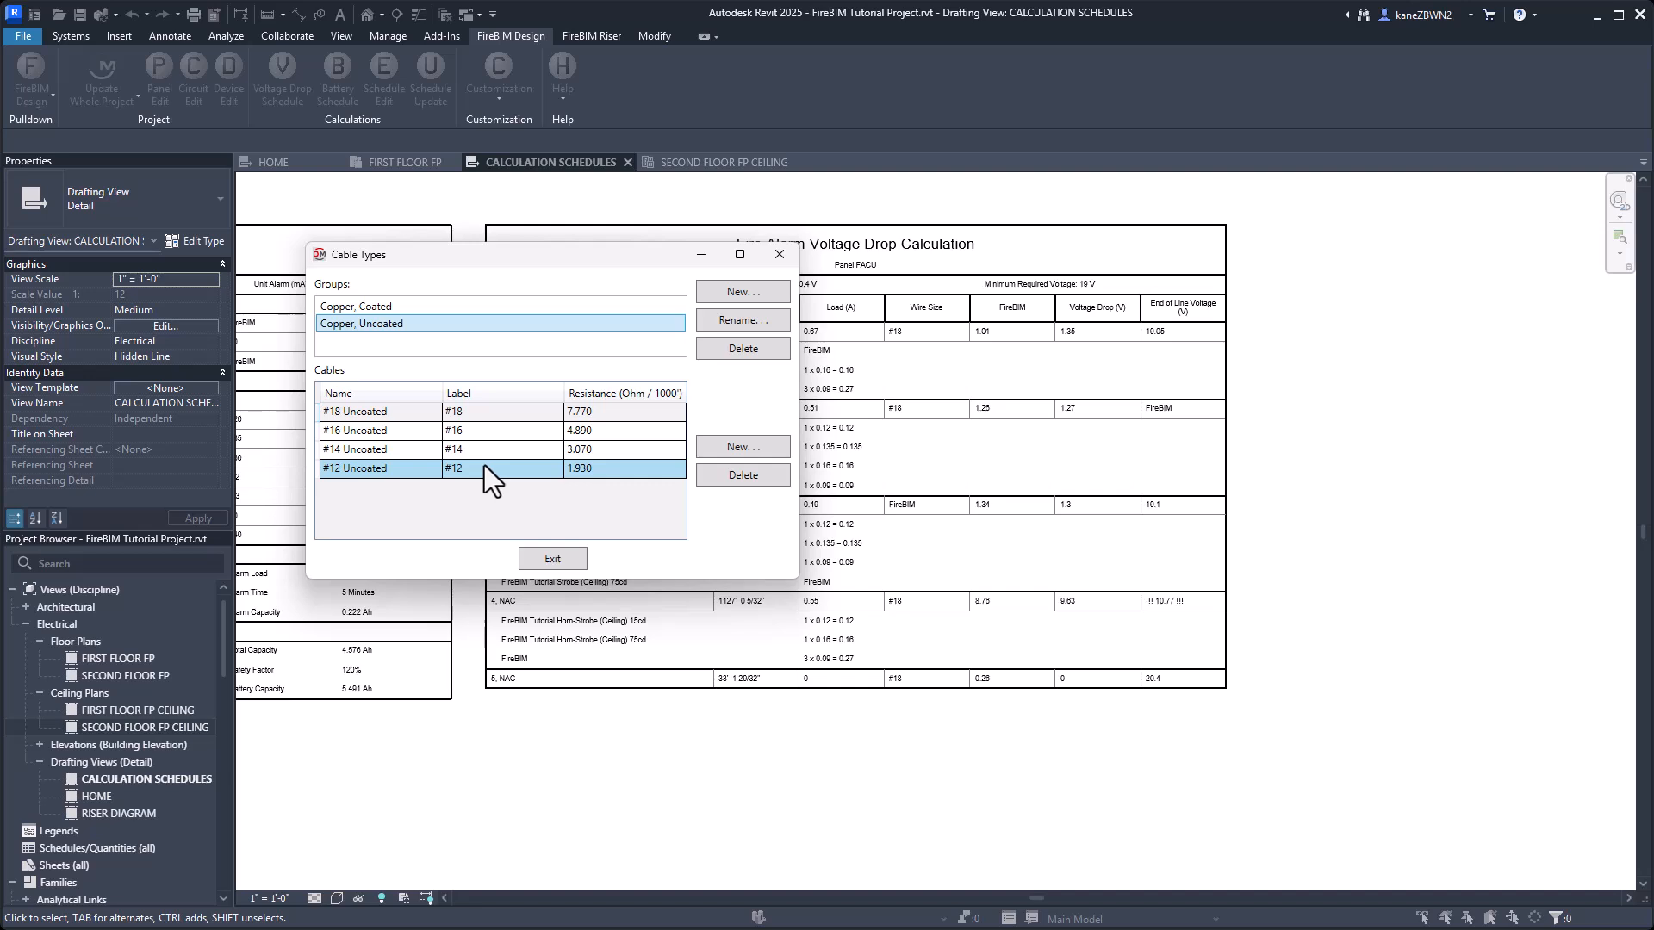
left_click(483, 450)
left_click(484, 430)
left_click(632, 413)
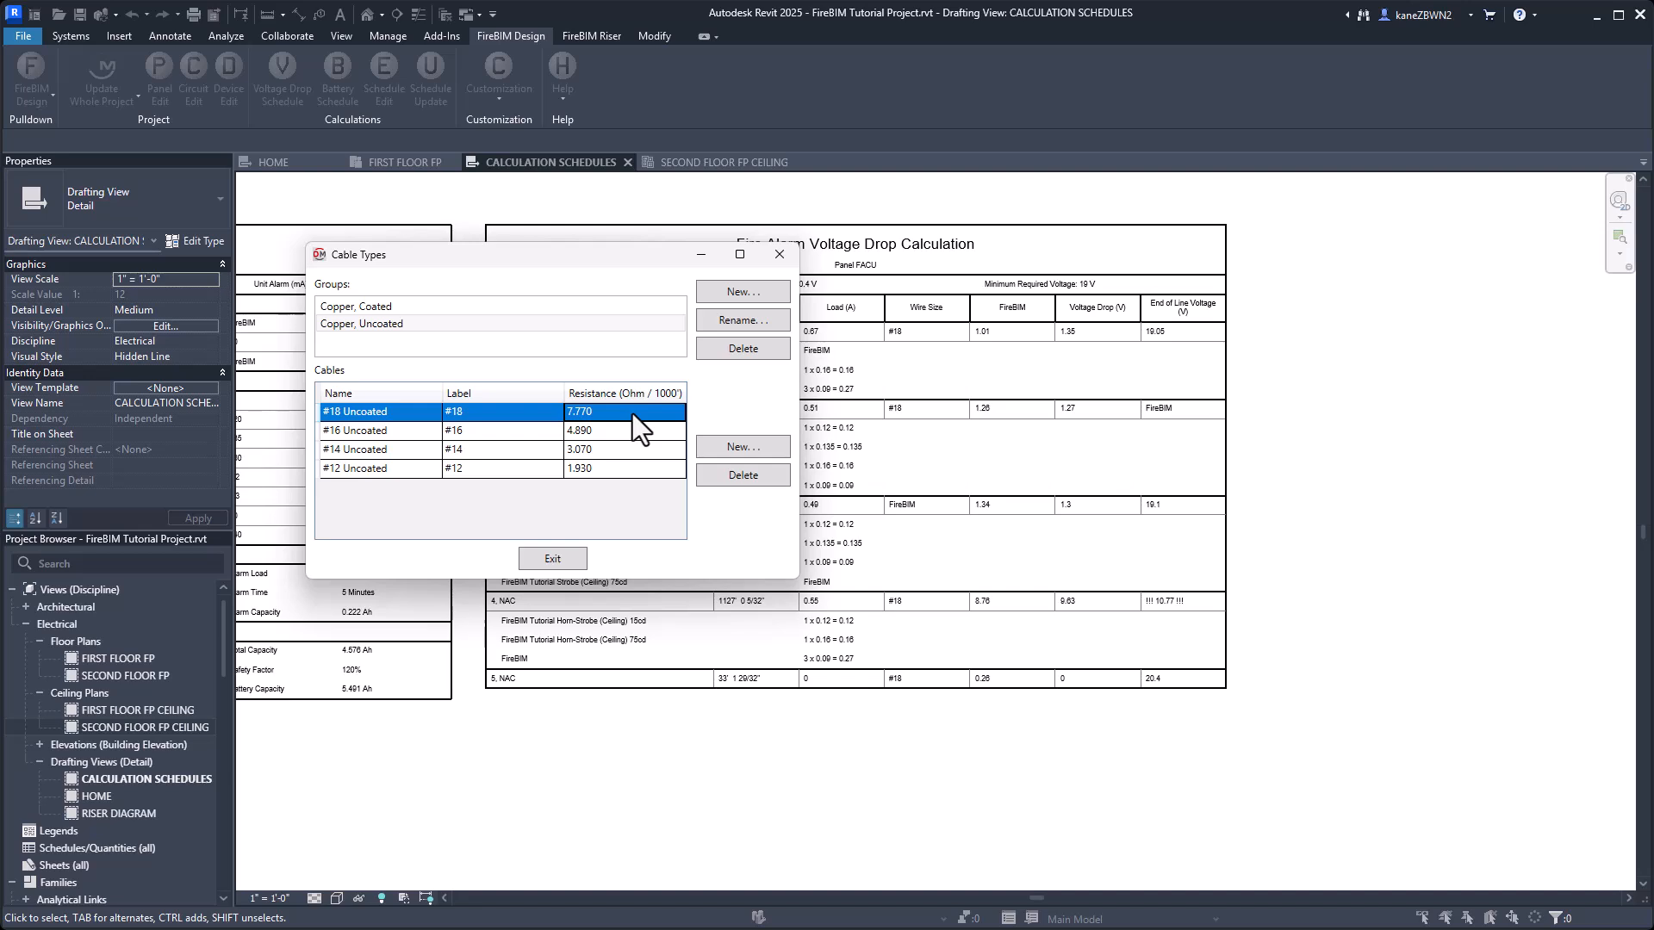
type("12")
left_click(553, 556)
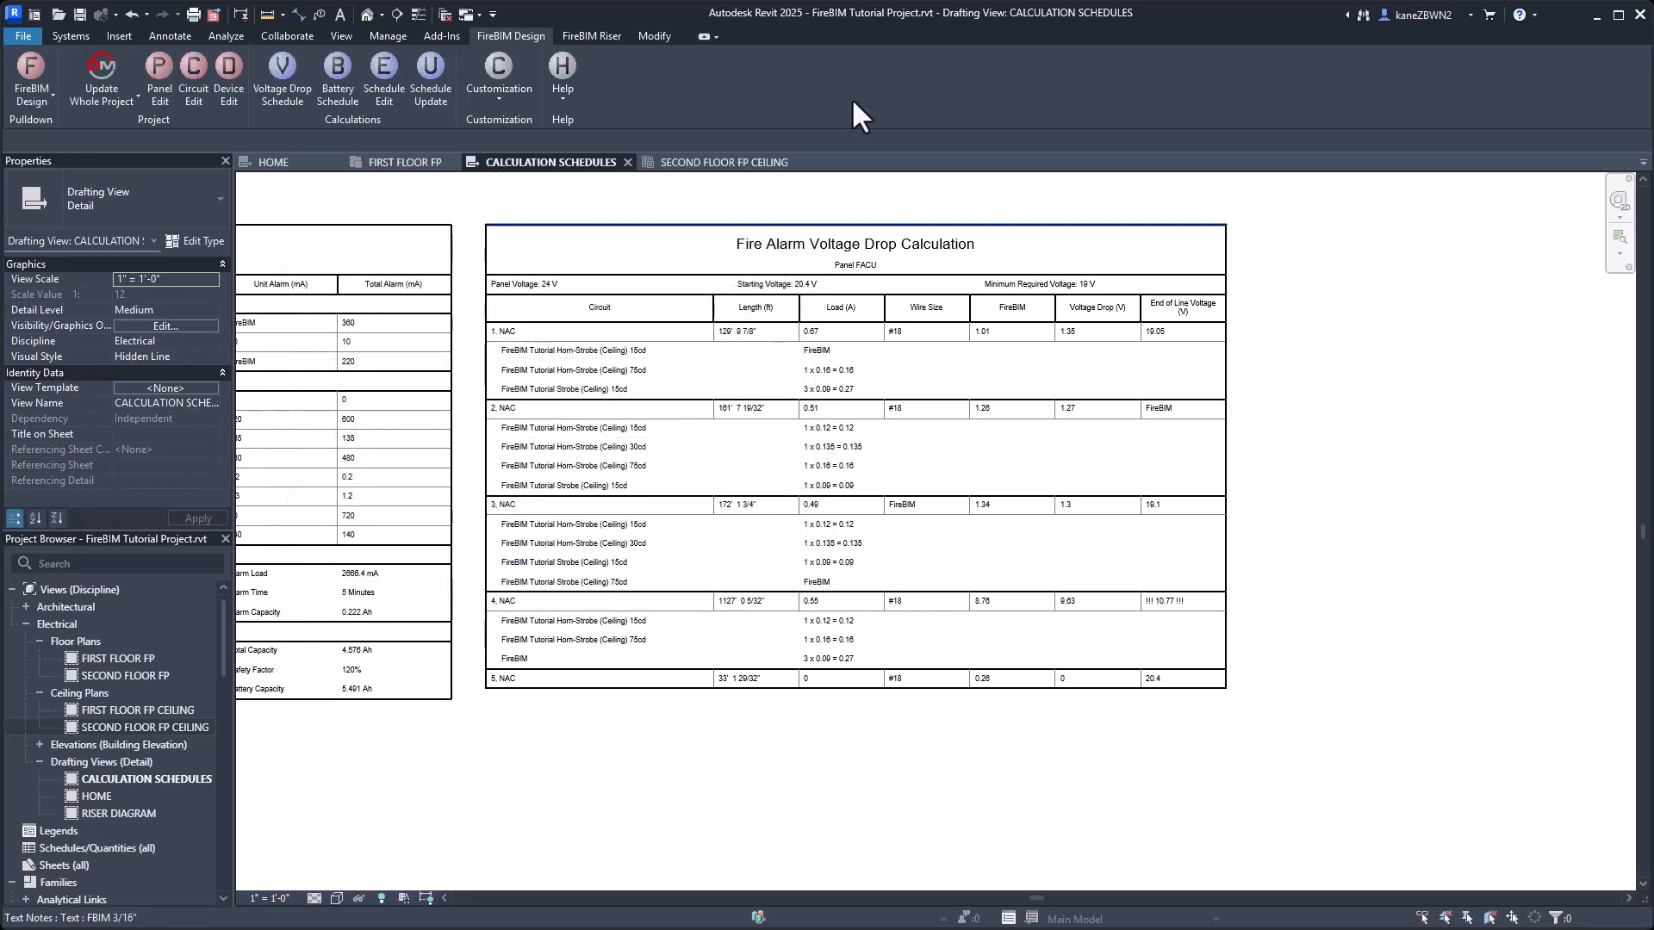
left_click(435, 81)
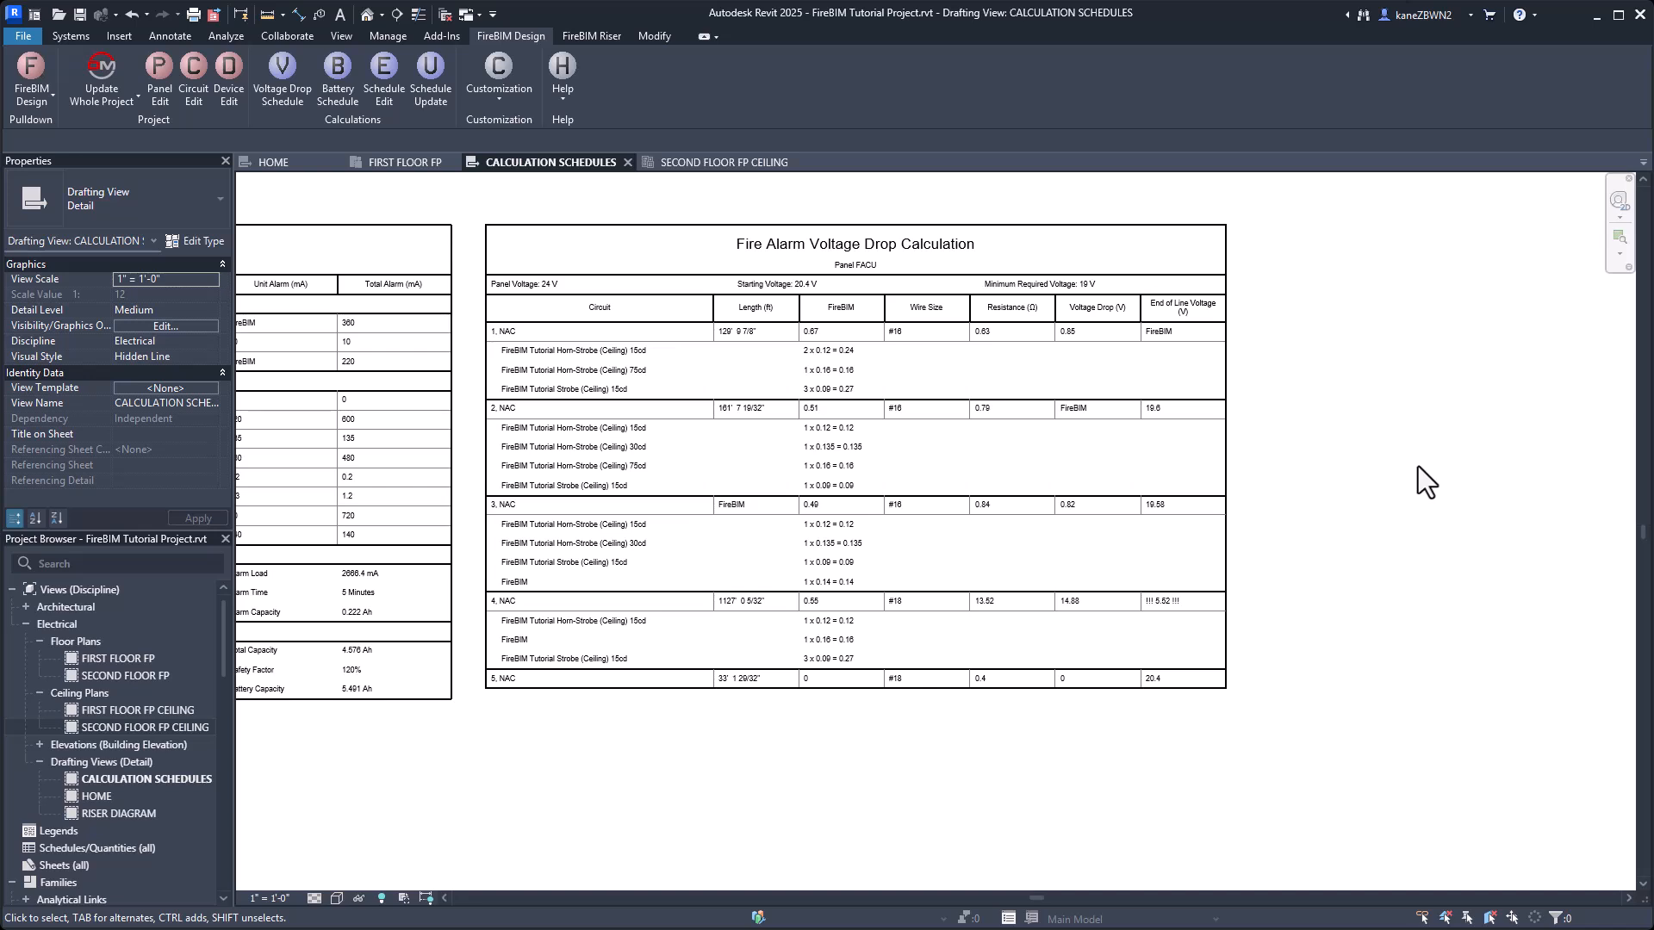